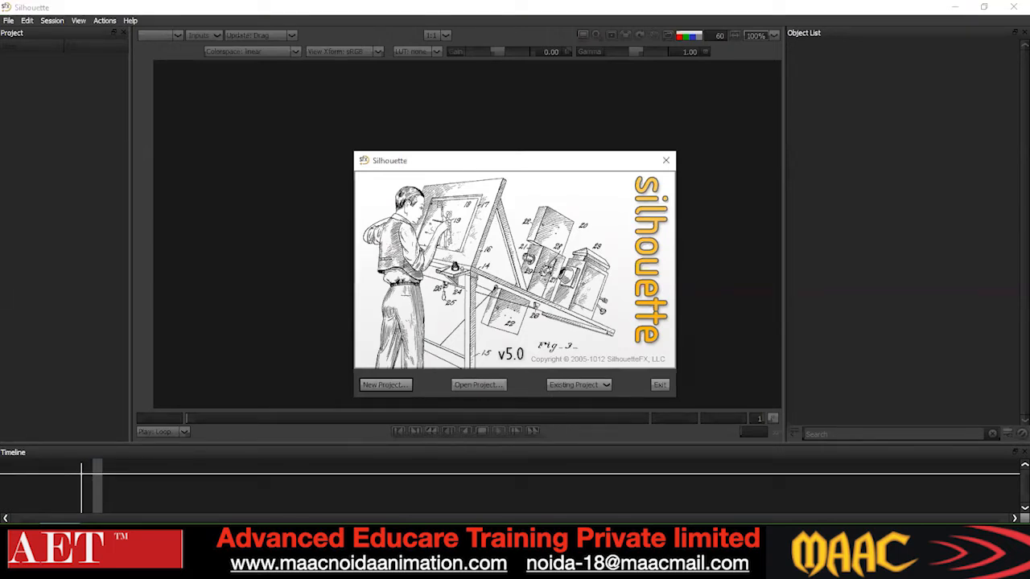
- Browse to the student work folder on Local Disk (G:) and open the project file inside project (1).sfx
{"action": "mouse_move", "coordinate": [489, 568]}
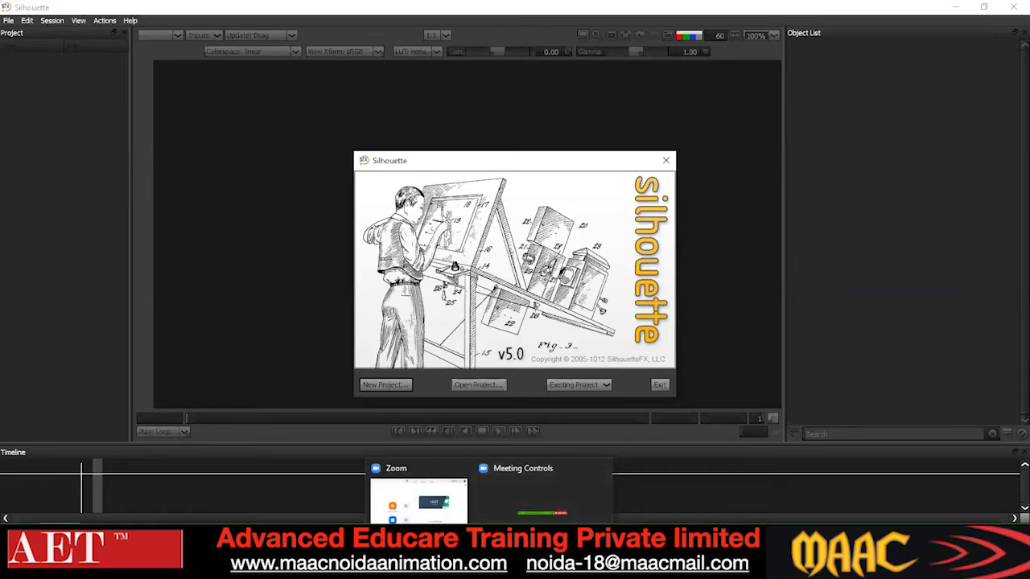
{"action": "left_click", "coordinate": [466, 567]}
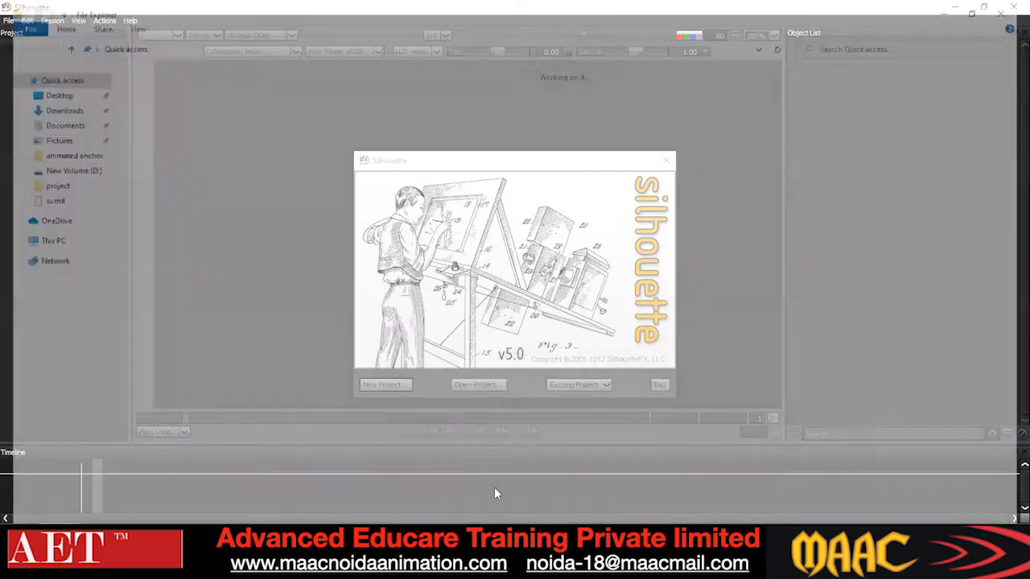
{"action": "left_click", "coordinate": [467, 567]}
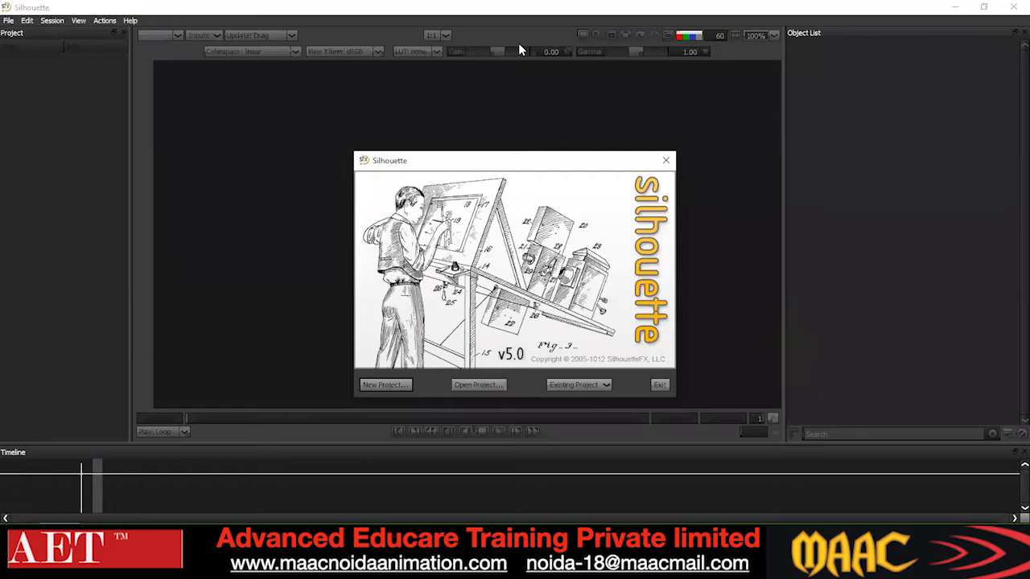
{"action": "left_click", "coordinate": [518, 42]}
{"action": "left_click", "coordinate": [466, 567]}
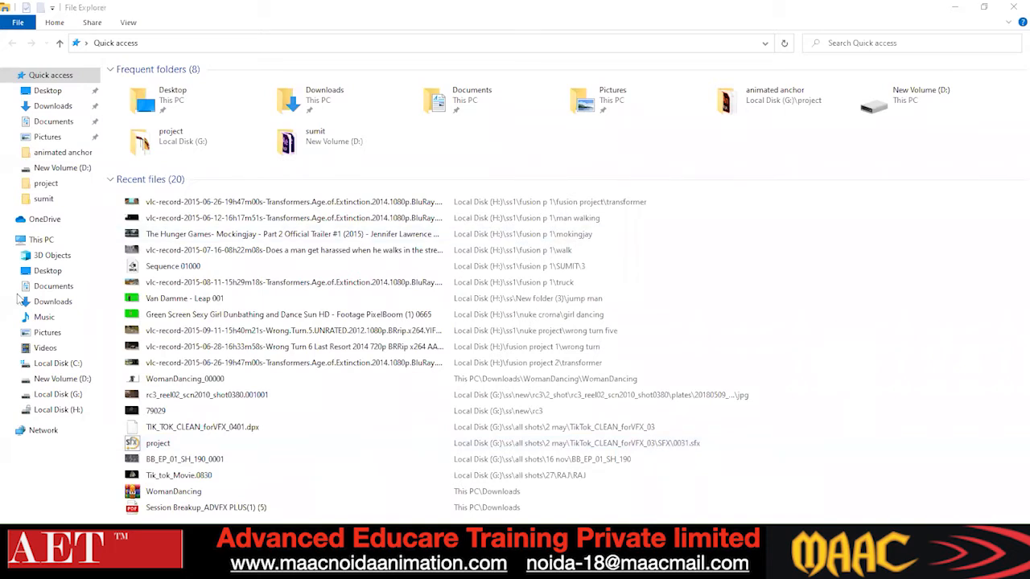
{"action": "left_click", "coordinate": [71, 395]}
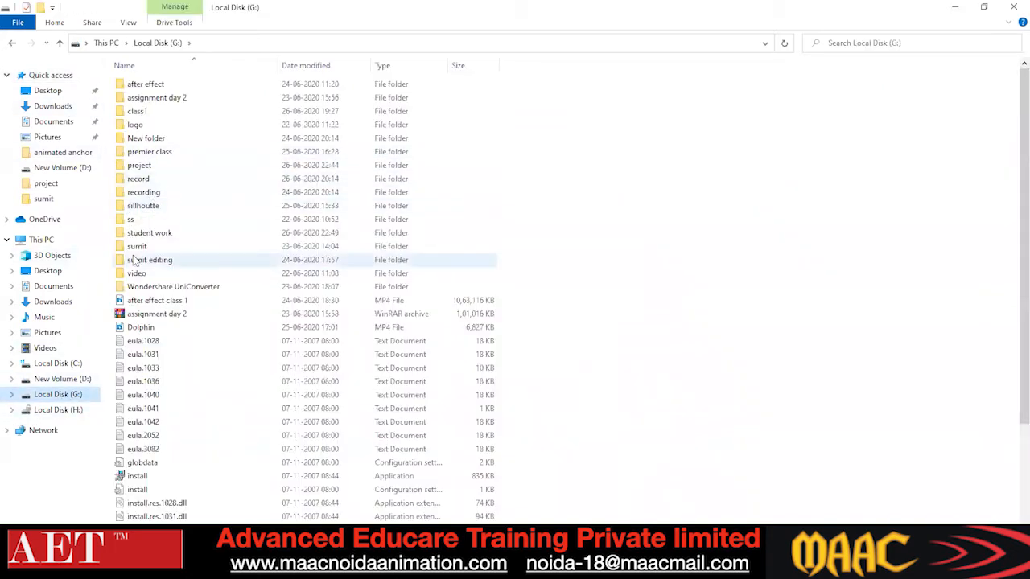
{"action": "double_click", "coordinate": [143, 233]}
{"action": "double_click", "coordinate": [158, 86]}
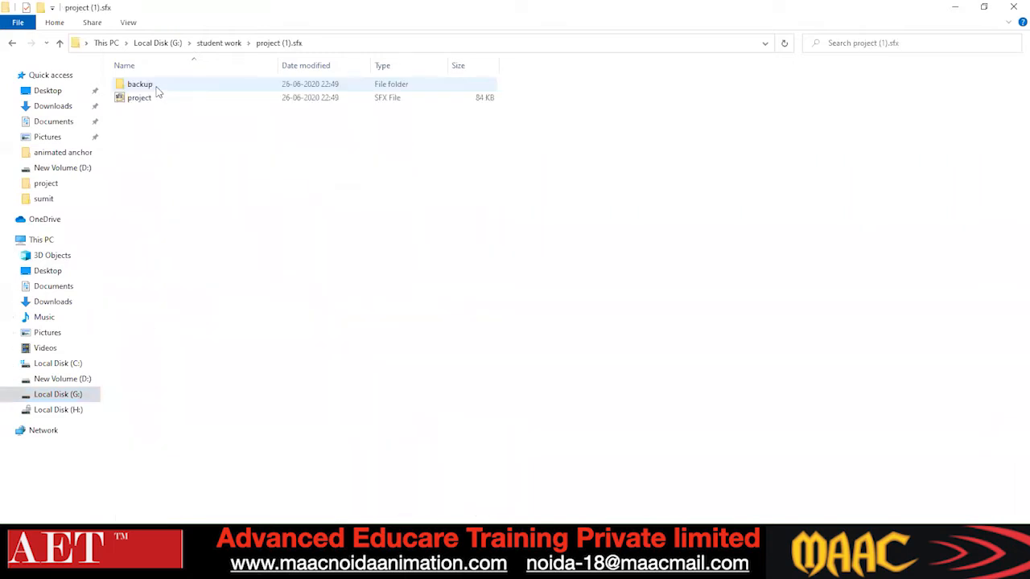
{"action": "double_click", "coordinate": [157, 98]}
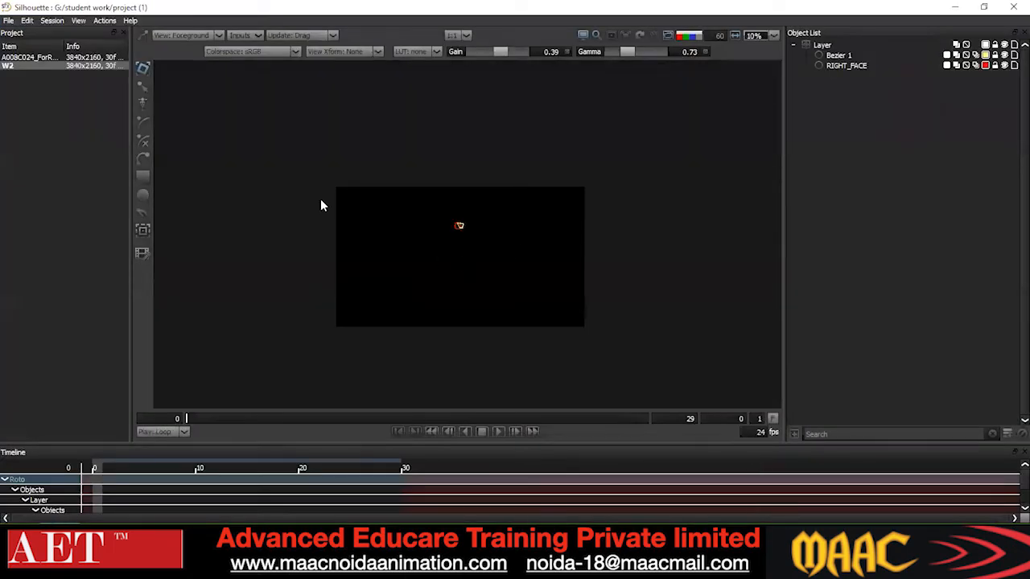
- Start replacing the media of the A008C024_ForRoto source and browse to ss > all shots on Local Disk (G:)
{"action": "right_click", "coordinate": [71, 56]}
{"action": "left_click", "coordinate": [100, 76]}
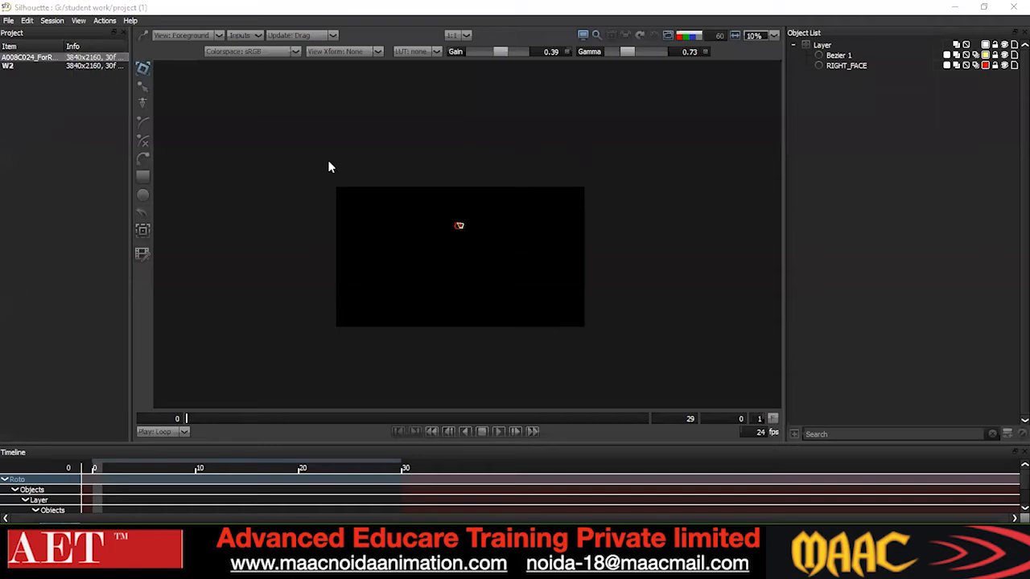
{"action": "left_click", "coordinate": [80, 256]}
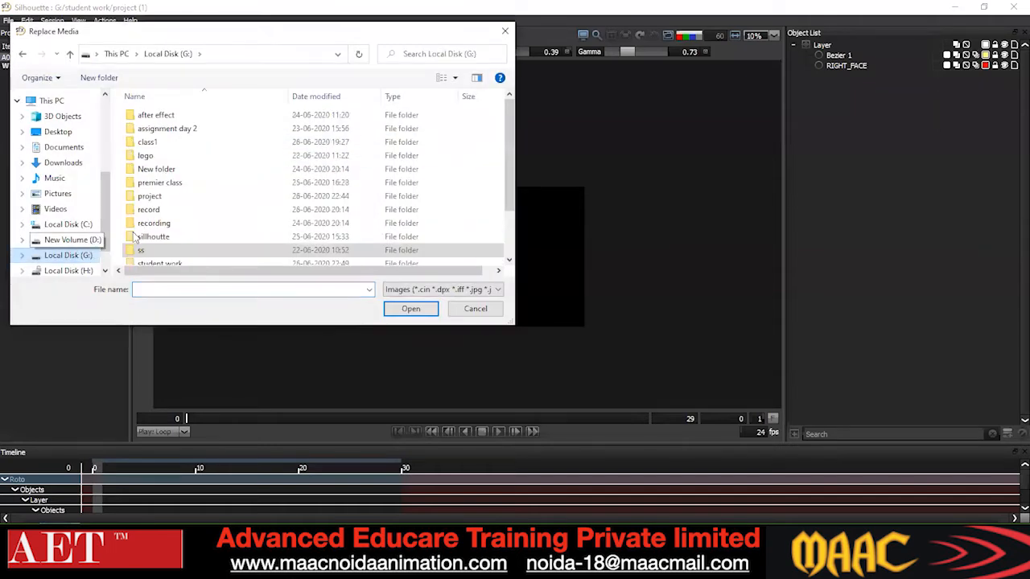
{"action": "left_click", "coordinate": [71, 240]}
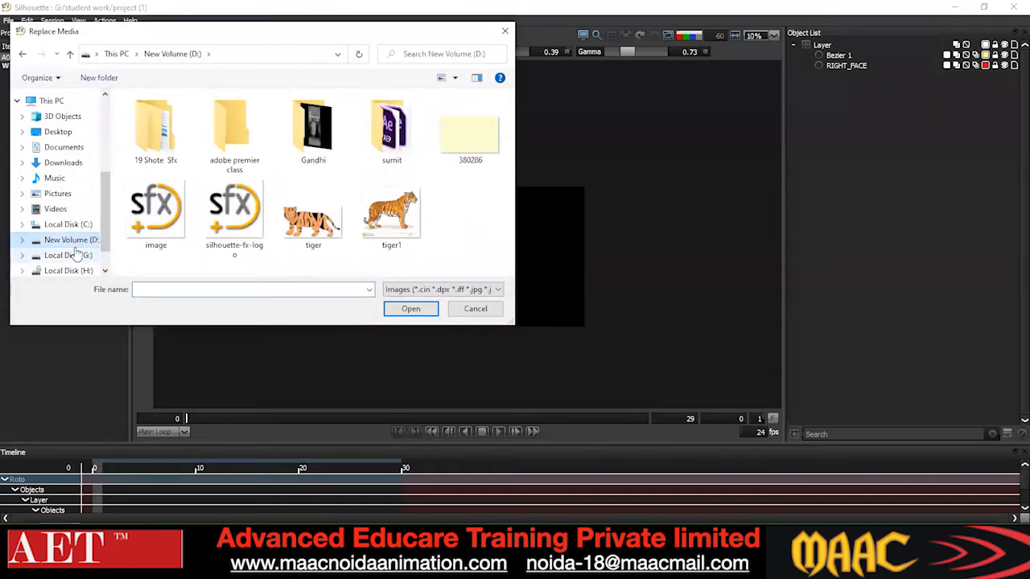
{"action": "left_click", "coordinate": [68, 256]}
{"action": "left_click_drag", "start_coordinate": [509, 186], "coordinate": [523, 245]}
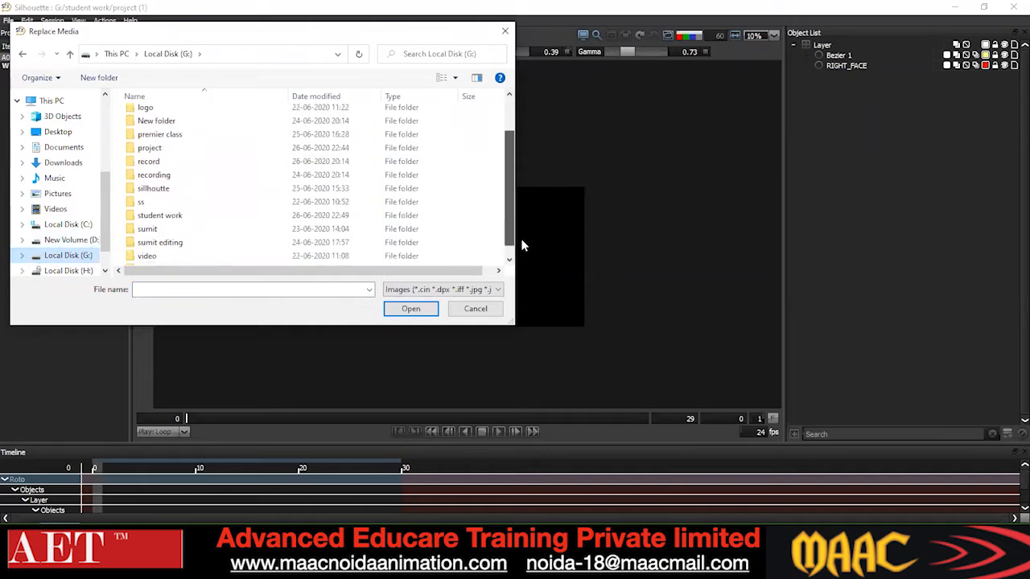
{"action": "double_click", "coordinate": [212, 197]}
{"action": "double_click", "coordinate": [164, 118]}
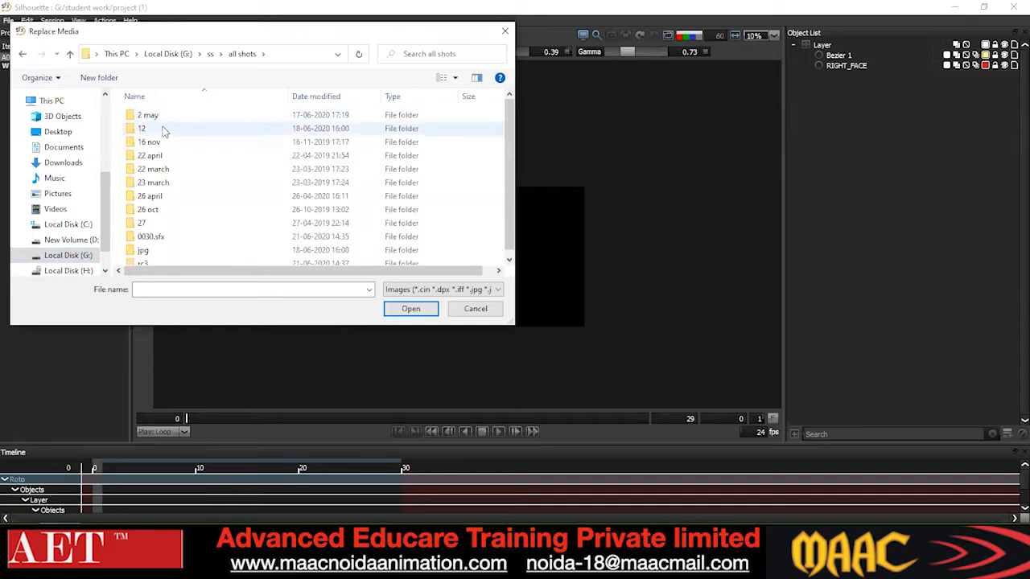
{"action": "double_click", "coordinate": [161, 177]}
{"action": "key", "text": "BackSpace"}
{"action": "double_click", "coordinate": [156, 172]}
{"action": "key", "text": "BackSpace"}
{"action": "double_click", "coordinate": [156, 197]}
{"action": "key", "text": "BackSpace"}
- Replace the source media with A008C024_ForRoto_000000 from the A008C024_ForRoto folder under 26 oct
{"action": "double_click", "coordinate": [156, 202]}
{"action": "double_click", "coordinate": [161, 118]}
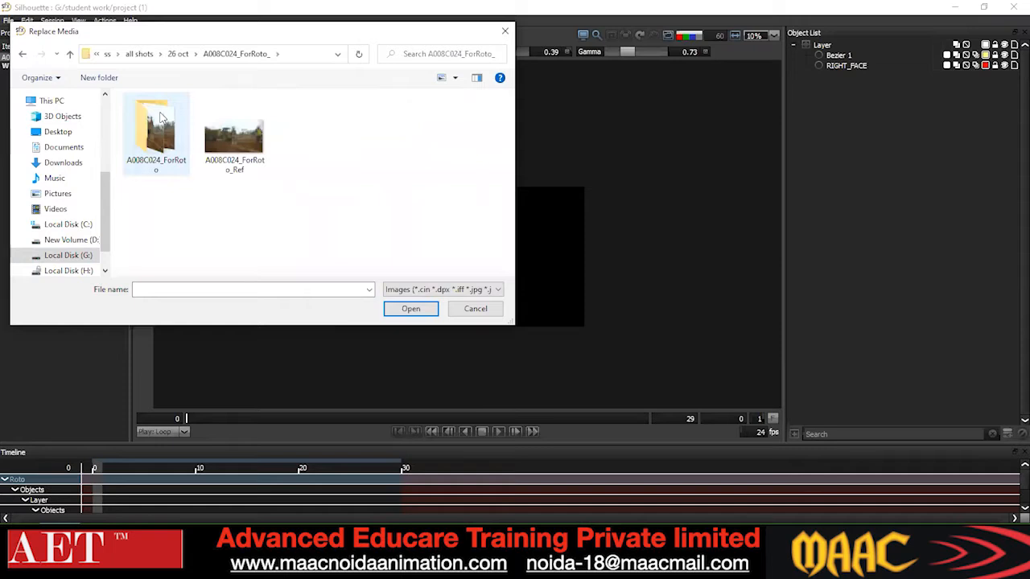
{"action": "double_click", "coordinate": [157, 125]}
{"action": "left_click", "coordinate": [318, 138]}
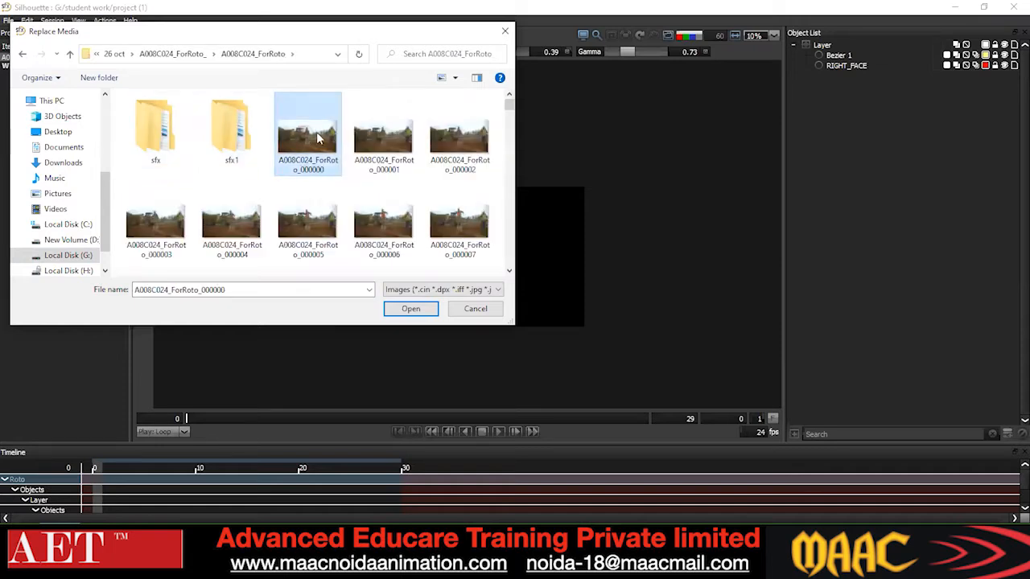
{"action": "left_click", "coordinate": [374, 137]}
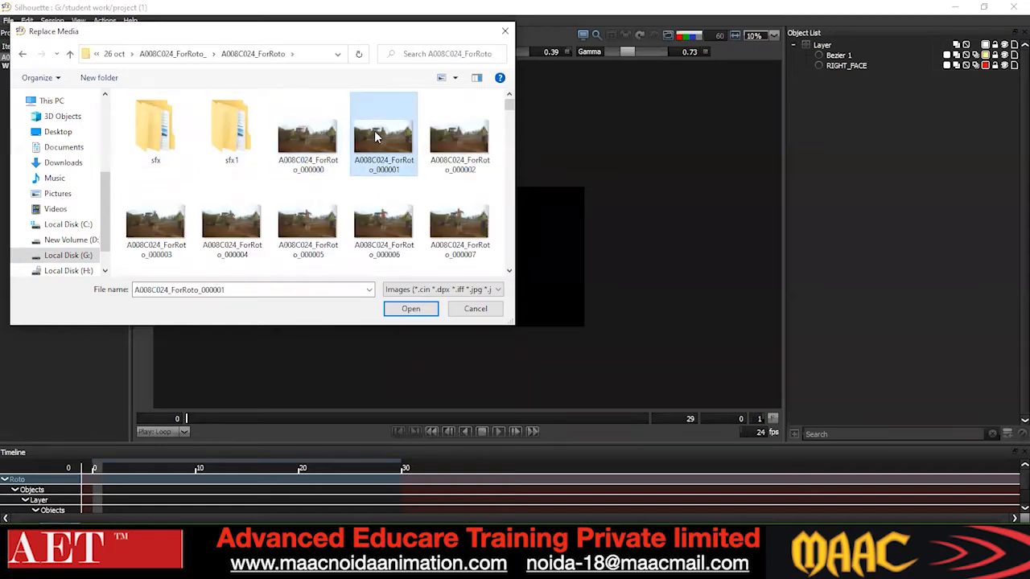
{"action": "left_click", "coordinate": [322, 138]}
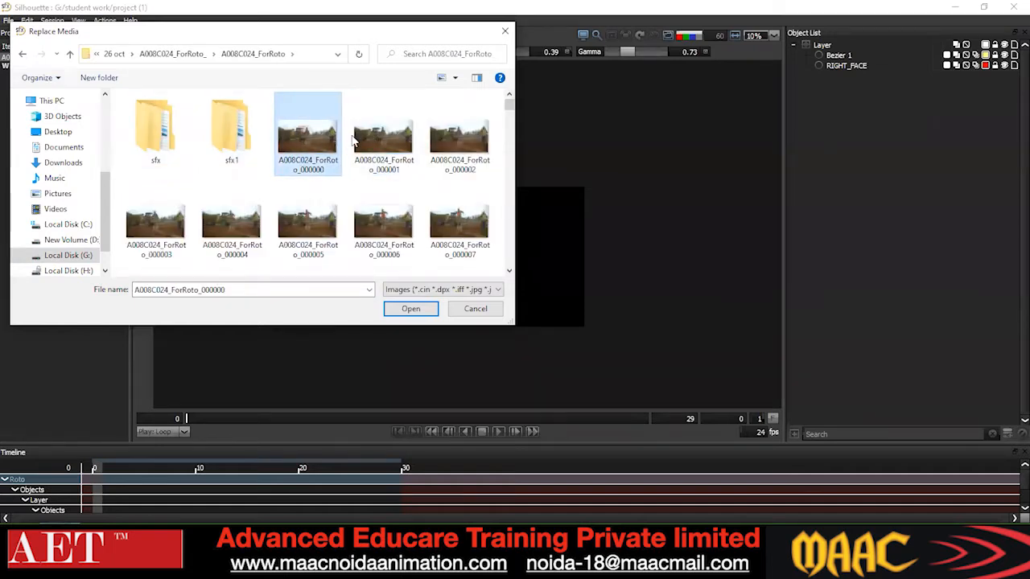
{"action": "left_click", "coordinate": [359, 142]}
{"action": "double_click", "coordinate": [308, 138]}
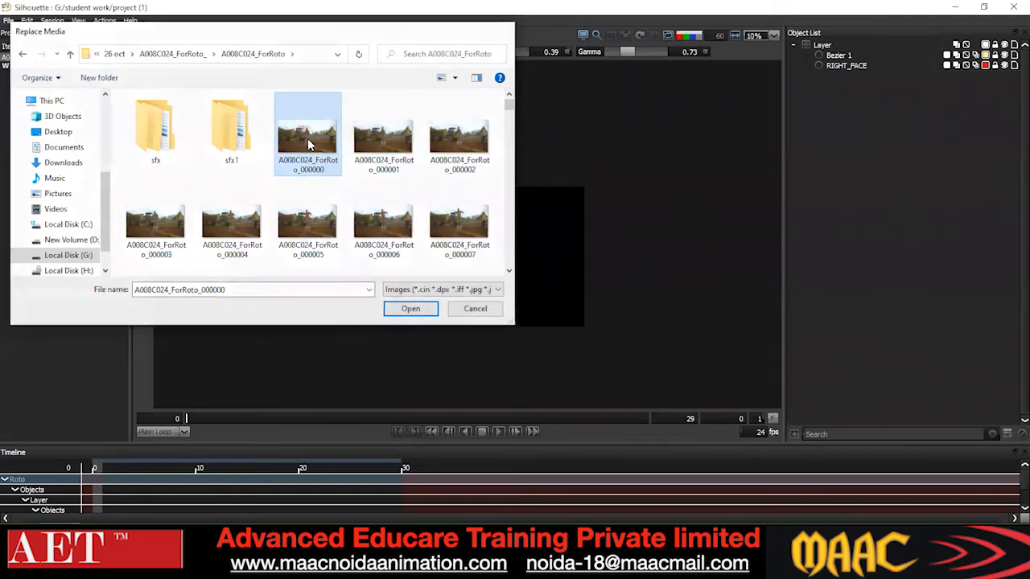
- Advance to frame 3 and select the RIGHT_FACE shape on the worker in the yellow helmet
{"action": "scroll", "coordinate": [473, 243], "scroll_direction": "down", "scroll_amount": 1}
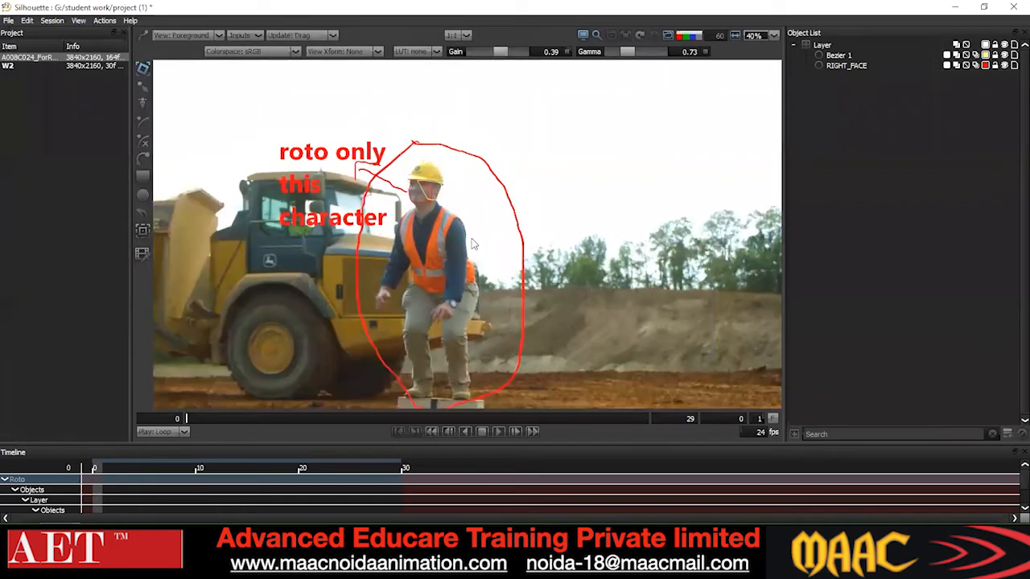
{"action": "key", "text": "Right"}
{"action": "key", "text": "Right"}
{"action": "key", "text": "Right"}
{"action": "scroll", "coordinate": [403, 231], "scroll_direction": "up", "scroll_amount": 7}
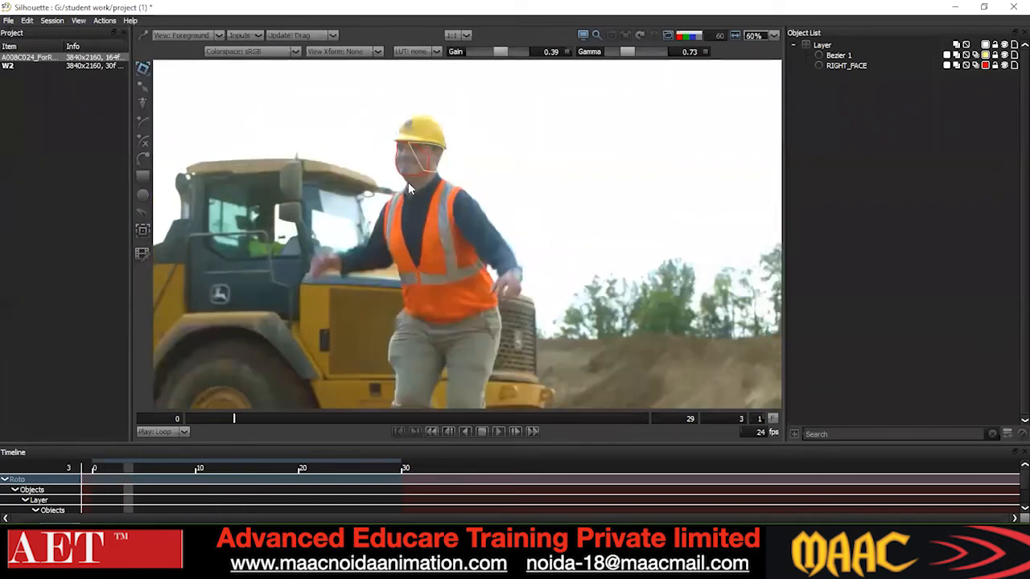
{"action": "left_click", "coordinate": [399, 233]}
{"action": "scroll", "coordinate": [410, 242], "scroll_direction": "up", "scroll_amount": 2}
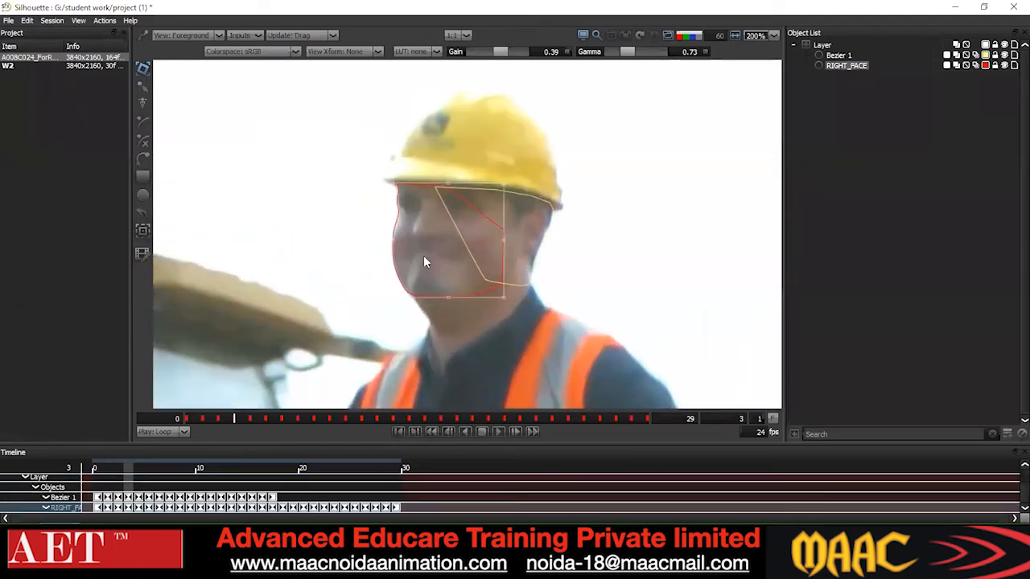
- Activate the Reshape tool and enlarge the viewer to fill the whole window
{"action": "left_click", "coordinate": [146, 89]}
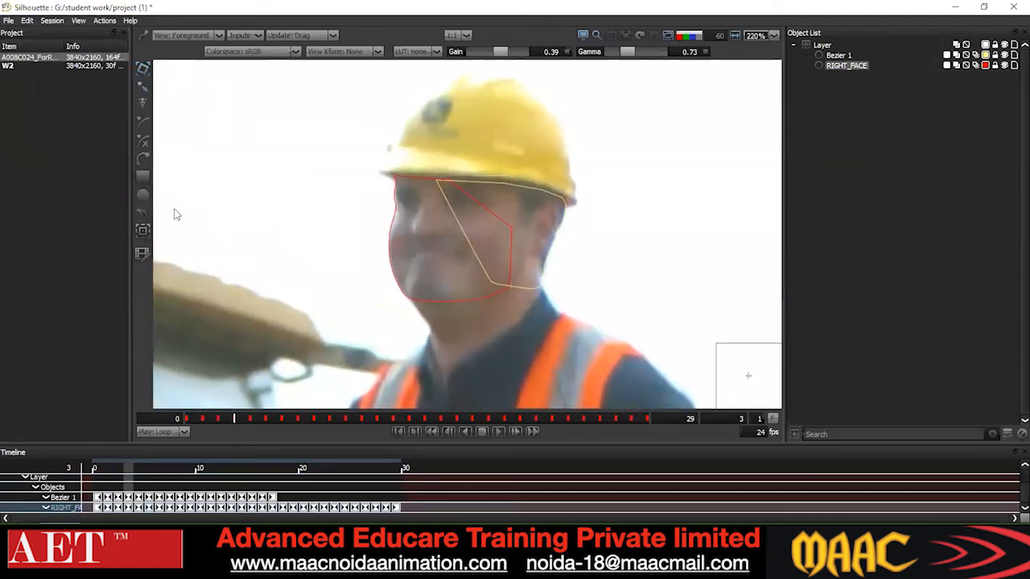
{"action": "key", "text": "grave"}
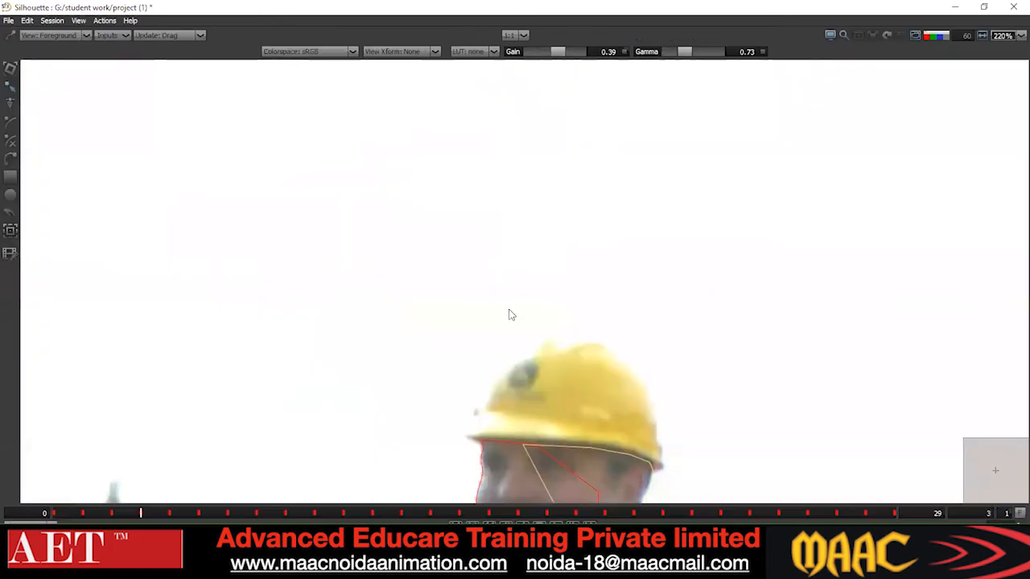
{"action": "scroll", "coordinate": [446, 308], "scroll_direction": "up", "scroll_amount": 2}
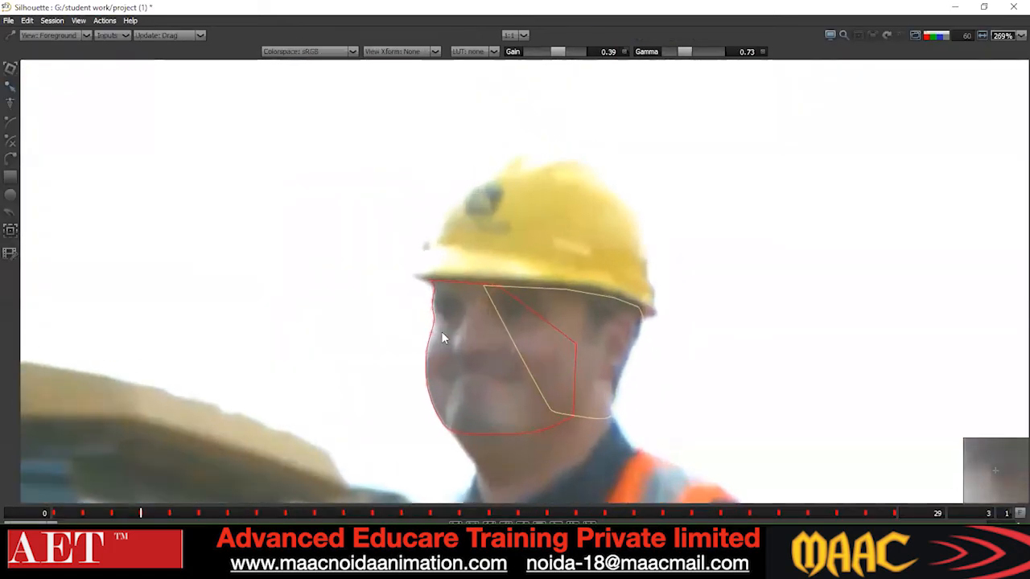
- Step forward frame by frame to frame 10, checking how the face shapes follow the worker's head
{"action": "key", "text": "x"}
{"action": "key", "text": "x"}
{"action": "key", "text": "x"}
{"action": "left_click_drag", "start_coordinate": [407, 335], "coordinate": [406, 399]}
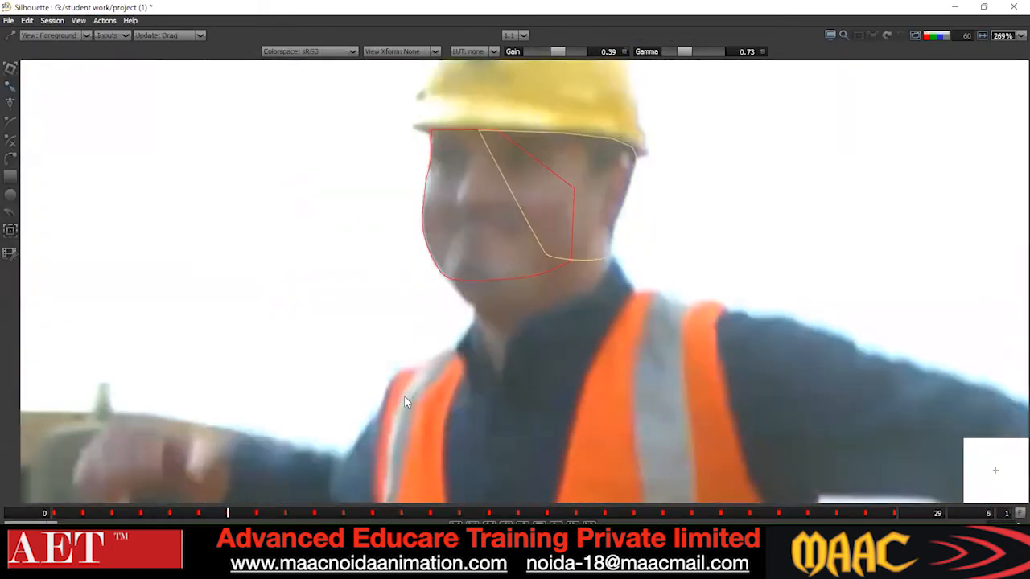
{"action": "key", "text": "x"}
{"action": "key", "text": "x"}
{"action": "key", "text": "x"}
{"action": "key", "text": "x"}
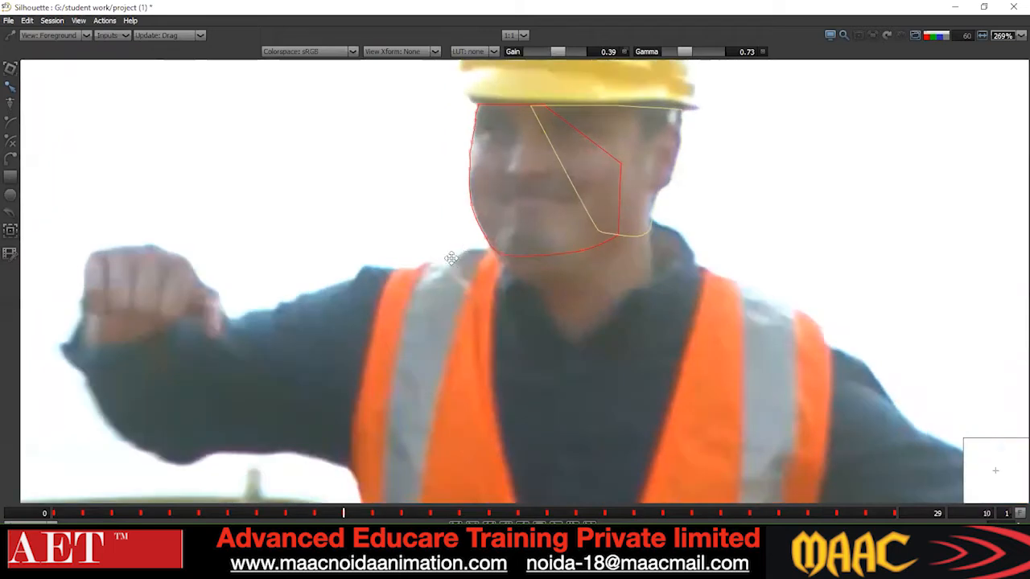
- Examine the face shapes' outlines against the worker's jaw and helmet edge on frame 10, up close and in full view
{"action": "left_click_drag", "start_coordinate": [441, 302], "coordinate": [384, 367]}
{"action": "scroll", "coordinate": [384, 366], "scroll_direction": "down", "scroll_amount": 1}
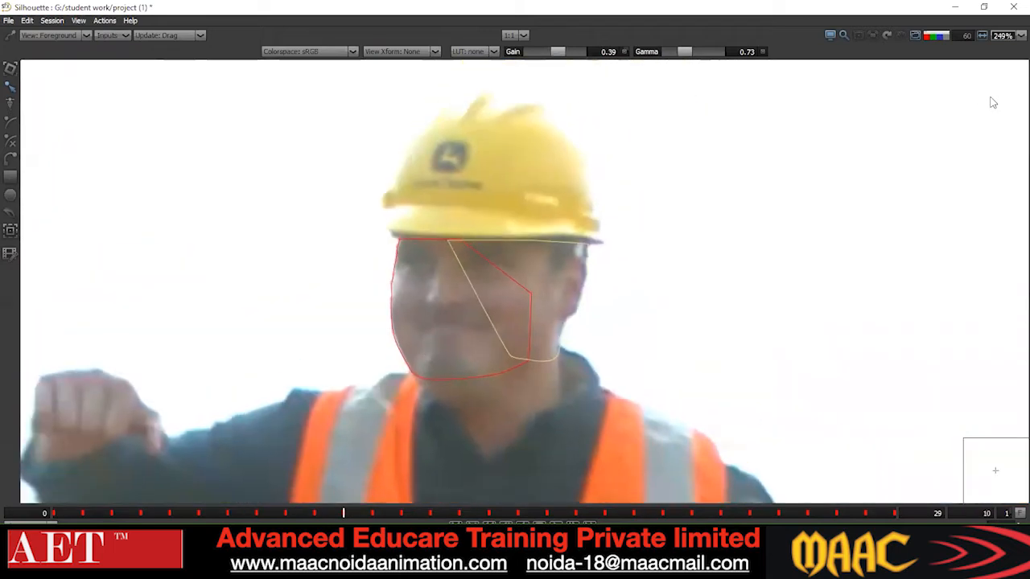
{"action": "scroll", "coordinate": [565, 281], "scroll_direction": "up", "scroll_amount": 1}
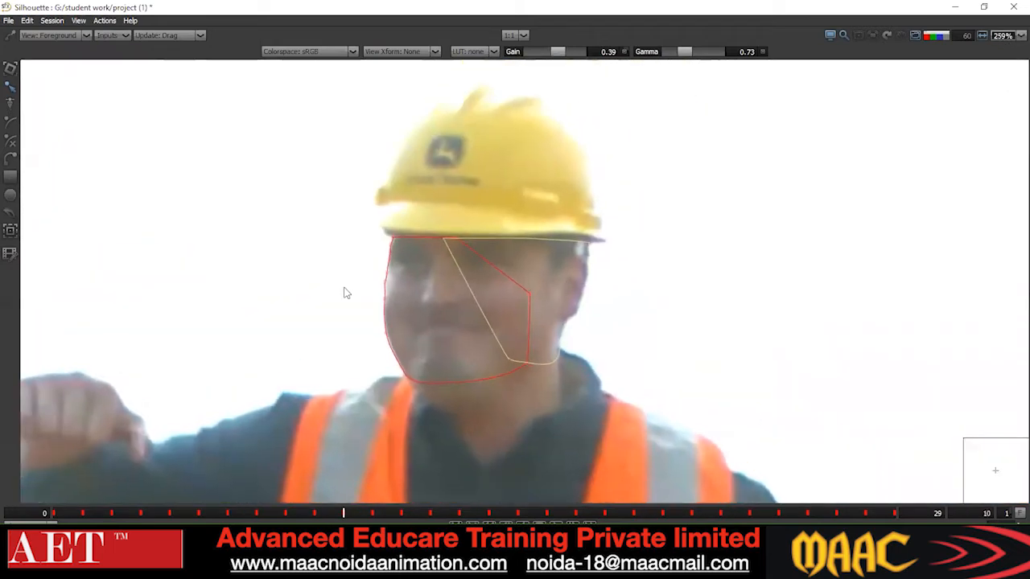
{"action": "scroll", "coordinate": [386, 289], "scroll_direction": "down", "scroll_amount": 2}
{"action": "scroll", "coordinate": [389, 307], "scroll_direction": "down", "scroll_amount": 3}
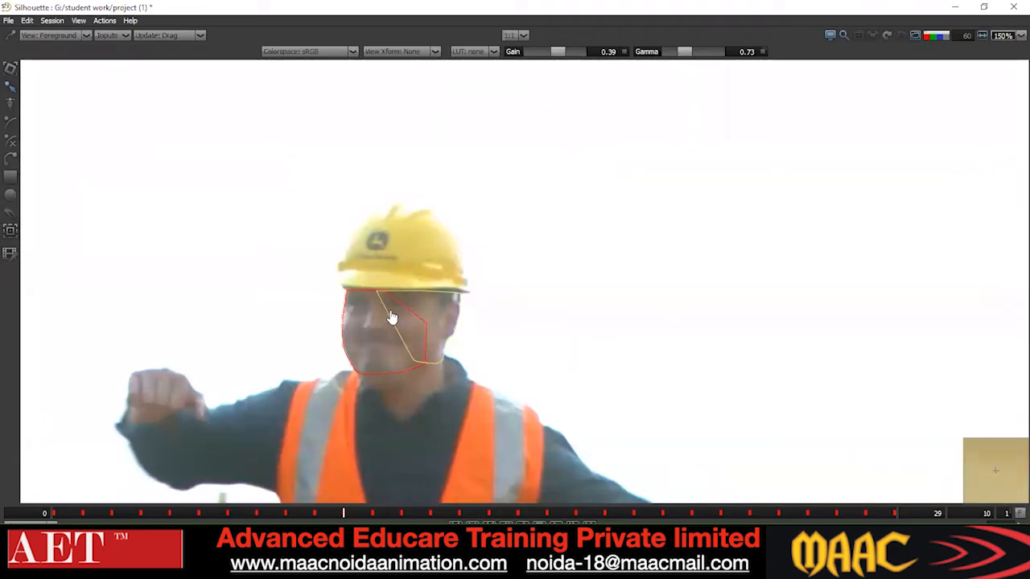
{"action": "scroll", "coordinate": [350, 339], "scroll_direction": "down", "scroll_amount": 10}
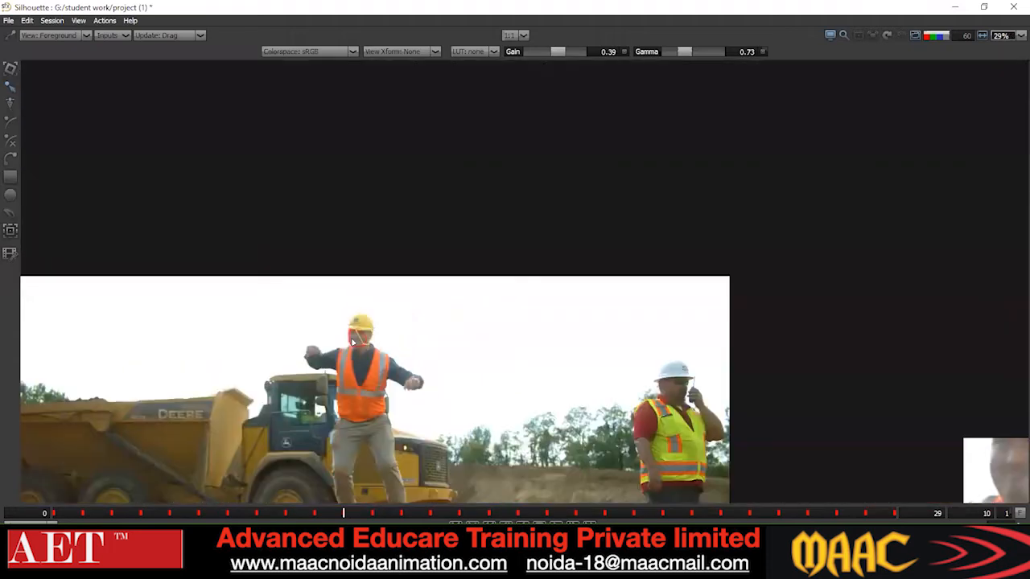
{"action": "scroll", "coordinate": [353, 341], "scroll_direction": "up", "scroll_amount": 8}
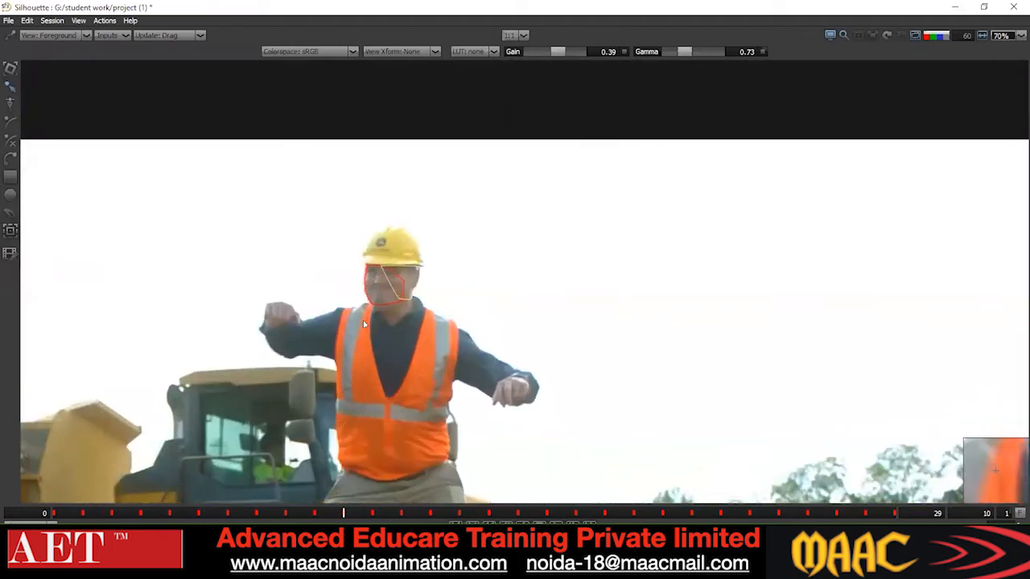
{"action": "scroll", "coordinate": [363, 320], "scroll_direction": "up", "scroll_amount": 5}
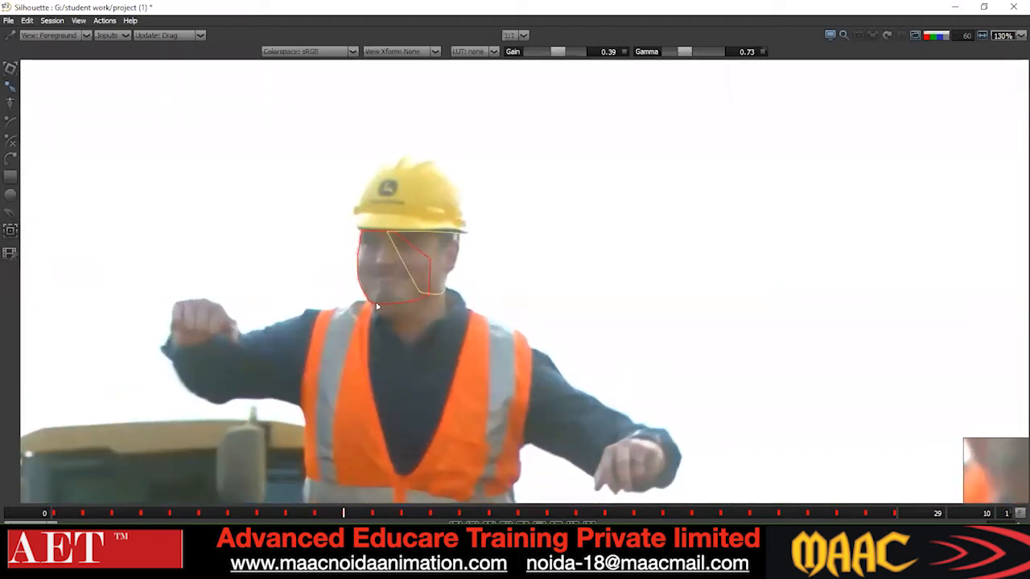
{"action": "scroll", "coordinate": [373, 282], "scroll_direction": "up", "scroll_amount": 6}
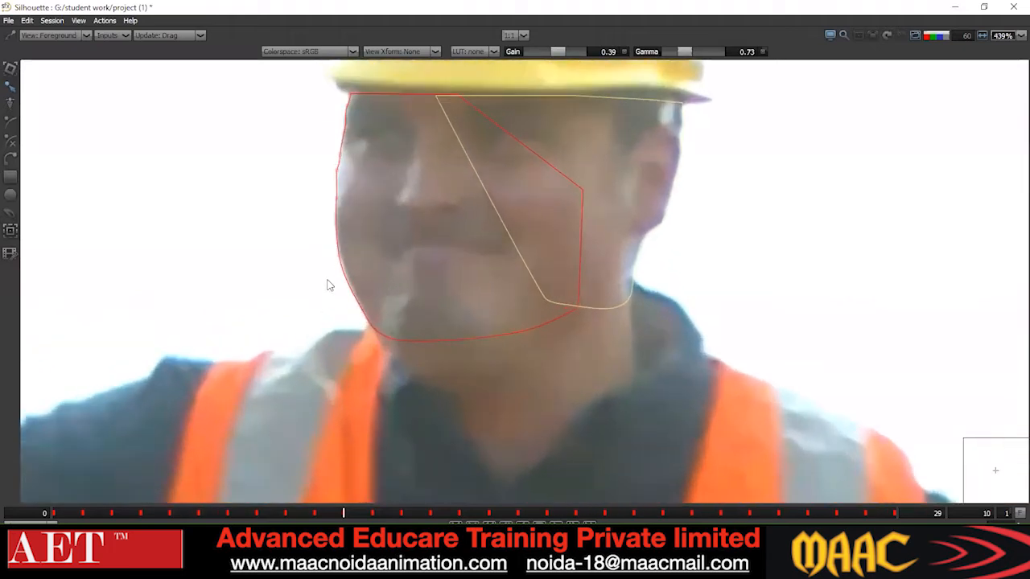
{"action": "scroll", "coordinate": [350, 277], "scroll_direction": "up", "scroll_amount": 2}
{"action": "scroll", "coordinate": [349, 430], "scroll_direction": "down", "scroll_amount": 4}
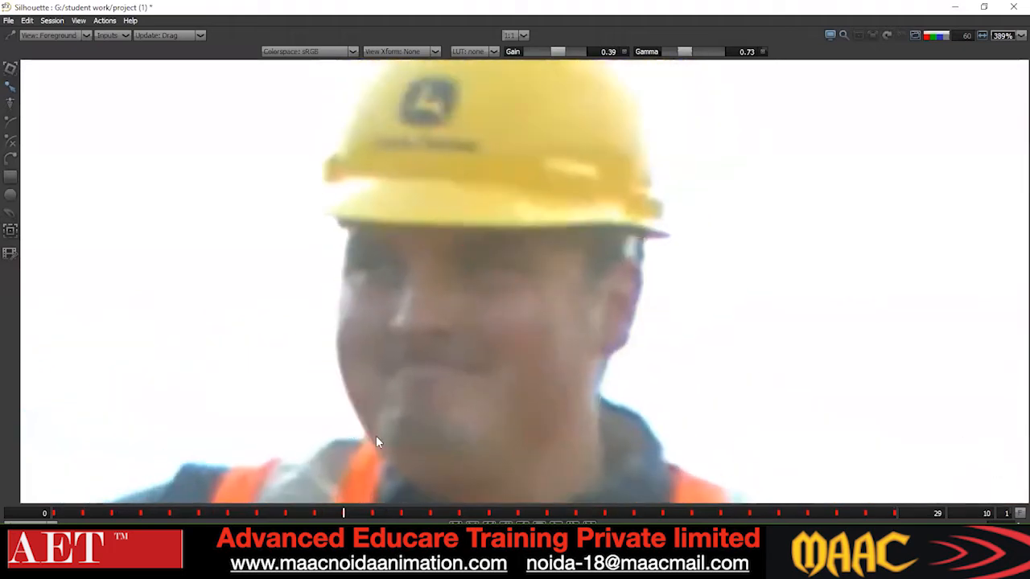
{"action": "scroll", "coordinate": [380, 314], "scroll_direction": "down", "scroll_amount": 2}
- Go back to frame 6 and inspect the fit of the face shapes around the worker's face
{"action": "left_click_drag", "start_coordinate": [323, 517], "coordinate": [225, 519]}
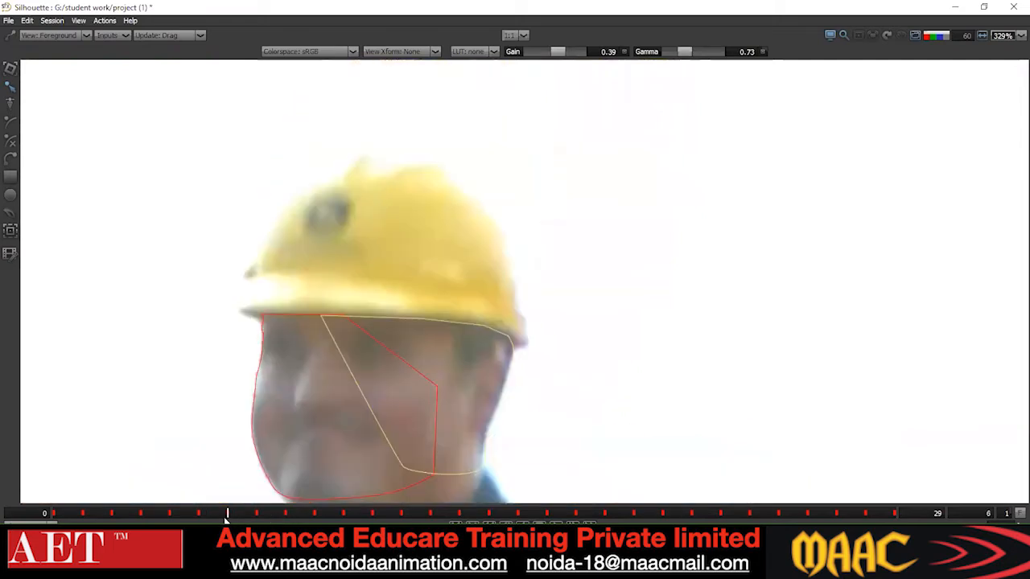
{"action": "scroll", "coordinate": [278, 409], "scroll_direction": "down", "scroll_amount": 4}
{"action": "left_click_drag", "start_coordinate": [235, 468], "coordinate": [308, 341]}
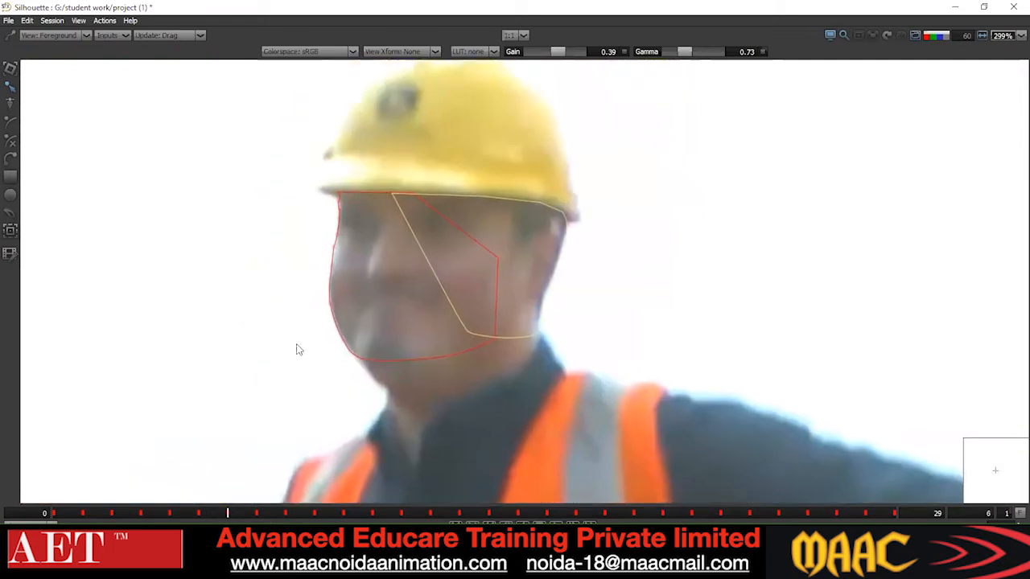
- Go through frames 4 to 10 to check how the face shapes follow the worker's head
{"action": "left_click", "coordinate": [161, 512]}
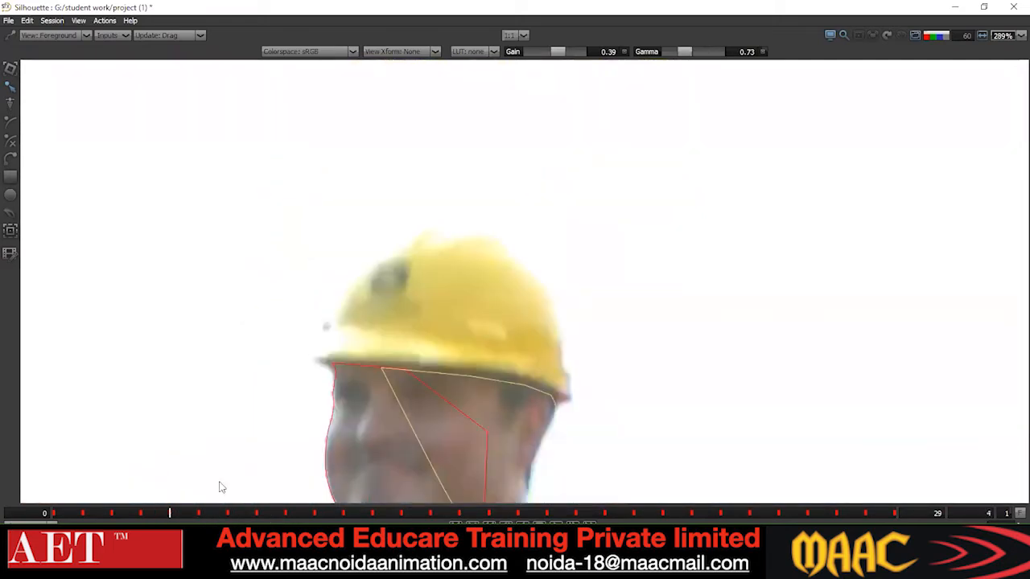
{"action": "left_click_drag", "start_coordinate": [175, 513], "coordinate": [297, 523]}
{"action": "left_click_drag", "start_coordinate": [363, 152], "coordinate": [327, 347]}
{"action": "scroll", "coordinate": [327, 348], "scroll_direction": "down", "scroll_amount": 1}
{"action": "key", "text": "z"}
{"action": "key", "text": "z"}
{"action": "key", "text": "x"}
{"action": "key", "text": "x"}
{"action": "key", "text": "x"}
{"action": "key", "text": "x"}
{"action": "scroll", "coordinate": [338, 338], "scroll_direction": "up", "scroll_amount": 1}
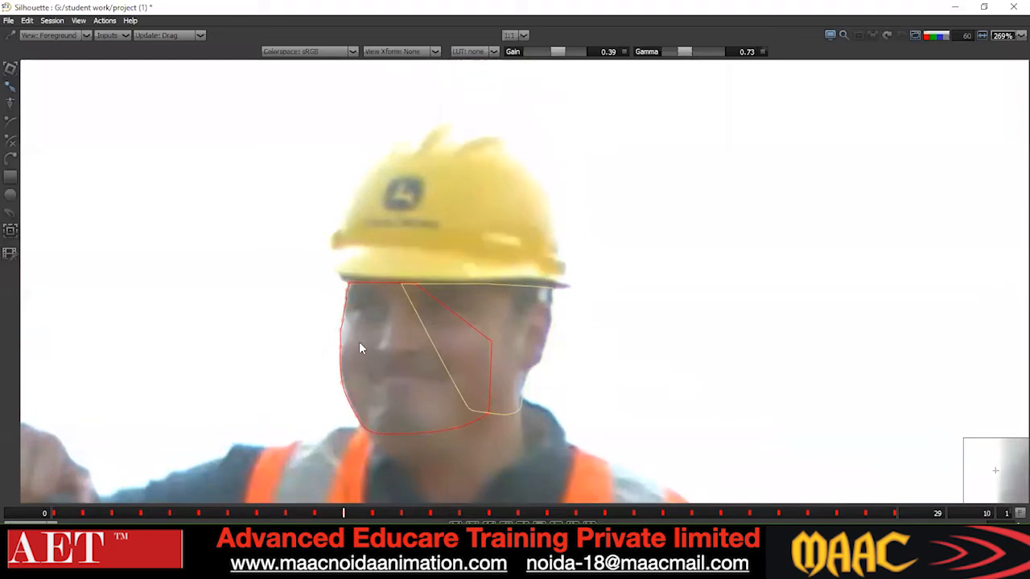
- Return to frame 8 and inspect the red shape's outline along the front of the face up close
{"action": "key", "text": "z"}
{"action": "key", "text": "z"}
{"action": "left_click_drag", "start_coordinate": [210, 238], "coordinate": [355, 505]}
{"action": "scroll", "coordinate": [303, 359], "scroll_direction": "up", "scroll_amount": 5}
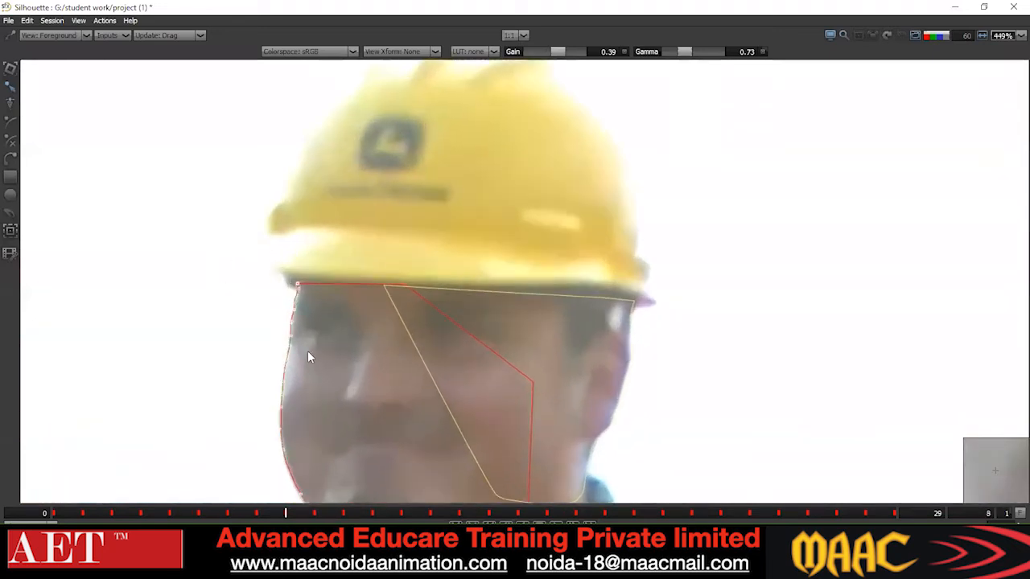
{"action": "scroll", "coordinate": [300, 290], "scroll_direction": "down", "scroll_amount": 1}
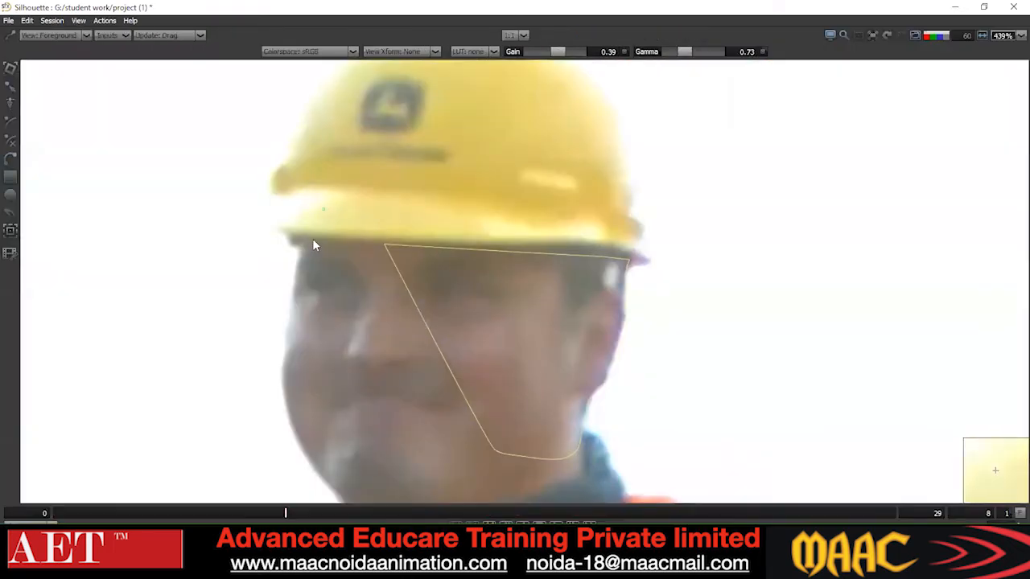
- Draw a new closed shape on frame 8 around the front of the face and chin, overlapping up into the helmet
{"action": "left_click", "coordinate": [307, 235]}
{"action": "left_click", "coordinate": [292, 305]}
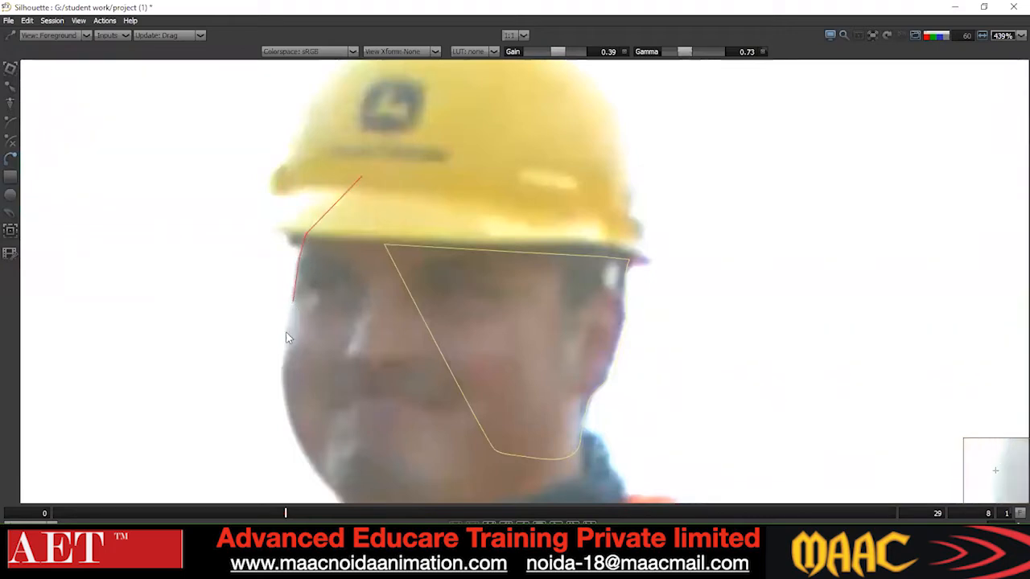
{"action": "left_click", "coordinate": [285, 399]}
{"action": "left_click_drag", "start_coordinate": [312, 301], "coordinate": [314, 185]}
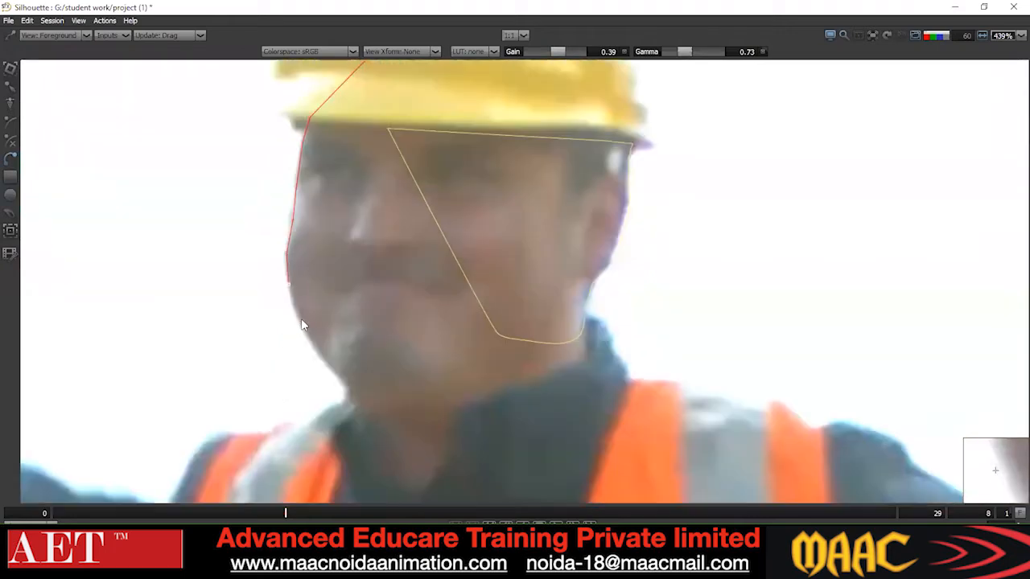
{"action": "left_click", "coordinate": [342, 376]}
{"action": "left_click", "coordinate": [348, 388]}
{"action": "left_click", "coordinate": [347, 407]}
{"action": "left_click", "coordinate": [382, 425]}
{"action": "left_click_drag", "start_coordinate": [462, 414], "coordinate": [478, 496]}
{"action": "scroll", "coordinate": [492, 407], "scroll_direction": "down", "scroll_amount": 1}
{"action": "left_click_drag", "start_coordinate": [529, 352], "coordinate": [530, 328]}
{"action": "left_click", "coordinate": [539, 192]}
{"action": "left_click", "coordinate": [489, 131]}
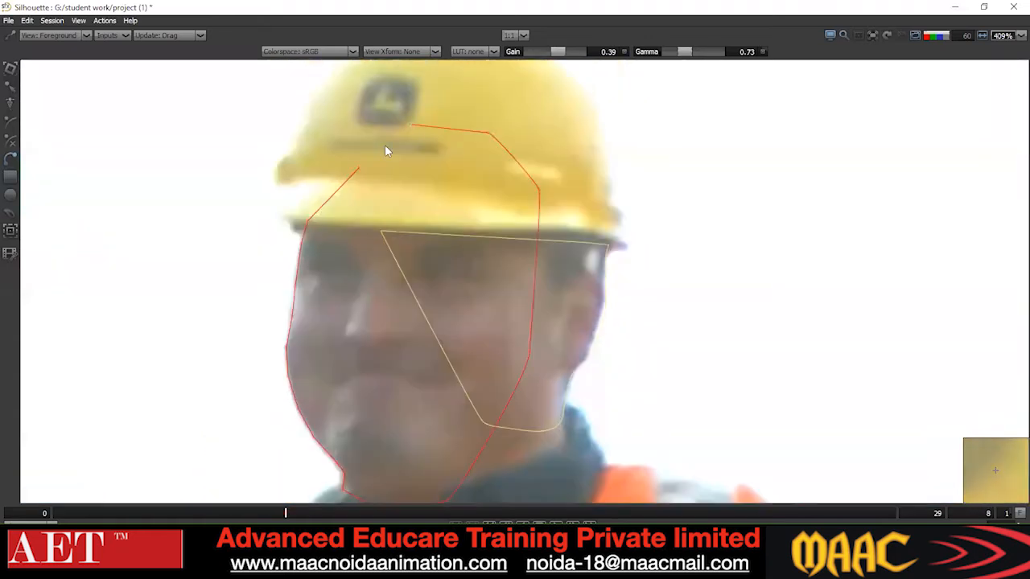
{"action": "left_click", "coordinate": [410, 124]}
{"action": "left_click", "coordinate": [360, 169]}
- Nudge the new face shape's upper points into a rounder arc over the helmet and smooth the whole shape
{"action": "key", "text": "Up"}
{"action": "key", "text": "Up"}
{"action": "key", "text": "Up"}
{"action": "left_click_drag", "start_coordinate": [574, 120], "coordinate": [444, 211]}
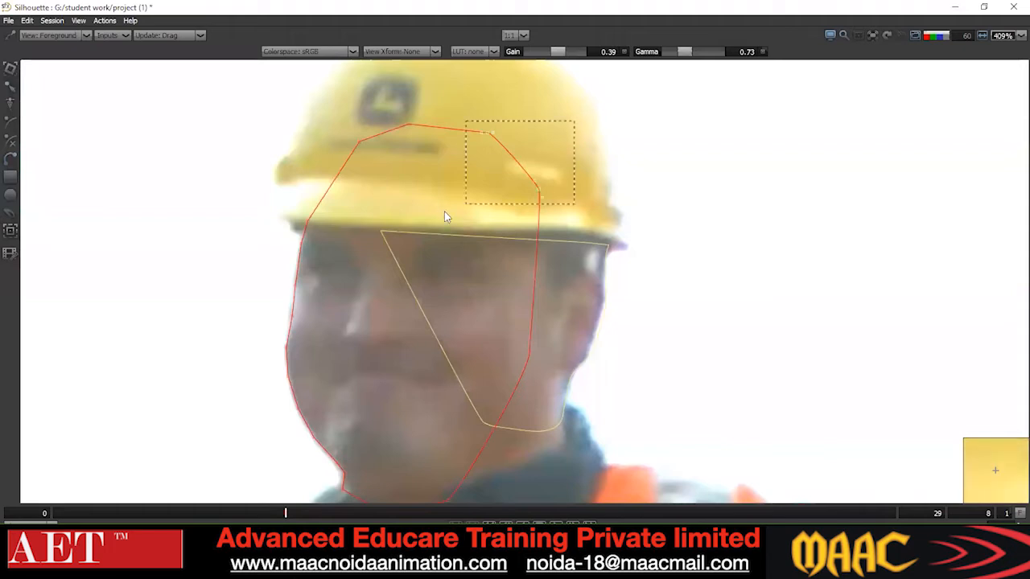
{"action": "key", "text": "Left"}
{"action": "key", "text": "Left"}
{"action": "key", "text": "Left"}
{"action": "key", "text": "Left"}
{"action": "key", "text": "Left"}
{"action": "key", "text": "Left"}
{"action": "key", "text": "Down"}
{"action": "key", "text": "Down"}
{"action": "key", "text": "Down"}
{"action": "key", "text": "Down"}
{"action": "key", "text": "Down"}
{"action": "key", "text": "Down"}
{"action": "scroll", "coordinate": [437, 195], "scroll_direction": "down", "scroll_amount": 1}
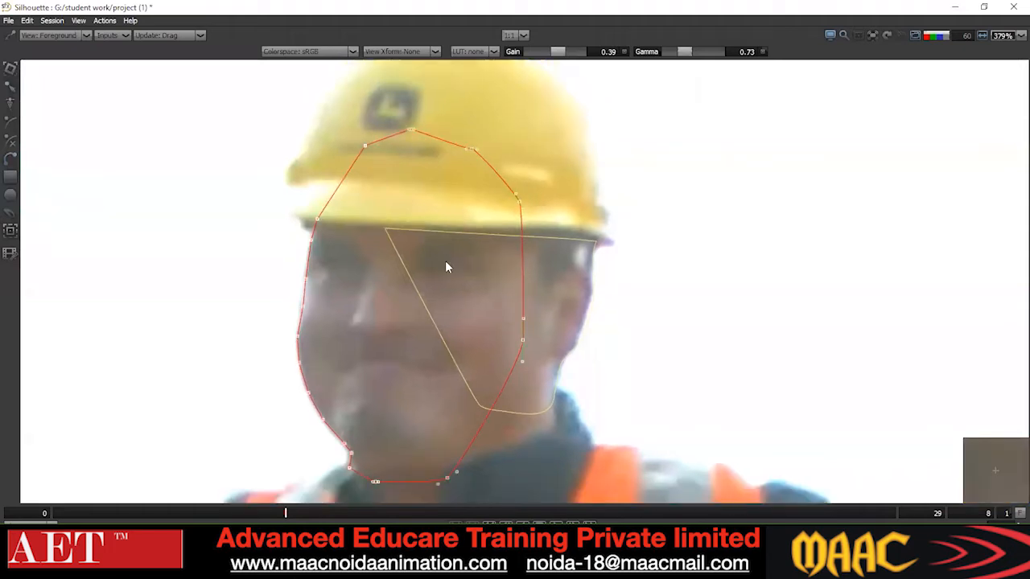
{"action": "key", "text": "shift+z"}
{"action": "left_click_drag", "start_coordinate": [255, 194], "coordinate": [334, 228]}
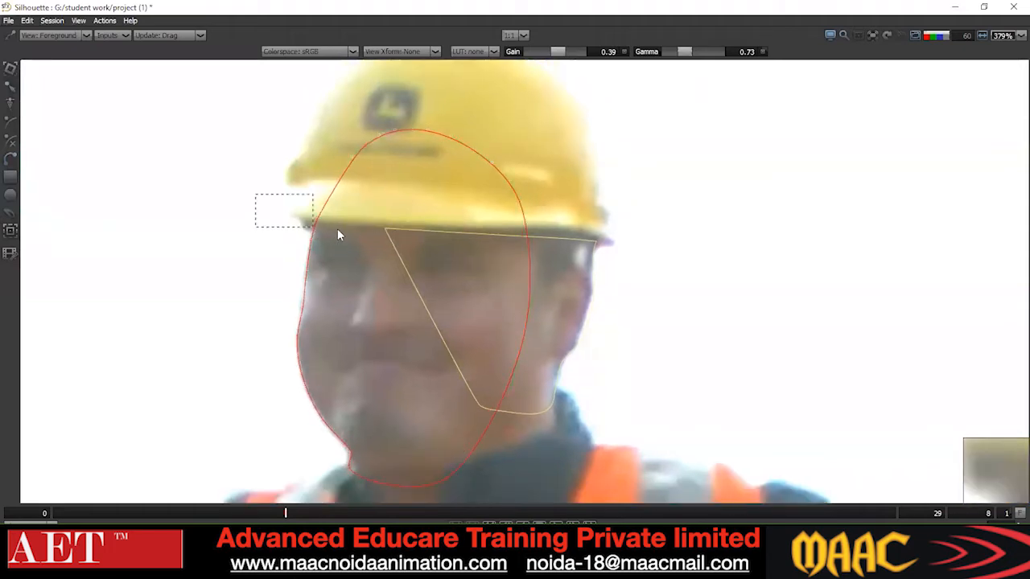
- Draw a closed shape around the yellow helmet, following its front edge, brim, rear and crown
{"action": "scroll", "coordinate": [346, 263], "scroll_direction": "down", "scroll_amount": 1}
{"action": "left_click", "coordinate": [8, 160]}
{"action": "left_click", "coordinate": [346, 143]}
{"action": "left_click", "coordinate": [314, 177]}
{"action": "left_click", "coordinate": [296, 217]}
{"action": "left_click", "coordinate": [295, 247]}
{"action": "left_click", "coordinate": [300, 259]}
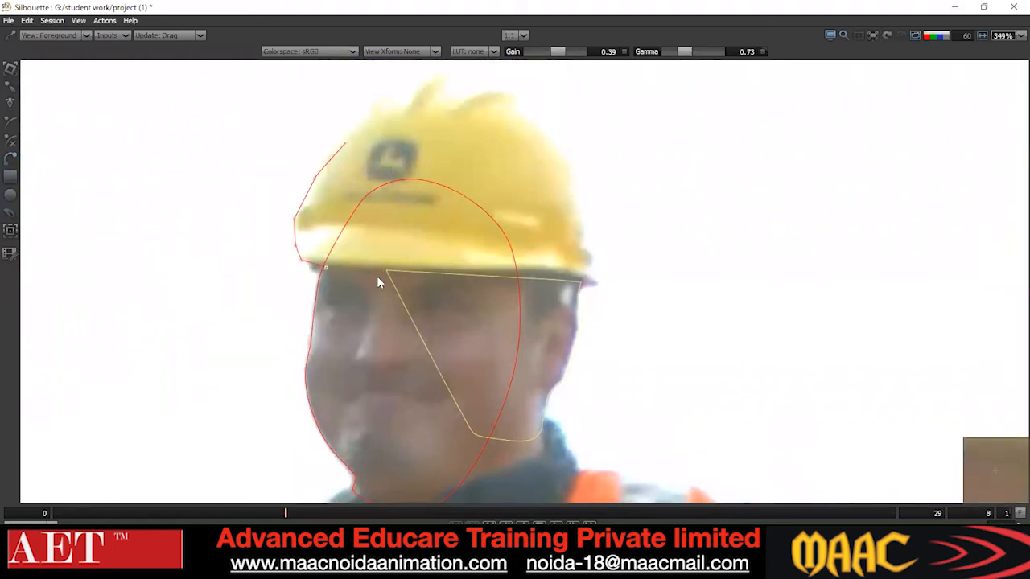
{"action": "left_click", "coordinate": [585, 251]}
{"action": "left_click", "coordinate": [587, 217]}
{"action": "left_click", "coordinate": [539, 135]}
{"action": "left_click", "coordinate": [493, 119]}
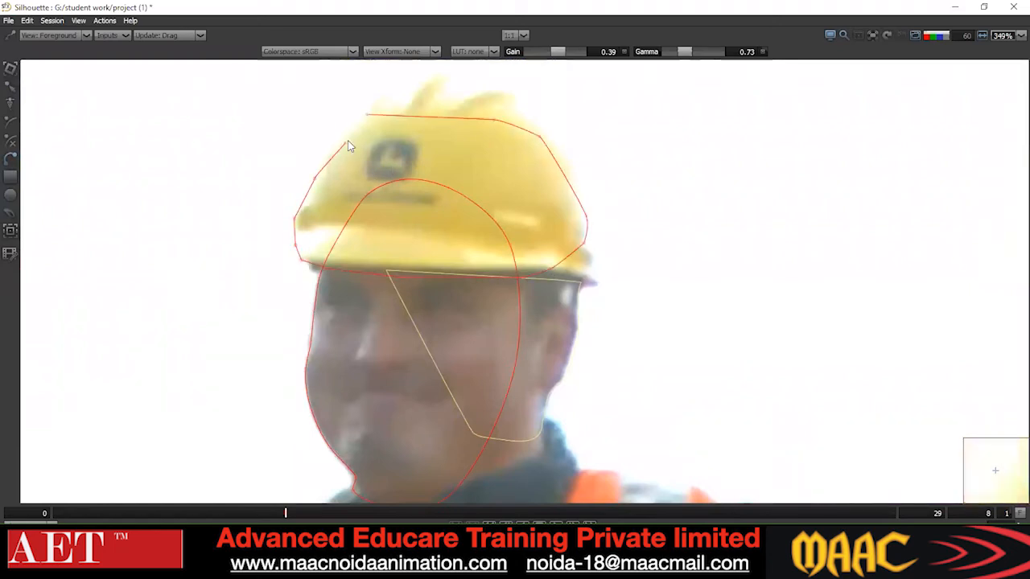
{"action": "left_click", "coordinate": [366, 114]}
{"action": "left_click", "coordinate": [345, 144]}
- Pull the helmet shape's crown and rear points inward onto the helmet
{"action": "left_click_drag", "start_coordinate": [367, 114], "coordinate": [367, 127]}
{"action": "left_click_drag", "start_coordinate": [541, 137], "coordinate": [534, 143]}
{"action": "left_click_drag", "start_coordinate": [585, 243], "coordinate": [577, 242]}
{"action": "left_click_drag", "start_coordinate": [585, 216], "coordinate": [579, 213]}
{"action": "scroll", "coordinate": [623, 205], "scroll_direction": "down", "scroll_amount": 1}
- Preview the output to check how the blue-filled face and helmet shapes cover the head
{"action": "key", "text": "s"}
{"action": "key", "text": "space"}
{"action": "key", "text": "space"}
{"action": "key", "text": "space"}
{"action": "key", "text": "space"}
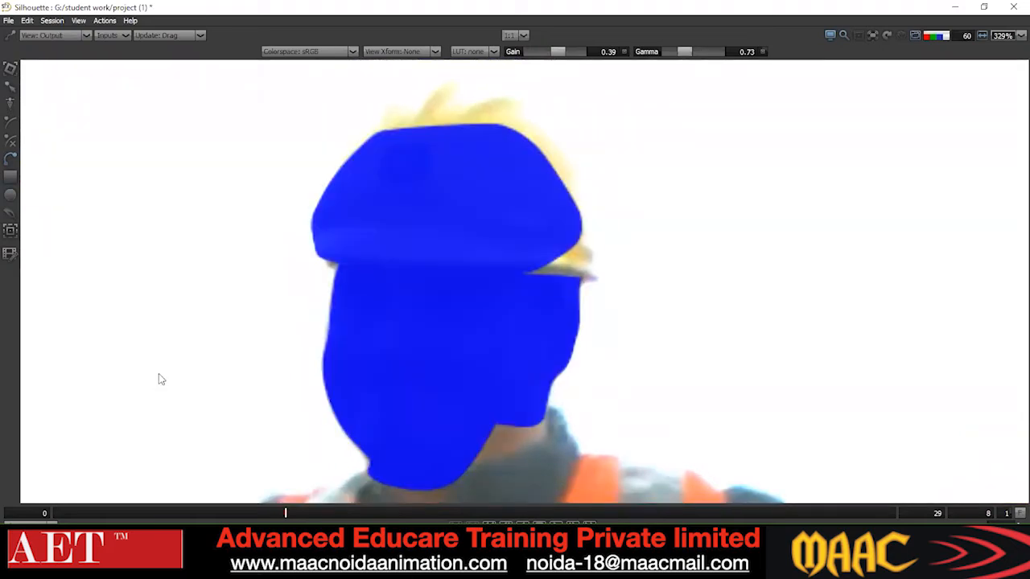
- Reshape the helmet shape's front brim corner by nudging its points closer to the brim edge
{"action": "key", "text": "r"}
{"action": "scroll", "coordinate": [336, 290], "scroll_direction": "down", "scroll_amount": 1}
{"action": "left_click_drag", "start_coordinate": [371, 257], "coordinate": [332, 291]}
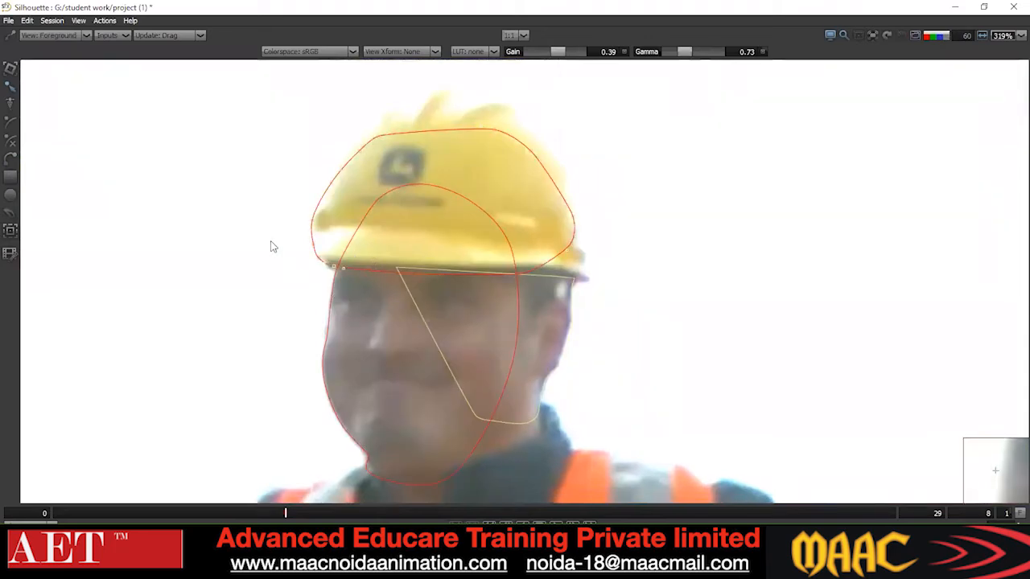
{"action": "key", "text": "Left"}
{"action": "key", "text": "Left"}
{"action": "key", "text": "Down"}
{"action": "left_click_drag", "start_coordinate": [297, 232], "coordinate": [325, 264]}
{"action": "key", "text": "Down"}
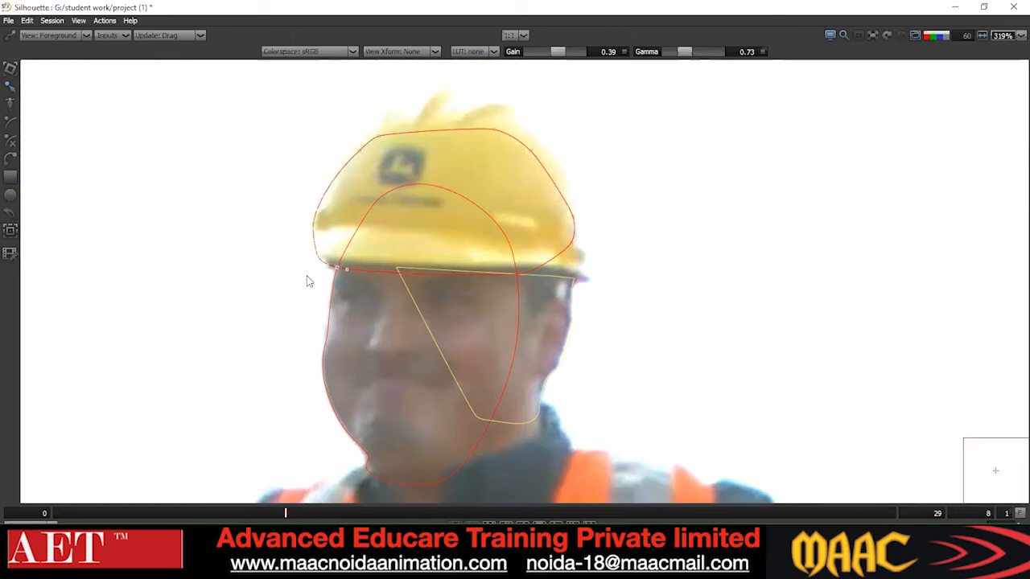
{"action": "scroll", "coordinate": [298, 273], "scroll_direction": "down", "scroll_amount": 1}
- Refine the helmet shape's remaining edge points, nudging the rear points inward
{"action": "left_click_drag", "start_coordinate": [292, 170], "coordinate": [350, 231]}
{"action": "scroll", "coordinate": [276, 270], "scroll_direction": "down", "scroll_amount": 1}
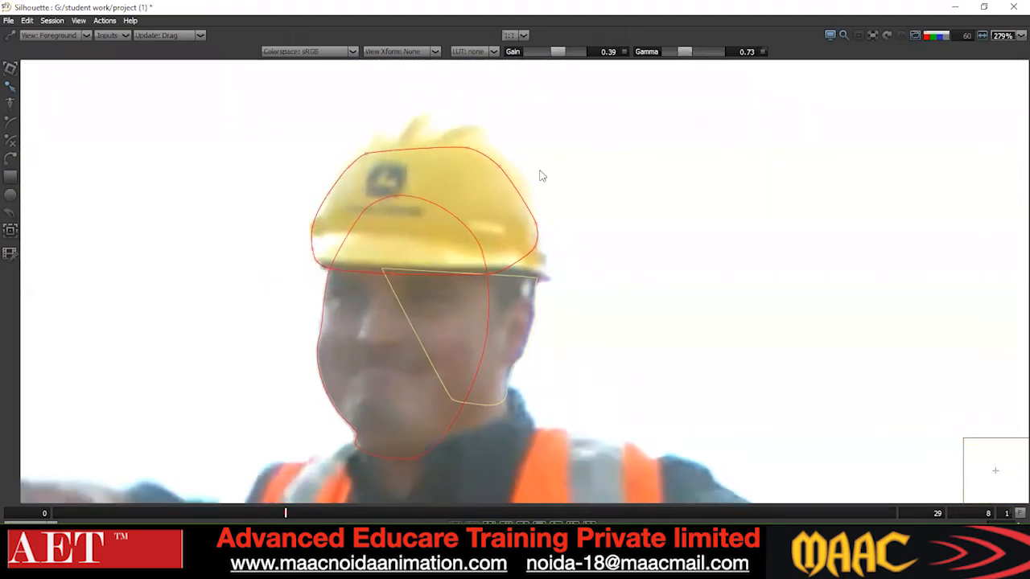
{"action": "right_click", "coordinate": [553, 143]}
{"action": "left_click", "coordinate": [580, 251]}
{"action": "left_click_drag", "start_coordinate": [552, 199], "coordinate": [476, 269]}
{"action": "key", "text": "Left"}
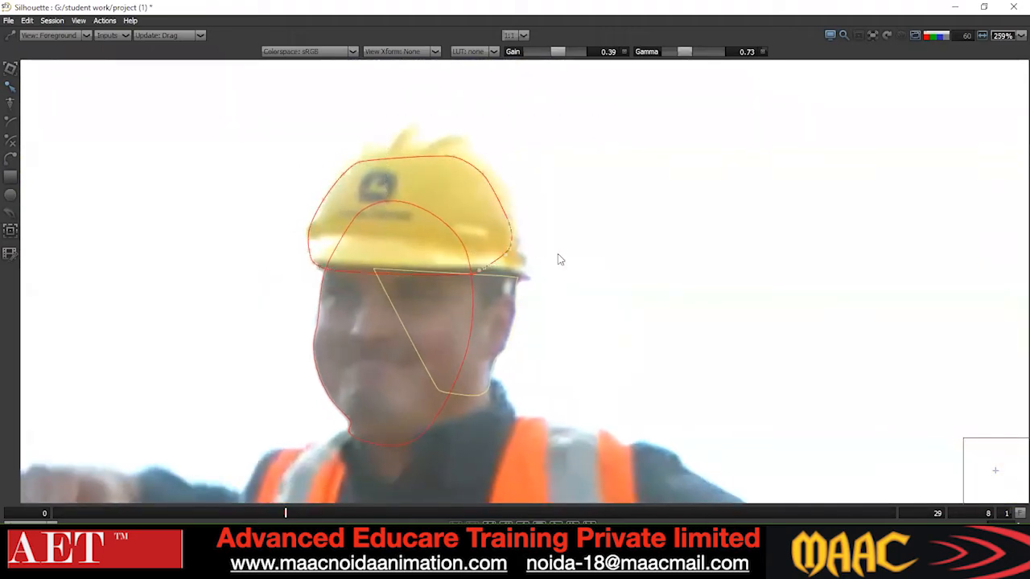
{"action": "scroll", "coordinate": [558, 255], "scroll_direction": "down", "scroll_amount": 1}
- Compare the output and foreground views and step to neighbouring frames to check the shapes' coverage
{"action": "key", "text": "3"}
{"action": "key", "text": "1"}
{"action": "key", "text": "3"}
{"action": "key", "text": "3"}
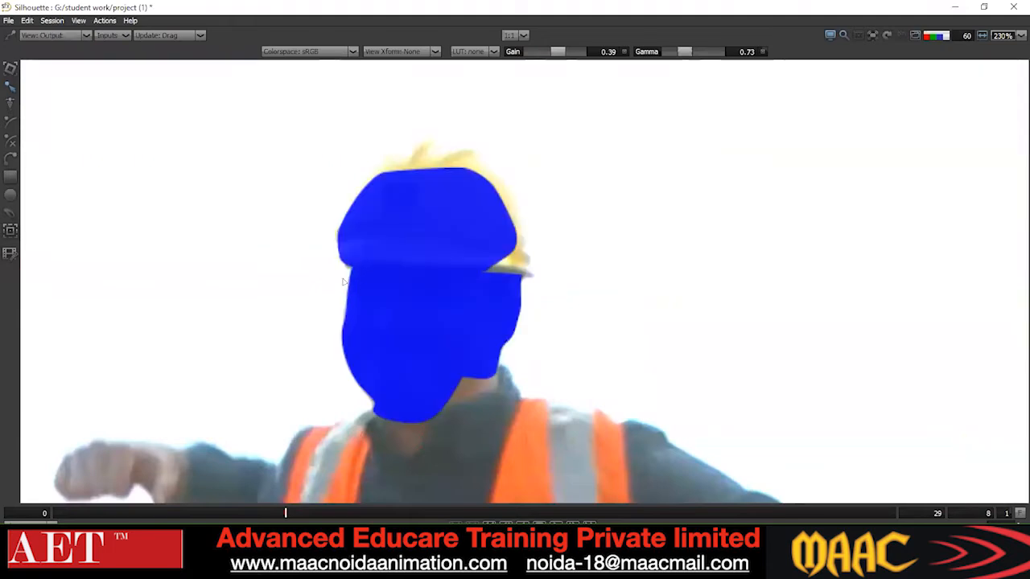
{"action": "key", "text": "z"}
{"action": "key", "text": "z"}
{"action": "key", "text": "1"}
{"action": "key", "text": "x"}
{"action": "key", "text": "x"}
{"action": "scroll", "coordinate": [560, 179], "scroll_direction": "down", "scroll_amount": 1}
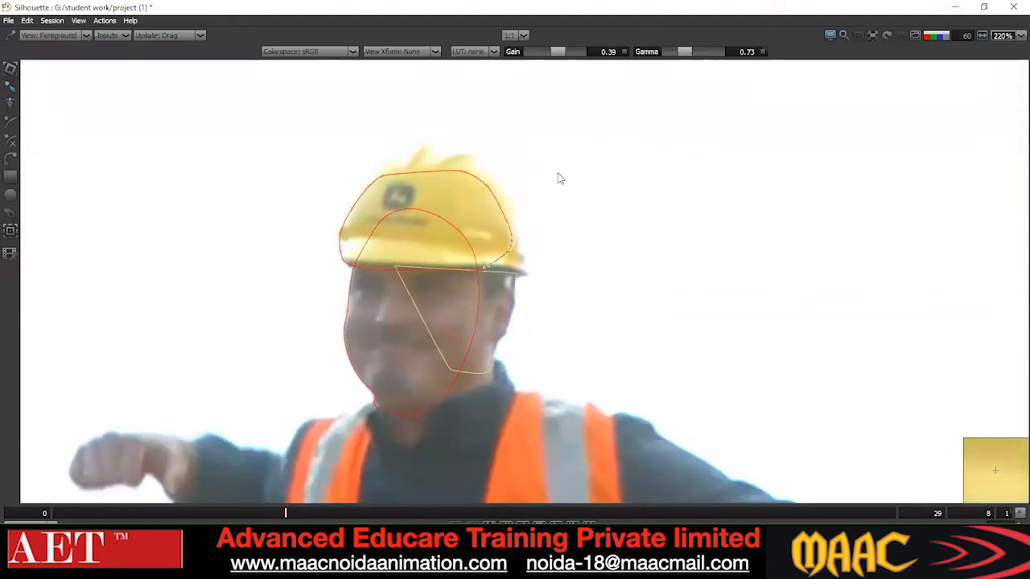
- Hide Bezier 2 and Bezier 3, show RIGHT_FACE again, and focus the enlarged viewer on the face
{"action": "key", "text": "grave"}
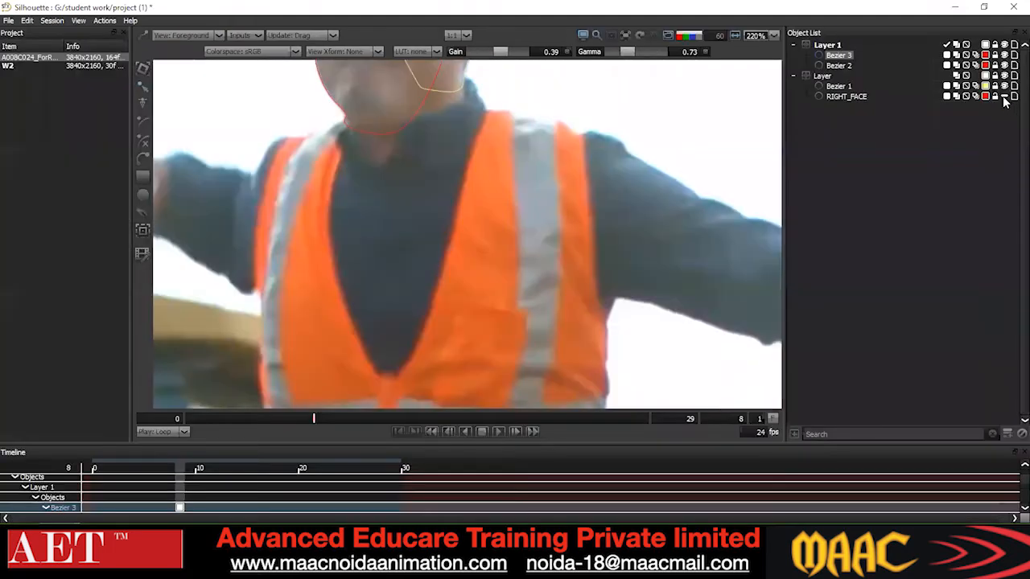
{"action": "key", "text": "grave"}
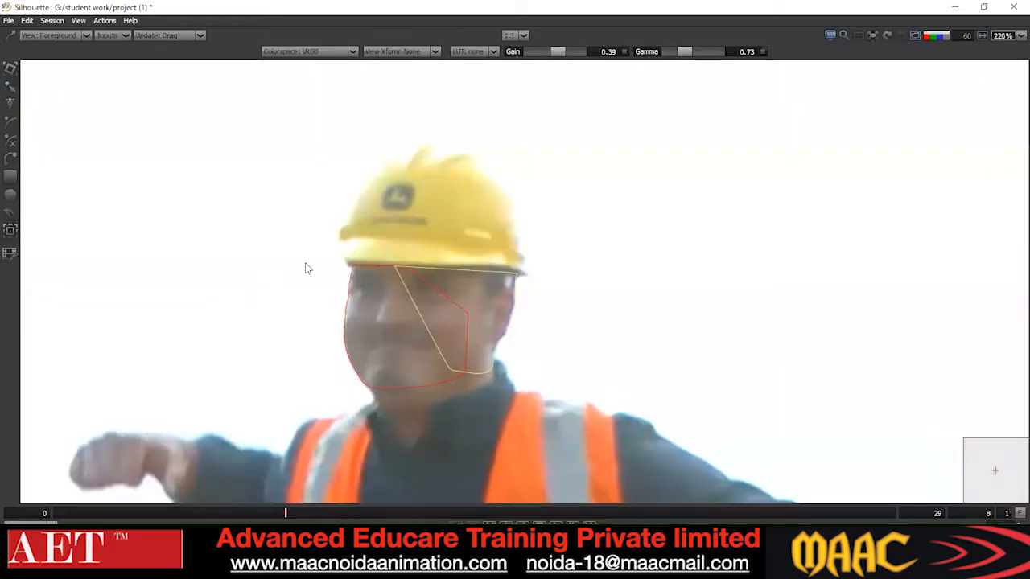
{"action": "scroll", "coordinate": [367, 279], "scroll_direction": "up", "scroll_amount": 3}
{"action": "scroll", "coordinate": [361, 268], "scroll_direction": "up", "scroll_amount": 1}
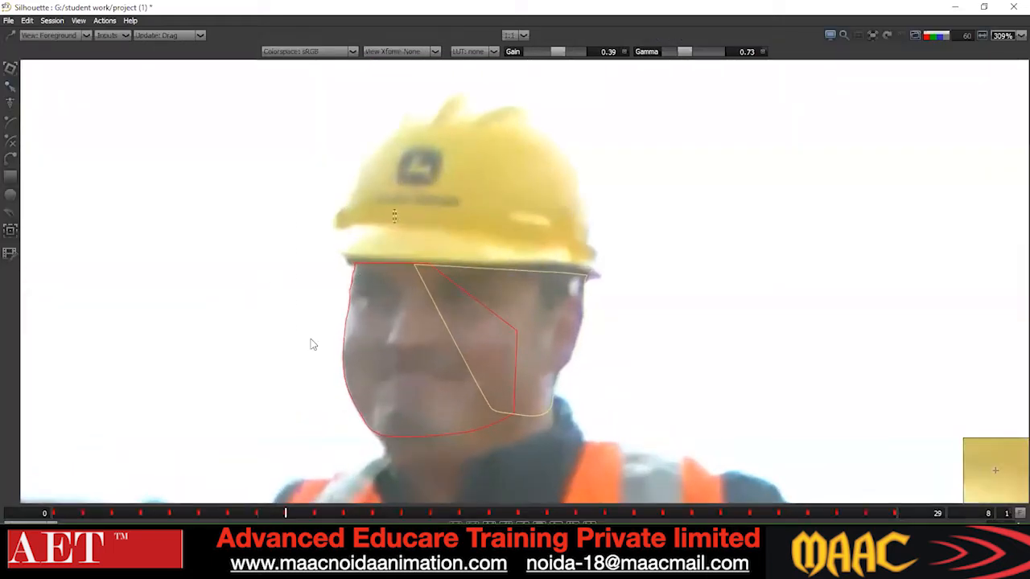
{"action": "scroll", "coordinate": [351, 263], "scroll_direction": "up", "scroll_amount": 4}
- Extend the upper front corner of RIGHT_FACE up into the helmet area on frame 8
{"action": "left_click_drag", "start_coordinate": [386, 261], "coordinate": [396, 272]}
{"action": "left_click_drag", "start_coordinate": [499, 186], "coordinate": [273, 430]}
{"action": "left_click_drag", "start_coordinate": [335, 196], "coordinate": [453, 446]}
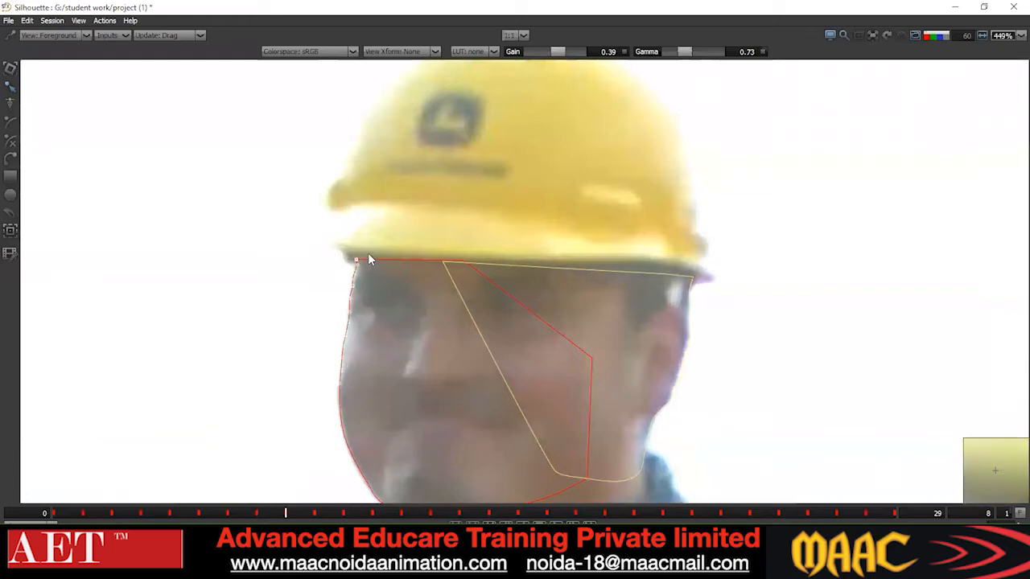
{"action": "scroll", "coordinate": [370, 258], "scroll_direction": "down", "scroll_amount": 1}
{"action": "left_click_drag", "start_coordinate": [361, 260], "coordinate": [382, 193]}
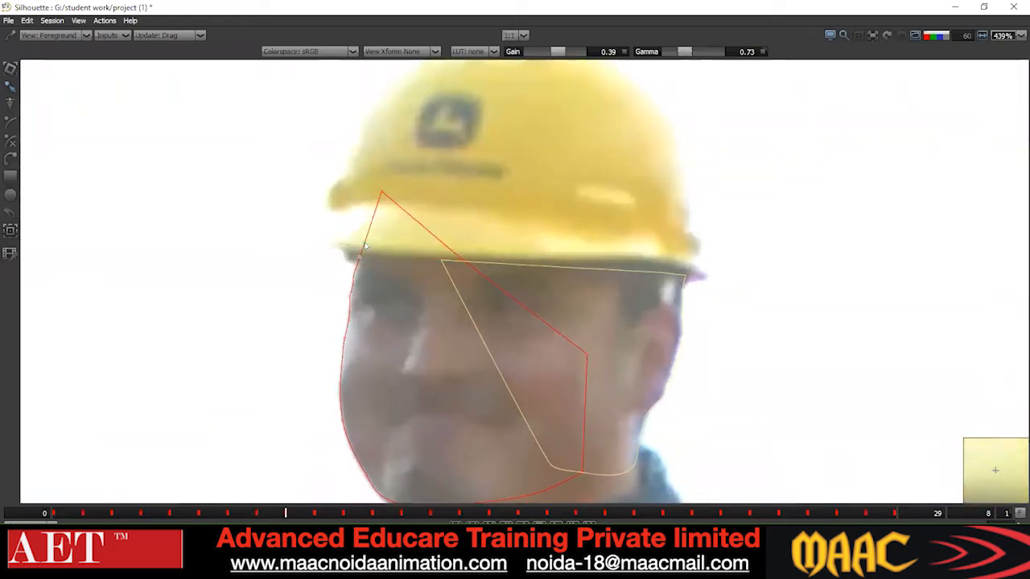
- Try to rework the remaining points of RIGHT_FACE along the front of the face and chin
{"action": "scroll", "coordinate": [366, 243], "scroll_direction": "down", "scroll_amount": 1}
{"action": "left_click_drag", "start_coordinate": [382, 243], "coordinate": [314, 366]}
{"action": "right_click", "coordinate": [414, 232]}
{"action": "left_click", "coordinate": [425, 342]}
{"action": "right_click", "coordinate": [465, 174]}
{"action": "left_click", "coordinate": [480, 283]}
{"action": "scroll", "coordinate": [436, 242], "scroll_direction": "down", "scroll_amount": 2}
{"action": "left_click_drag", "start_coordinate": [337, 477], "coordinate": [432, 198]}
{"action": "right_click", "coordinate": [436, 197]}
{"action": "left_click", "coordinate": [444, 303]}
{"action": "left_click_drag", "start_coordinate": [406, 230], "coordinate": [362, 291]}
{"action": "left_click_drag", "start_coordinate": [408, 397], "coordinate": [357, 302]}
{"action": "scroll", "coordinate": [356, 301], "scroll_direction": "down", "scroll_amount": 1}
- Undo the RIGHT_FACE edits and the added face and helmet shapes, and restore the full workspace layout
{"action": "key", "text": "ctrl+z"}
{"action": "key", "text": "ctrl+z"}
{"action": "key", "text": "ctrl+z"}
{"action": "key", "text": "ctrl+z"}
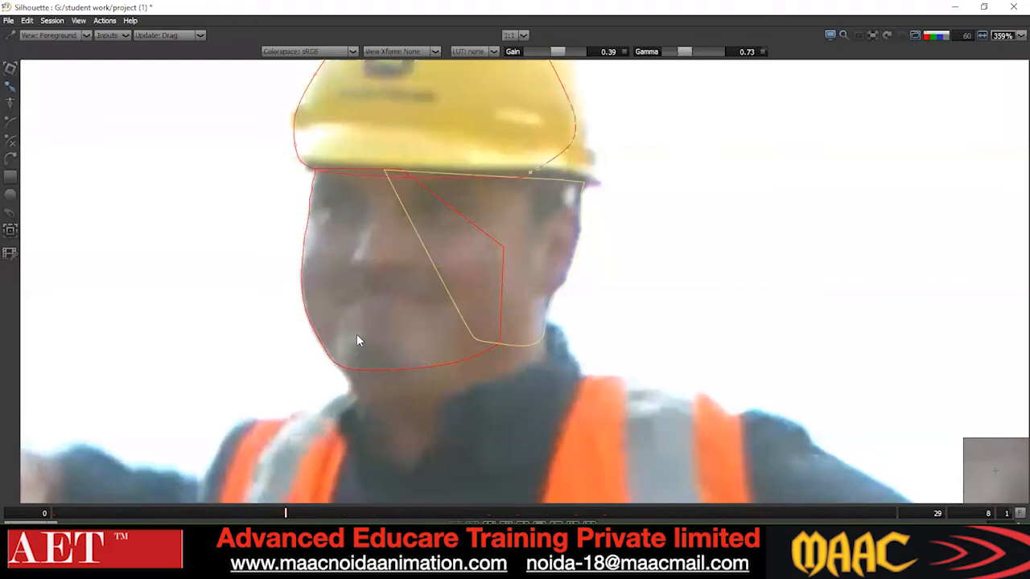
{"action": "left_click_drag", "start_coordinate": [362, 217], "coordinate": [356, 327]}
{"action": "scroll", "coordinate": [357, 327], "scroll_direction": "down", "scroll_amount": 1}
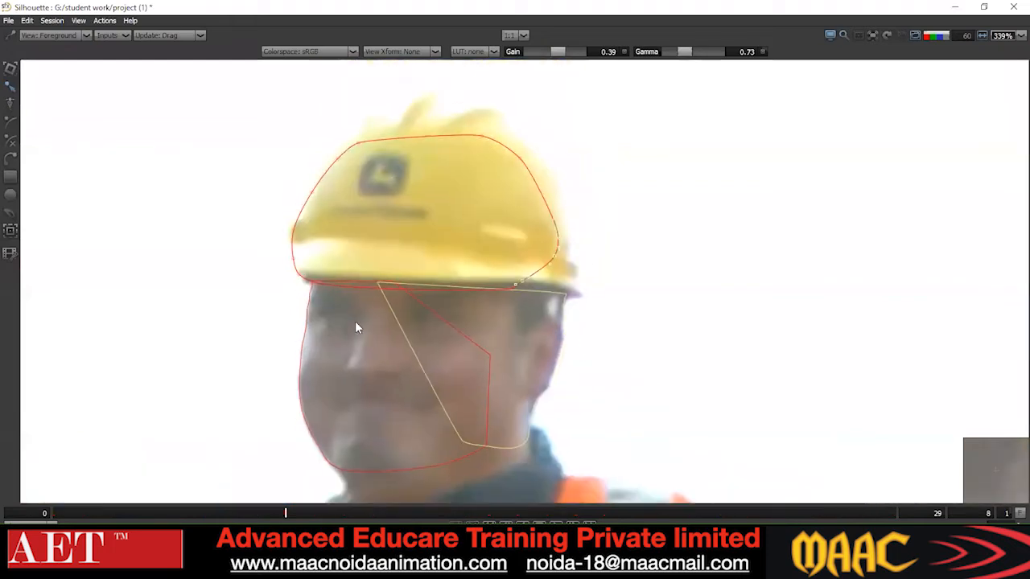
{"action": "key", "text": "grave"}
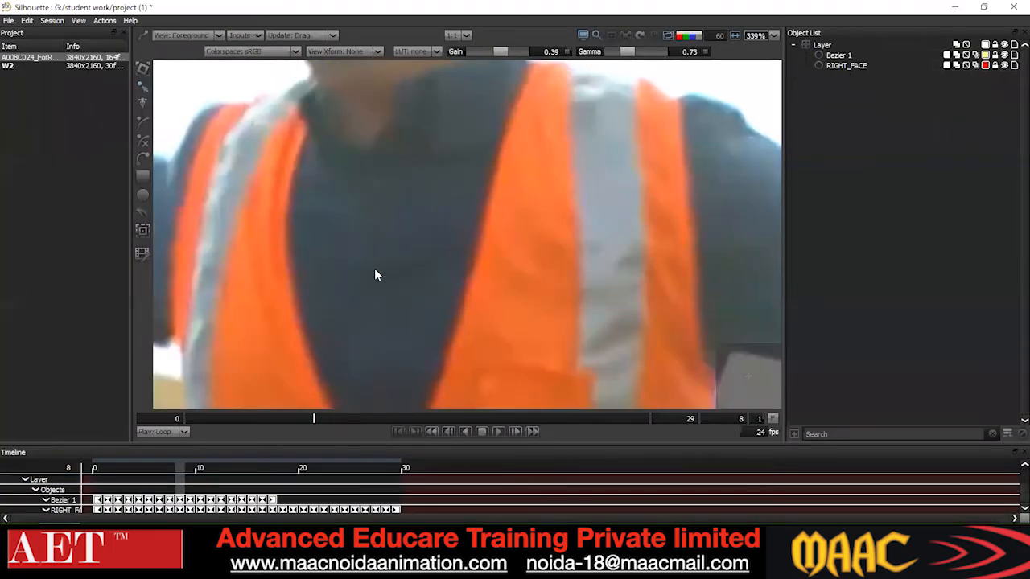
- Select the RIGHT_FACE shape and advance to frame 10 to check its fit around the face
{"action": "scroll", "coordinate": [374, 270], "scroll_direction": "down", "scroll_amount": 5}
{"action": "left_click_drag", "start_coordinate": [432, 96], "coordinate": [412, 298]}
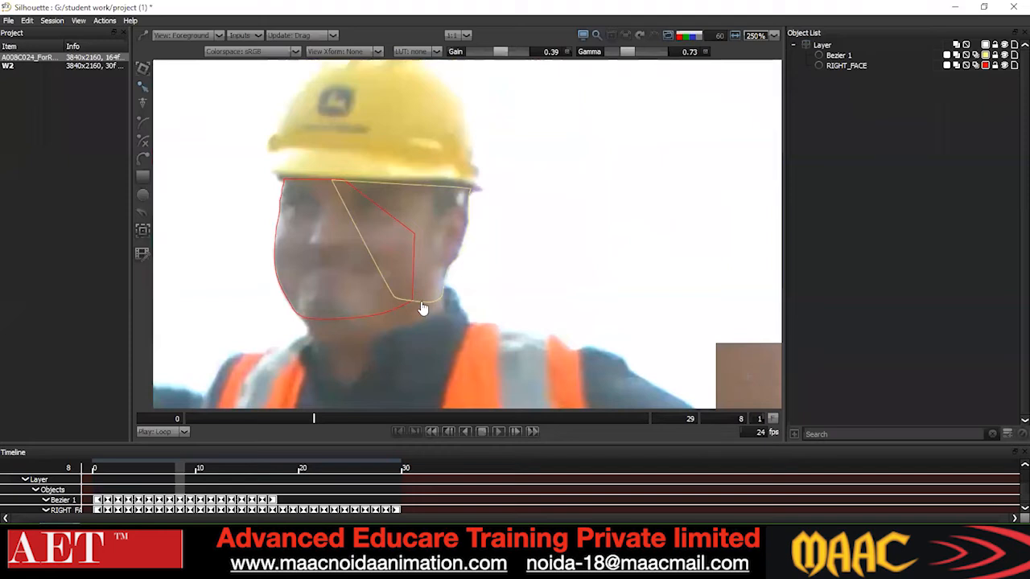
{"action": "left_click", "coordinate": [441, 291]}
{"action": "left_click", "coordinate": [316, 318]}
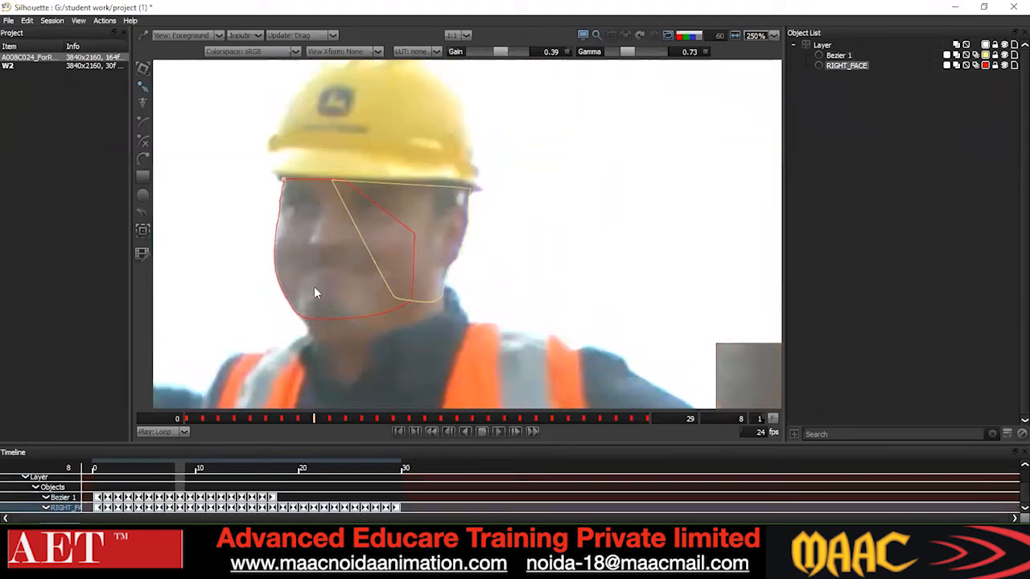
{"action": "left_click_drag", "start_coordinate": [317, 284], "coordinate": [319, 302]}
{"action": "scroll", "coordinate": [318, 302], "scroll_direction": "up", "scroll_amount": 1}
{"action": "key", "text": "x"}
{"action": "key", "text": "x"}
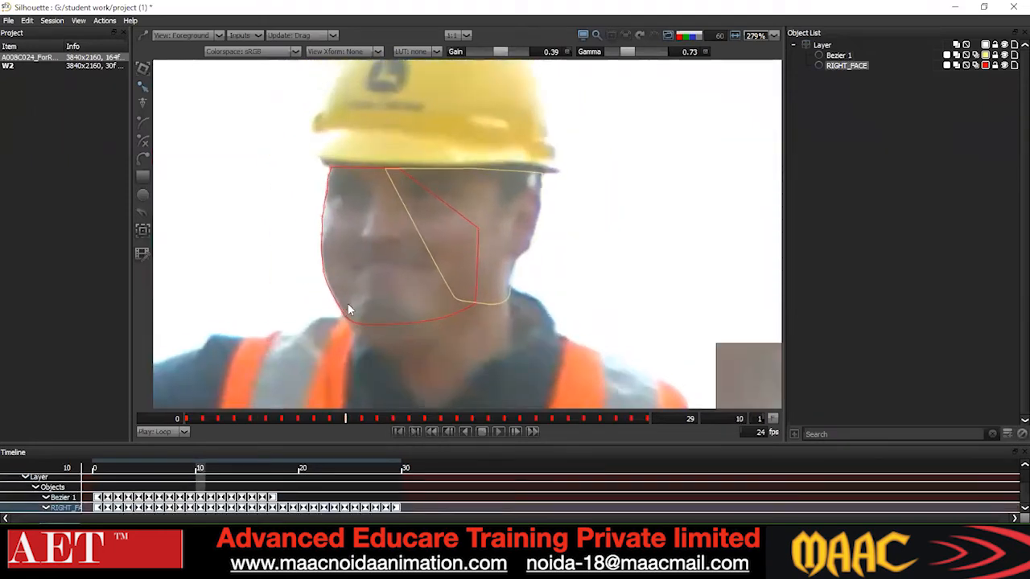
- Examine the RIGHT_FACE outline against the worker's jaw on frame 11 up close
{"action": "scroll", "coordinate": [334, 309], "scroll_direction": "up", "scroll_amount": 3}
{"action": "key", "text": "x"}
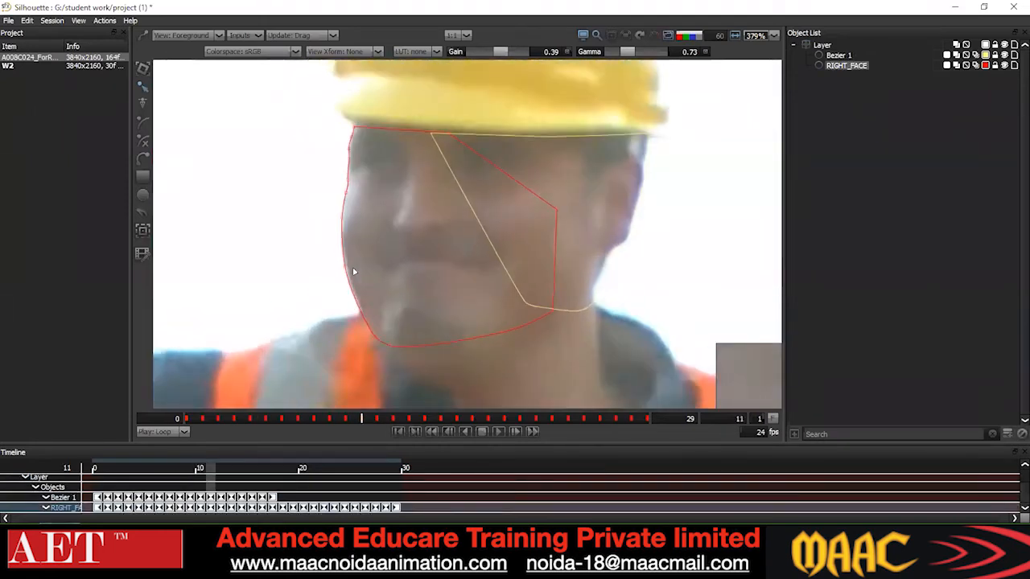
{"action": "key", "text": "x"}
{"action": "key", "text": "z"}
{"action": "scroll", "coordinate": [359, 322], "scroll_direction": "up", "scroll_amount": 5}
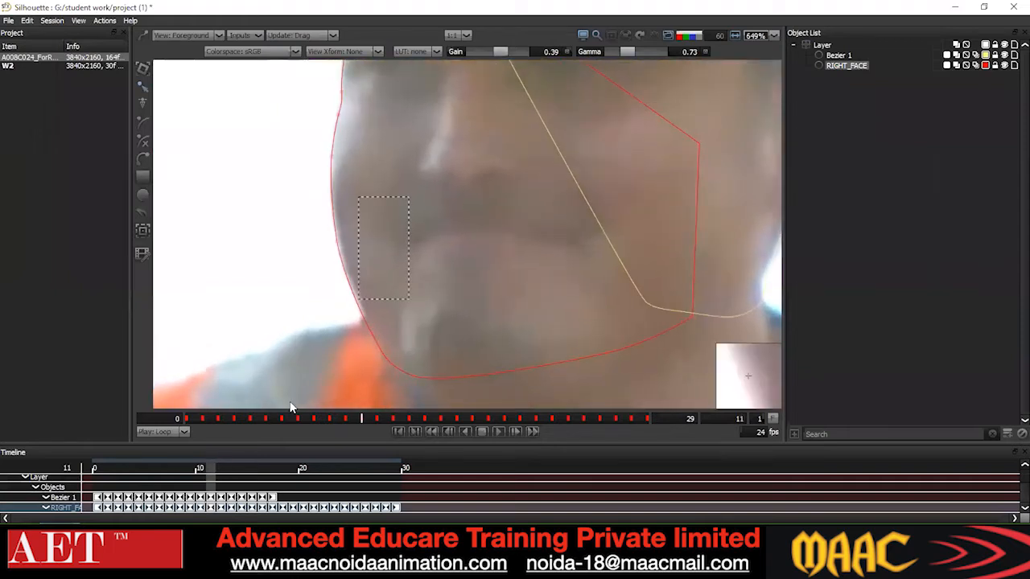
{"action": "scroll", "coordinate": [378, 313], "scroll_direction": "up", "scroll_amount": 1}
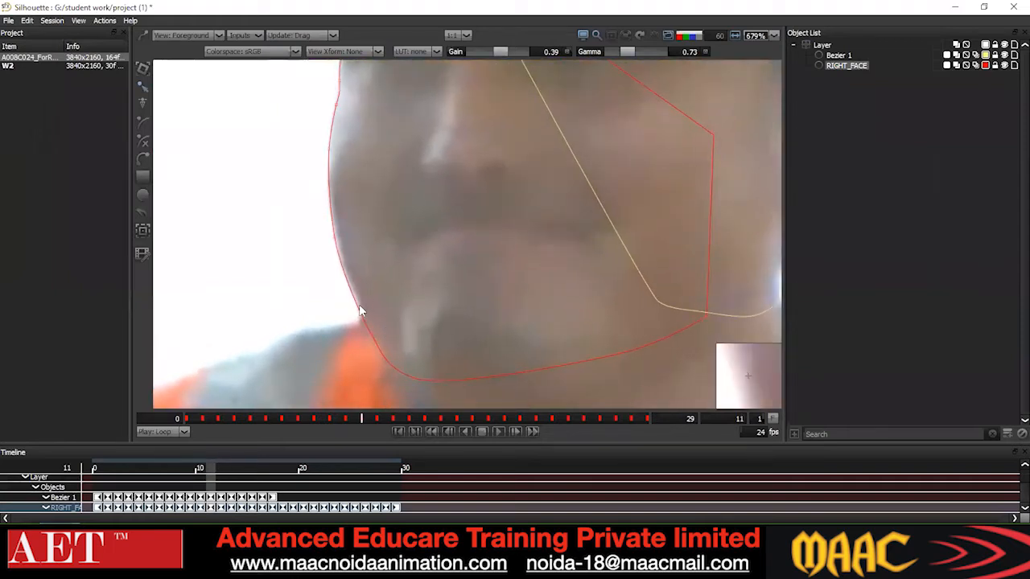
- Preview the face in the composite view with shape outlines hidden to check the cutout's edges
{"action": "key", "text": "3"}
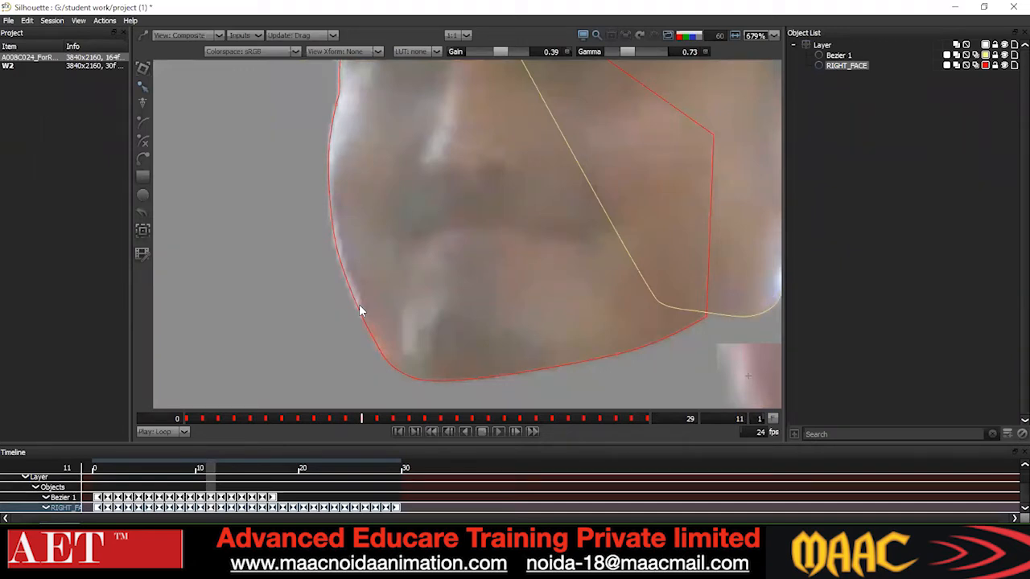
{"action": "key", "text": "o"}
{"action": "left_click_drag", "start_coordinate": [354, 309], "coordinate": [334, 307]}
{"action": "scroll", "coordinate": [334, 274], "scroll_direction": "down", "scroll_amount": 1}
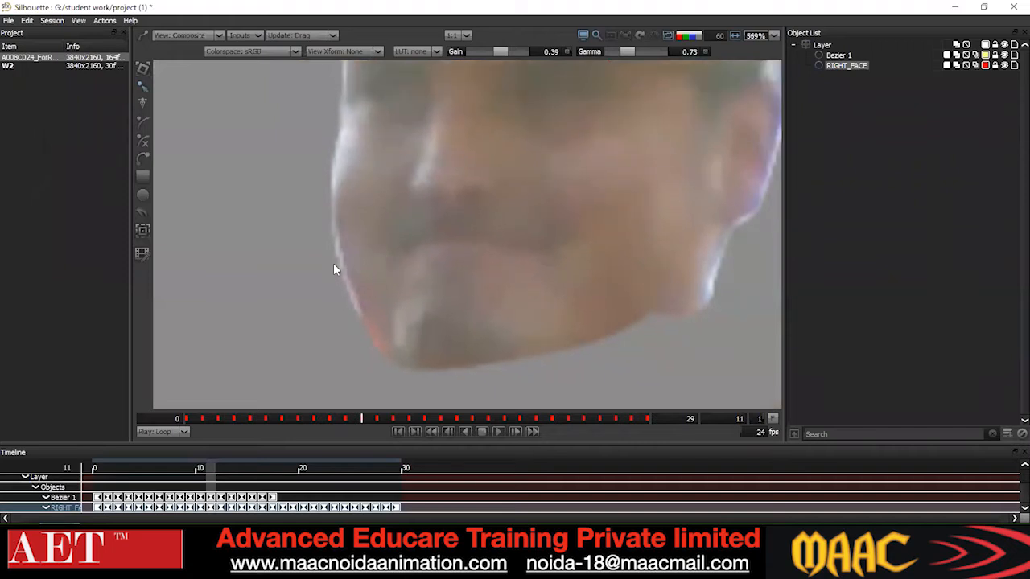
- Compare the face in the composite and colour overlay views, and return to the foreground view with shape outlines shown
{"action": "scroll", "coordinate": [397, 379], "scroll_direction": "down", "scroll_amount": 3}
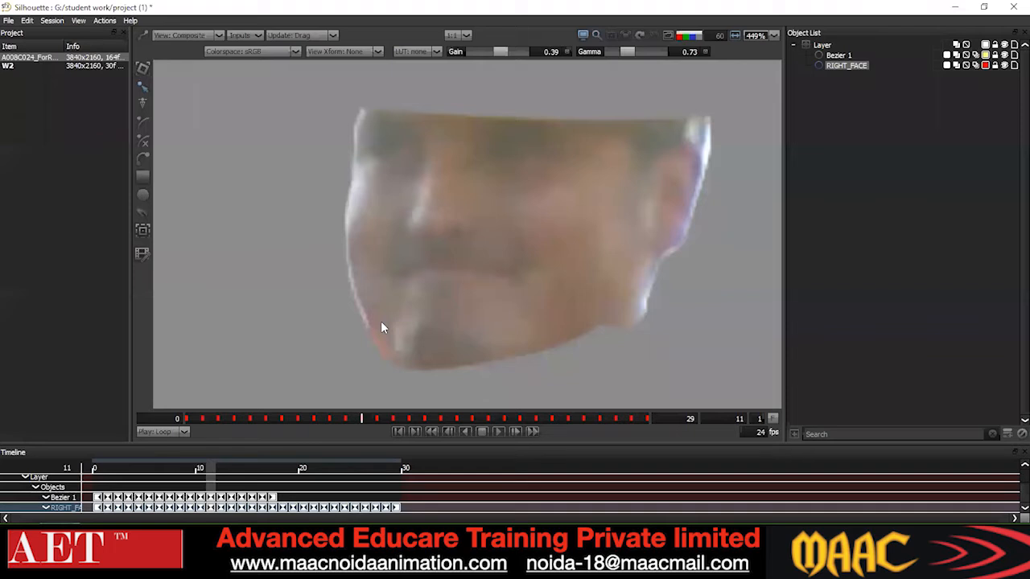
{"action": "key", "text": "o"}
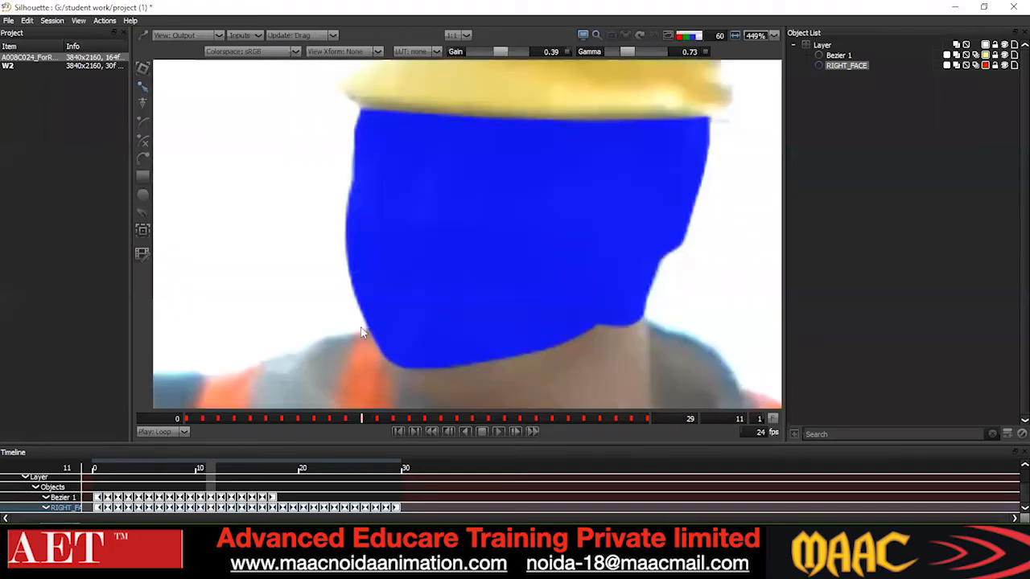
{"action": "key", "text": "o"}
{"action": "key", "text": "o"}
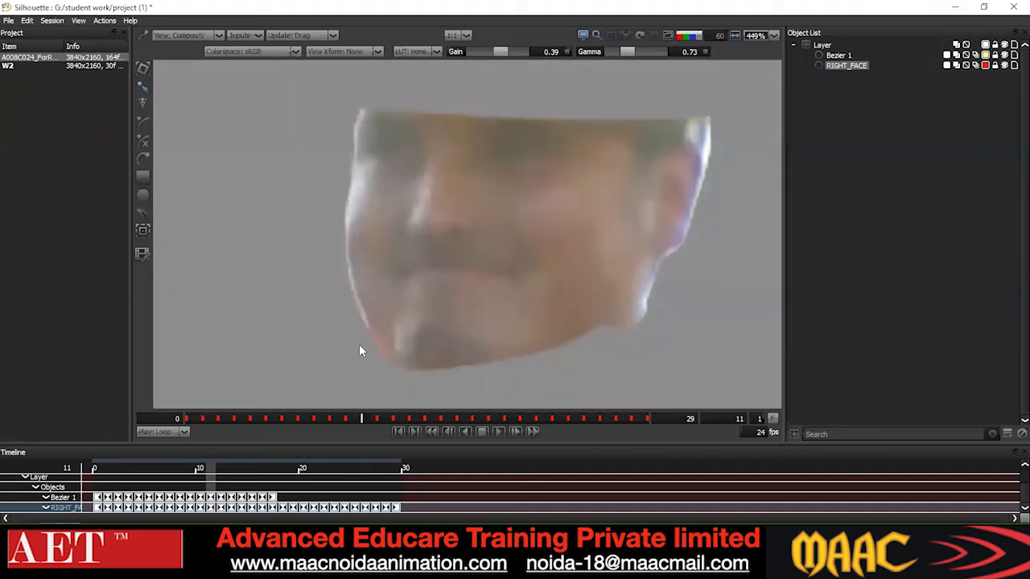
{"action": "key", "text": "1"}
{"action": "key", "text": "o"}
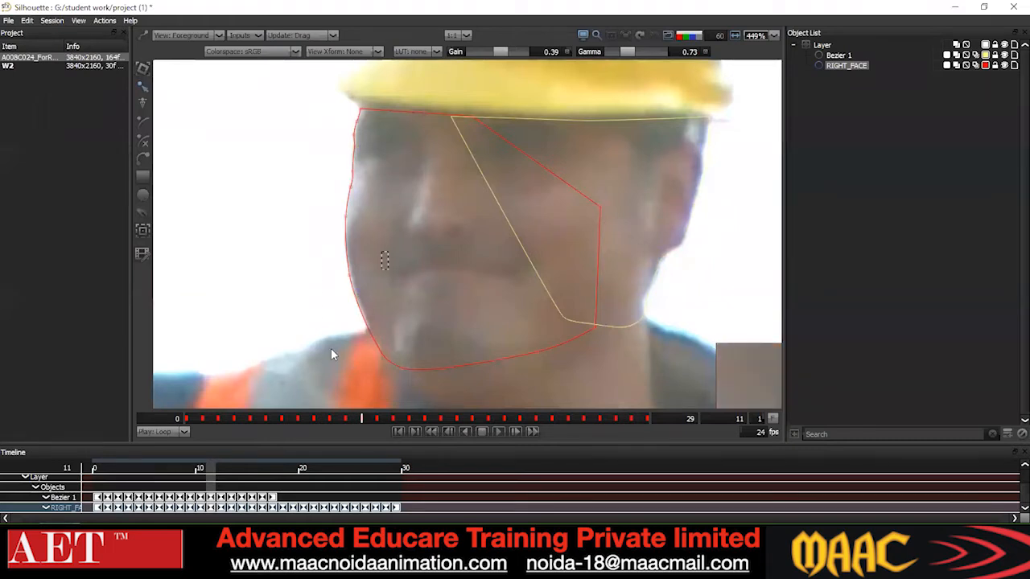
- Examine the RIGHT_FACE outline along the worker's cheek and jaw on frame 11 at several magnifications
{"action": "left_click_drag", "start_coordinate": [329, 355], "coordinate": [414, 289]}
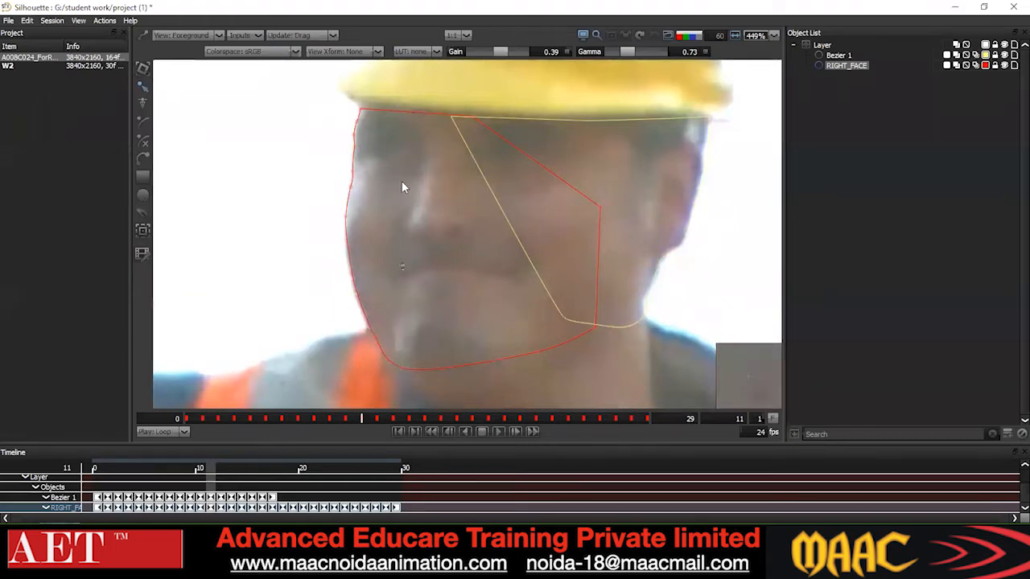
{"action": "scroll", "coordinate": [375, 145], "scroll_direction": "down", "scroll_amount": 1}
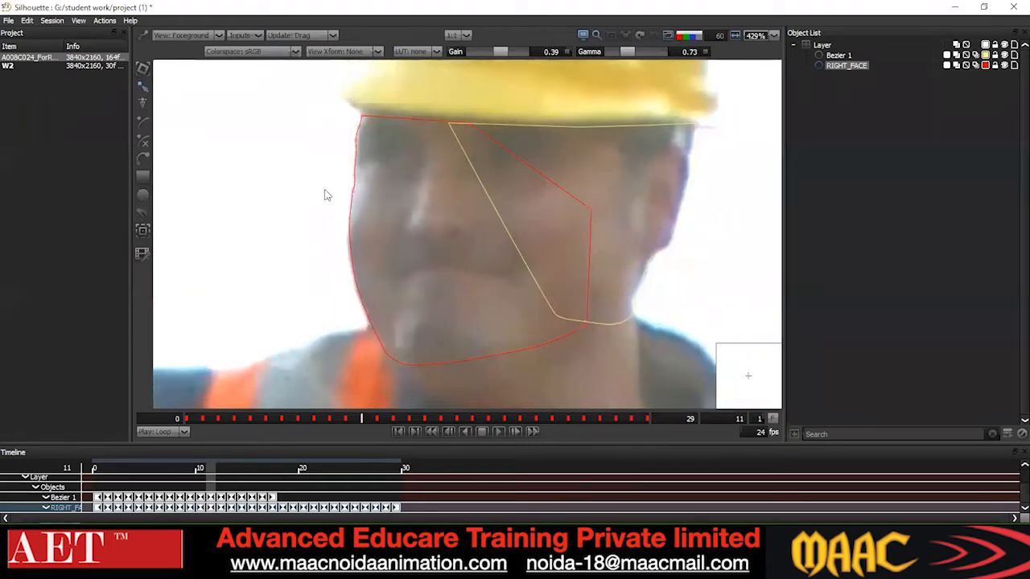
{"action": "scroll", "coordinate": [381, 295], "scroll_direction": "down", "scroll_amount": 2}
{"action": "scroll", "coordinate": [383, 301], "scroll_direction": "down", "scroll_amount": 1}
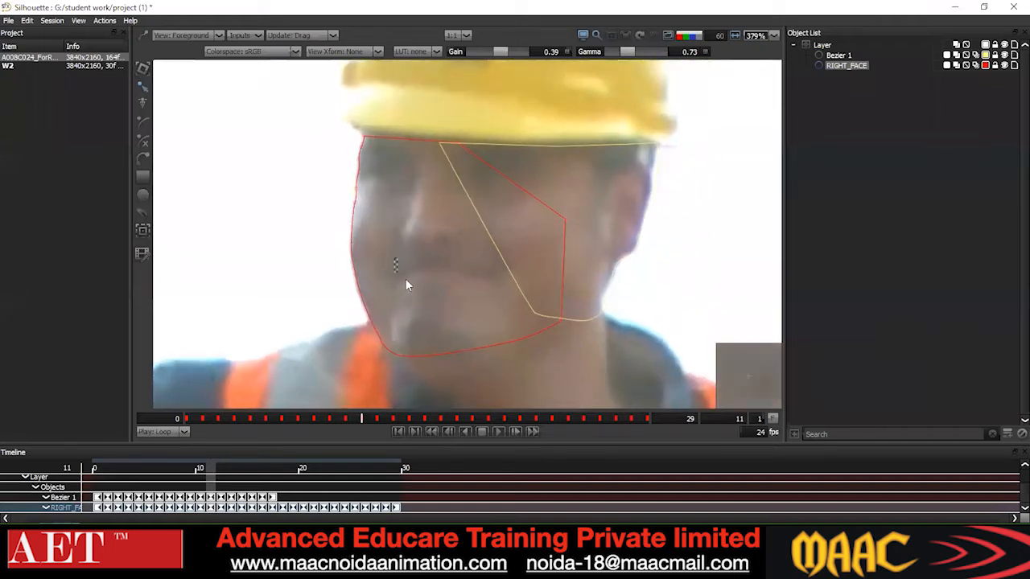
{"action": "scroll", "coordinate": [404, 281], "scroll_direction": "down", "scroll_amount": 2}
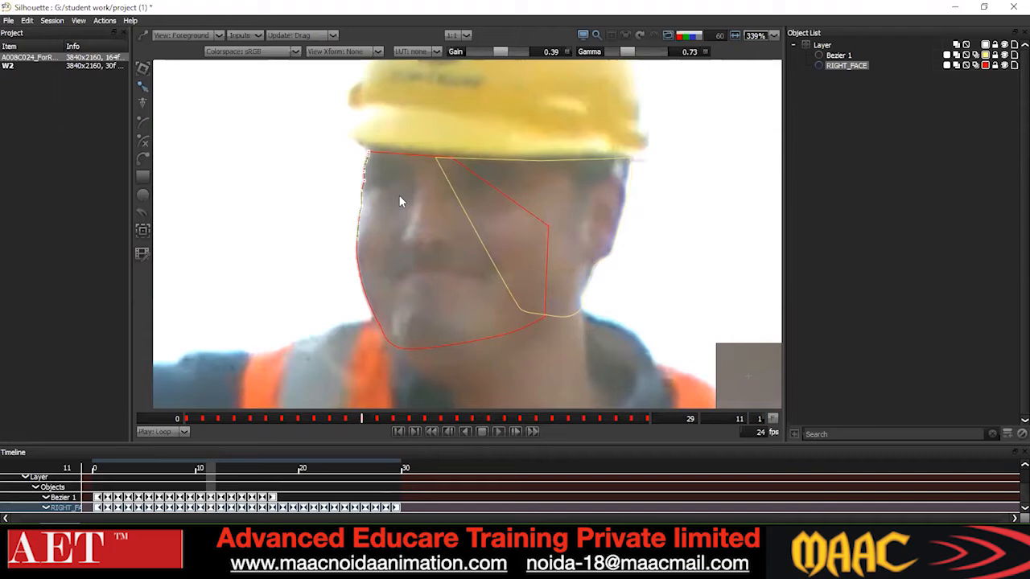
{"action": "scroll", "coordinate": [391, 209], "scroll_direction": "down", "scroll_amount": 2}
{"action": "left_click_drag", "start_coordinate": [391, 210], "coordinate": [365, 203]}
- Advance to frame 12 and check the RIGHT_FACE outline from the helmet brim down to the jaw
{"action": "key", "text": "x"}
{"action": "left_click_drag", "start_coordinate": [385, 359], "coordinate": [328, 264]}
{"action": "scroll", "coordinate": [324, 259], "scroll_direction": "up", "scroll_amount": 4}
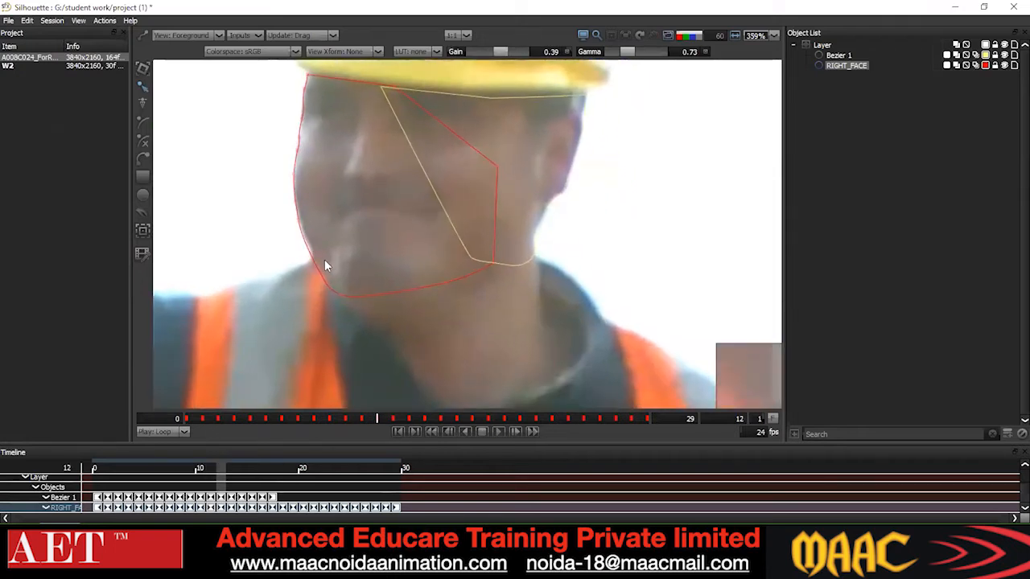
{"action": "left_click_drag", "start_coordinate": [347, 182], "coordinate": [326, 179]}
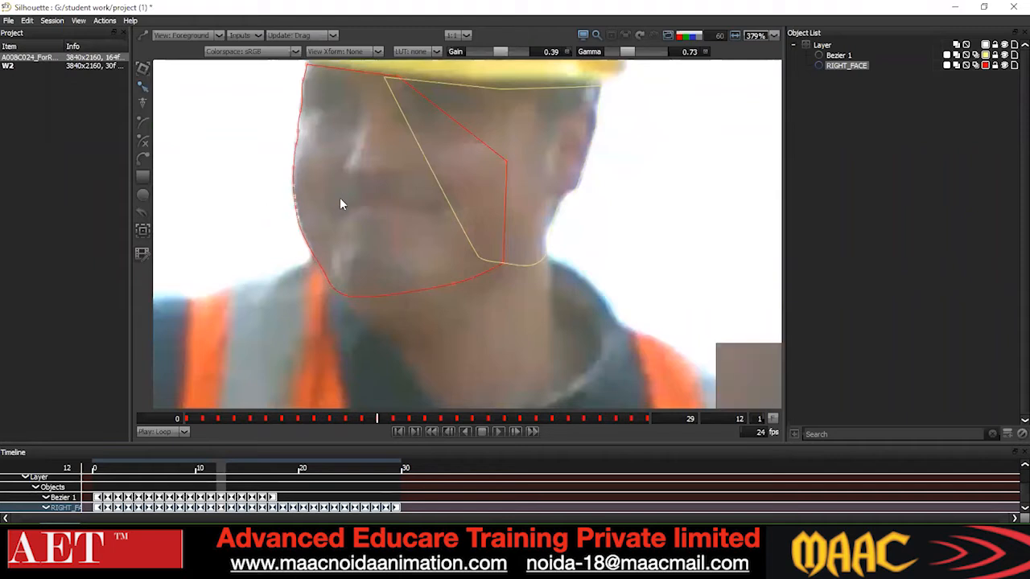
{"action": "scroll", "coordinate": [314, 287], "scroll_direction": "down", "scroll_amount": 1}
{"action": "left_click_drag", "start_coordinate": [332, 172], "coordinate": [299, 305]}
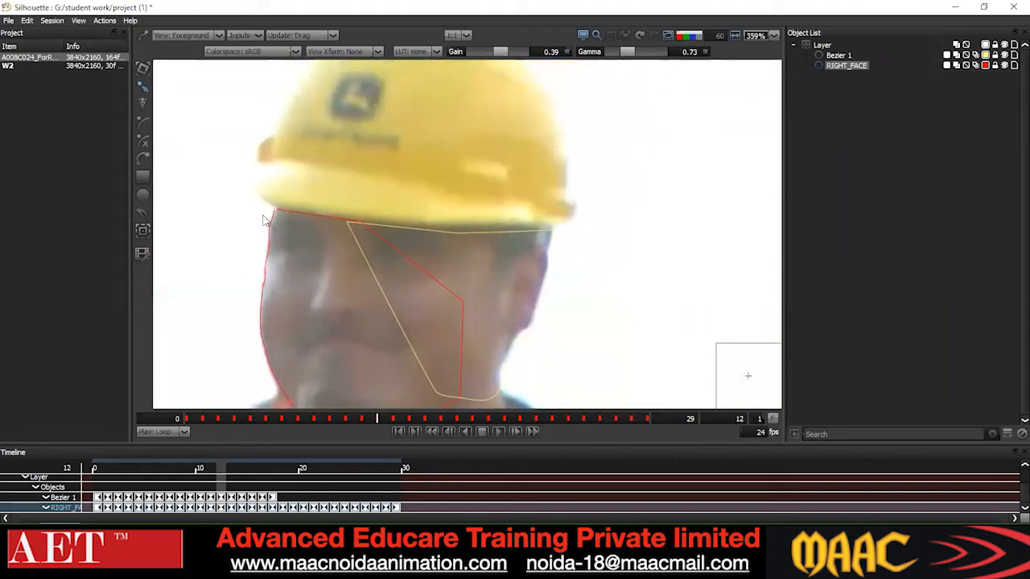
{"action": "scroll", "coordinate": [317, 299], "scroll_direction": "down", "scroll_amount": 2}
{"action": "left_click_drag", "start_coordinate": [317, 299], "coordinate": [323, 110]}
- Advance to frame 13 and raise the RIGHT_FACE outline at the chin toward the jaw edge
{"action": "key", "text": "x"}
{"action": "key", "text": "o"}
{"action": "key", "text": "o"}
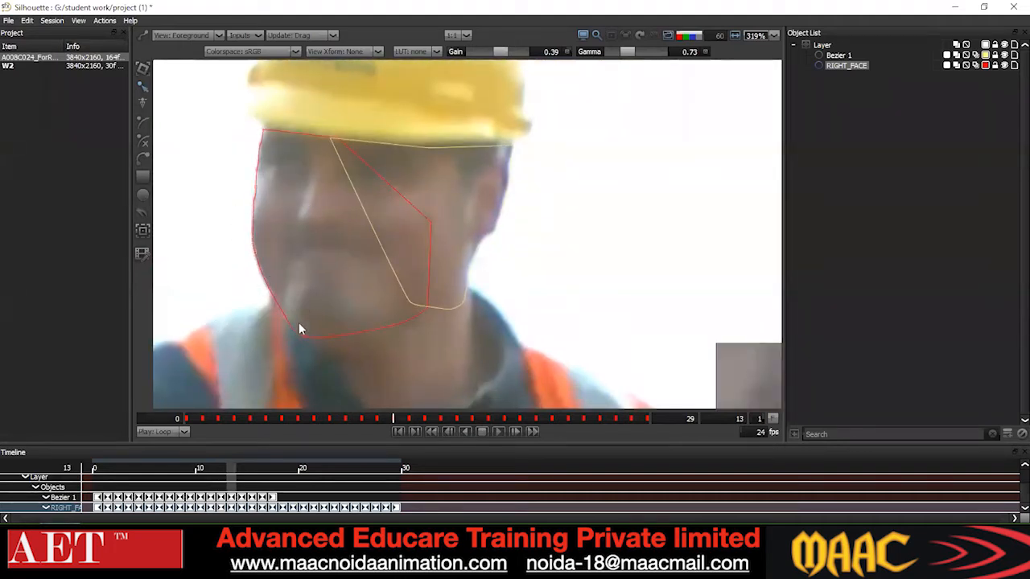
{"action": "left_click_drag", "start_coordinate": [285, 330], "coordinate": [283, 323]}
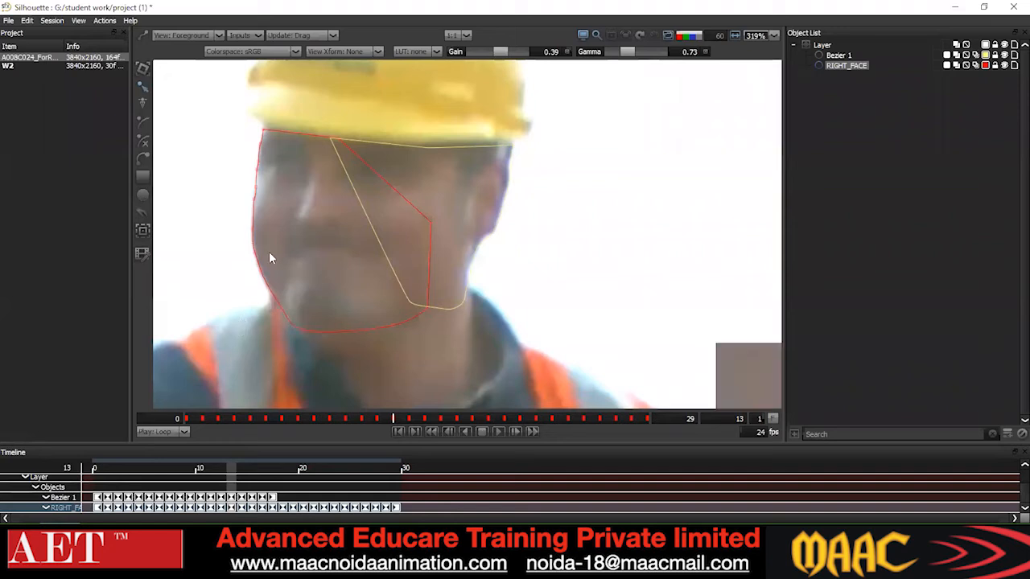
- Select the RIGHT_FACE points along the cheek and jaw on frame 13 to inspect their placement, and clear the selection
{"action": "scroll", "coordinate": [273, 257], "scroll_direction": "down", "scroll_amount": 1}
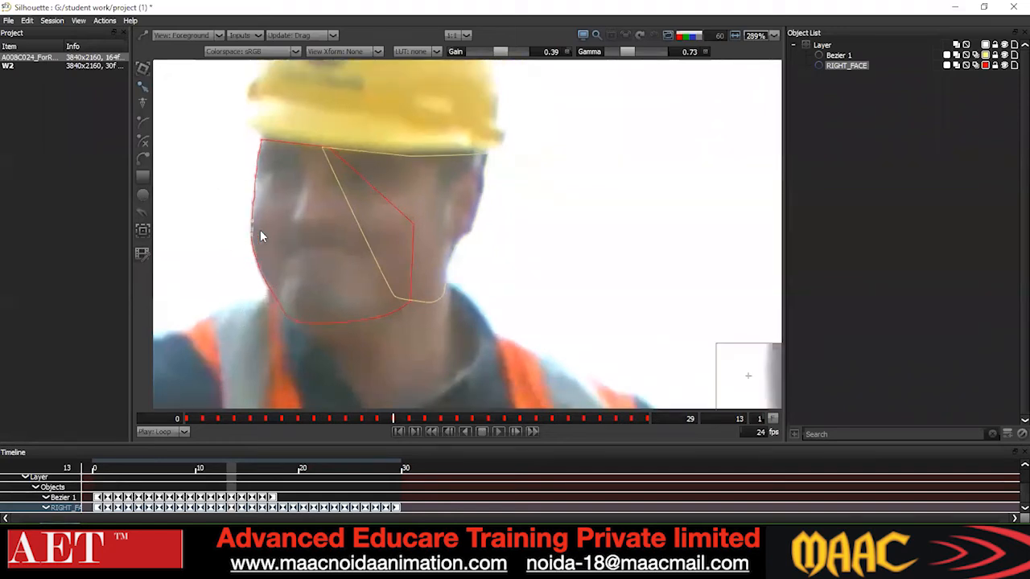
{"action": "scroll", "coordinate": [282, 248], "scroll_direction": "down", "scroll_amount": 1}
{"action": "left_click_drag", "start_coordinate": [230, 198], "coordinate": [359, 386]}
{"action": "right_click", "coordinate": [303, 220]}
{"action": "left_click", "coordinate": [334, 329]}
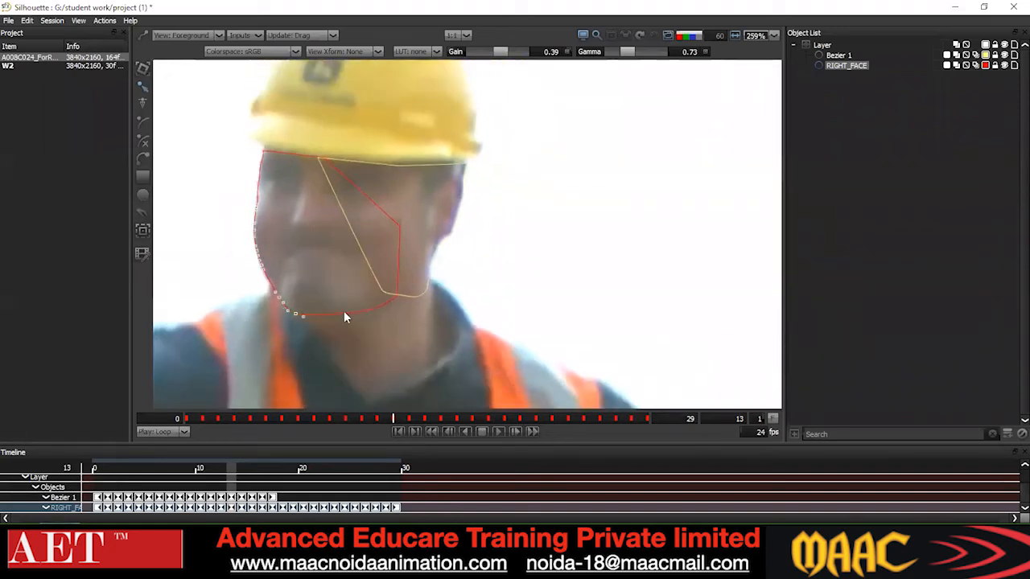
{"action": "scroll", "coordinate": [328, 306], "scroll_direction": "down", "scroll_amount": 1}
{"action": "left_click", "coordinate": [328, 294]}
{"action": "scroll", "coordinate": [312, 277], "scroll_direction": "down", "scroll_amount": 1}
- Advance through frames 14 and 15, toggling the outlines and selecting face-edge points to check the RIGHT_FACE shape's fit
{"action": "left_click_drag", "start_coordinate": [297, 227], "coordinate": [288, 247]}
{"action": "key", "text": "o"}
{"action": "key", "text": "o"}
{"action": "key", "text": "x"}
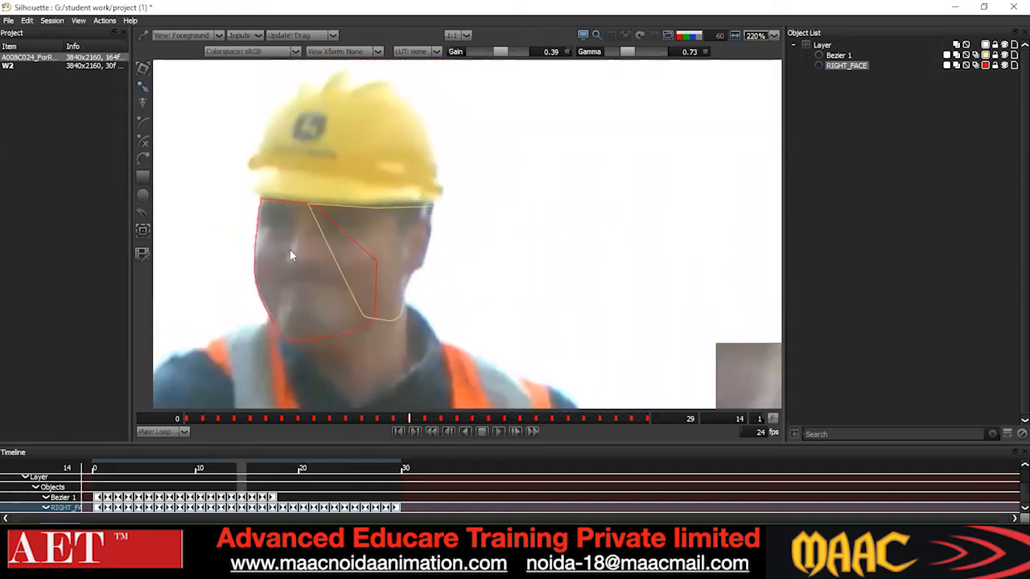
{"action": "key", "text": "x"}
{"action": "left_click_drag", "start_coordinate": [288, 335], "coordinate": [280, 259]}
{"action": "key", "text": "o"}
{"action": "key", "text": "o"}
{"action": "left_click_drag", "start_coordinate": [202, 180], "coordinate": [312, 396]}
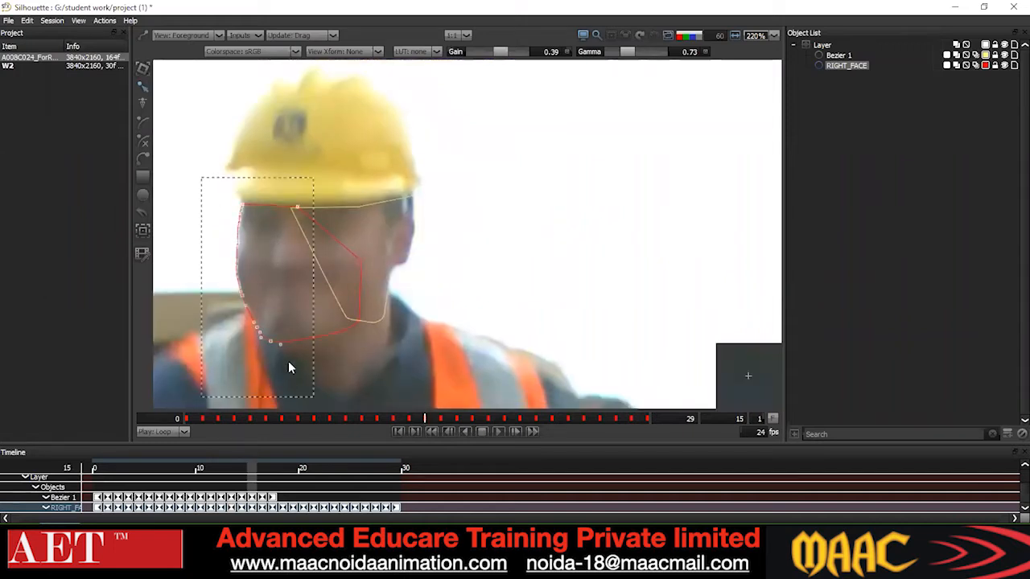
{"action": "left_click", "coordinate": [217, 314]}
{"action": "scroll", "coordinate": [224, 336], "scroll_direction": "down", "scroll_amount": 3}
- Flip back and forth around frame 16 to check how the RIGHT_FACE shape follows the motion-blurred face
{"action": "key", "text": "x"}
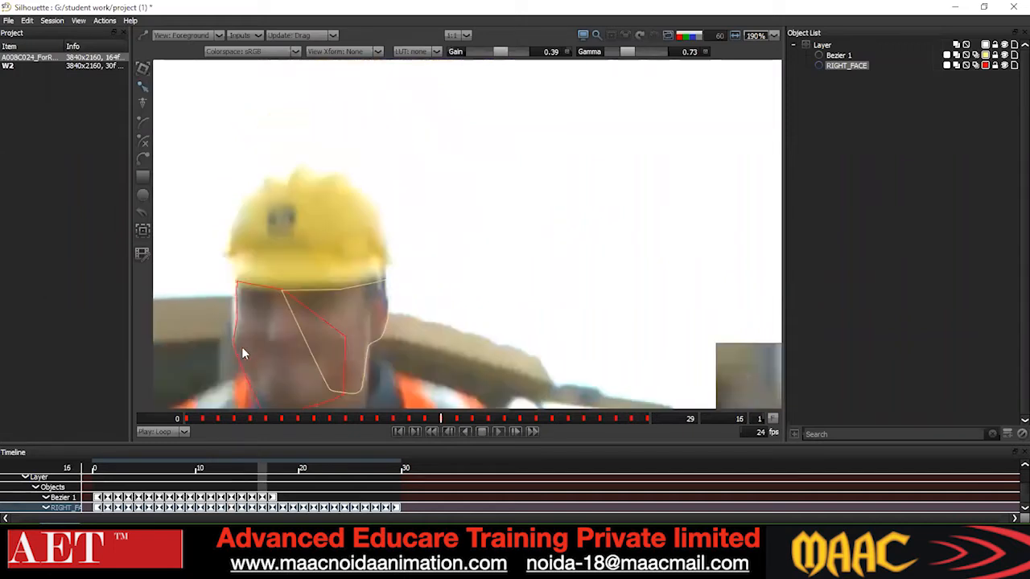
{"action": "key", "text": "x"}
{"action": "left_click_drag", "start_coordinate": [253, 354], "coordinate": [264, 268]}
{"action": "key", "text": "z"}
{"action": "key", "text": "x"}
{"action": "left_click_drag", "start_coordinate": [264, 313], "coordinate": [286, 186]}
{"action": "scroll", "coordinate": [290, 232], "scroll_direction": "up", "scroll_amount": 2}
{"action": "key", "text": "z"}
{"action": "left_click_drag", "start_coordinate": [314, 151], "coordinate": [287, 233]}
{"action": "key", "text": "x"}
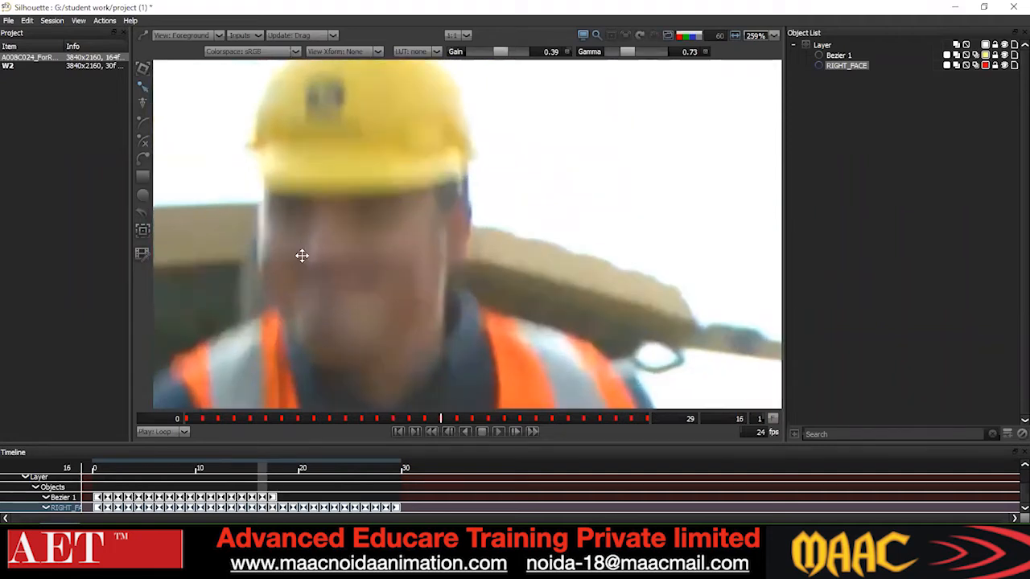
{"action": "scroll", "coordinate": [301, 255], "scroll_direction": "up", "scroll_amount": 3}
{"action": "key", "text": "z"}
{"action": "left_click_drag", "start_coordinate": [347, 335], "coordinate": [345, 258]}
{"action": "scroll", "coordinate": [344, 263], "scroll_direction": "down", "scroll_amount": 1}
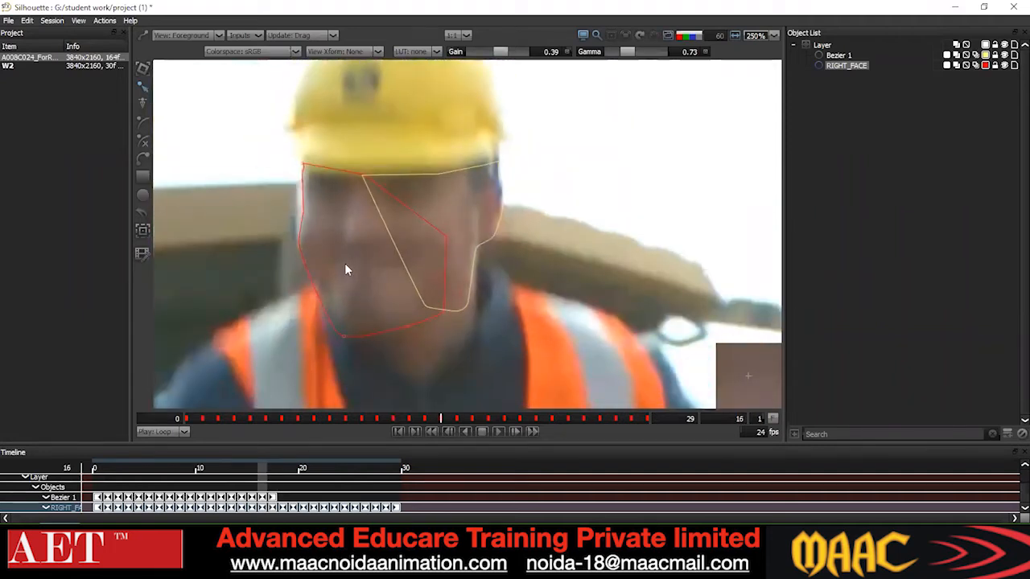
- Check the face's colour overlay on frame 16, return to the foreground view, and compare the RIGHT_FACE outline with the blurred edge
{"action": "left_click_drag", "start_coordinate": [273, 130], "coordinate": [362, 326]}
{"action": "key", "text": "3"}
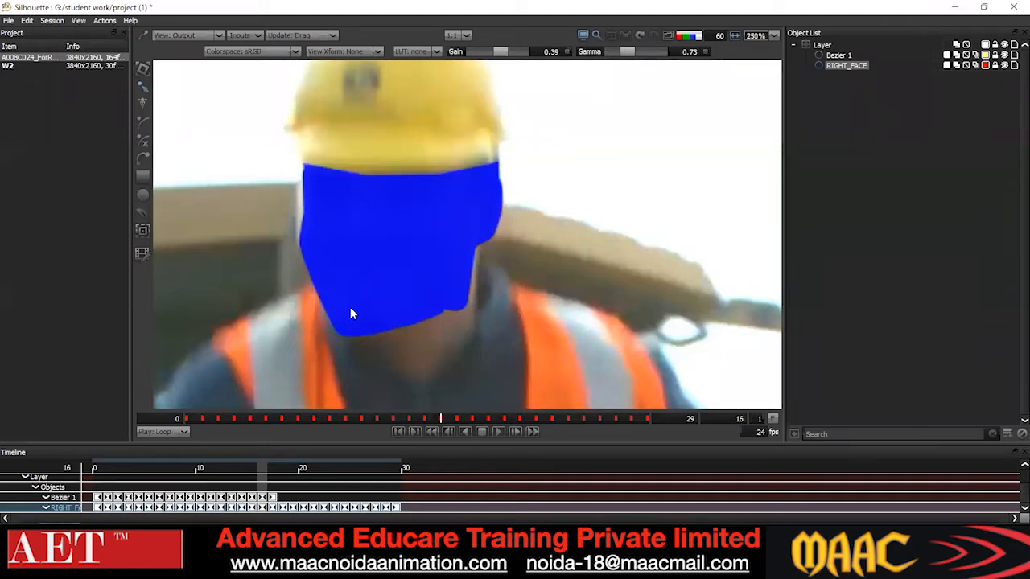
{"action": "key", "text": "1"}
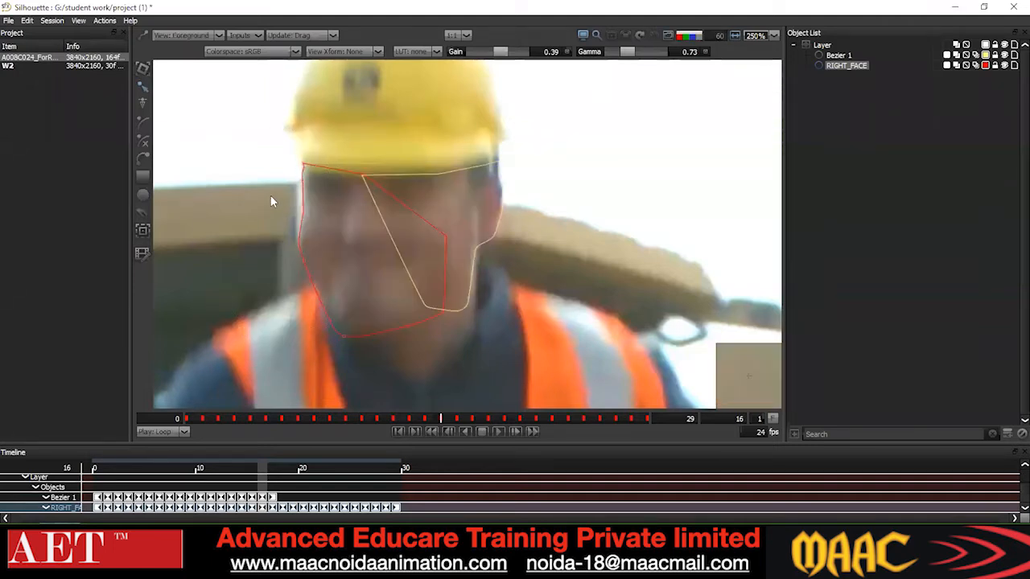
{"action": "scroll", "coordinate": [320, 197], "scroll_direction": "up", "scroll_amount": 2}
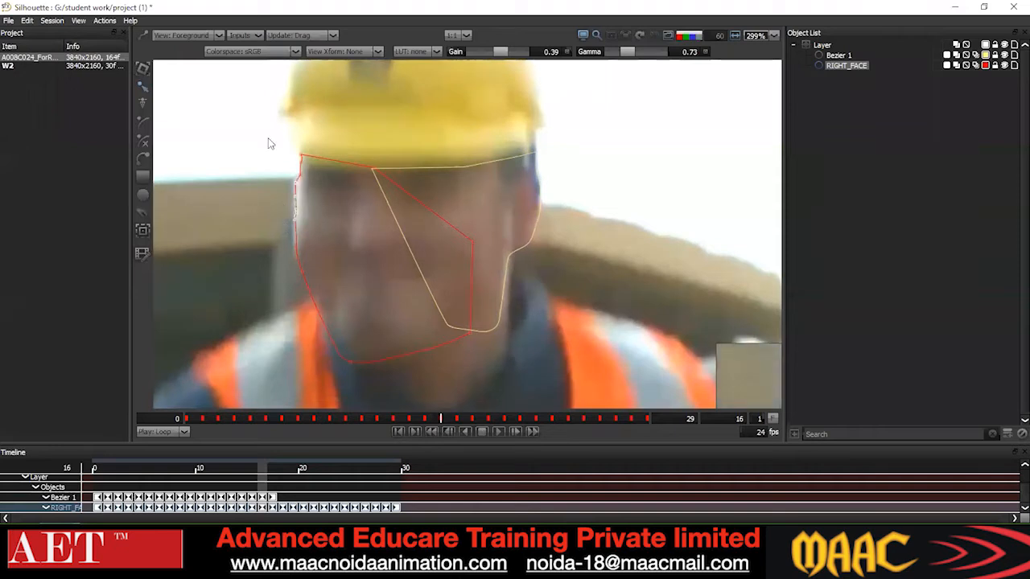
{"action": "scroll", "coordinate": [294, 173], "scroll_direction": "down", "scroll_amount": 1}
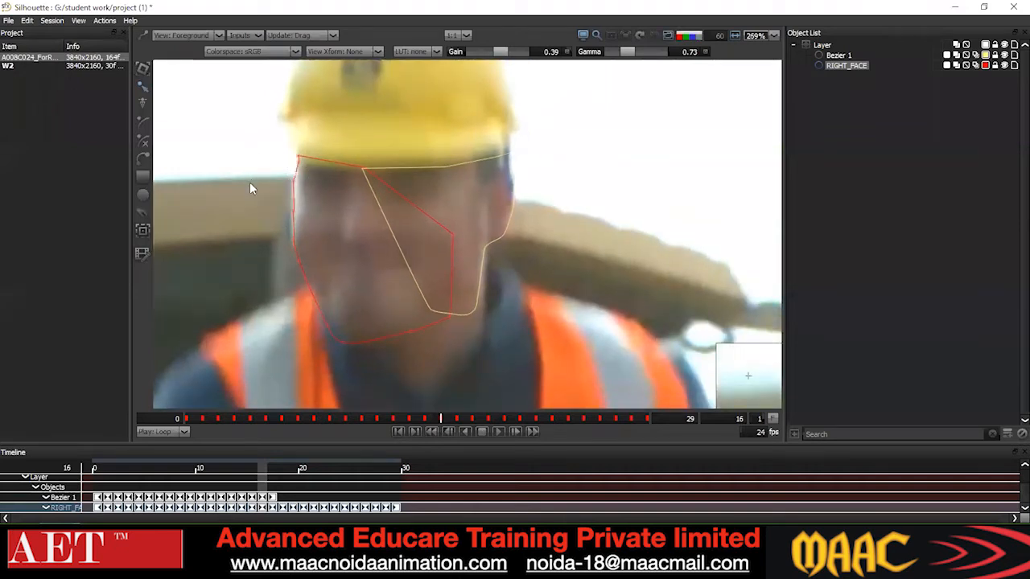
{"action": "scroll", "coordinate": [268, 235], "scroll_direction": "down", "scroll_amount": 7}
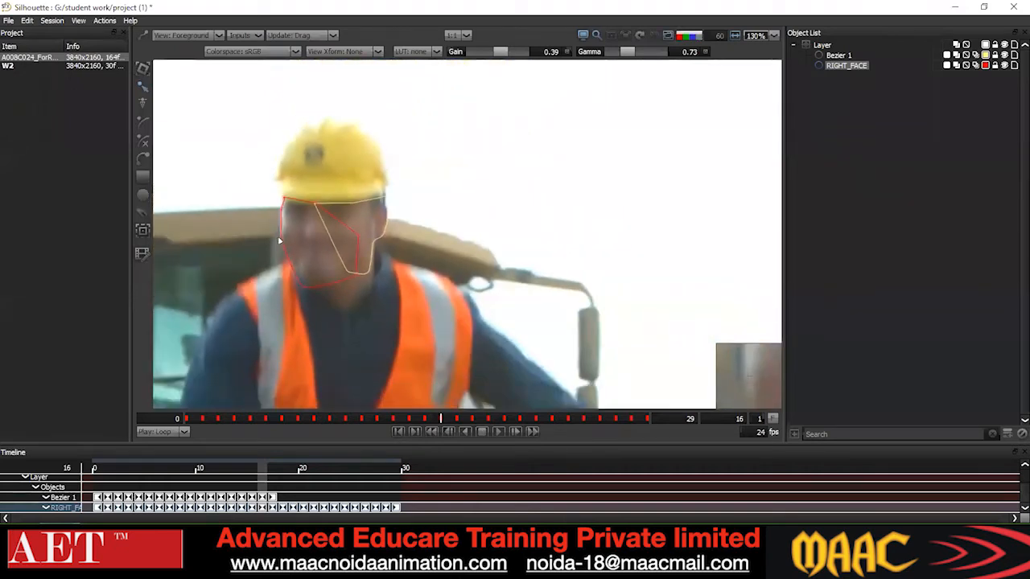
- Select the whole RIGHT_FACE shape around the worker's face and delete it
{"action": "scroll", "coordinate": [278, 241], "scroll_direction": "up", "scroll_amount": 4}
{"action": "scroll", "coordinate": [244, 241], "scroll_direction": "down", "scroll_amount": 1}
{"action": "left_click_drag", "start_coordinate": [243, 117], "coordinate": [488, 429]}
{"action": "key", "text": "Delete"}
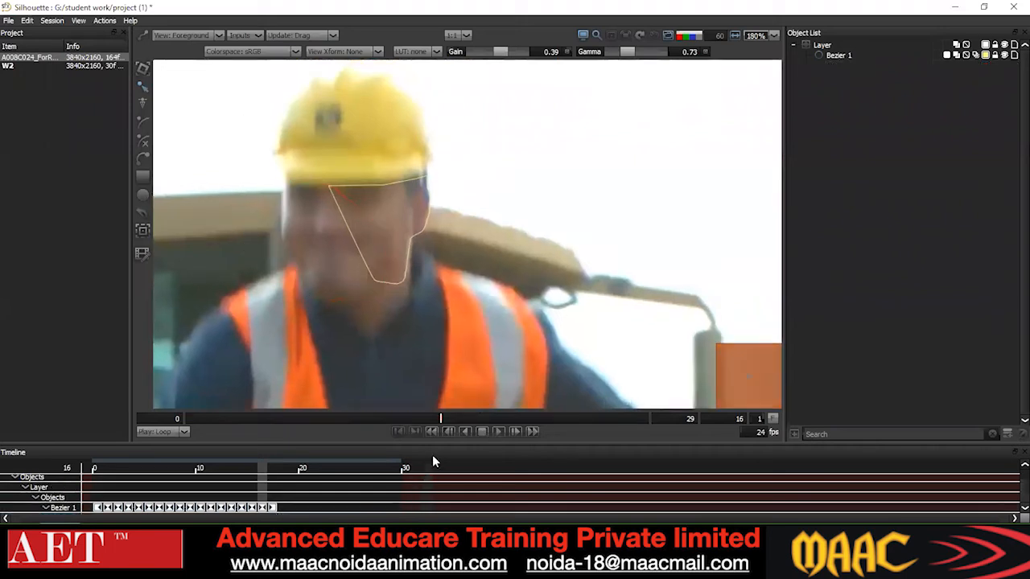
- Go to frame 13 and start a Bezier shape on the worker's right leg, tracing the outer trouser edge from the waist down to the knee
{"action": "left_click_drag", "start_coordinate": [424, 418], "coordinate": [397, 419]}
{"action": "scroll", "coordinate": [447, 352], "scroll_direction": "down", "scroll_amount": 5}
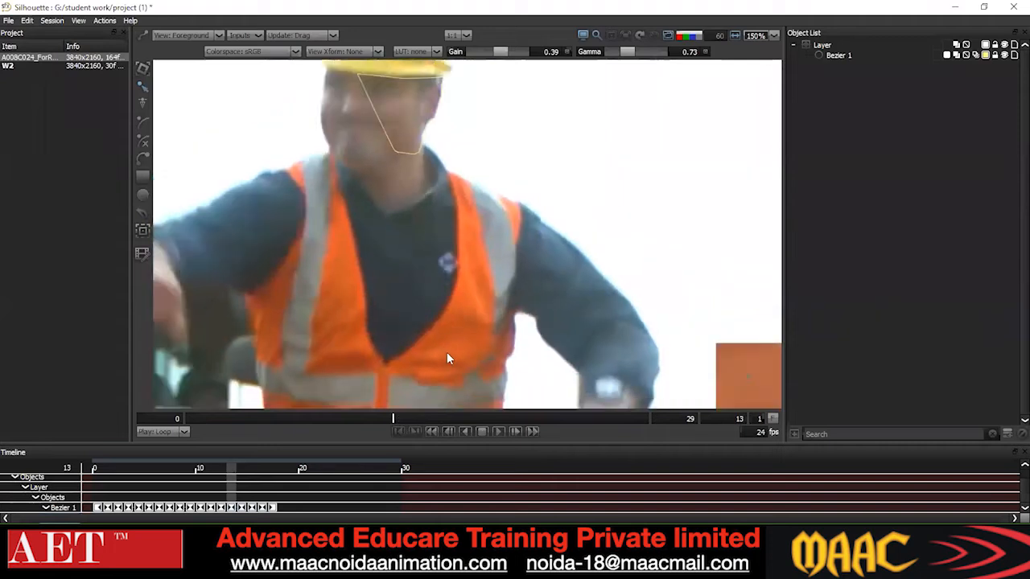
{"action": "scroll", "coordinate": [448, 354], "scroll_direction": "down", "scroll_amount": 2}
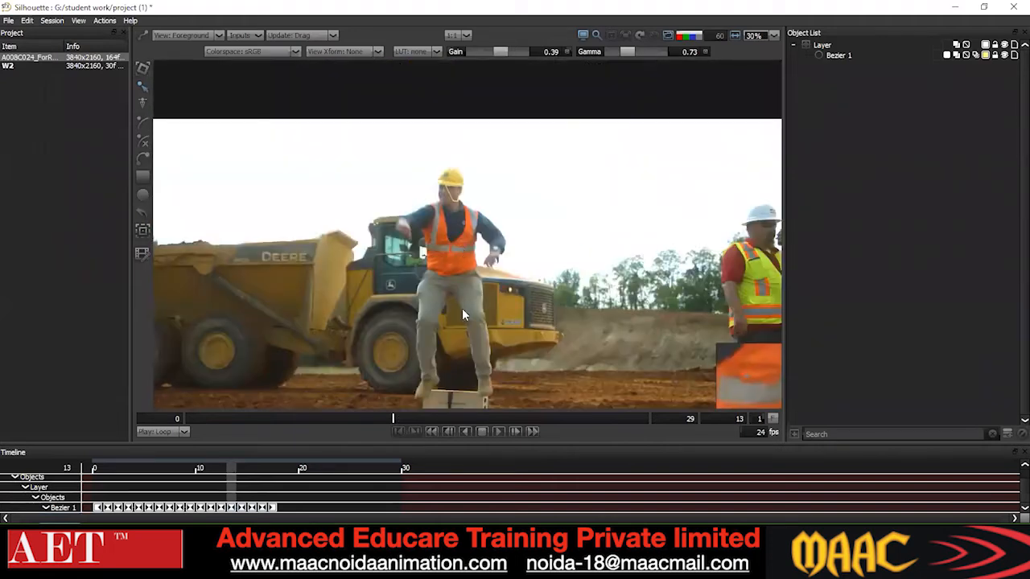
{"action": "scroll", "coordinate": [427, 305], "scroll_direction": "up", "scroll_amount": 2}
{"action": "scroll", "coordinate": [495, 268], "scroll_direction": "down", "scroll_amount": 2}
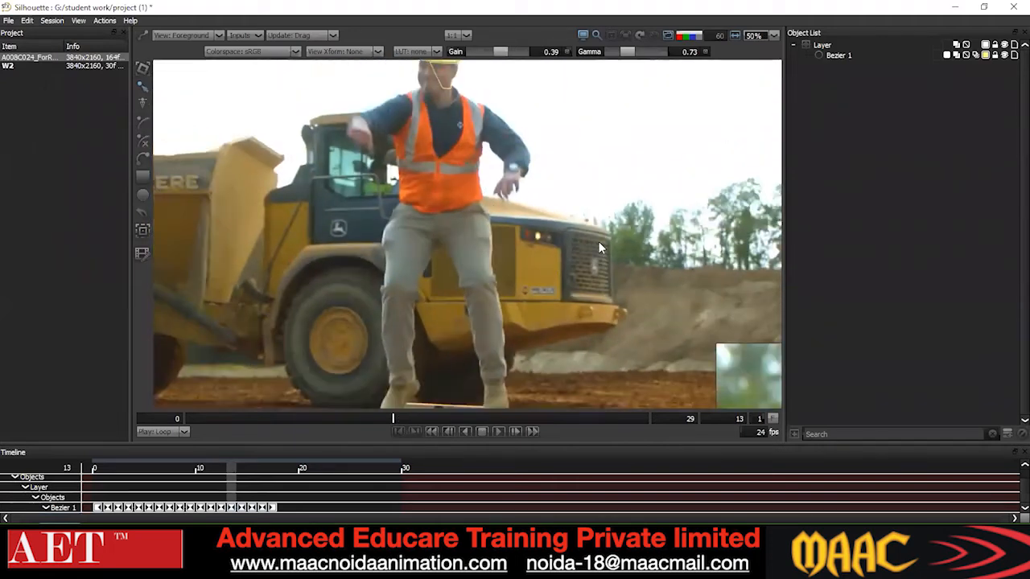
{"action": "scroll", "coordinate": [467, 243], "scroll_direction": "up", "scroll_amount": 2}
{"action": "left_click_drag", "start_coordinate": [466, 306], "coordinate": [372, 342]}
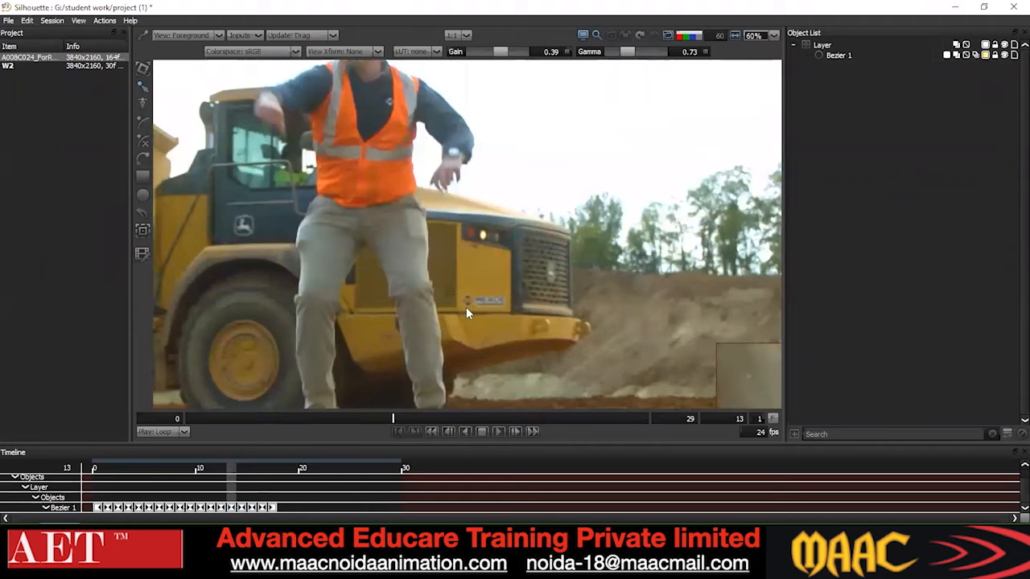
{"action": "scroll", "coordinate": [382, 260], "scroll_direction": "up", "scroll_amount": 1}
{"action": "left_click_drag", "start_coordinate": [729, 140], "coordinate": [729, 195]}
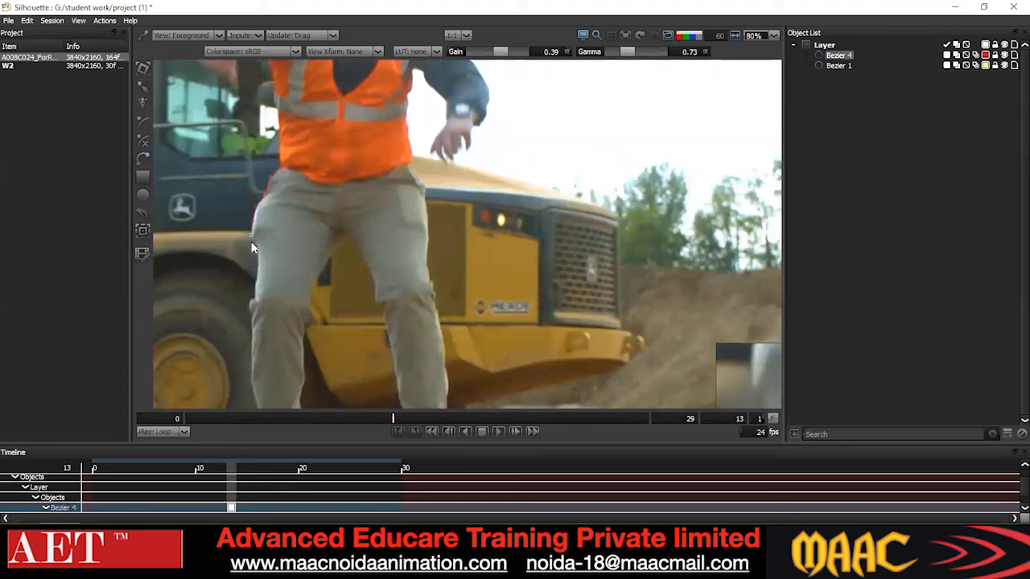
{"action": "left_click", "coordinate": [254, 297]}
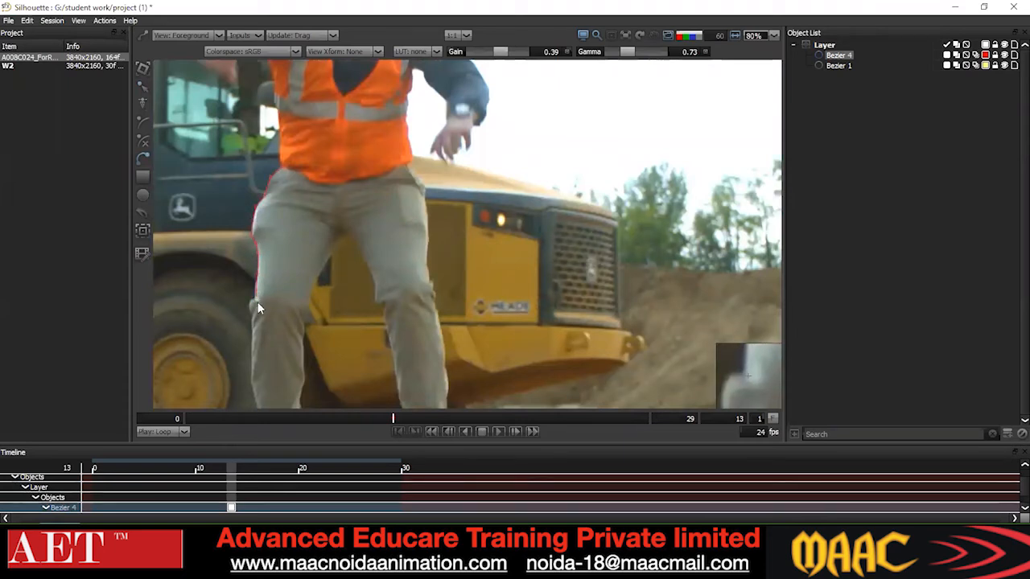
{"action": "scroll", "coordinate": [257, 304], "scroll_direction": "up", "scroll_amount": 3}
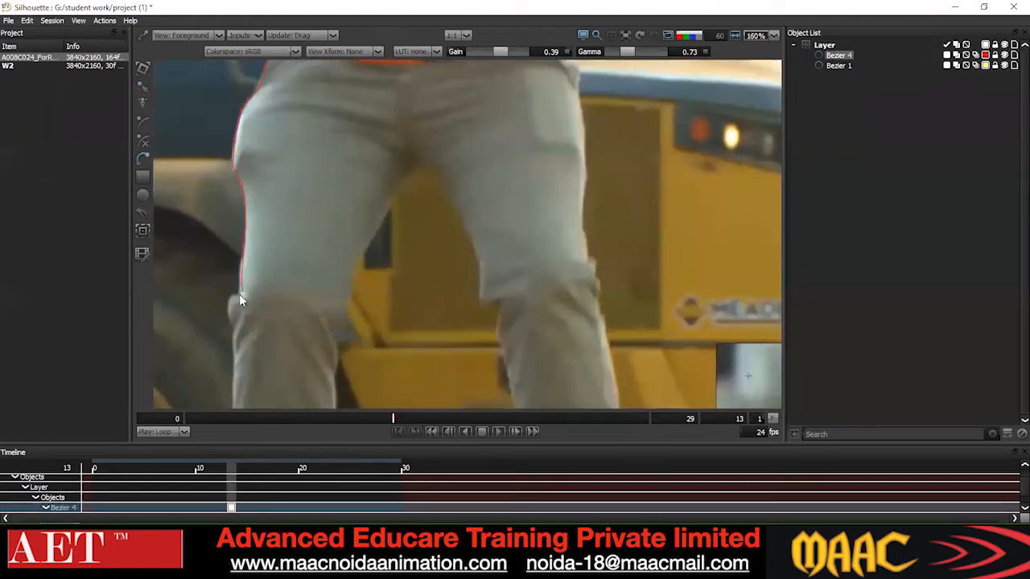
{"action": "left_click", "coordinate": [252, 310]}
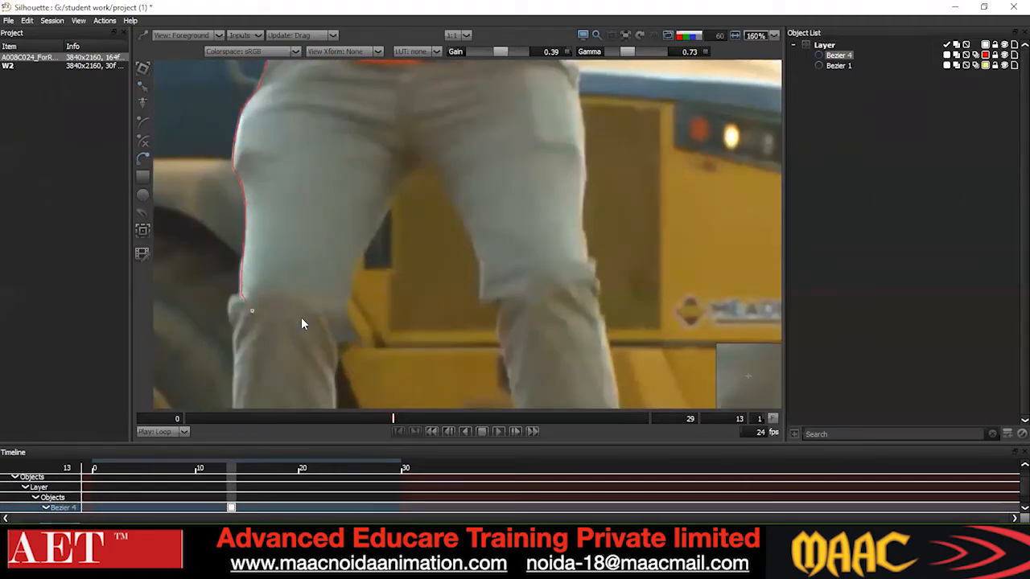
- Undo the last points across the knee, then carry the shape up the middle of the thigh and close it over the vest hem
{"action": "scroll", "coordinate": [363, 316], "scroll_direction": "down", "scroll_amount": 2}
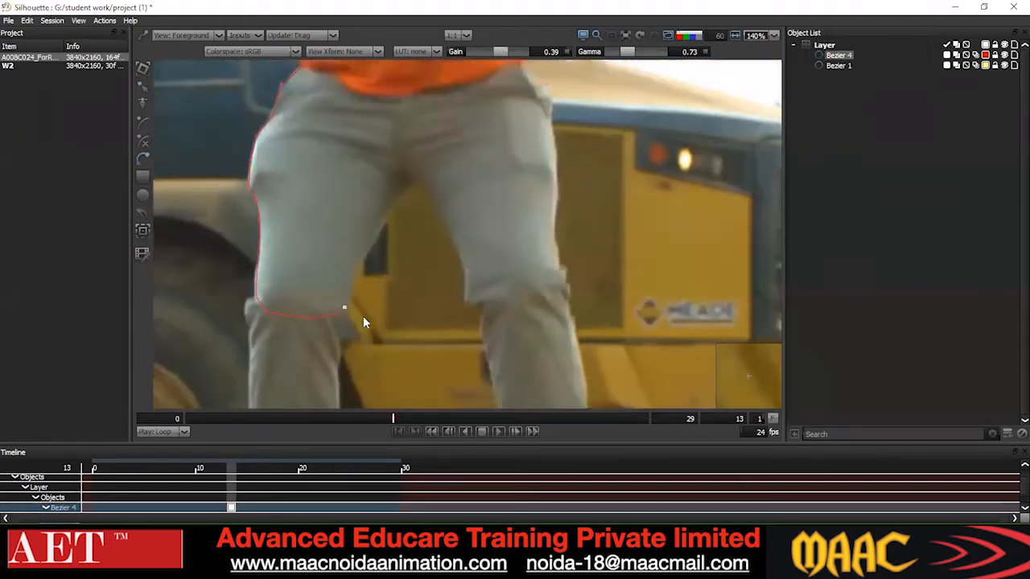
{"action": "key", "text": "ctrl+z"}
{"action": "key", "text": "ctrl+z"}
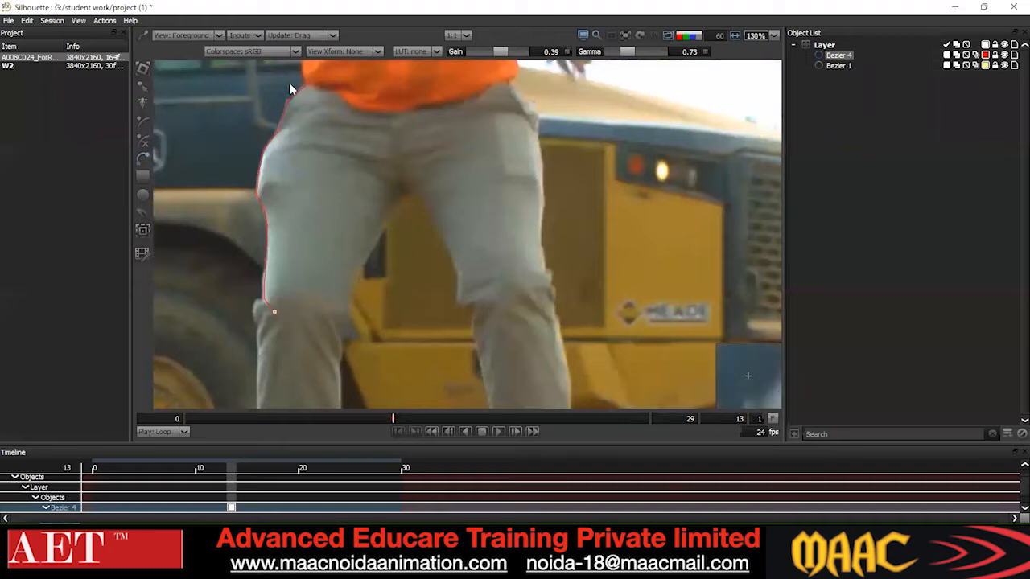
{"action": "left_click", "coordinate": [304, 304]}
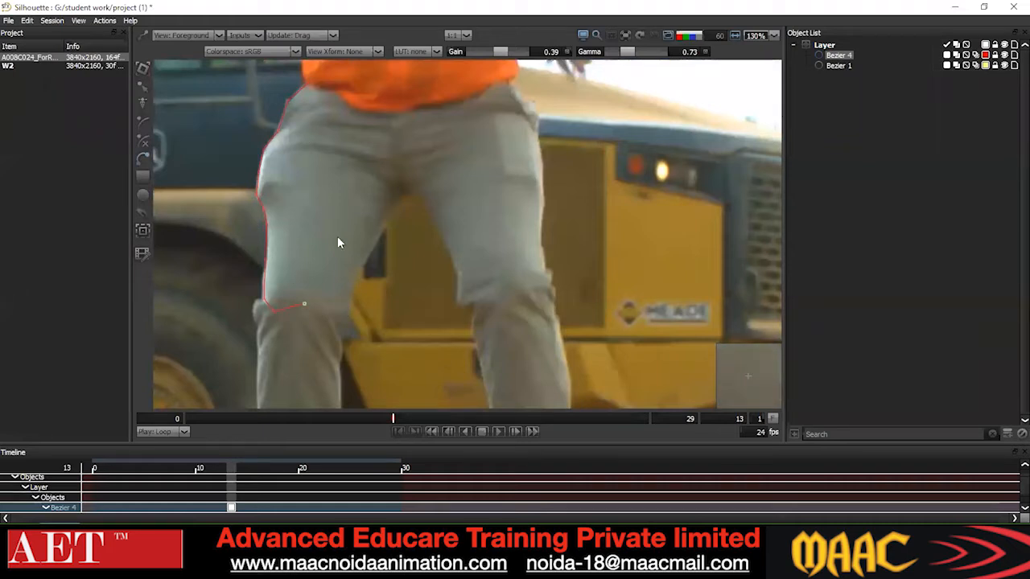
{"action": "left_click", "coordinate": [376, 79]}
{"action": "left_click", "coordinate": [320, 70]}
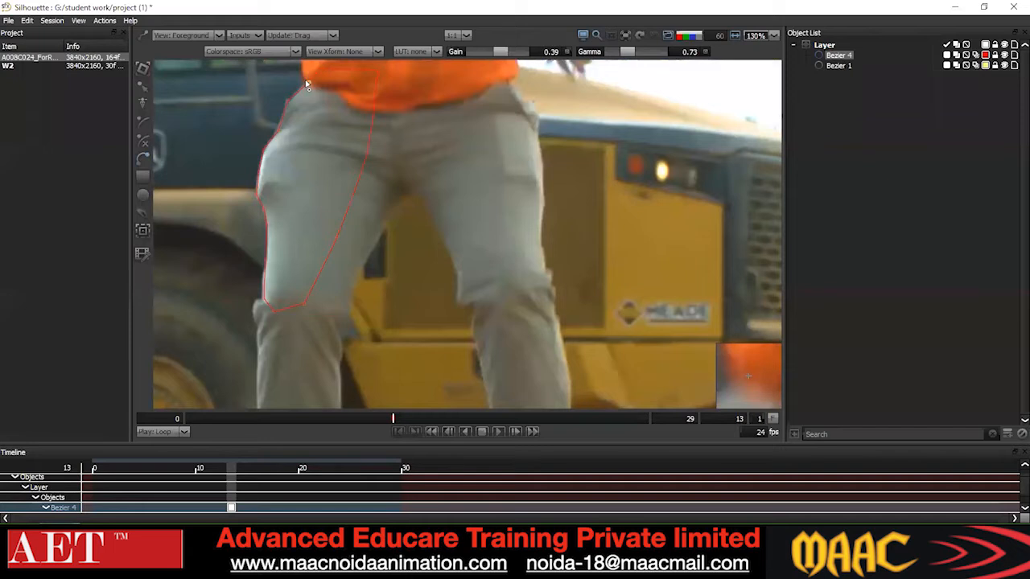
- Select all points of the outer-thigh shape and smooth them
{"action": "scroll", "coordinate": [329, 188], "scroll_direction": "down", "scroll_amount": 2}
{"action": "left_click_drag", "start_coordinate": [392, 119], "coordinate": [252, 357]}
{"action": "left_click_drag", "start_coordinate": [535, 75], "coordinate": [172, 444]}
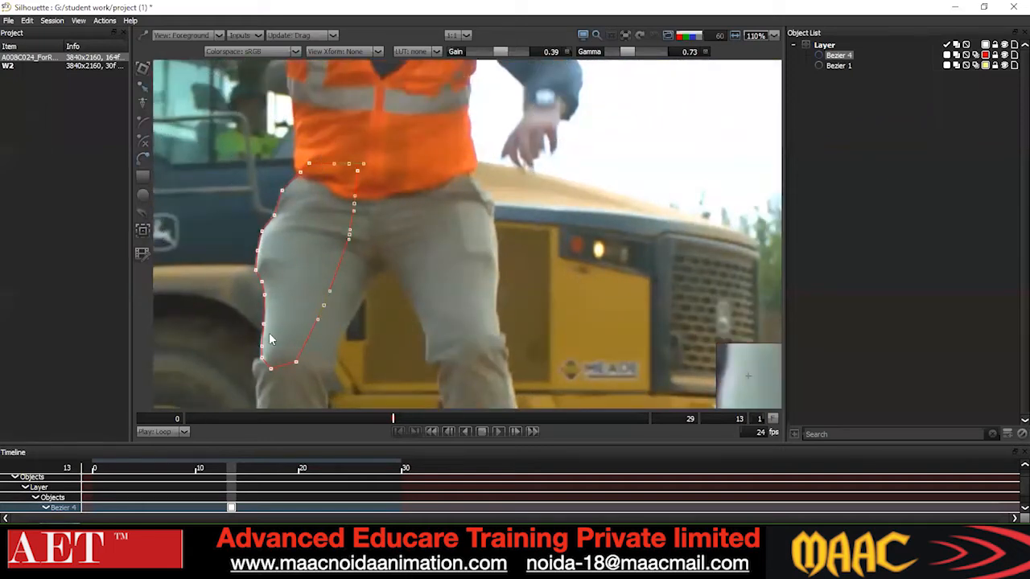
{"action": "key", "text": "z"}
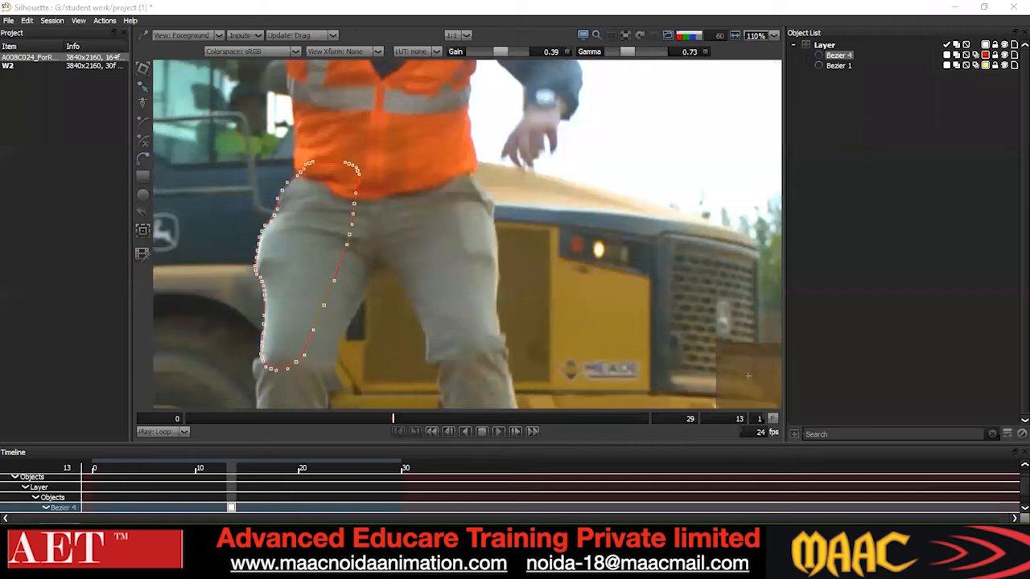
{"action": "mouse_move", "coordinate": [489, 568]}
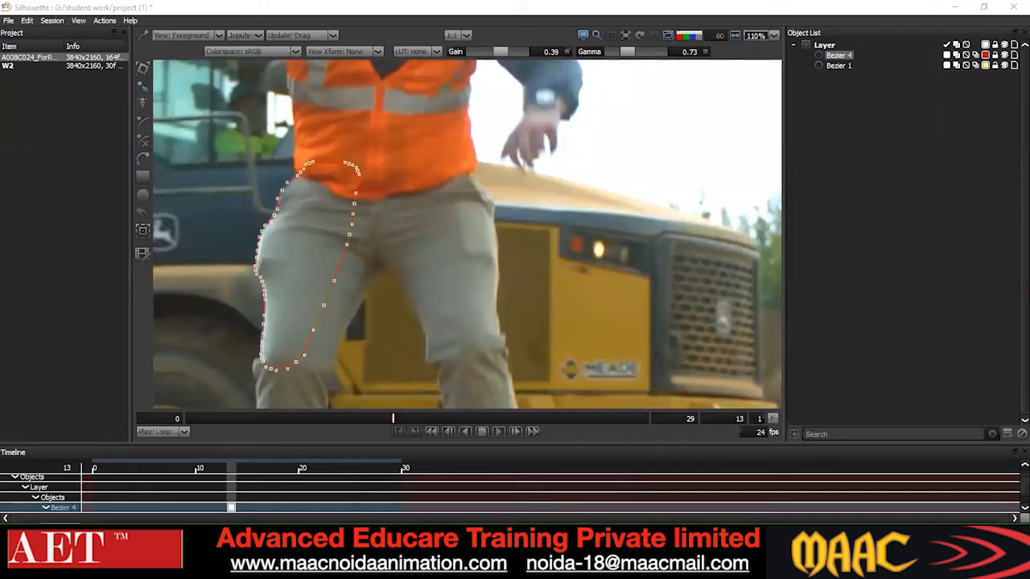
- Select points along the outer-thigh shape's trouser edge to check how closely the outline follows the leg
{"action": "left_click", "coordinate": [205, 326]}
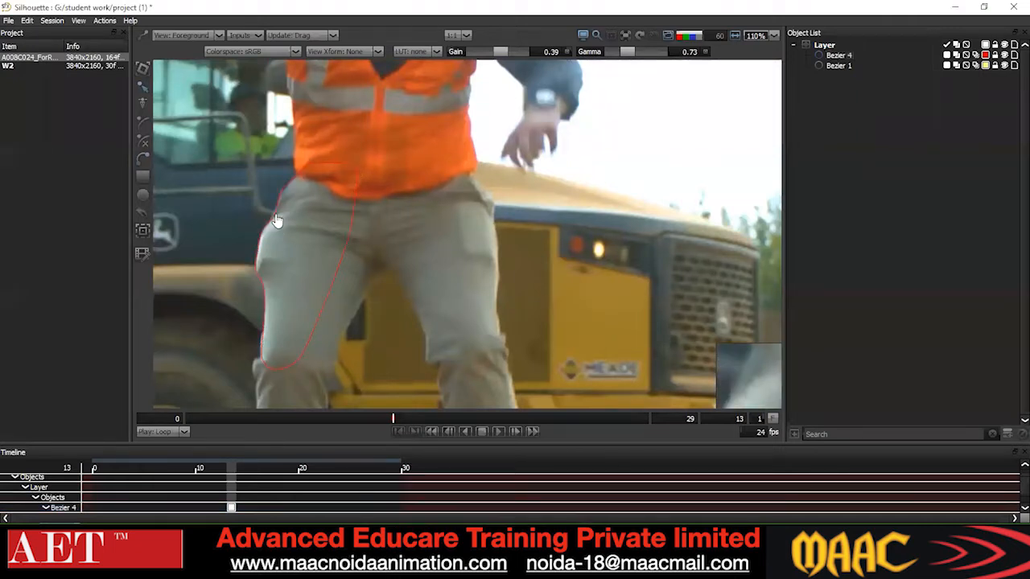
{"action": "left_click", "coordinate": [276, 220]}
{"action": "left_click_drag", "start_coordinate": [212, 205], "coordinate": [282, 259]}
{"action": "scroll", "coordinate": [296, 274], "scroll_direction": "down", "scroll_amount": 3}
{"action": "scroll", "coordinate": [290, 291], "scroll_direction": "up", "scroll_amount": 2}
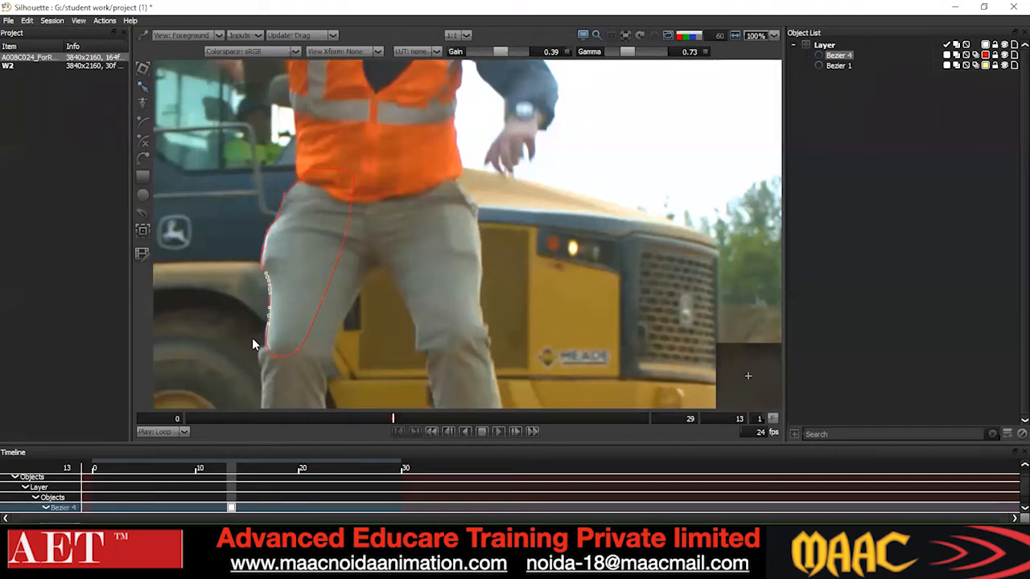
{"action": "scroll", "coordinate": [243, 389], "scroll_direction": "up", "scroll_amount": 2}
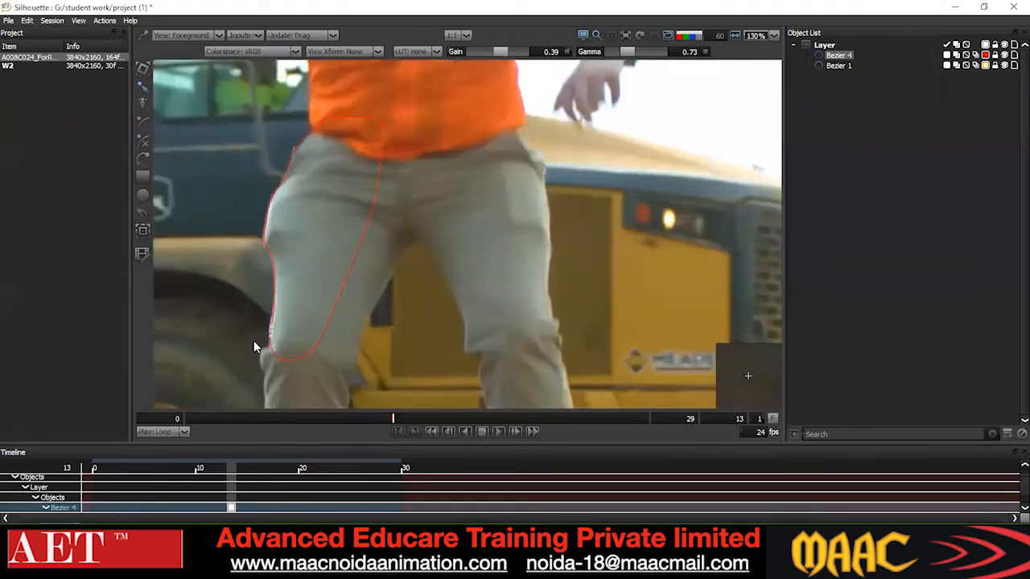
- Set all points of the outer-thigh shape to Cardinal
{"action": "scroll", "coordinate": [239, 343], "scroll_direction": "down", "scroll_amount": 4}
{"action": "key", "text": "ctrl+a"}
{"action": "right_click", "coordinate": [397, 158]}
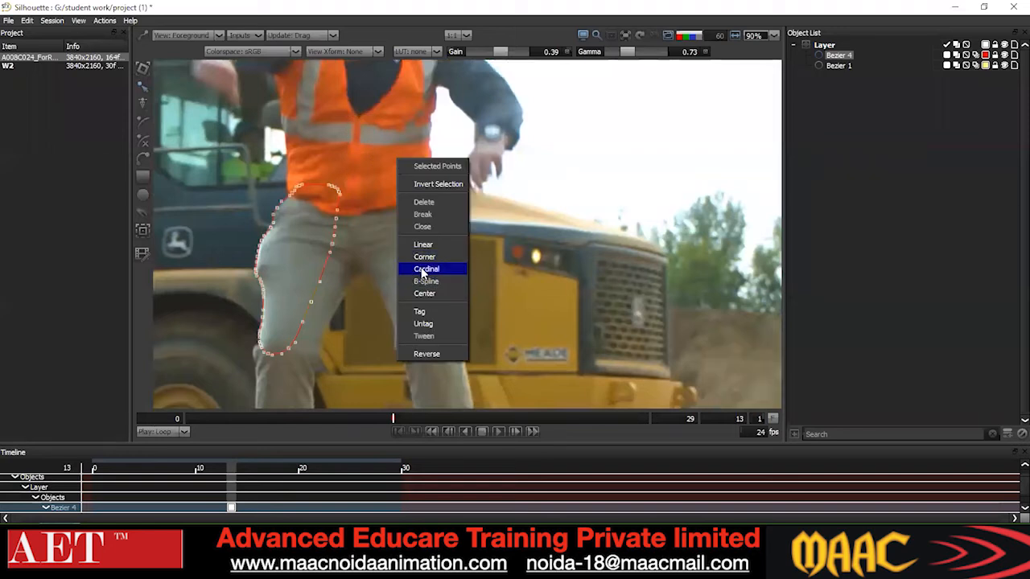
{"action": "left_click", "coordinate": [425, 268]}
{"action": "scroll", "coordinate": [269, 240], "scroll_direction": "up", "scroll_amount": 2}
{"action": "left_click", "coordinate": [283, 241]}
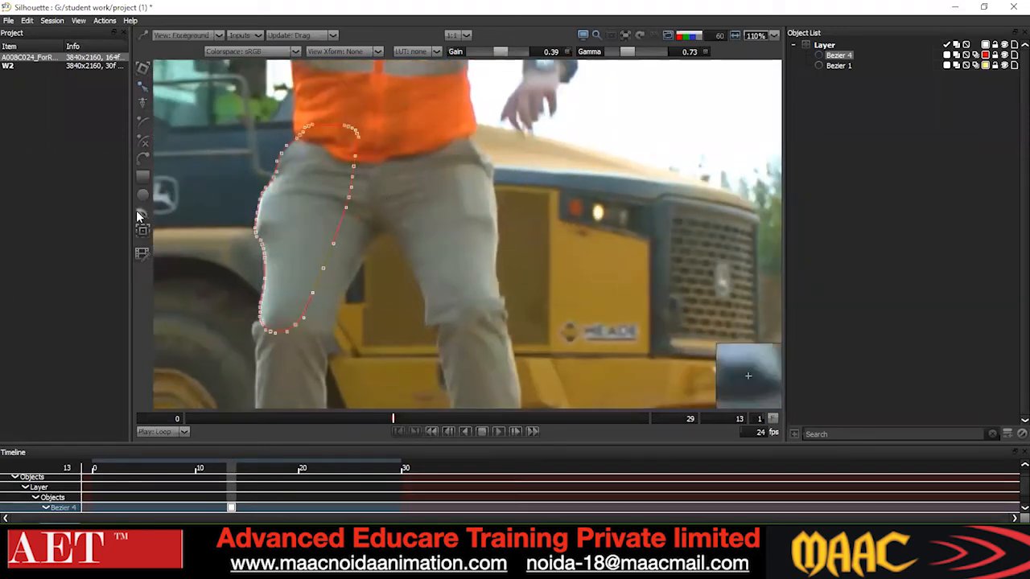
- Draw a second Bezier shape from the crotch down the inner leg past the knee and back up to the vest, overlapping the outer-thigh shape
{"action": "left_click", "coordinate": [142, 163]}
{"action": "left_click", "coordinate": [404, 211]}
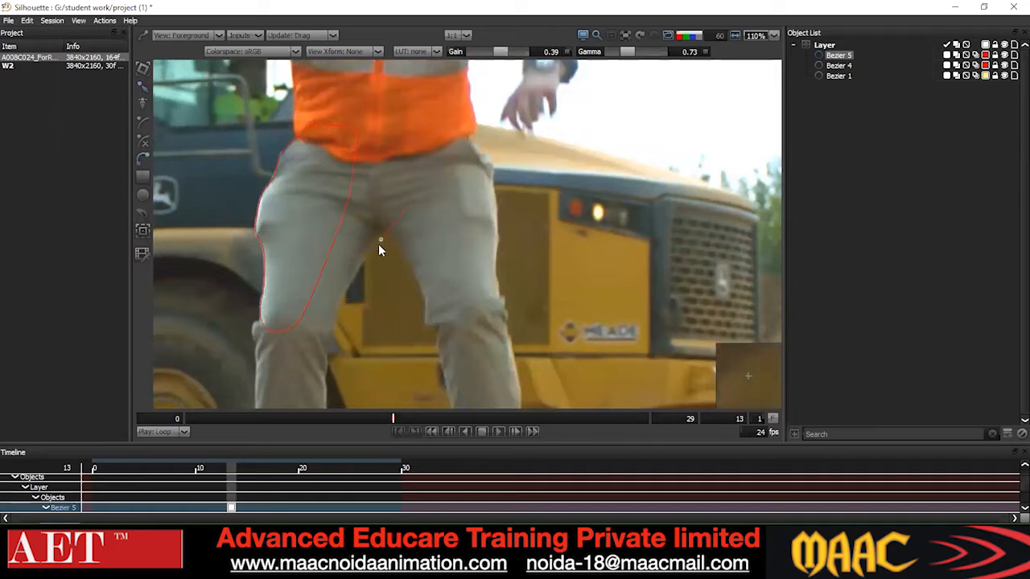
{"action": "left_click", "coordinate": [356, 267]}
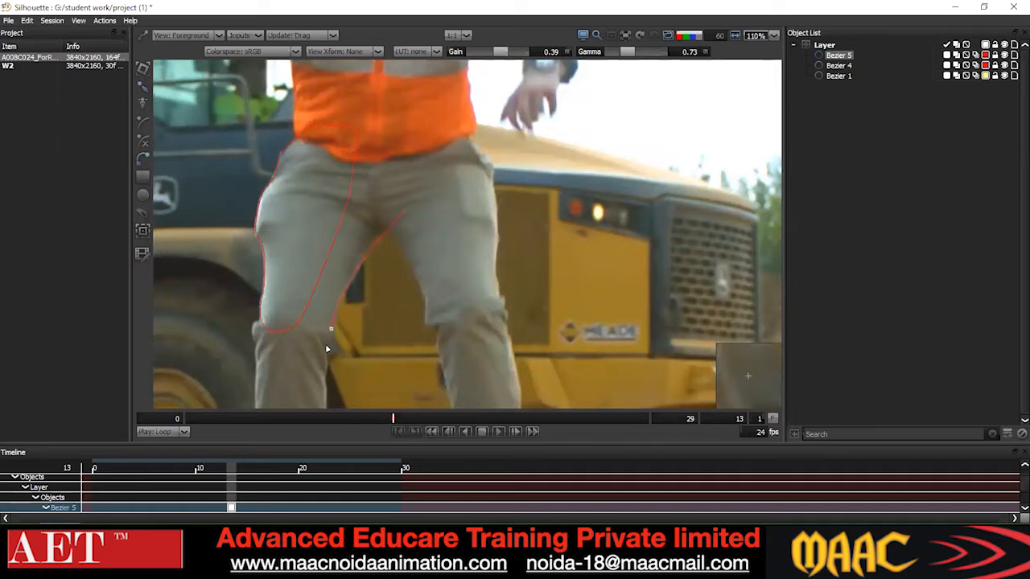
{"action": "left_click", "coordinate": [327, 369]}
{"action": "left_click", "coordinate": [292, 371]}
{"action": "left_click", "coordinate": [286, 327]}
{"action": "left_click", "coordinate": [293, 272]}
{"action": "left_click", "coordinate": [316, 208]}
{"action": "left_click", "coordinate": [354, 129]}
{"action": "left_click", "coordinate": [408, 128]}
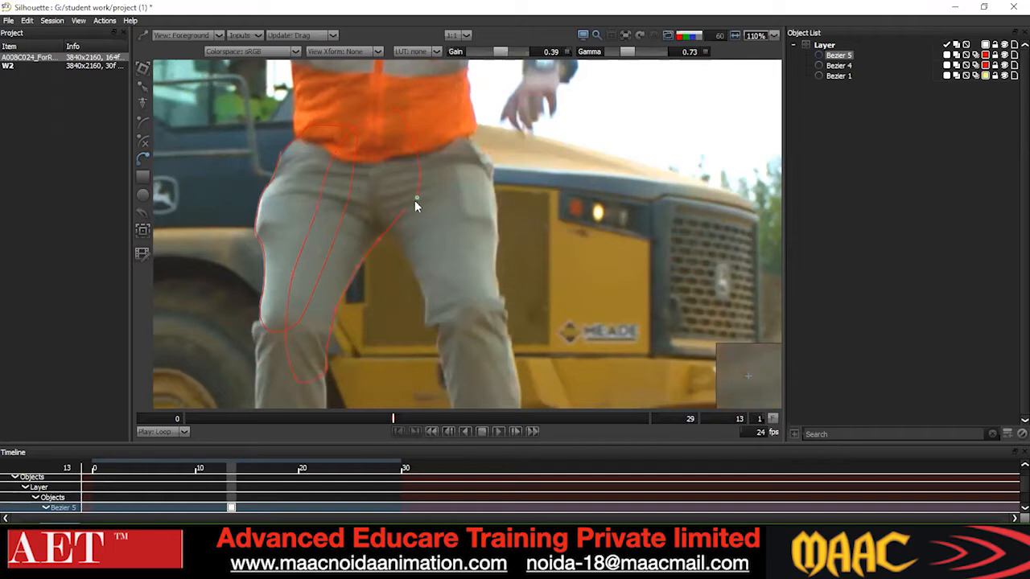
- Set all points of the inner-thigh shape to Cardinal and adjust its lower corner below the knee
{"action": "scroll", "coordinate": [481, 161], "scroll_direction": "down", "scroll_amount": 2}
{"action": "left_click_drag", "start_coordinate": [179, 368], "coordinate": [481, 140]}
{"action": "right_click", "coordinate": [481, 140]}
{"action": "left_click", "coordinate": [489, 253]}
{"action": "left_click", "coordinate": [372, 281]}
{"action": "scroll", "coordinate": [398, 307], "scroll_direction": "down", "scroll_amount": 2}
{"action": "left_click_drag", "start_coordinate": [256, 375], "coordinate": [529, 168]}
{"action": "right_click", "coordinate": [535, 191]}
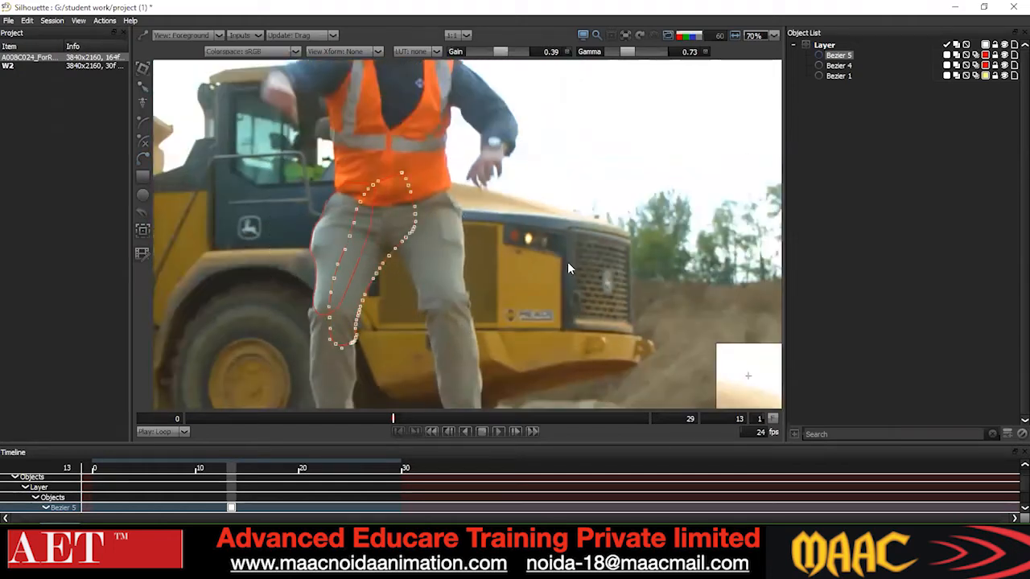
{"action": "left_click", "coordinate": [563, 302]}
{"action": "left_click_drag", "start_coordinate": [352, 351], "coordinate": [353, 338]}
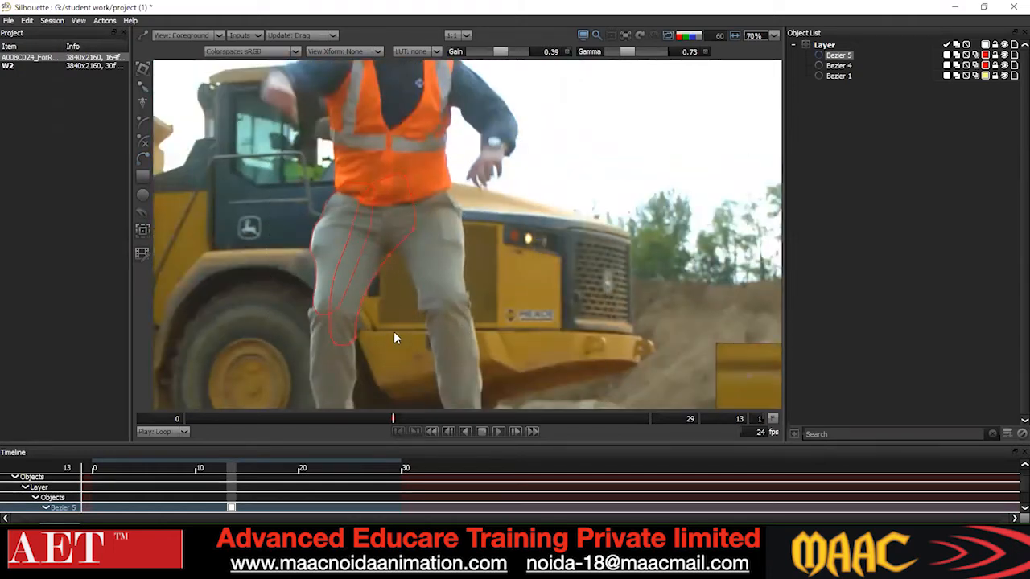
- Switch between the output and foreground views to check the combined coverage of the two overlapping thigh shapes
{"action": "scroll", "coordinate": [394, 332], "scroll_direction": "down", "scroll_amount": 2}
{"action": "key", "text": "3"}
{"action": "scroll", "coordinate": [393, 310], "scroll_direction": "up", "scroll_amount": 5}
{"action": "key", "text": "1"}
{"action": "key", "text": "3"}
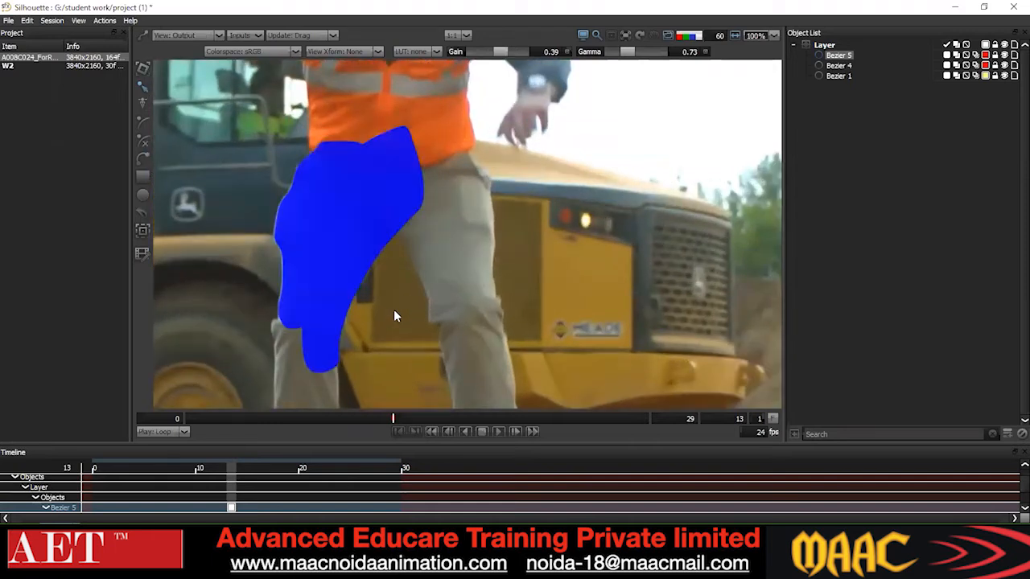
{"action": "key", "text": "1"}
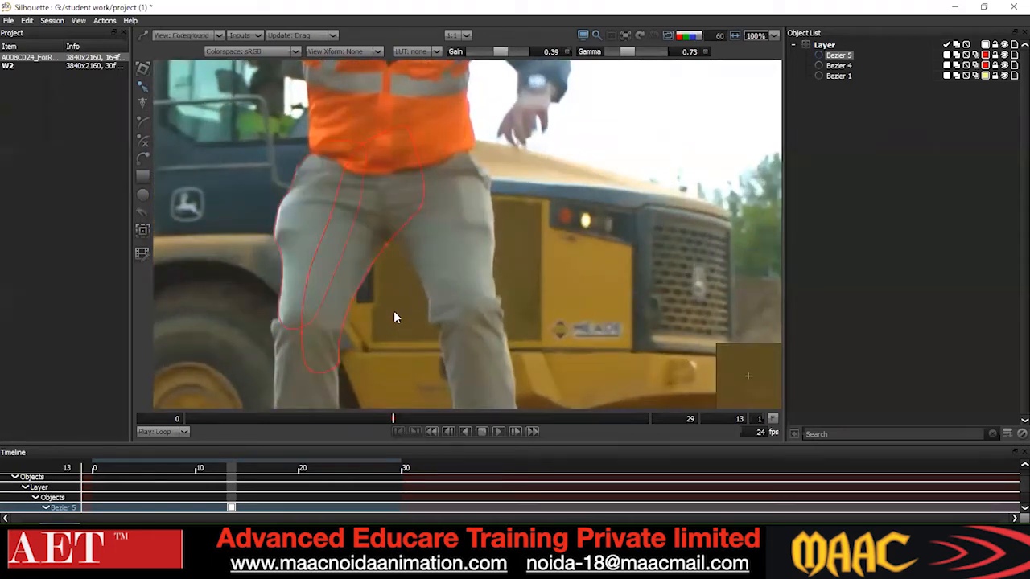
- Select three points on the inner-thigh shape's overlapping edge and nudge them slightly toward the outer thigh
{"action": "left_click_drag", "start_coordinate": [340, 205], "coordinate": [290, 248]}
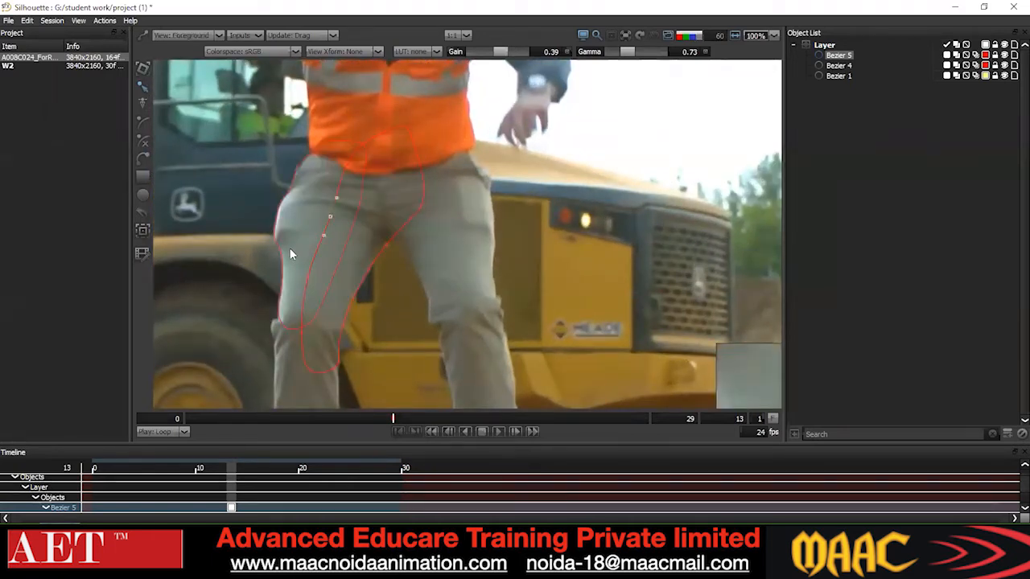
{"action": "key", "text": "Left"}
{"action": "key", "text": "Left"}
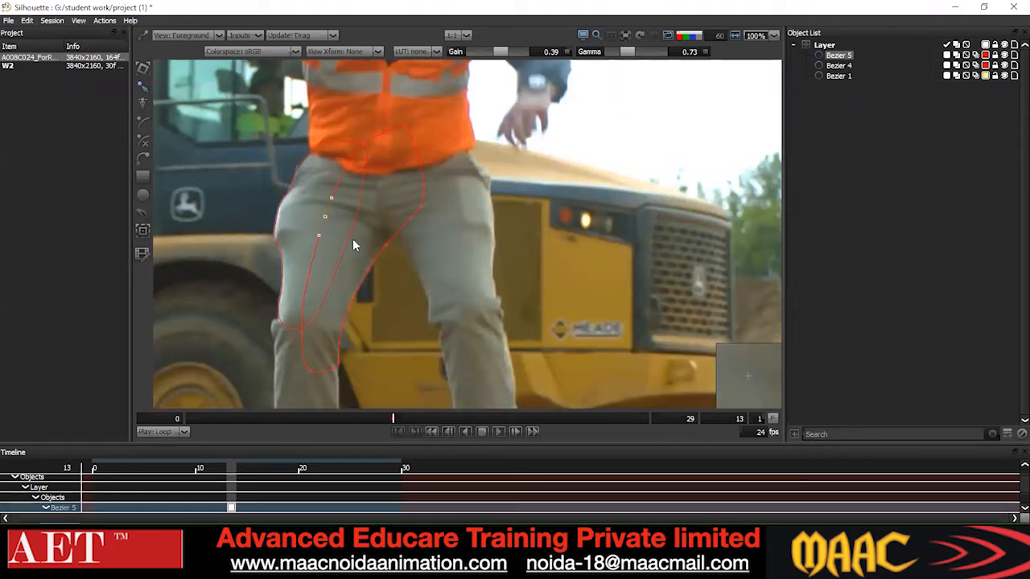
- Select the inner-thigh shape's edge points and examine how the two overlapping shapes divide the leg against the rest of the body
{"action": "left_click_drag", "start_coordinate": [486, 170], "coordinate": [325, 400]}
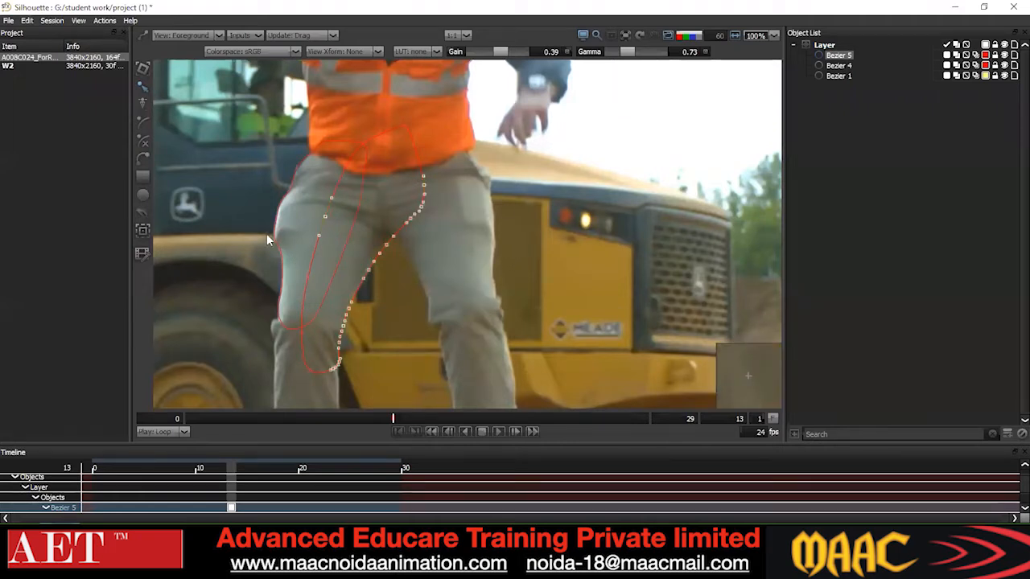
{"action": "left_click", "coordinate": [298, 164]}
{"action": "left_click", "coordinate": [378, 255]}
{"action": "left_click_drag", "start_coordinate": [457, 170], "coordinate": [205, 460]}
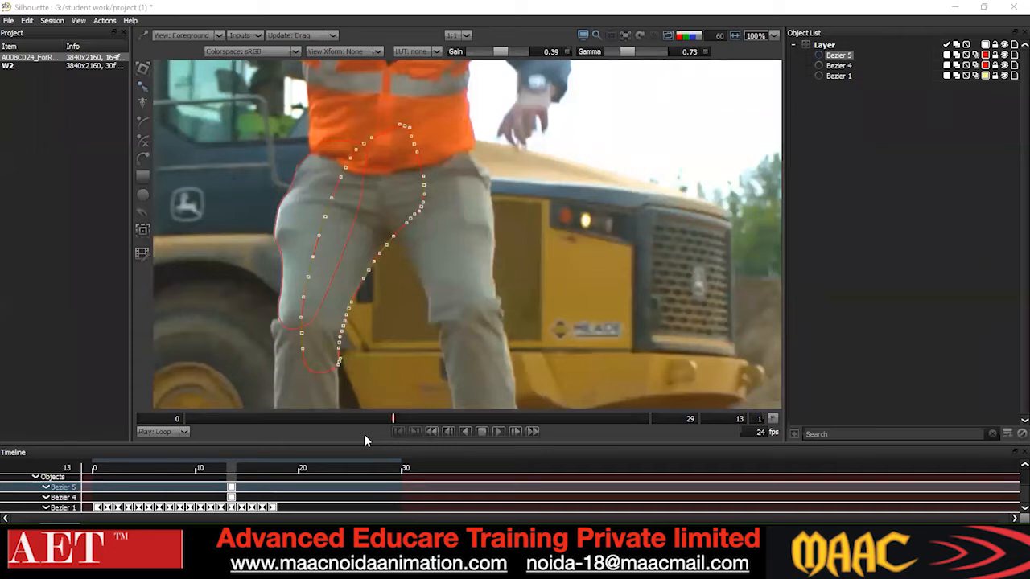
{"action": "scroll", "coordinate": [375, 273], "scroll_direction": "up", "scroll_amount": 1}
{"action": "scroll", "coordinate": [360, 278], "scroll_direction": "up", "scroll_amount": 1}
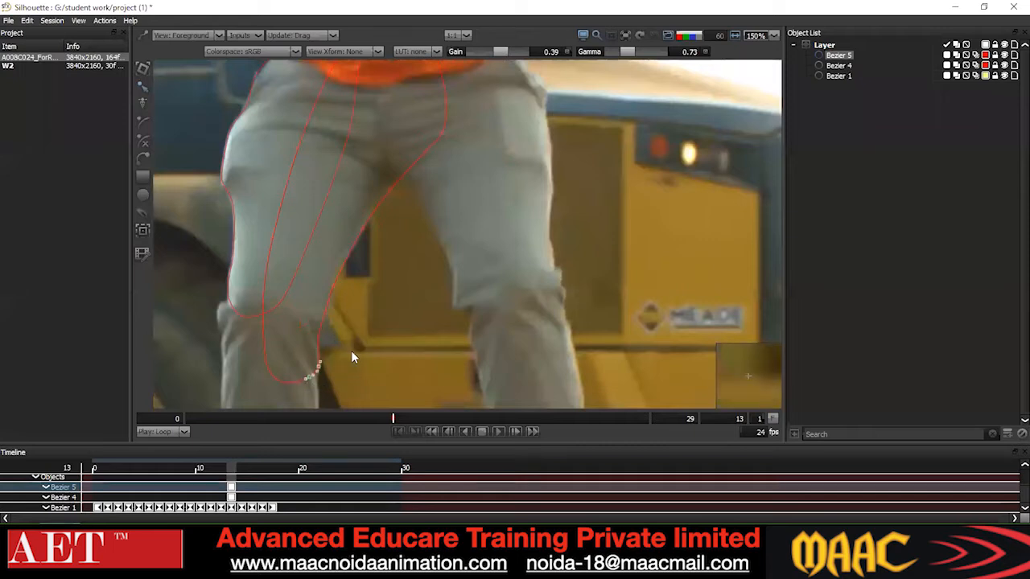
{"action": "scroll", "coordinate": [358, 322], "scroll_direction": "down", "scroll_amount": 2}
{"action": "scroll", "coordinate": [358, 316], "scroll_direction": "down", "scroll_amount": 4}
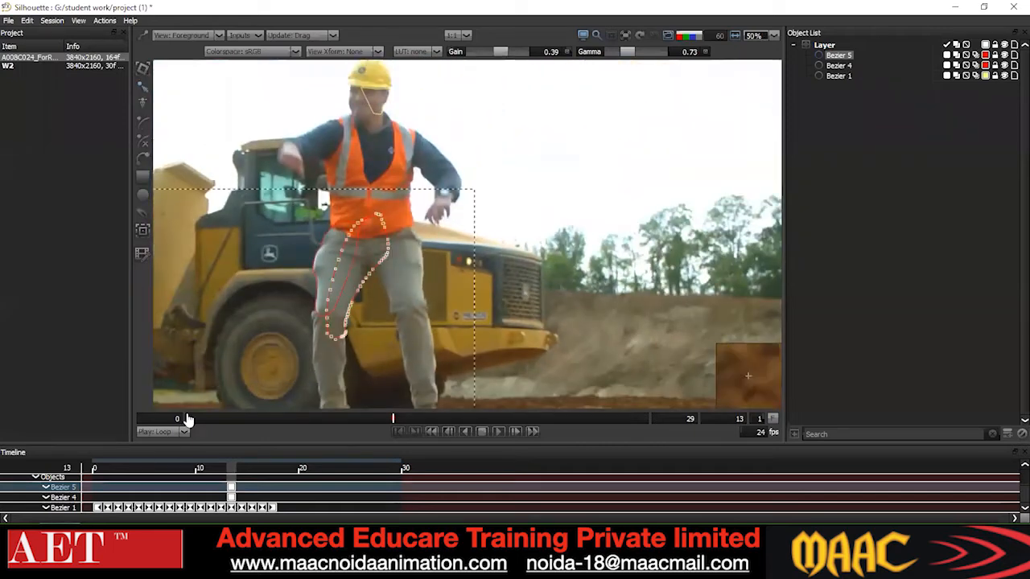
{"action": "scroll", "coordinate": [351, 272], "scroll_direction": "up", "scroll_amount": 4}
{"action": "scroll", "coordinate": [350, 271], "scroll_direction": "down", "scroll_amount": 1}
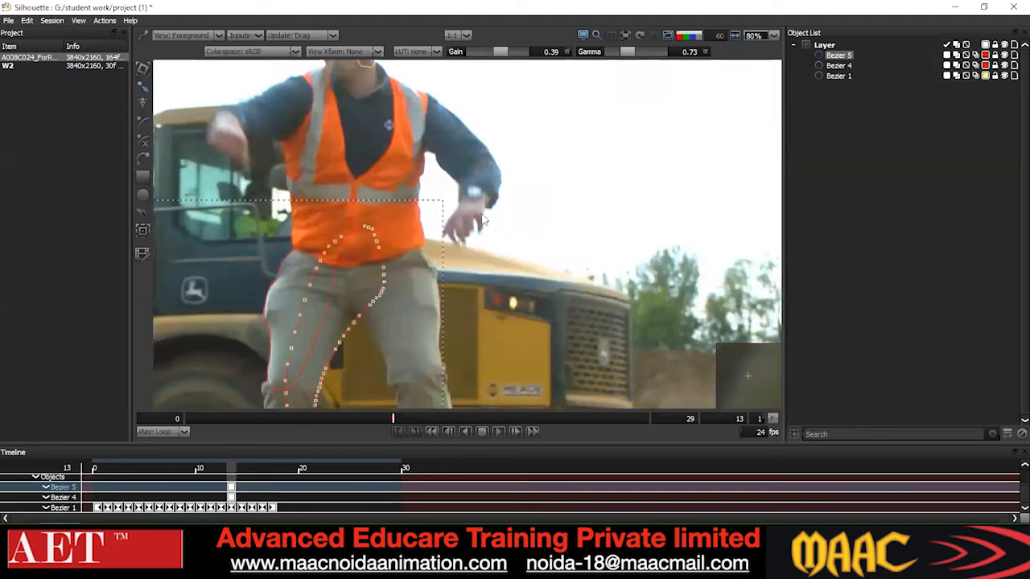
{"action": "scroll", "coordinate": [387, 249], "scroll_direction": "down", "scroll_amount": 2}
{"action": "scroll", "coordinate": [387, 249], "scroll_direction": "up", "scroll_amount": 3}
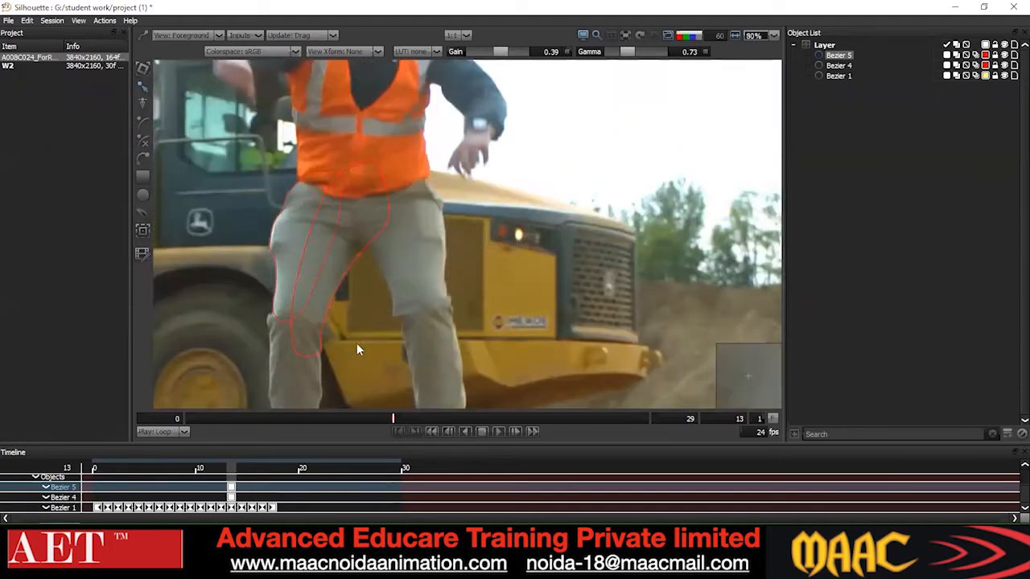
- Check the two thigh shapes against the worker's whole body and close the student's roto project
{"action": "scroll", "coordinate": [344, 357], "scroll_direction": "down", "scroll_amount": 2}
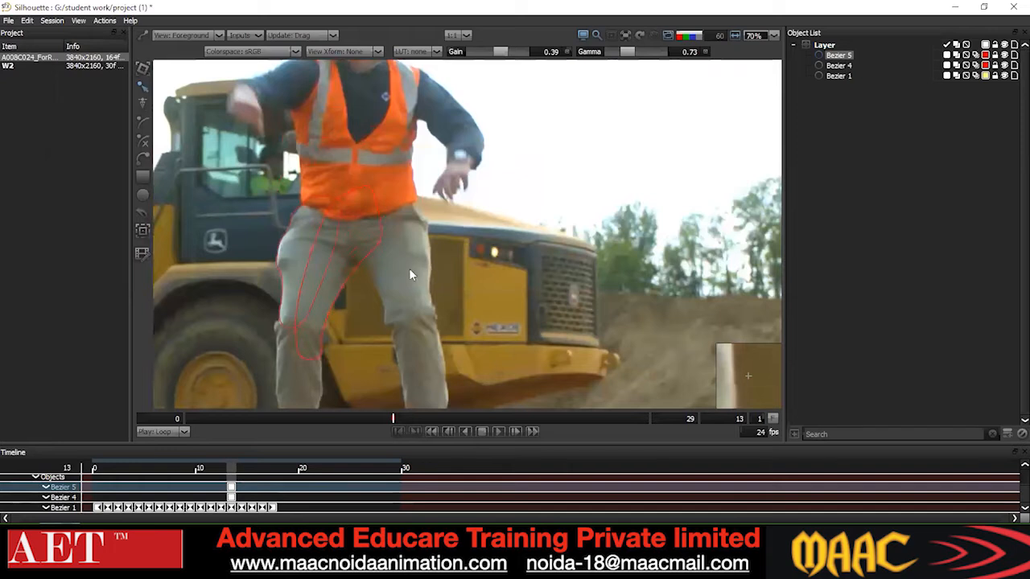
{"action": "left_click_drag", "start_coordinate": [339, 310], "coordinate": [334, 271]}
{"action": "scroll", "coordinate": [355, 263], "scroll_direction": "up", "scroll_amount": 1}
{"action": "scroll", "coordinate": [360, 254], "scroll_direction": "down", "scroll_amount": 2}
{"action": "scroll", "coordinate": [360, 253], "scroll_direction": "up", "scroll_amount": 1}
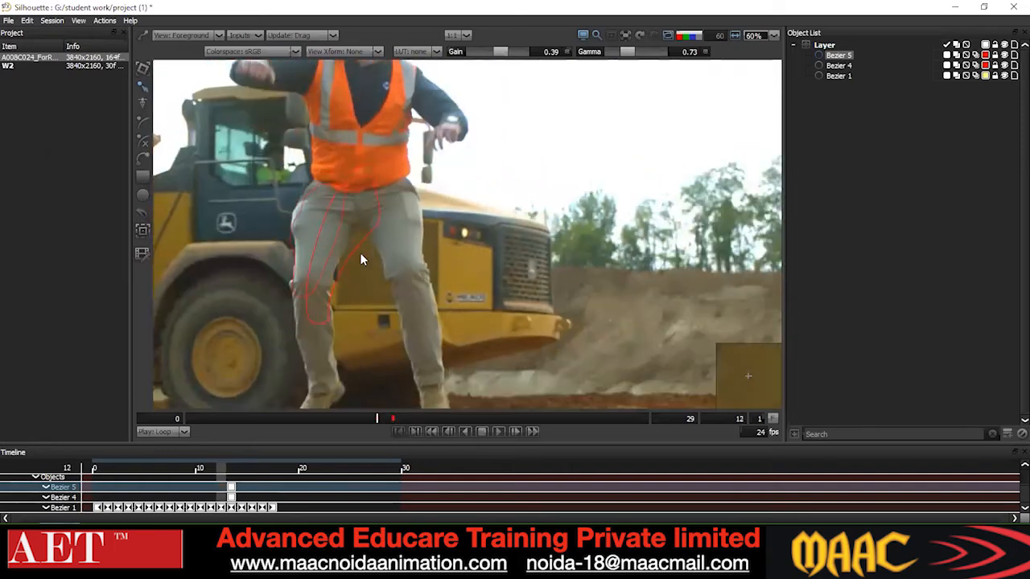
{"action": "scroll", "coordinate": [631, 209], "scroll_direction": "down", "scroll_amount": 2}
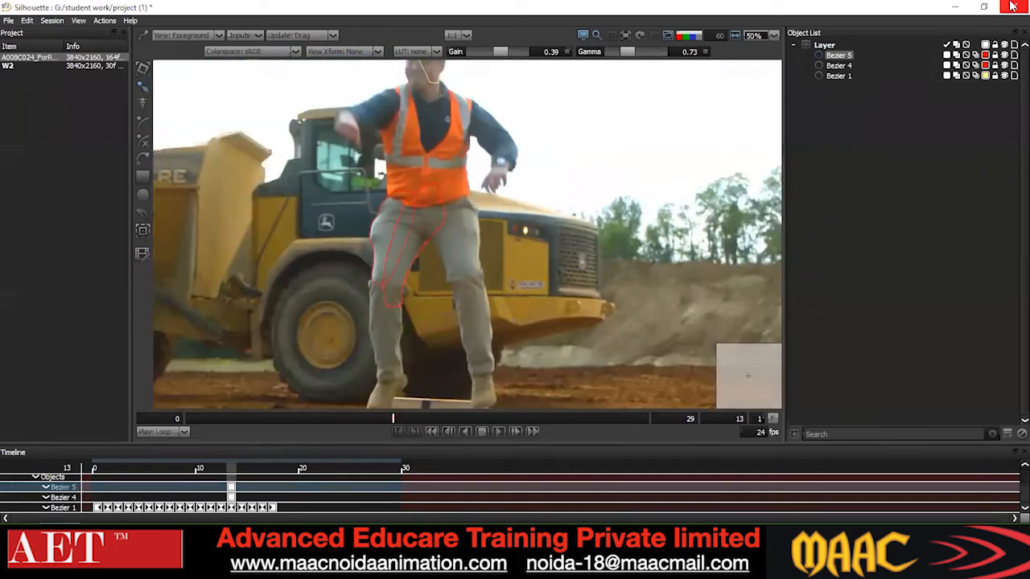
{"action": "left_click", "coordinate": [1014, 6]}
{"action": "left_click", "coordinate": [510, 297]}
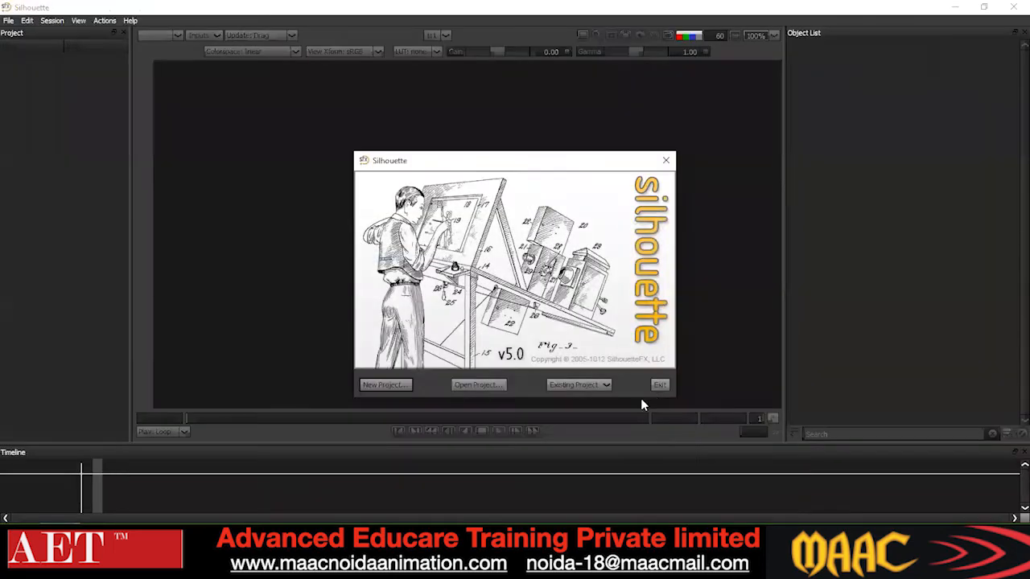
{"action": "left_click", "coordinate": [387, 384]}
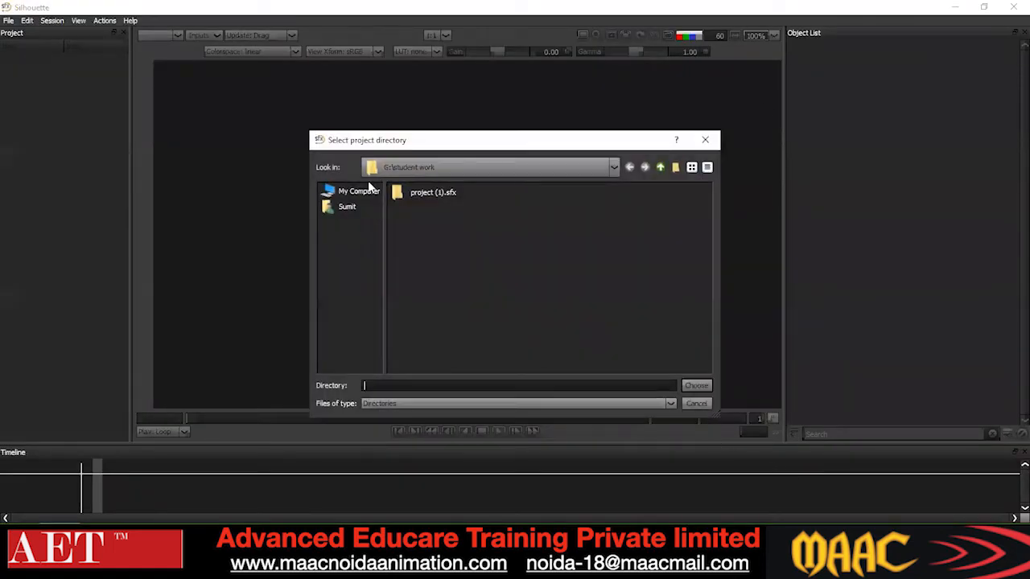
{"action": "left_click", "coordinate": [354, 189]}
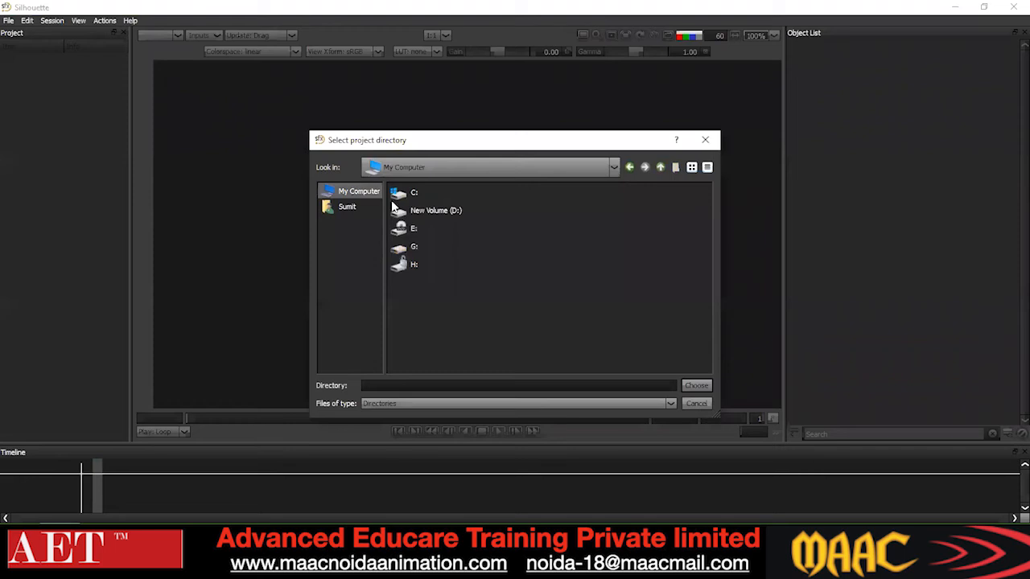
{"action": "left_click", "coordinate": [694, 403]}
{"action": "left_click", "coordinate": [620, 309]}
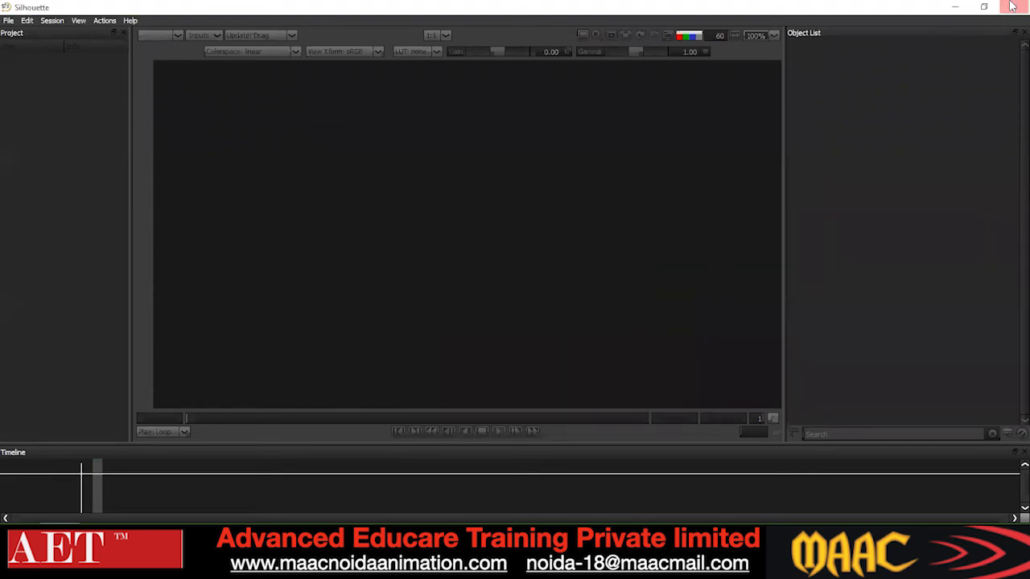
{"action": "left_click", "coordinate": [973, 7]}
- Copy the transformer folder from the desktop into the sillhoutte folder on Local Disk (G:)
{"action": "right_click", "coordinate": [219, 225]}
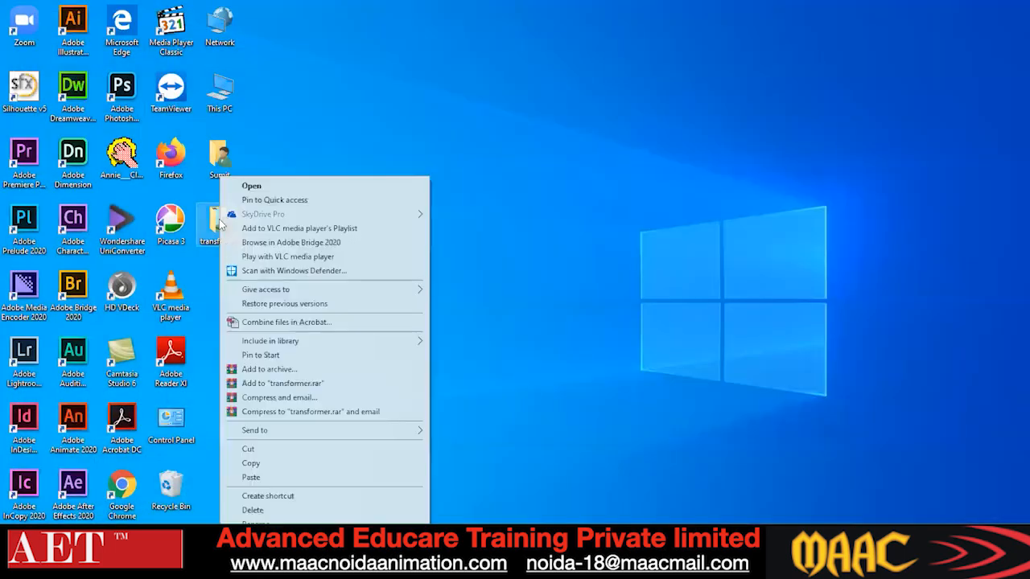
{"action": "left_click", "coordinate": [291, 463]}
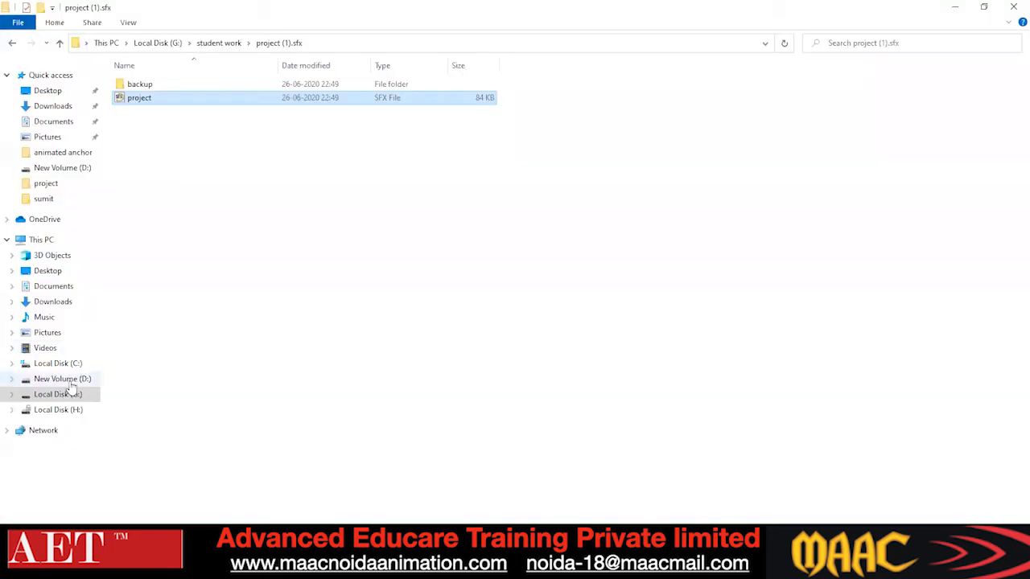
{"action": "left_click", "coordinate": [73, 394]}
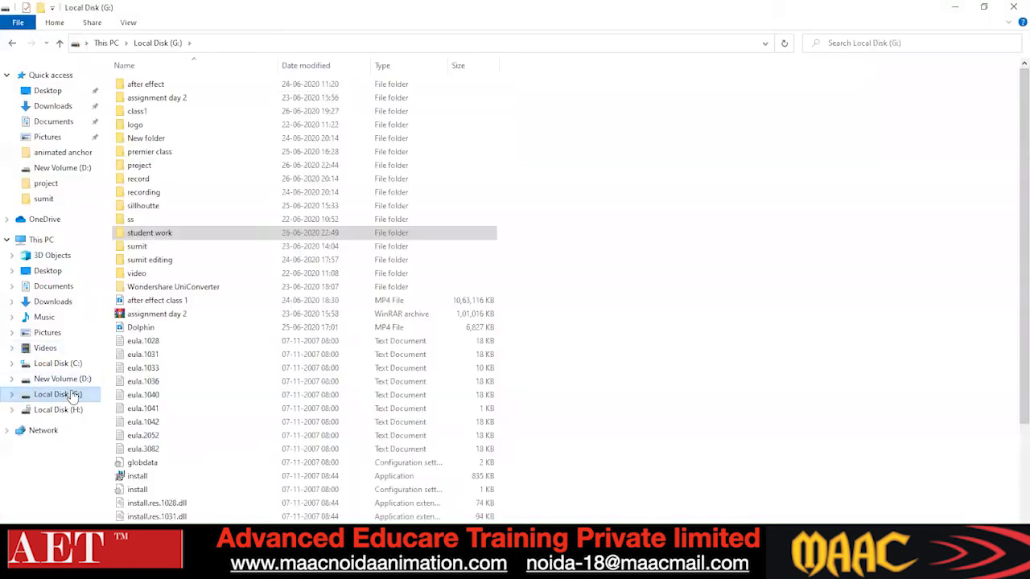
{"action": "double_click", "coordinate": [145, 206]}
{"action": "right_click", "coordinate": [419, 247]}
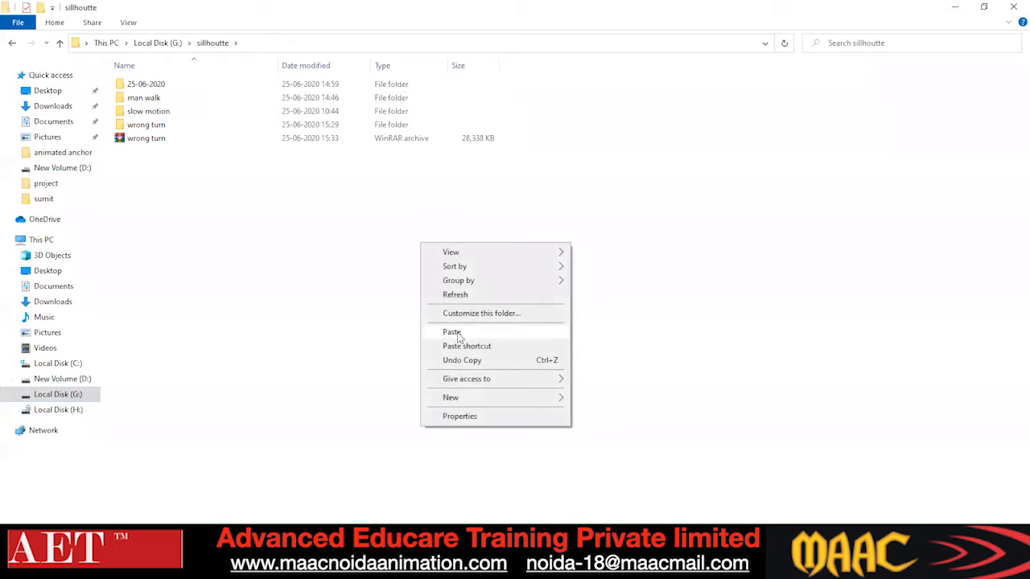
{"action": "left_click", "coordinate": [455, 332]}
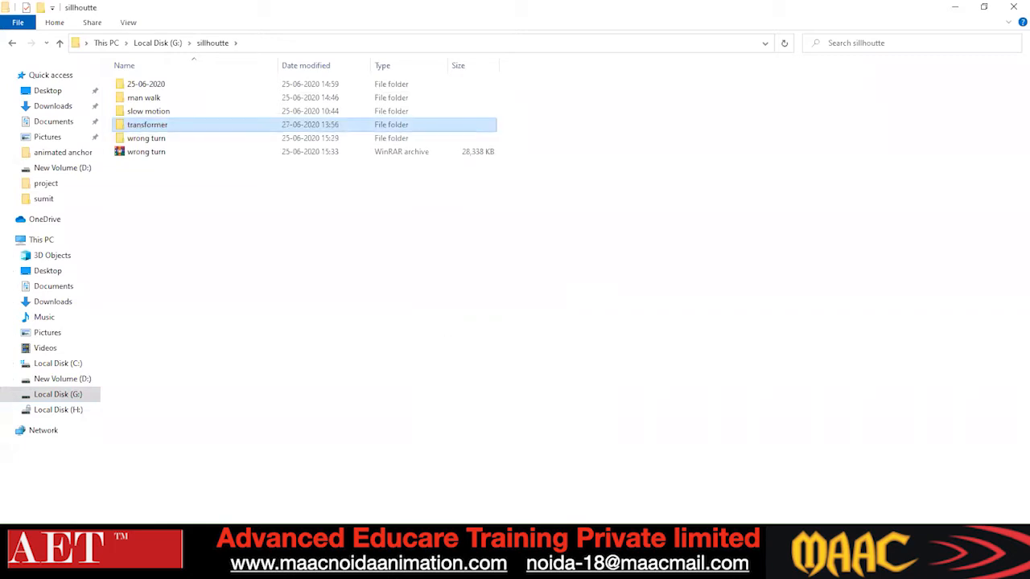
{"action": "left_click", "coordinate": [955, 6]}
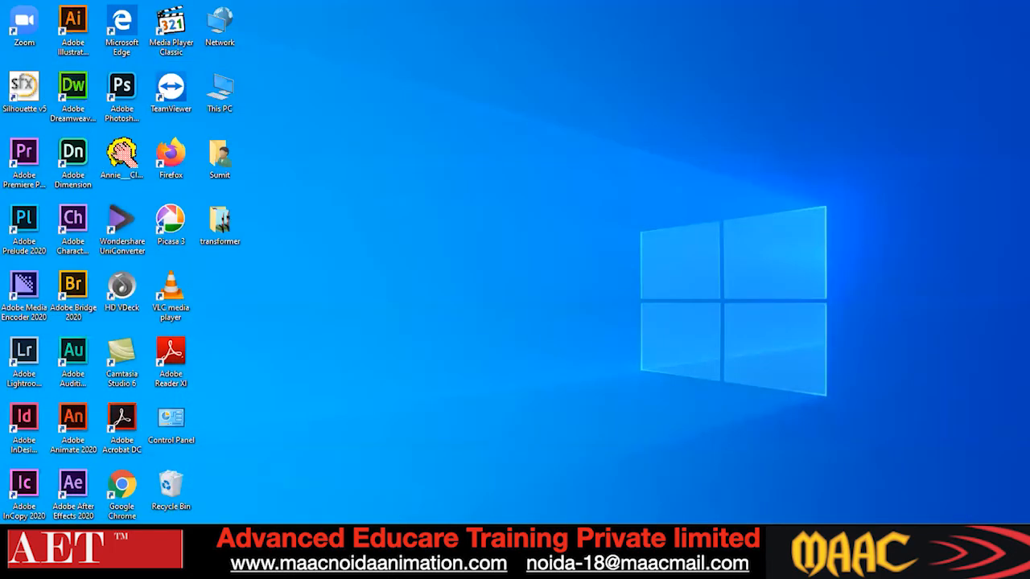
{"action": "right_click", "coordinate": [447, 476]}
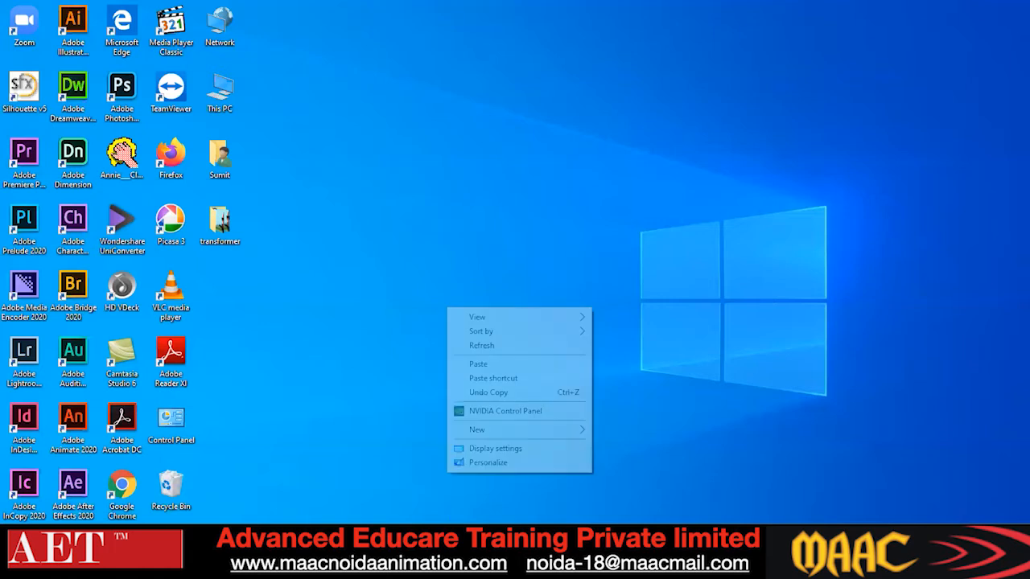
{"action": "right_click", "coordinate": [385, 381]}
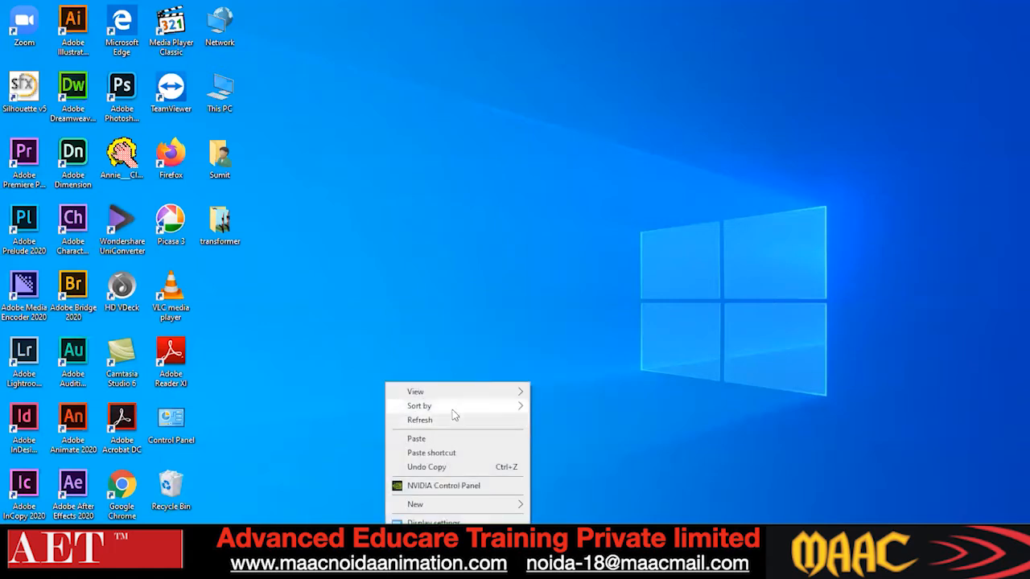
{"action": "mouse_move", "coordinate": [452, 411]}
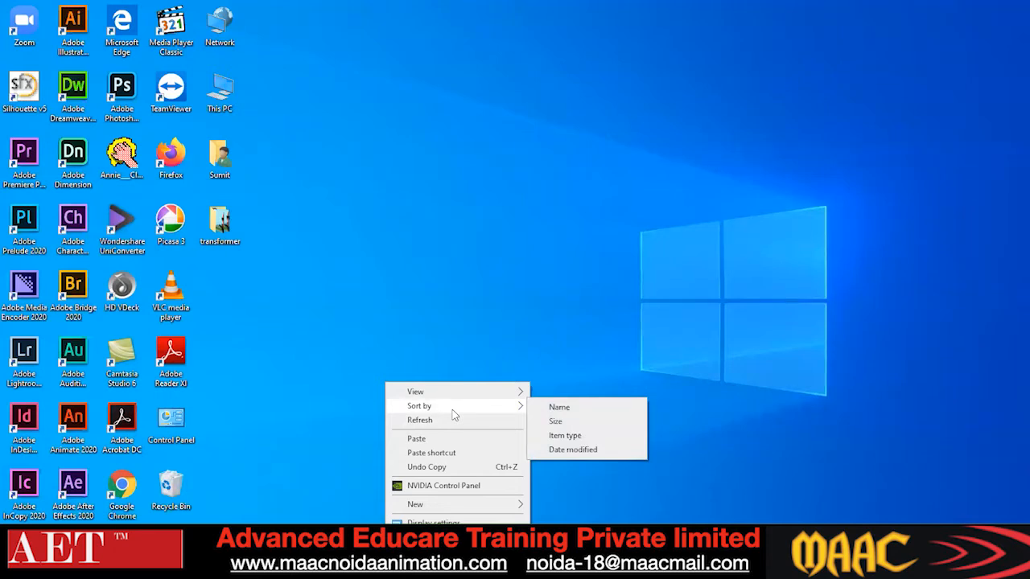
{"action": "left_click", "coordinate": [310, 430]}
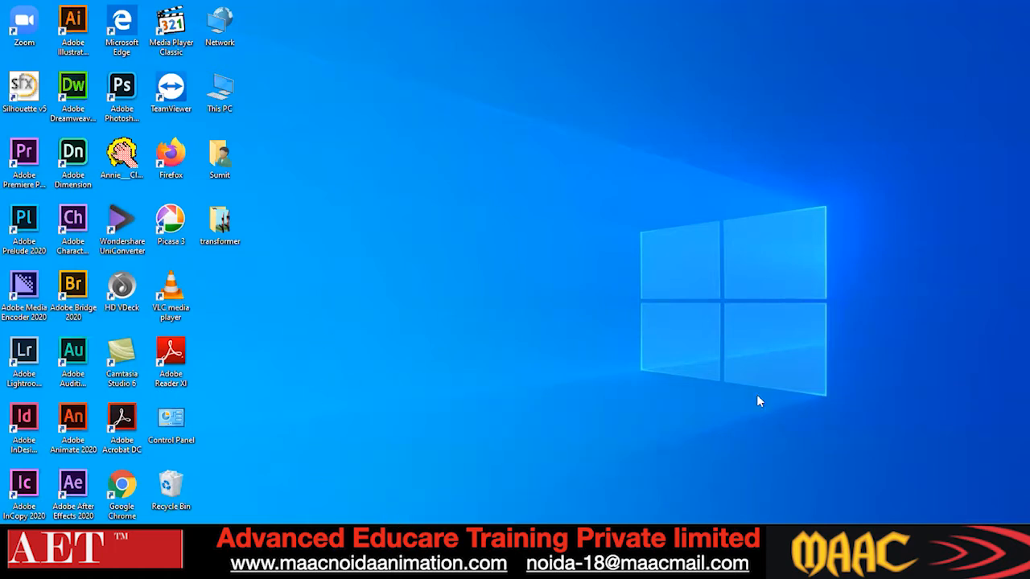
{"action": "mouse_move", "coordinate": [363, 567]}
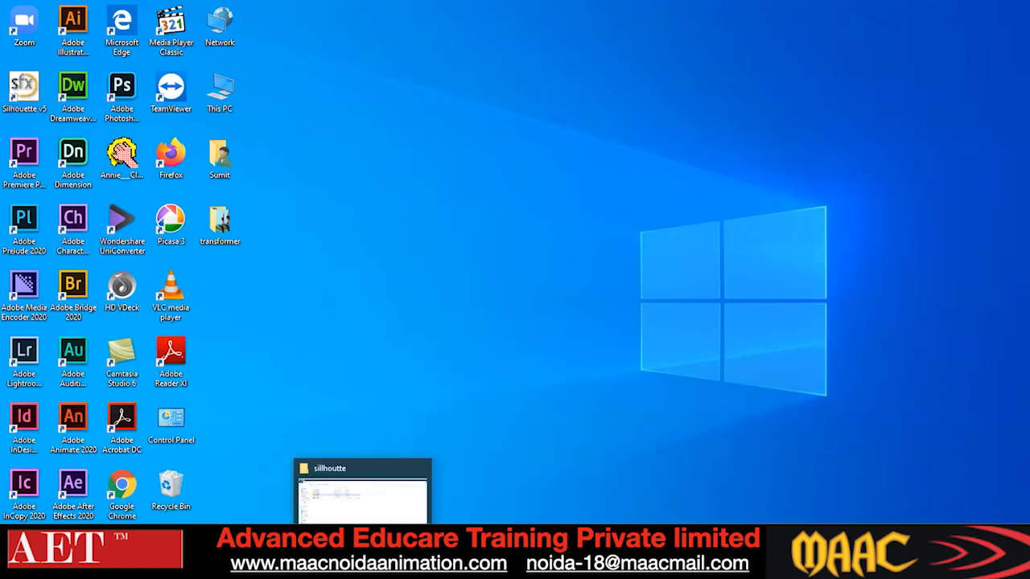
{"action": "left_click", "coordinate": [363, 566]}
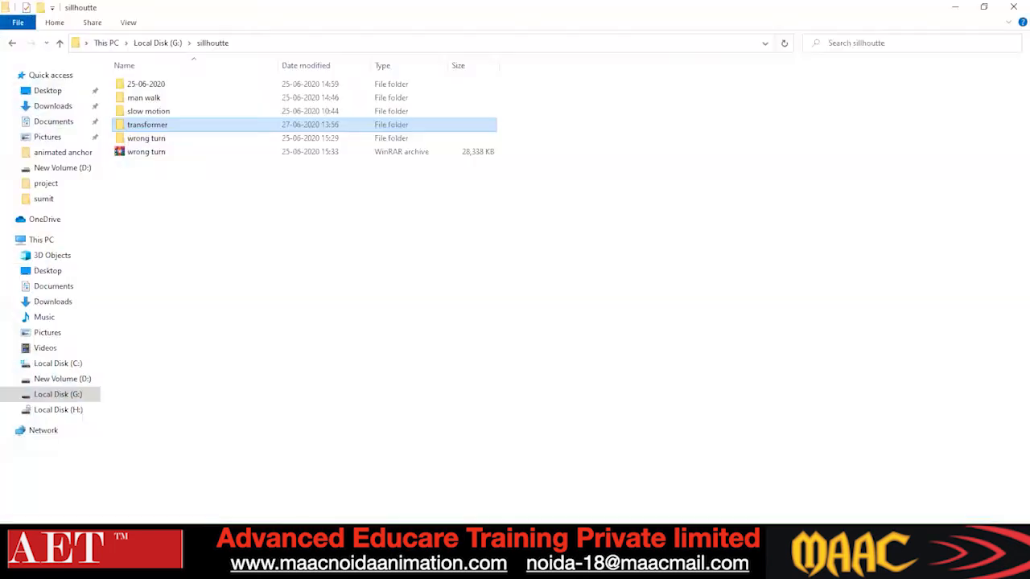
{"action": "left_click", "coordinate": [363, 566]}
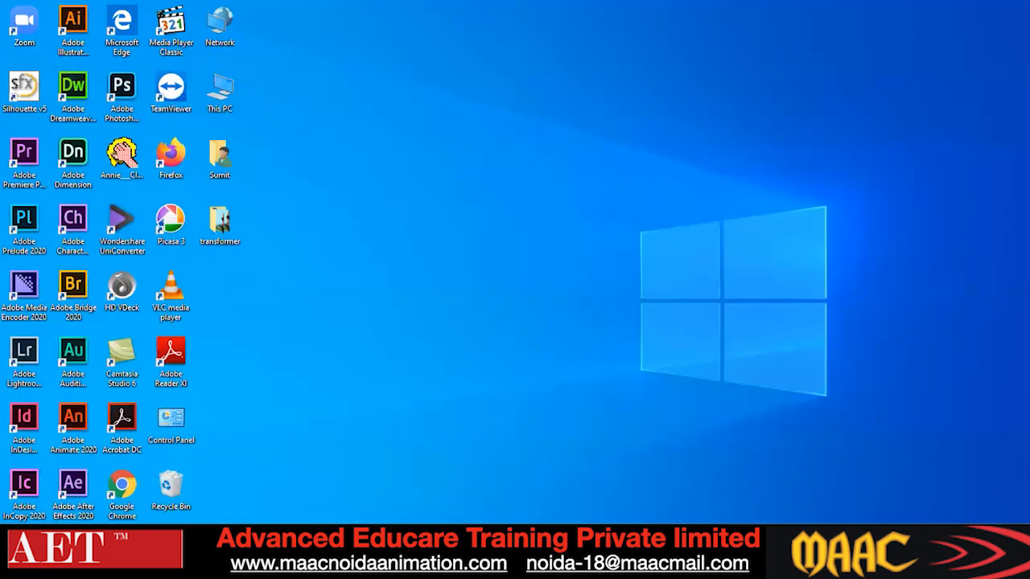
{"action": "left_click", "coordinate": [363, 566]}
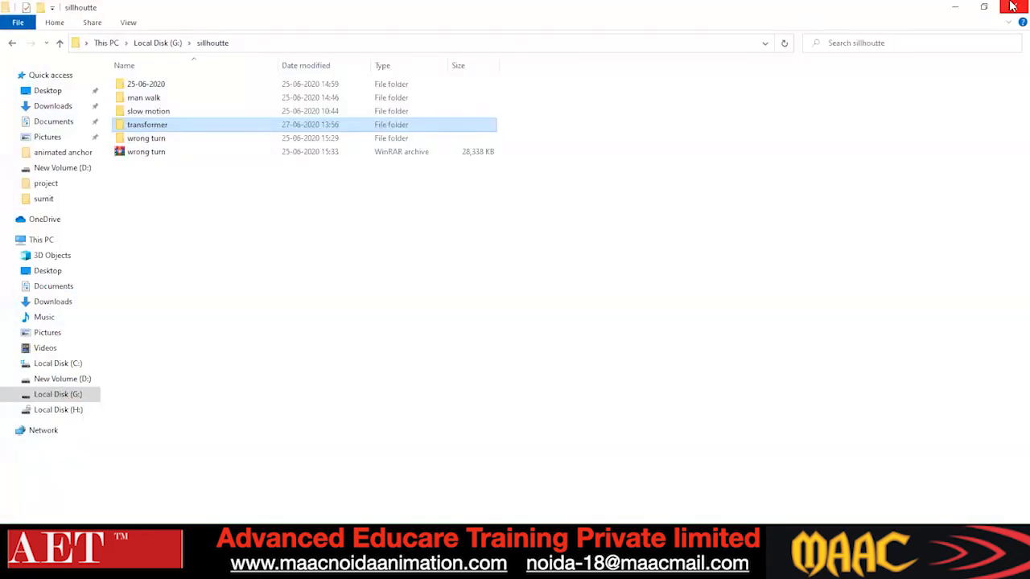
{"action": "left_click", "coordinate": [955, 6]}
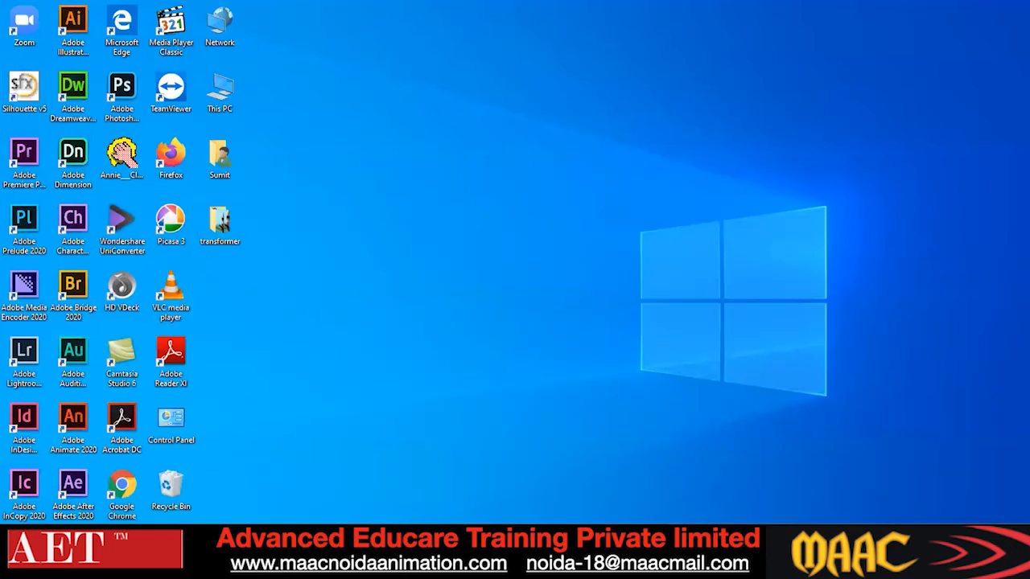
- Launch Silhouette v5, start a new project and browse for its location to G:\sillhoutte\transformer
{"action": "double_click", "coordinate": [11, 82]}
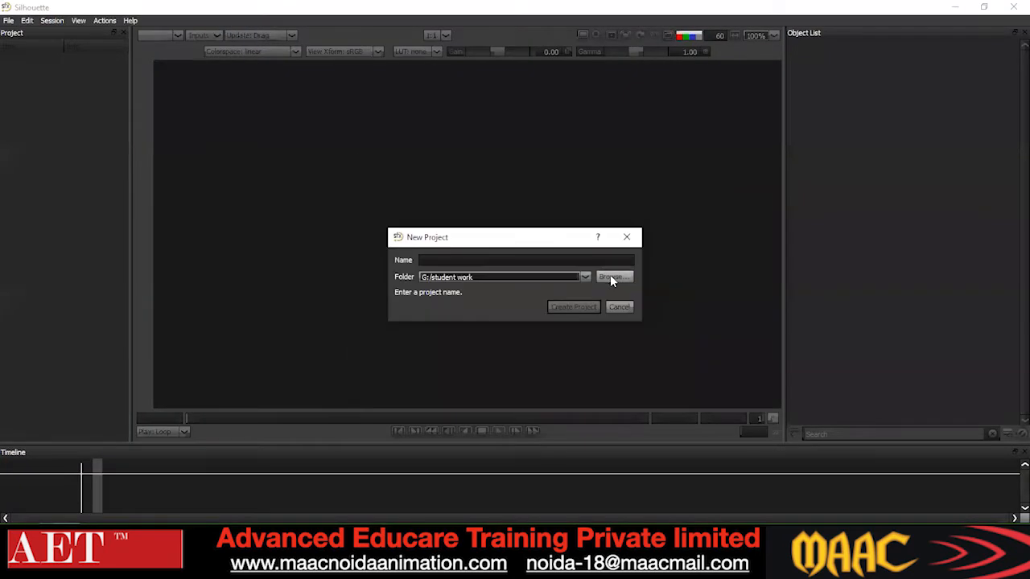
{"action": "left_click", "coordinate": [615, 278]}
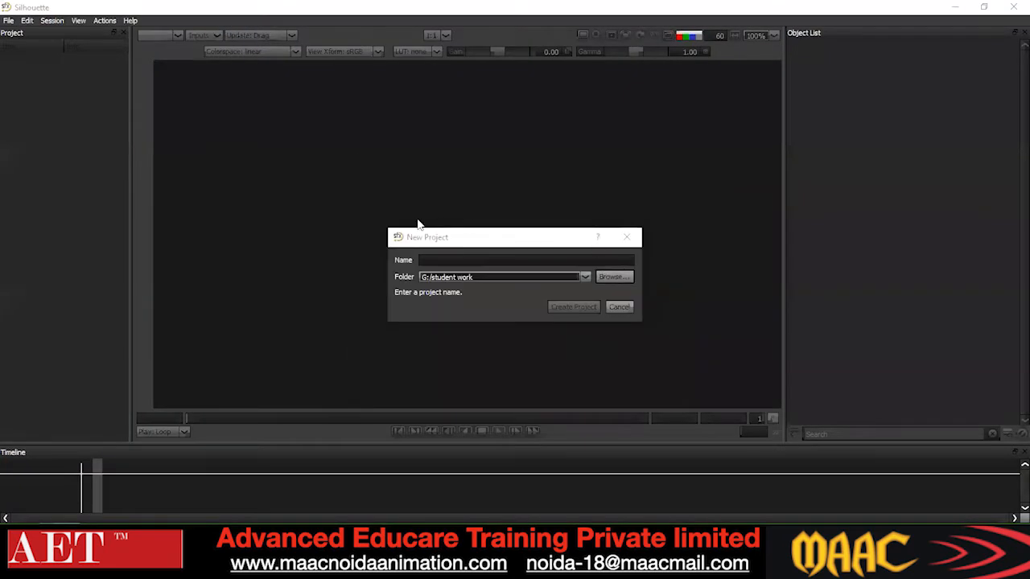
{"action": "left_click", "coordinate": [355, 196]}
{"action": "double_click", "coordinate": [406, 242]}
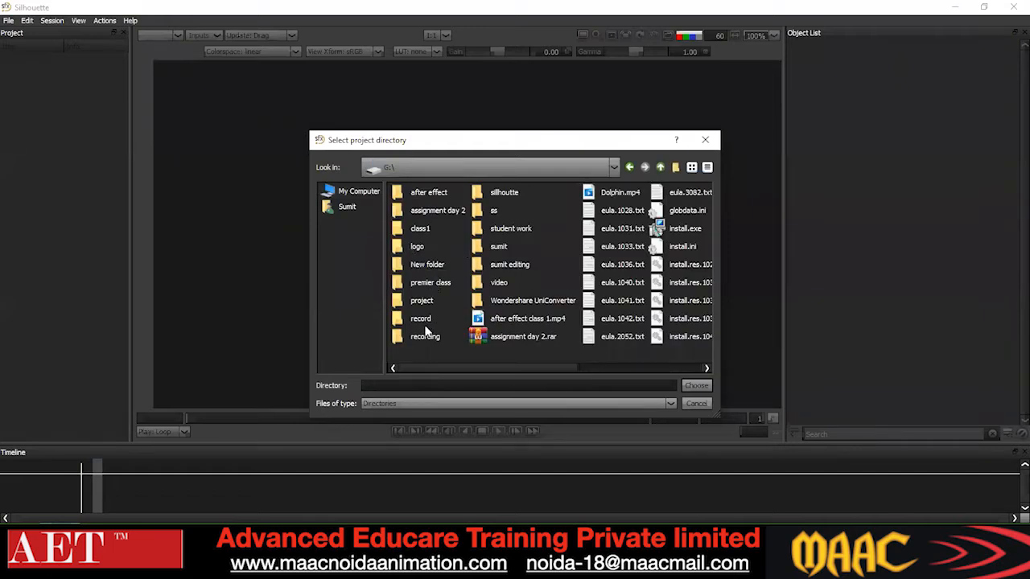
{"action": "double_click", "coordinate": [505, 196]}
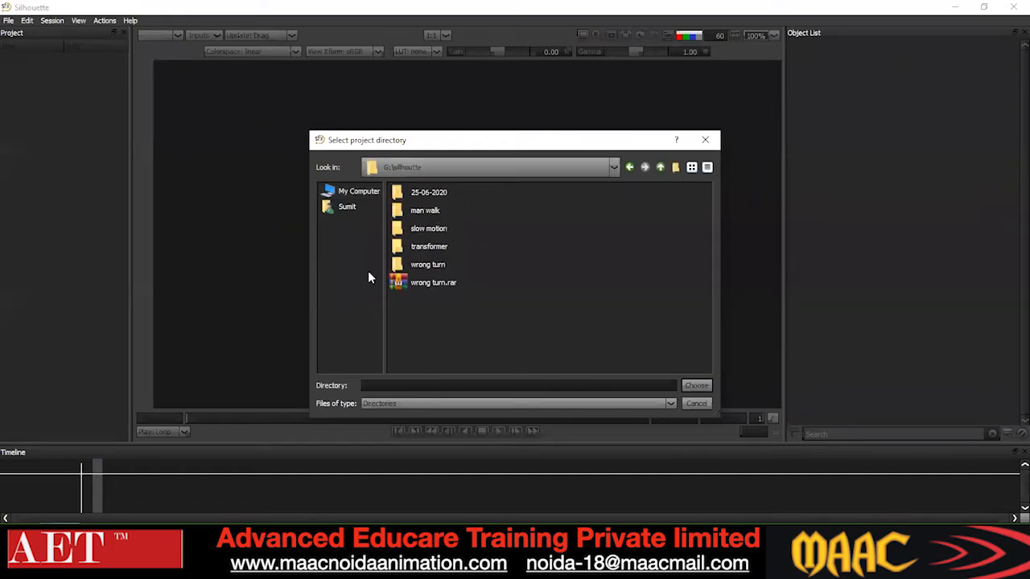
{"action": "double_click", "coordinate": [416, 247]}
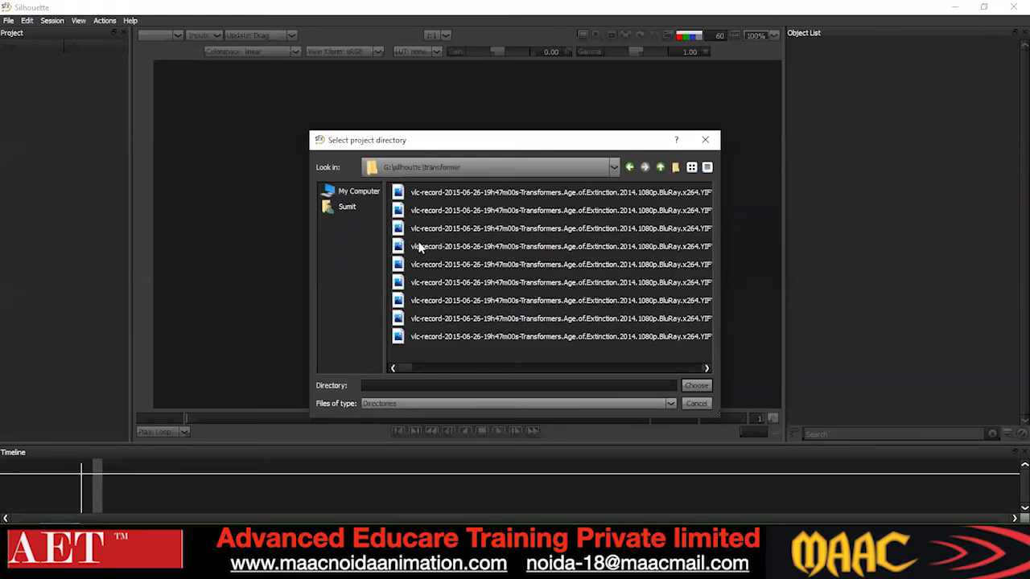
- Add a folder named sfx inside transformer, choose it as the location, and create the project as 001
{"action": "left_click", "coordinate": [679, 166]}
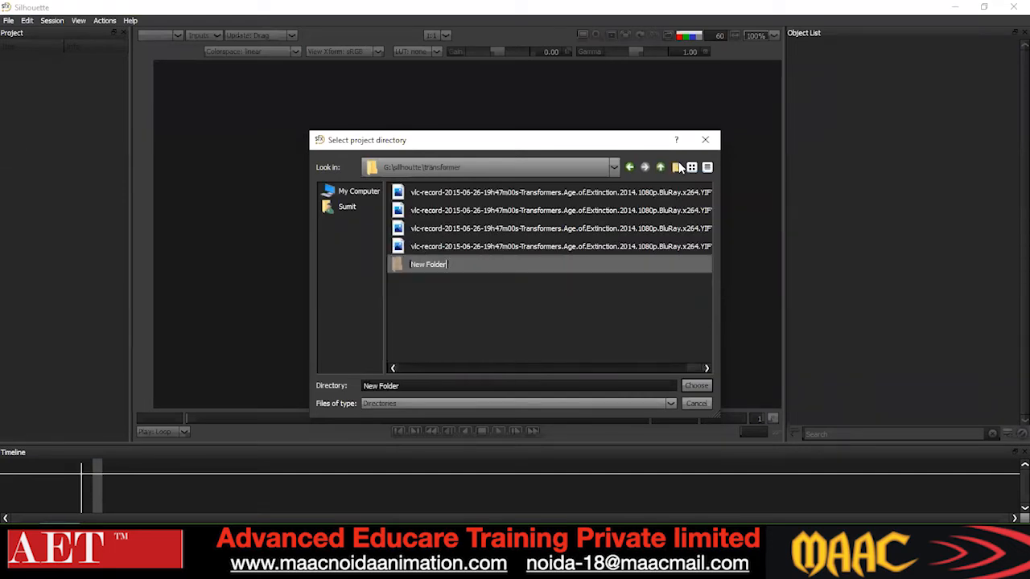
{"action": "type", "text": "sfx"}
{"action": "left_click", "coordinate": [692, 388]}
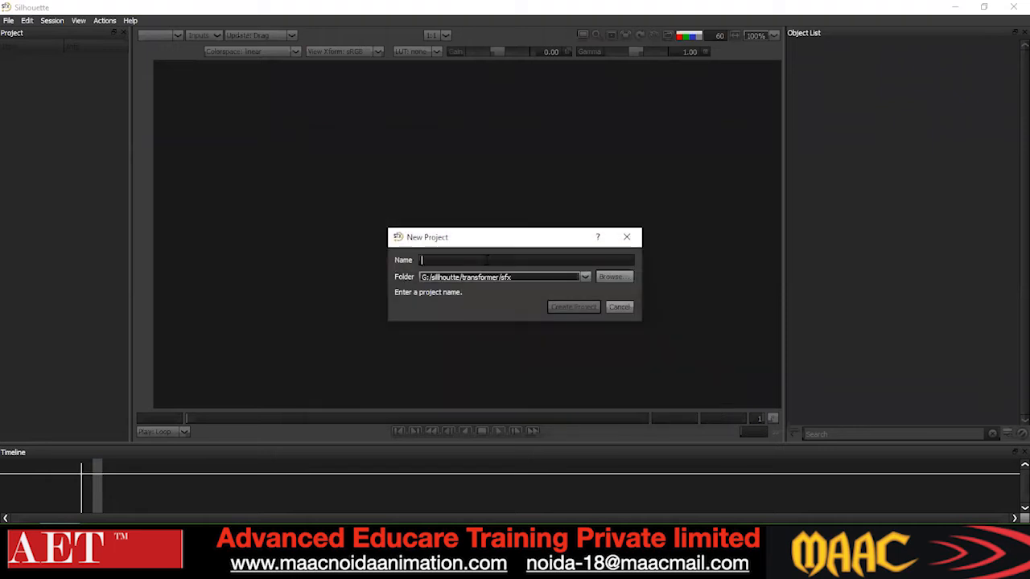
{"action": "type", "text": "001"}
{"action": "key", "text": "Return"}
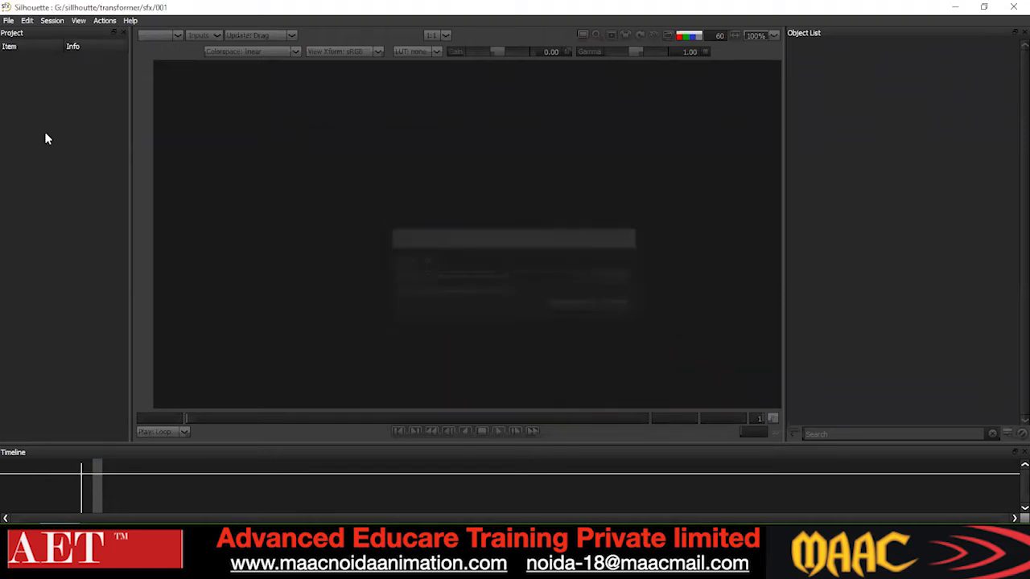
- Start importing media and browse to the footage folder G:\sillhoutte\transformer
{"action": "double_click", "coordinate": [48, 87]}
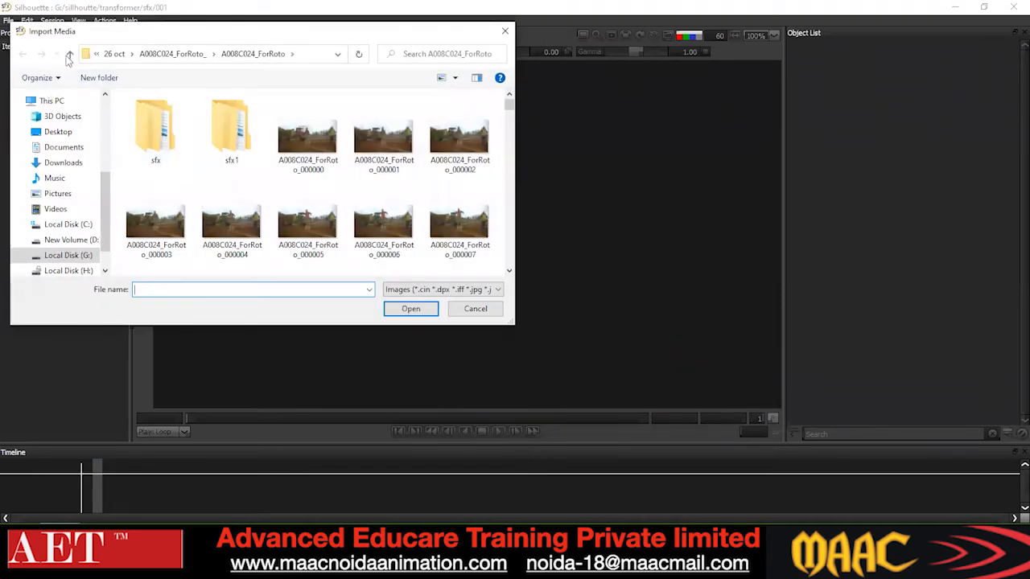
{"action": "left_click", "coordinate": [70, 54]}
{"action": "left_click", "coordinate": [70, 54]}
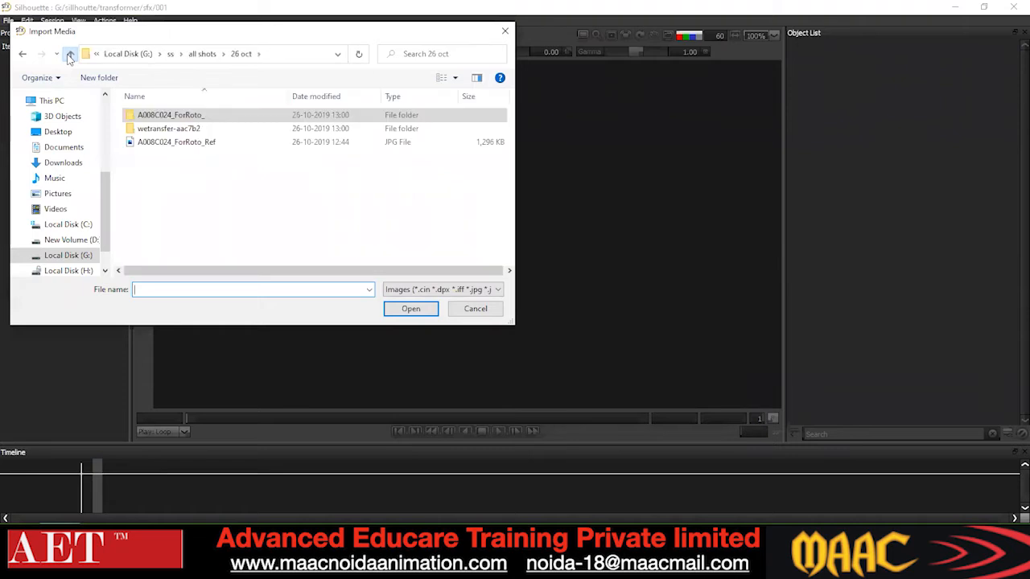
{"action": "left_click", "coordinate": [70, 54]}
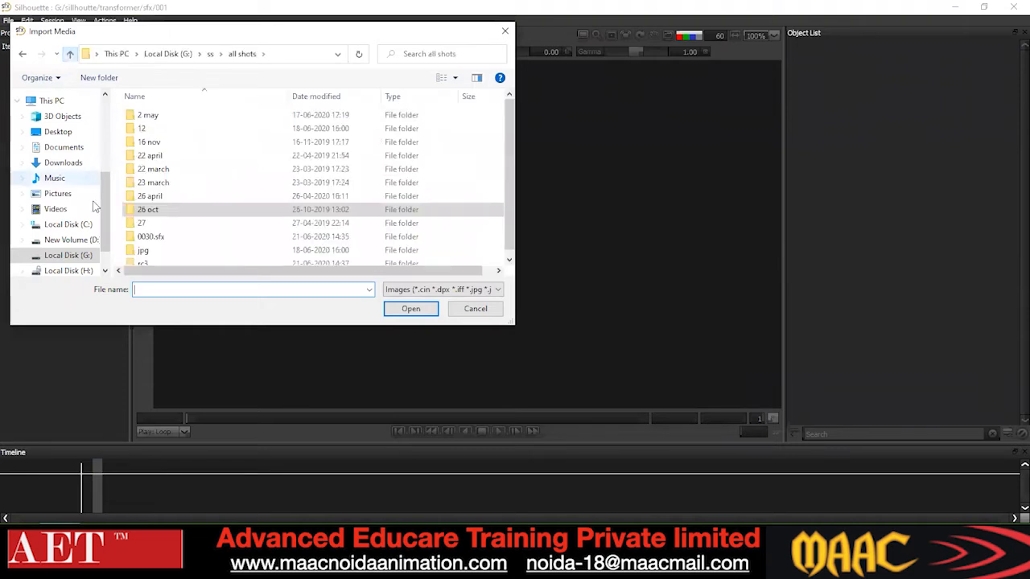
{"action": "left_click_drag", "start_coordinate": [105, 232], "coordinate": [112, 151]}
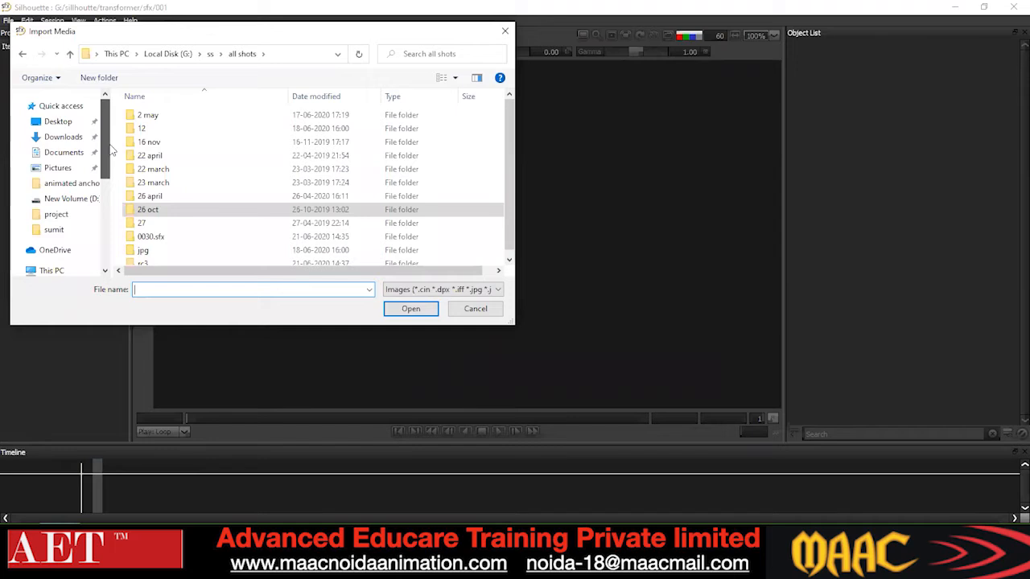
{"action": "left_click_drag", "start_coordinate": [112, 151], "coordinate": [110, 241]}
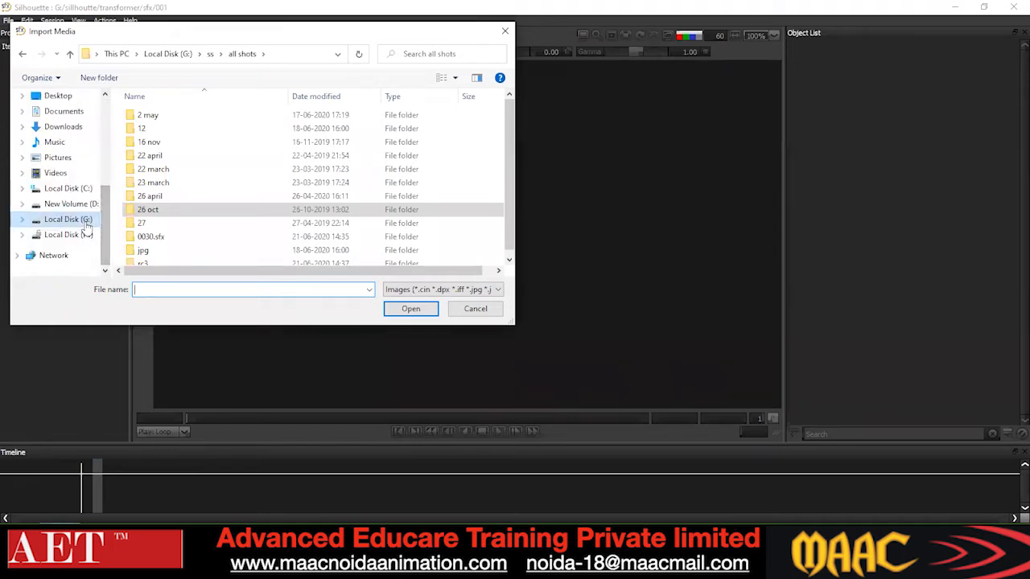
{"action": "left_click", "coordinate": [81, 219]}
{"action": "left_click", "coordinate": [149, 236]}
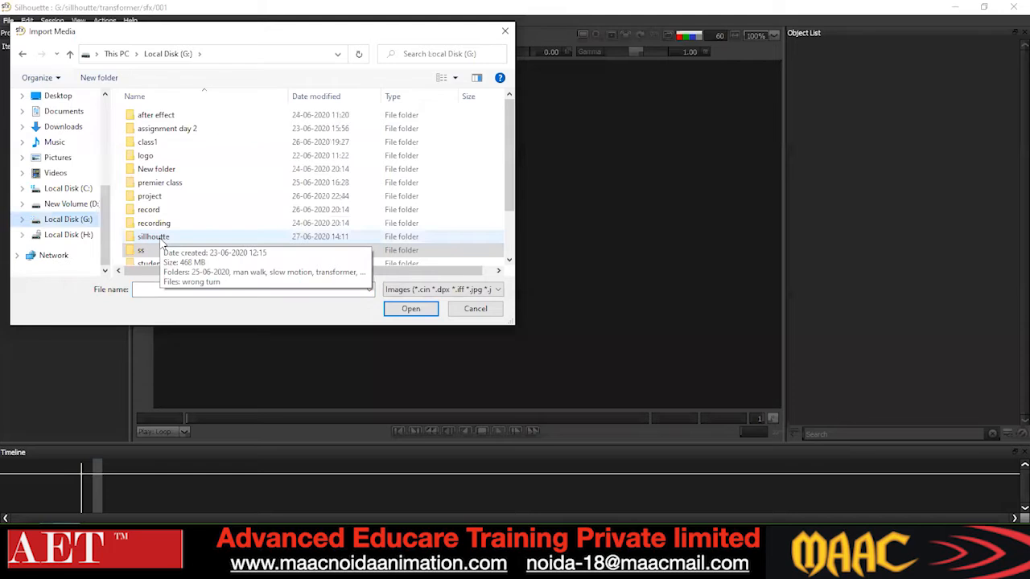
{"action": "double_click", "coordinate": [150, 236]}
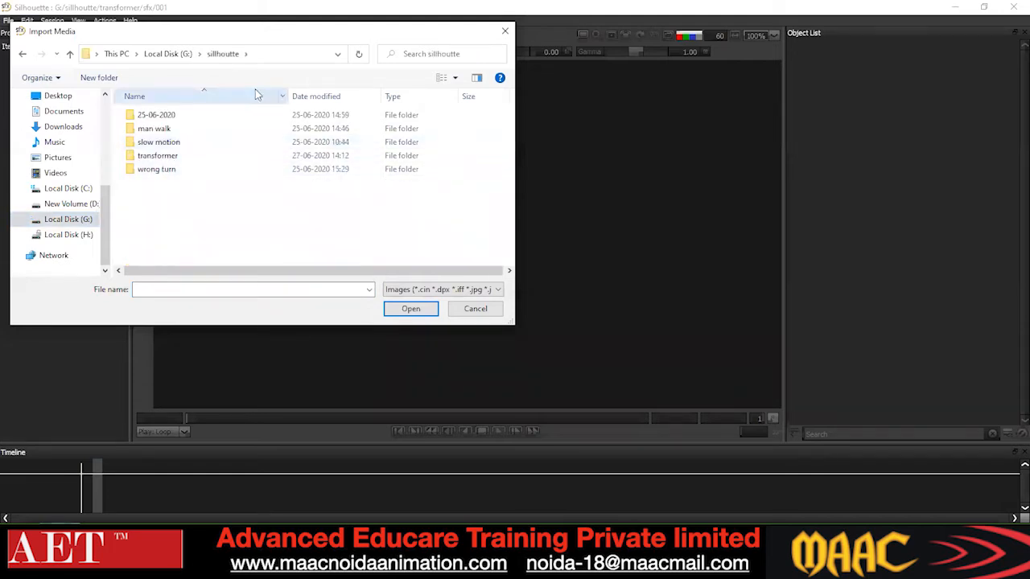
{"action": "double_click", "coordinate": [159, 157]}
- Import the transformer image sequence and create a new session from it with the default settings
{"action": "left_click", "coordinate": [222, 142]}
{"action": "left_click", "coordinate": [403, 314]}
{"action": "key", "text": "ctrl+n"}
{"action": "key", "text": "Return"}
{"action": "scroll", "coordinate": [389, 313], "scroll_direction": "down", "scroll_amount": 5}
{"action": "left_click_drag", "start_coordinate": [389, 313], "coordinate": [469, 254]}
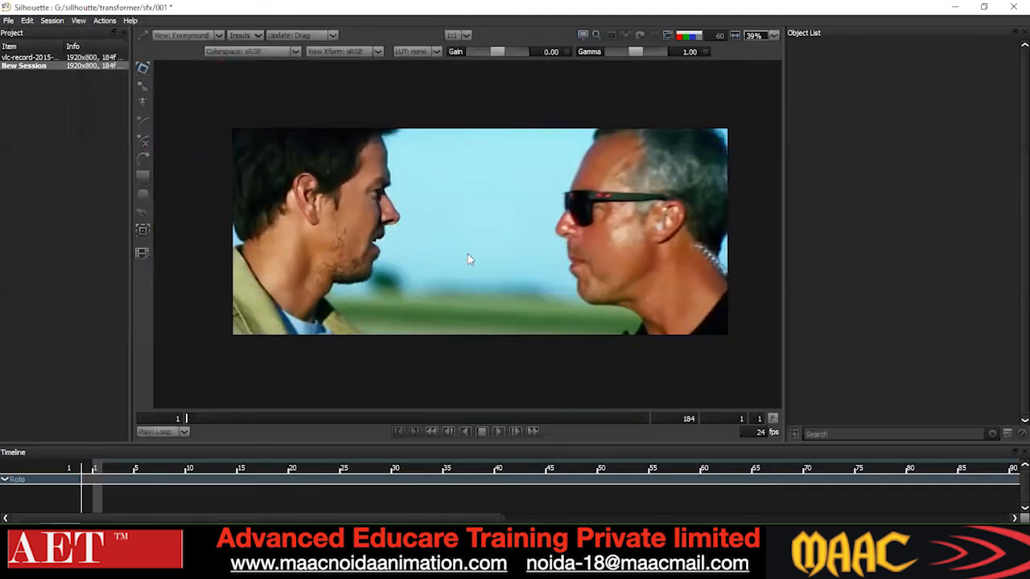
- Play through the footage and set the session's end frame to 30, returning to frame 1
{"action": "key", "text": "space"}
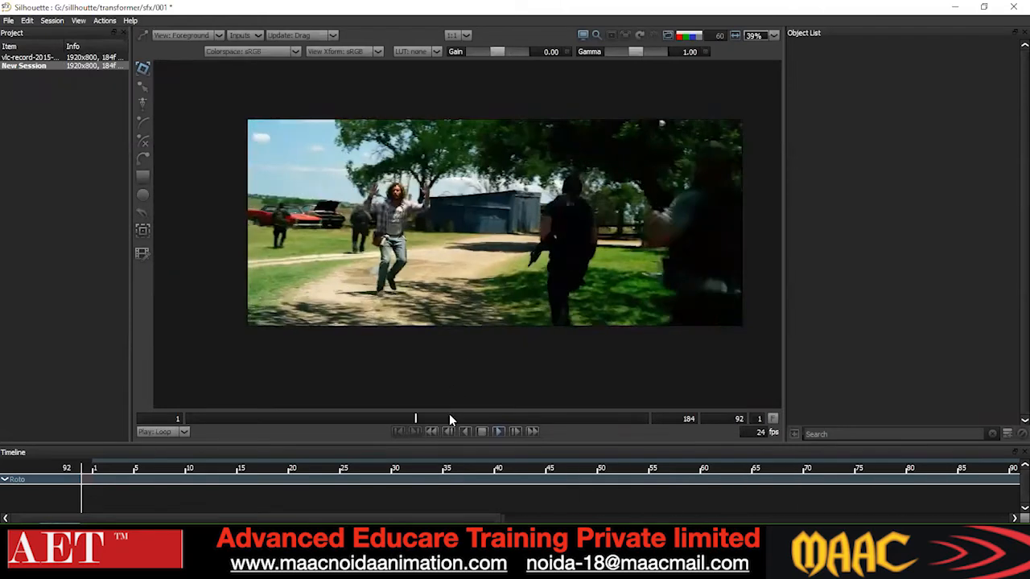
{"action": "left_click_drag", "start_coordinate": [449, 415], "coordinate": [185, 430]}
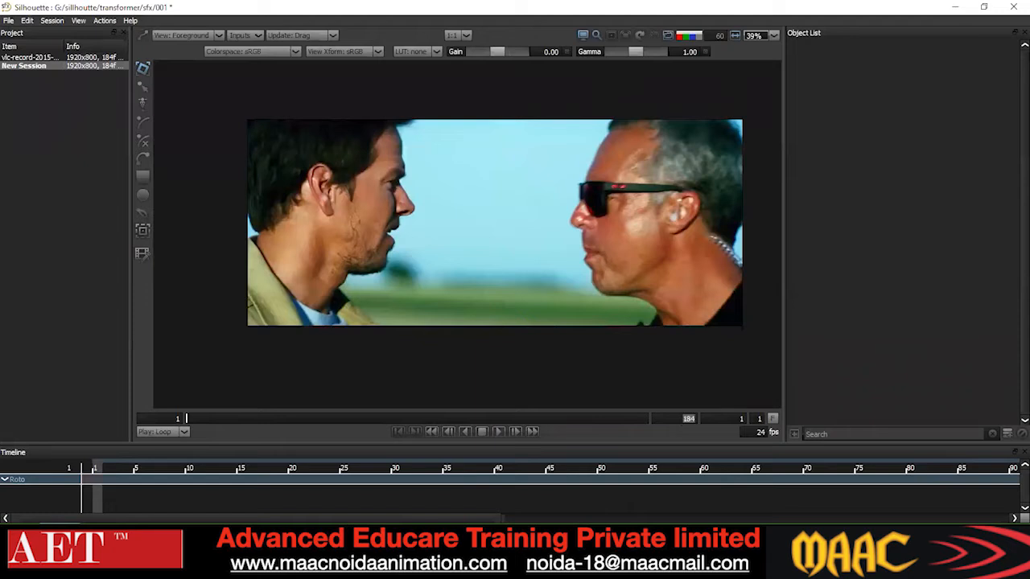
{"action": "type", "text": "30"}
{"action": "key", "text": "Return"}
{"action": "left_click_drag", "start_coordinate": [224, 429], "coordinate": [147, 415]}
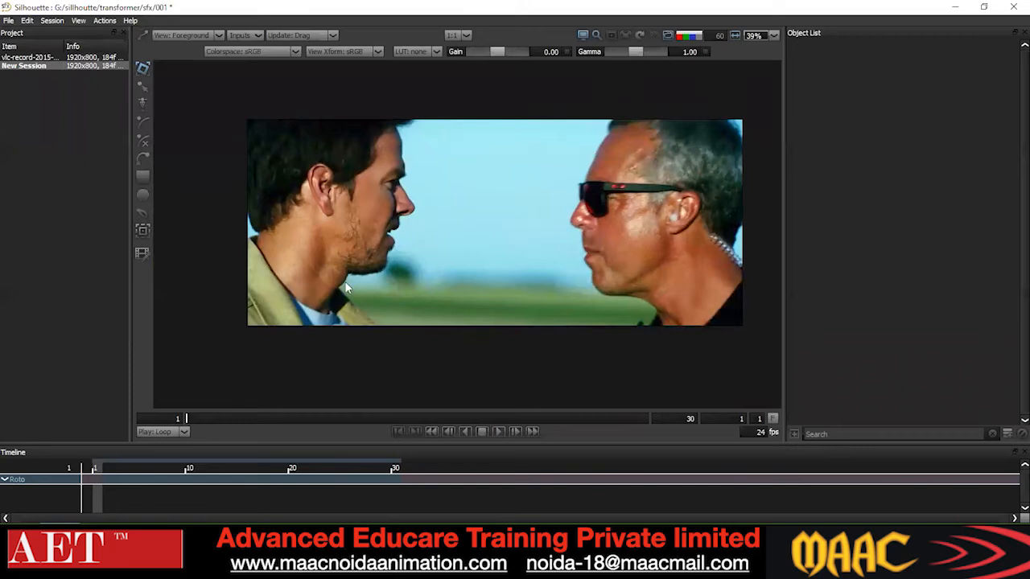
- Save project 001 and save a new version of it as 002 in the same sfx folder
{"action": "left_click", "coordinate": [8, 20]}
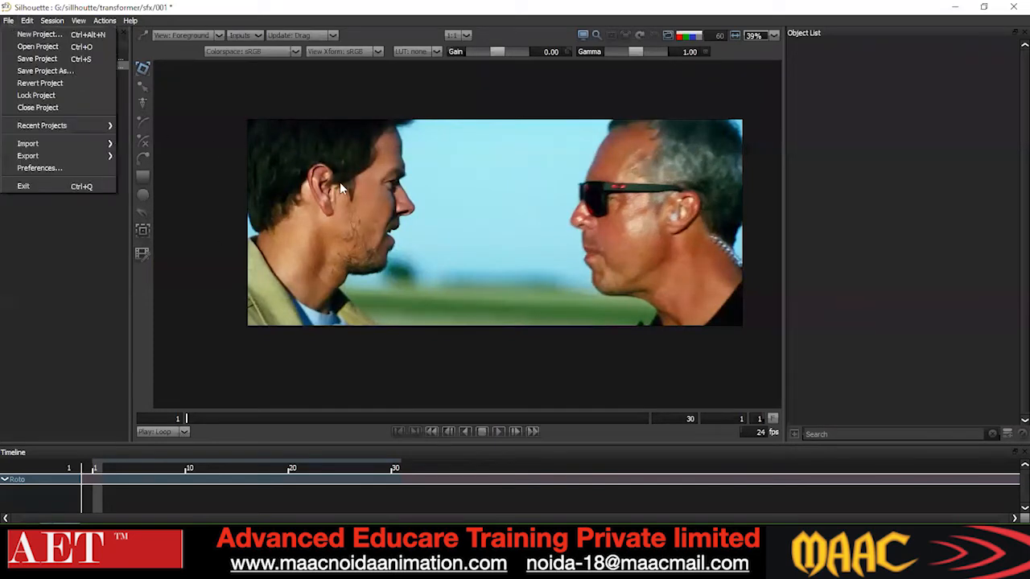
{"action": "left_click", "coordinate": [432, 200]}
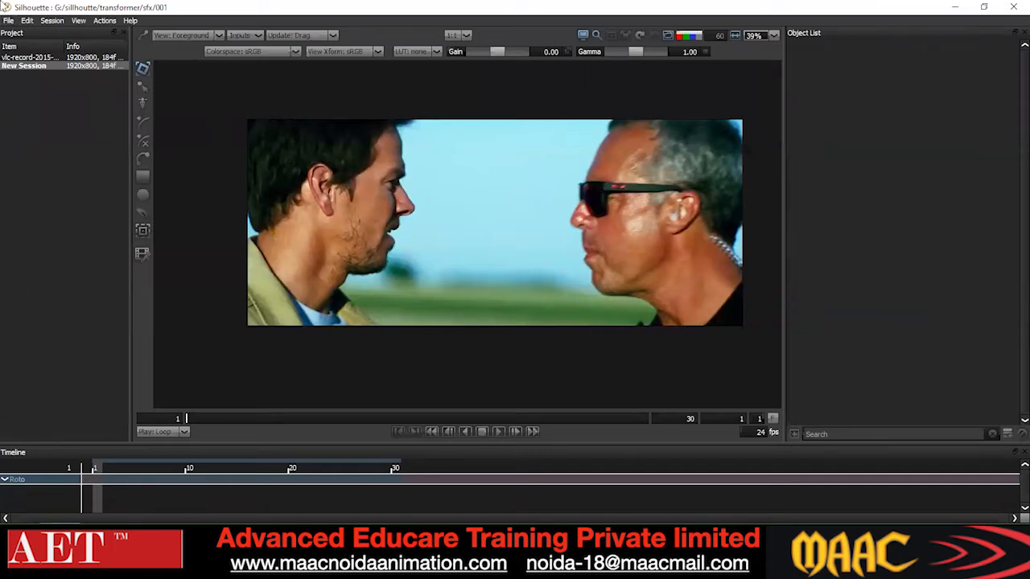
{"action": "left_click", "coordinate": [8, 20]}
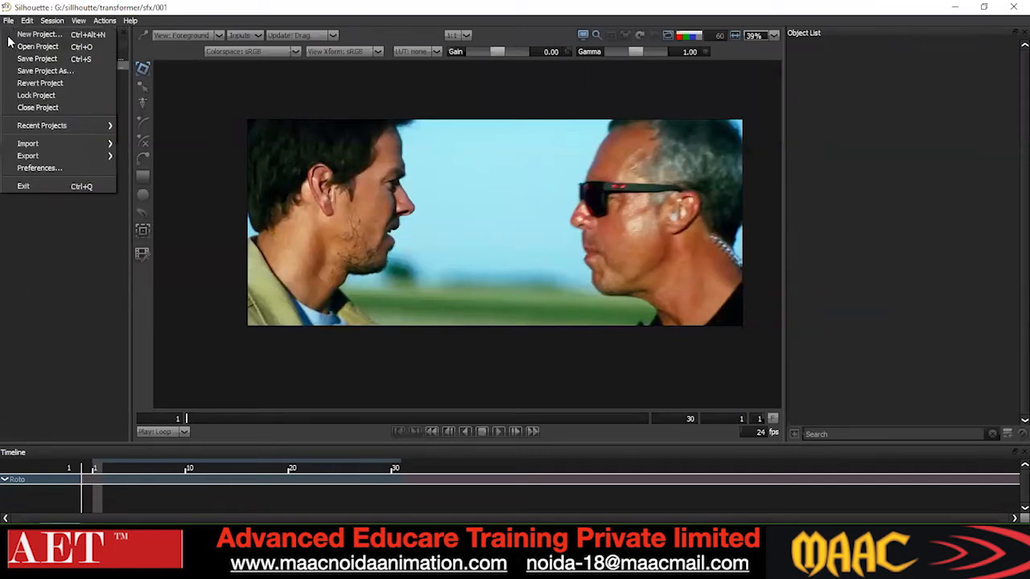
{"action": "left_click", "coordinate": [29, 72]}
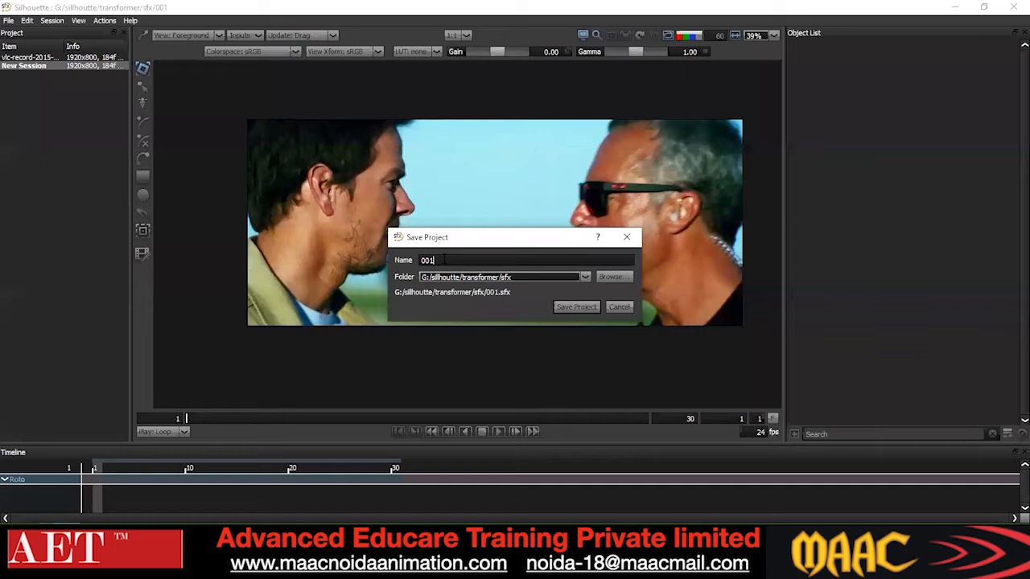
{"action": "key", "text": "BackSpace"}
{"action": "type", "text": "2"}
{"action": "left_click", "coordinate": [578, 309]}
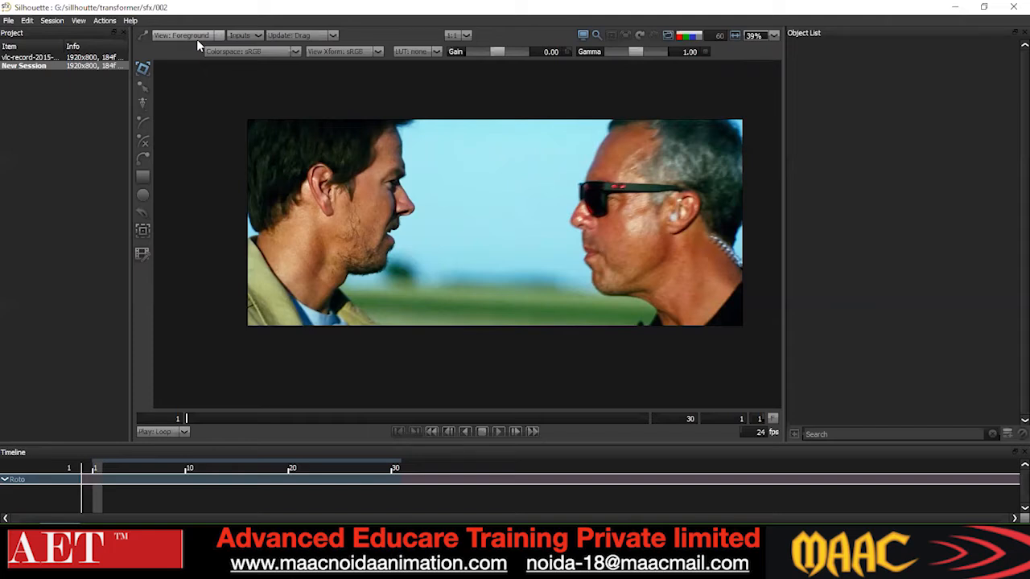
{"action": "left_click", "coordinate": [8, 20]}
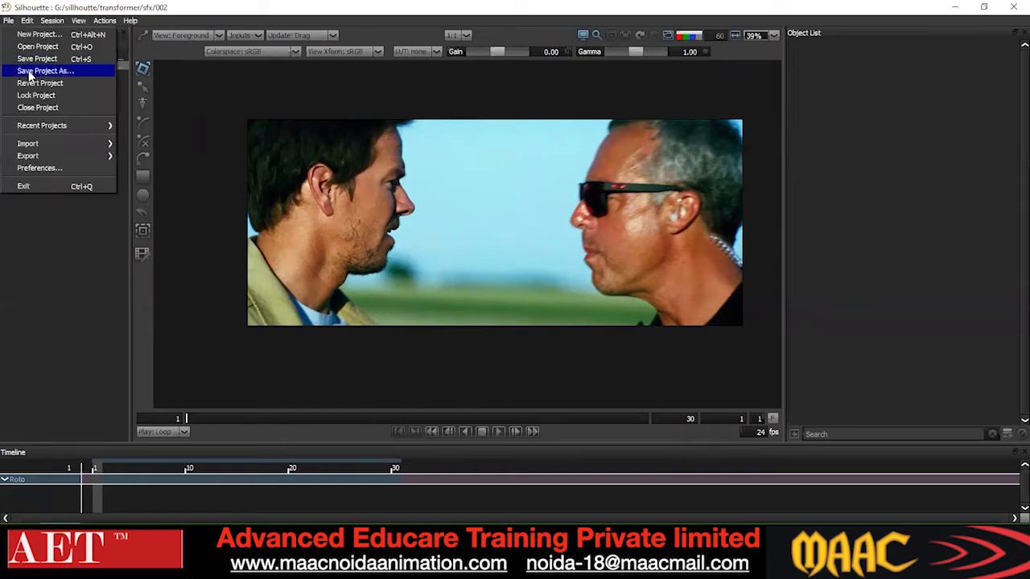
{"action": "left_click", "coordinate": [42, 71]}
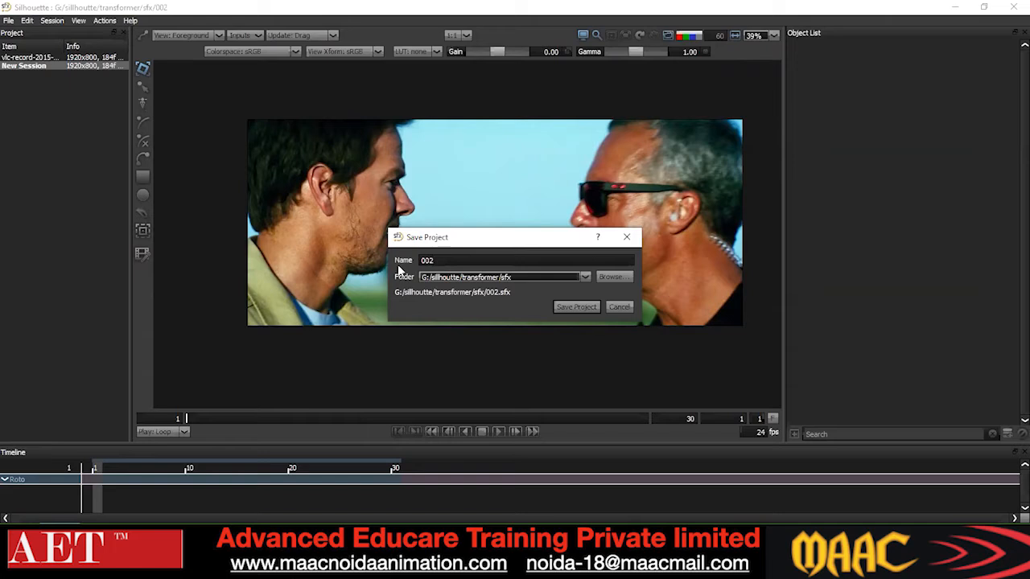
{"action": "left_click", "coordinate": [621, 304]}
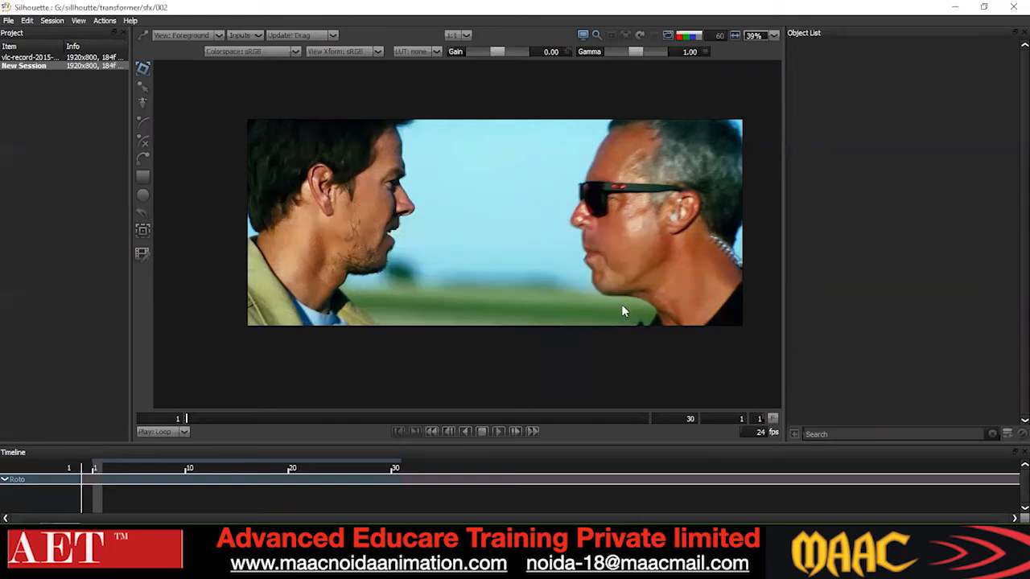
- Close Silhouette, launch Silhouette v5 again and reopen the most recent existing project, 002
{"action": "left_click", "coordinate": [1011, 6]}
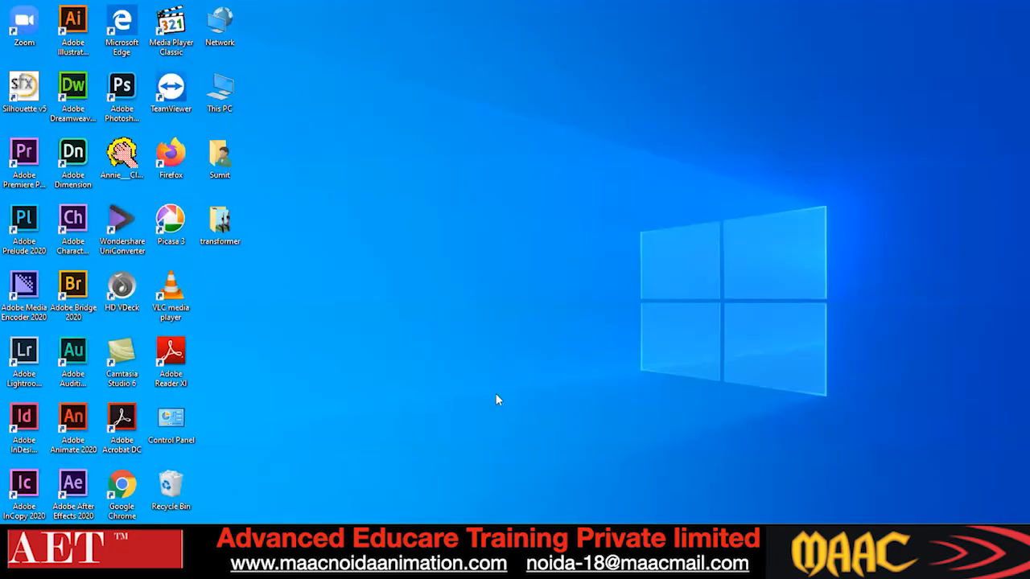
{"action": "double_click", "coordinate": [3, 118]}
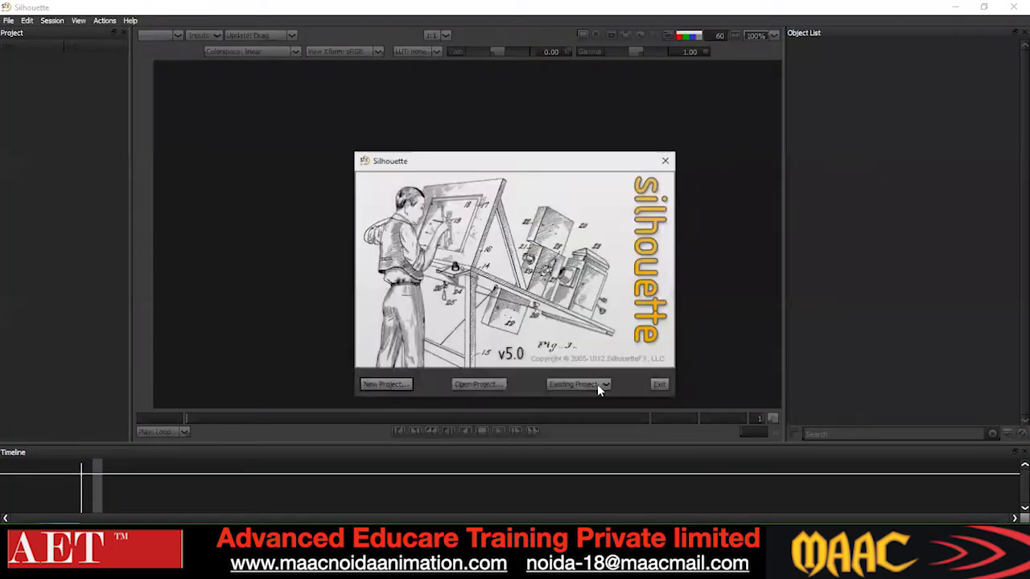
{"action": "left_click", "coordinate": [597, 384]}
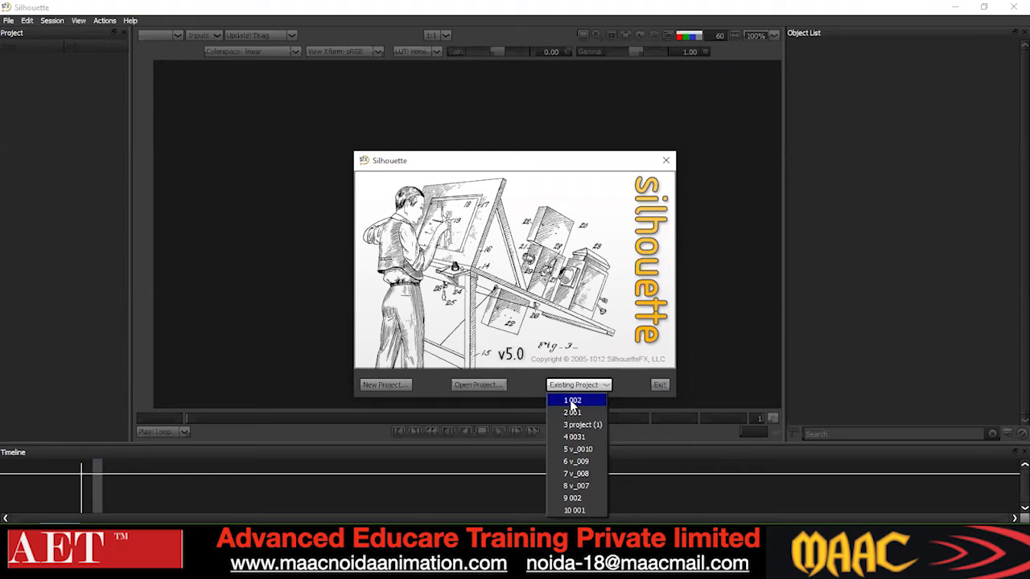
{"action": "left_click", "coordinate": [571, 402]}
{"action": "scroll", "coordinate": [381, 358], "scroll_direction": "down", "scroll_amount": 5}
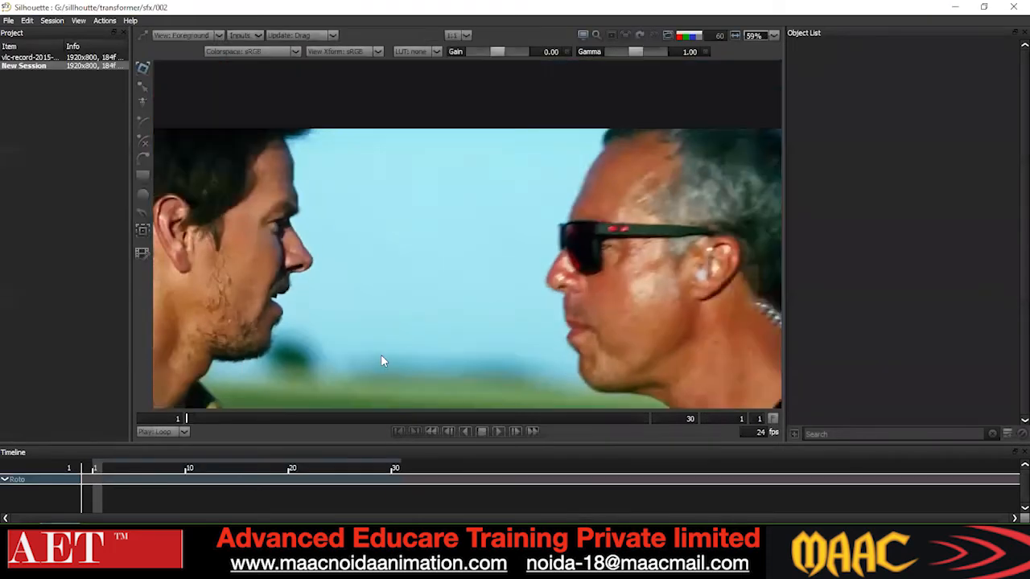
{"action": "scroll", "coordinate": [381, 361], "scroll_direction": "up", "scroll_amount": 3}
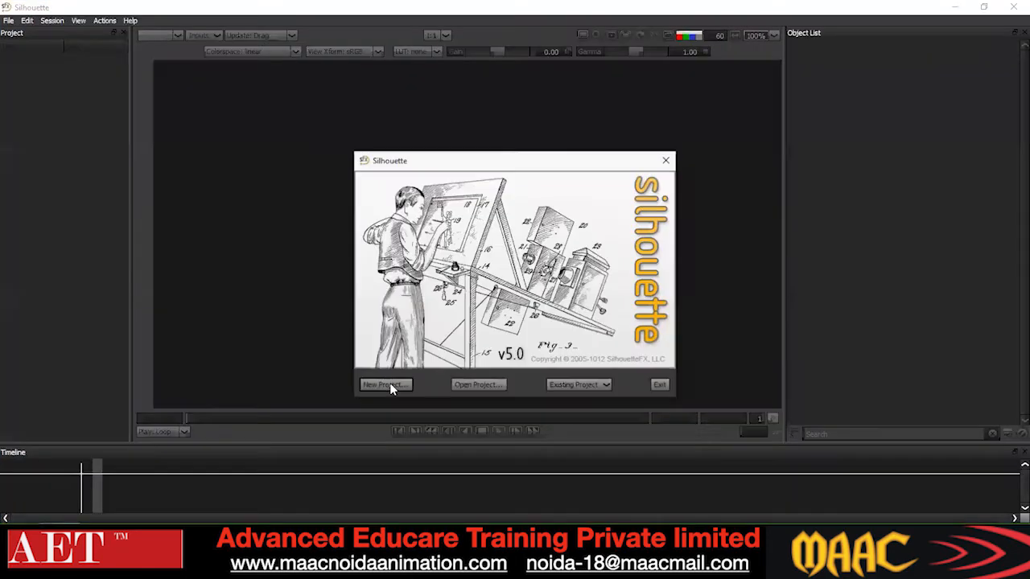
- Start another new project and browse for its location to G:\sillhoutte\transformer\sfx
{"action": "left_click", "coordinate": [386, 384]}
{"action": "left_click", "coordinate": [609, 278]}
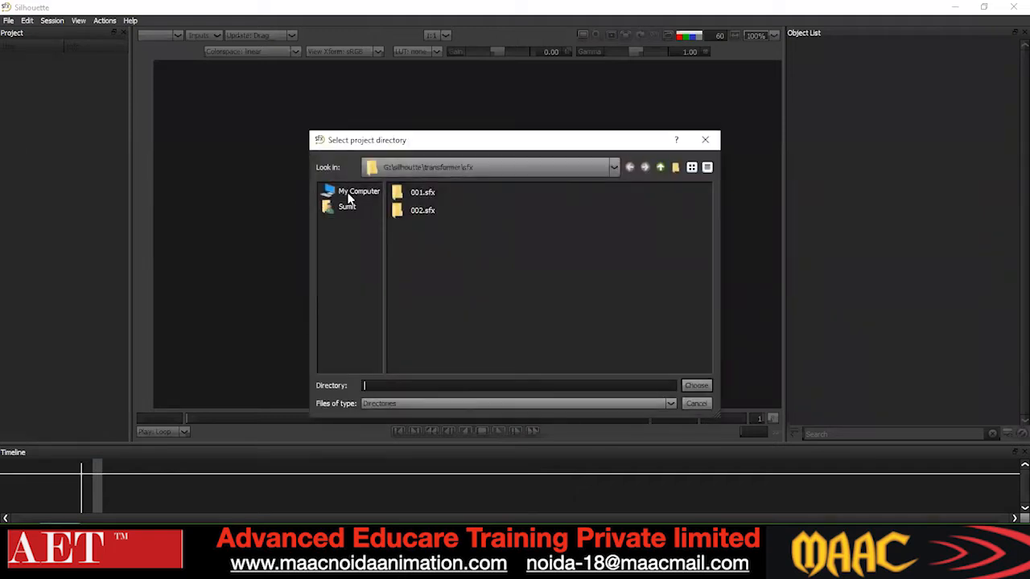
{"action": "left_click", "coordinate": [348, 198]}
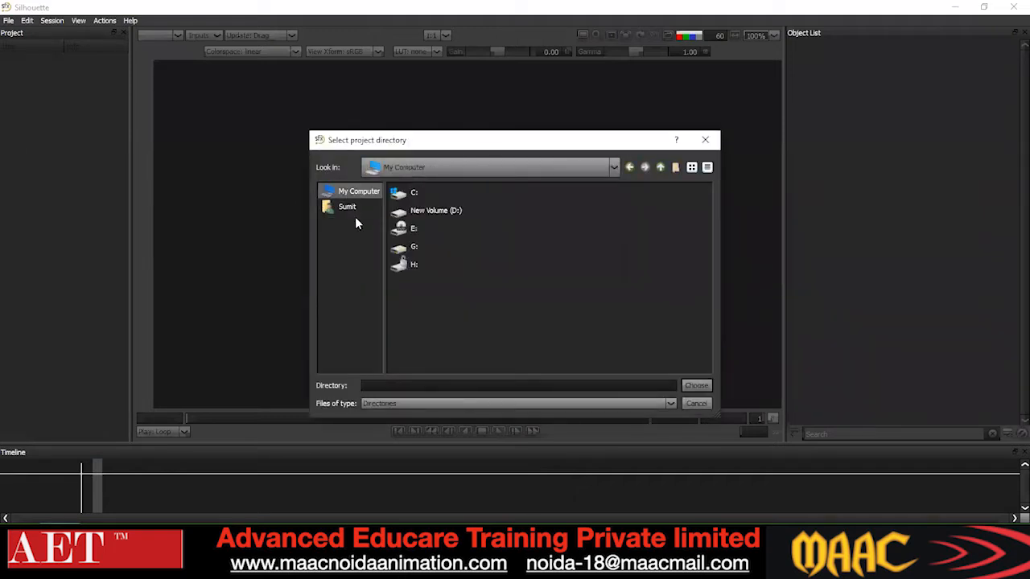
{"action": "double_click", "coordinate": [415, 247]}
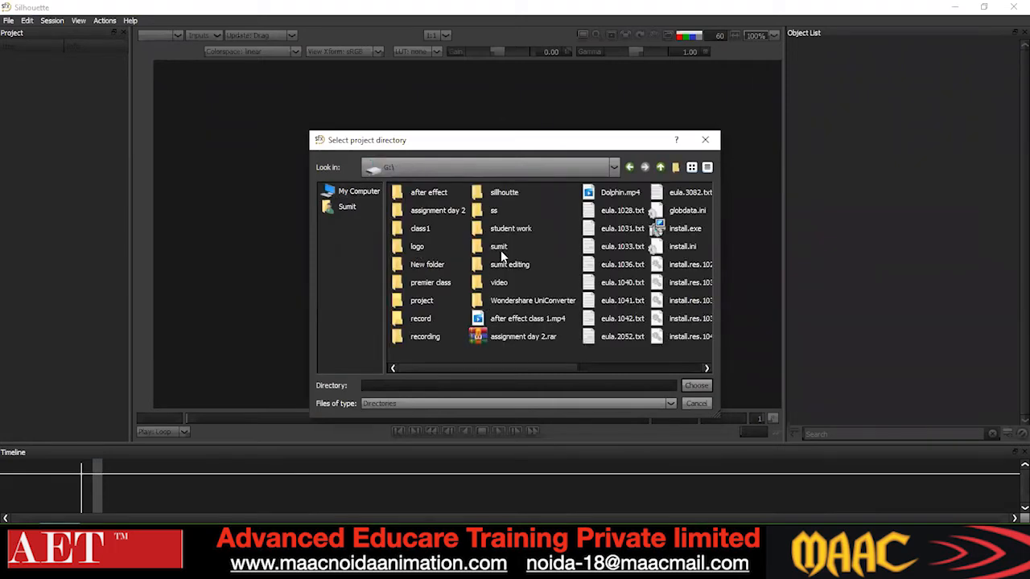
{"action": "double_click", "coordinate": [501, 192]}
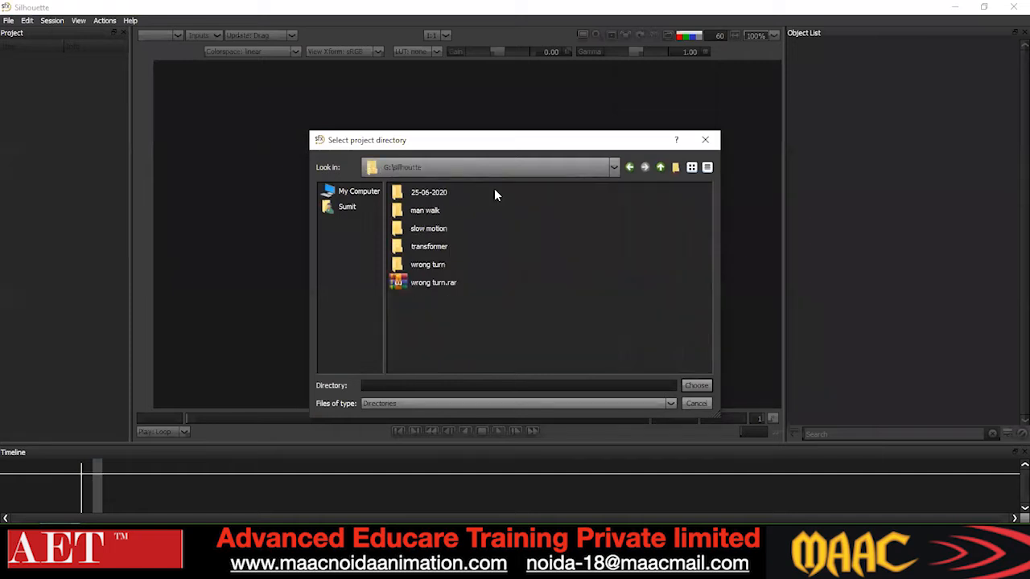
{"action": "double_click", "coordinate": [417, 246]}
{"action": "double_click", "coordinate": [417, 193]}
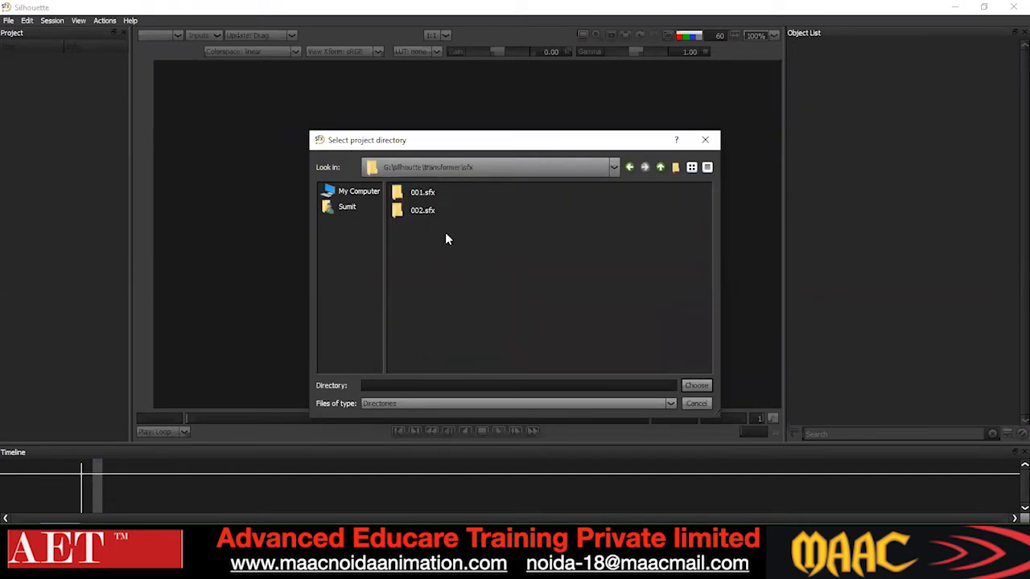
- Choose the 002.sfx folder as the location and create the new project as 002
{"action": "left_click", "coordinate": [424, 212]}
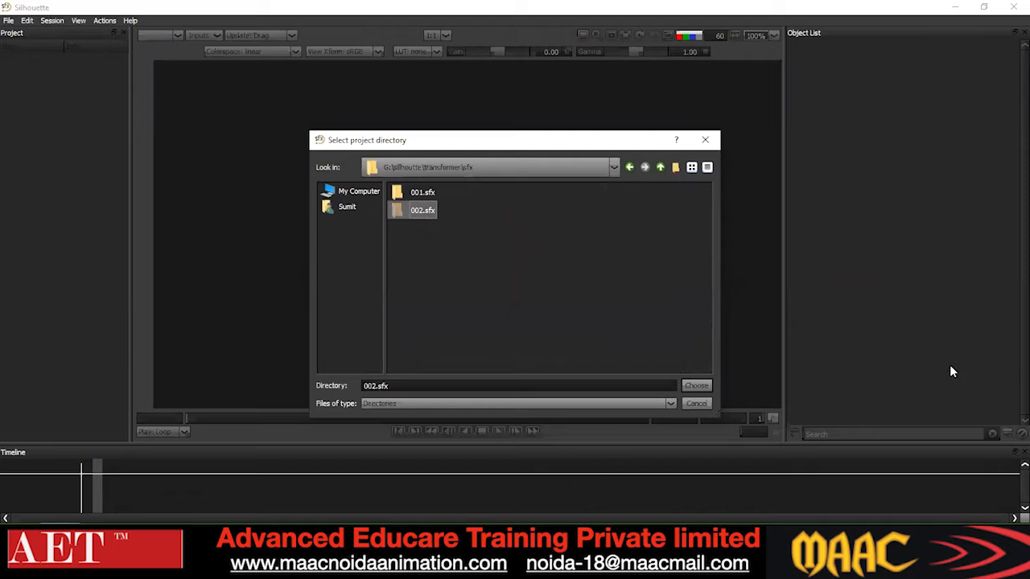
{"action": "left_click", "coordinate": [696, 385]}
{"action": "type", "text": "003"}
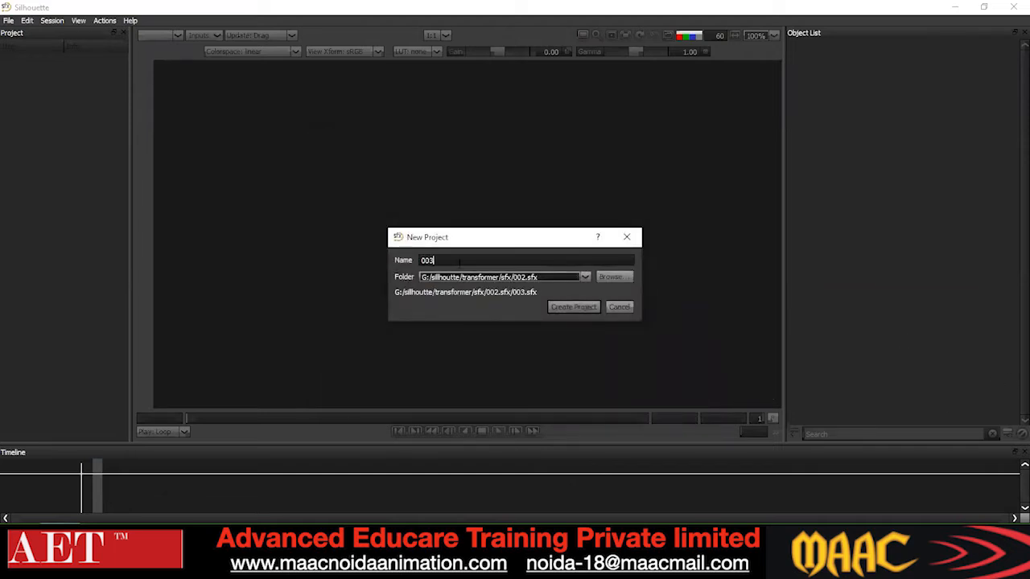
{"action": "key", "text": "BackSpace"}
{"action": "key", "text": "BackSpace"}
{"action": "type", "text": "02"}
{"action": "left_click", "coordinate": [563, 309]}
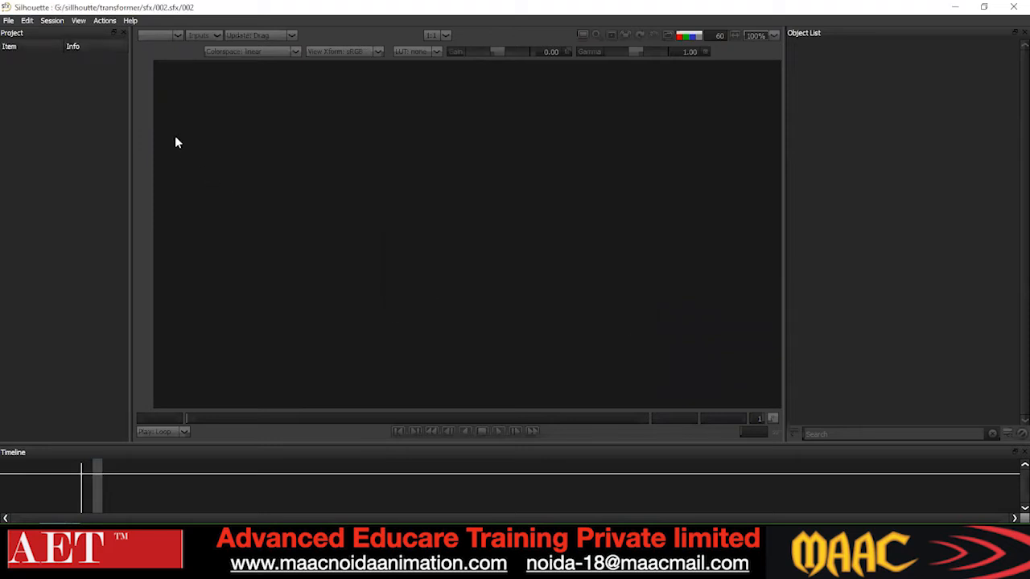
- Close Silhouette and create a new folder inside the transformer footage folder in File Explorer
{"action": "left_click", "coordinate": [1016, 6]}
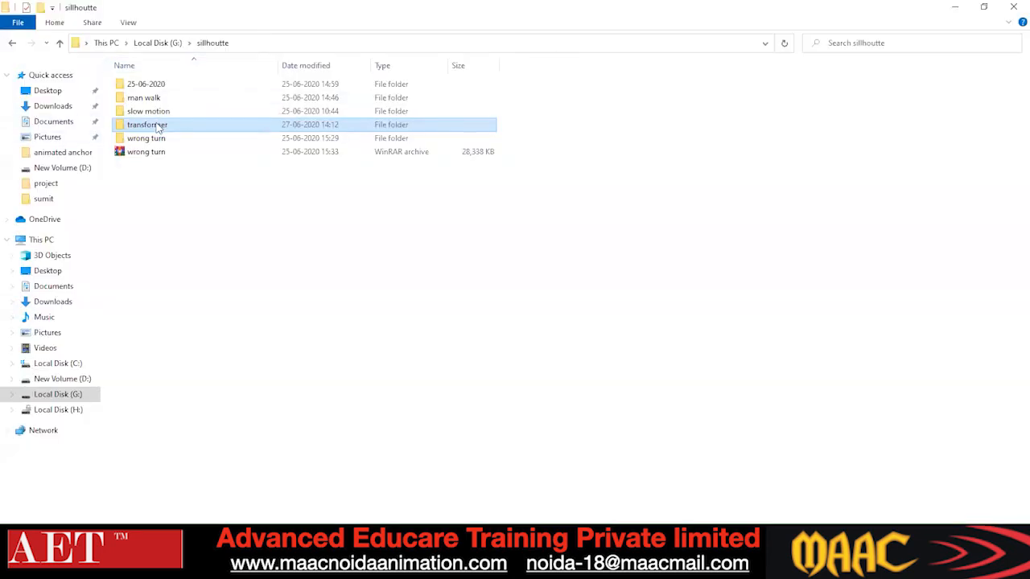
{"action": "double_click", "coordinate": [157, 129]}
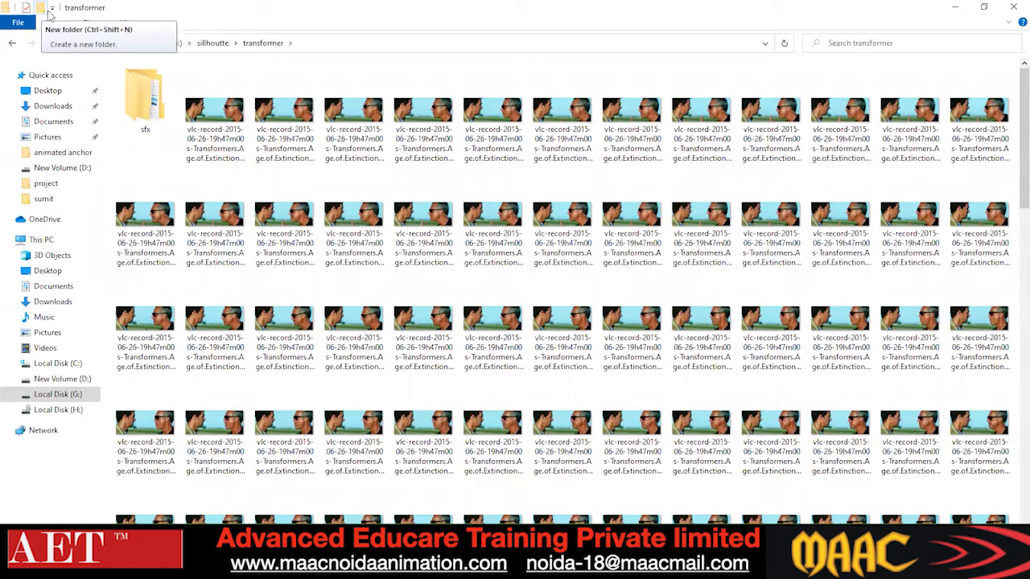
{"action": "left_click", "coordinate": [42, 10]}
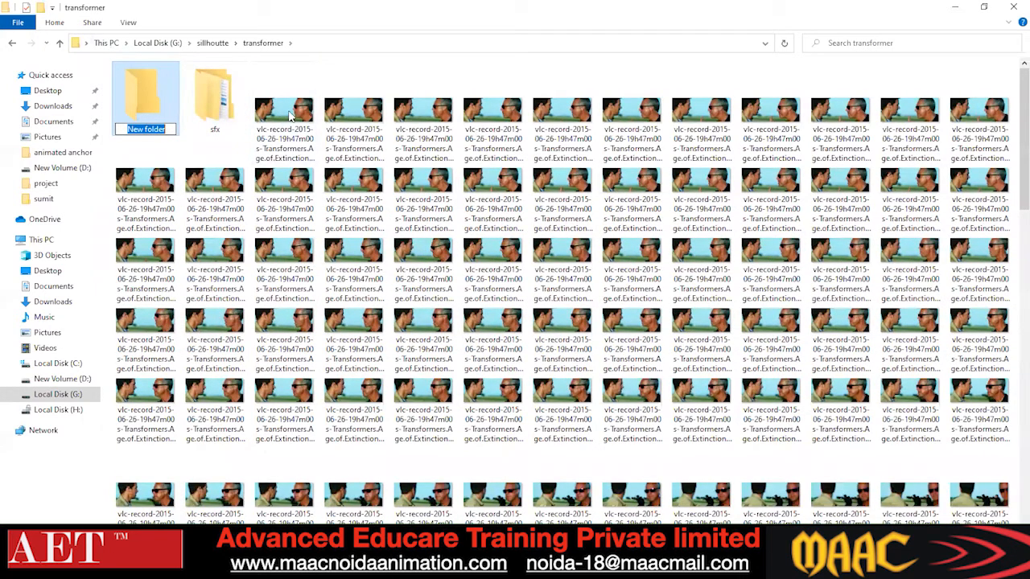
{"action": "left_click", "coordinate": [370, 494]}
- Move all the image-sequence frames in the transformer folder into the new folder and rename it plate
{"action": "scroll", "coordinate": [354, 482], "scroll_direction": "down", "scroll_amount": 2}
{"action": "scroll", "coordinate": [222, 264], "scroll_direction": "down", "scroll_amount": 2}
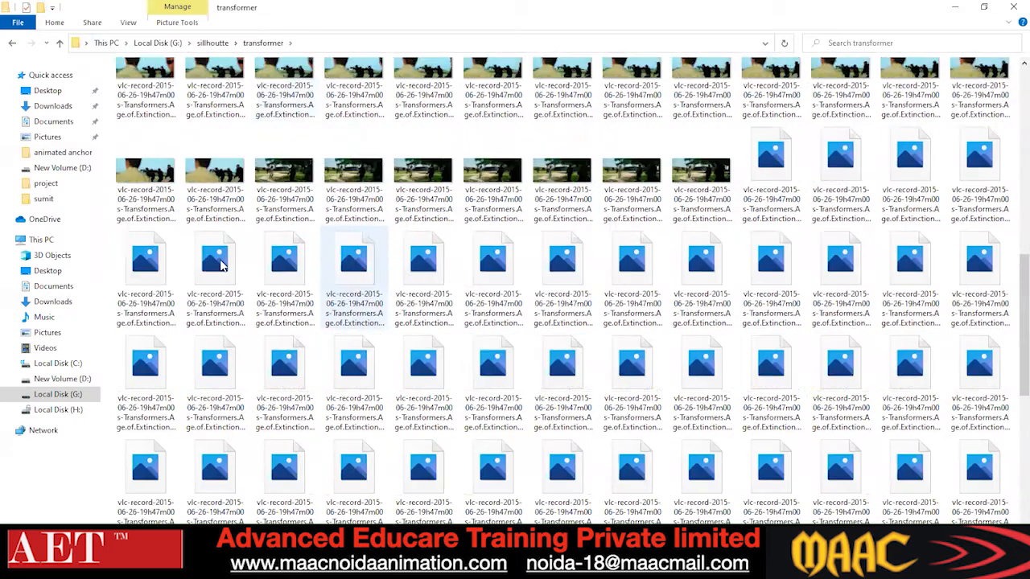
{"action": "key", "text": "ctrl+a"}
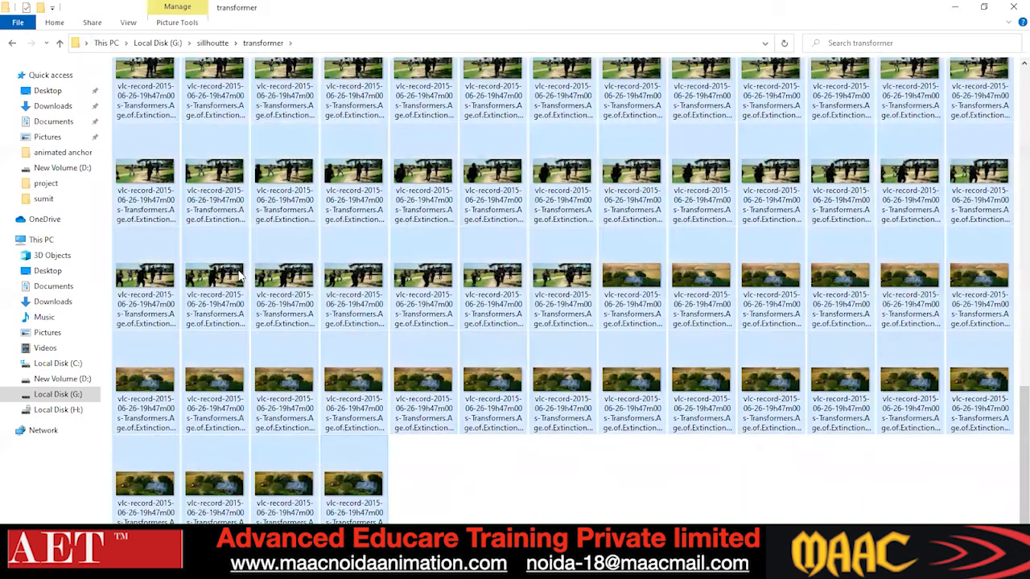
{"action": "scroll", "coordinate": [238, 264], "scroll_direction": "up", "scroll_amount": 3}
{"action": "scroll", "coordinate": [238, 266], "scroll_direction": "up", "scroll_amount": 8}
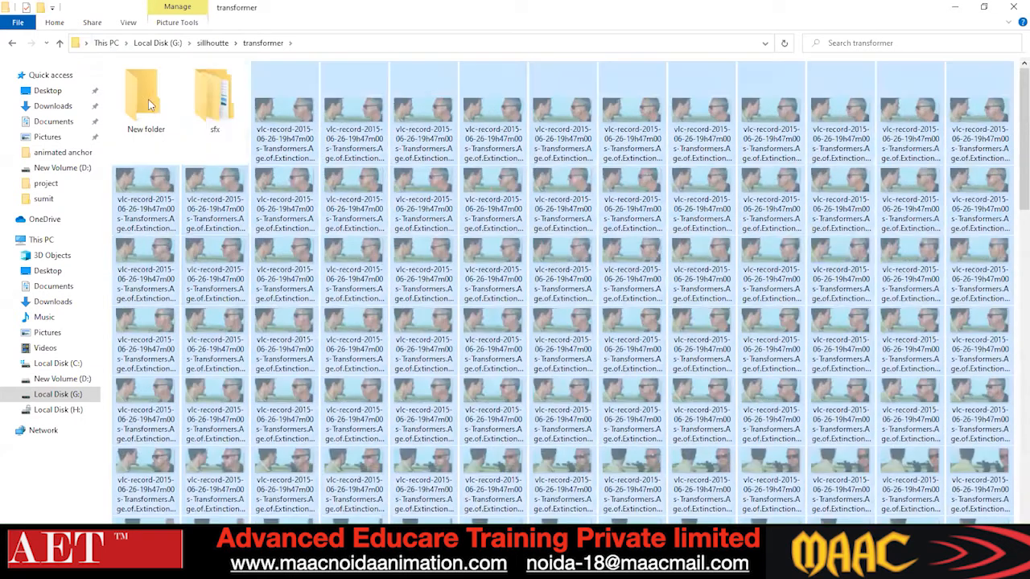
{"action": "left_click", "coordinate": [163, 116]}
{"action": "key", "text": "shift+F10"}
{"action": "left_click", "coordinate": [230, 456]}
{"action": "type", "text": "plate"}
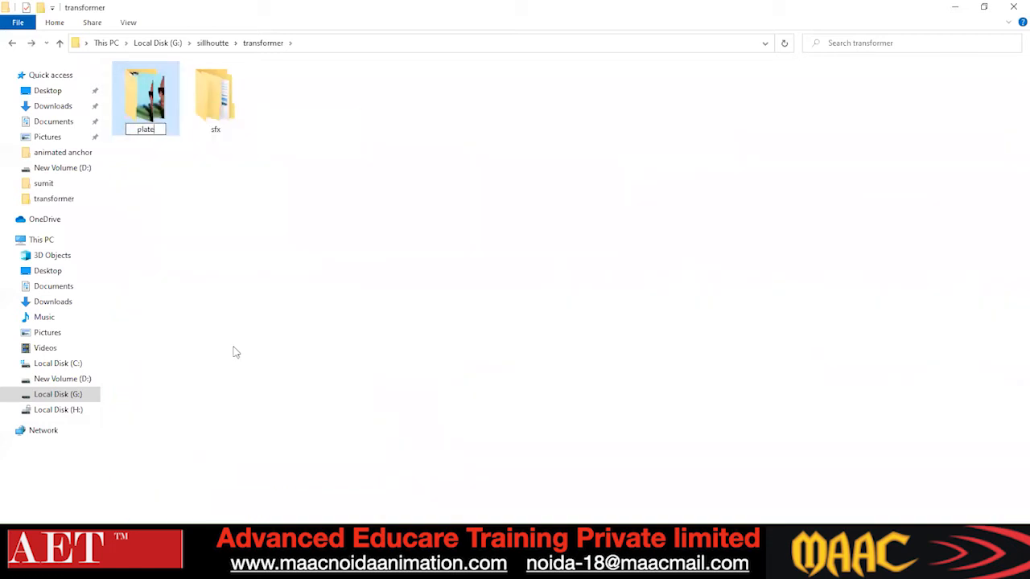
{"action": "left_click", "coordinate": [287, 363]}
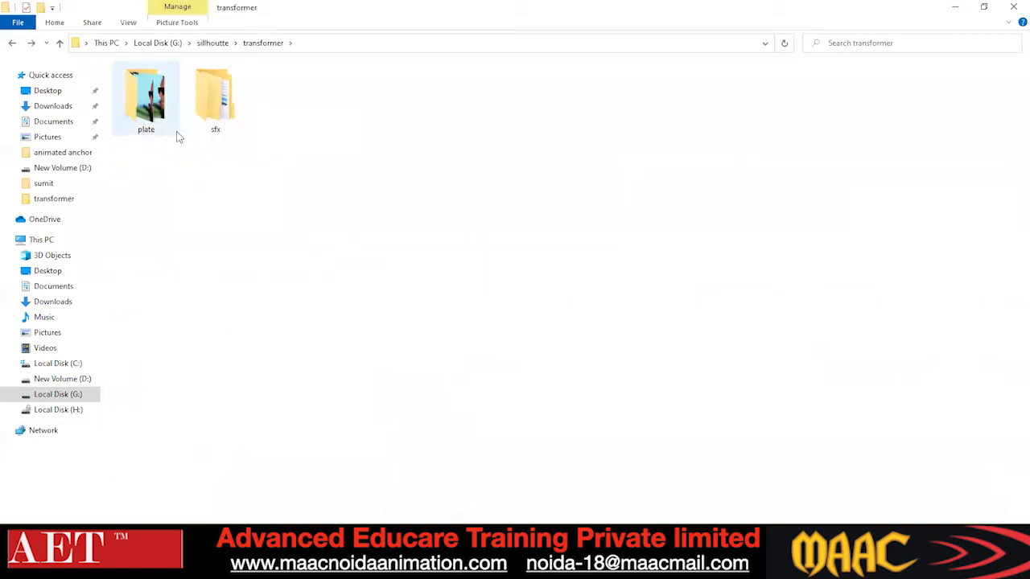
- Look inside the plate and sfx folders of the transformer project and go back to the sillhoutte folder
{"action": "double_click", "coordinate": [166, 109]}
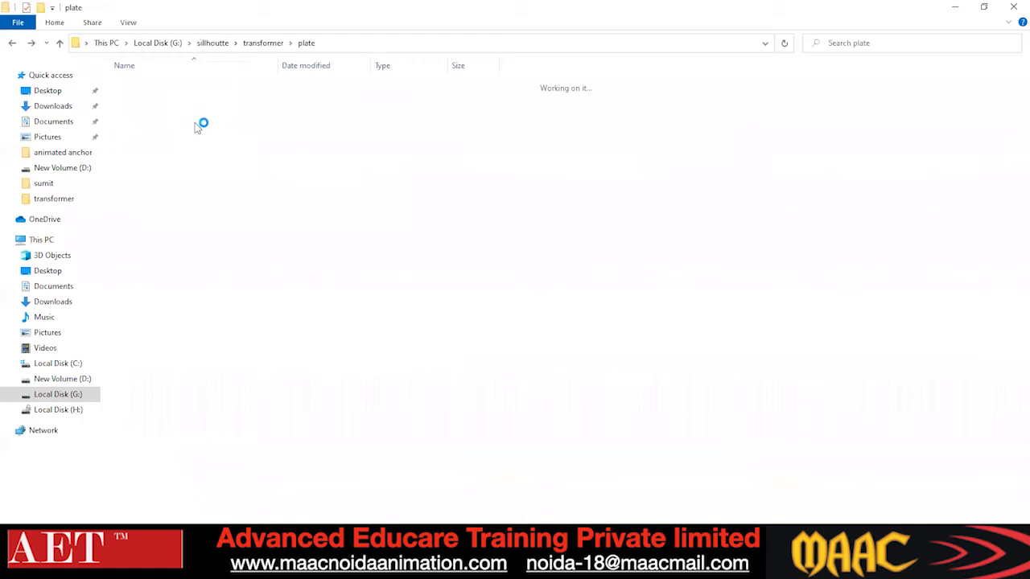
{"action": "key", "text": "alt+Left"}
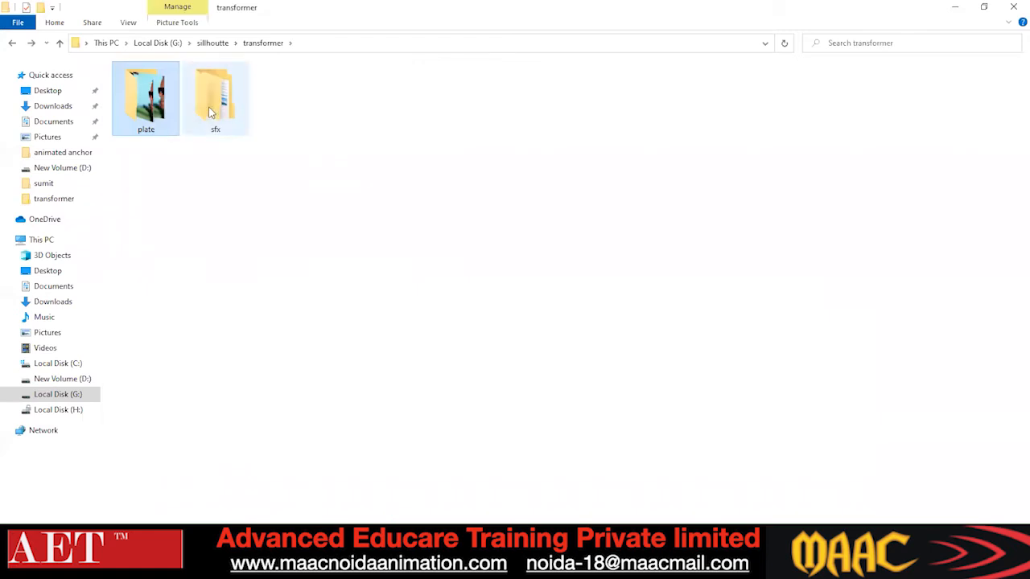
{"action": "double_click", "coordinate": [208, 106]}
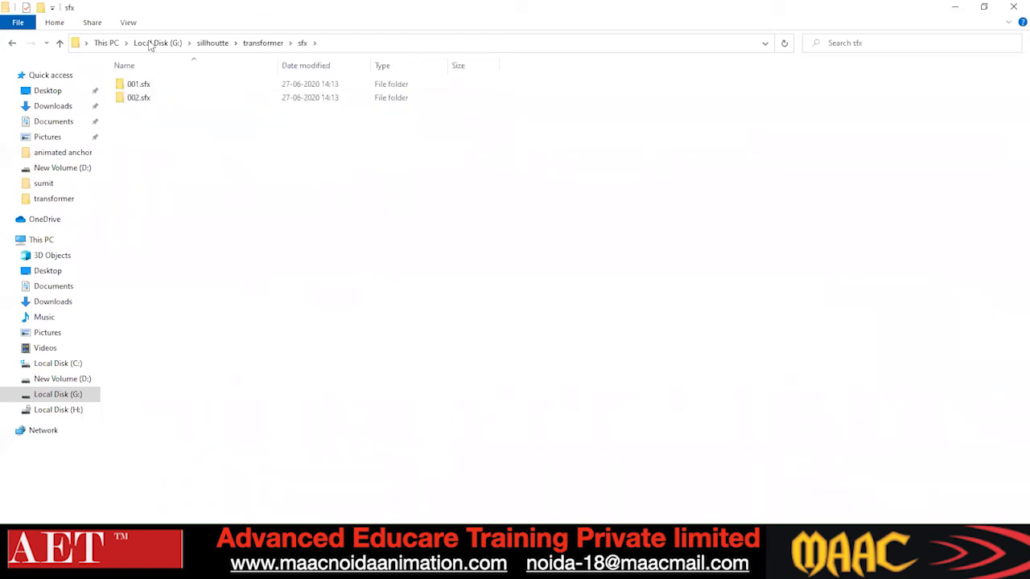
{"action": "left_click", "coordinate": [14, 44]}
{"action": "double_click", "coordinate": [228, 135]}
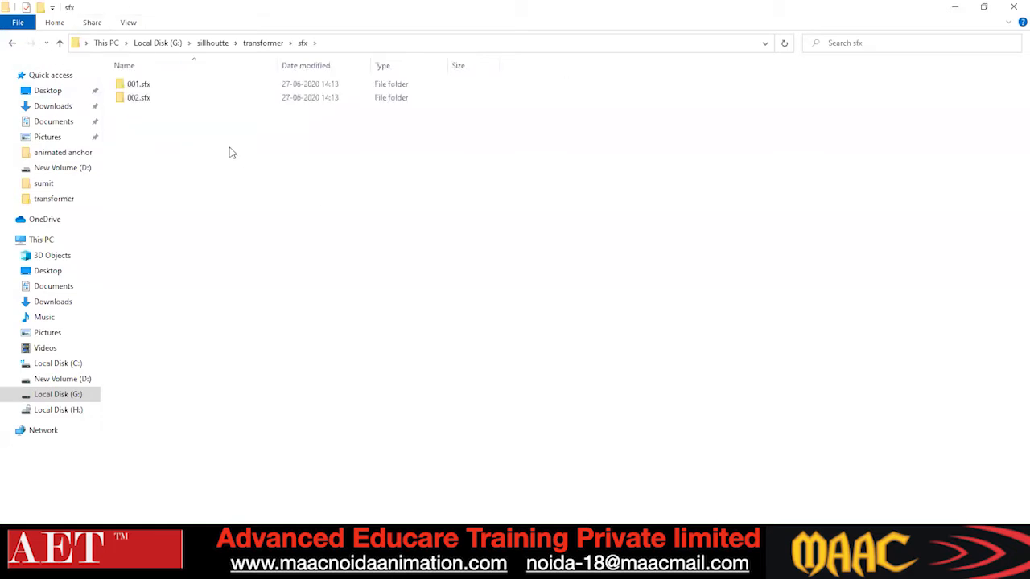
{"action": "left_click", "coordinate": [13, 45]}
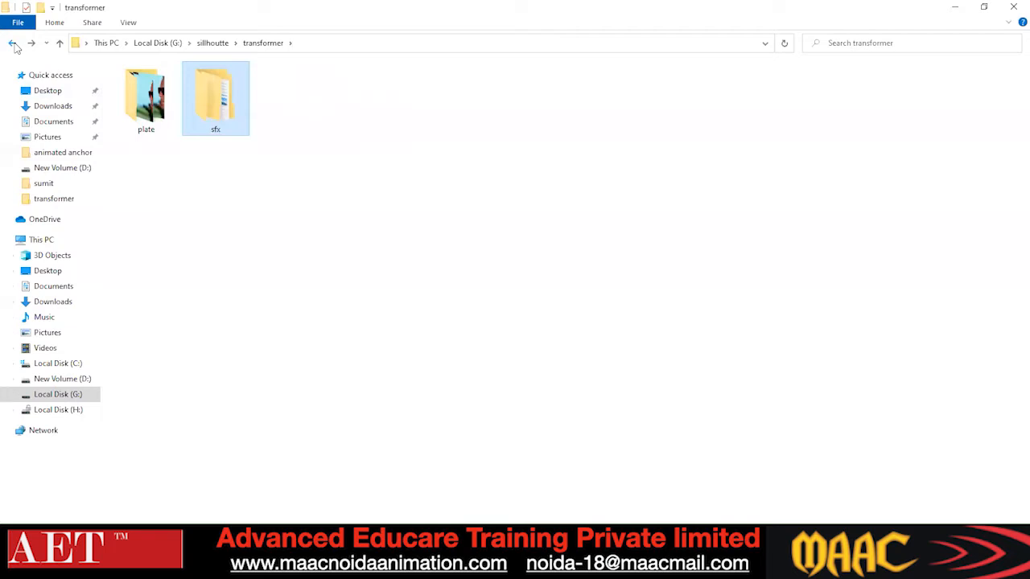
{"action": "left_click", "coordinate": [13, 44]}
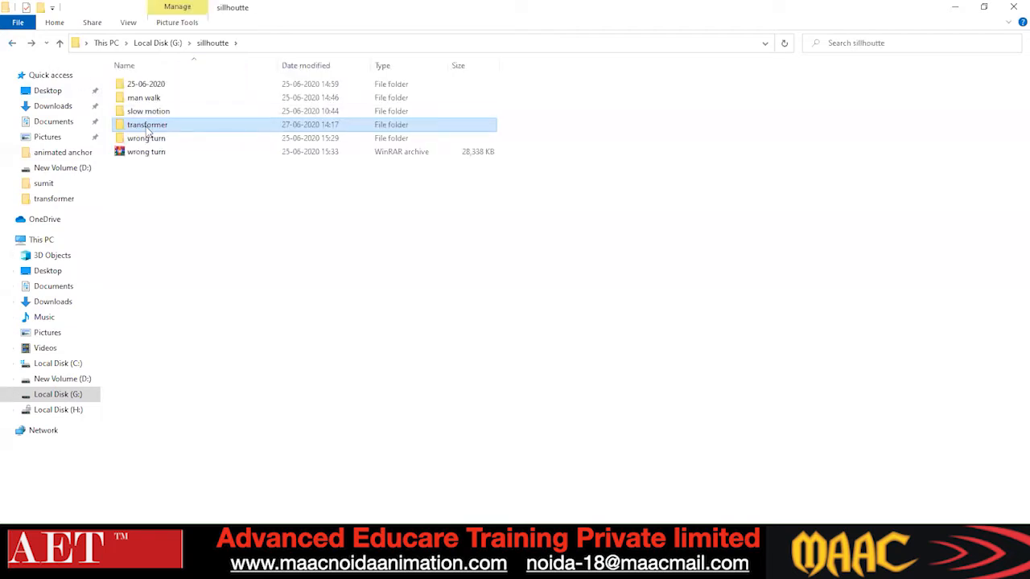
- Examine how folder 2 of the slow motion shot and its sfx1 subfolder are organized, and close the file window
{"action": "double_click", "coordinate": [148, 130]}
{"action": "key", "text": "alt+Left"}
{"action": "left_click", "coordinate": [153, 112]}
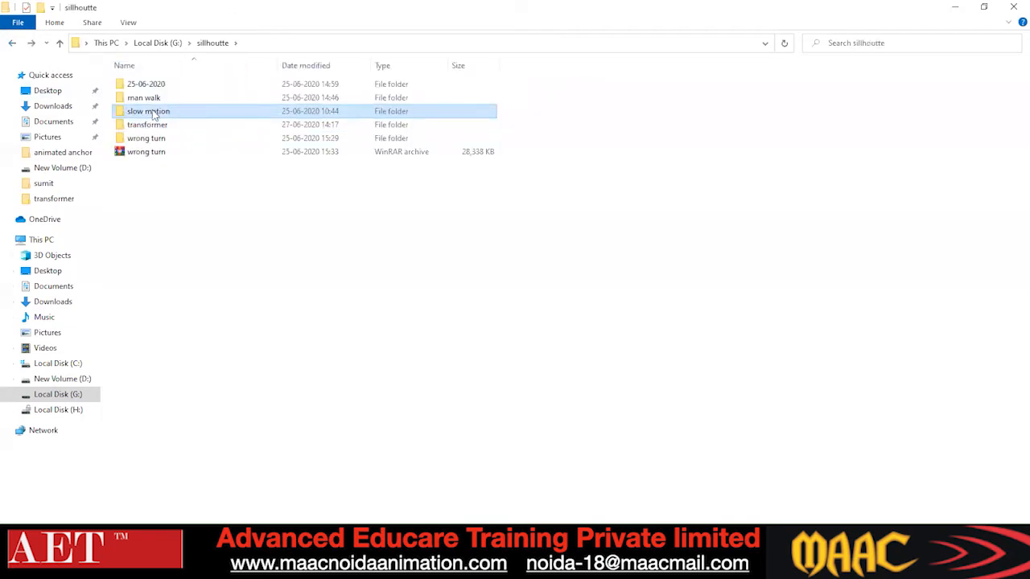
{"action": "double_click", "coordinate": [153, 113]}
{"action": "left_click", "coordinate": [138, 98]}
{"action": "double_click", "coordinate": [139, 99]}
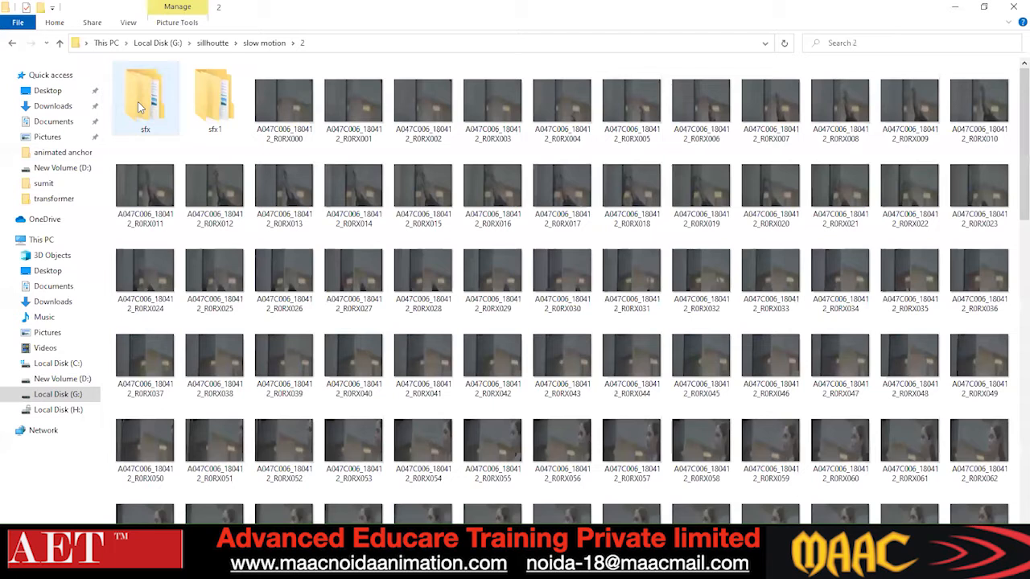
{"action": "left_click", "coordinate": [226, 119]}
{"action": "key", "text": "Return"}
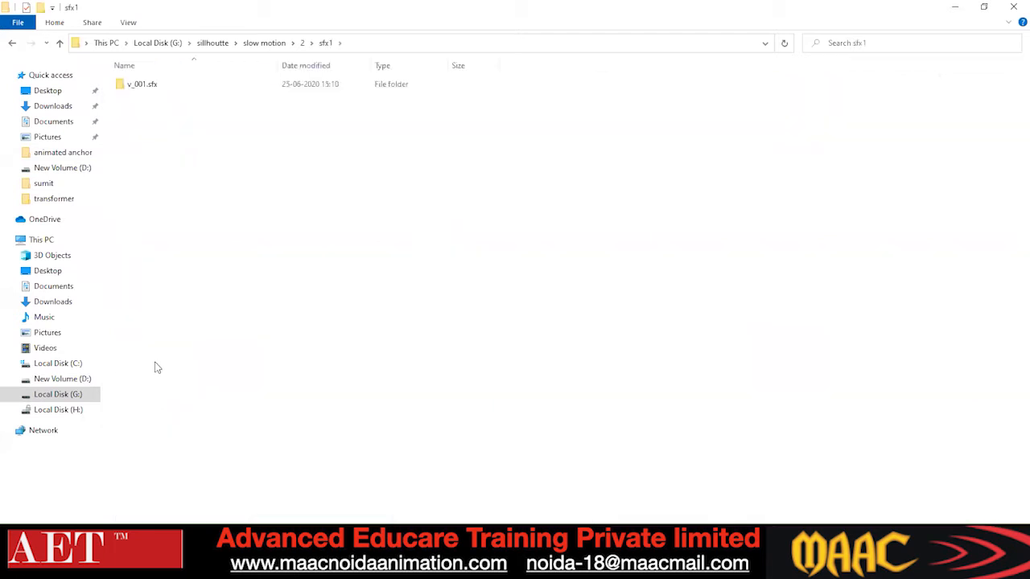
{"action": "key", "text": "alt+Left"}
{"action": "key", "text": "alt+Left"}
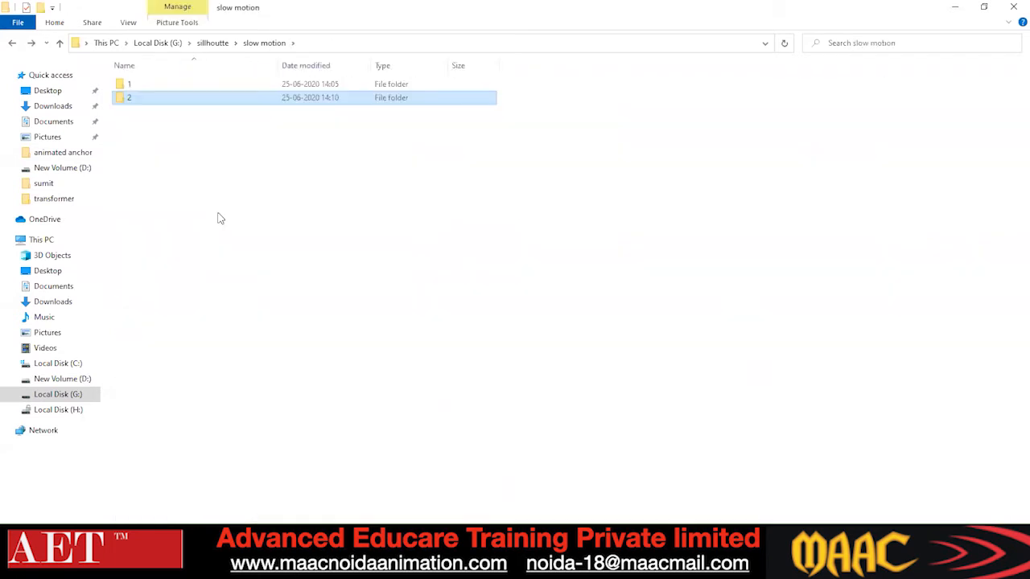
{"action": "key", "text": "alt+Left"}
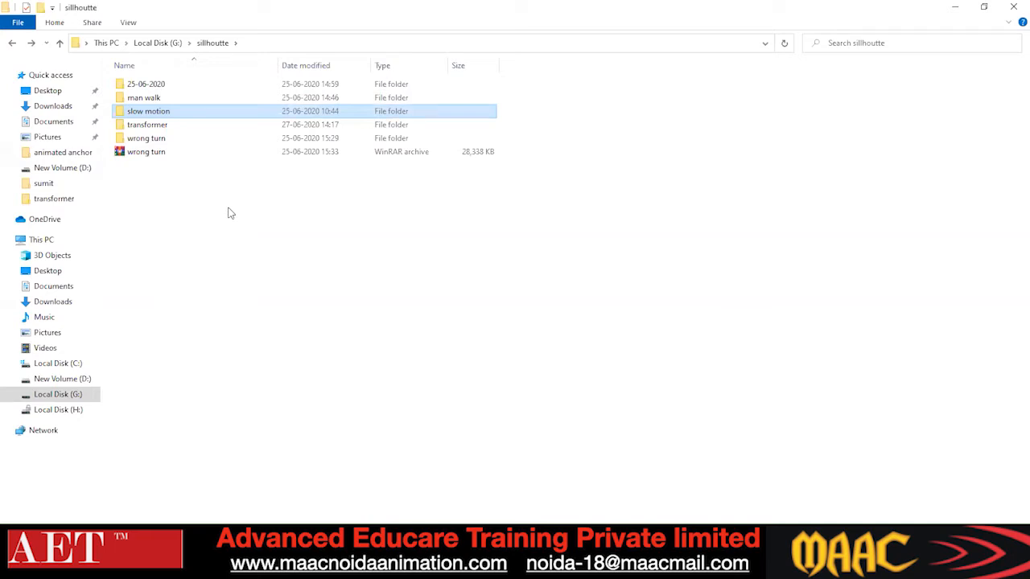
{"action": "left_click", "coordinate": [1012, 6]}
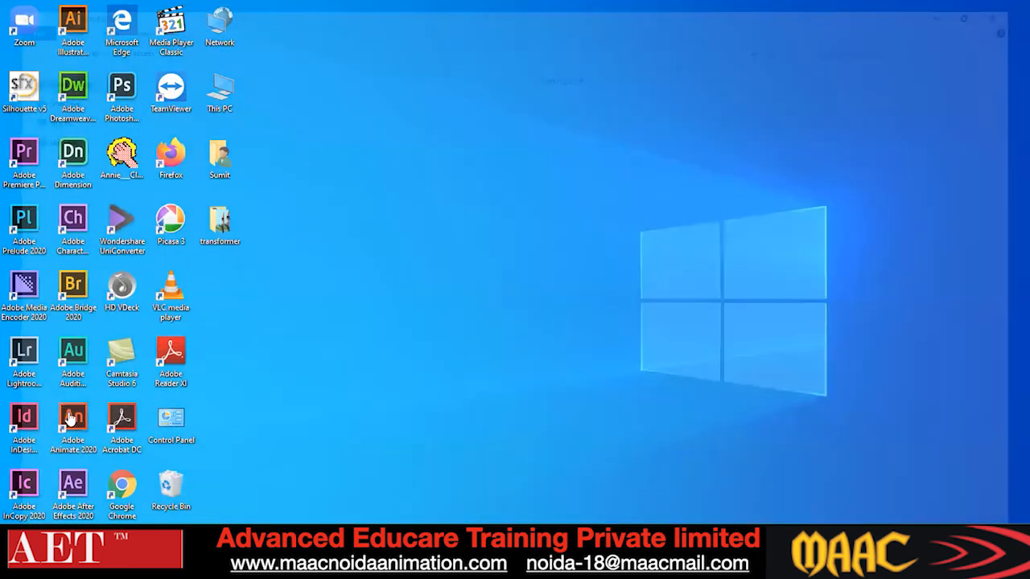
- Open the Installation document from the software folder's Silhouette-5.0_Win64_Fixed package on Local Disk (H:)
{"action": "key", "text": "super+e"}
{"action": "left_click", "coordinate": [69, 398]}
{"action": "left_click", "coordinate": [70, 408]}
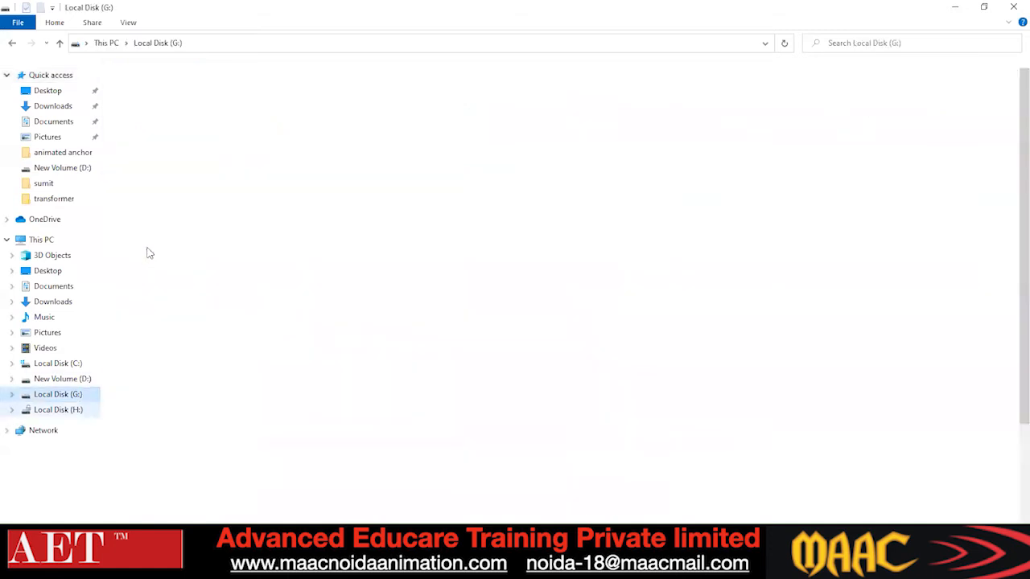
{"action": "double_click", "coordinate": [147, 246]}
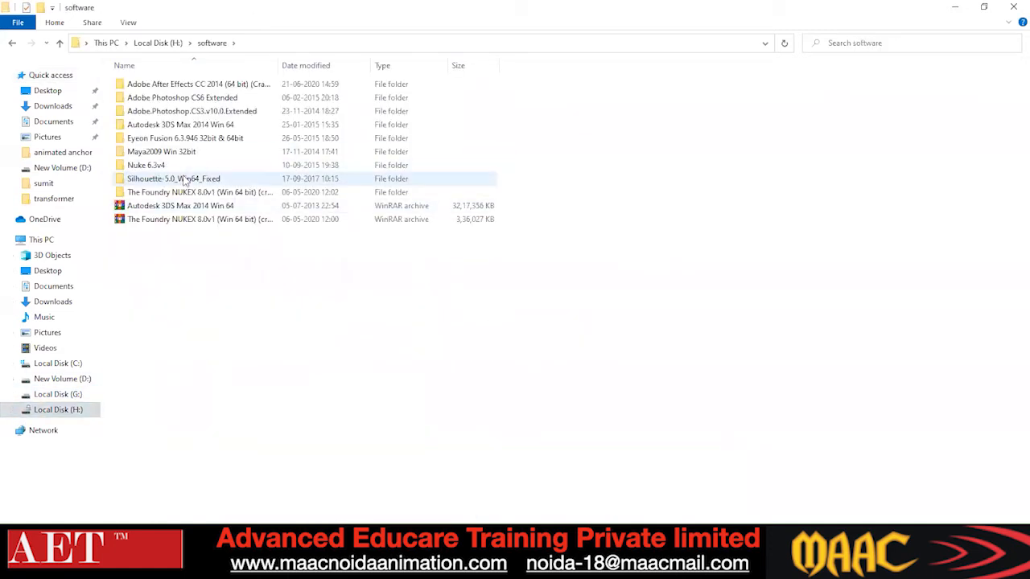
{"action": "double_click", "coordinate": [182, 177]}
{"action": "double_click", "coordinate": [179, 91]}
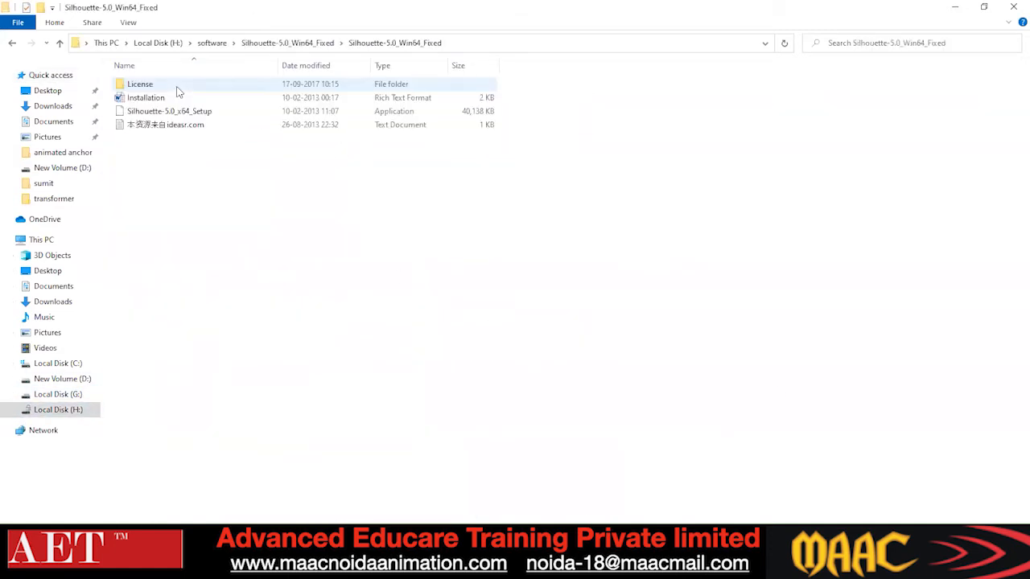
{"action": "left_click", "coordinate": [153, 98]}
{"action": "double_click", "coordinate": [152, 98]}
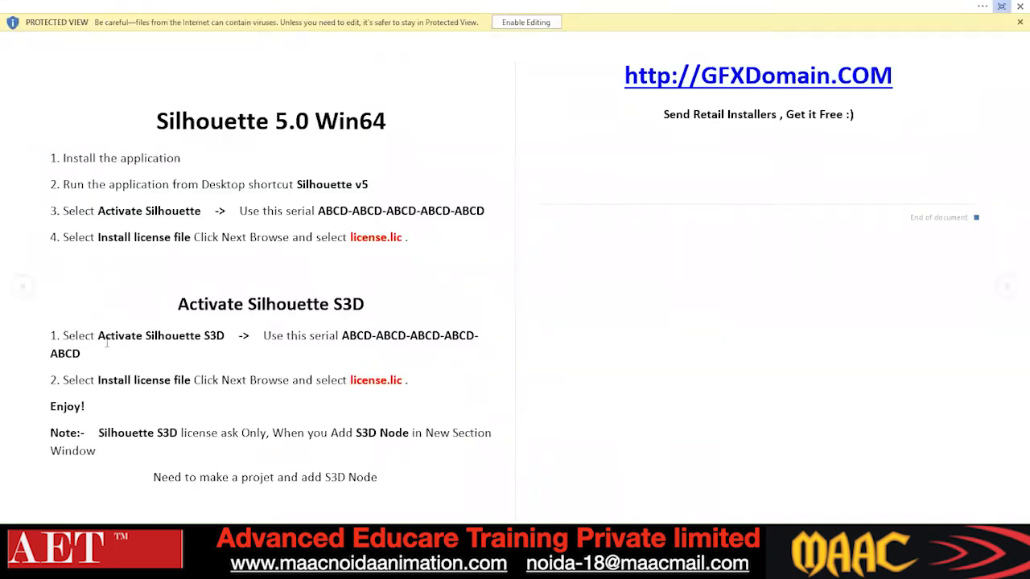
- Examine the document's Silhouette activation and license-file instructions, close it and locate license.lic in the License folder
{"action": "left_click_drag", "start_coordinate": [98, 335], "coordinate": [239, 336]}
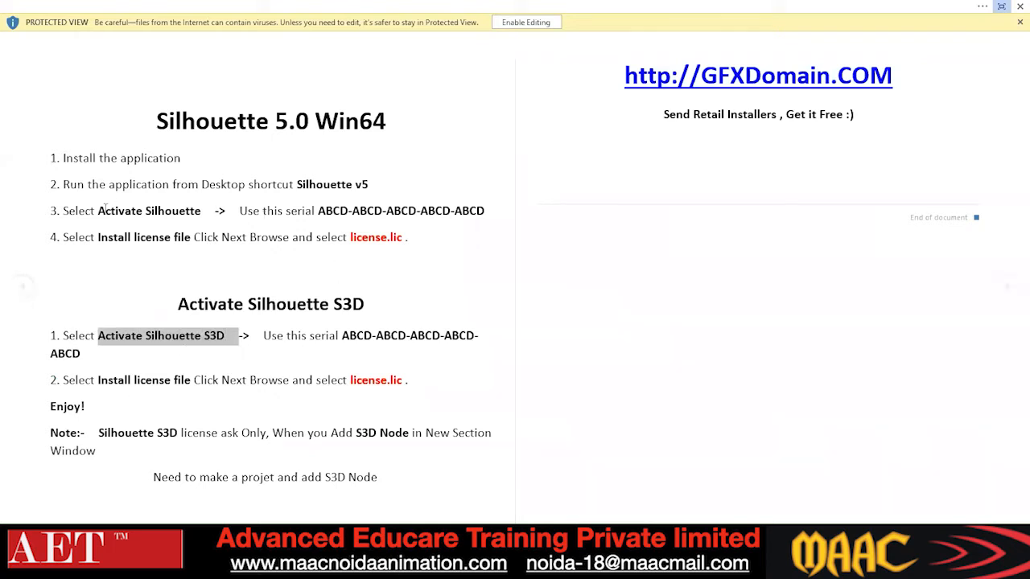
{"action": "left_click_drag", "start_coordinate": [122, 211], "coordinate": [194, 210]}
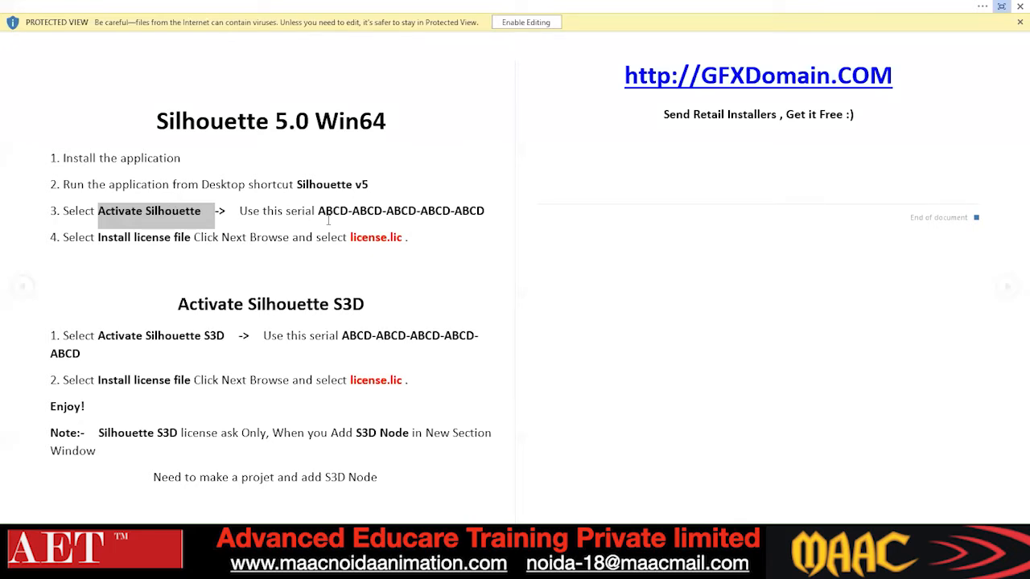
{"action": "left_click_drag", "start_coordinate": [320, 210], "coordinate": [507, 202]}
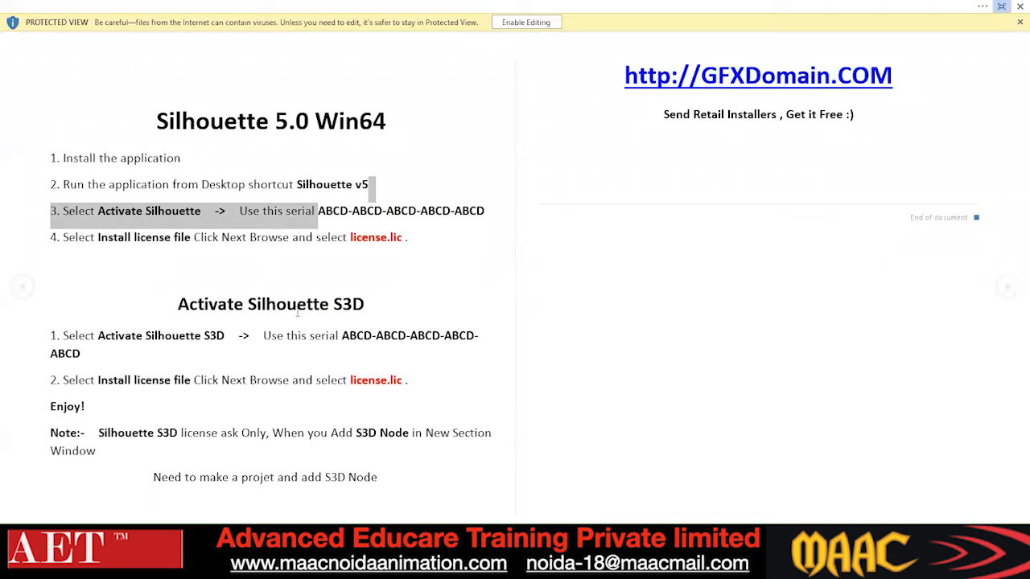
{"action": "left_click_drag", "start_coordinate": [318, 206], "coordinate": [482, 203]}
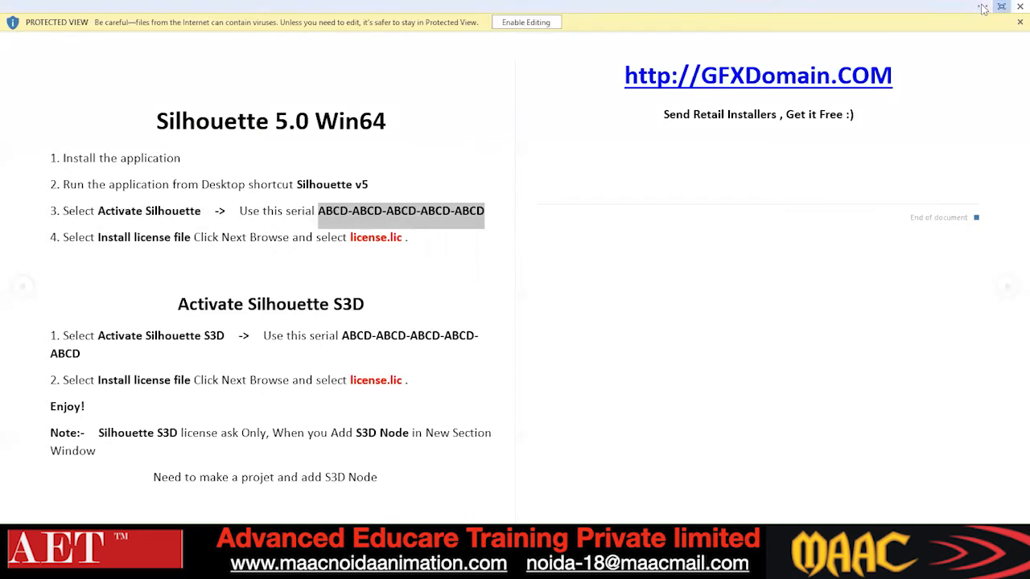
{"action": "left_click_drag", "start_coordinate": [351, 237], "coordinate": [473, 238]}
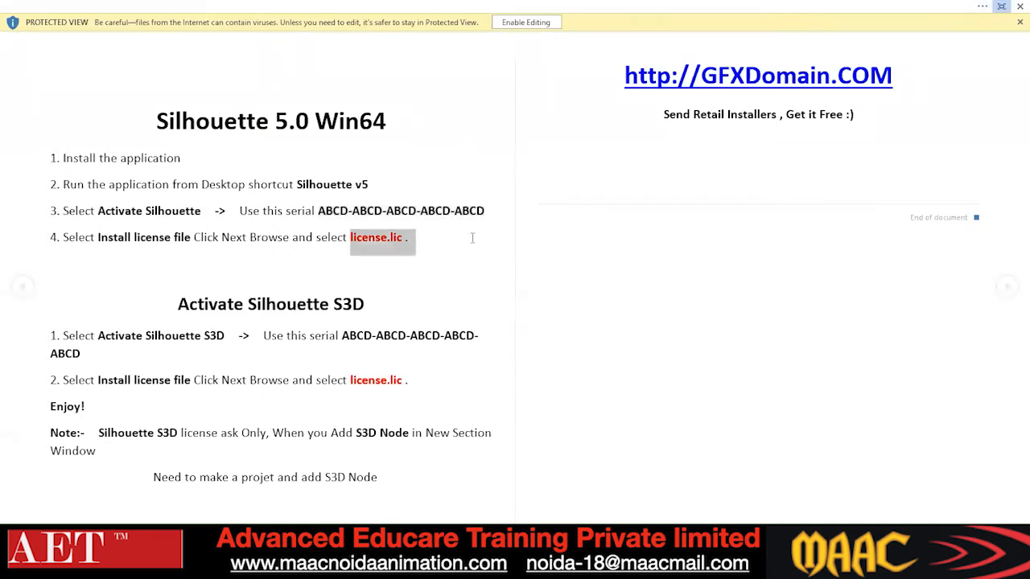
{"action": "left_click", "coordinate": [1019, 6]}
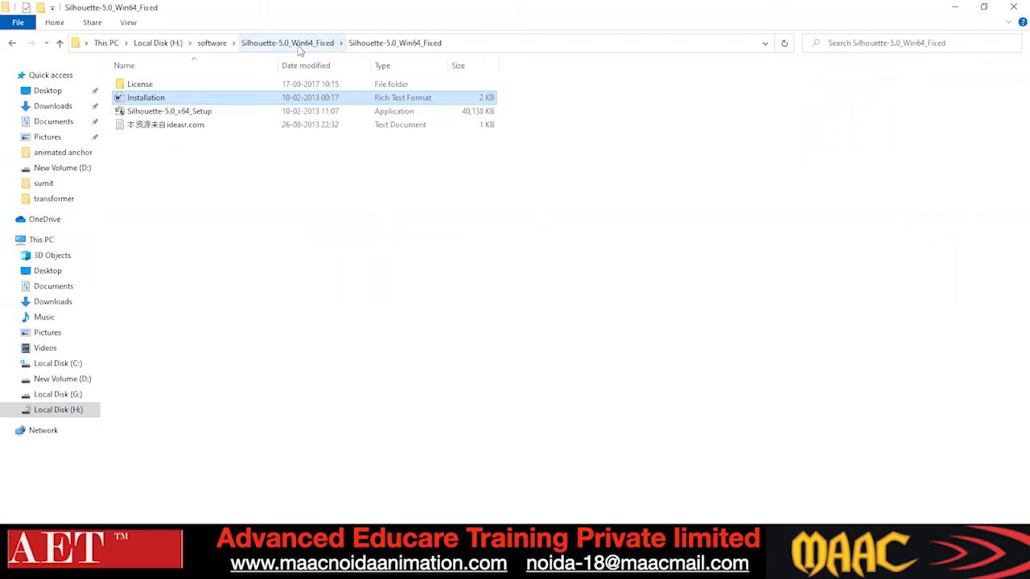
{"action": "double_click", "coordinate": [172, 83]}
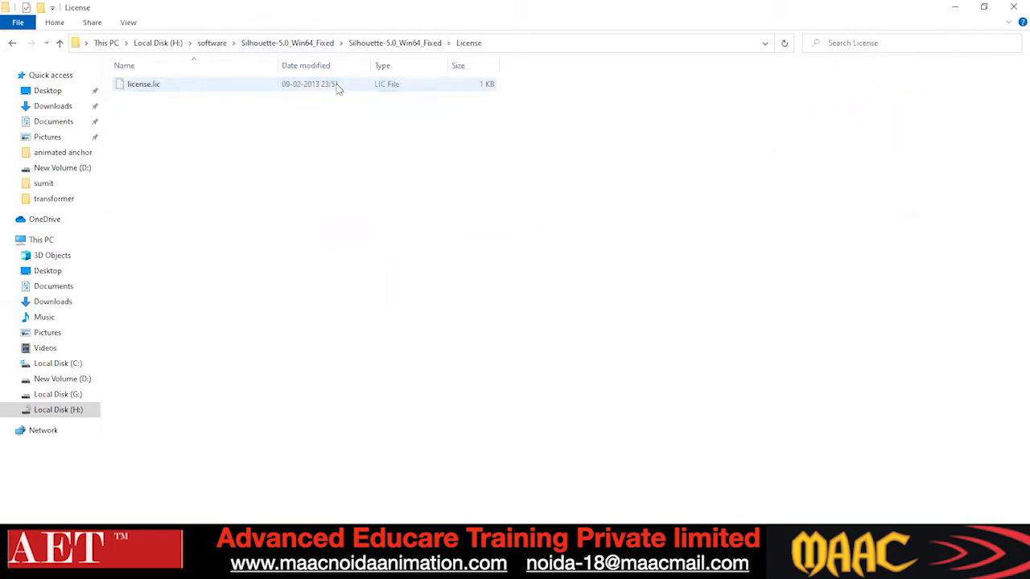
{"action": "left_click", "coordinate": [170, 85]}
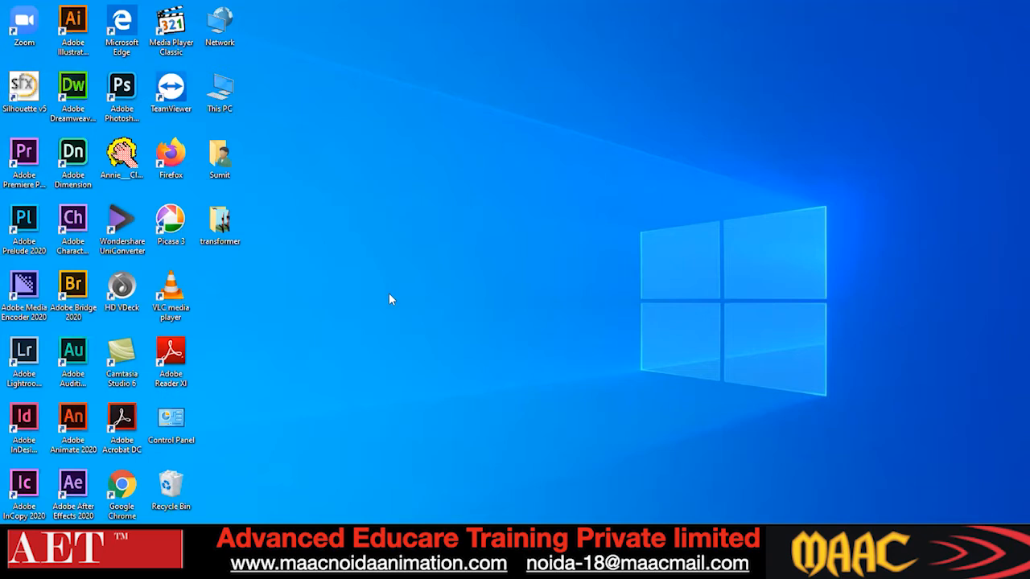
{"action": "double_click", "coordinate": [208, 115]}
{"action": "double_click", "coordinate": [25, 88]}
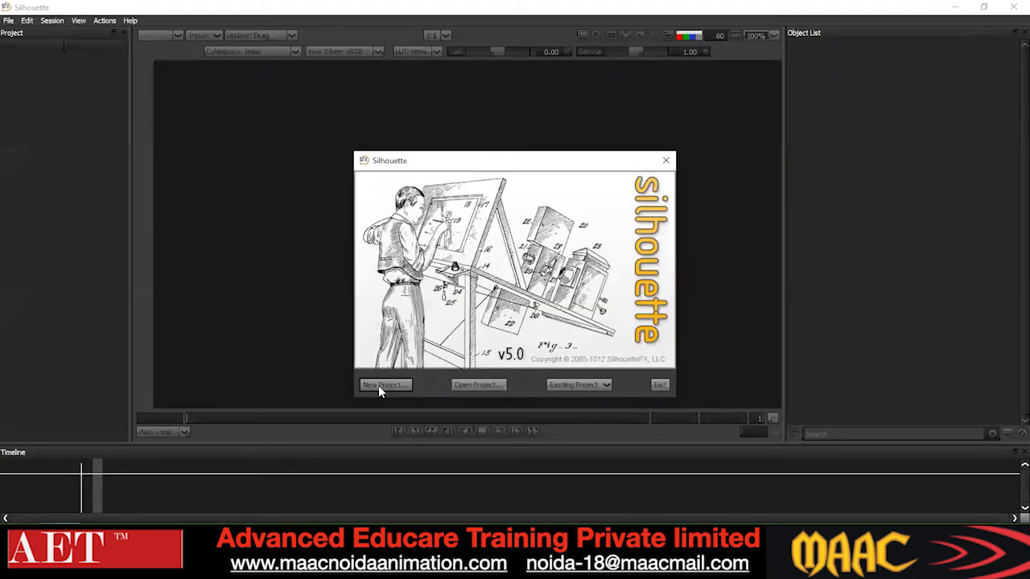
{"action": "left_click", "coordinate": [389, 386]}
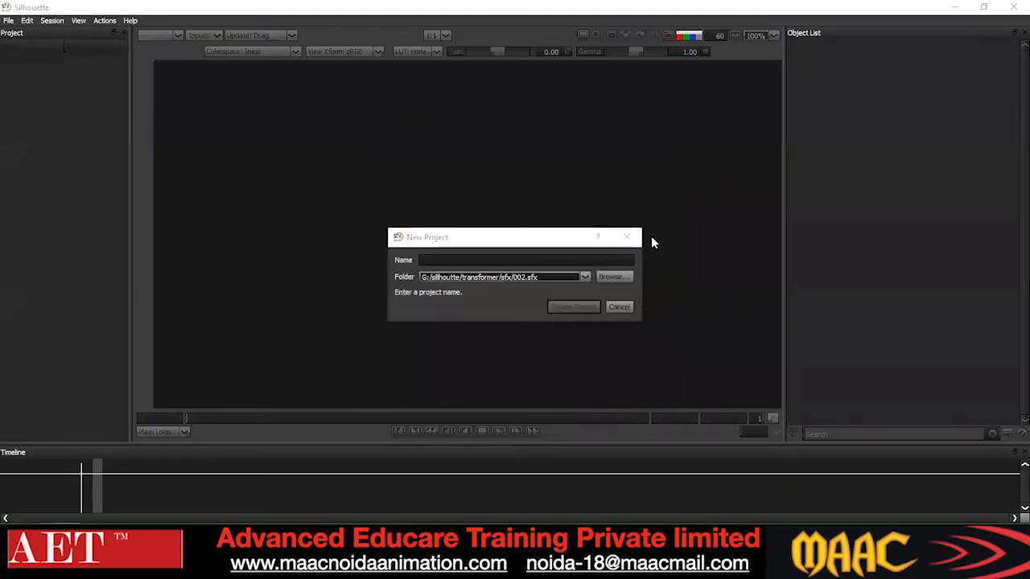
{"action": "left_click", "coordinate": [621, 308]}
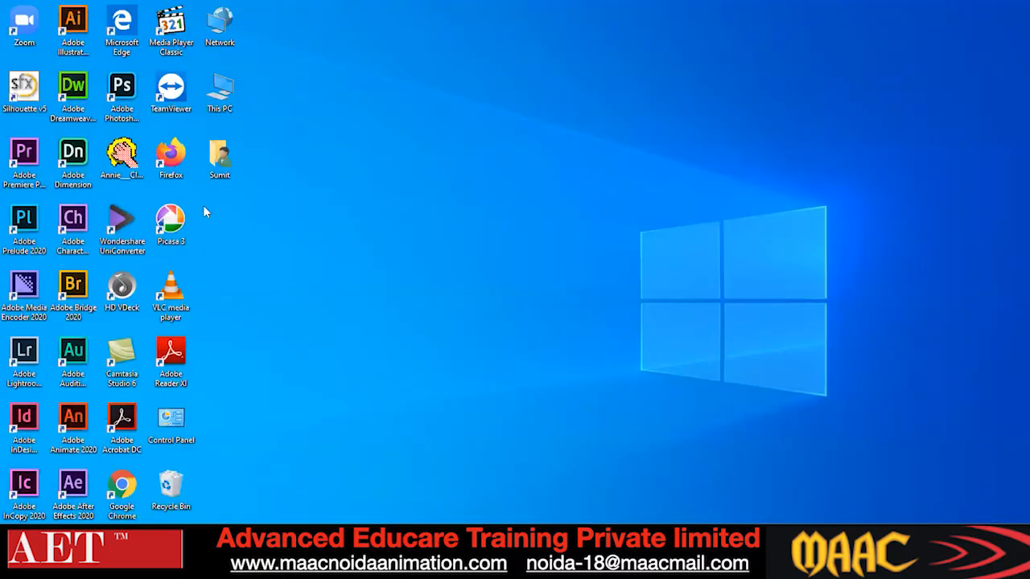
- Open the project file in the nested 002.sfx folder inside the transformer project's sfx folder on Local Disk (G:), and close that project
{"action": "key", "text": "super+e"}
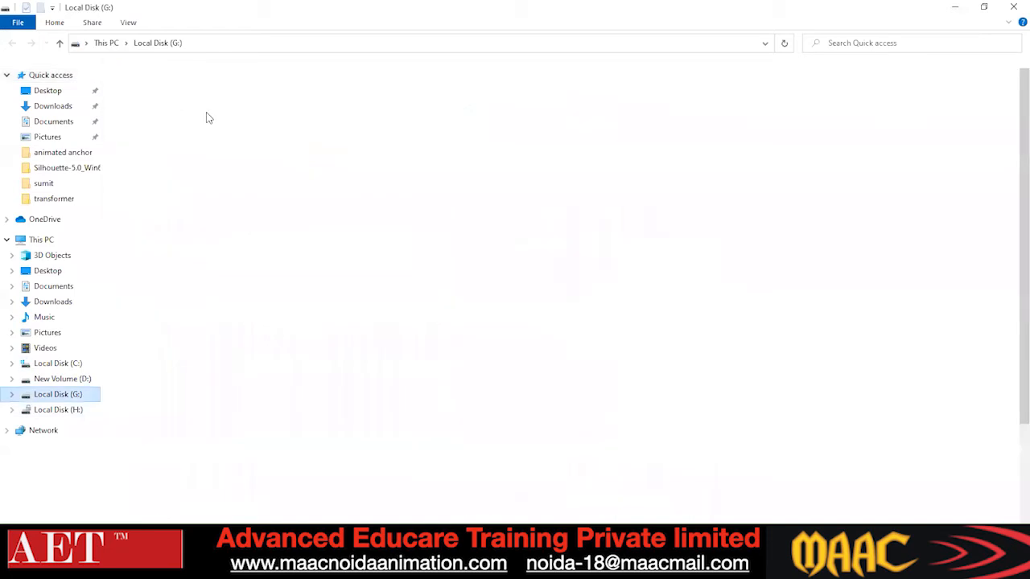
{"action": "double_click", "coordinate": [149, 206]}
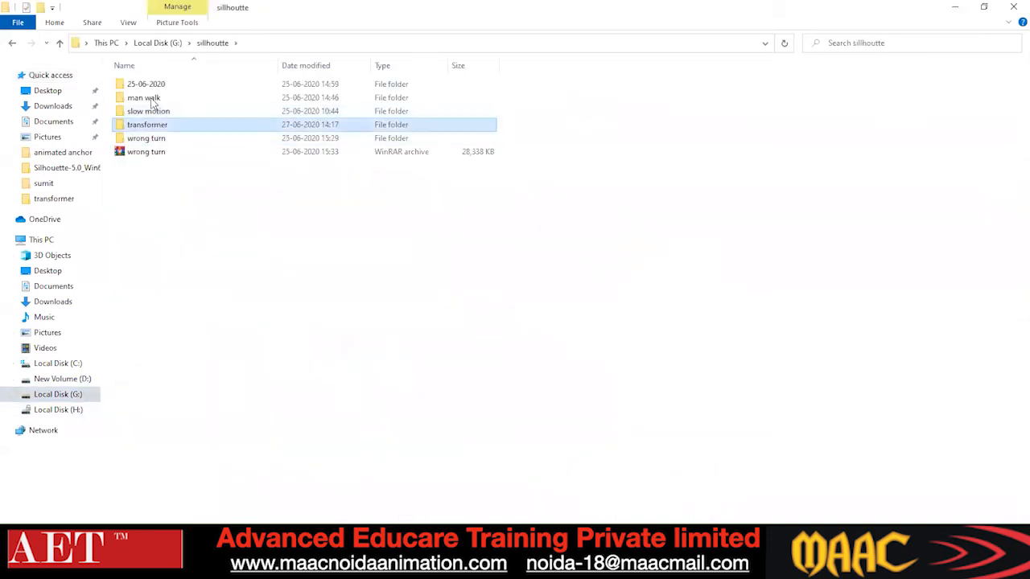
{"action": "double_click", "coordinate": [150, 124]}
{"action": "double_click", "coordinate": [152, 101]}
{"action": "double_click", "coordinate": [151, 100]}
{"action": "double_click", "coordinate": [173, 85]}
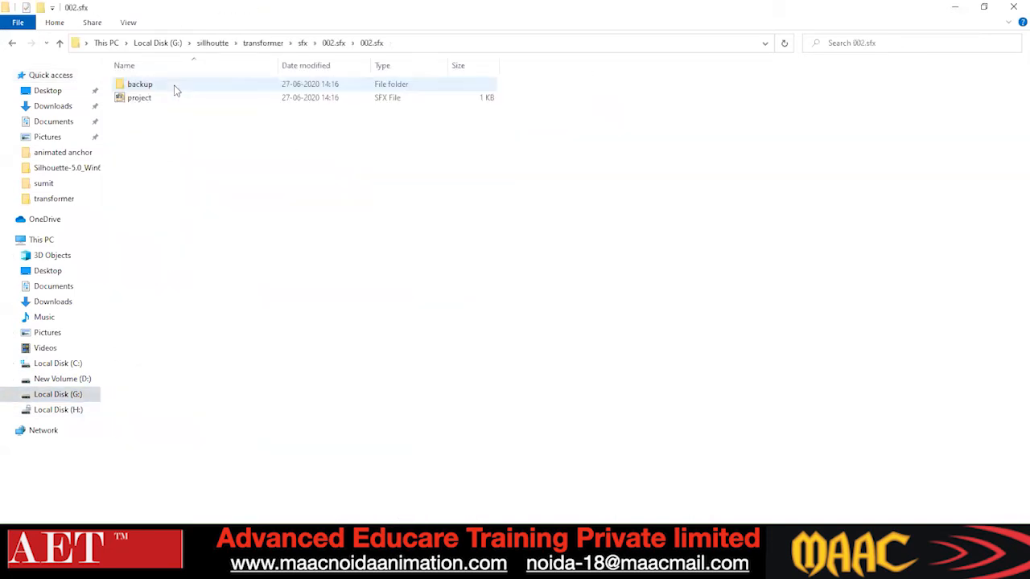
{"action": "left_click", "coordinate": [165, 97]}
{"action": "double_click", "coordinate": [164, 98]}
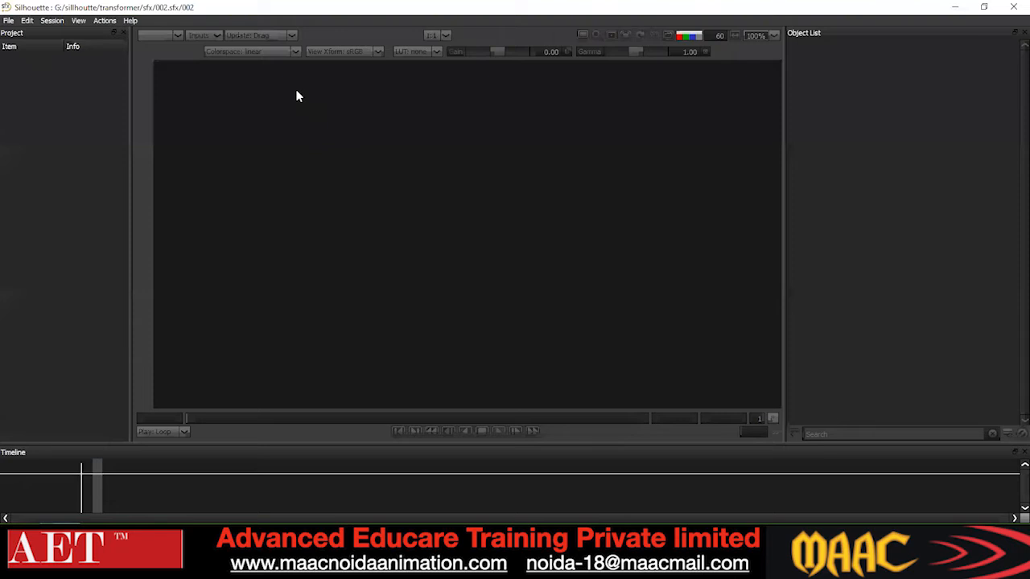
{"action": "left_click", "coordinate": [1013, 7]}
- Permanently delete the 001.sfx and 002.sfx folders from the transformer project's sfx folder and put the file window away
{"action": "left_click", "coordinate": [12, 43]}
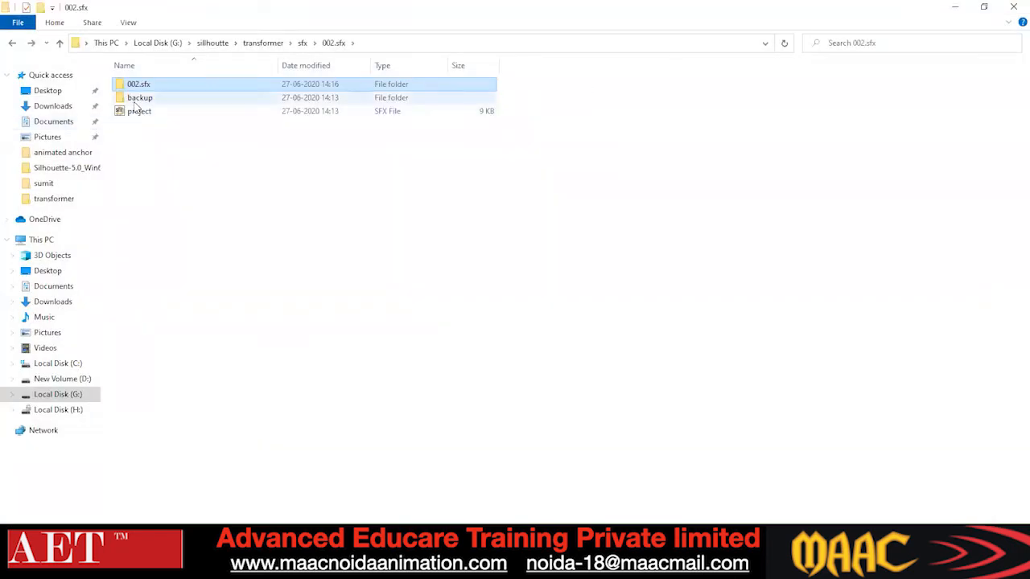
{"action": "key", "text": "BackSpace"}
{"action": "key", "text": "BackSpace"}
{"action": "double_click", "coordinate": [206, 106]}
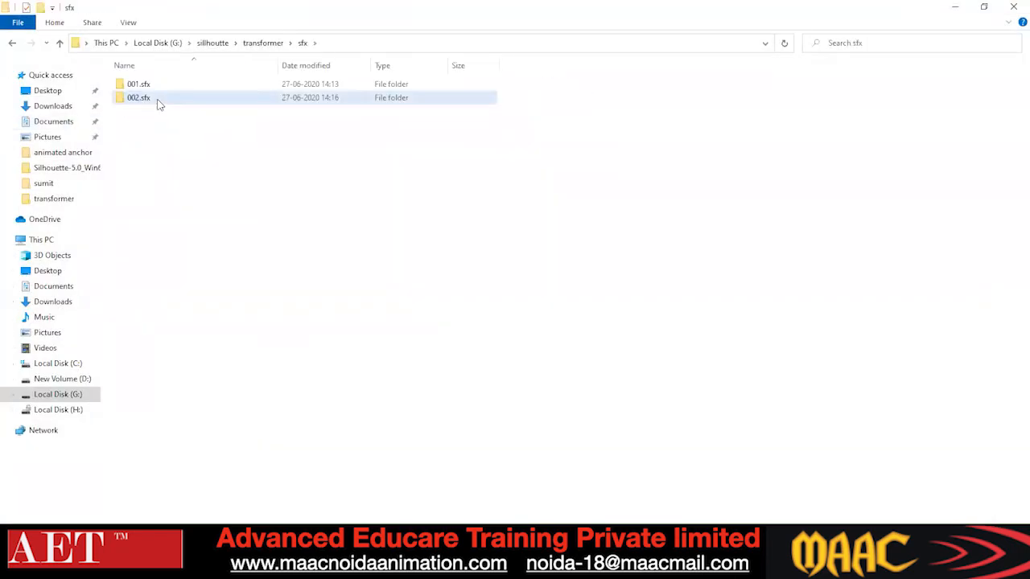
{"action": "left_click", "coordinate": [161, 86], "text": "ctrl"}
{"action": "key", "text": "shift+Delete"}
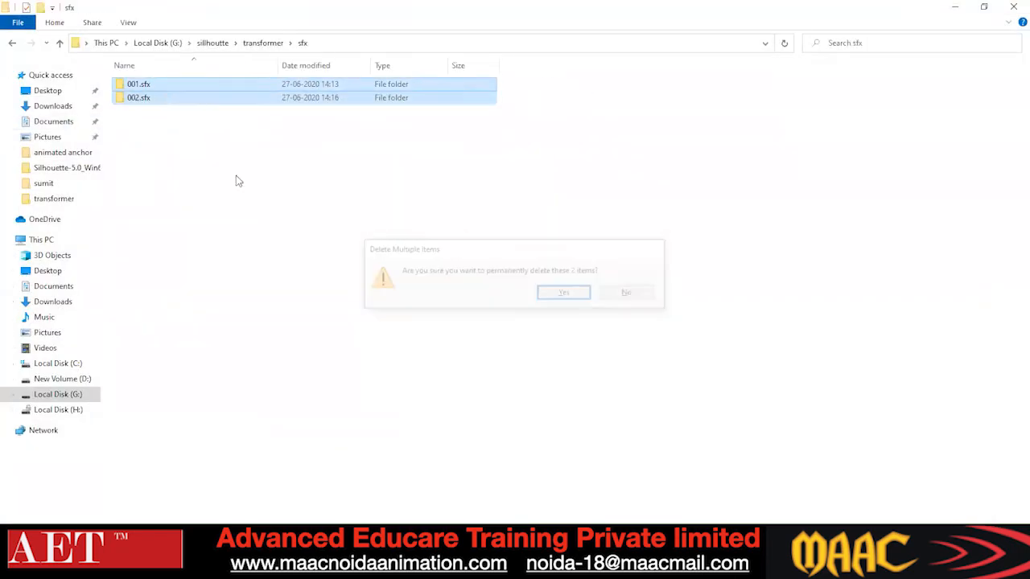
{"action": "key", "text": "Return"}
{"action": "left_click", "coordinate": [960, 8]}
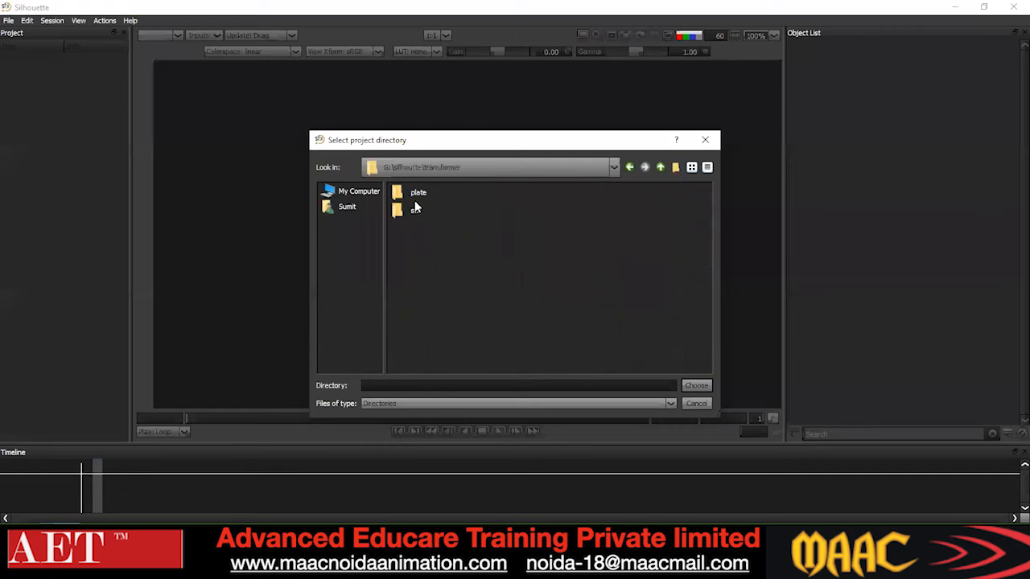
- Create a new Silhouette project named 001 in G:/sillhoutte/transformer/sfx
{"action": "double_click", "coordinate": [416, 211]}
{"action": "key", "text": "Return"}
{"action": "type", "text": "001"}
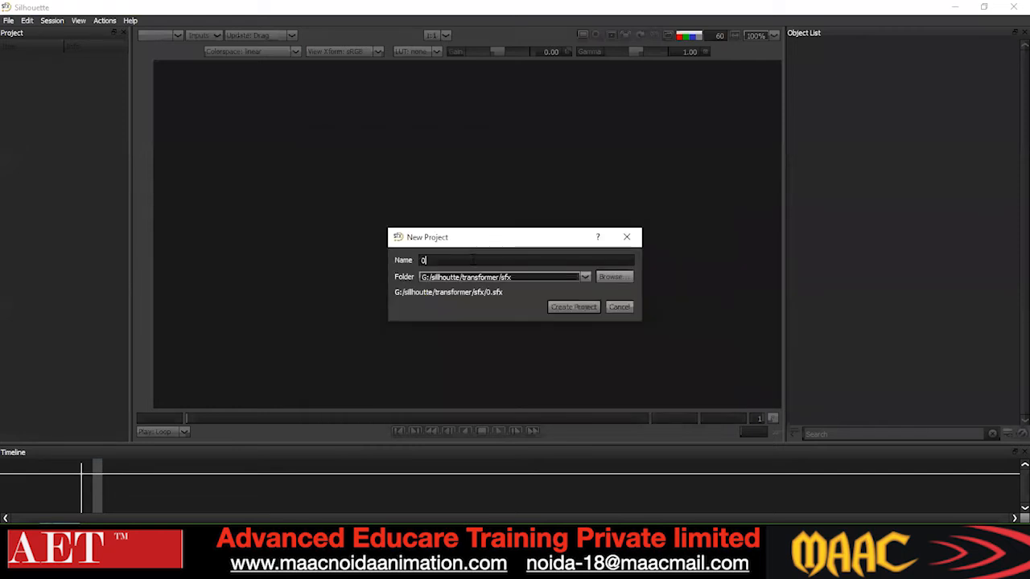
{"action": "key", "text": "Return"}
- Import the vlc-record Transformers image sequence from the transformer project's plate folder as a new session
{"action": "double_click", "coordinate": [28, 115]}
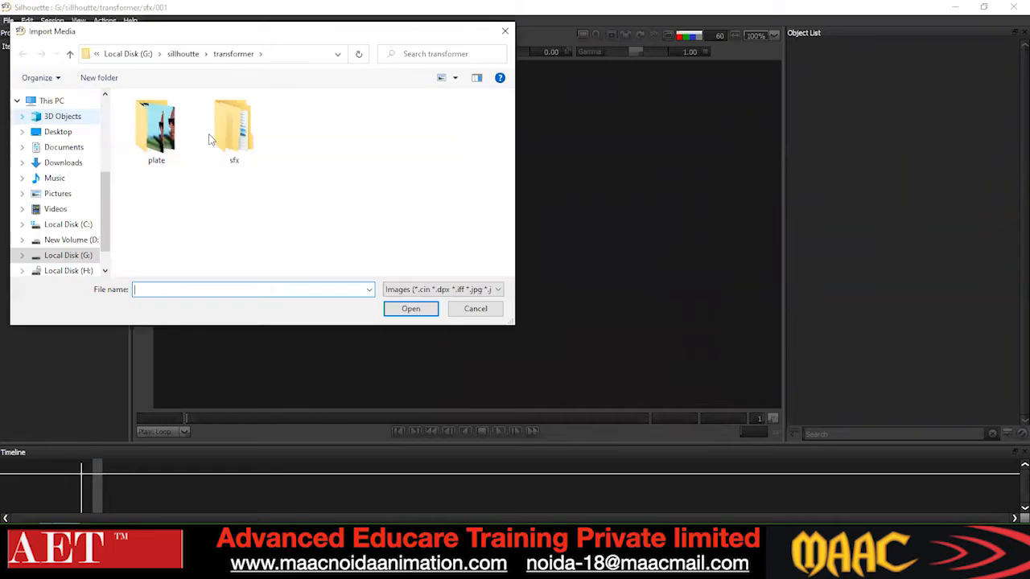
{"action": "left_click", "coordinate": [177, 137]}
{"action": "double_click", "coordinate": [179, 139]}
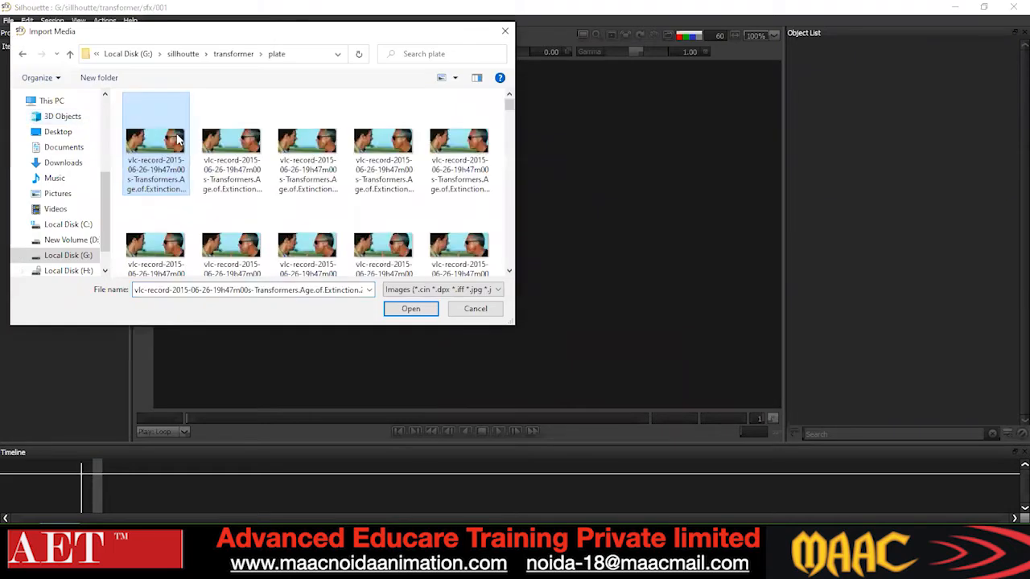
{"action": "double_click", "coordinate": [178, 142]}
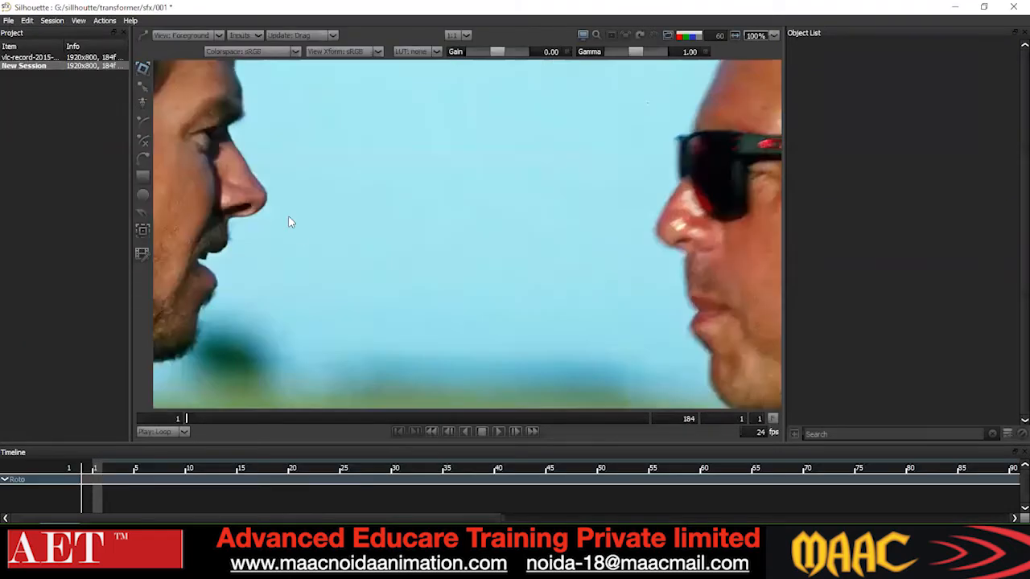
- Set the session's work range to end at frame 30
{"action": "scroll", "coordinate": [299, 233], "scroll_direction": "down", "scroll_amount": 1}
{"action": "left_click_drag", "start_coordinate": [682, 418], "coordinate": [700, 419]}
{"action": "type", "text": "30"}
{"action": "key", "text": "Return"}
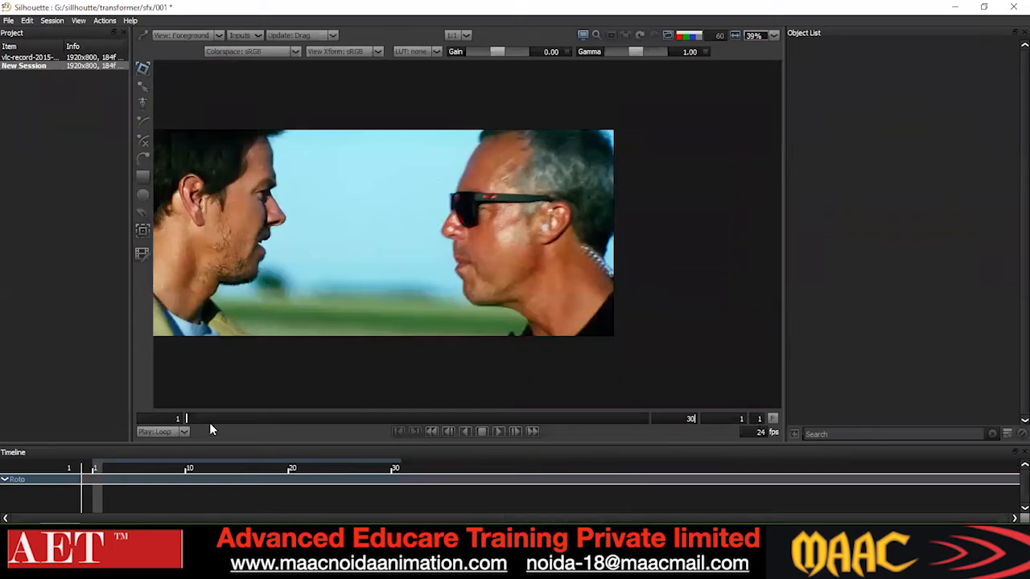
{"action": "left_click_drag", "start_coordinate": [458, 289], "coordinate": [571, 289]}
{"action": "scroll", "coordinate": [271, 283], "scroll_direction": "up", "scroll_amount": 1}
{"action": "scroll", "coordinate": [324, 260], "scroll_direction": "down", "scroll_amount": 1}
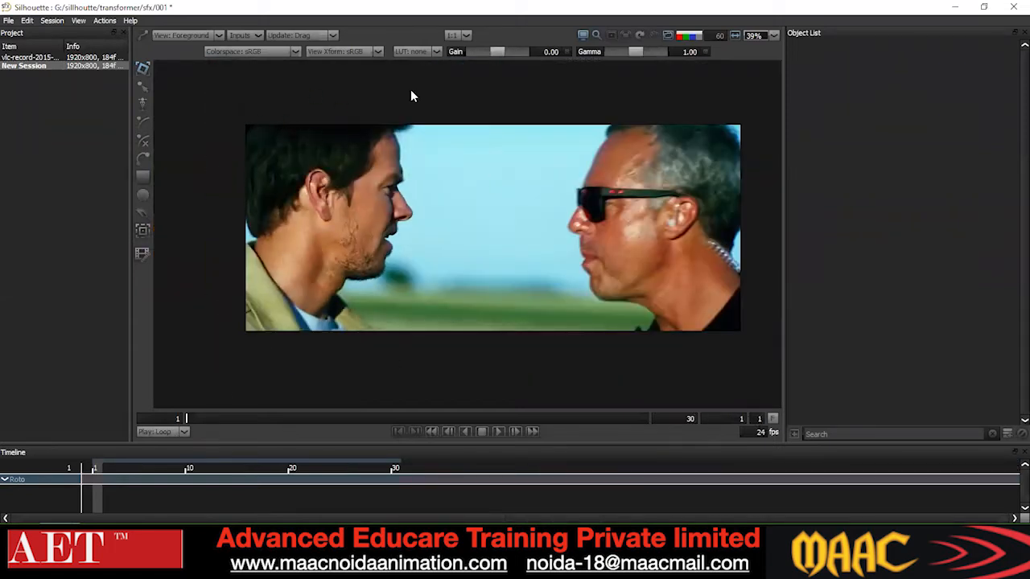
- Play the shot, examine the face, jaw and neck edges of the man in the tan jacket closely, and return to frame 1
{"action": "left_click", "coordinate": [496, 433]}
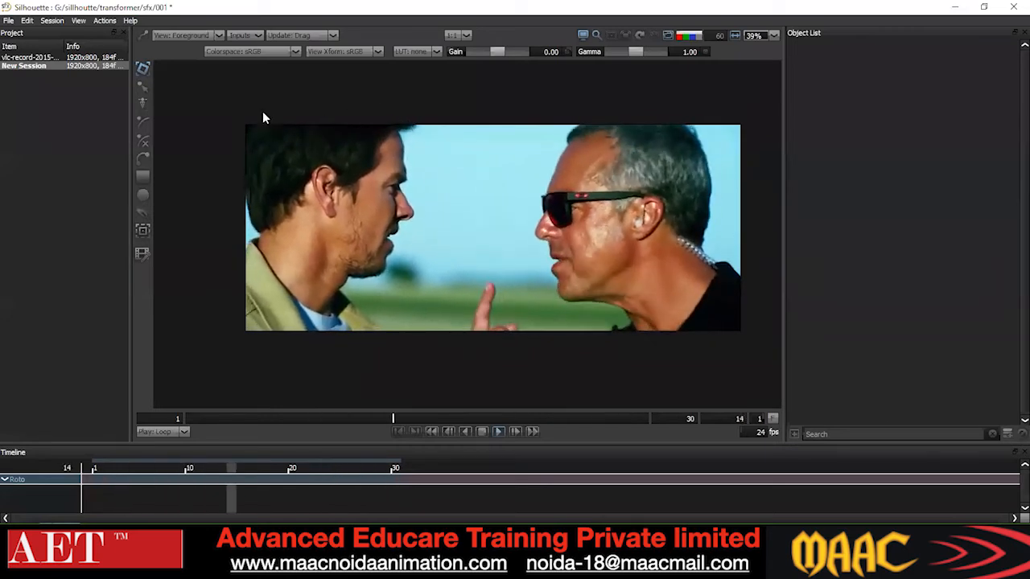
{"action": "scroll", "coordinate": [376, 178], "scroll_direction": "up", "scroll_amount": 6}
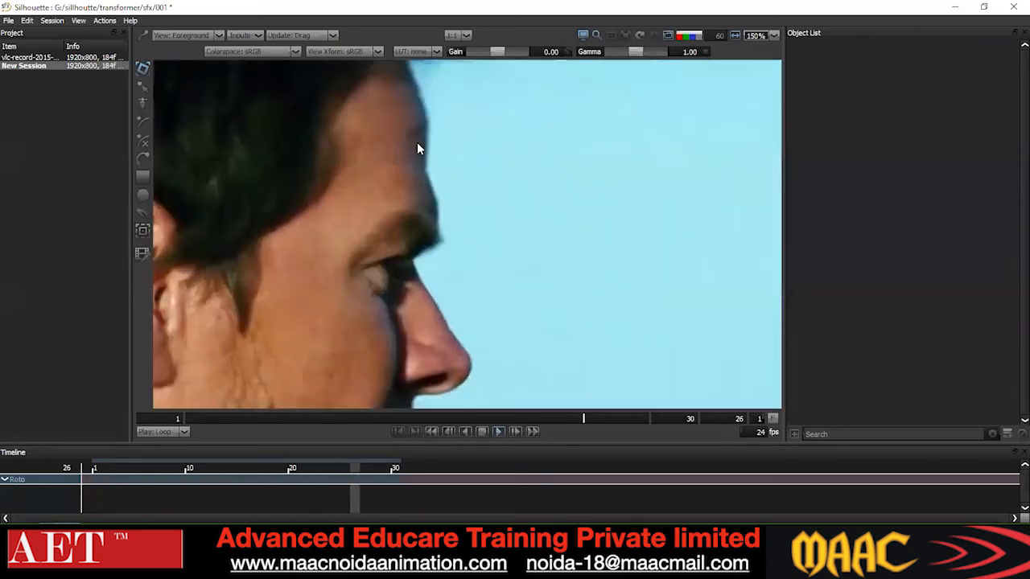
{"action": "scroll", "coordinate": [432, 179], "scroll_direction": "down", "scroll_amount": 2}
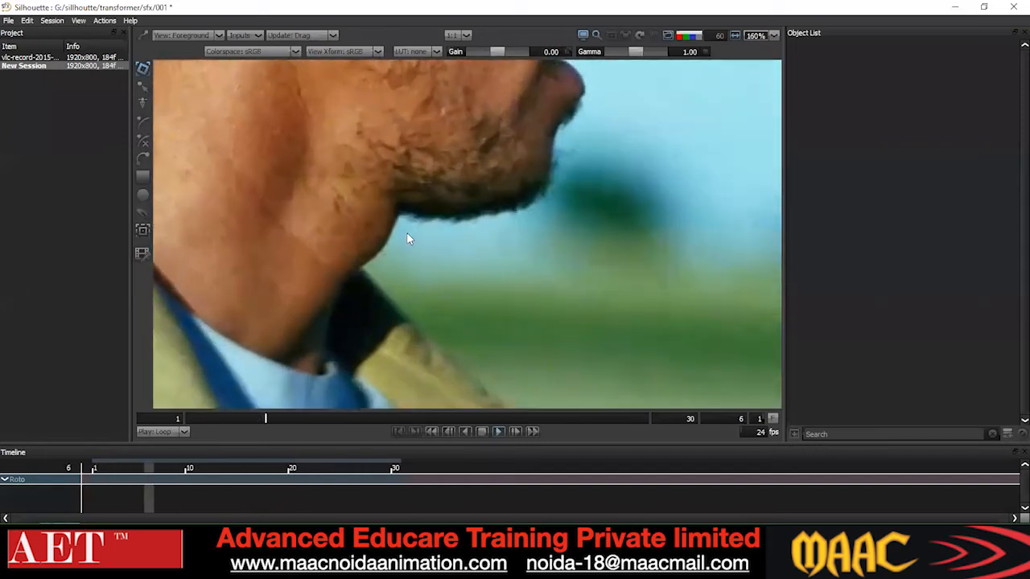
{"action": "scroll", "coordinate": [369, 354], "scroll_direction": "up", "scroll_amount": 1}
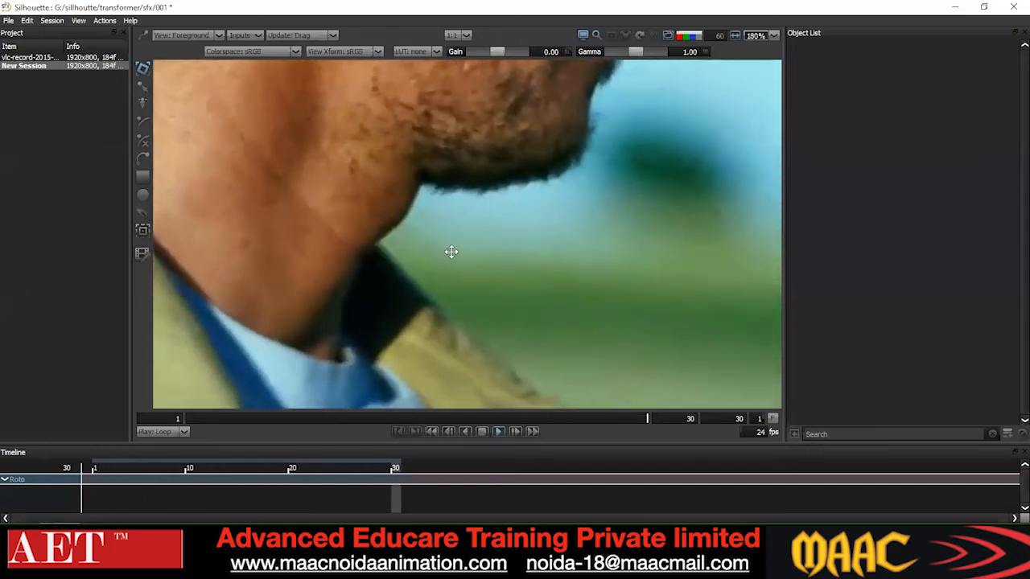
{"action": "scroll", "coordinate": [451, 249], "scroll_direction": "down", "scroll_amount": 1}
{"action": "left_click_drag", "start_coordinate": [364, 402], "coordinate": [338, 202]}
{"action": "left_click_drag", "start_coordinate": [559, 147], "coordinate": [491, 208]}
{"action": "key", "text": "Home"}
{"action": "scroll", "coordinate": [487, 209], "scroll_direction": "down", "scroll_amount": 4}
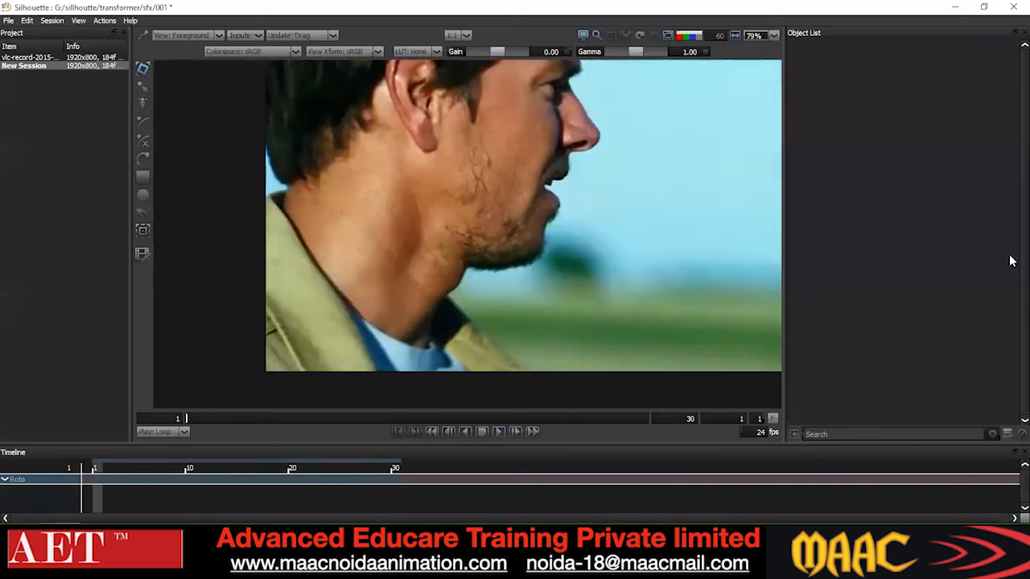
- Add a layer and draw a closed Bezier shape around the neck of the man in the tan jacket, following the throat edge
{"action": "key", "text": "ctrl+l"}
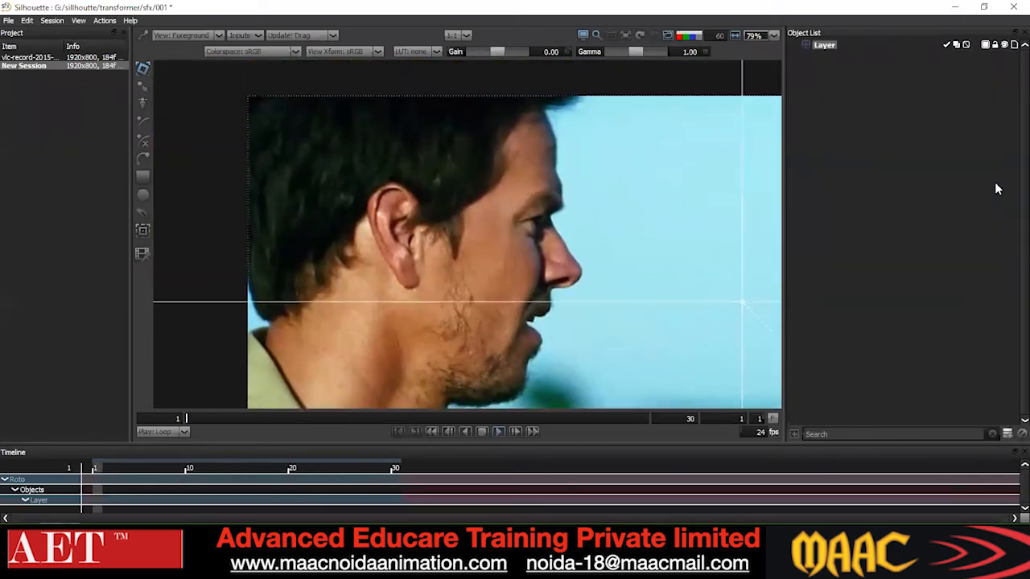
{"action": "left_click", "coordinate": [410, 232]}
{"action": "left_click", "coordinate": [413, 272]}
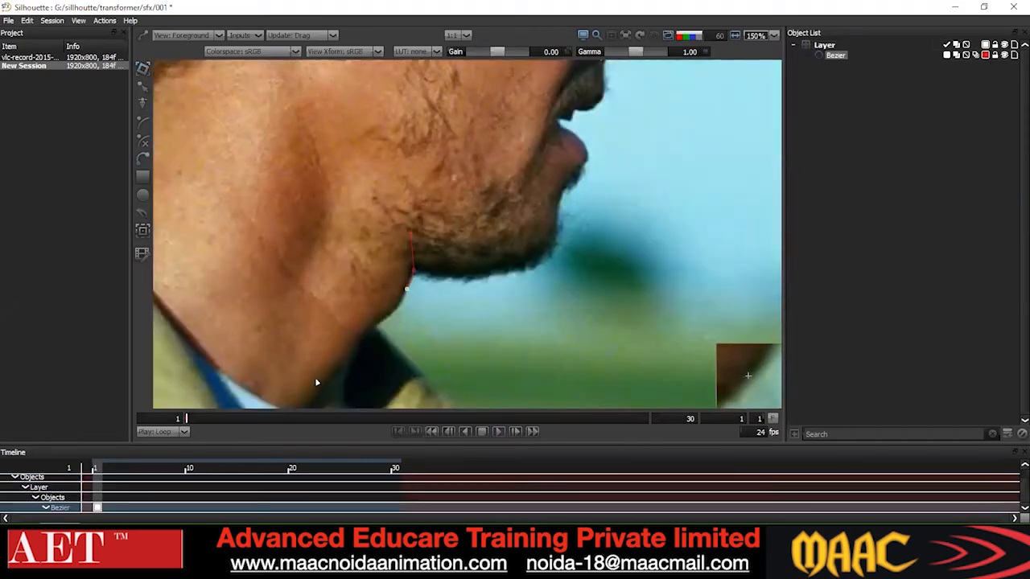
{"action": "left_click", "coordinate": [353, 338]}
{"action": "left_click", "coordinate": [410, 233]}
{"action": "scroll", "coordinate": [425, 238], "scroll_direction": "down", "scroll_amount": 1}
{"action": "scroll", "coordinate": [425, 239], "scroll_direction": "down", "scroll_amount": 2}
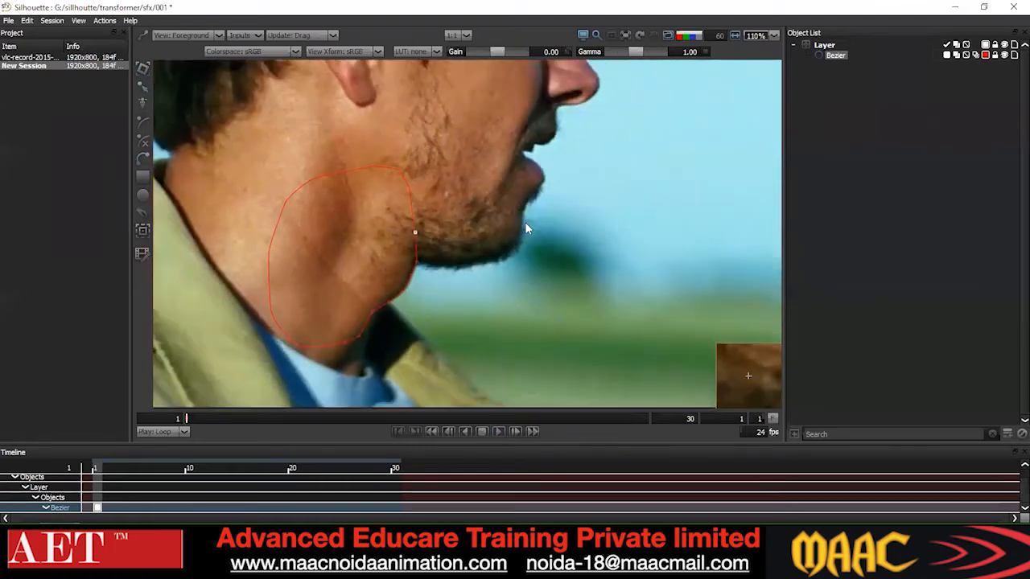
- Select all control points of the neck shape and apply a shape command to them
{"action": "left_click_drag", "start_coordinate": [142, 372], "coordinate": [501, 121]}
{"action": "right_click", "coordinate": [501, 122]}
{"action": "left_click", "coordinate": [531, 233]}
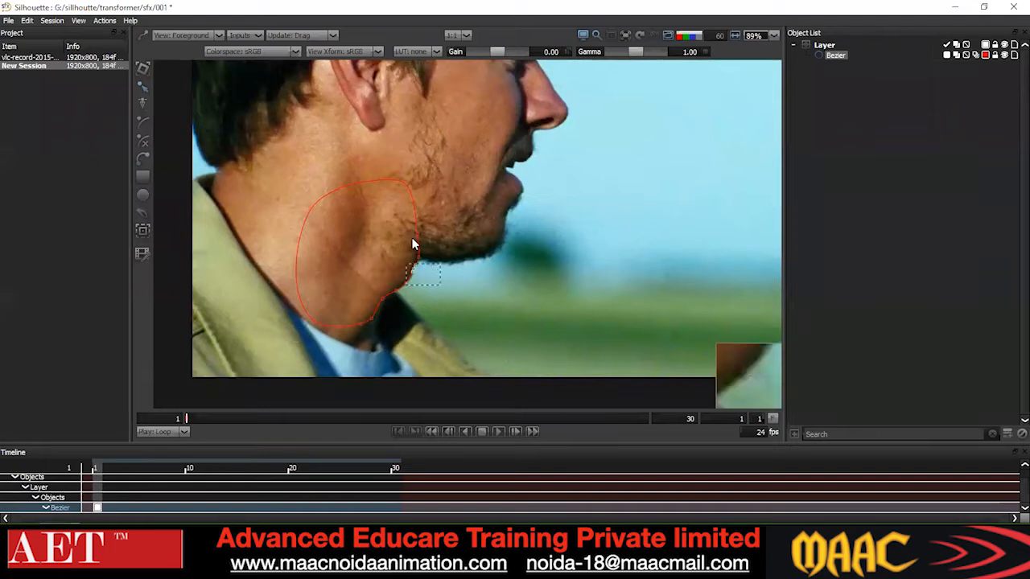
{"action": "left_click_drag", "start_coordinate": [434, 243], "coordinate": [404, 179]}
{"action": "scroll", "coordinate": [383, 221], "scroll_direction": "down", "scroll_amount": 2}
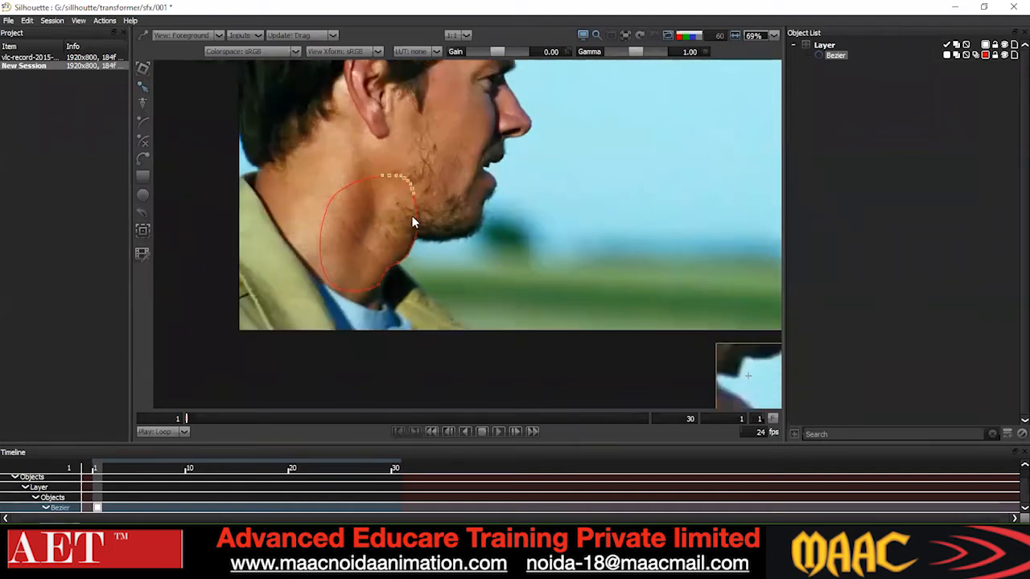
{"action": "key", "text": "ctrl+a"}
{"action": "right_click", "coordinate": [474, 180]}
{"action": "left_click", "coordinate": [510, 280]}
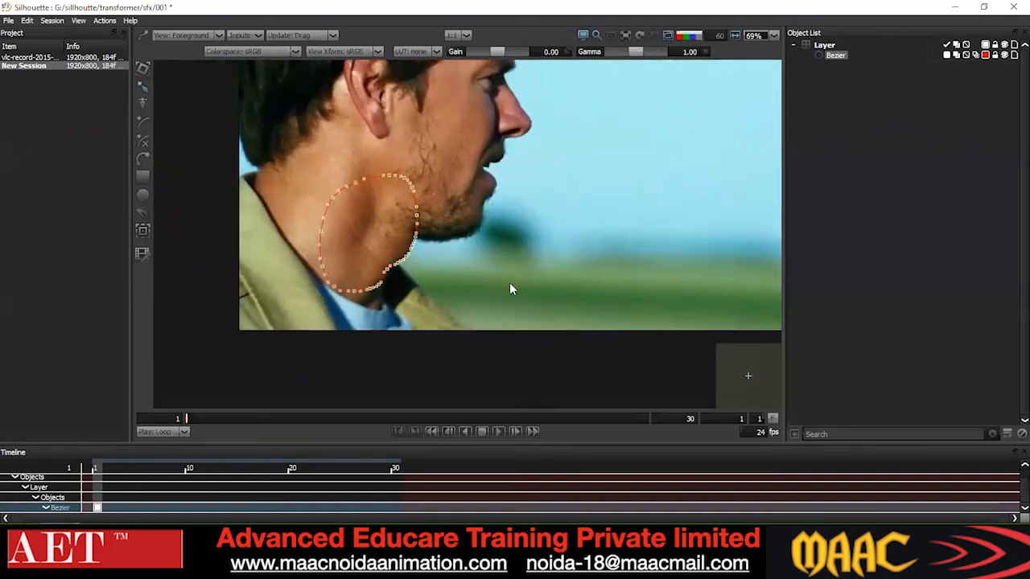
- Refine the neck shape's control points along the throat edge under the chin, reapplying the same shape command to the selected points
{"action": "scroll", "coordinate": [443, 270], "scroll_direction": "up", "scroll_amount": 4}
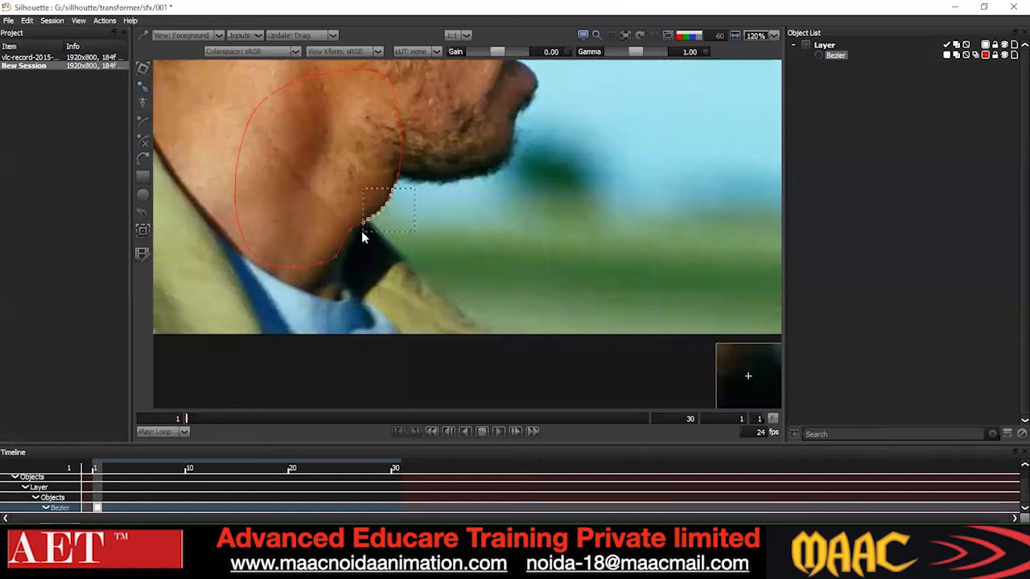
{"action": "scroll", "coordinate": [404, 189], "scroll_direction": "up", "scroll_amount": 2}
{"action": "scroll", "coordinate": [399, 195], "scroll_direction": "up", "scroll_amount": 2}
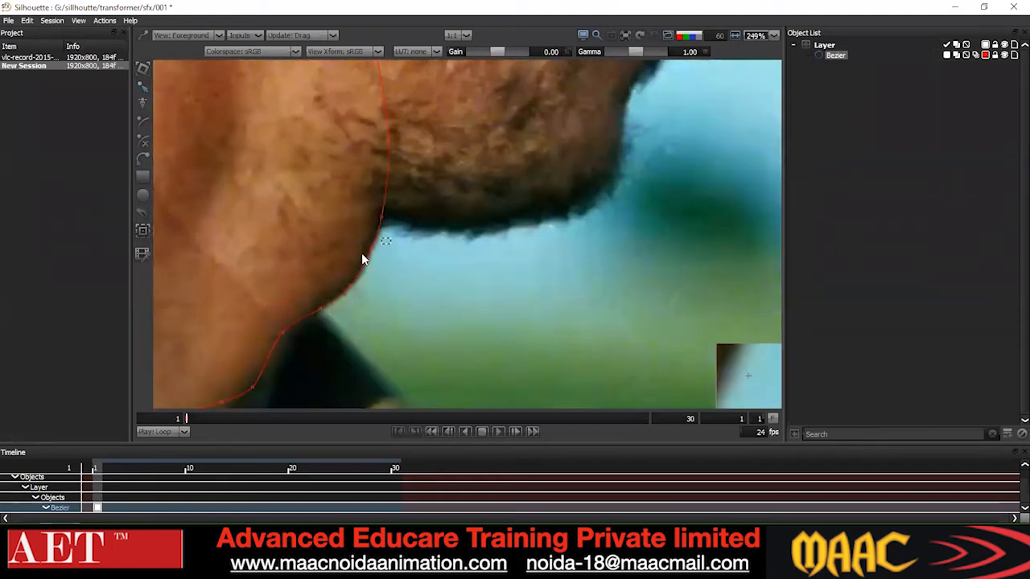
{"action": "scroll", "coordinate": [391, 231], "scroll_direction": "down", "scroll_amount": 1}
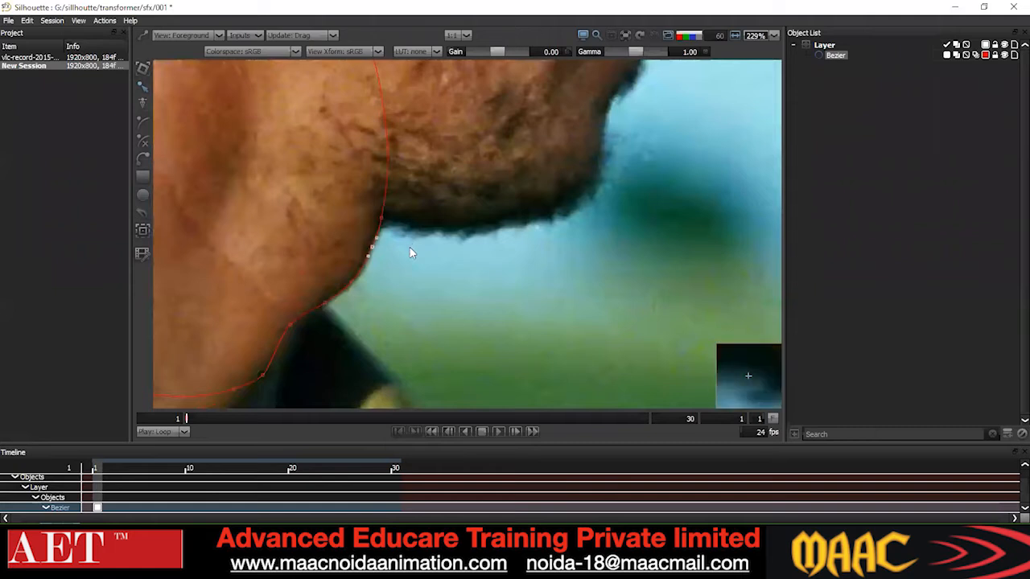
{"action": "scroll", "coordinate": [450, 217], "scroll_direction": "down", "scroll_amount": 3}
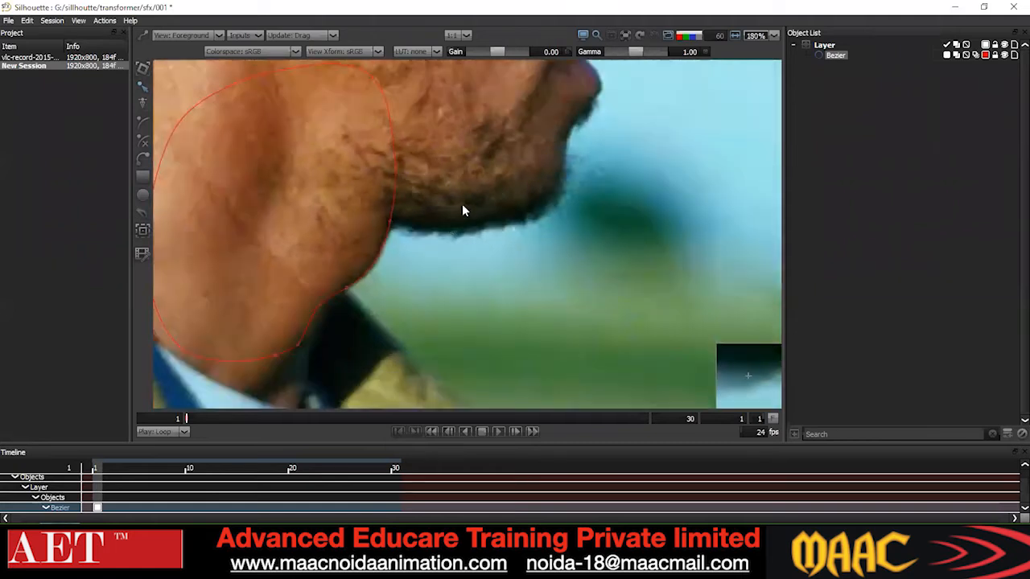
{"action": "right_click", "coordinate": [450, 212]}
{"action": "left_click", "coordinate": [476, 320]}
{"action": "left_click_drag", "start_coordinate": [481, 297], "coordinate": [311, 264]}
{"action": "left_click", "coordinate": [422, 288]}
{"action": "scroll", "coordinate": [384, 258], "scroll_direction": "down", "scroll_amount": 1}
{"action": "left_click", "coordinate": [396, 217]}
{"action": "left_click_drag", "start_coordinate": [272, 339], "coordinate": [506, 159]}
{"action": "right_click", "coordinate": [506, 160]}
{"action": "left_click", "coordinate": [552, 271]}
{"action": "left_click", "coordinate": [469, 286]}
- Nudge the selected throat-edge points slightly right and down to fit the contour, and clear the selection
{"action": "scroll", "coordinate": [387, 294], "scroll_direction": "up", "scroll_amount": 2}
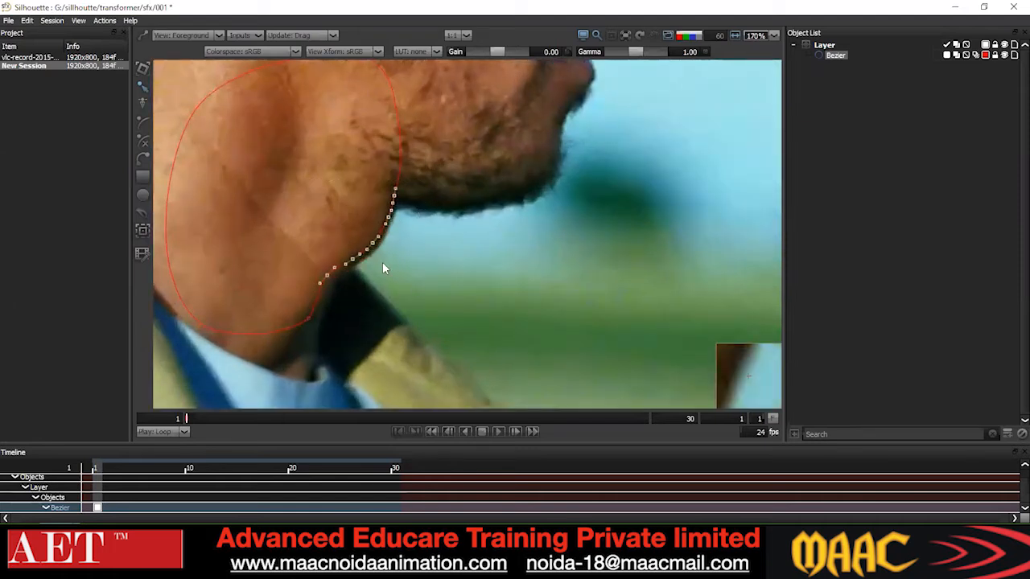
{"action": "key", "text": "Right"}
{"action": "key", "text": "Right"}
{"action": "key", "text": "Down"}
{"action": "key", "text": "Down"}
{"action": "key", "text": "Down"}
{"action": "key", "text": "Down"}
{"action": "key", "text": "Down"}
{"action": "left_click", "coordinate": [410, 233]}
{"action": "scroll", "coordinate": [409, 232], "scroll_direction": "down", "scroll_amount": 2}
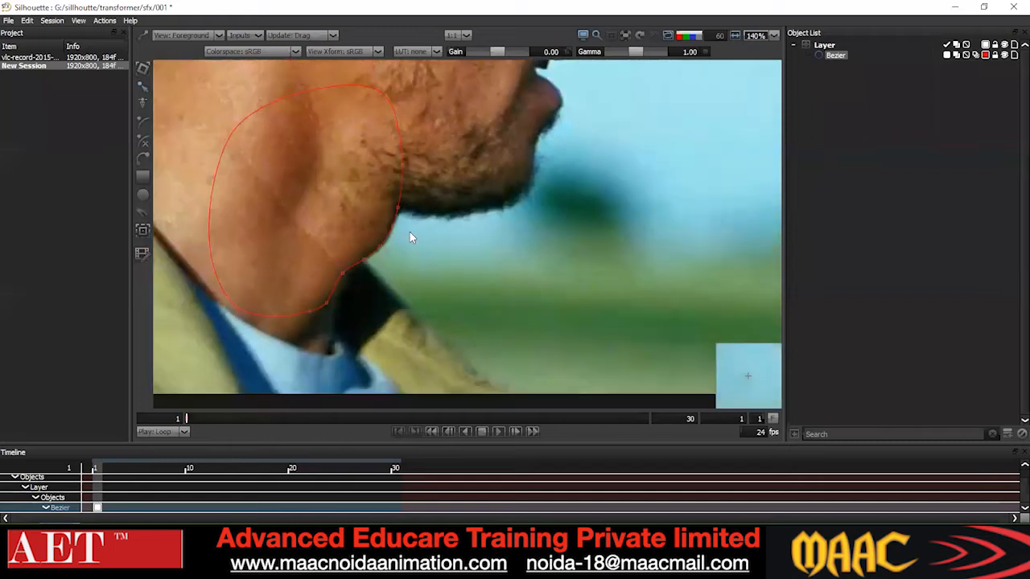
- Switch the viewer display back and forth to check the neck shape against the footage
{"action": "key", "text": "3"}
{"action": "key", "text": "1"}
{"action": "key", "text": "3"}
{"action": "key", "text": "1"}
{"action": "scroll", "coordinate": [406, 225], "scroll_direction": "down", "scroll_amount": 6}
{"action": "scroll", "coordinate": [409, 266], "scroll_direction": "down", "scroll_amount": 2}
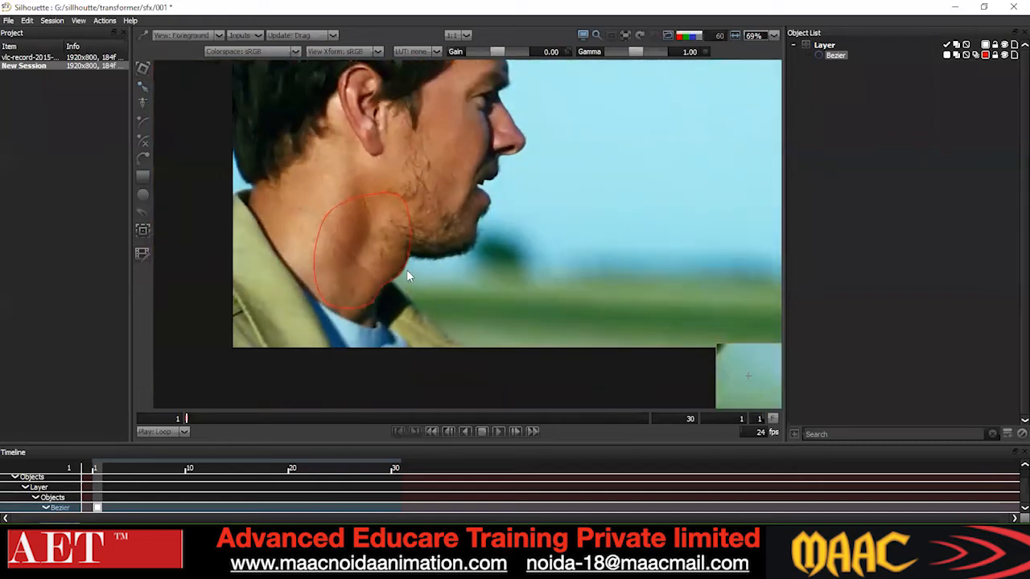
- Step through the opening frames to examine how the neck shape lines up with the moving throat edge
{"action": "scroll", "coordinate": [410, 267], "scroll_direction": "up", "scroll_amount": 4}
{"action": "key", "text": "x"}
{"action": "key", "text": "x"}
{"action": "key", "text": "x"}
{"action": "key", "text": "x"}
{"action": "key", "text": "x"}
{"action": "key", "text": "x"}
{"action": "key", "text": "x"}
{"action": "key", "text": "x"}
{"action": "key", "text": "x"}
{"action": "key", "text": "x"}
{"action": "key", "text": "x"}
{"action": "key", "text": "x"}
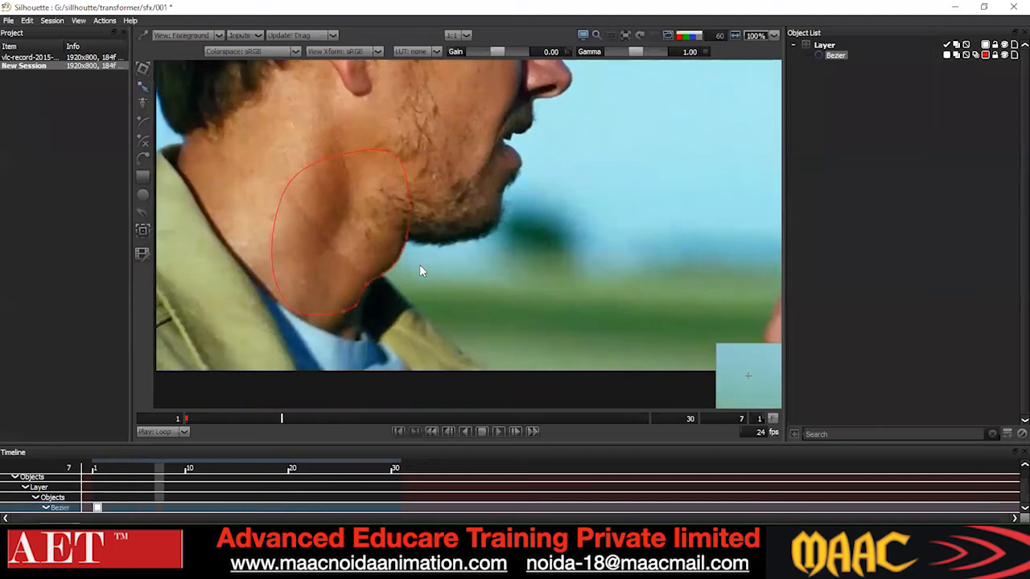
{"action": "key", "text": "z"}
{"action": "key", "text": "z"}
{"action": "key", "text": "z"}
{"action": "key", "text": "z"}
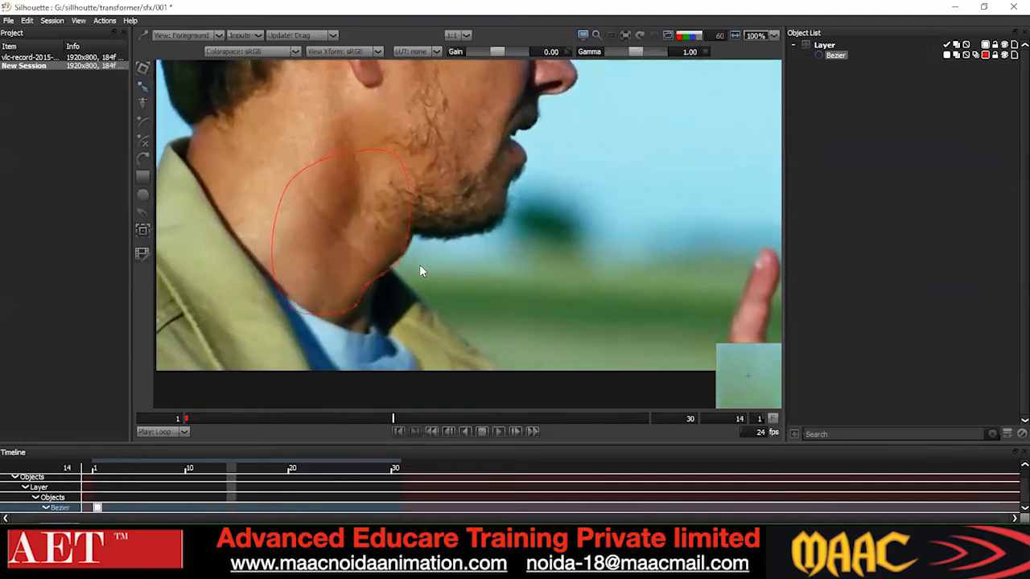
{"action": "scroll", "coordinate": [426, 280], "scroll_direction": "up", "scroll_amount": 2}
{"action": "key", "text": "x"}
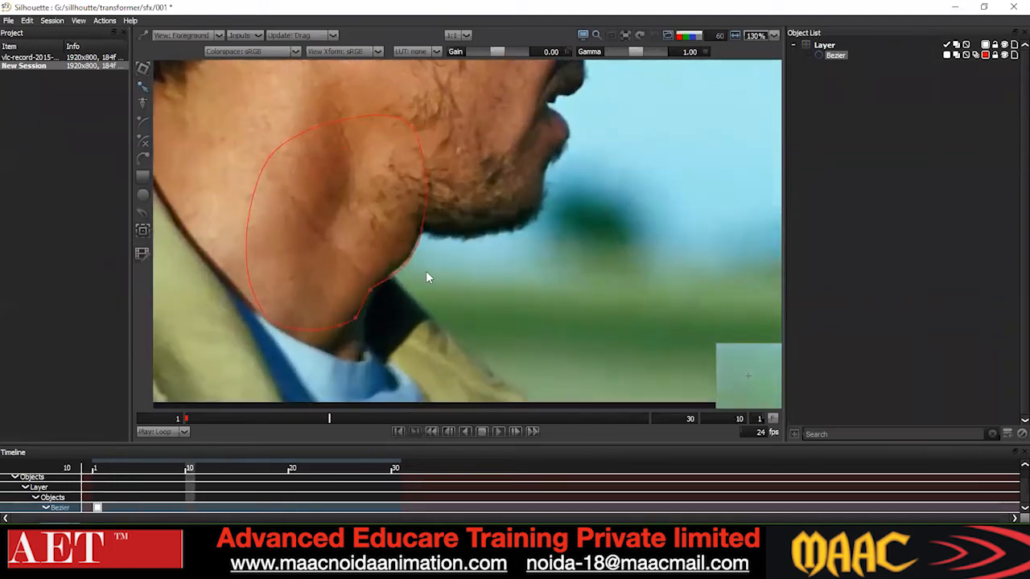
- Select all the neck shape's control points and nudge them to follow the neck on frames 4 and 6
{"action": "left_click_drag", "start_coordinate": [479, 100], "coordinate": [222, 359]}
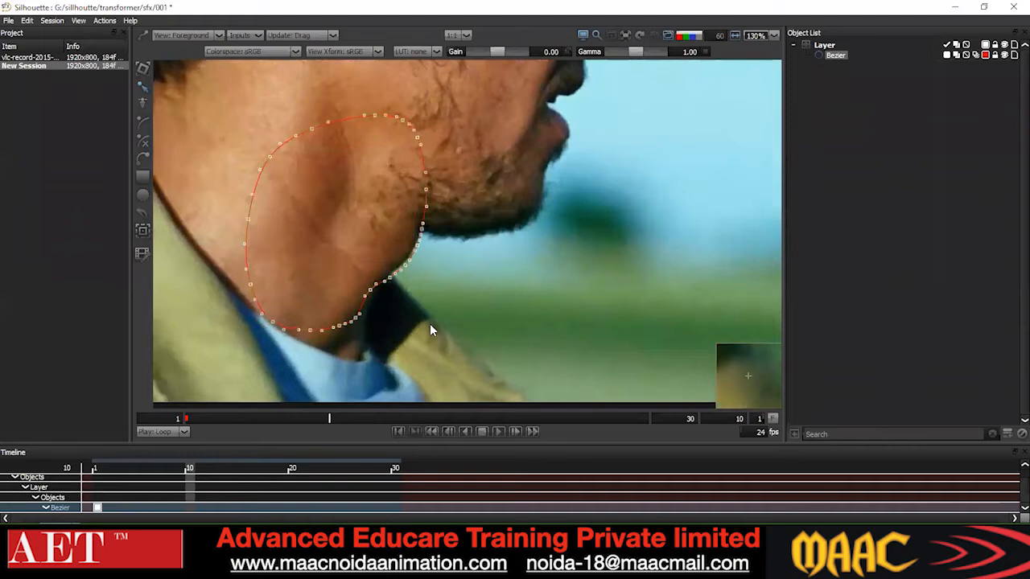
{"action": "key", "text": "z"}
{"action": "key", "text": "z"}
{"action": "key", "text": "z"}
{"action": "key", "text": "z"}
{"action": "key", "text": "z"}
{"action": "key", "text": "z"}
{"action": "key", "text": "z"}
{"action": "key", "text": "z"}
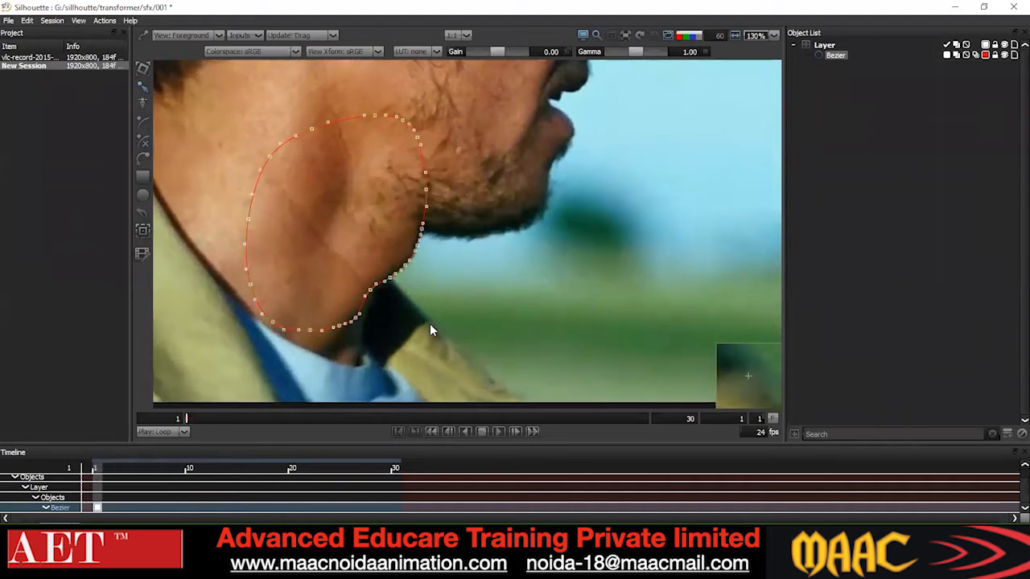
{"action": "key", "text": "x"}
{"action": "key", "text": "x"}
{"action": "key", "text": "x"}
{"action": "key", "text": "x"}
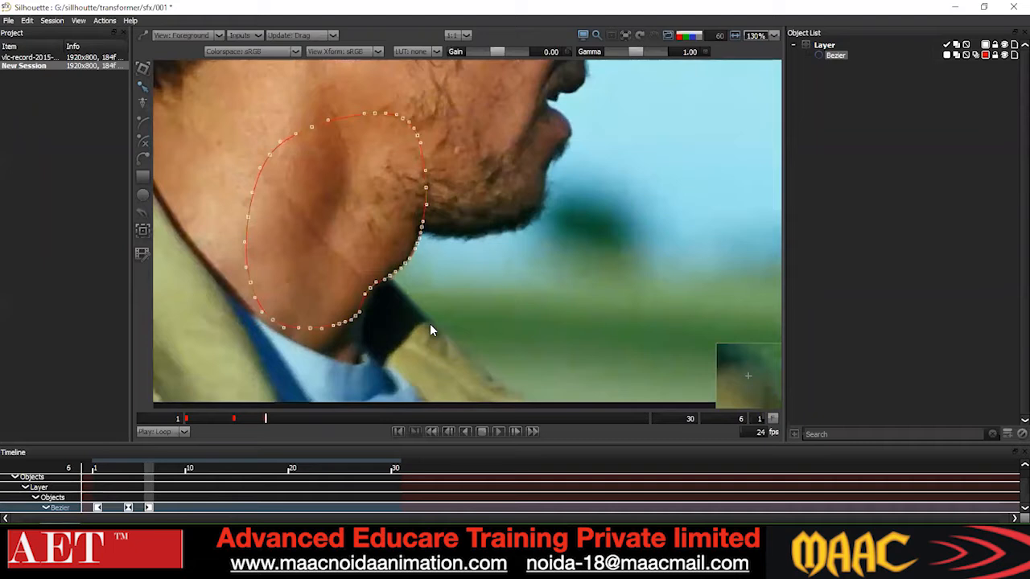
{"action": "key", "text": "z"}
{"action": "key", "text": "z"}
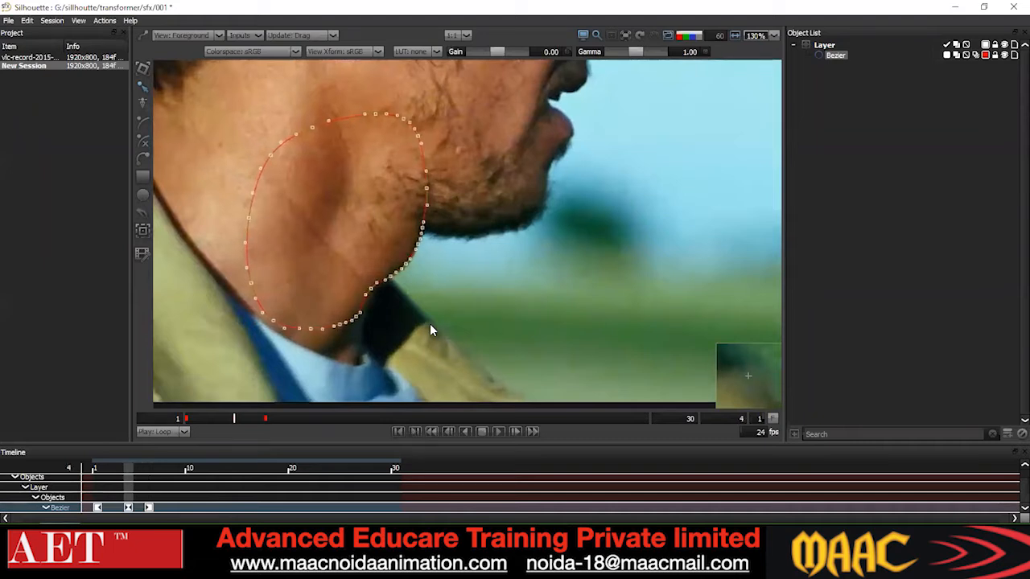
- Nudge the whole neck shape slightly to match the footage on frames 5, 3 and 2
{"action": "key", "text": "x"}
{"action": "key", "text": "Right"}
{"action": "key", "text": "Right"}
{"action": "key", "text": "z"}
{"action": "key", "text": "z"}
{"action": "key", "text": "Right"}
{"action": "key", "text": "Right"}
{"action": "key", "text": "z"}
{"action": "key", "text": "Right"}
{"action": "key", "text": "Right"}
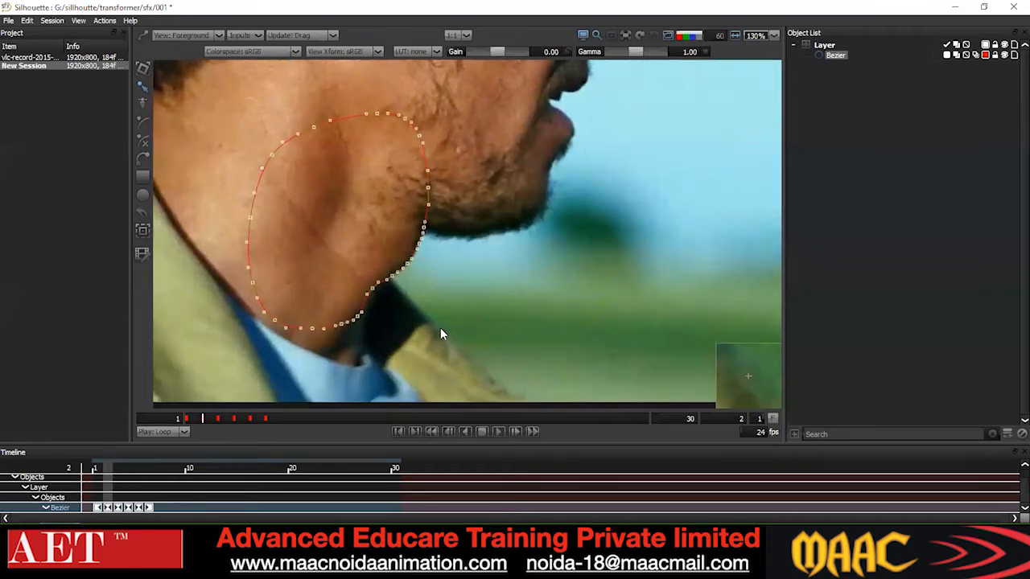
- Clear the point selection and compare the shape's throat edge between frames 4 and 5
{"action": "left_click", "coordinate": [441, 325]}
{"action": "key", "text": "Right"}
{"action": "key", "text": "Right"}
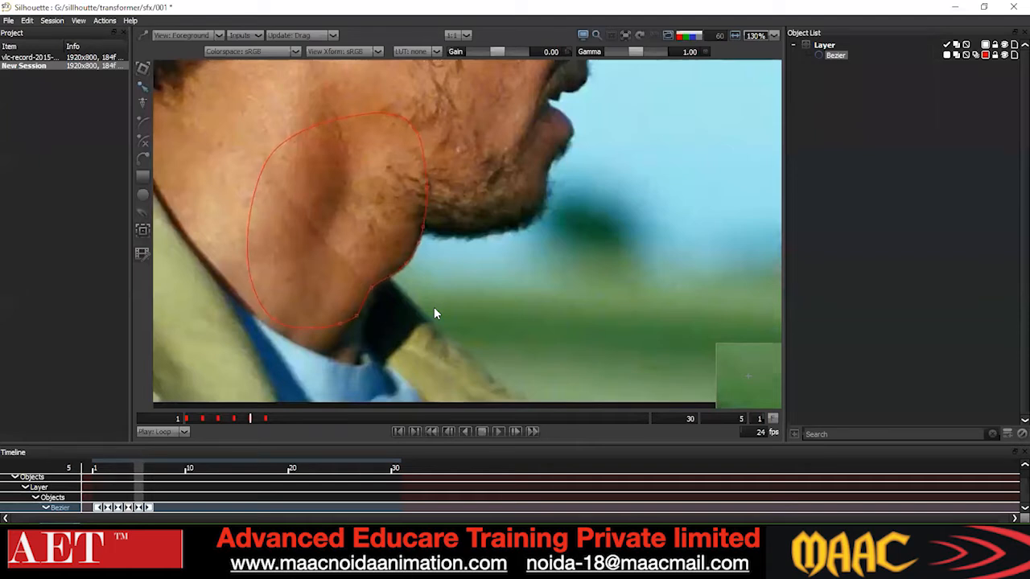
{"action": "key", "text": "Right"}
{"action": "key", "text": "Left"}
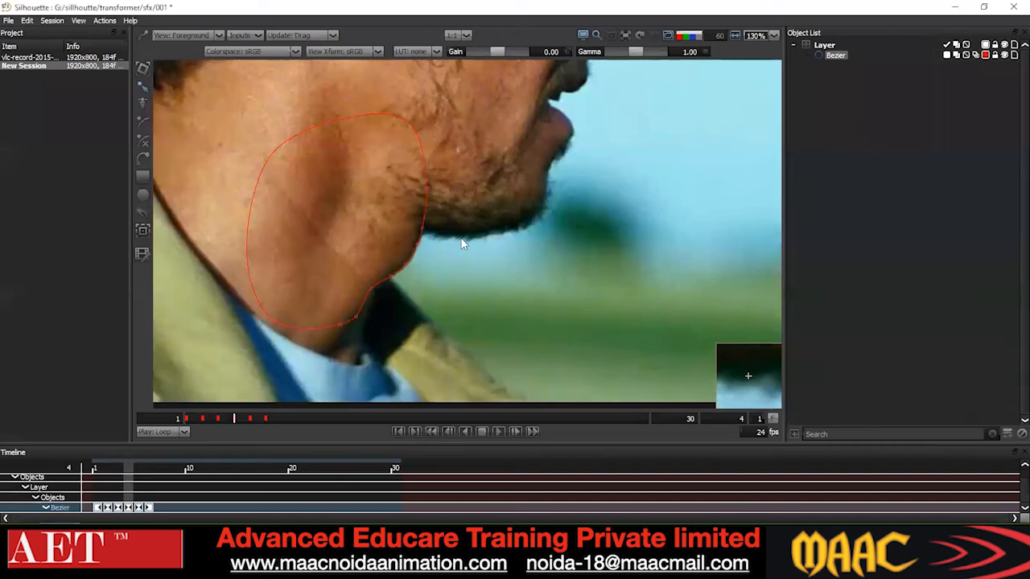
{"action": "key", "text": "Right"}
{"action": "key", "text": "Left"}
{"action": "key", "text": "Right"}
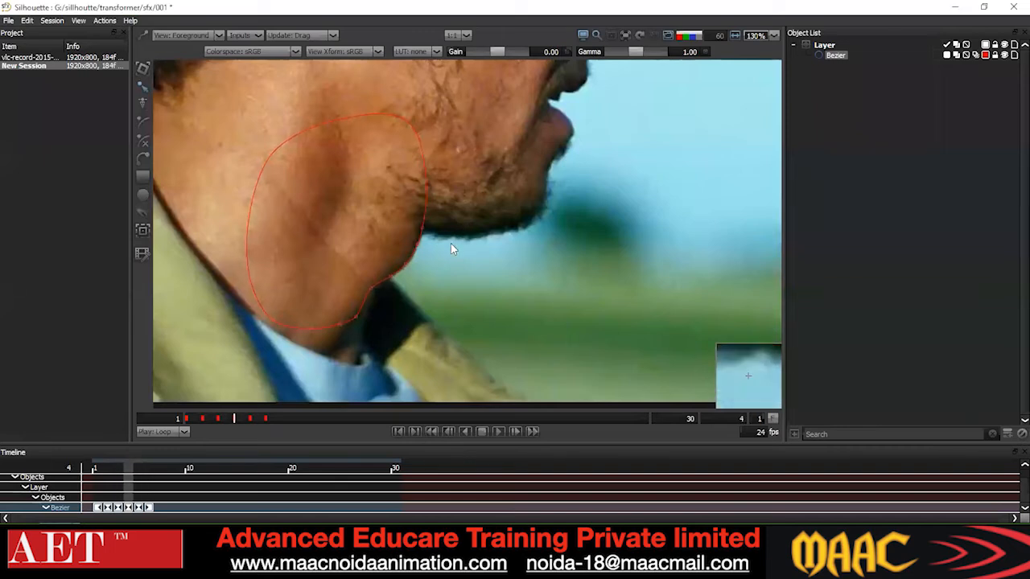
{"action": "scroll", "coordinate": [447, 213], "scroll_direction": "up", "scroll_amount": 2}
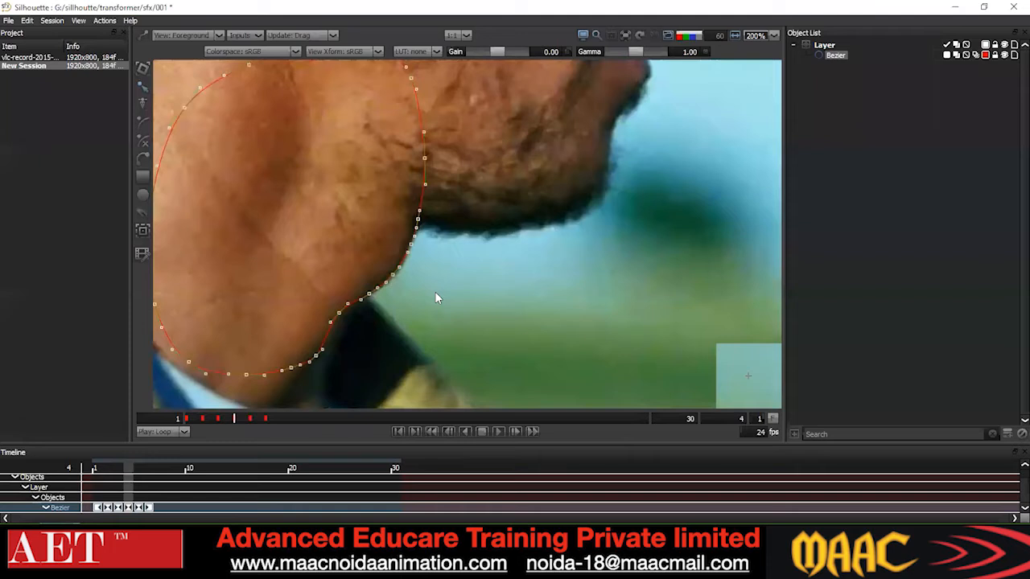
{"action": "key", "text": "Left"}
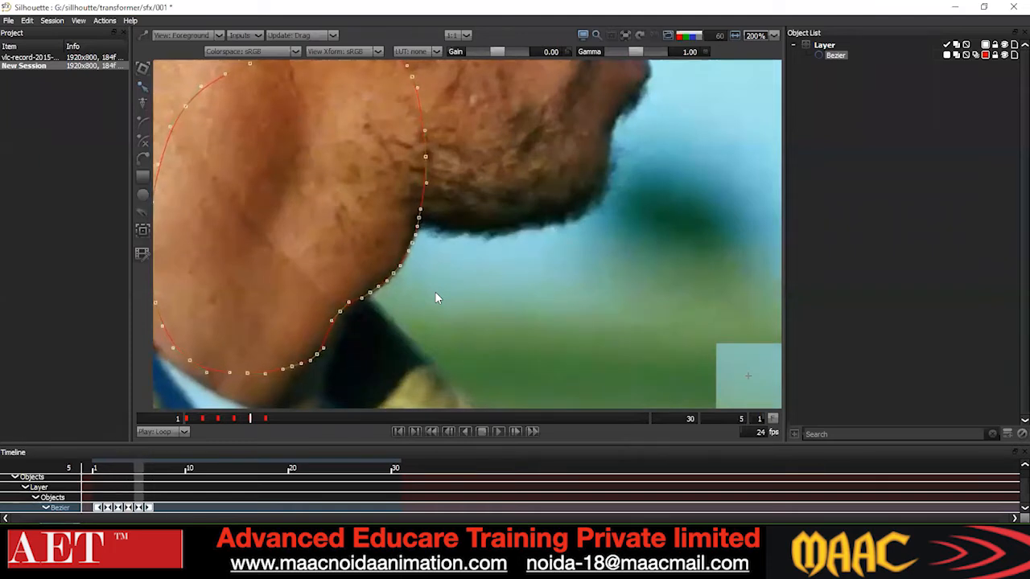
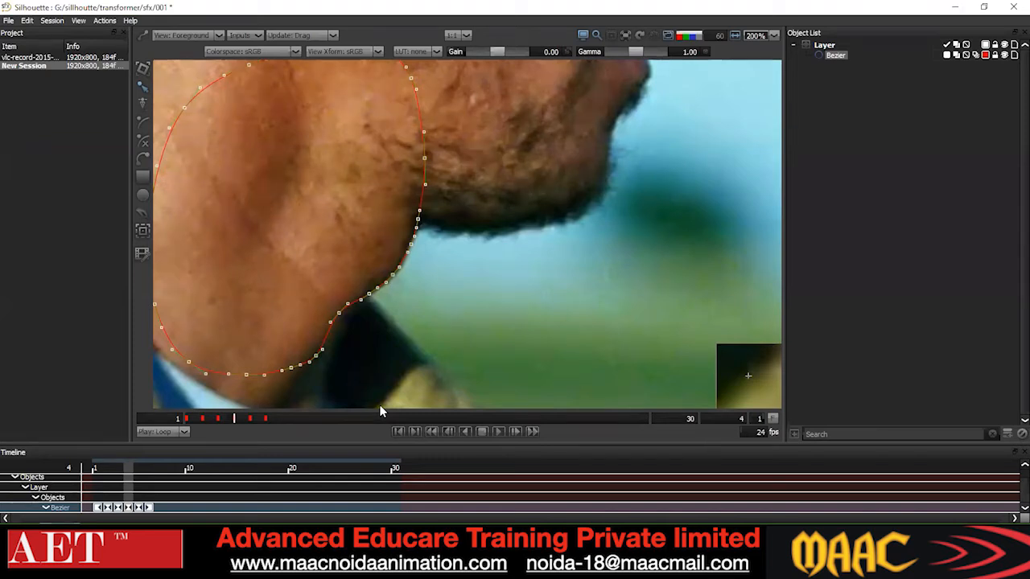
{"action": "scroll", "coordinate": [378, 362], "scroll_direction": "down", "scroll_amount": 3}
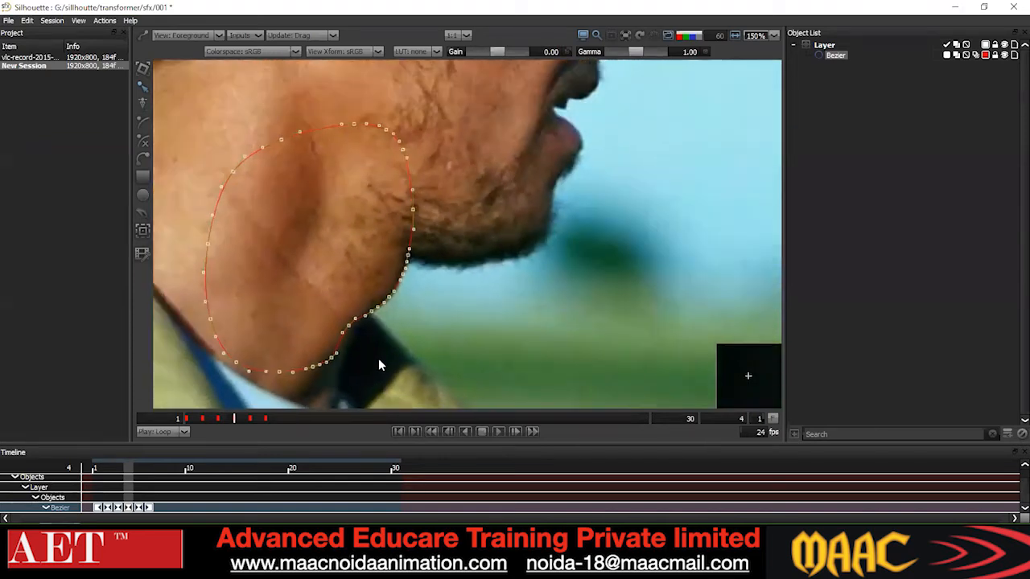
{"action": "key", "text": "Right"}
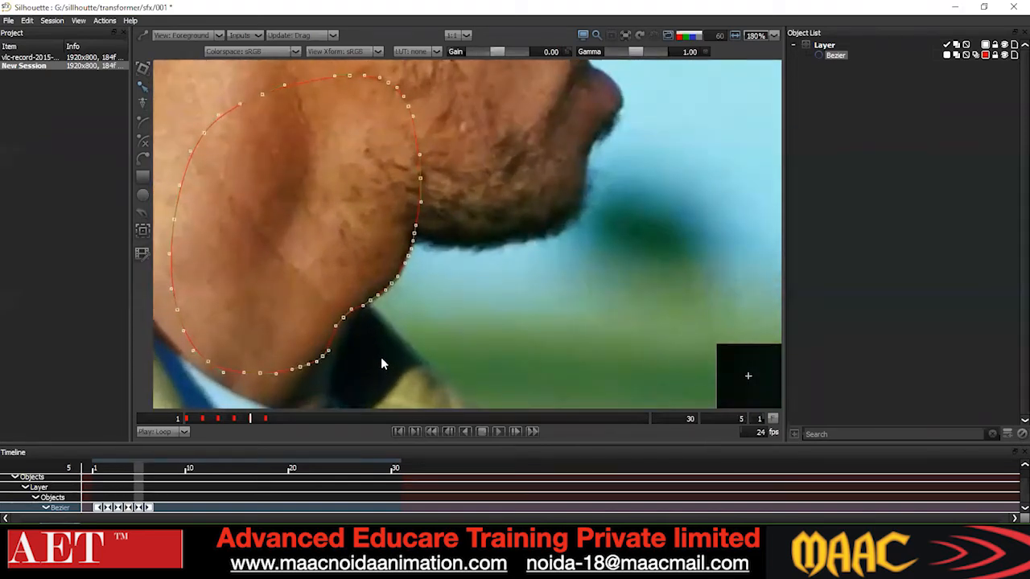
{"action": "scroll", "coordinate": [402, 332], "scroll_direction": "up", "scroll_amount": 1}
{"action": "scroll", "coordinate": [403, 339], "scroll_direction": "down", "scroll_amount": 1}
{"action": "key", "text": "Left"}
{"action": "scroll", "coordinate": [447, 256], "scroll_direction": "down", "scroll_amount": 2}
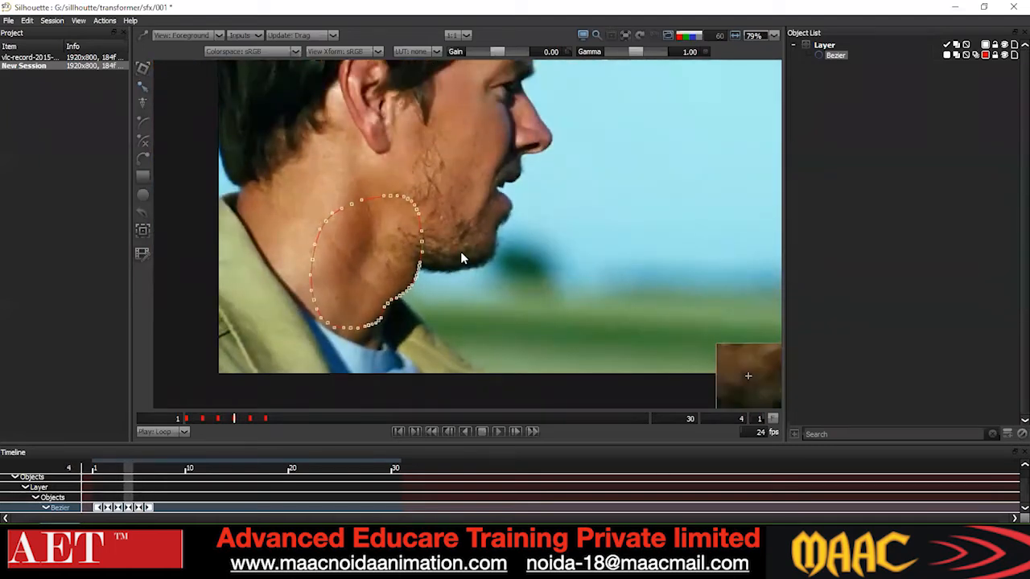
- Step back and forth over the keyed frames to examine how steadily the shape follows the neck
{"action": "key", "text": "Right"}
{"action": "key", "text": "Right"}
{"action": "key", "text": "Right"}
{"action": "key", "text": "Right"}
{"action": "key", "text": "Right"}
{"action": "key", "text": "Right"}
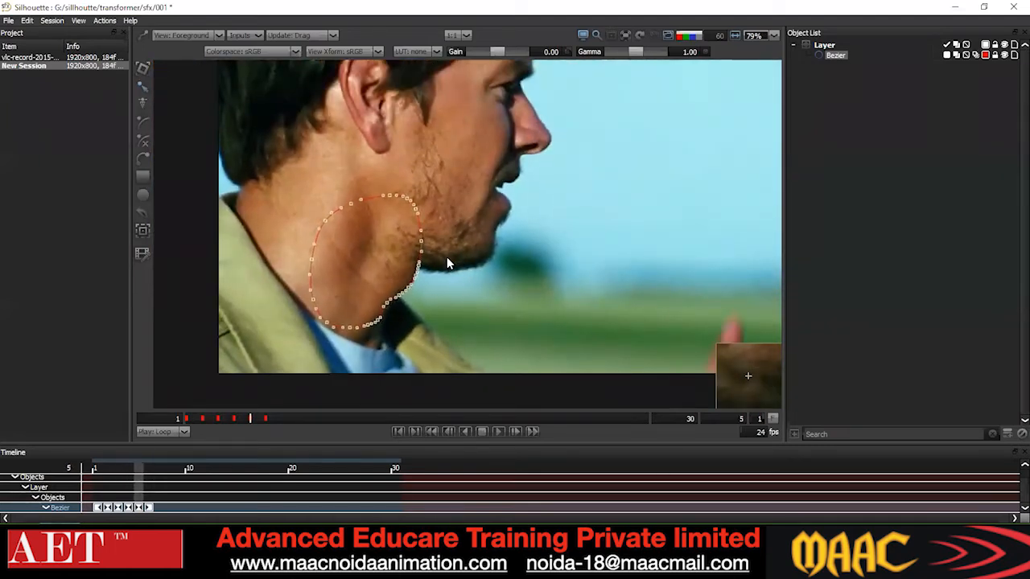
{"action": "key", "text": "Left"}
{"action": "key", "text": "Left"}
{"action": "key", "text": "Left"}
{"action": "key", "text": "Left"}
{"action": "key", "text": "Left"}
{"action": "key", "text": "Left"}
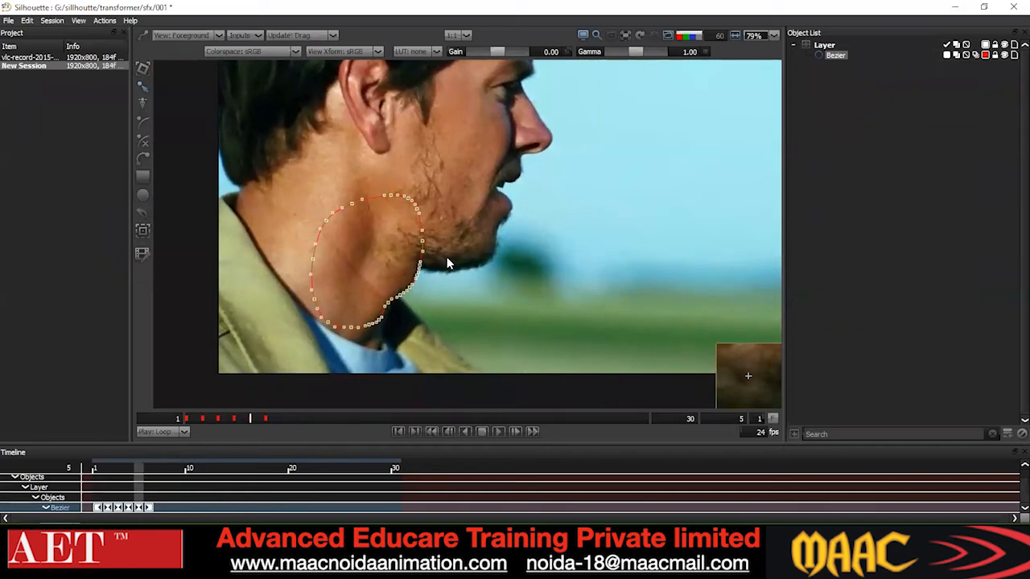
{"action": "key", "text": "Right"}
- Check the throat edge up close on frames 4 and 5, viewing the Output overlay and returning to Foreground
{"action": "scroll", "coordinate": [446, 258], "scroll_direction": "up", "scroll_amount": 1}
{"action": "scroll", "coordinate": [446, 259], "scroll_direction": "up", "scroll_amount": 1}
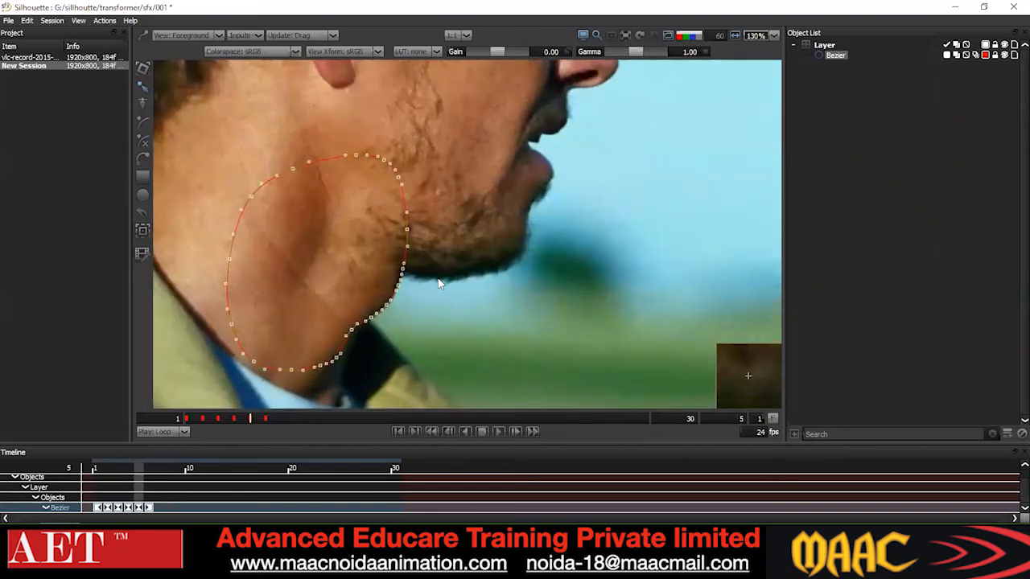
{"action": "scroll", "coordinate": [410, 301], "scroll_direction": "up", "scroll_amount": 1}
{"action": "scroll", "coordinate": [410, 304], "scroll_direction": "up", "scroll_amount": 1}
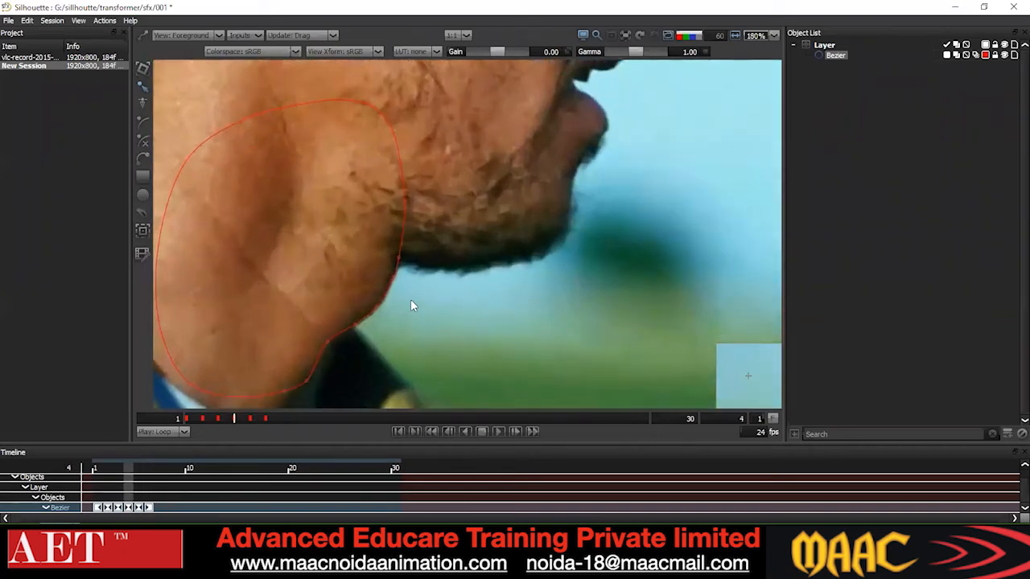
{"action": "key", "text": "Left"}
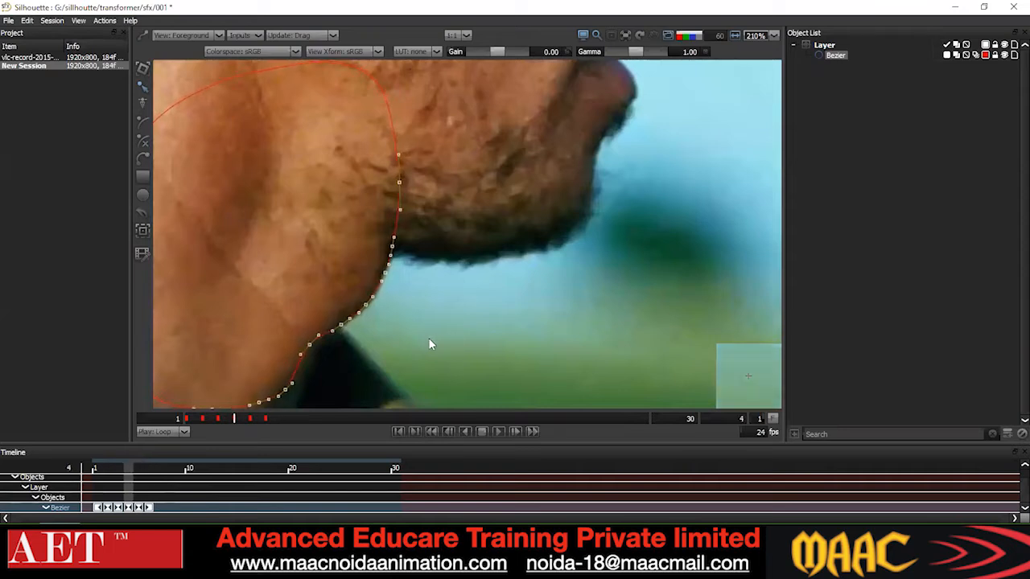
{"action": "key", "text": "3"}
{"action": "key", "text": "Right"}
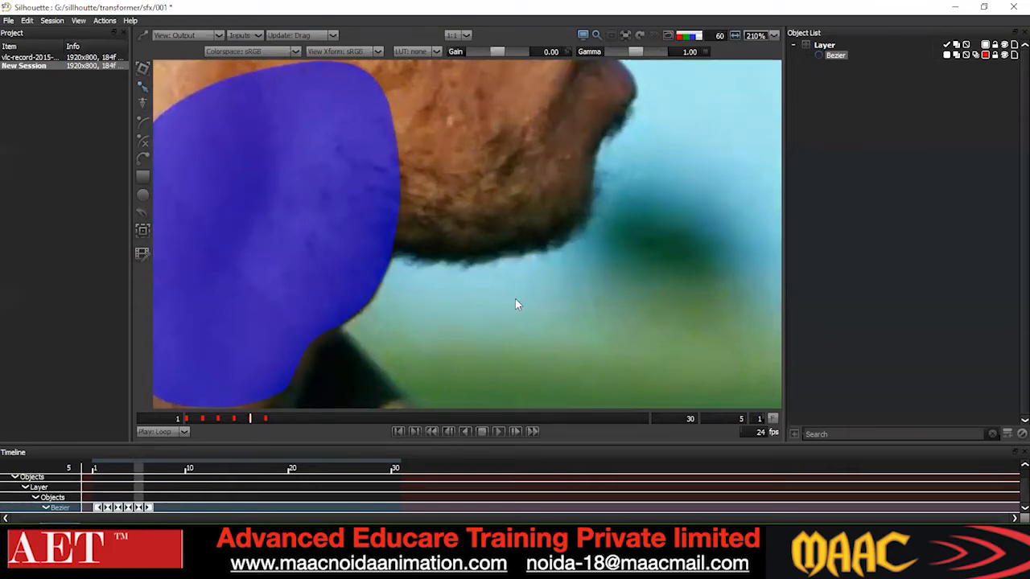
{"action": "key", "text": "1"}
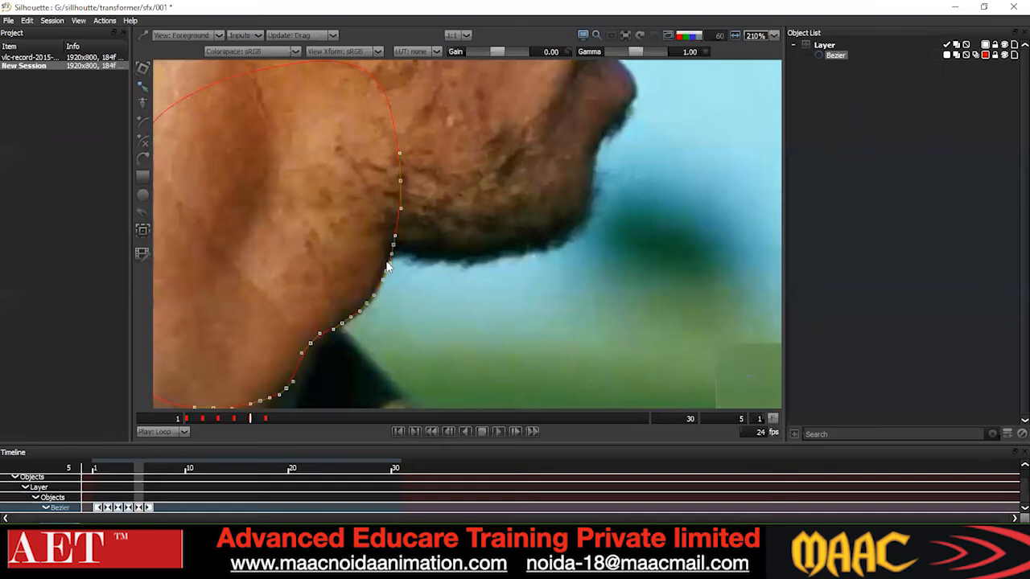
{"action": "scroll", "coordinate": [462, 236], "scroll_direction": "down", "scroll_amount": 1}
{"action": "scroll", "coordinate": [410, 276], "scroll_direction": "down", "scroll_amount": 1}
{"action": "key", "text": "Left"}
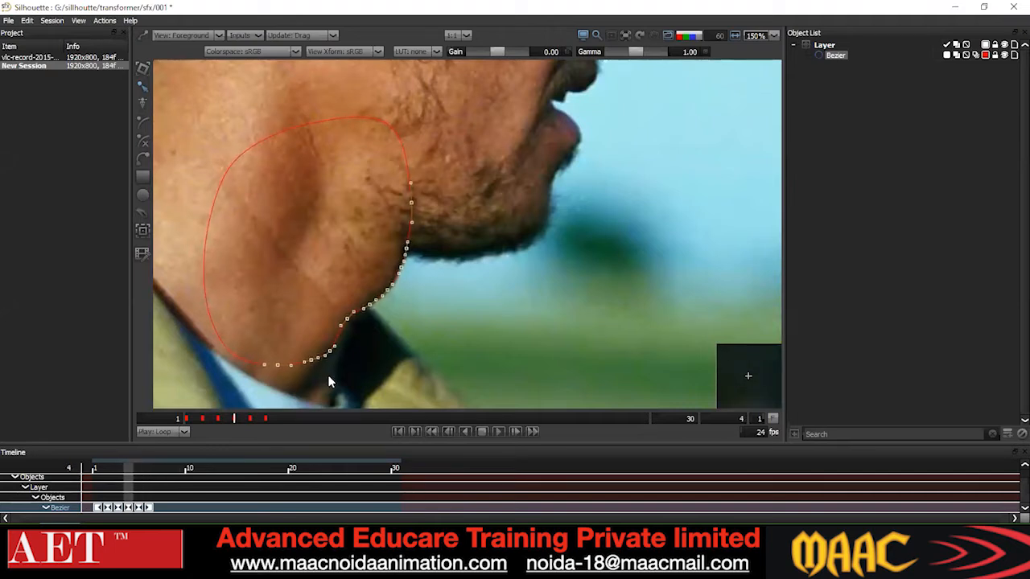
{"action": "key", "text": "Delete"}
{"action": "key", "text": "ctrl+z"}
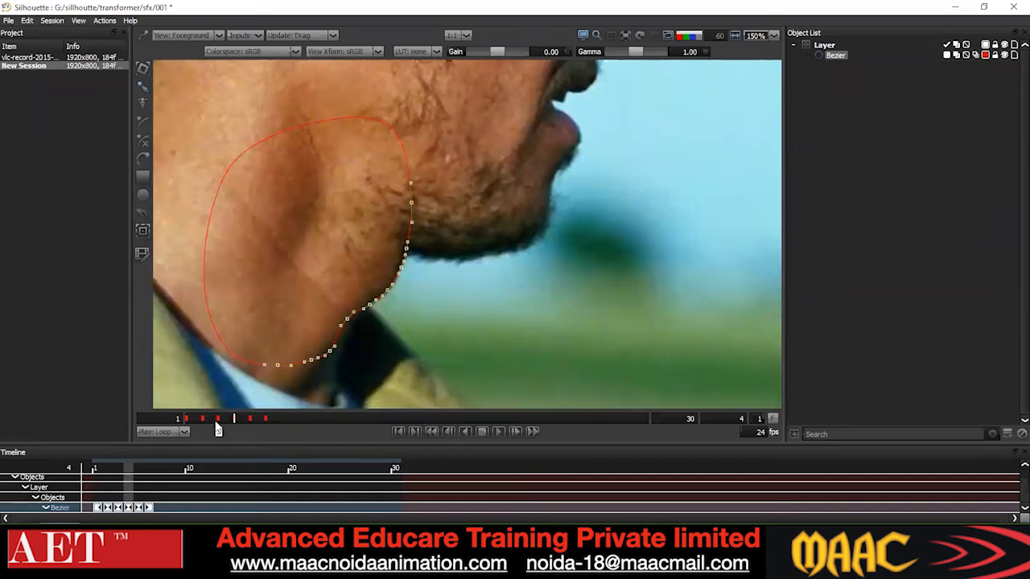
{"action": "left_click", "coordinate": [78, 20]}
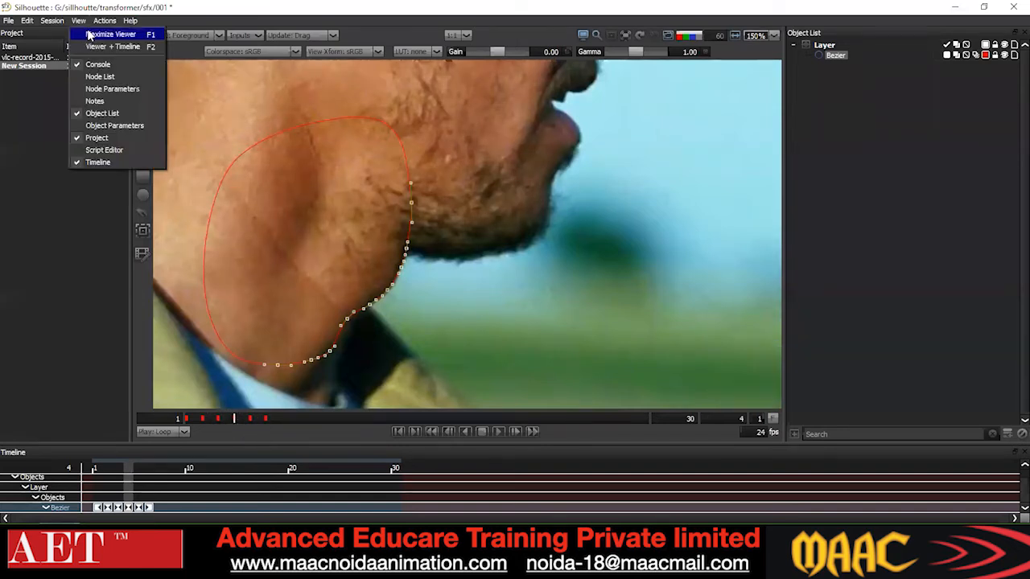
{"action": "left_click", "coordinate": [482, 280]}
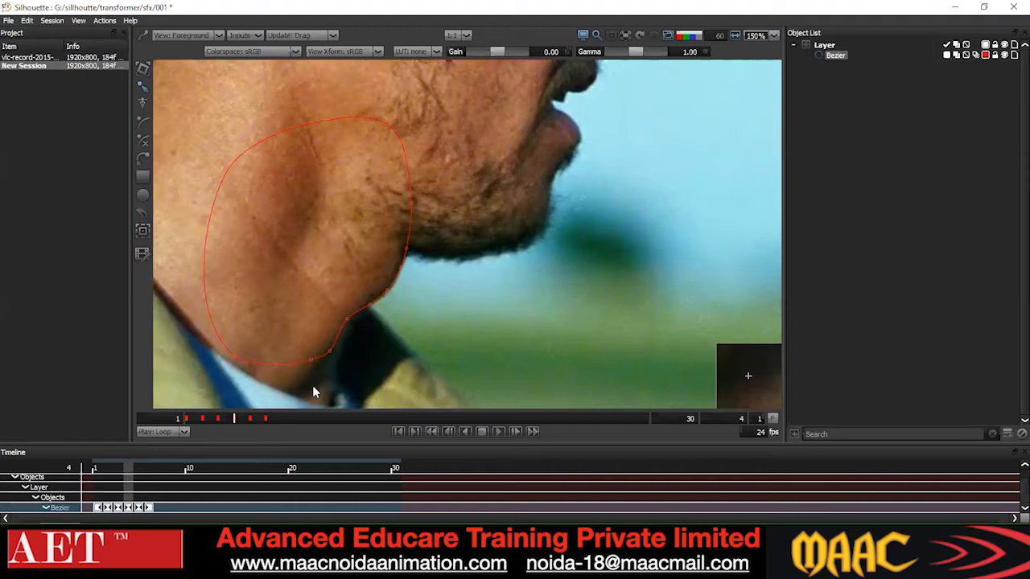
- Select all the points and nudge the neck shape slightly left and down on frame 5, comparing it with frame 4
{"action": "key", "text": "ctrl+a"}
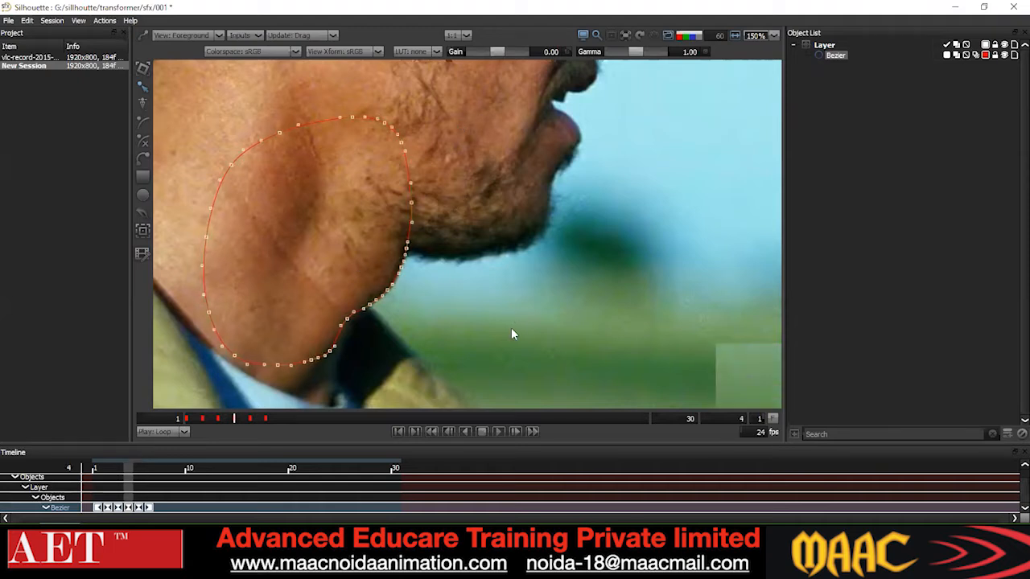
{"action": "key", "text": "Right"}
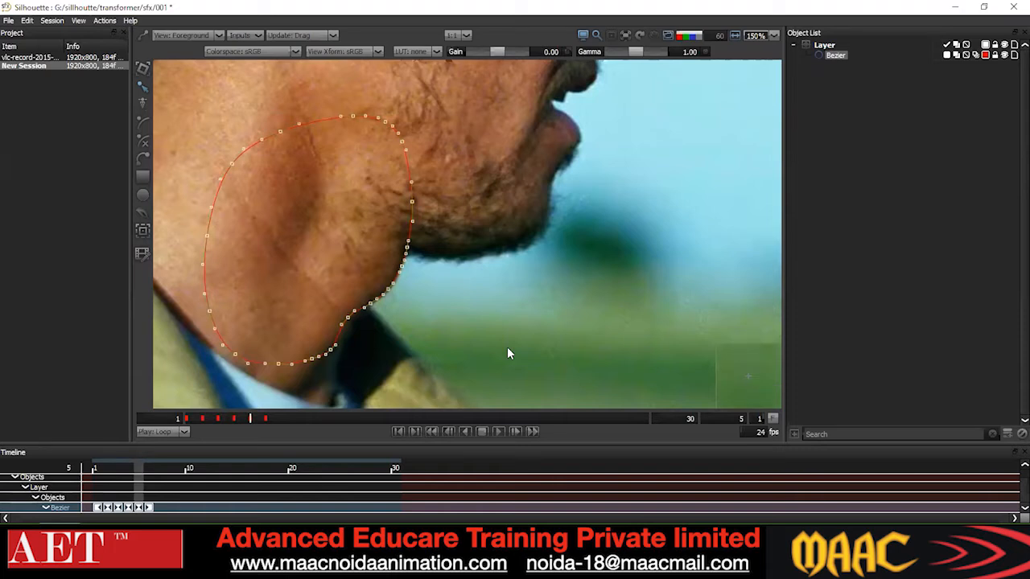
{"action": "left_click", "coordinate": [485, 311]}
{"action": "key", "text": "Left"}
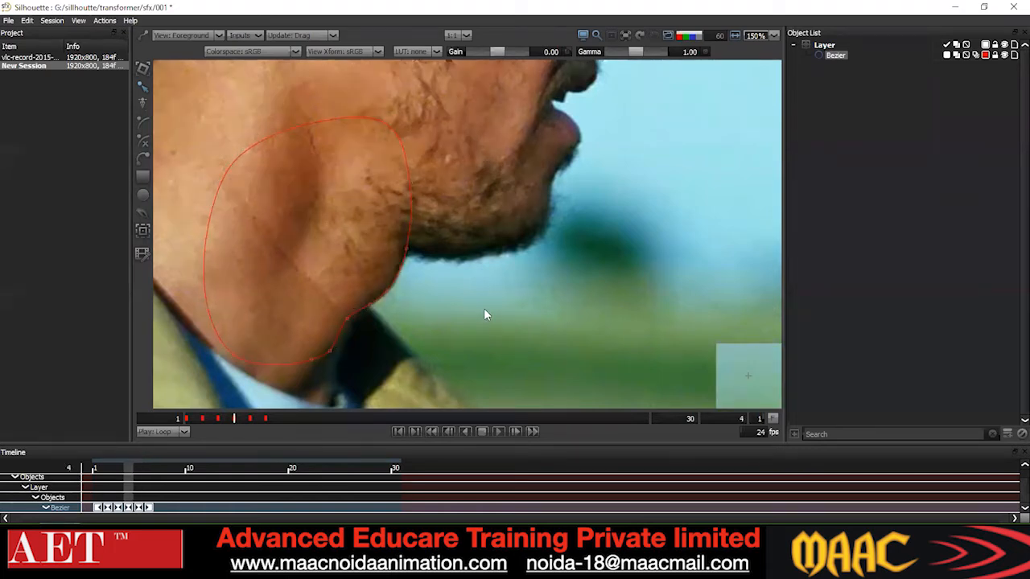
{"action": "key", "text": "Right"}
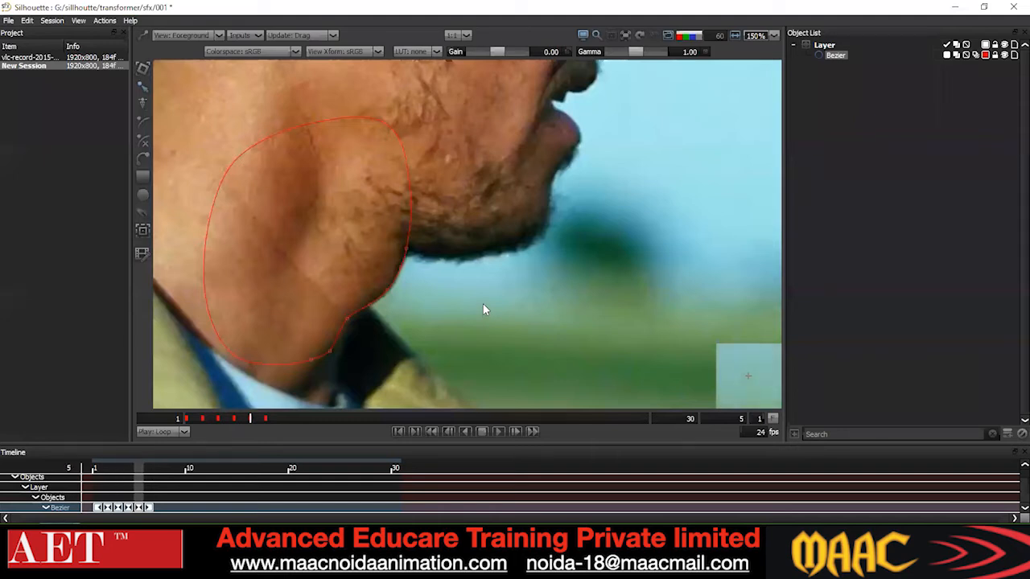
- Delete the Bezier shape's keyframes at frames 5 and 6
{"action": "left_click_drag", "start_coordinate": [464, 172], "coordinate": [194, 380]}
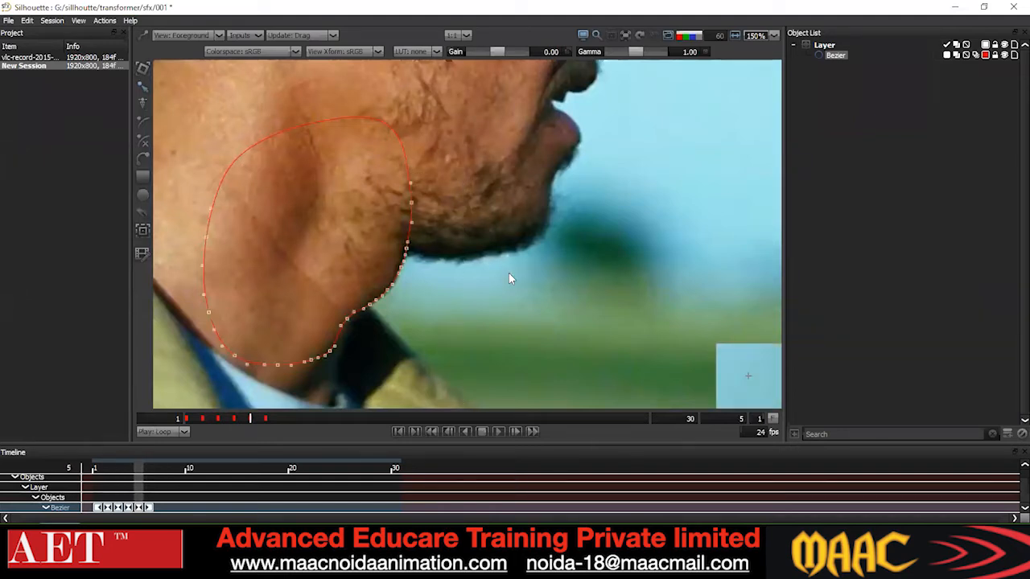
{"action": "key", "text": "Left"}
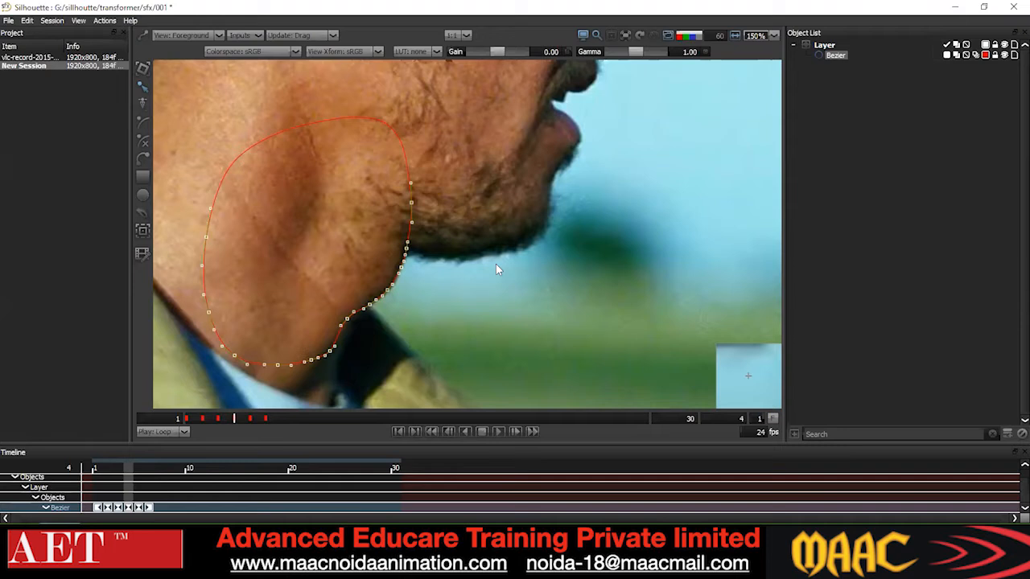
{"action": "left_click", "coordinate": [138, 508]}
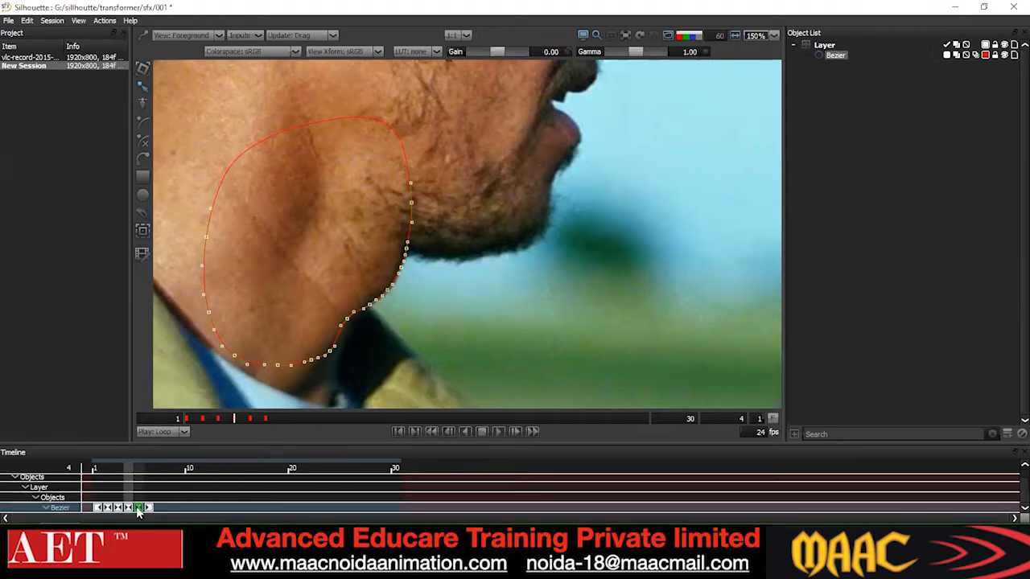
{"action": "mouse_move", "coordinate": [139, 509]}
{"action": "left_mouse_down"}
{"action": "mouse_move", "coordinate": [167, 507]}
{"action": "mouse_move", "coordinate": [150, 510]}
{"action": "left_mouse_up"}
{"action": "key", "text": "Delete"}
{"action": "key", "text": "x"}
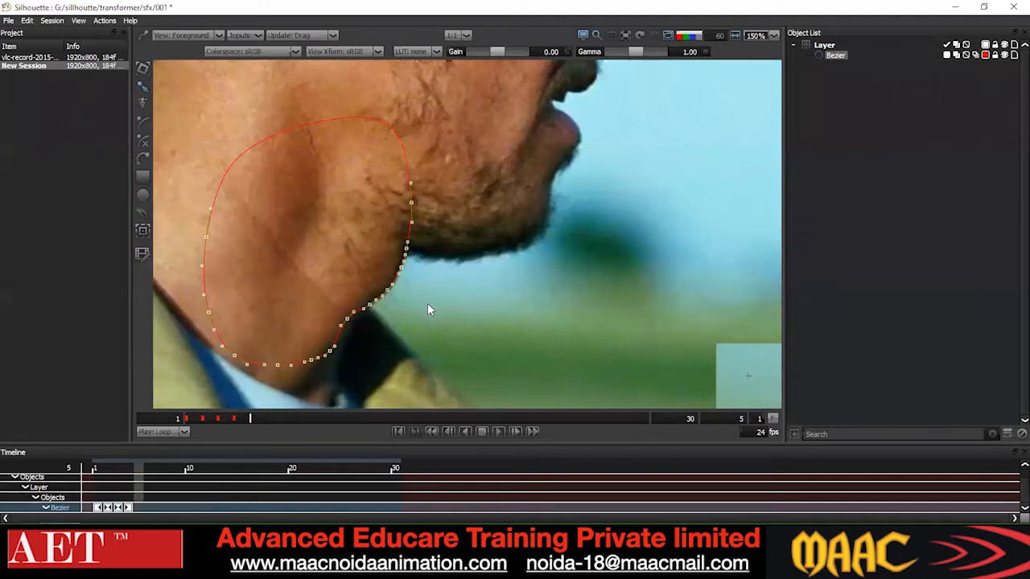
- Select all the points on frame 6 and nudge the neck shape slightly left and up
{"action": "key", "text": "Right"}
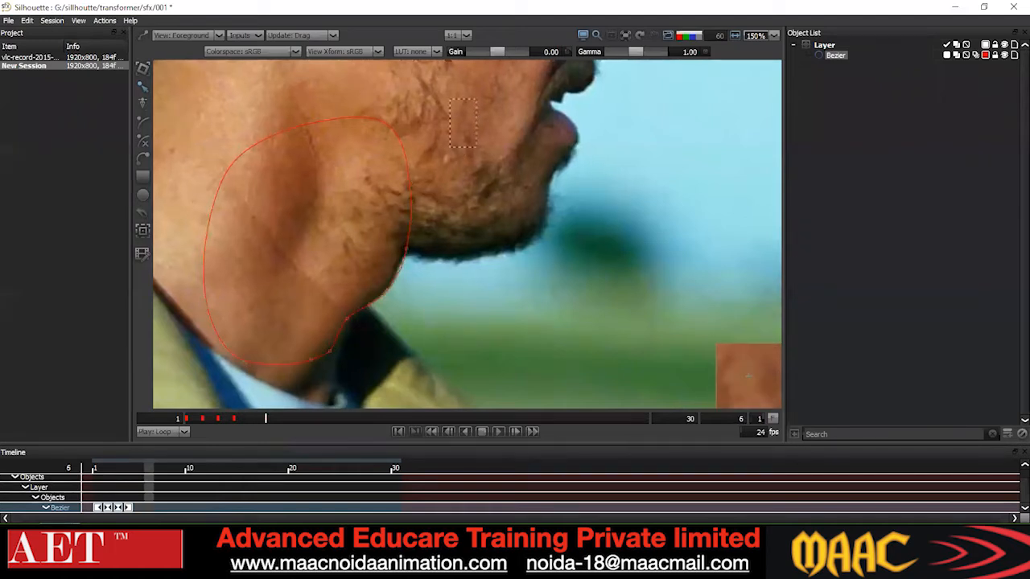
{"action": "key", "text": "Left"}
{"action": "key", "text": "Left"}
{"action": "key", "text": "Up"}
{"action": "key", "text": "Up"}
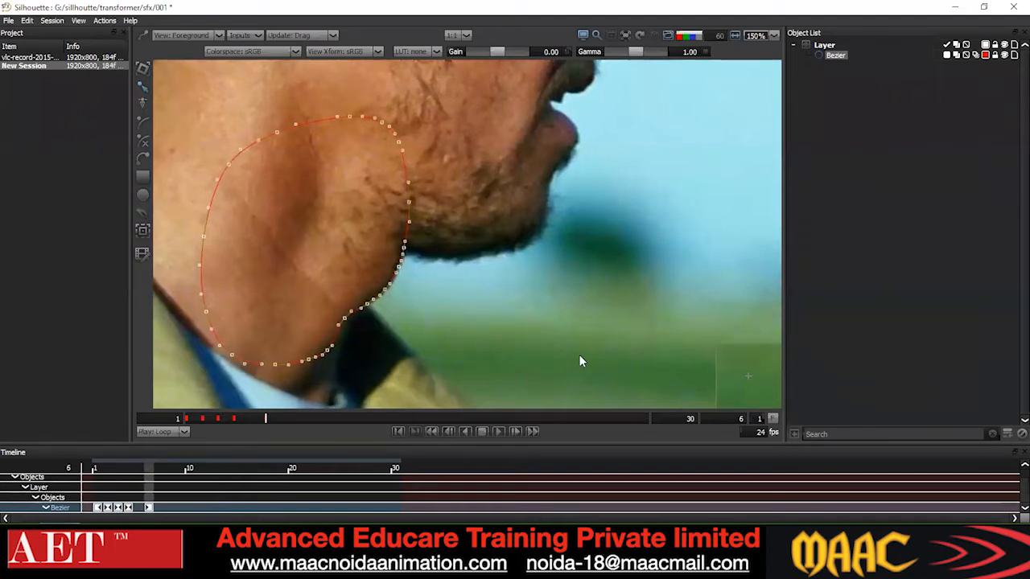
- Check the throat-edge points on frame 6 and clear the point selection
{"action": "left_click", "coordinate": [580, 361]}
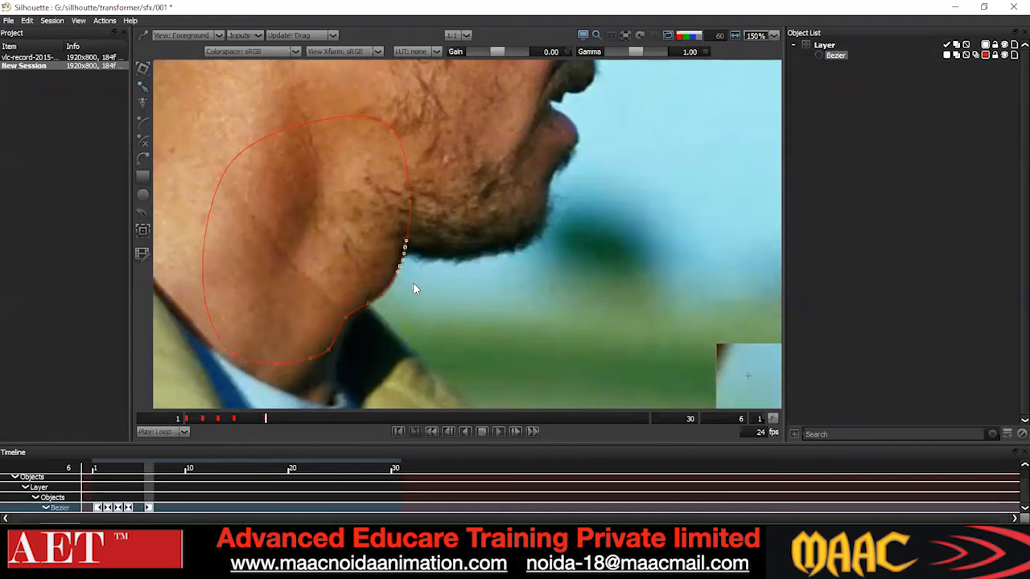
{"action": "left_click_drag", "start_coordinate": [404, 244], "coordinate": [428, 179]}
{"action": "left_click", "coordinate": [466, 240]}
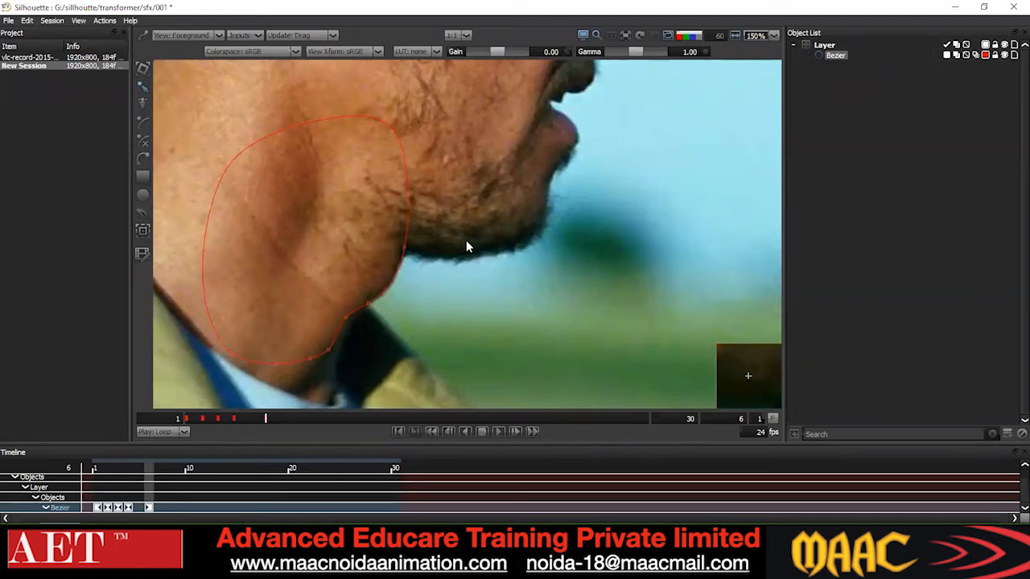
{"action": "scroll", "coordinate": [465, 240], "scroll_direction": "down", "scroll_amount": 1}
{"action": "left_click_drag", "start_coordinate": [309, 340], "coordinate": [476, 199]}
{"action": "right_click", "coordinate": [435, 229]}
{"action": "left_click", "coordinate": [465, 325]}
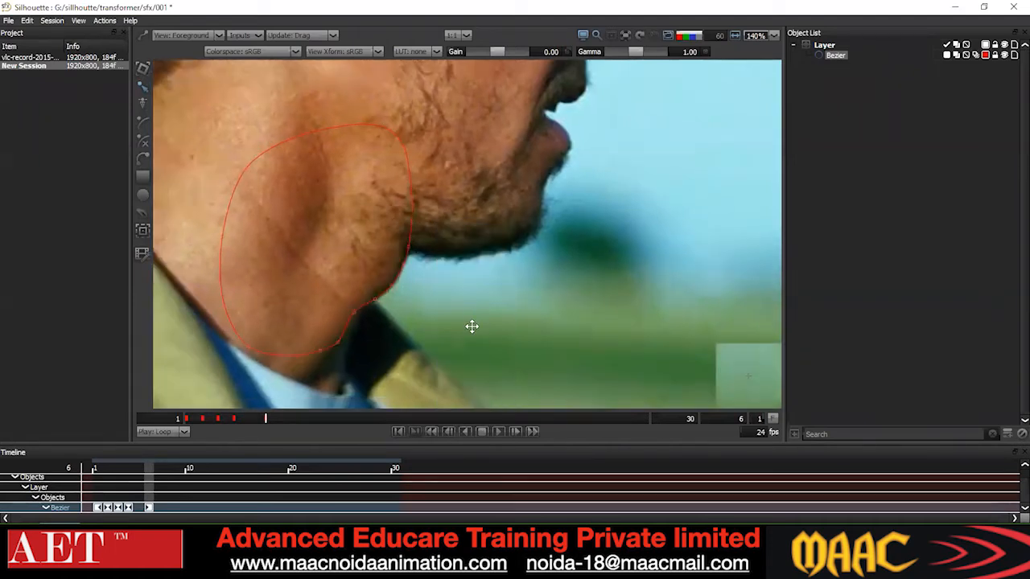
{"action": "scroll", "coordinate": [456, 322], "scroll_direction": "up", "scroll_amount": 1}
{"action": "scroll", "coordinate": [455, 322], "scroll_direction": "down", "scroll_amount": 2}
{"action": "scroll", "coordinate": [455, 322], "scroll_direction": "up", "scroll_amount": 2}
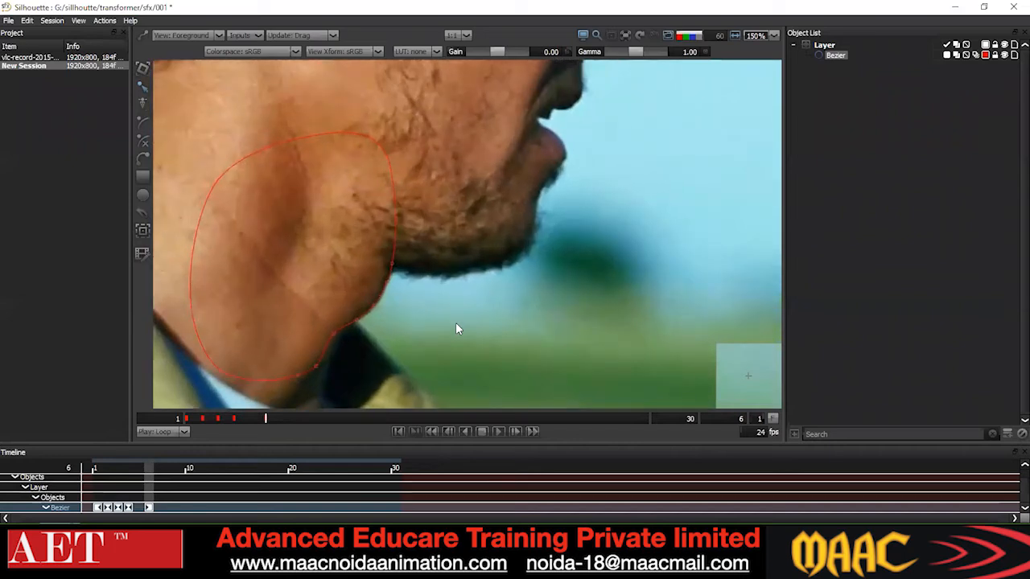
- Compare how the neck shape follows the throat across frames 4 to 6
{"action": "key", "text": "z"}
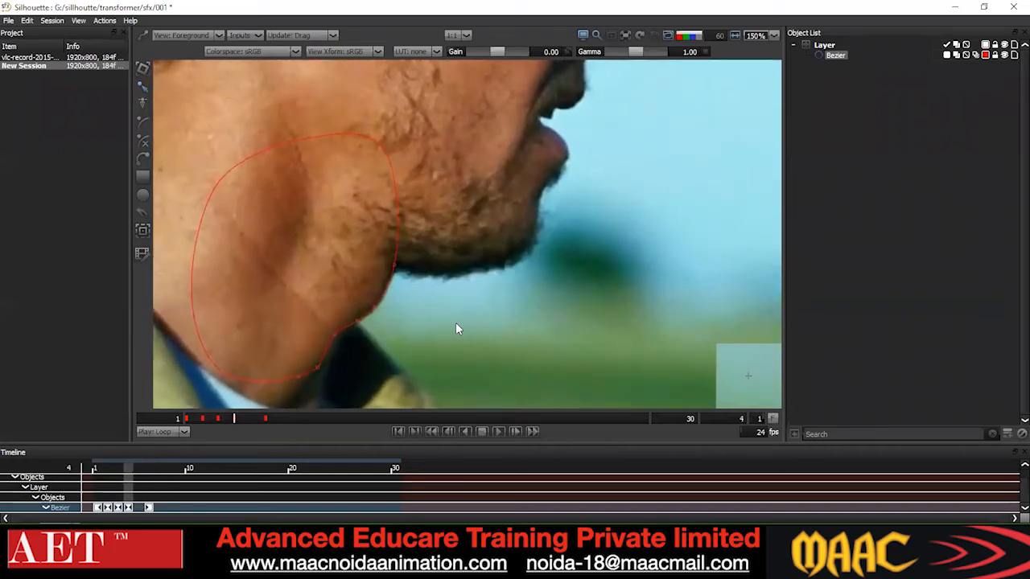
{"action": "key", "text": "x"}
{"action": "key", "text": "z"}
{"action": "key", "text": "x"}
- Select the shape's points and maximize the viewer to examine the throat edge up close on frames 5 and 6
{"action": "left_click", "coordinate": [360, 302]}
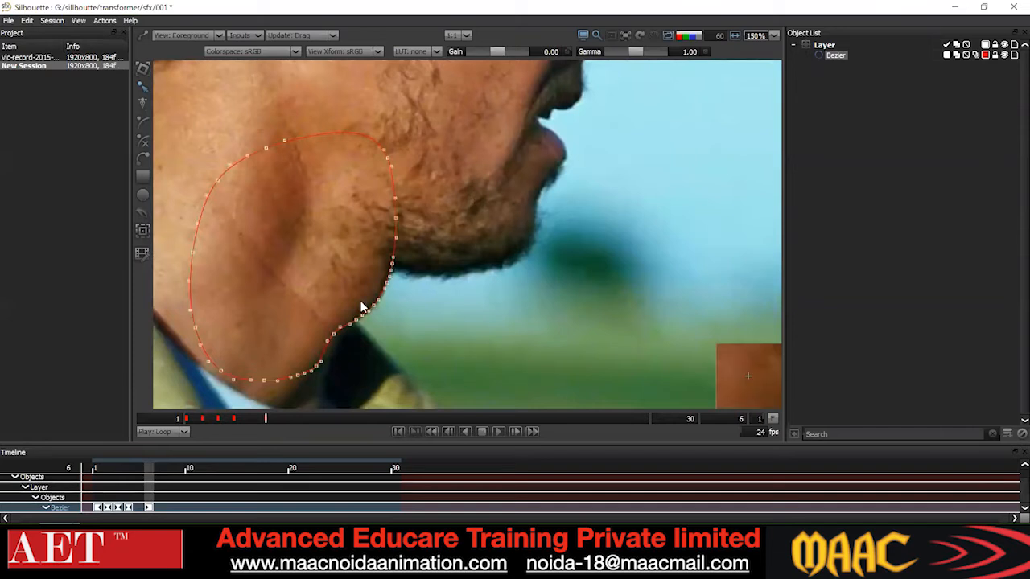
{"action": "scroll", "coordinate": [360, 300], "scroll_direction": "up", "scroll_amount": 3}
{"action": "key", "text": "F2"}
{"action": "left_click_drag", "start_coordinate": [359, 300], "coordinate": [539, 304]}
{"action": "scroll", "coordinate": [563, 315], "scroll_direction": "up", "scroll_amount": 2}
{"action": "key", "text": "z"}
{"action": "key", "text": "x"}
{"action": "key", "text": "z"}
{"action": "scroll", "coordinate": [610, 317], "scroll_direction": "up", "scroll_amount": 1}
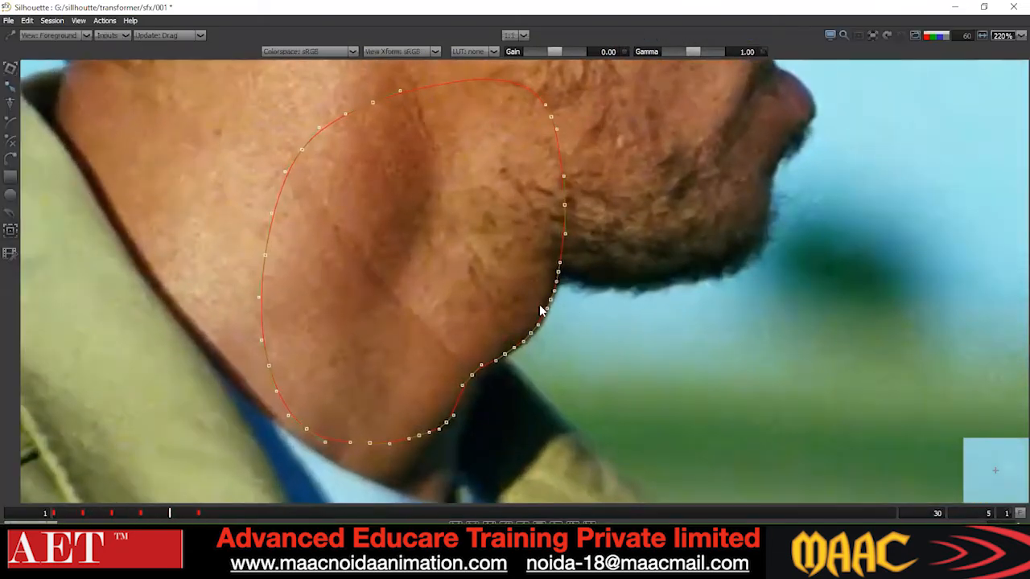
- Step between frames 4 and 5 to examine how the neck outline follows the jaw and throat edge
{"action": "scroll", "coordinate": [539, 305], "scroll_direction": "up", "scroll_amount": 1}
{"action": "key", "text": "x"}
{"action": "key", "text": "z"}
{"action": "key", "text": "z"}
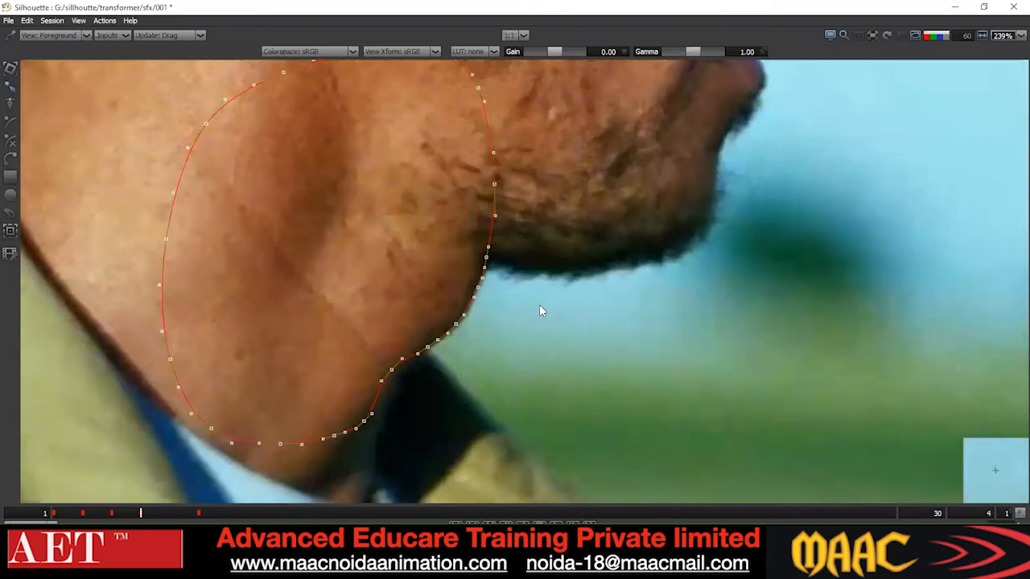
{"action": "key", "text": "x"}
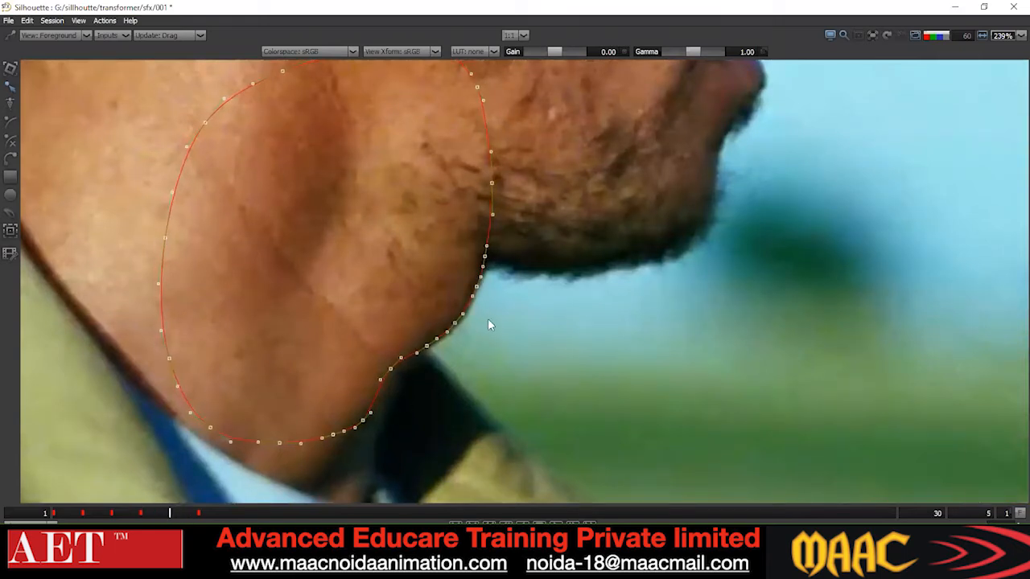
{"action": "key", "text": "z"}
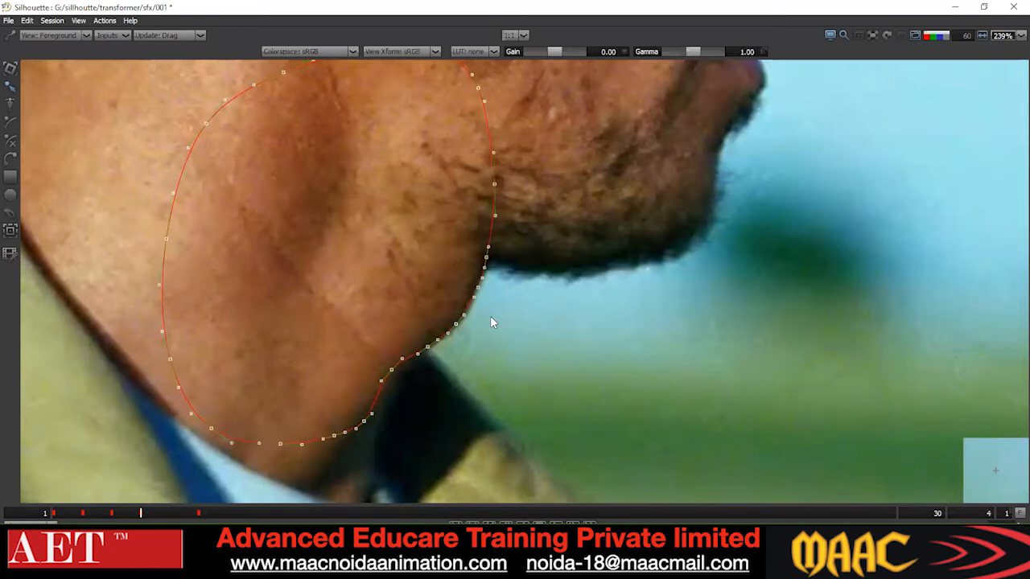
{"action": "scroll", "coordinate": [475, 376], "scroll_direction": "down", "scroll_amount": 3}
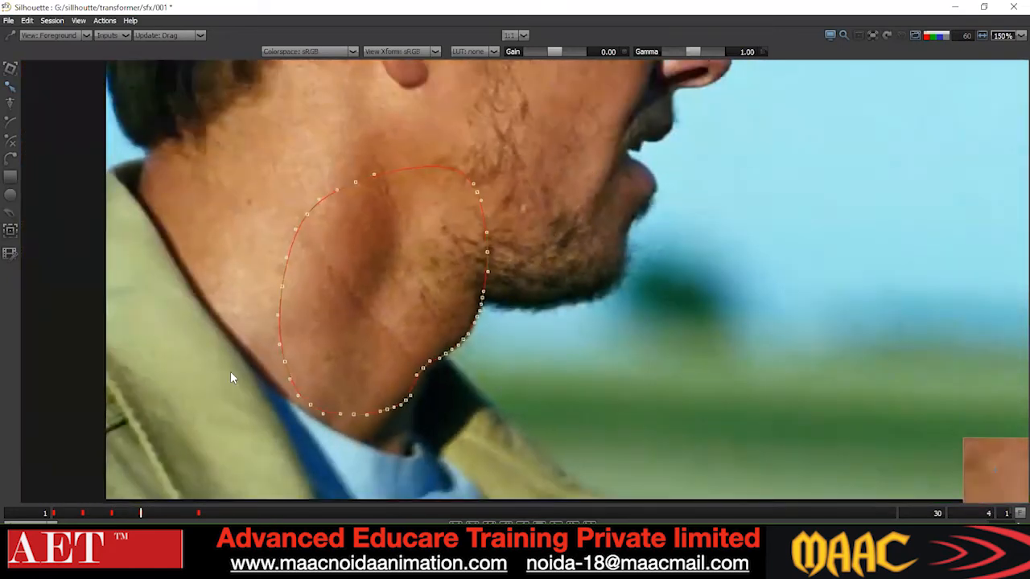
{"action": "left_click_drag", "start_coordinate": [156, 474], "coordinate": [192, 475]}
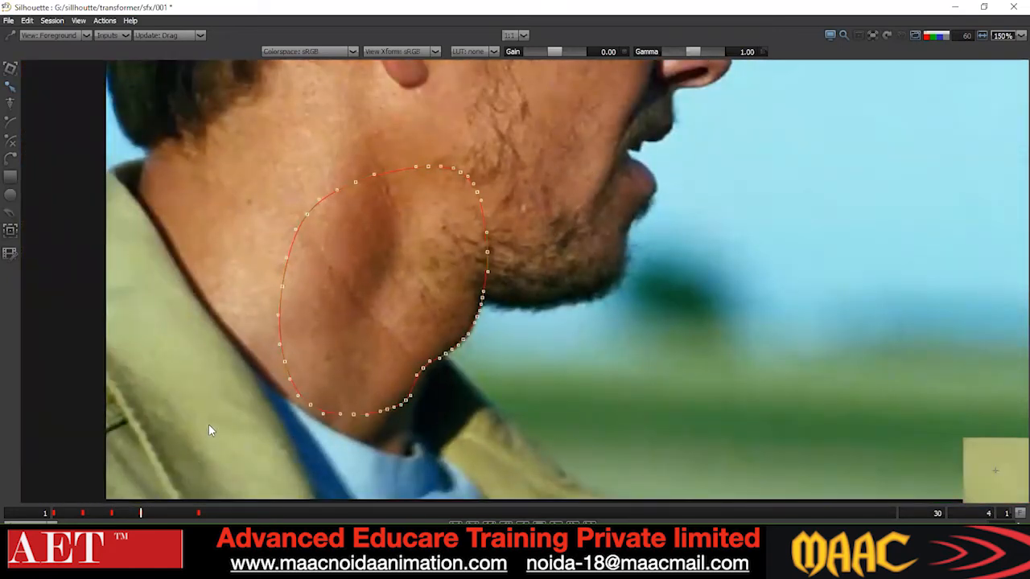
{"action": "key", "text": "Right"}
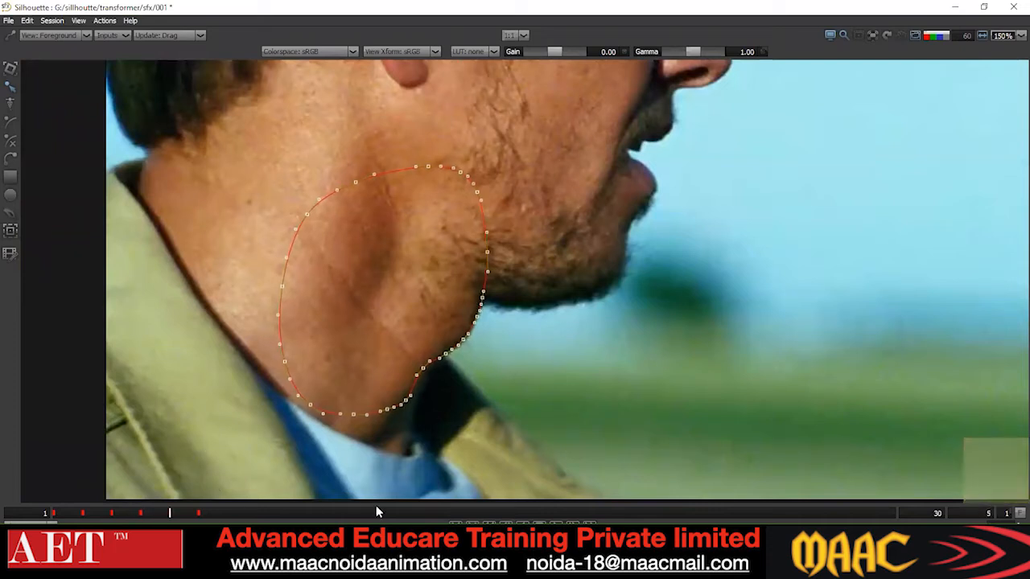
{"action": "scroll", "coordinate": [382, 402], "scroll_direction": "down", "scroll_amount": 1}
{"action": "scroll", "coordinate": [385, 405], "scroll_direction": "down", "scroll_amount": 2}
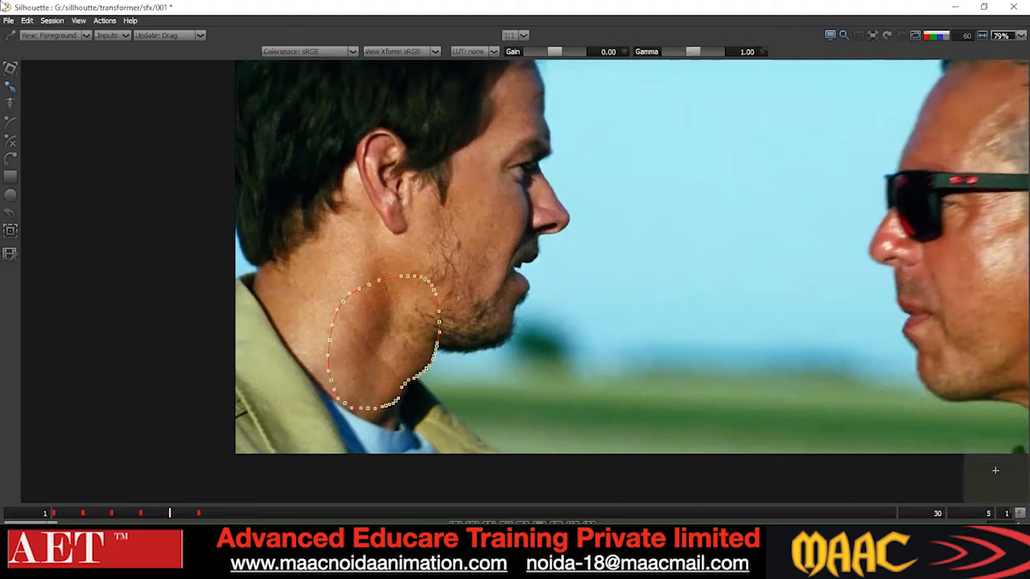
- Deselect the neck outline and step back from frame 5 toward frame 1 to examine its animation
{"action": "left_click", "coordinate": [179, 349]}
{"action": "scroll", "coordinate": [402, 360], "scroll_direction": "up", "scroll_amount": 3}
{"action": "scroll", "coordinate": [447, 352], "scroll_direction": "down", "scroll_amount": 1}
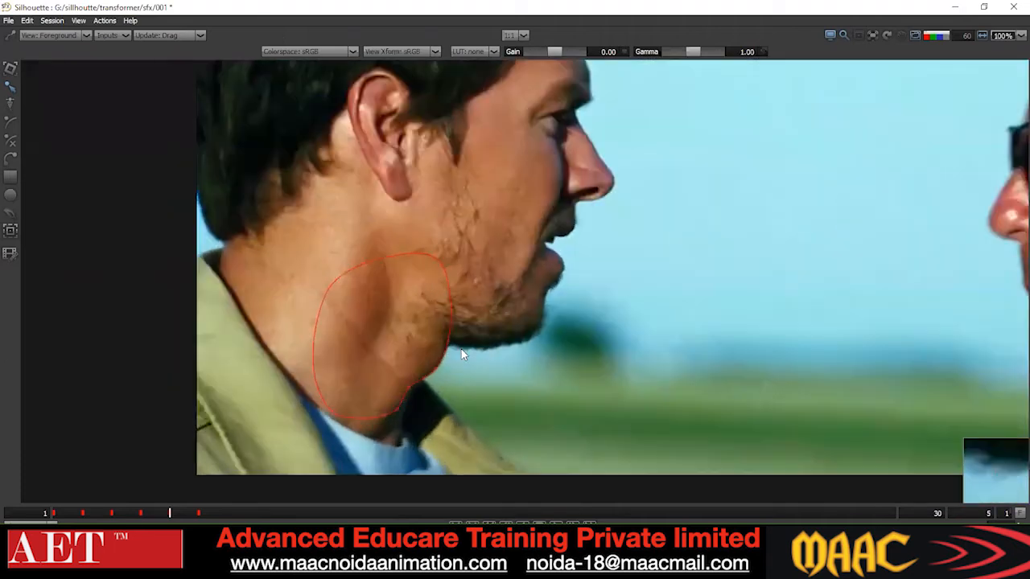
{"action": "key", "text": "z"}
{"action": "key", "text": "z"}
{"action": "key", "text": "z"}
{"action": "key", "text": "z"}
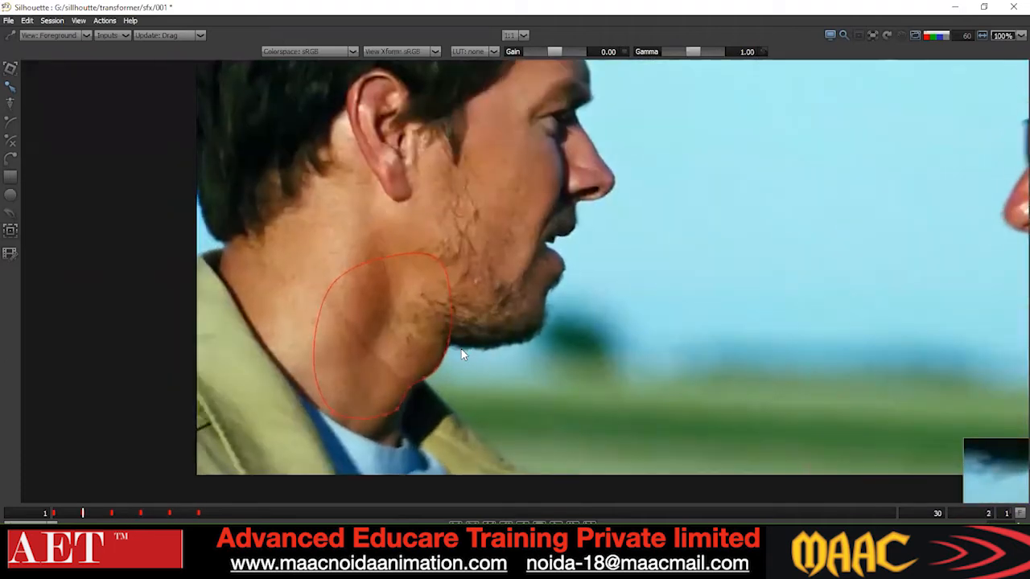
- Delete the keyframed neck outline and keep the shot at frame 1
{"action": "scroll", "coordinate": [465, 320], "scroll_direction": "down", "scroll_amount": 13}
{"action": "left_click_drag", "start_coordinate": [547, 215], "coordinate": [390, 366]}
{"action": "key", "text": "Delete"}
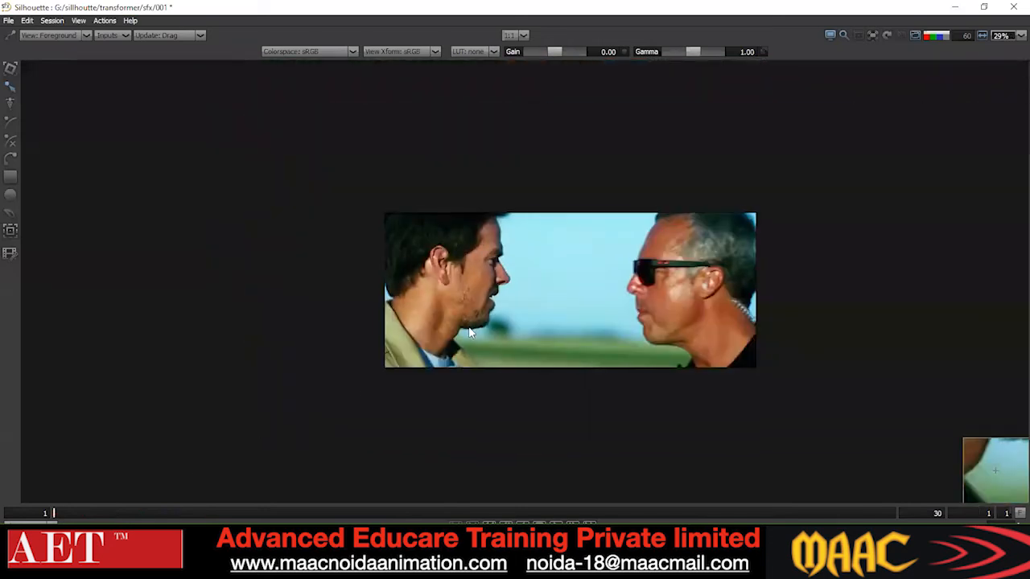
{"action": "left_click_drag", "start_coordinate": [467, 329], "coordinate": [391, 288]}
{"action": "mouse_move", "coordinate": [57, 511]}
{"action": "left_mouse_down"}
{"action": "mouse_move", "coordinate": [421, 513]}
{"action": "mouse_move", "coordinate": [50, 513]}
{"action": "left_mouse_up"}
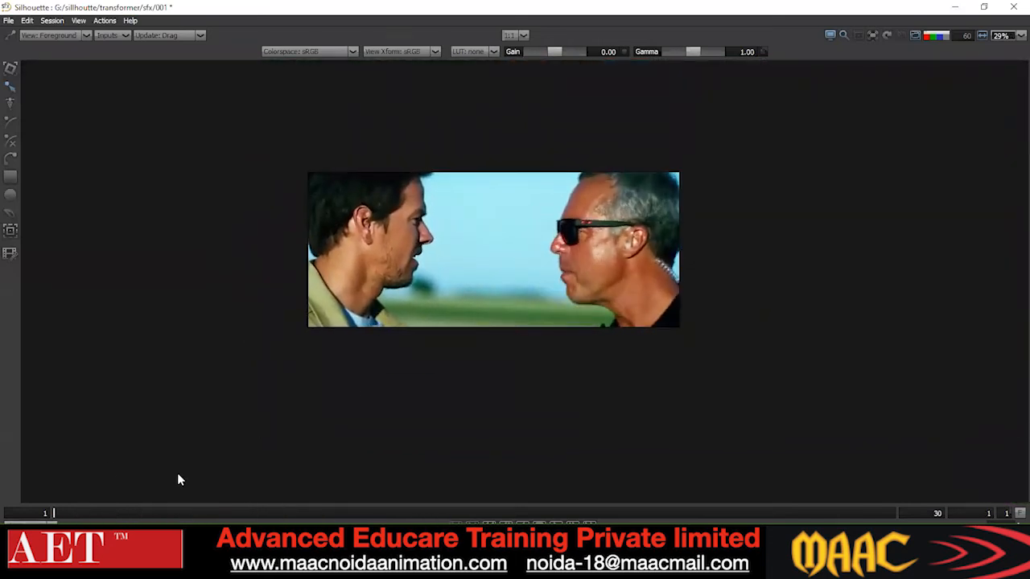
- Replace the existing roto layer in the object list with a new empty layer
{"action": "key", "text": "grave"}
{"action": "left_click", "coordinate": [824, 46]}
{"action": "right_click", "coordinate": [823, 46]}
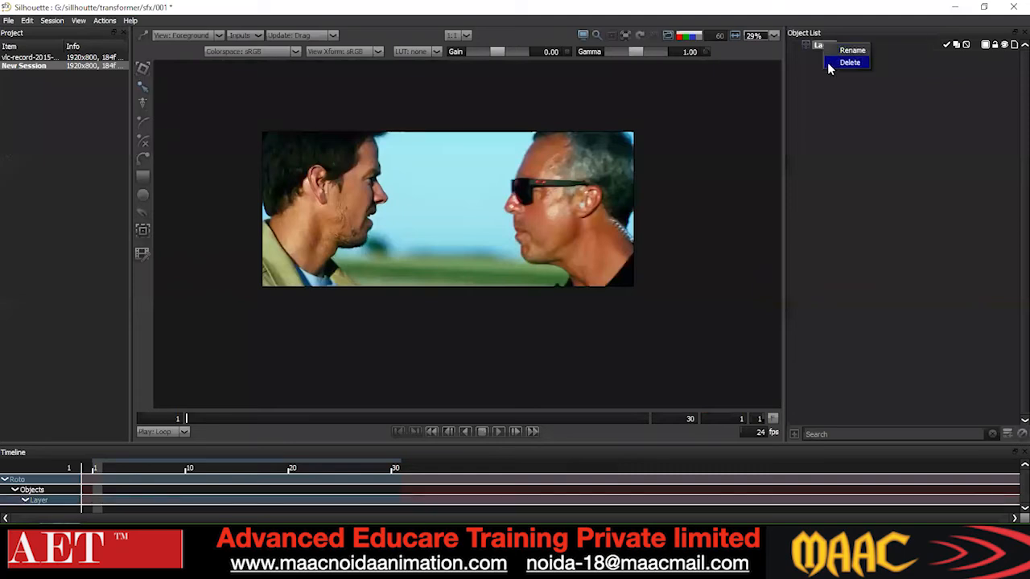
{"action": "left_click", "coordinate": [840, 65]}
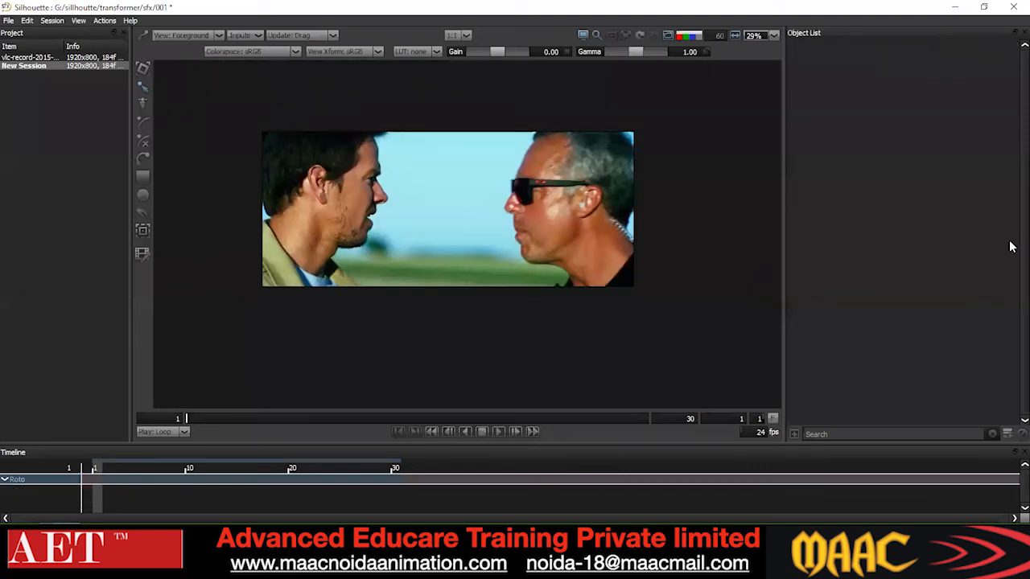
{"action": "left_click", "coordinate": [1008, 435]}
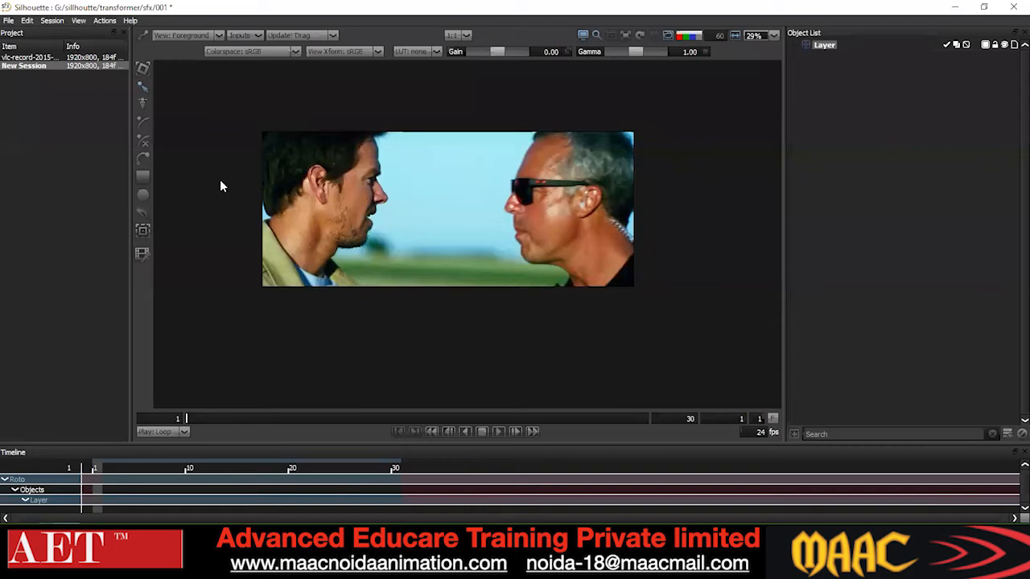
- Start a Bezier shape on the left man, tracing the throat edge from under the jaw down to the shirt collar
{"action": "left_click", "coordinate": [142, 232]}
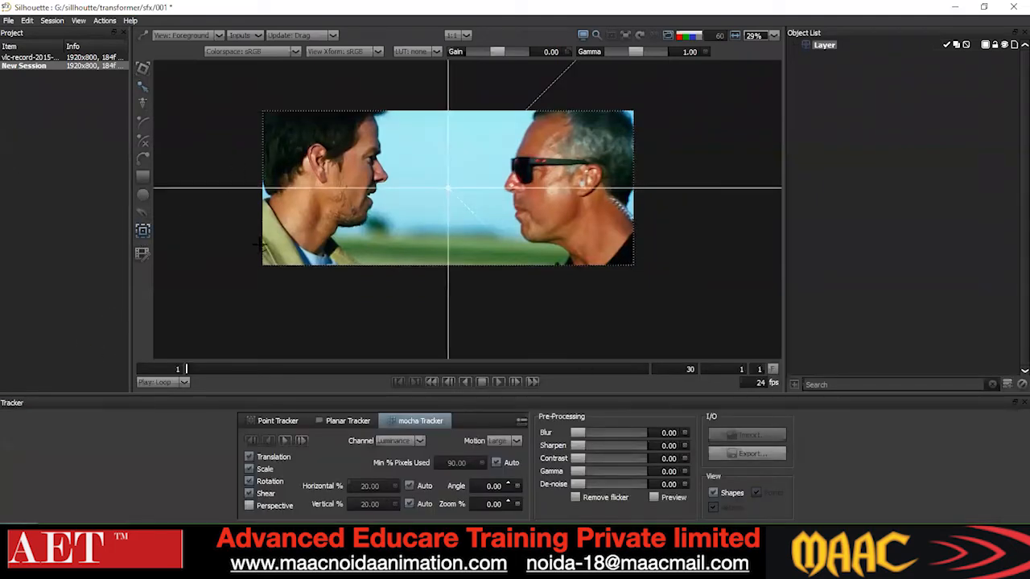
{"action": "scroll", "coordinate": [258, 246], "scroll_direction": "up", "scroll_amount": 2}
{"action": "left_click", "coordinate": [147, 165]}
{"action": "scroll", "coordinate": [396, 205], "scroll_direction": "up", "scroll_amount": 3}
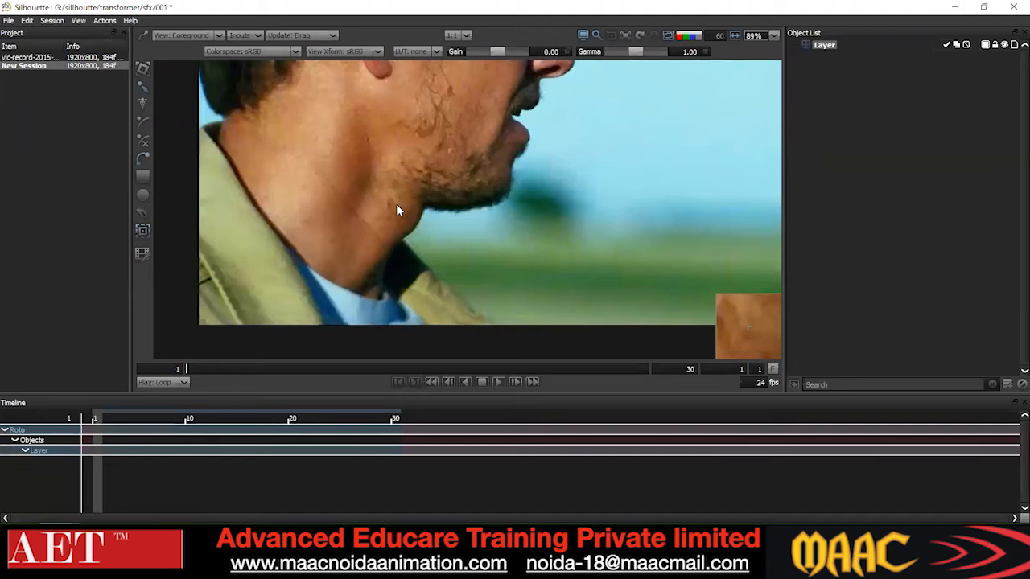
{"action": "scroll", "coordinate": [379, 225], "scroll_direction": "up", "scroll_amount": 2}
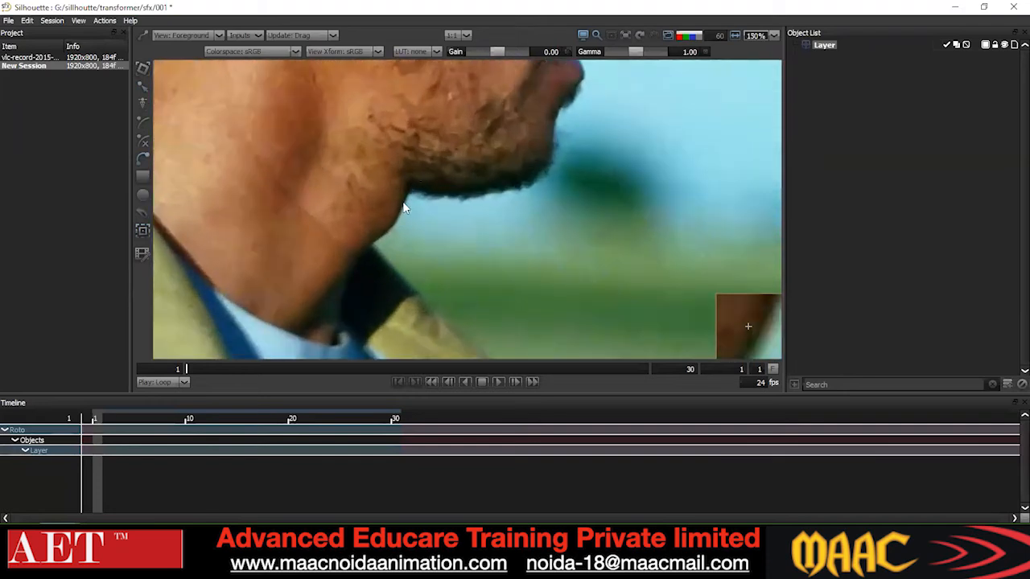
{"action": "left_click", "coordinate": [412, 185]}
{"action": "left_click", "coordinate": [393, 224]}
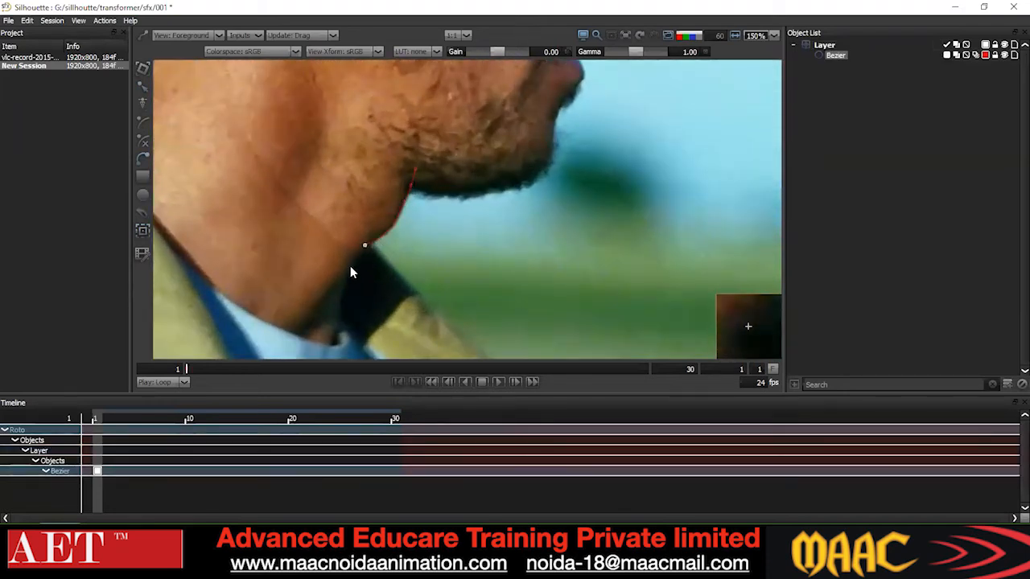
{"action": "scroll", "coordinate": [331, 300], "scroll_direction": "down", "scroll_amount": 2}
{"action": "left_click", "coordinate": [321, 319]}
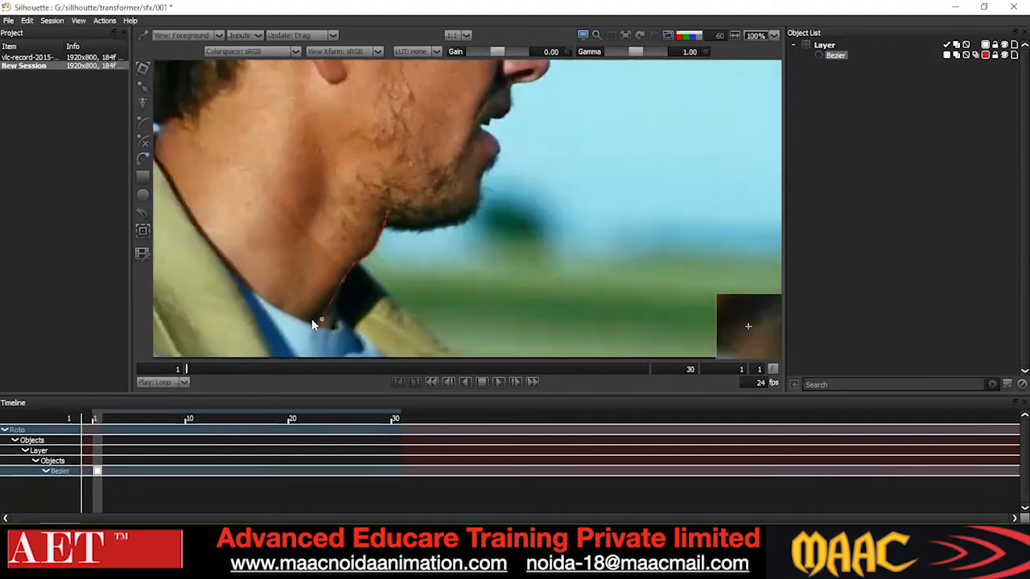
- Continue the throat shape around the jacket collar and across the neck and jaw, closing it under the chin
{"action": "left_click", "coordinate": [226, 312]}
{"action": "left_click", "coordinate": [198, 234]}
{"action": "left_click", "coordinate": [214, 175]}
{"action": "left_click", "coordinate": [310, 131]}
{"action": "left_click", "coordinate": [370, 130]}
{"action": "left_click", "coordinate": [387, 151]}
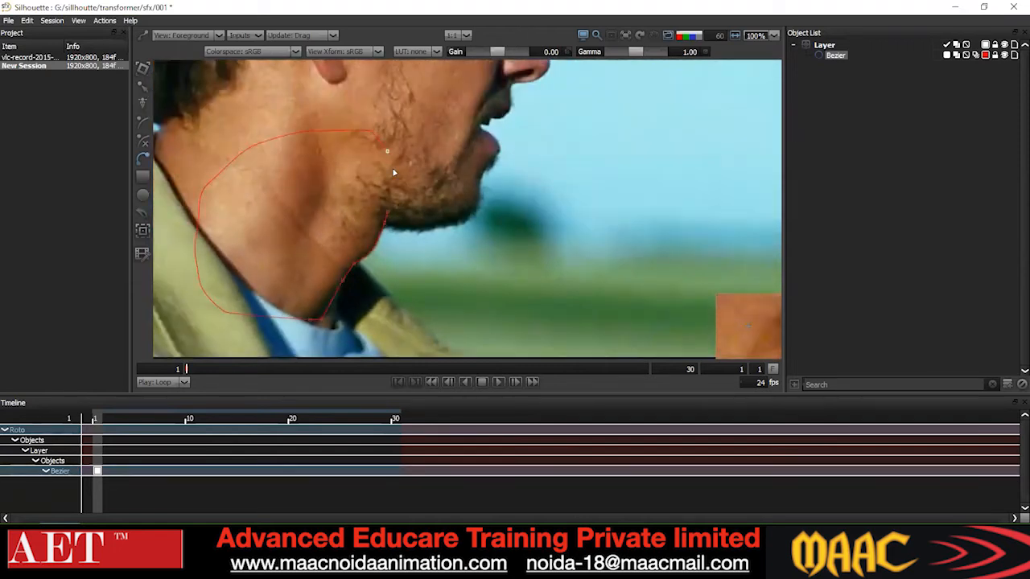
{"action": "left_click", "coordinate": [391, 213]}
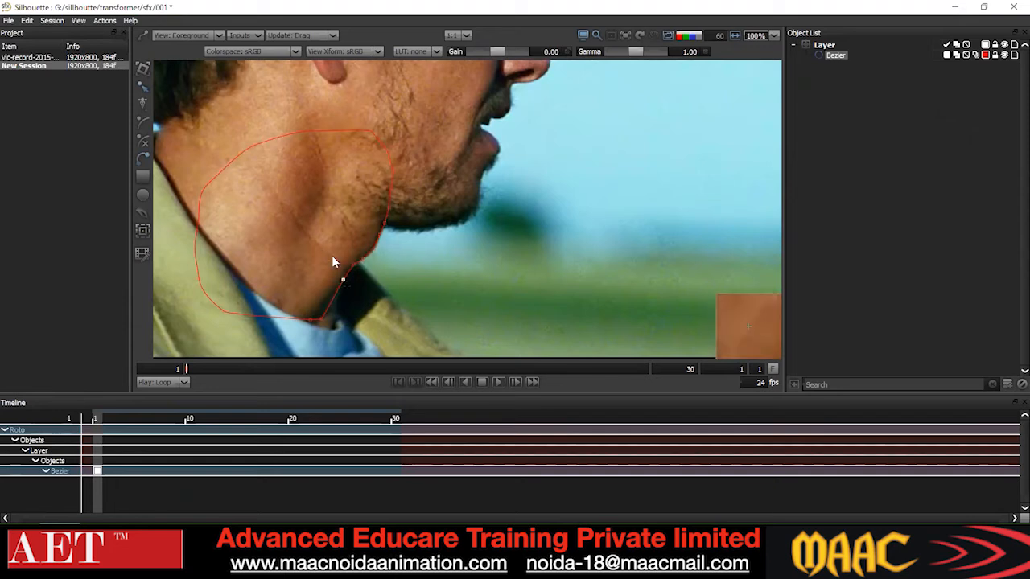
- Select all points of the throat shape and smooth its curve
{"action": "left_click_drag", "start_coordinate": [376, 264], "coordinate": [378, 265]}
{"action": "scroll", "coordinate": [397, 243], "scroll_direction": "down", "scroll_amount": 2}
{"action": "left_click_drag", "start_coordinate": [486, 145], "coordinate": [19, 359]}
{"action": "right_click", "coordinate": [404, 170]}
{"action": "left_click", "coordinate": [440, 281]}
{"action": "left_click", "coordinate": [443, 296]}
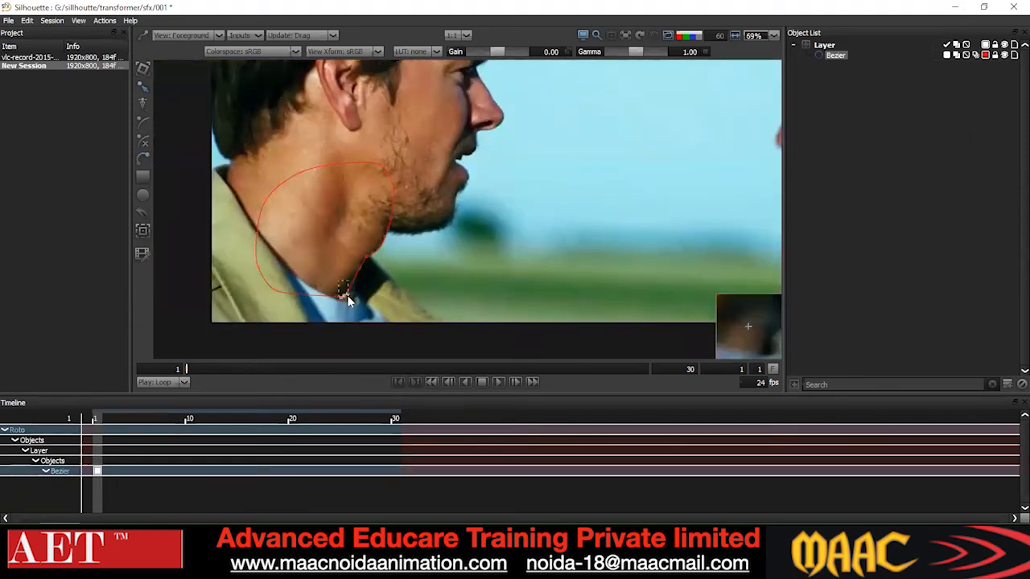
- Pull the shape's lower throat points up and inward, and smooth the outline's points again
{"action": "left_click_drag", "start_coordinate": [342, 290], "coordinate": [328, 277]}
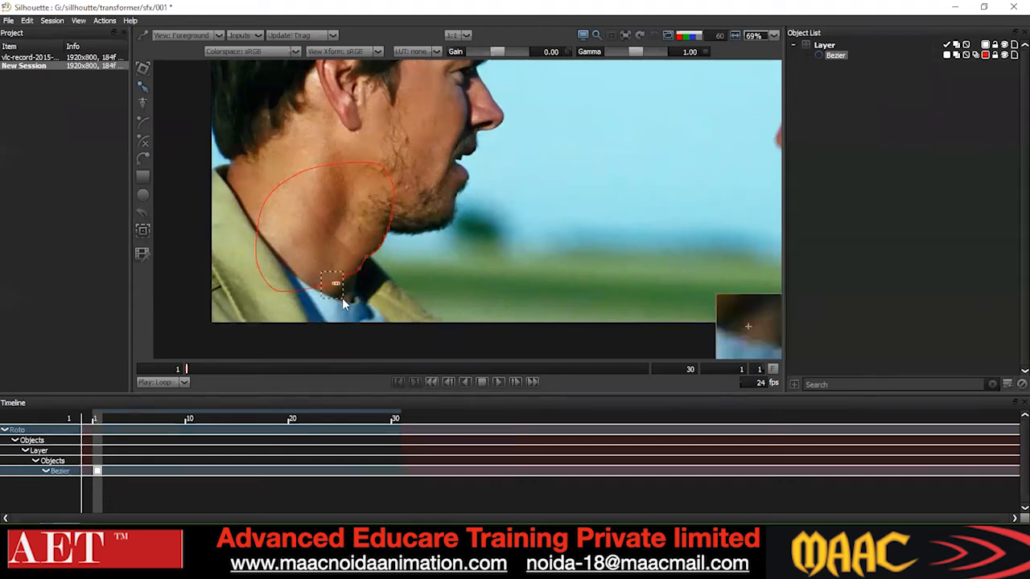
{"action": "left_click_drag", "start_coordinate": [522, 142], "coordinate": [195, 313]}
{"action": "right_click", "coordinate": [443, 187]}
{"action": "left_click", "coordinate": [481, 299]}
{"action": "left_click", "coordinate": [481, 301]}
{"action": "left_click_drag", "start_coordinate": [343, 266], "coordinate": [365, 288]}
{"action": "key", "text": "ctrl+a"}
{"action": "right_click", "coordinate": [443, 153]}
{"action": "left_click", "coordinate": [482, 263]}
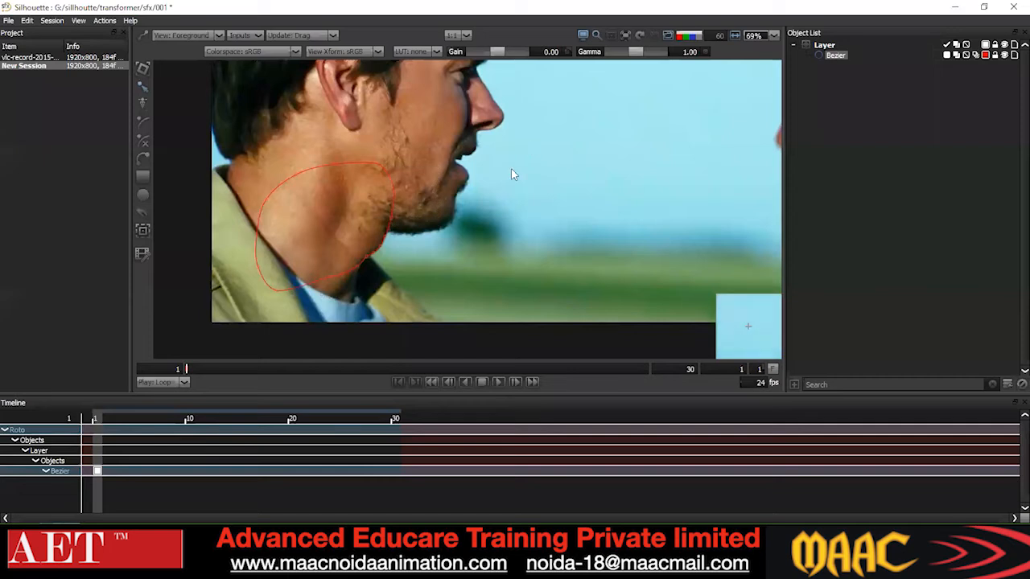
{"action": "right_click", "coordinate": [490, 276]}
{"action": "left_click", "coordinate": [477, 275]}
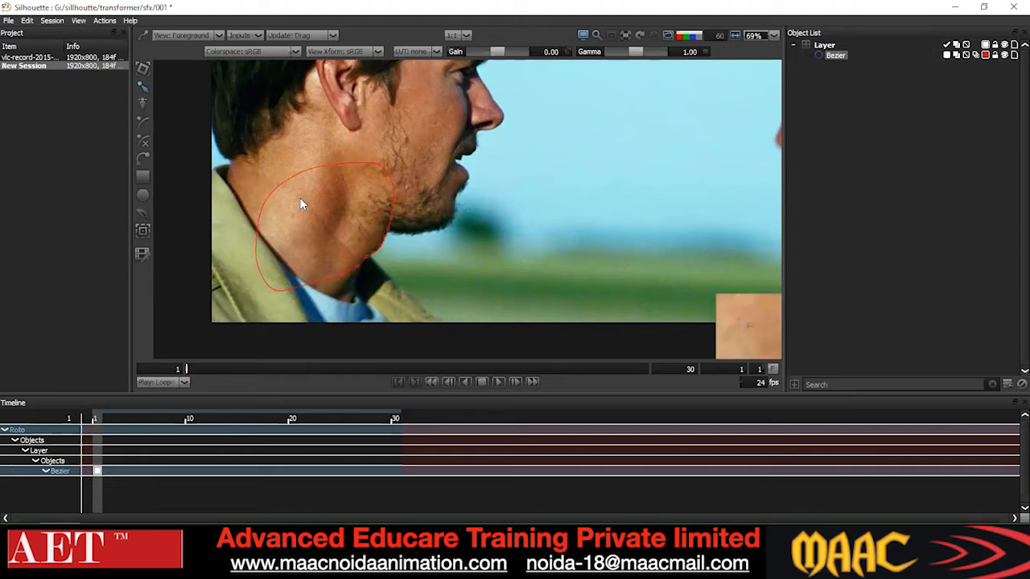
- Start a second Bezier shape in the layer, running from the nape hairline down outside the jacket collar
{"action": "scroll", "coordinate": [305, 197], "scroll_direction": "up", "scroll_amount": 2}
{"action": "left_click_drag", "start_coordinate": [325, 185], "coordinate": [335, 138]}
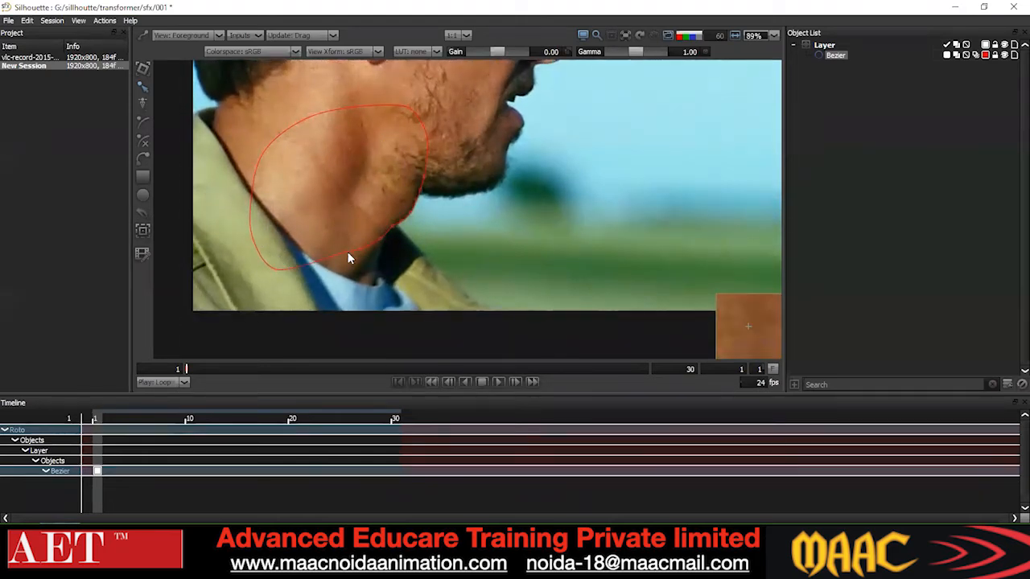
{"action": "left_click_drag", "start_coordinate": [499, 151], "coordinate": [489, 197]}
{"action": "scroll", "coordinate": [489, 202], "scroll_direction": "down", "scroll_amount": 2}
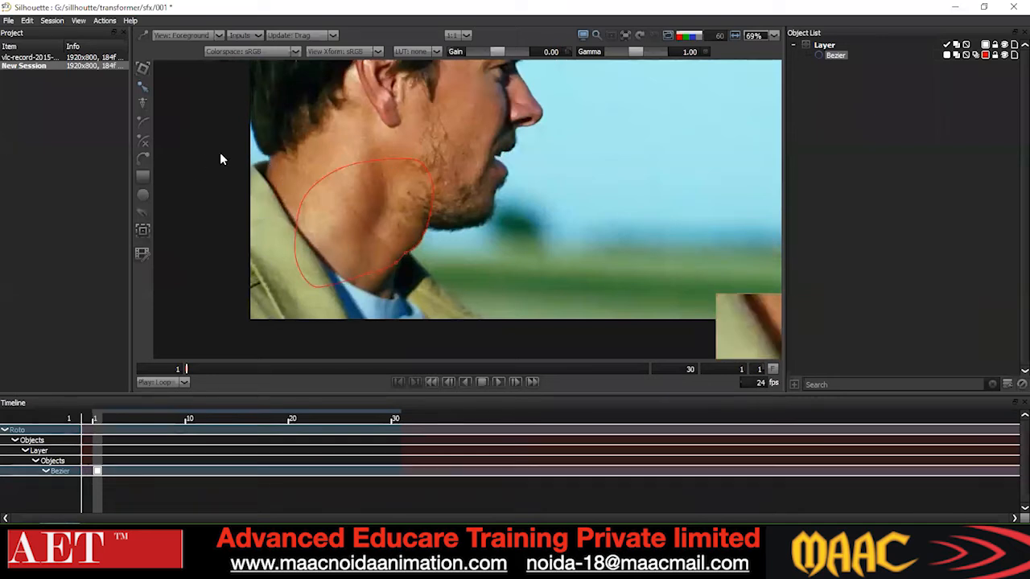
{"action": "left_click", "coordinate": [275, 156]}
{"action": "left_click", "coordinate": [830, 48]}
{"action": "key", "text": "ctrl+v"}
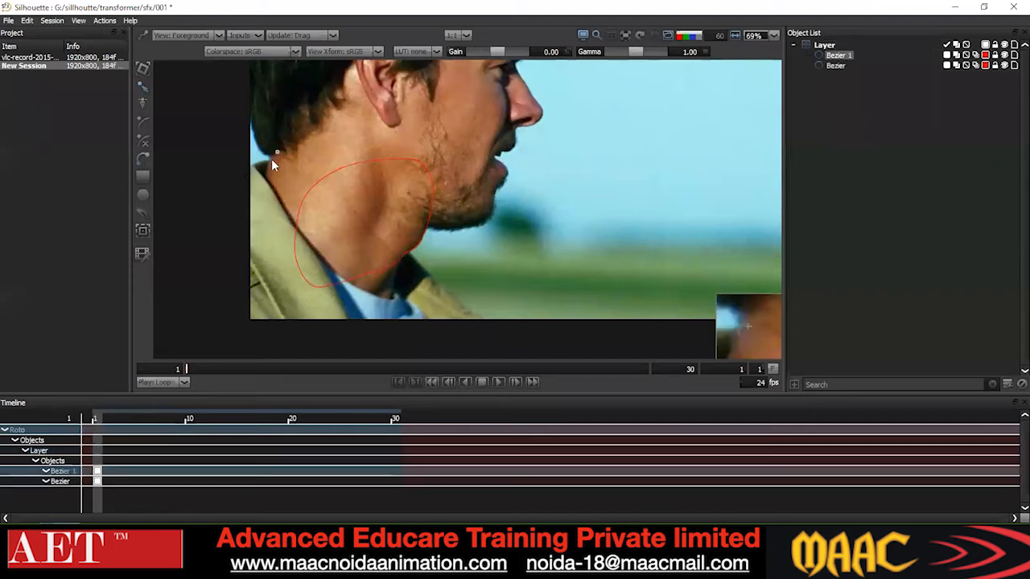
{"action": "left_click", "coordinate": [249, 170]}
{"action": "left_click", "coordinate": [242, 191]}
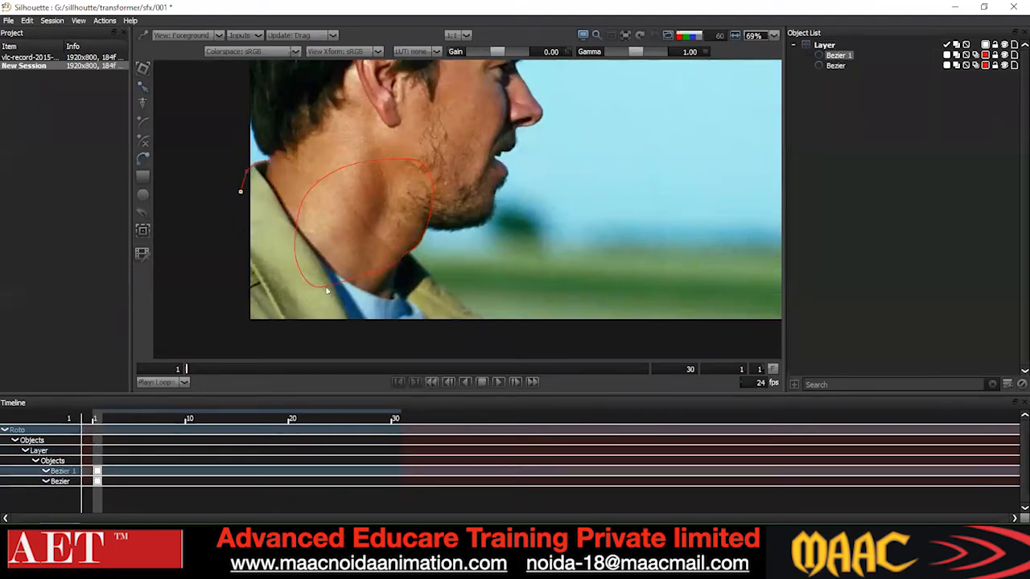
- Continue the second shape across the jacket and up through the neck, closing it at the nape so it overlaps the throat shape
{"action": "left_click", "coordinate": [236, 229]}
{"action": "left_click", "coordinate": [246, 267]}
{"action": "left_click", "coordinate": [313, 292]}
{"action": "left_click", "coordinate": [383, 164]}
{"action": "left_click", "coordinate": [301, 127]}
{"action": "left_click", "coordinate": [277, 151]}
- Select all points of the nape shape and smooth its curve
{"action": "scroll", "coordinate": [283, 185], "scroll_direction": "down", "scroll_amount": 3}
{"action": "key", "text": "ctrl+a"}
{"action": "right_click", "coordinate": [331, 171]}
{"action": "left_click", "coordinate": [364, 280]}
{"action": "left_click", "coordinate": [326, 199]}
{"action": "scroll", "coordinate": [325, 198], "scroll_direction": "up", "scroll_amount": 2}
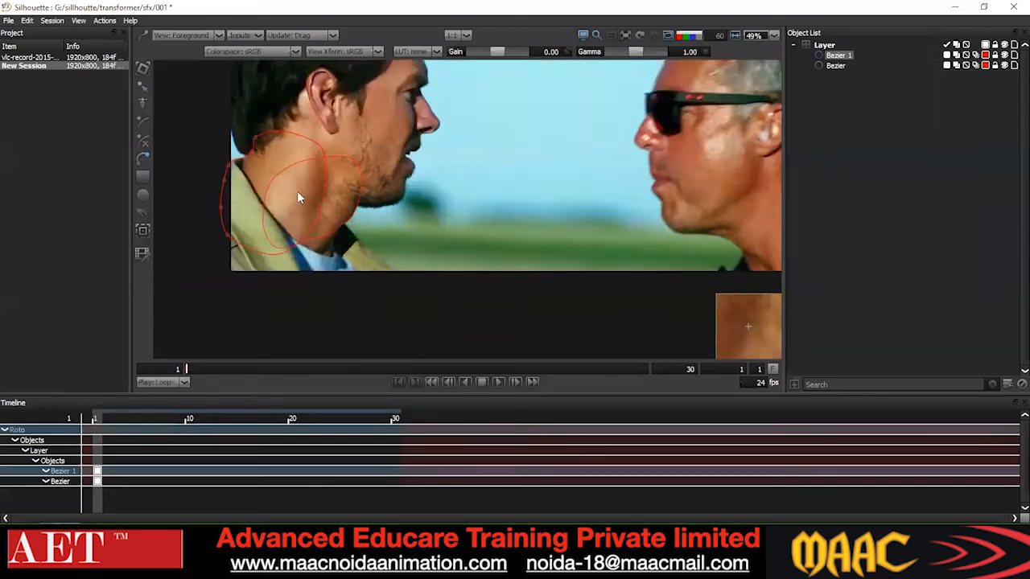
- Display the output with the combined matte overlay and set the overlay opacity to 100
{"action": "left_click", "coordinate": [333, 163]}
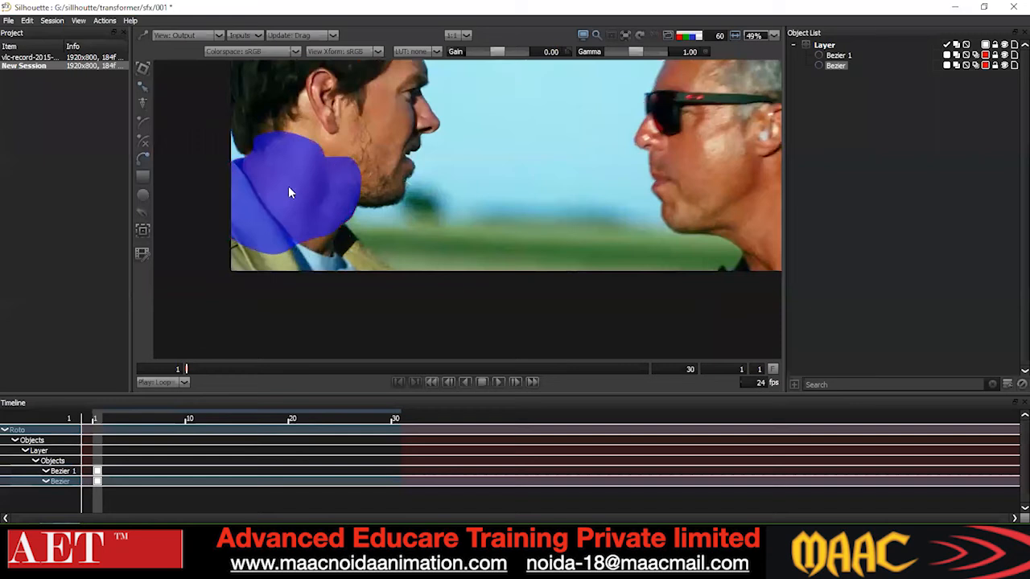
{"action": "scroll", "coordinate": [290, 189], "scroll_direction": "up", "scroll_amount": 2}
{"action": "left_click_drag", "start_coordinate": [713, 35], "coordinate": [768, 41]}
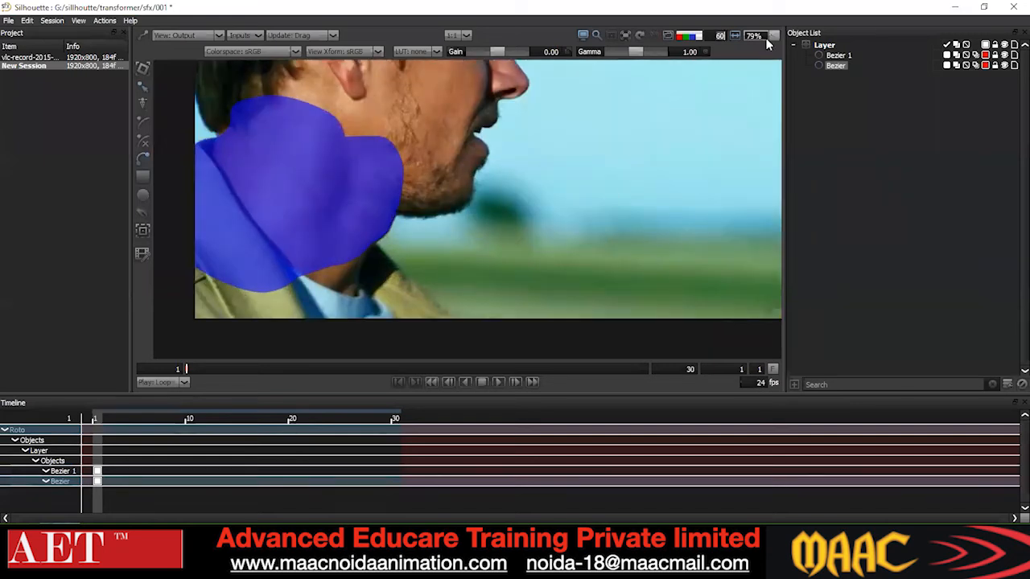
{"action": "type", "text": "100"}
{"action": "key", "text": "Return"}
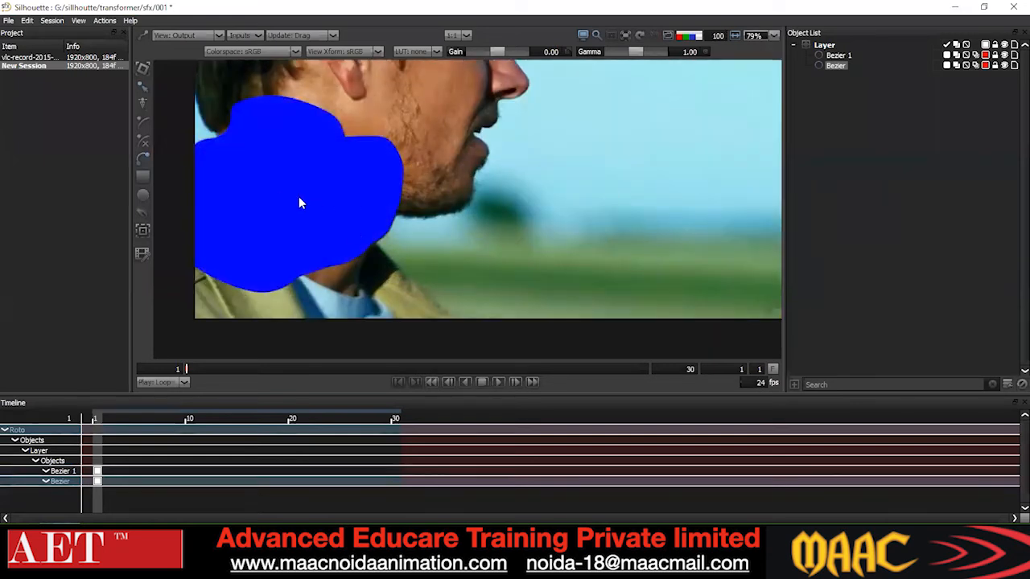
- Return the viewer to the foreground image and inspect the two overlapping neck outlines
{"action": "scroll", "coordinate": [304, 214], "scroll_direction": "down", "scroll_amount": 1}
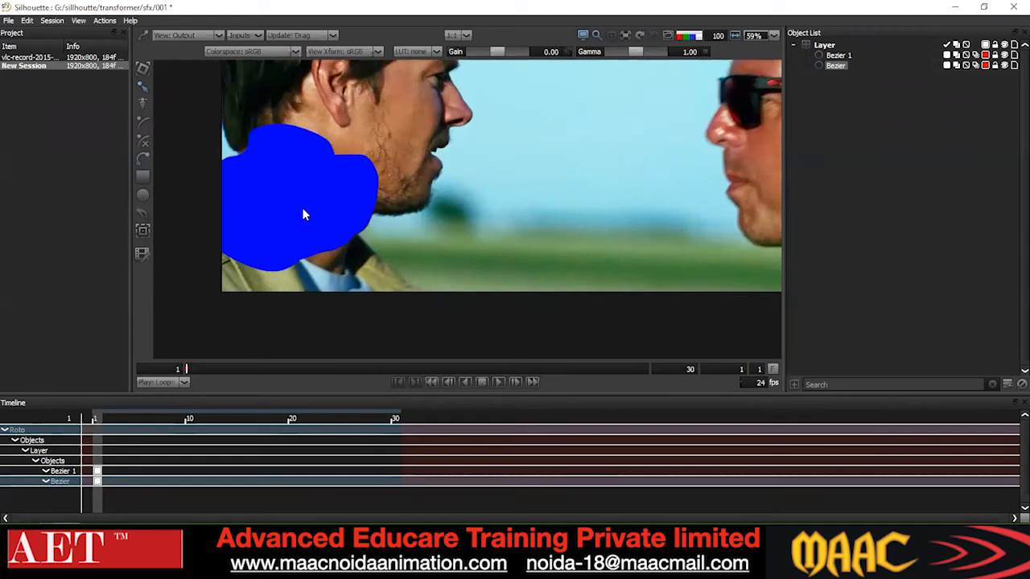
{"action": "key", "text": "a"}
{"action": "key", "text": "f"}
{"action": "scroll", "coordinate": [295, 188], "scroll_direction": "up", "scroll_amount": 1}
{"action": "scroll", "coordinate": [277, 181], "scroll_direction": "down", "scroll_amount": 1}
{"action": "scroll", "coordinate": [346, 208], "scroll_direction": "up", "scroll_amount": 1}
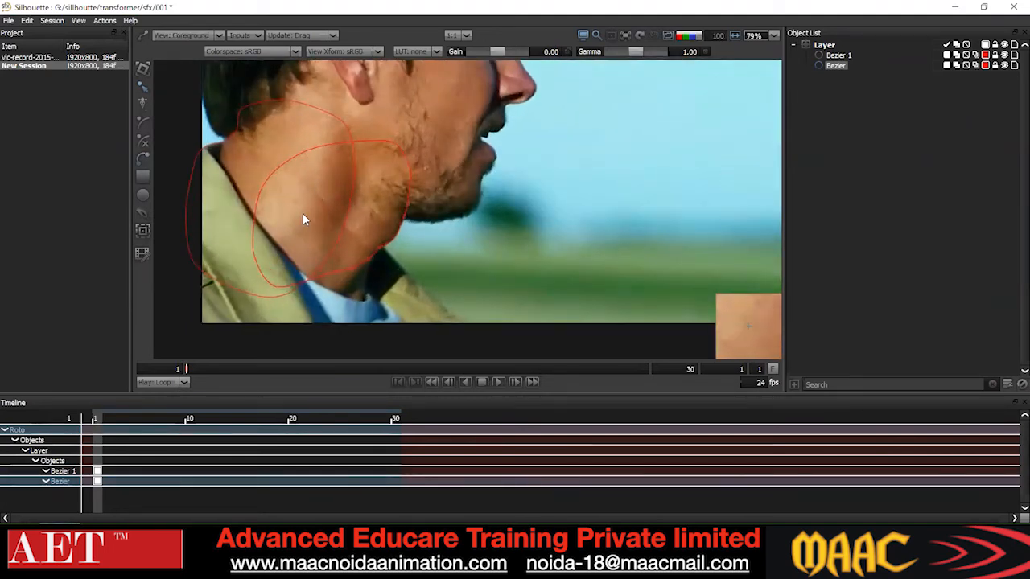
- Delete both overlapping neck shapes from the layer
{"action": "left_click", "coordinate": [327, 206]}
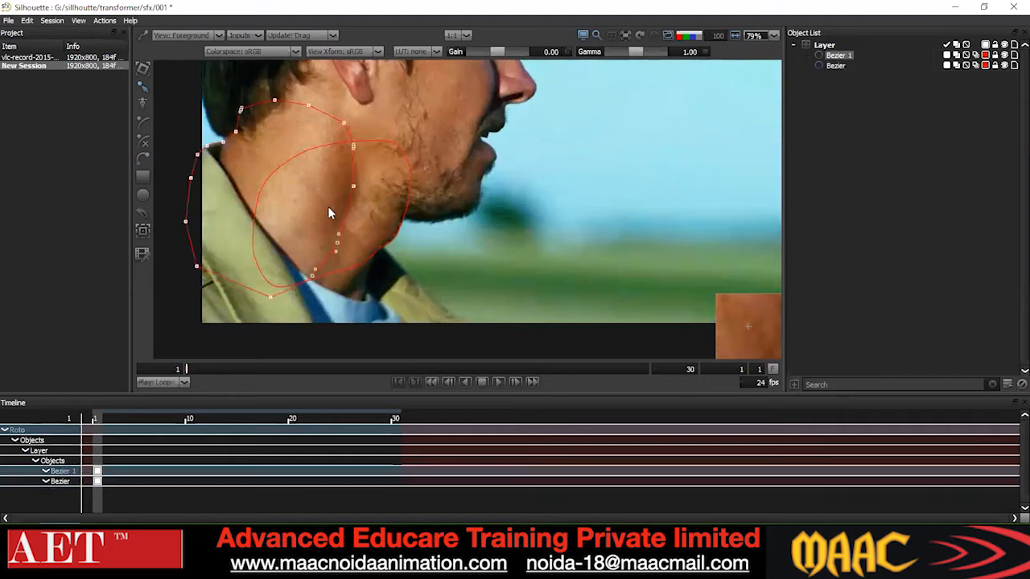
{"action": "right_click", "coordinate": [852, 58]}
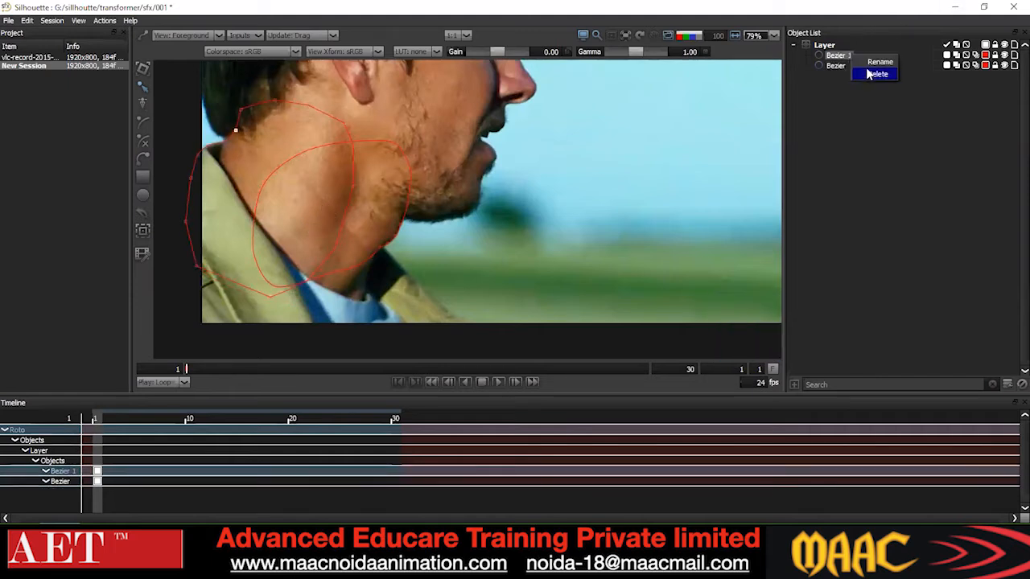
{"action": "left_click", "coordinate": [869, 74]}
{"action": "left_click", "coordinate": [285, 174]}
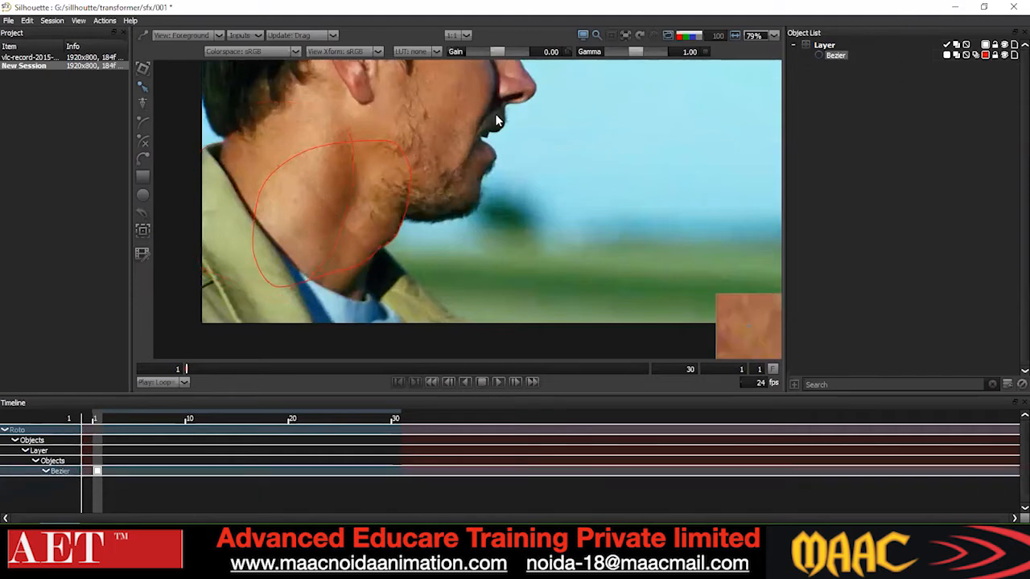
{"action": "key", "text": "Delete"}
- Start a new Bezier shape in the layer, tracing the throat edge from under the jaw down toward the shirt collar
{"action": "left_click", "coordinate": [816, 50]}
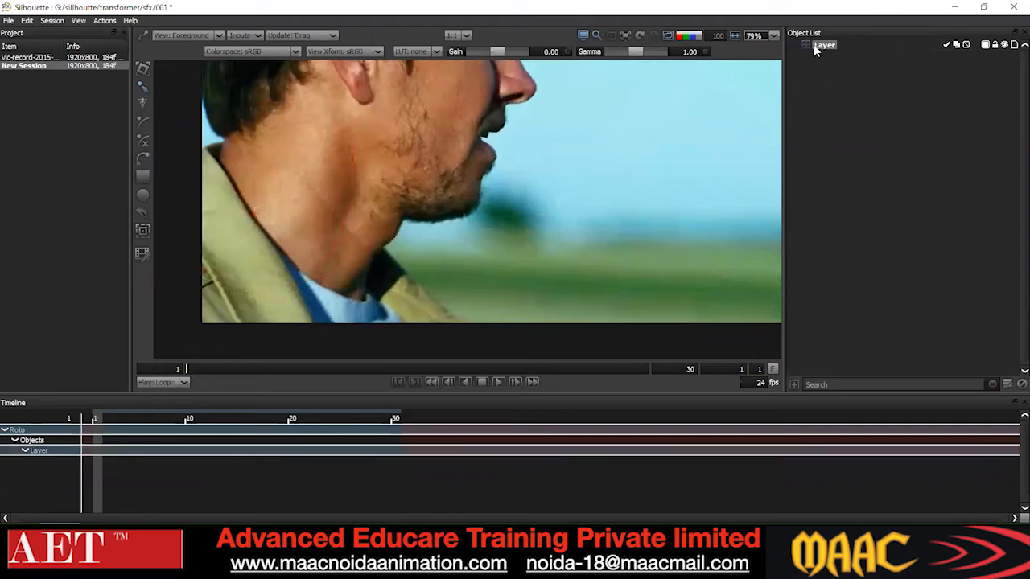
{"action": "scroll", "coordinate": [408, 209], "scroll_direction": "up", "scroll_amount": 2}
{"action": "key", "text": "b"}
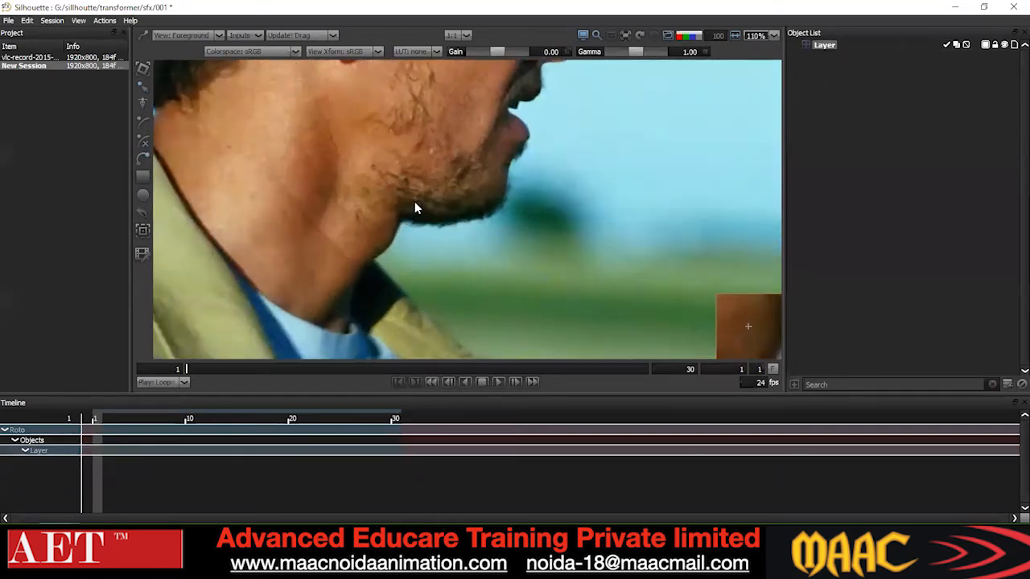
{"action": "left_click", "coordinate": [415, 201]}
{"action": "left_click", "coordinate": [400, 219]}
{"action": "left_click", "coordinate": [395, 230]}
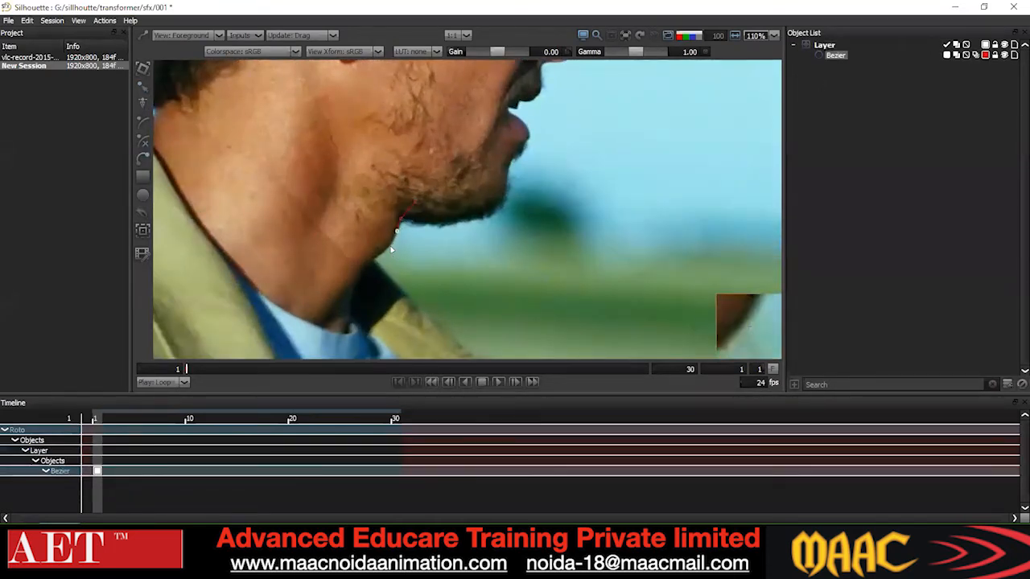
{"action": "left_click", "coordinate": [379, 254]}
{"action": "left_click", "coordinate": [355, 282]}
{"action": "left_click", "coordinate": [266, 200]}
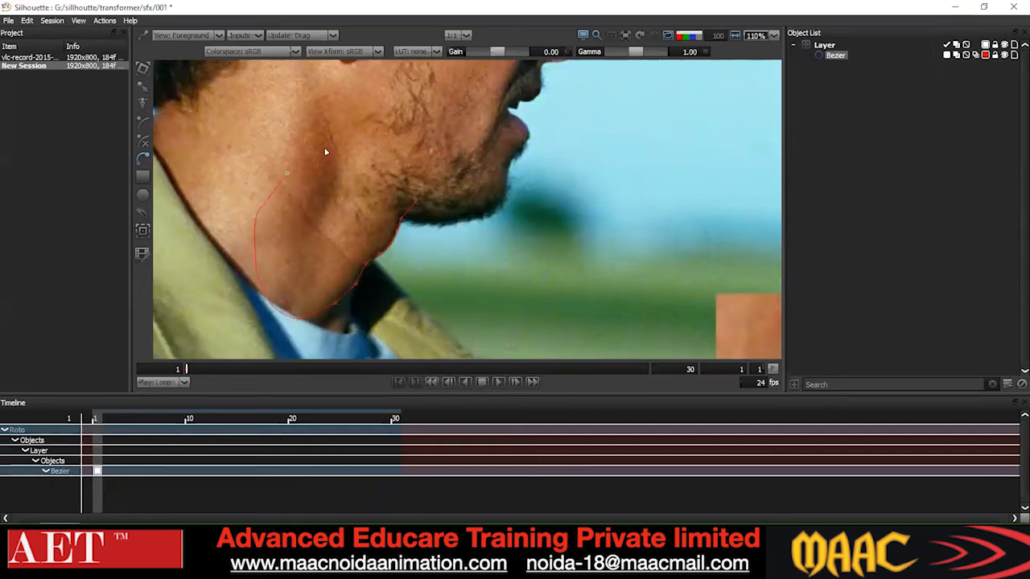
{"action": "left_click", "coordinate": [323, 150]}
{"action": "key", "text": "ctrl+z"}
{"action": "key", "text": "ctrl+z"}
{"action": "key", "text": "ctrl+z"}
{"action": "key", "text": "ctrl+z"}
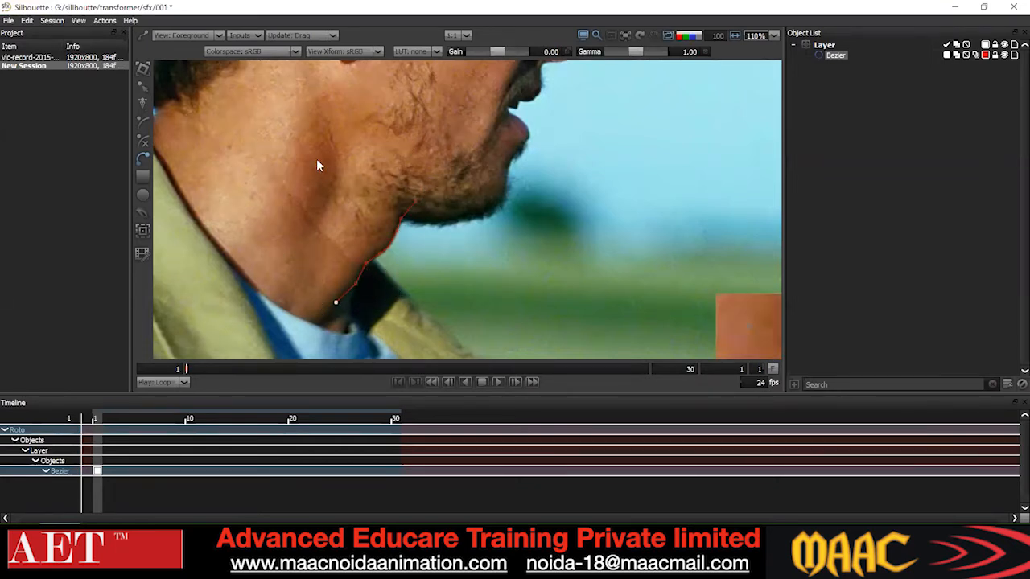
- Carry the throat outline back up the front of the neck as a narrow shape, close it at the jaw and smooth its points
{"action": "left_click", "coordinate": [327, 210]}
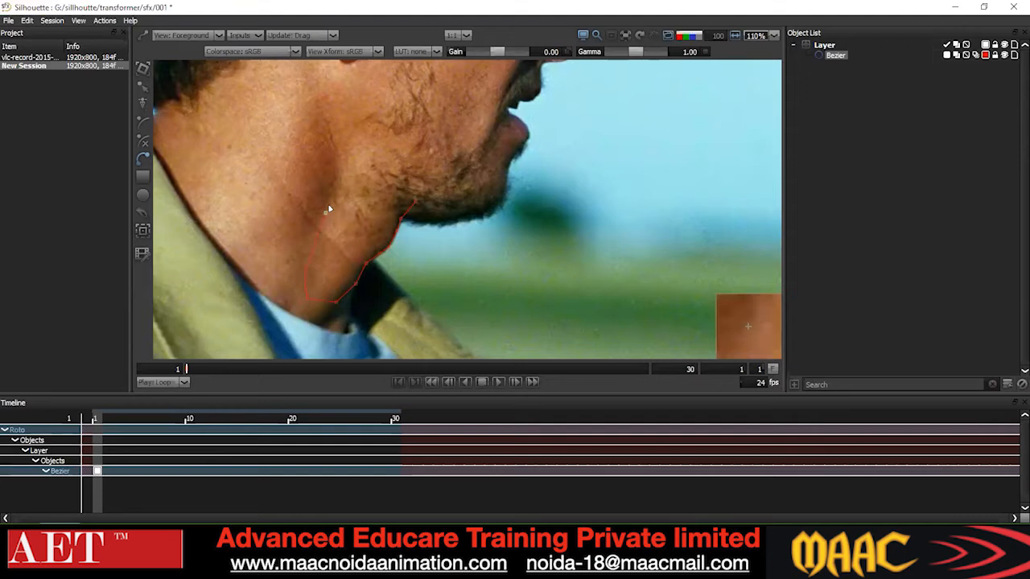
{"action": "scroll", "coordinate": [430, 169], "scroll_direction": "down", "scroll_amount": 1}
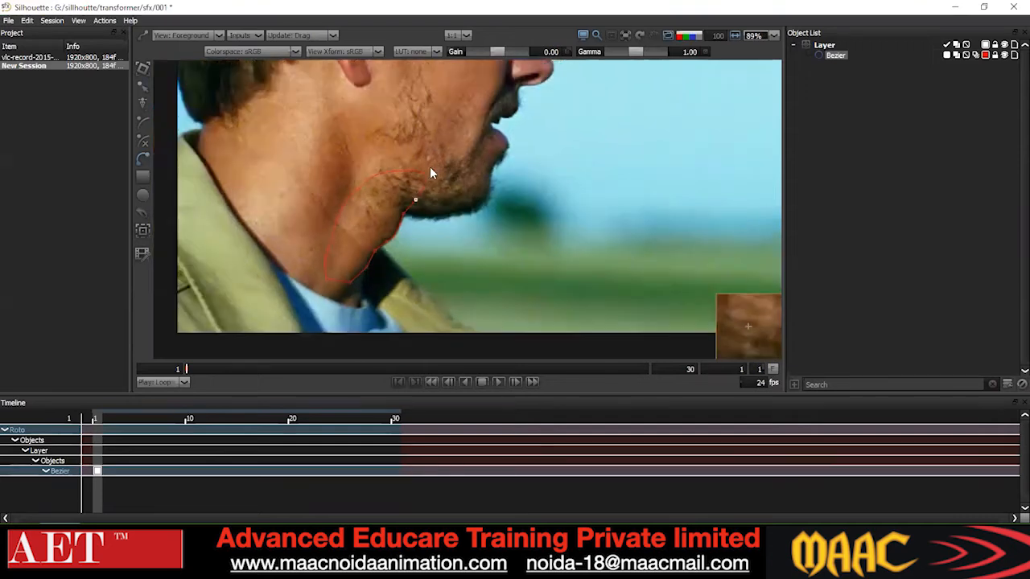
{"action": "right_click", "coordinate": [477, 149]}
{"action": "left_click", "coordinate": [498, 239]}
{"action": "scroll", "coordinate": [430, 256], "scroll_direction": "down", "scroll_amount": 1}
{"action": "right_click", "coordinate": [473, 154]}
{"action": "left_click", "coordinate": [505, 202]}
- Draw a second Bezier shape around the nape and jacket collar, leaving a gap between it and the throat shape
{"action": "scroll", "coordinate": [301, 167], "scroll_direction": "up", "scroll_amount": 2}
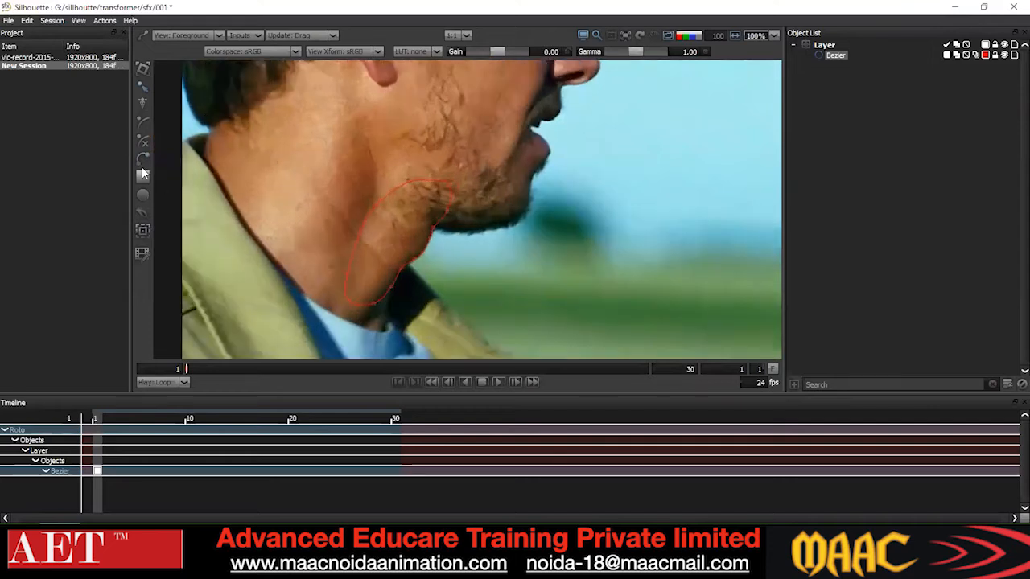
{"action": "left_click", "coordinate": [220, 120]}
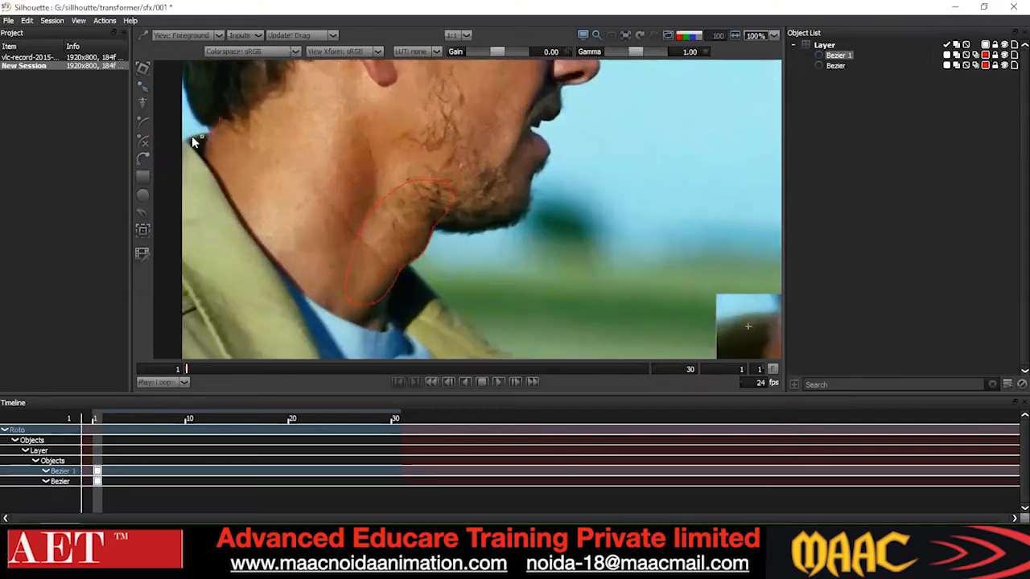
{"action": "left_click_drag", "start_coordinate": [218, 126], "coordinate": [263, 190]}
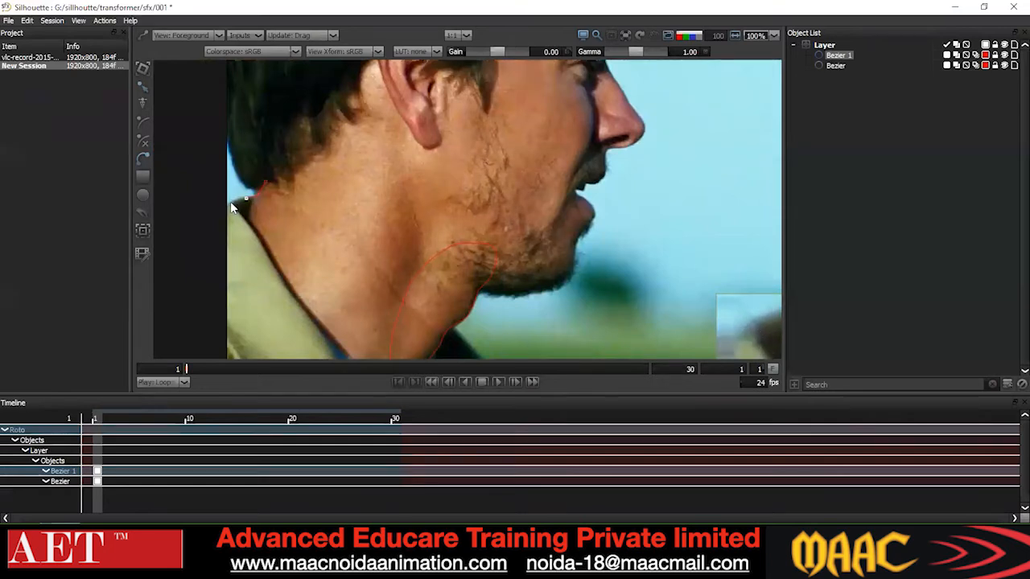
{"action": "left_click", "coordinate": [219, 210]}
{"action": "scroll", "coordinate": [231, 276], "scroll_direction": "down", "scroll_amount": 2}
{"action": "left_click_drag", "start_coordinate": [225, 272], "coordinate": [219, 152]}
{"action": "left_click", "coordinate": [215, 181]}
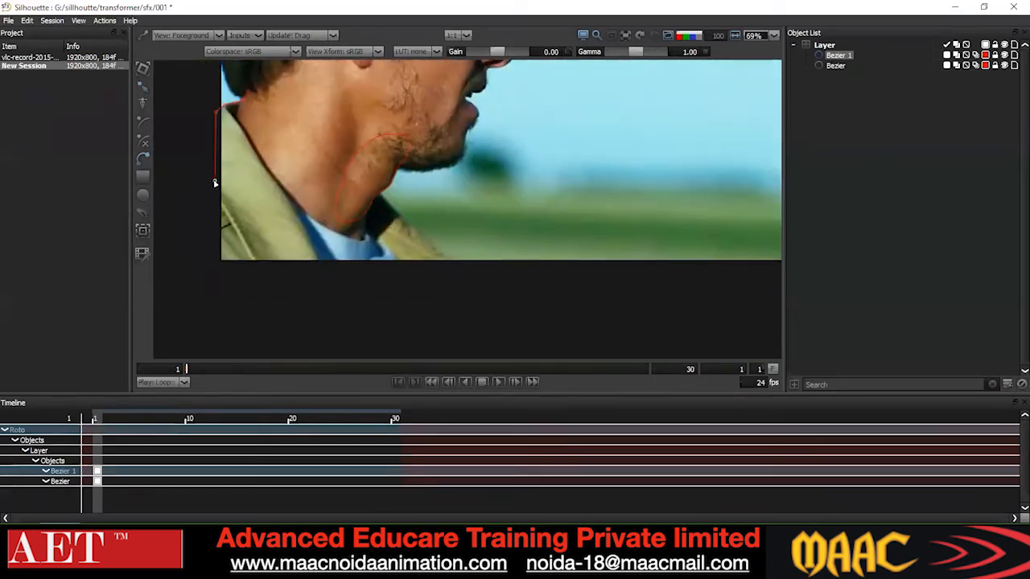
{"action": "left_click", "coordinate": [224, 215]}
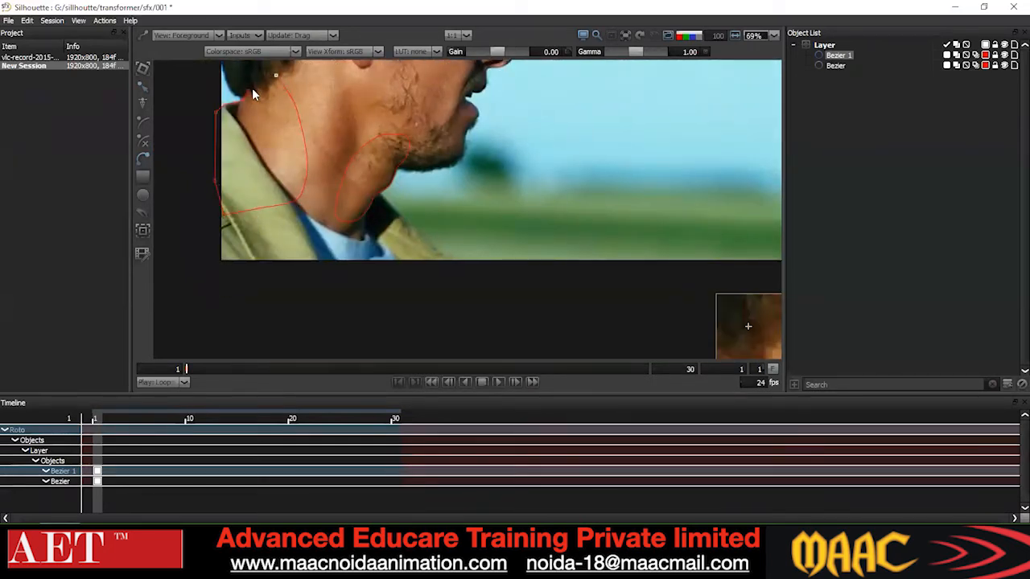
{"action": "left_click_drag", "start_coordinate": [295, 149], "coordinate": [285, 213]}
- Select all points of the nape shape and smooth its curve
{"action": "left_click_drag", "start_coordinate": [327, 127], "coordinate": [172, 283]}
{"action": "right_click", "coordinate": [384, 112]}
{"action": "left_click", "coordinate": [435, 221]}
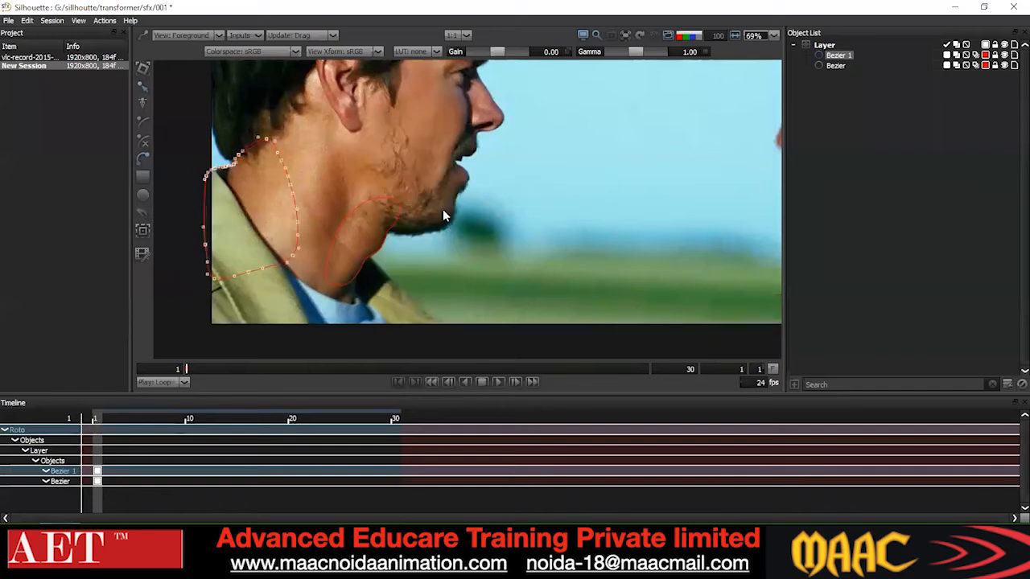
- Check the gap between the nape and throat mattes in the output view and return to the foreground image
{"action": "scroll", "coordinate": [442, 214], "scroll_direction": "down", "scroll_amount": 2}
{"action": "key", "text": "3"}
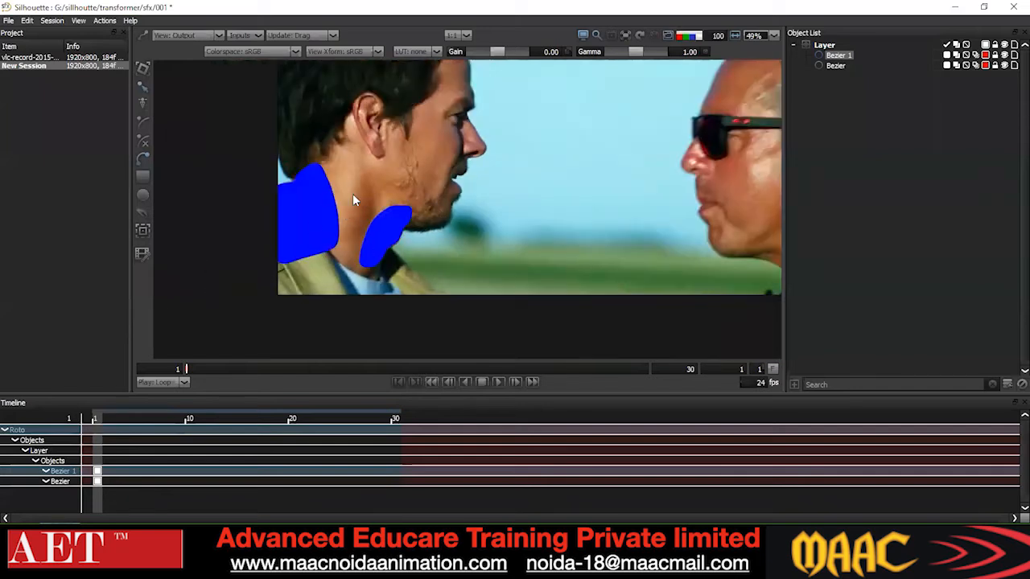
{"action": "scroll", "coordinate": [344, 240], "scroll_direction": "up", "scroll_amount": 2}
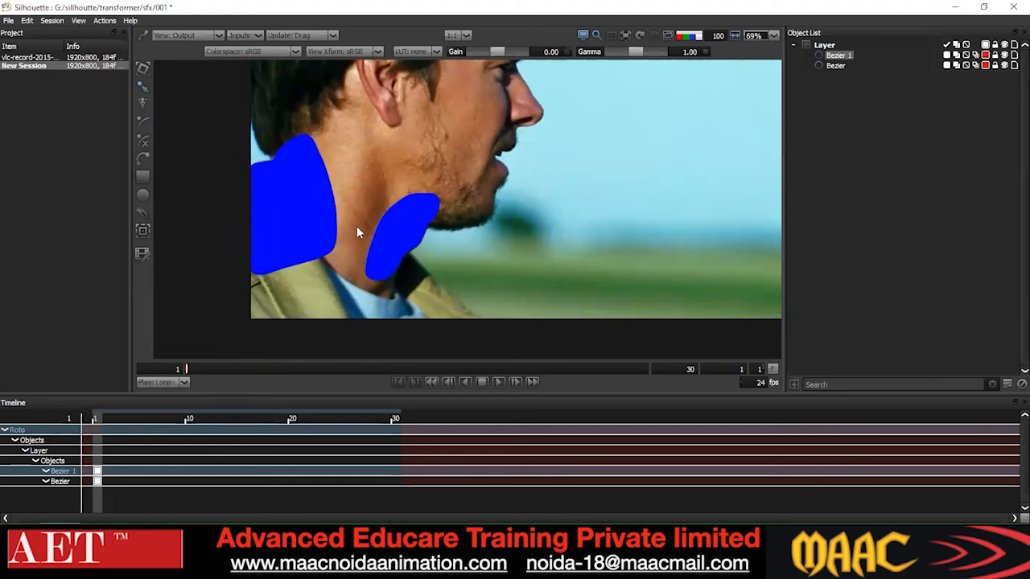
{"action": "key", "text": "1"}
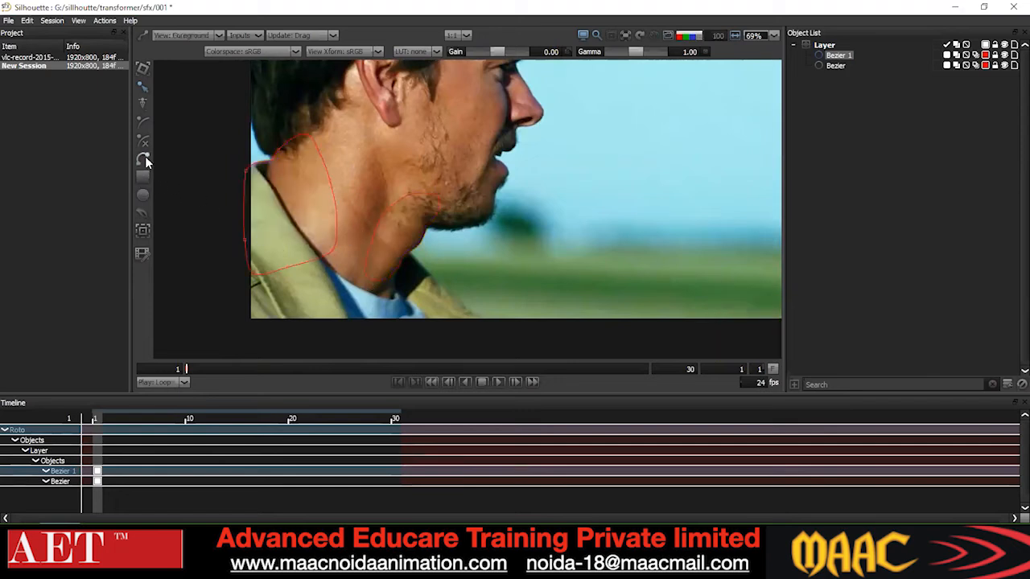
- Draw a third Bezier shape over the middle of the neck, overlapping both the nape and throat shapes
{"action": "left_click", "coordinate": [365, 142]}
{"action": "left_click", "coordinate": [306, 175]}
{"action": "left_click", "coordinate": [304, 261]}
{"action": "left_click", "coordinate": [336, 288]}
{"action": "left_click_drag", "start_coordinate": [397, 288], "coordinate": [400, 272]}
{"action": "key", "text": "ctrl+z"}
{"action": "left_click", "coordinate": [395, 240]}
{"action": "left_click", "coordinate": [406, 190]}
{"action": "left_click", "coordinate": [406, 157]}
- Smooth the points of the middle neck shape
{"action": "scroll", "coordinate": [365, 140], "scroll_direction": "down", "scroll_amount": 3}
{"action": "right_click", "coordinate": [436, 123]}
{"action": "left_click", "coordinate": [463, 191]}
- Examine the combined matte of the three neck shapes in the output view, then return to the foreground image
{"action": "scroll", "coordinate": [385, 244], "scroll_direction": "up", "scroll_amount": 2}
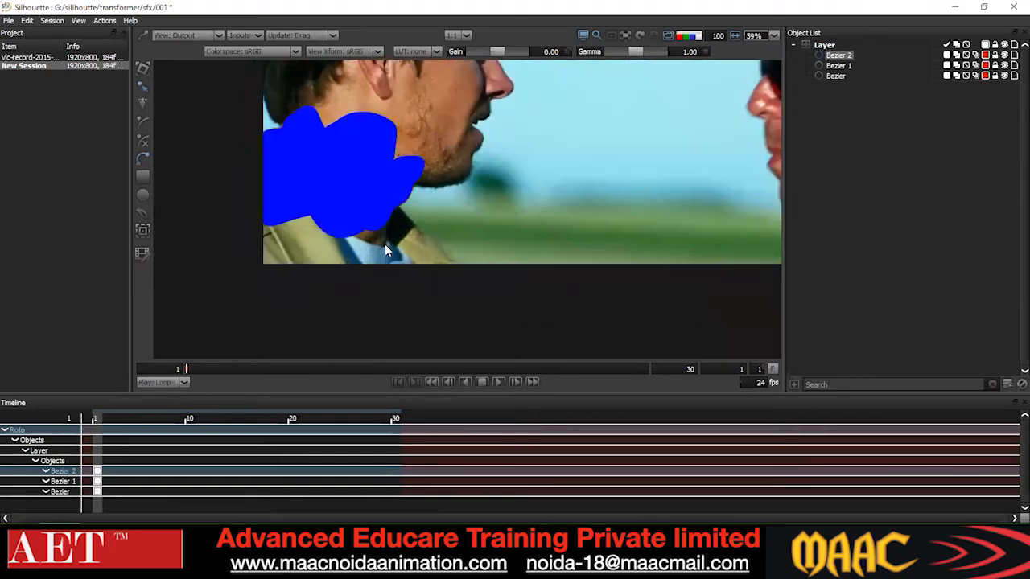
{"action": "key", "text": "d"}
{"action": "left_click_drag", "start_coordinate": [421, 194], "coordinate": [401, 319]}
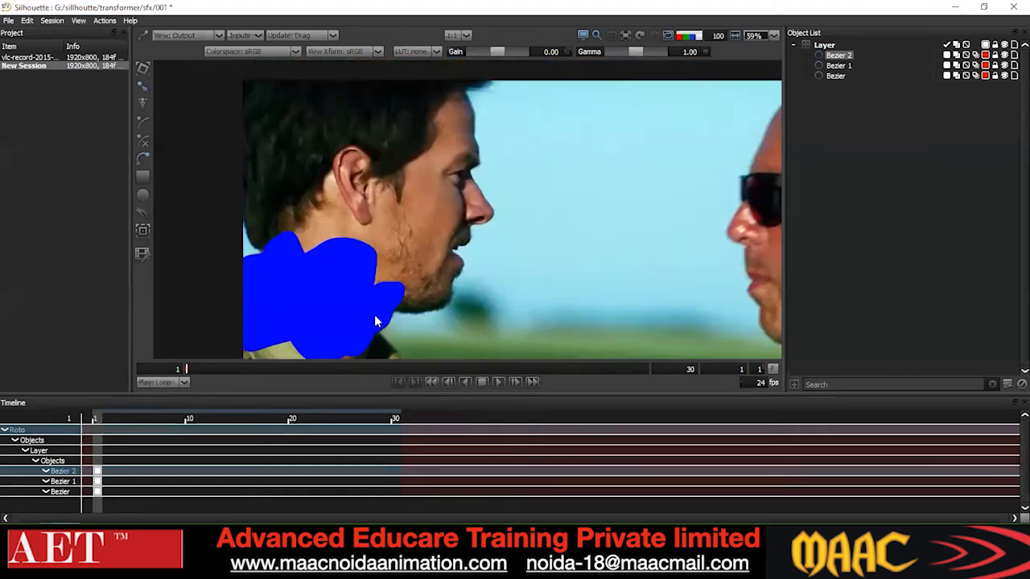
{"action": "scroll", "coordinate": [289, 274], "scroll_direction": "up", "scroll_amount": 1}
{"action": "scroll", "coordinate": [280, 218], "scroll_direction": "down", "scroll_amount": 2}
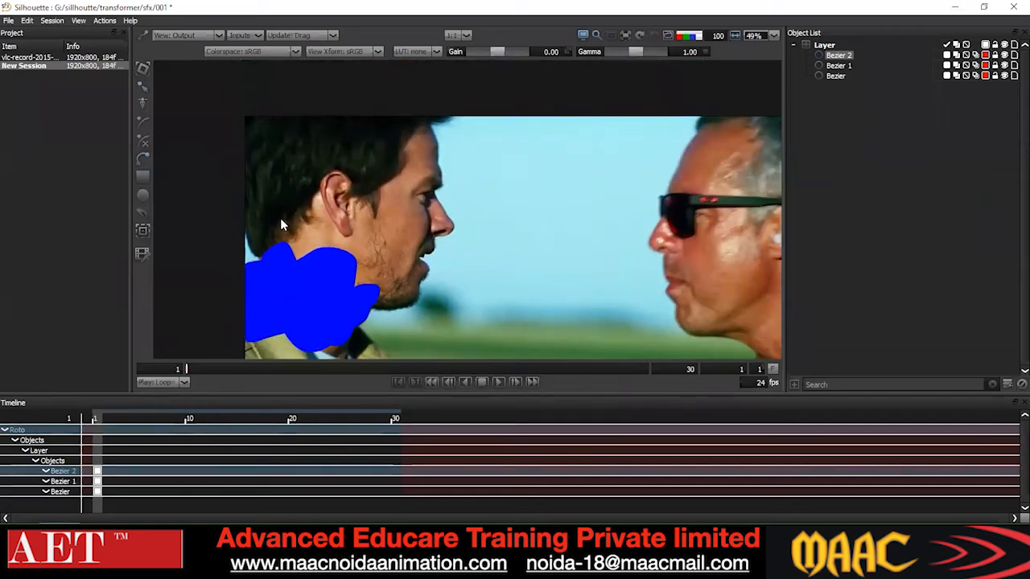
{"action": "key", "text": "d"}
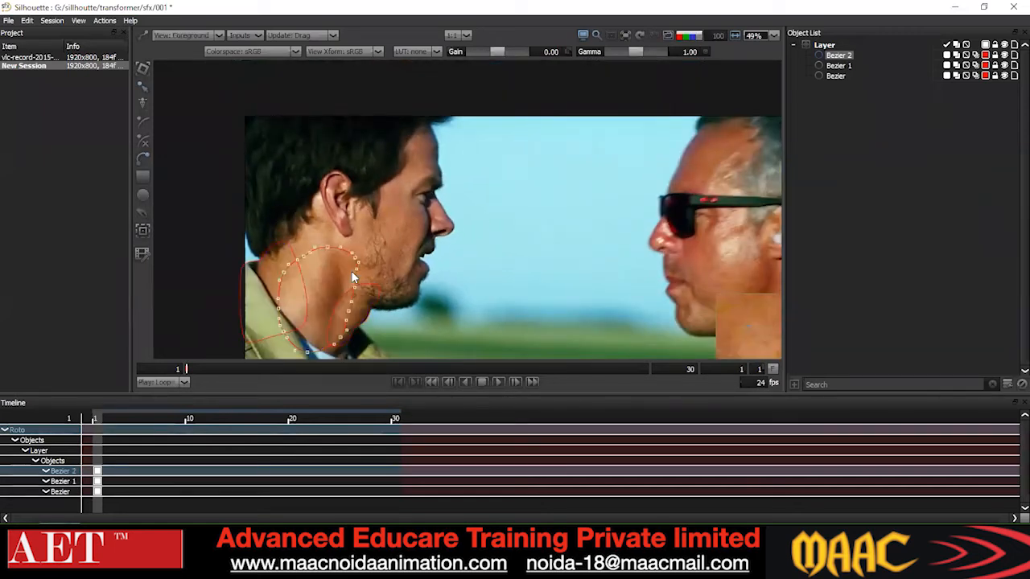
{"action": "scroll", "coordinate": [411, 232], "scroll_direction": "up", "scroll_amount": 2}
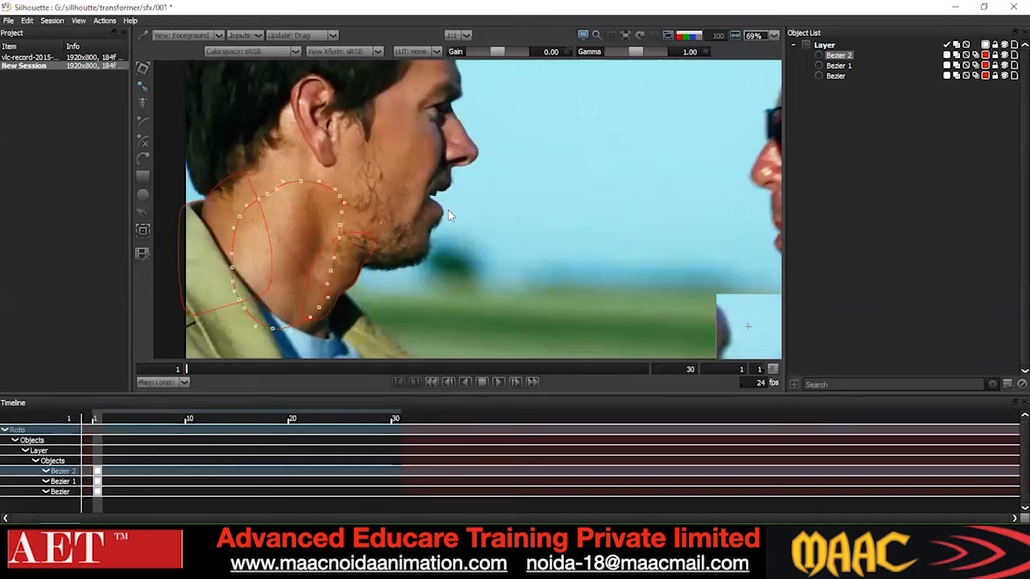
- Delete the middle, nape and throat shapes from the layer
{"action": "key", "text": "Delete"}
{"action": "left_click", "coordinate": [315, 256]}
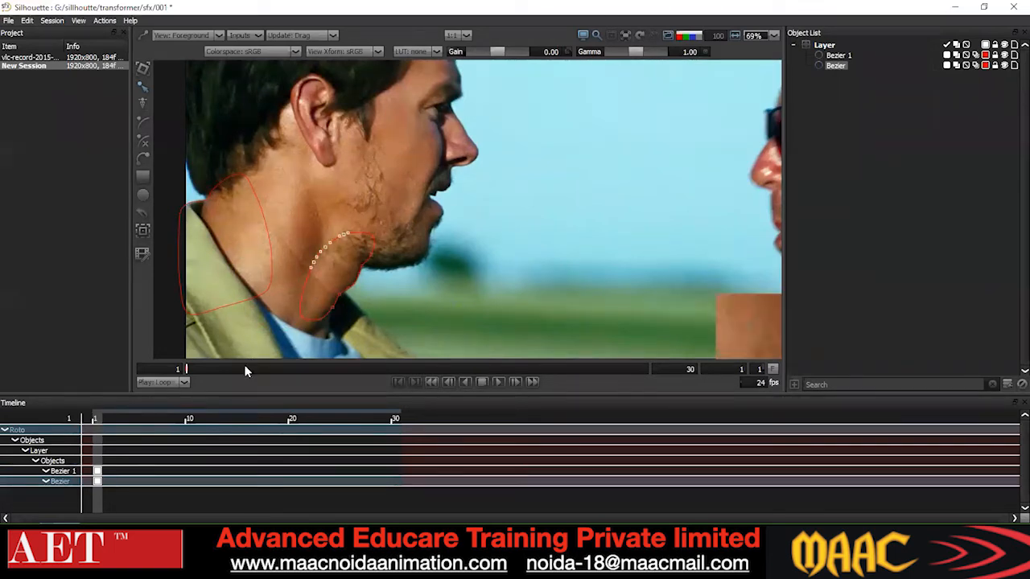
{"action": "left_click_drag", "start_coordinate": [196, 370], "coordinate": [108, 397]}
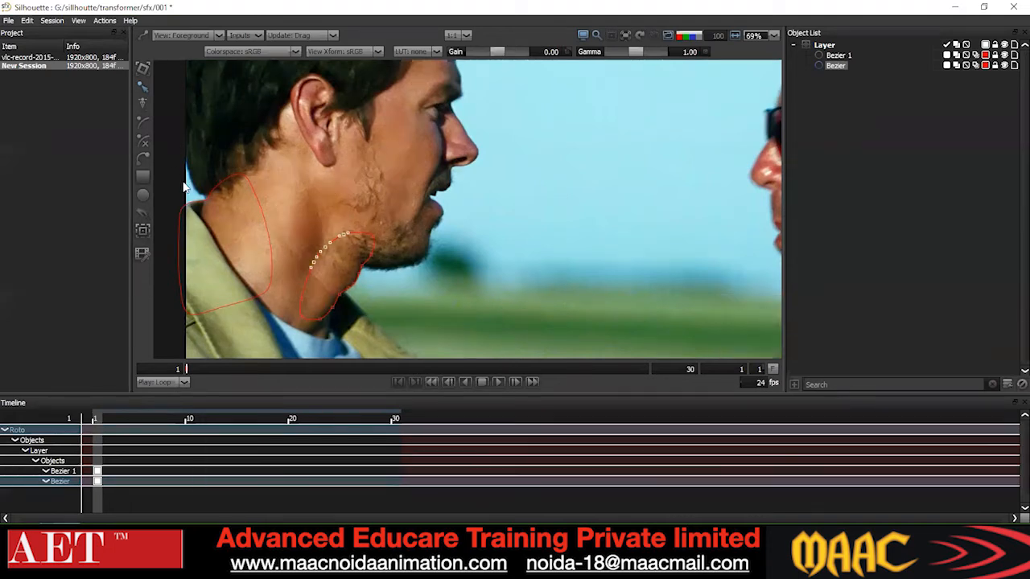
{"action": "left_click", "coordinate": [204, 320]}
{"action": "key", "text": "Delete"}
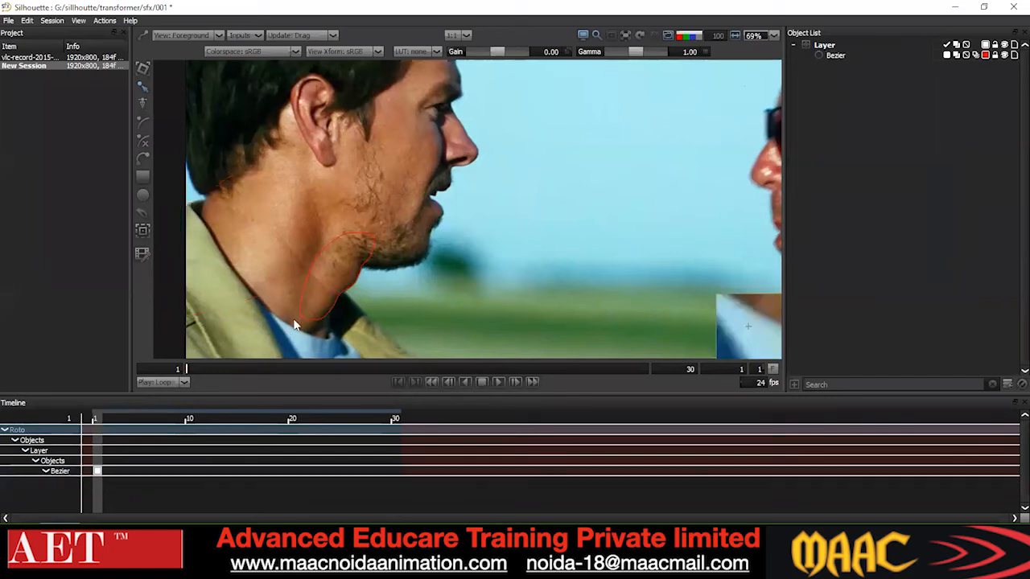
{"action": "left_click_drag", "start_coordinate": [403, 211], "coordinate": [281, 326]}
{"action": "key", "text": "Delete"}
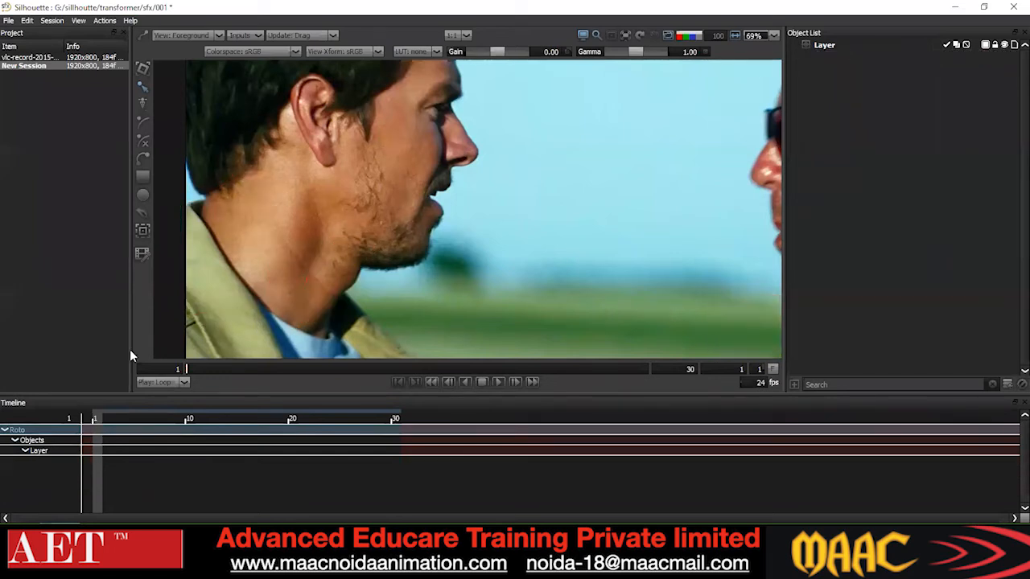
- Start a new Bezier shape in the layer, tracing the throat edge from under the jaw down and along the shirt collar
{"action": "left_click", "coordinate": [816, 45]}
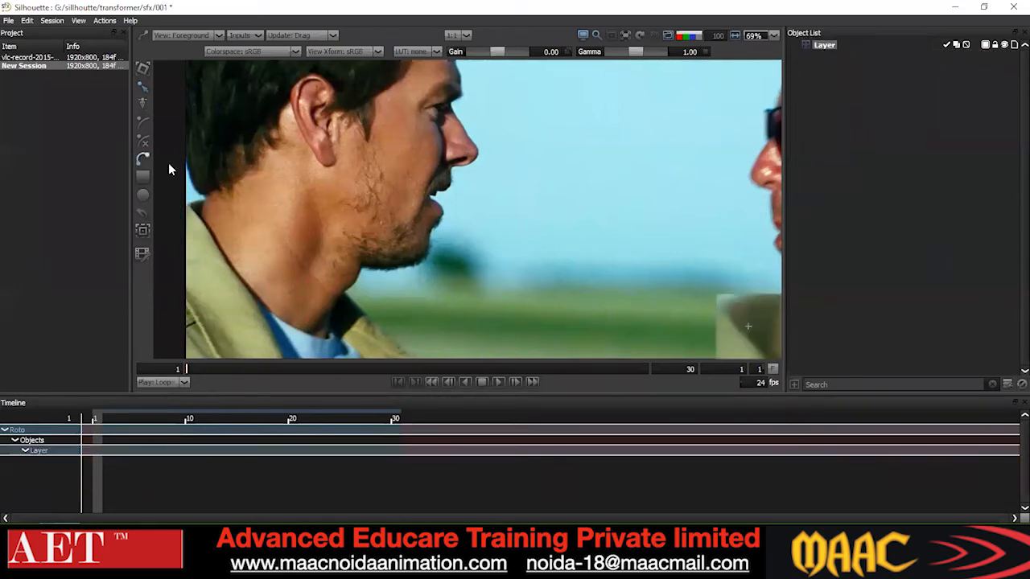
{"action": "scroll", "coordinate": [370, 186], "scroll_direction": "up", "scroll_amount": 3}
{"action": "left_click", "coordinate": [364, 202]}
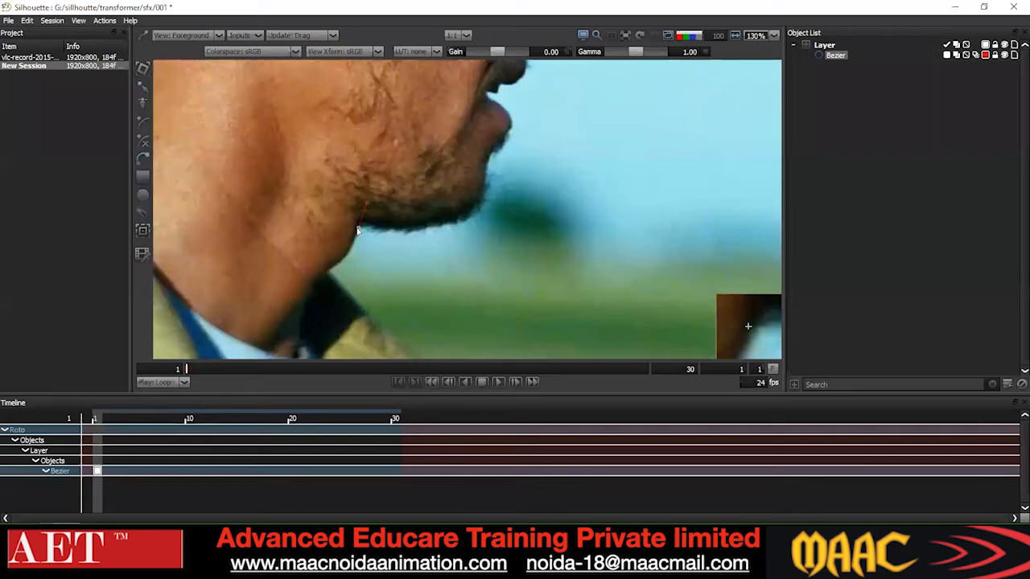
{"action": "left_click", "coordinate": [322, 271]}
{"action": "left_click", "coordinate": [291, 306]}
{"action": "left_click", "coordinate": [276, 326]}
{"action": "left_click", "coordinate": [232, 326]}
{"action": "left_click_drag", "start_coordinate": [199, 303], "coordinate": [196, 291]}
{"action": "left_click_drag", "start_coordinate": [194, 182], "coordinate": [204, 169]}
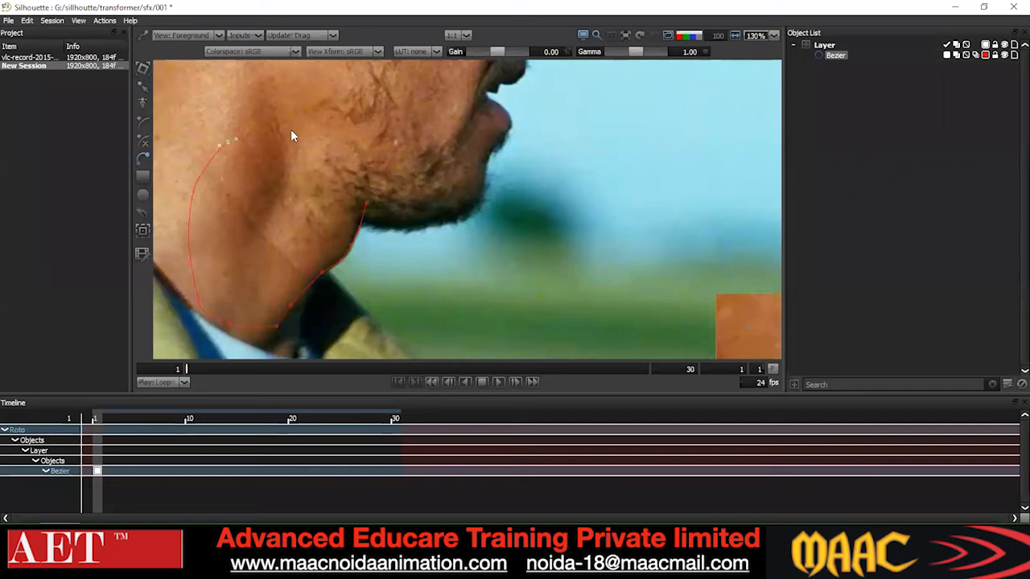
{"action": "key", "text": "ctrl+z"}
{"action": "key", "text": "ctrl+z"}
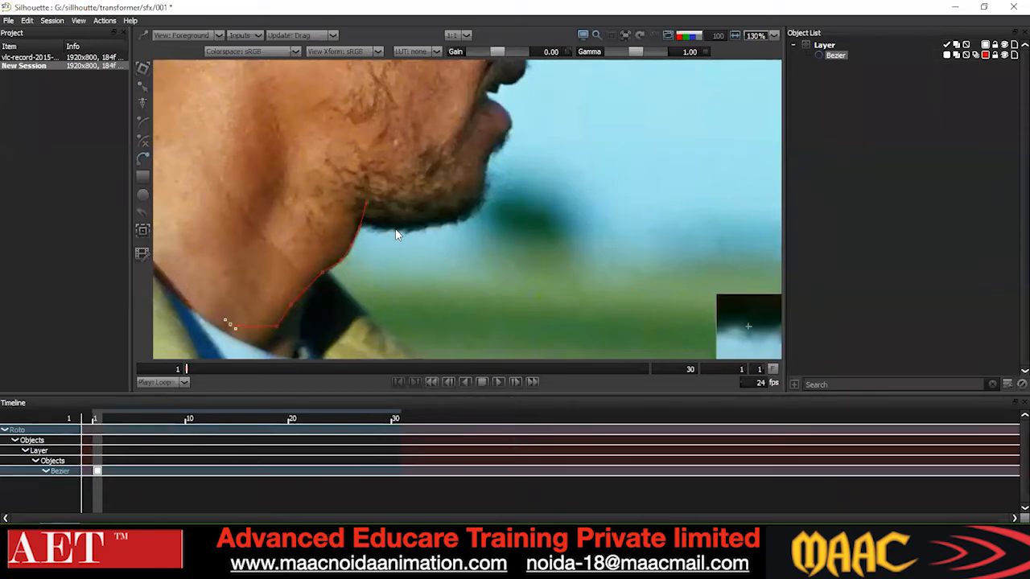
- Carry the throat outline up through the neck and over the jaw, close it at its starting point and smooth all its points
{"action": "left_click_drag", "start_coordinate": [210, 226], "coordinate": [231, 185]}
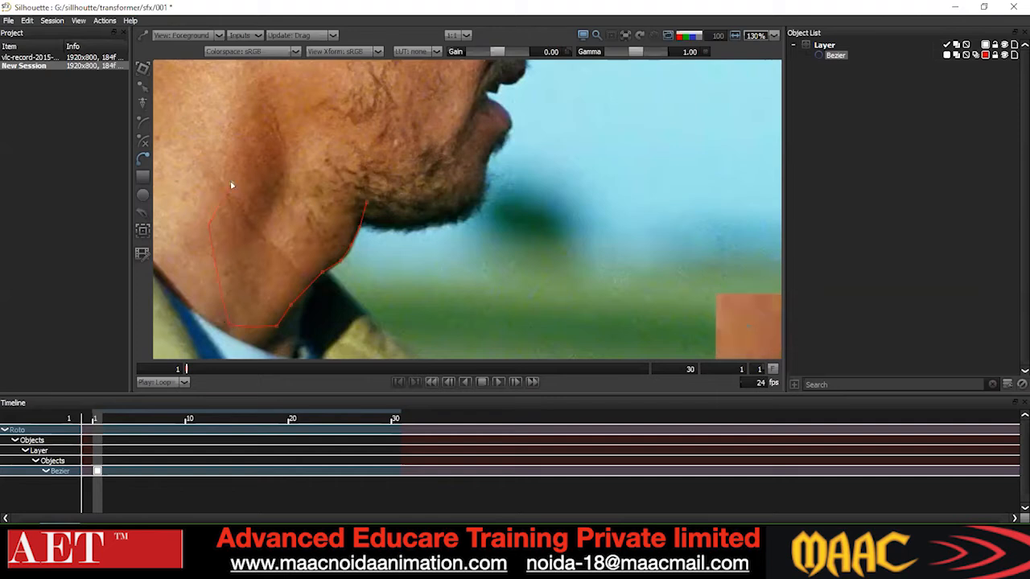
{"action": "left_click", "coordinate": [370, 201]}
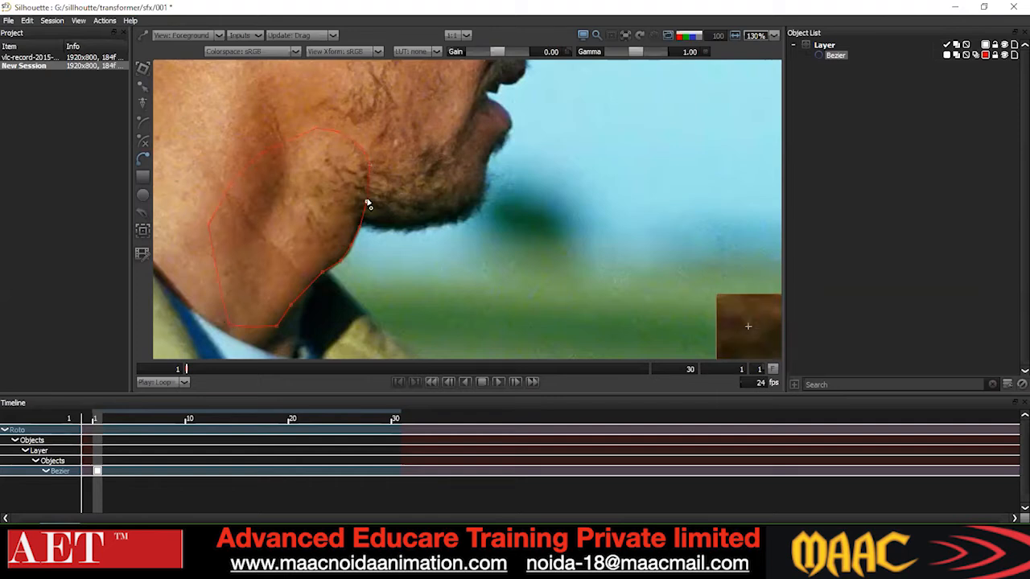
{"action": "scroll", "coordinate": [368, 203], "scroll_direction": "down", "scroll_amount": 2}
{"action": "left_click_drag", "start_coordinate": [171, 111], "coordinate": [430, 326]}
{"action": "right_click", "coordinate": [356, 176]}
{"action": "left_click", "coordinate": [419, 297]}
{"action": "scroll", "coordinate": [415, 294], "scroll_direction": "down", "scroll_amount": 2}
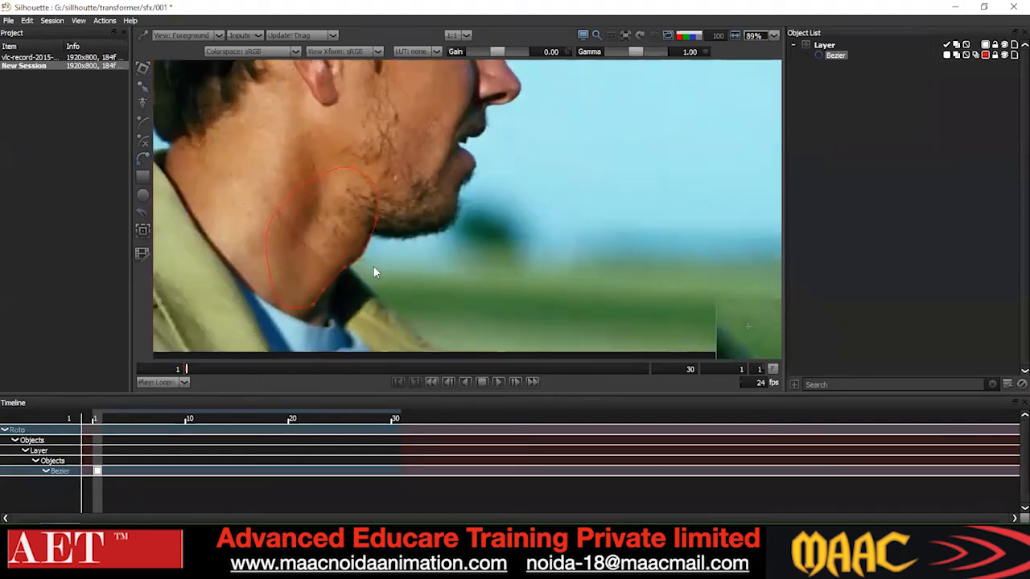
- Reshape the throat Bezier's points along the throat edge and jaw, and smooth all of its points
{"action": "right_click", "coordinate": [374, 196]}
{"action": "left_click", "coordinate": [433, 305]}
{"action": "left_click_drag", "start_coordinate": [350, 295], "coordinate": [349, 284]}
{"action": "left_click_drag", "start_coordinate": [381, 245], "coordinate": [368, 265]}
{"action": "left_click_drag", "start_coordinate": [334, 228], "coordinate": [371, 263]}
{"action": "left_click_drag", "start_coordinate": [366, 206], "coordinate": [403, 165]}
{"action": "key", "text": "ctrl+a"}
{"action": "right_click", "coordinate": [449, 275]}
{"action": "left_click", "coordinate": [451, 277]}
{"action": "scroll", "coordinate": [438, 216], "scroll_direction": "down", "scroll_amount": 2}
{"action": "right_click", "coordinate": [490, 242]}
{"action": "left_click", "coordinate": [490, 243]}
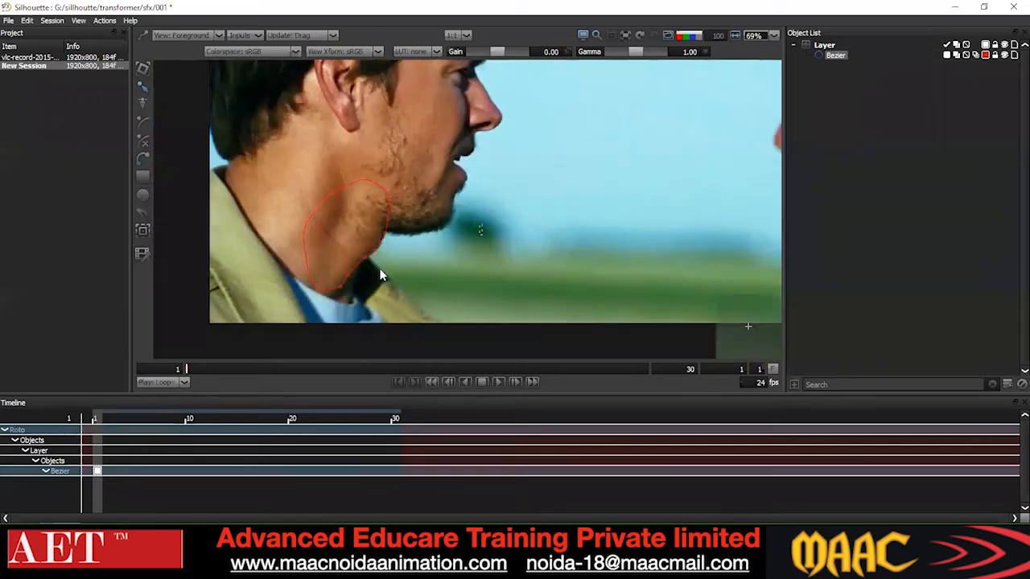
- Smooth the whole throat shape again and refine its points along the throat edge just below the jaw
{"action": "scroll", "coordinate": [410, 215], "scroll_direction": "down", "scroll_amount": 1}
{"action": "key", "text": "ctrl+a"}
{"action": "right_click", "coordinate": [490, 270]}
{"action": "left_click", "coordinate": [490, 271]}
{"action": "scroll", "coordinate": [330, 255], "scroll_direction": "up", "scroll_amount": 3}
{"action": "scroll", "coordinate": [401, 250], "scroll_direction": "up", "scroll_amount": 1}
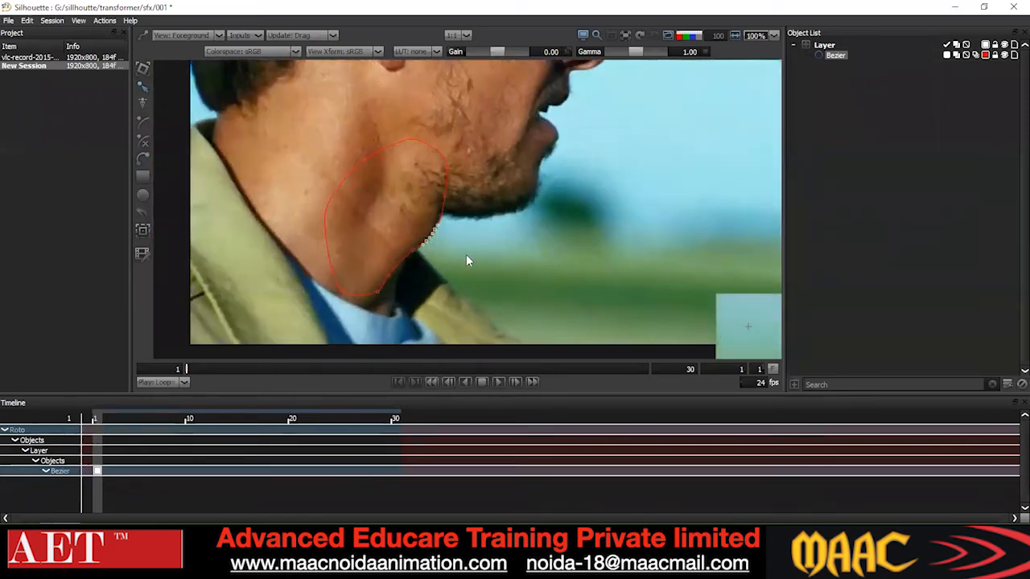
{"action": "scroll", "coordinate": [469, 230], "scroll_direction": "down", "scroll_amount": 1}
{"action": "left_click_drag", "start_coordinate": [470, 227], "coordinate": [430, 226]}
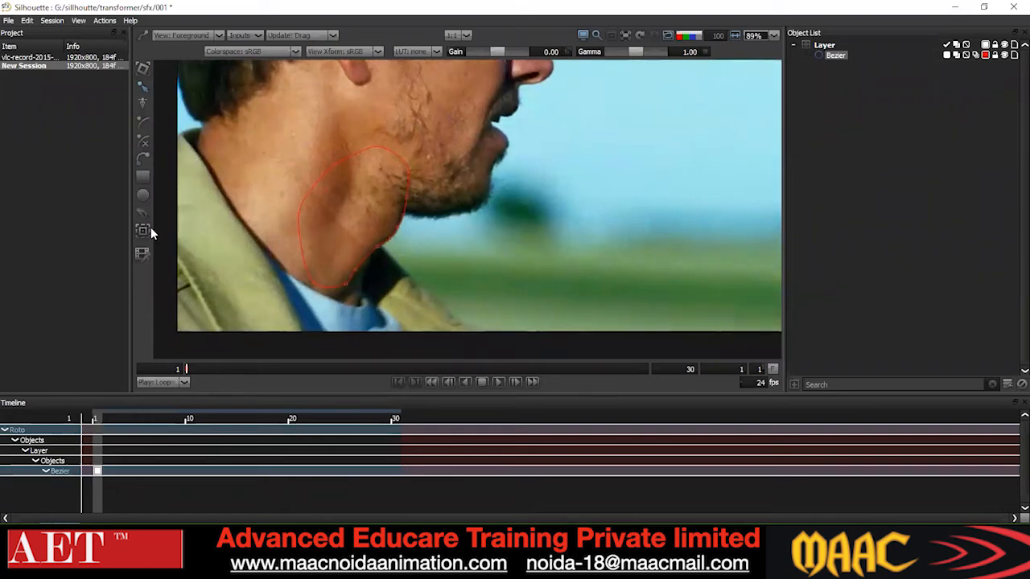
- Open the mocha Tracker settings for the throat shape and step through the first frames of the shot
{"action": "left_click", "coordinate": [146, 231]}
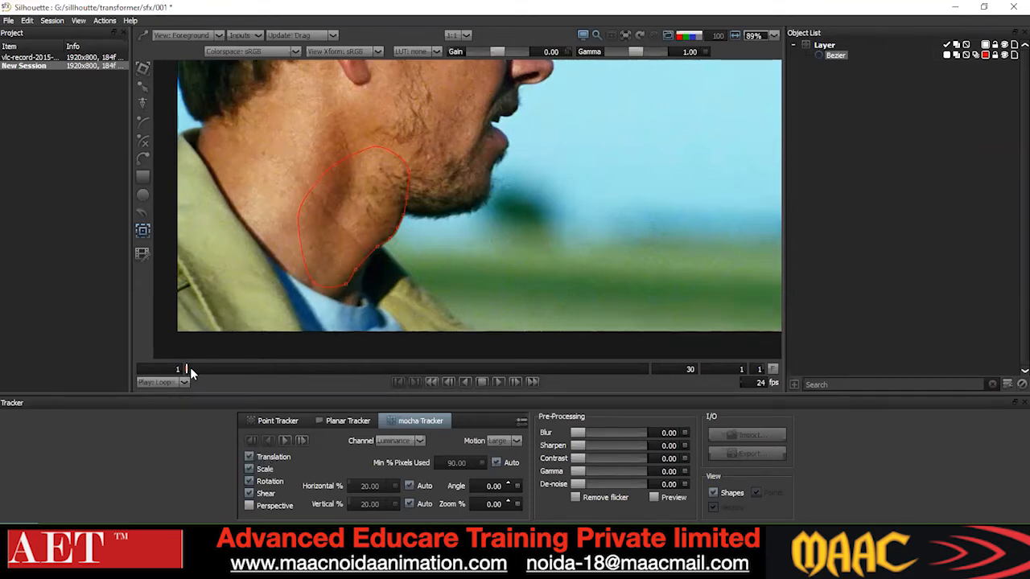
{"action": "left_click_drag", "start_coordinate": [359, 374], "coordinate": [187, 384]}
{"action": "left_click", "coordinate": [234, 375]}
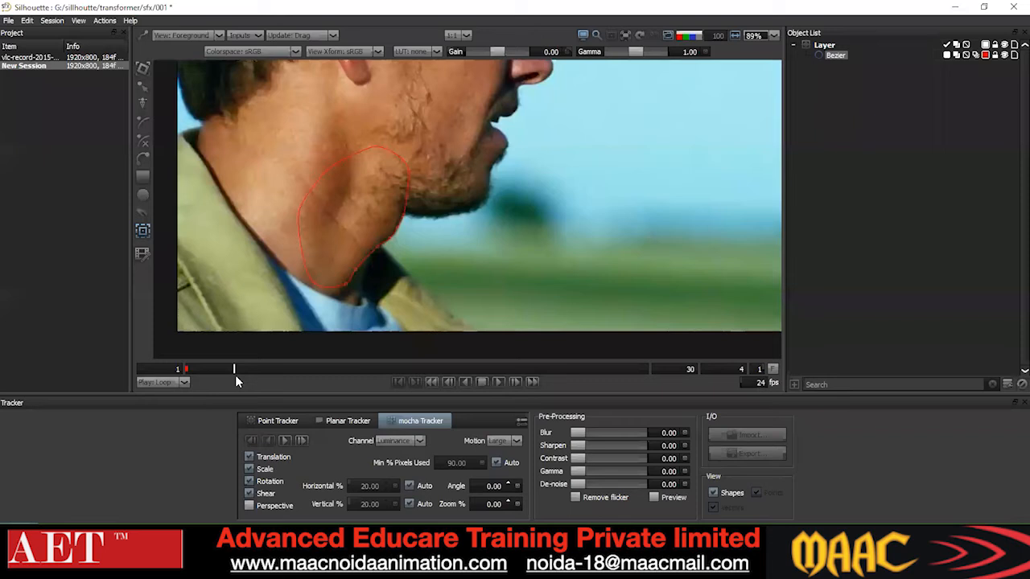
{"action": "left_click", "coordinate": [205, 375]}
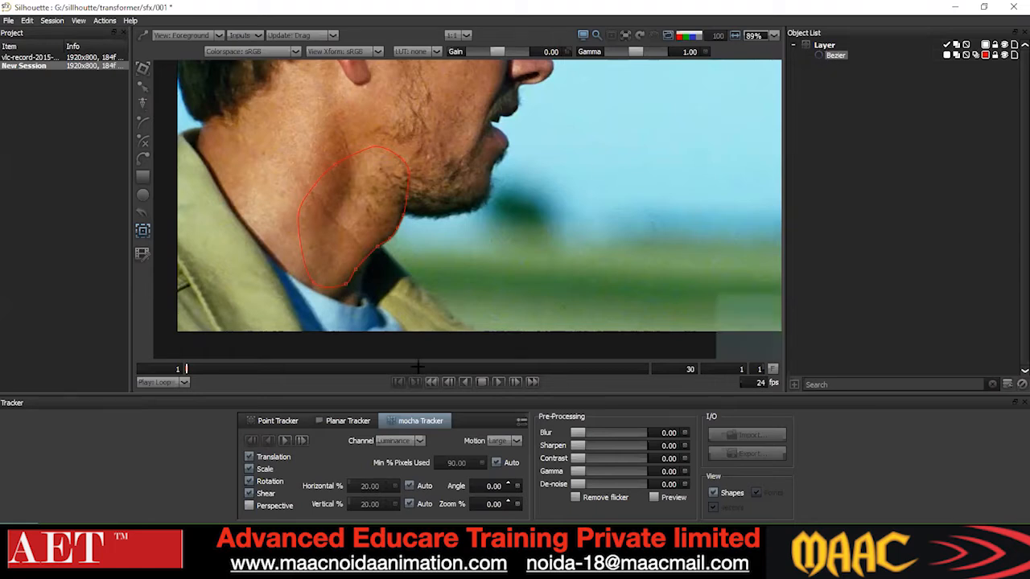
- Move the Bezier out of its layer and delete the empty layer
{"action": "left_click", "coordinate": [817, 42]}
{"action": "left_click", "coordinate": [836, 56]}
{"action": "left_click_drag", "start_coordinate": [835, 55], "coordinate": [834, 40]}
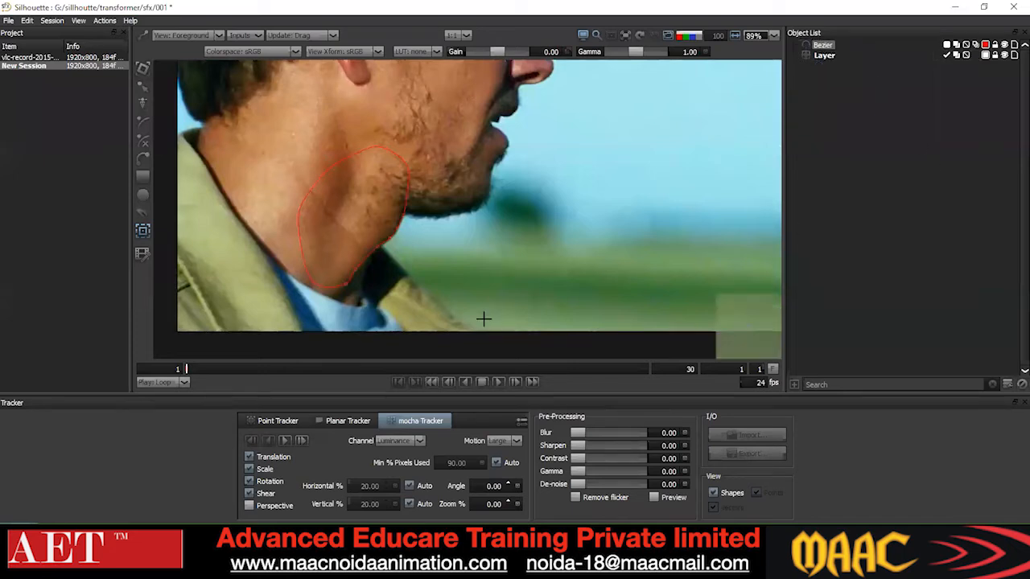
{"action": "left_click", "coordinate": [143, 88]}
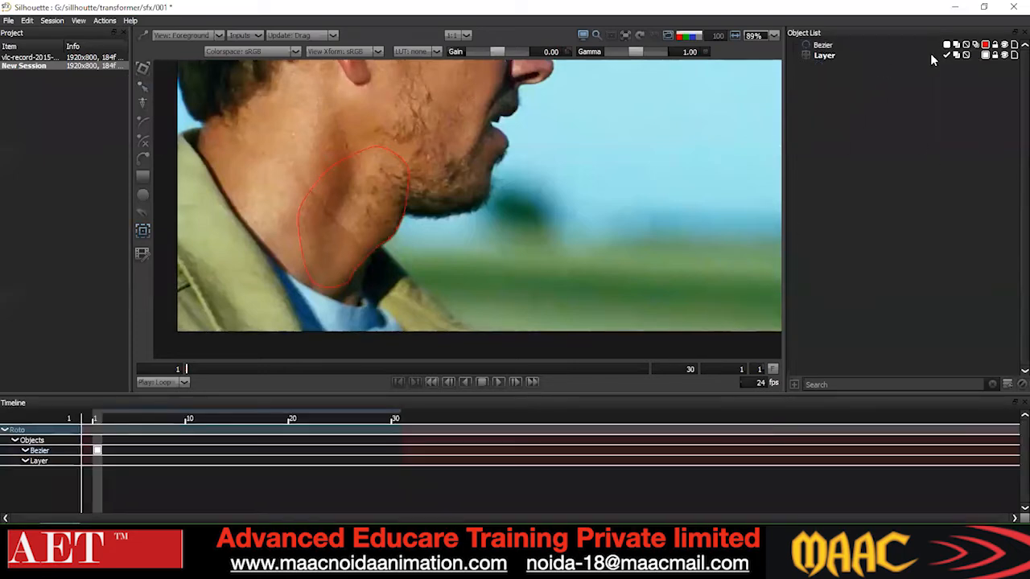
{"action": "right_click", "coordinate": [829, 58]}
{"action": "left_click", "coordinate": [852, 78]}
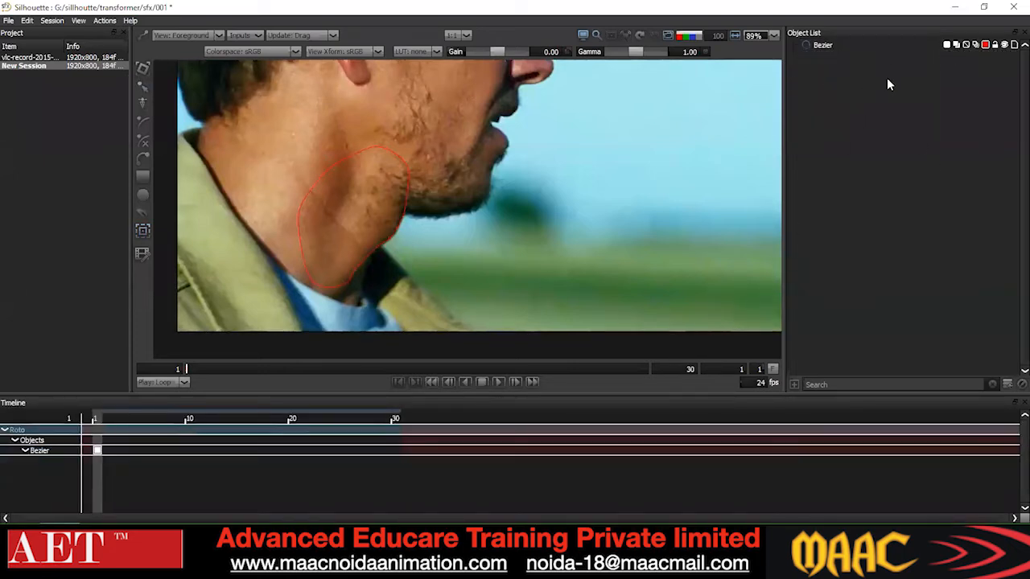
- Check the Point Tracker settings for the unlayered Bezier, then delete that shape and add a new layer
{"action": "left_click", "coordinate": [142, 231]}
{"action": "left_click", "coordinate": [827, 49]}
{"action": "left_click", "coordinate": [274, 422]}
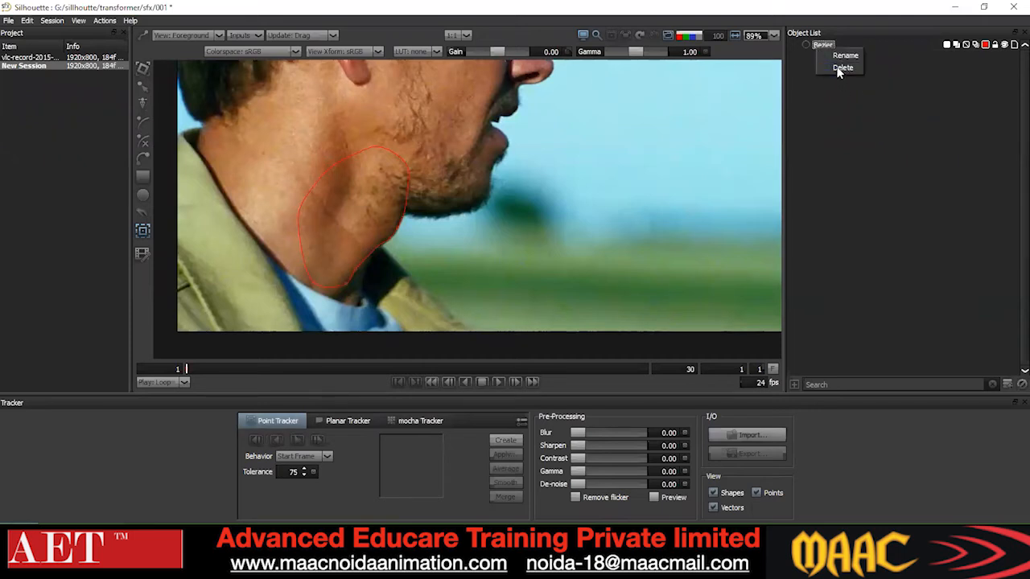
{"action": "left_click", "coordinate": [841, 68]}
{"action": "left_click", "coordinate": [1007, 386]}
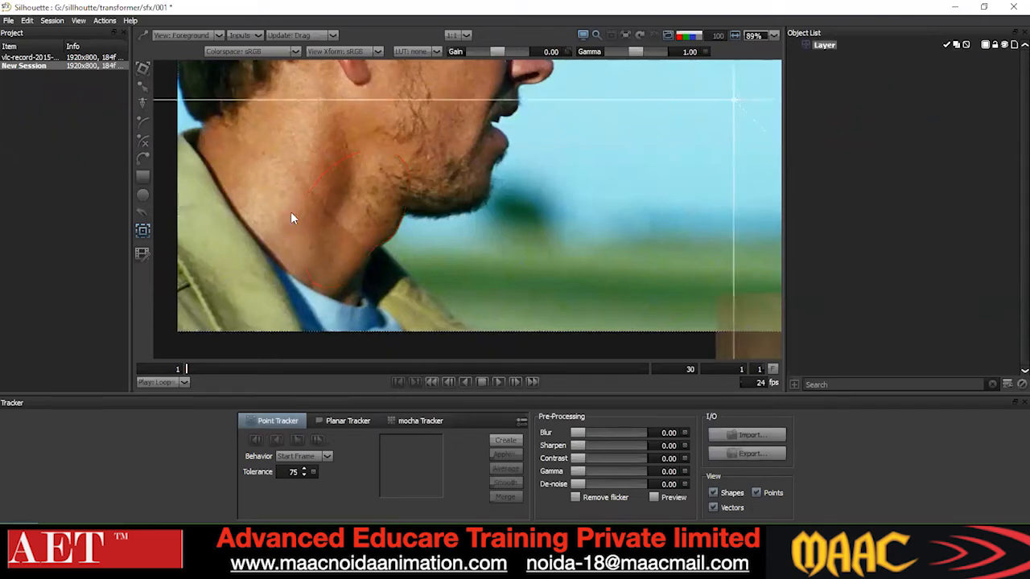
- Draw a wider Bezier in the layer from under the jaw down the throat, along the collar and back up through the neck
{"action": "left_click", "coordinate": [144, 160]}
{"action": "left_click", "coordinate": [406, 197]}
{"action": "left_click", "coordinate": [391, 234]}
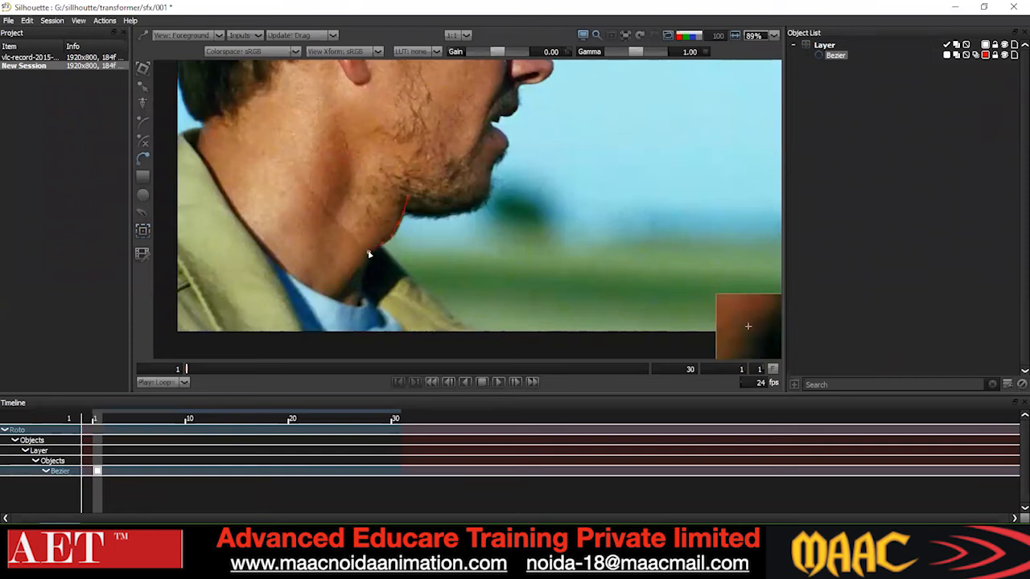
{"action": "left_click", "coordinate": [272, 256]}
{"action": "left_click", "coordinate": [378, 142]}
{"action": "left_click", "coordinate": [409, 189]}
- Smooth all points of the wider neck shape and adjust its points at the throat edge and the upper back corner
{"action": "left_click_drag", "start_coordinate": [482, 110], "coordinate": [78, 376]}
{"action": "right_click", "coordinate": [441, 150]}
{"action": "left_click", "coordinate": [491, 262]}
{"action": "left_click", "coordinate": [399, 225]}
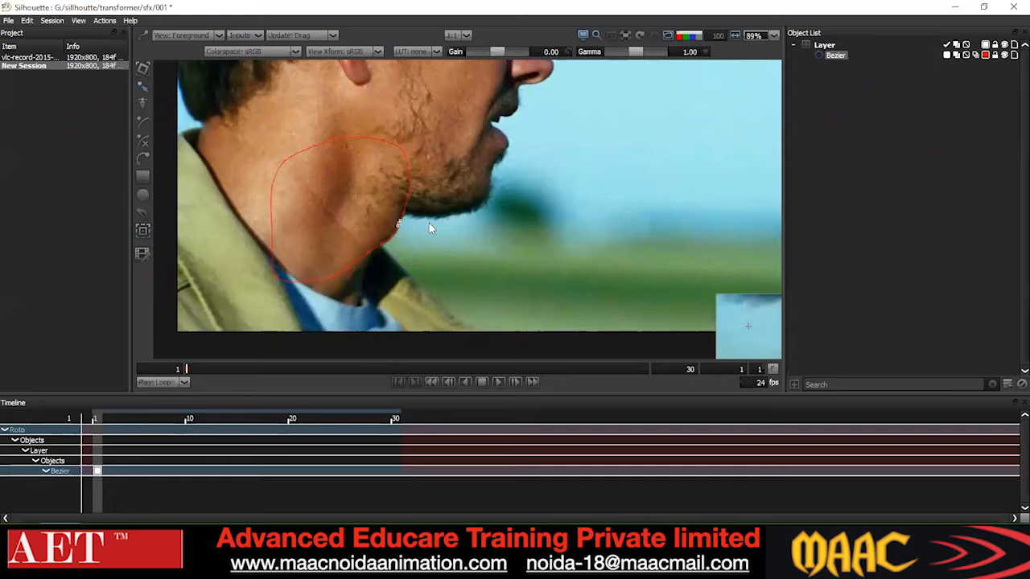
{"action": "left_click_drag", "start_coordinate": [281, 163], "coordinate": [298, 161]}
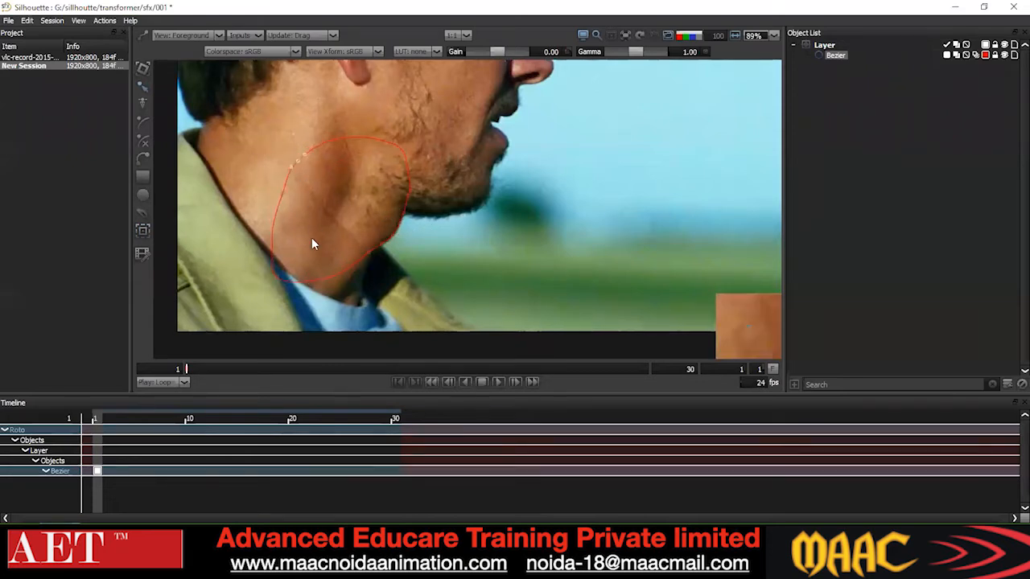
{"action": "left_click_drag", "start_coordinate": [261, 290], "coordinate": [497, 165]}
{"action": "right_click", "coordinate": [497, 167]}
{"action": "left_click", "coordinate": [535, 278]}
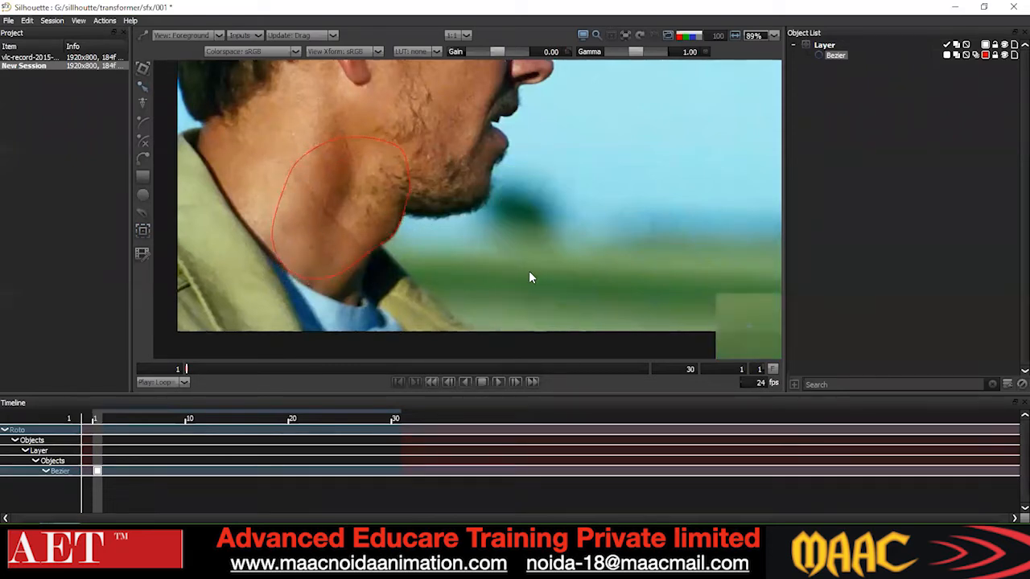
- Track the neck shape forward by one frame with the mocha Tracker
{"action": "left_click", "coordinate": [142, 231]}
{"action": "left_click", "coordinate": [404, 424]}
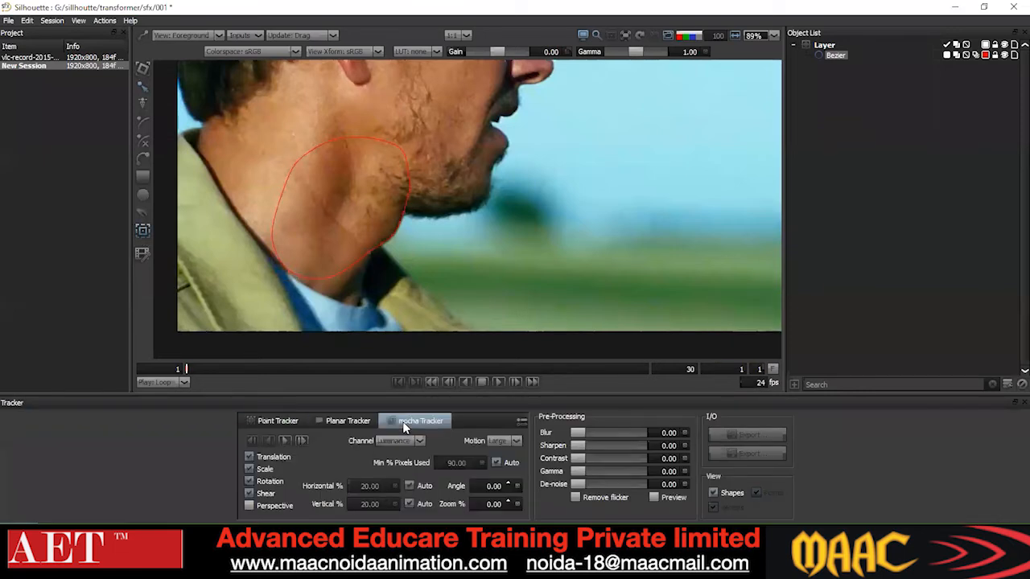
{"action": "left_click", "coordinate": [301, 442]}
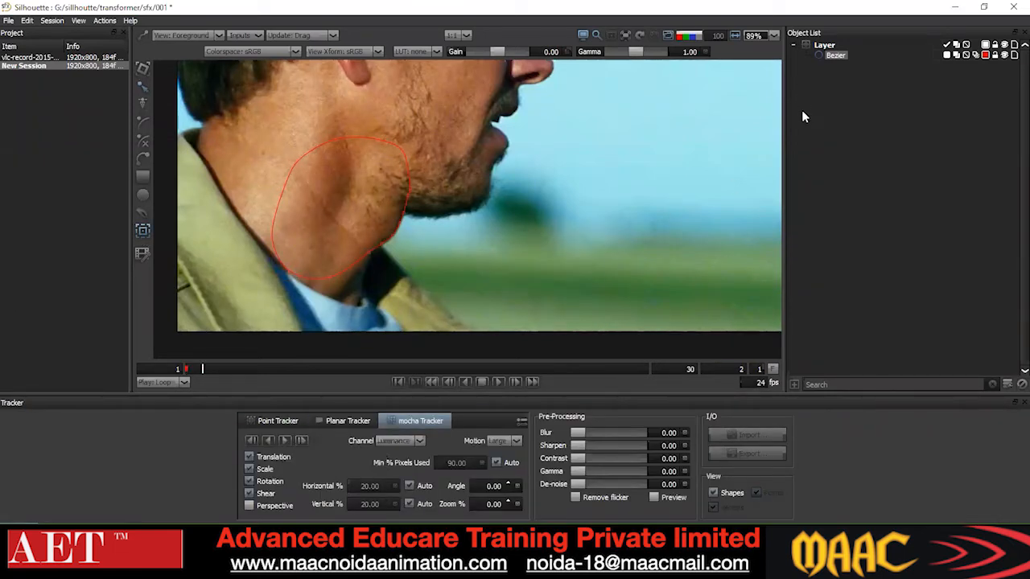
- Delete the layer with its shape and trace a new closed neck Bezier on frame 2 from under the jaw along the collar
{"action": "right_click", "coordinate": [814, 46]}
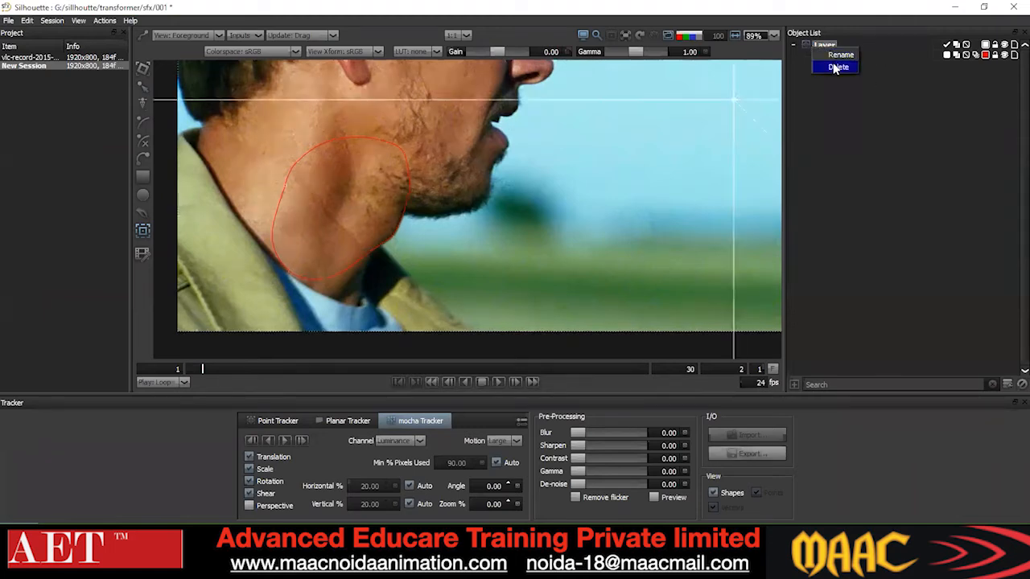
{"action": "left_click", "coordinate": [836, 67]}
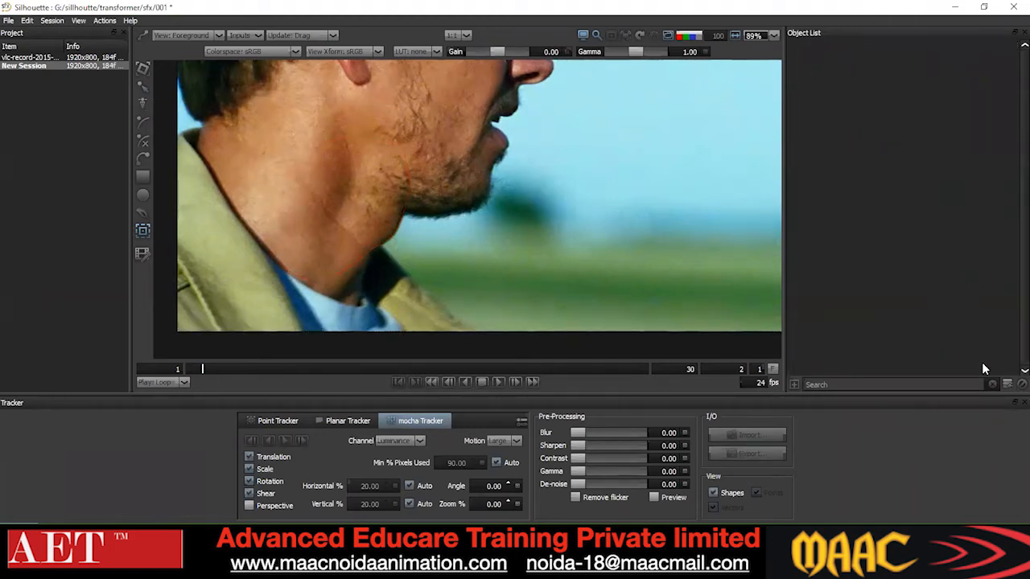
{"action": "left_click", "coordinate": [144, 159]}
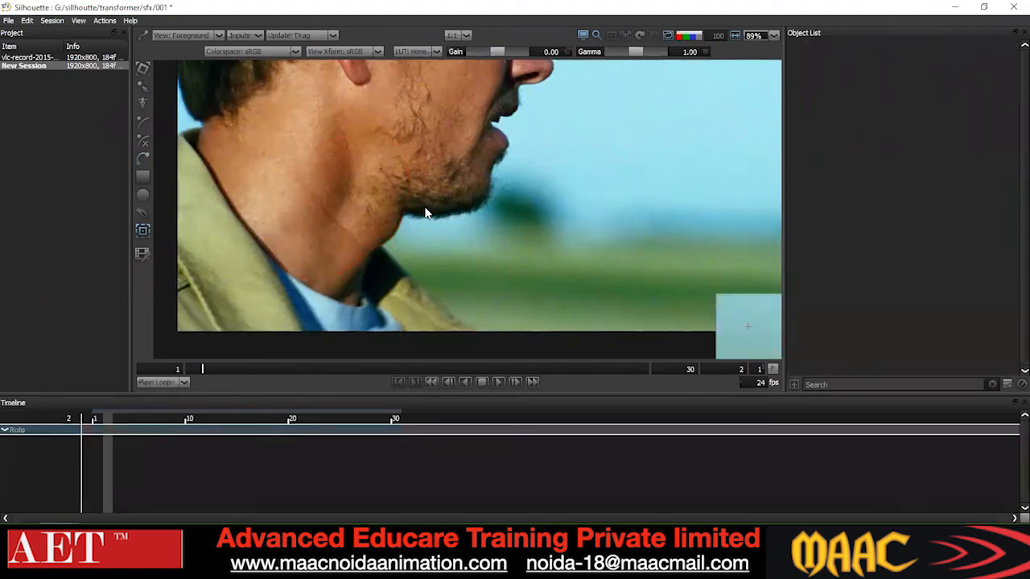
{"action": "left_click", "coordinate": [410, 181]}
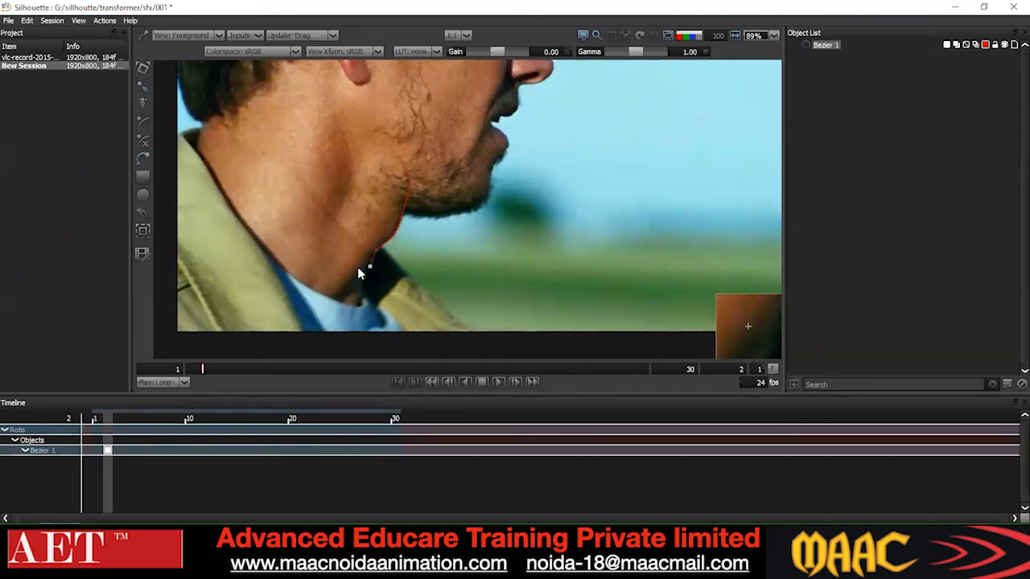
{"action": "left_click", "coordinate": [342, 284]}
{"action": "left_click_drag", "start_coordinate": [287, 228], "coordinate": [284, 221]}
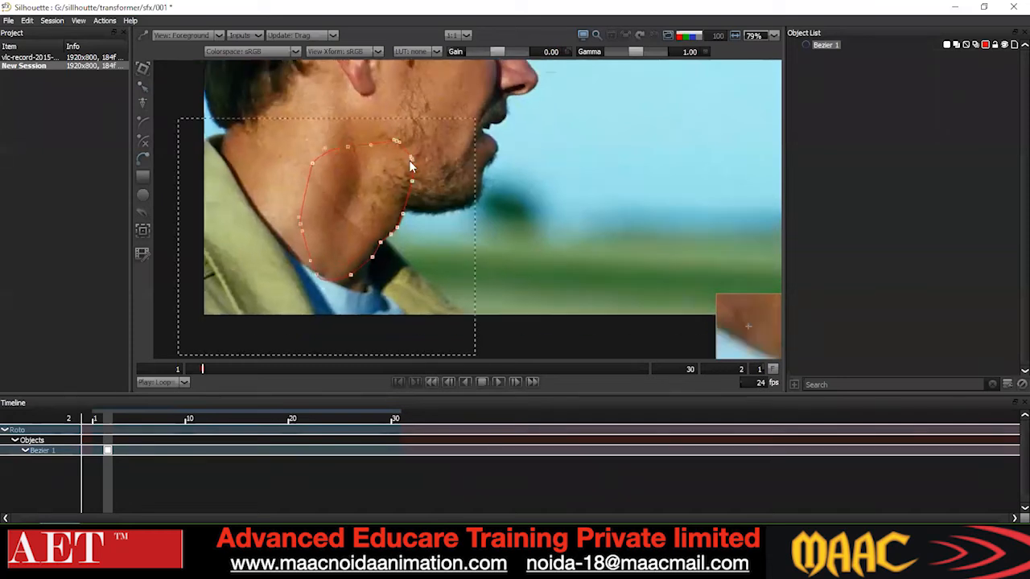
- Select all points of the new neck Bezier and smooth its outline
{"action": "right_click", "coordinate": [409, 160]}
{"action": "left_click", "coordinate": [428, 276]}
{"action": "right_click", "coordinate": [475, 146]}
{"action": "left_click", "coordinate": [507, 257]}
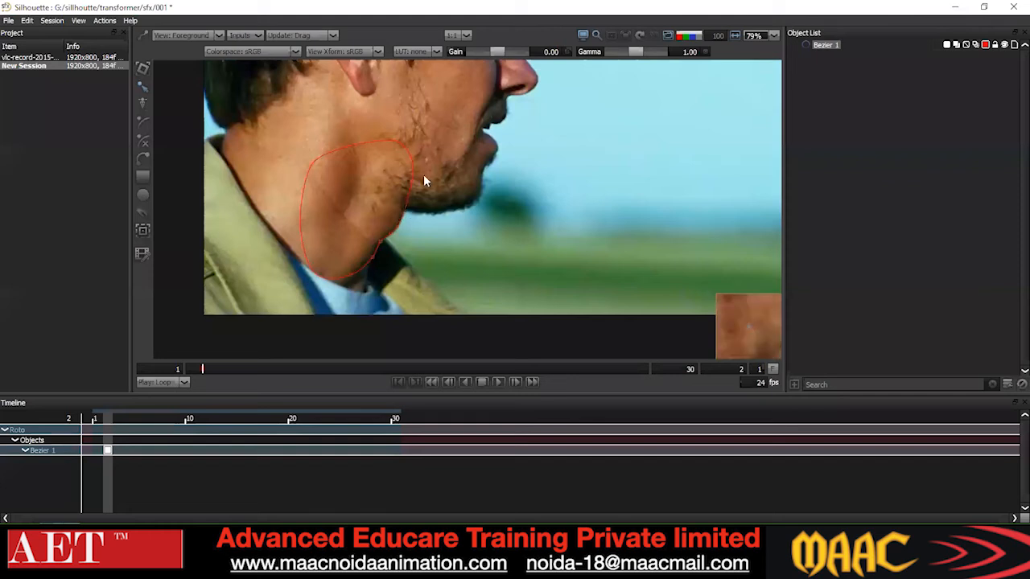
{"action": "key", "text": "ctrl+a"}
{"action": "right_click", "coordinate": [478, 144]}
{"action": "left_click", "coordinate": [517, 231]}
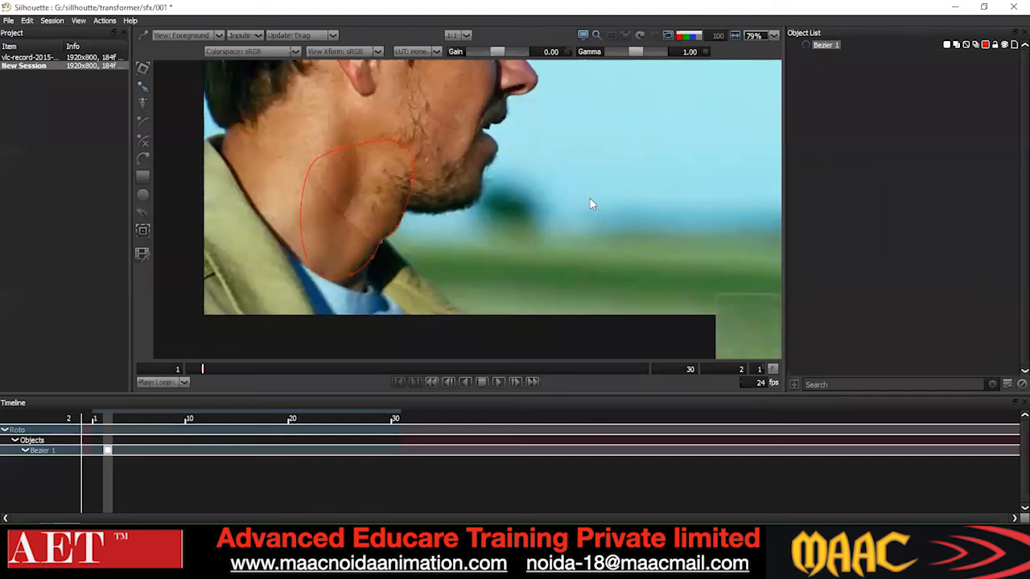
- Add a layer, place the neck Bezier inside it and return to frame 1 for mocha tracking
{"action": "left_click", "coordinate": [143, 231]}
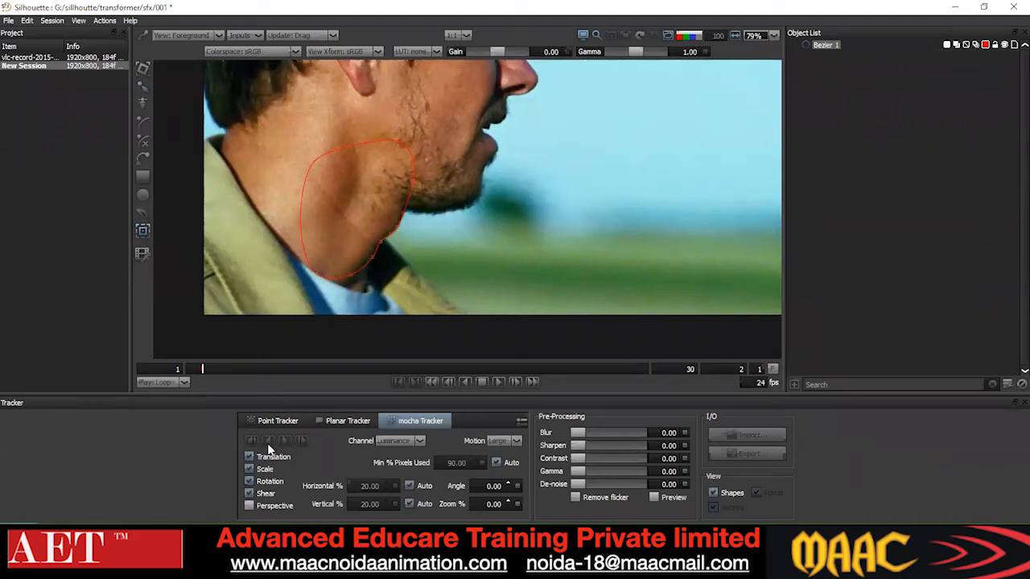
{"action": "left_click", "coordinate": [189, 373]}
{"action": "left_click", "coordinate": [1007, 385]}
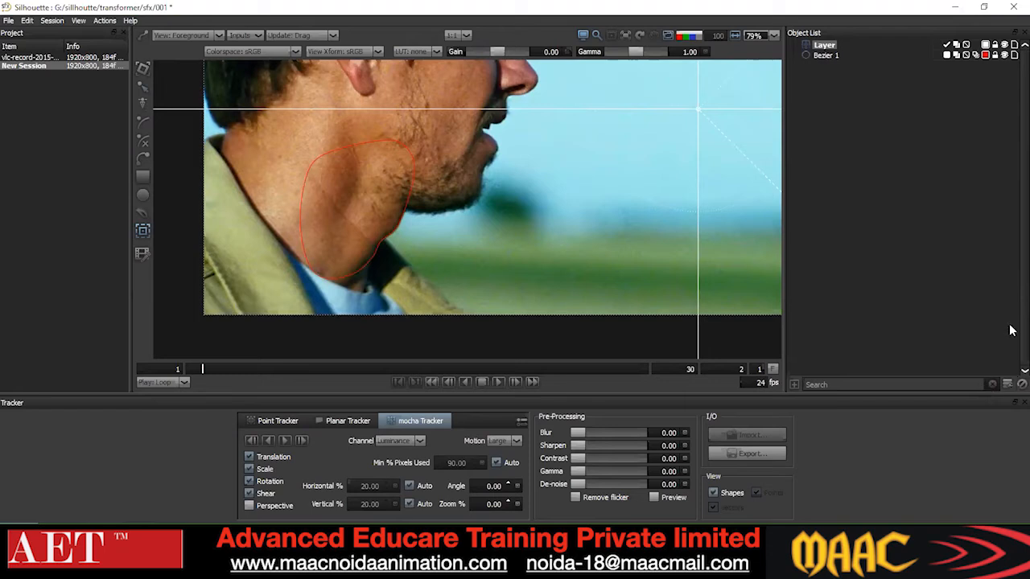
{"action": "left_click", "coordinate": [827, 55]}
{"action": "left_click_drag", "start_coordinate": [203, 369], "coordinate": [185, 369]}
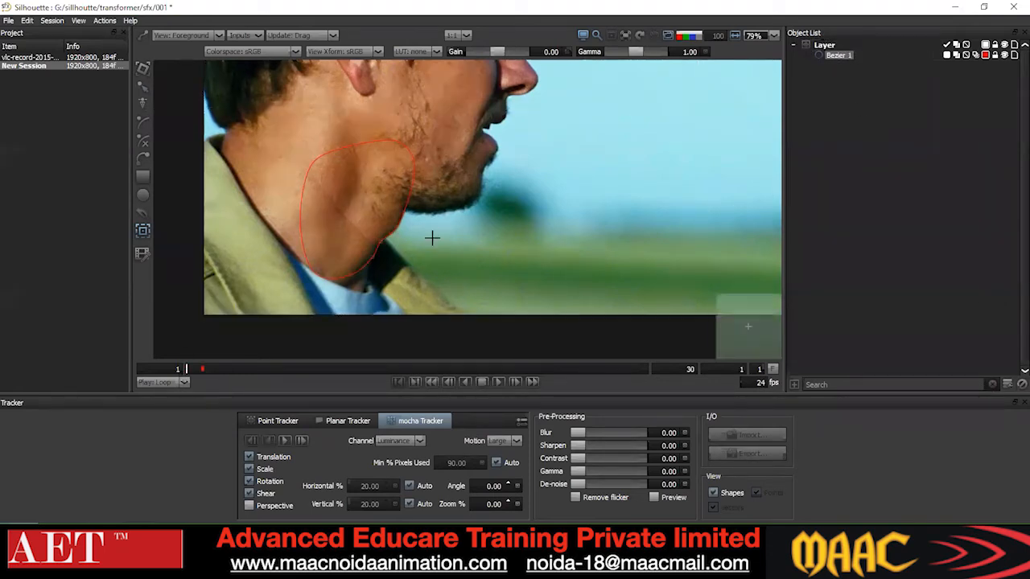
- Smooth the neck shape's points again on frame 1 and adjust the points along the throat edge below the jaw
{"action": "left_click", "coordinate": [142, 87]}
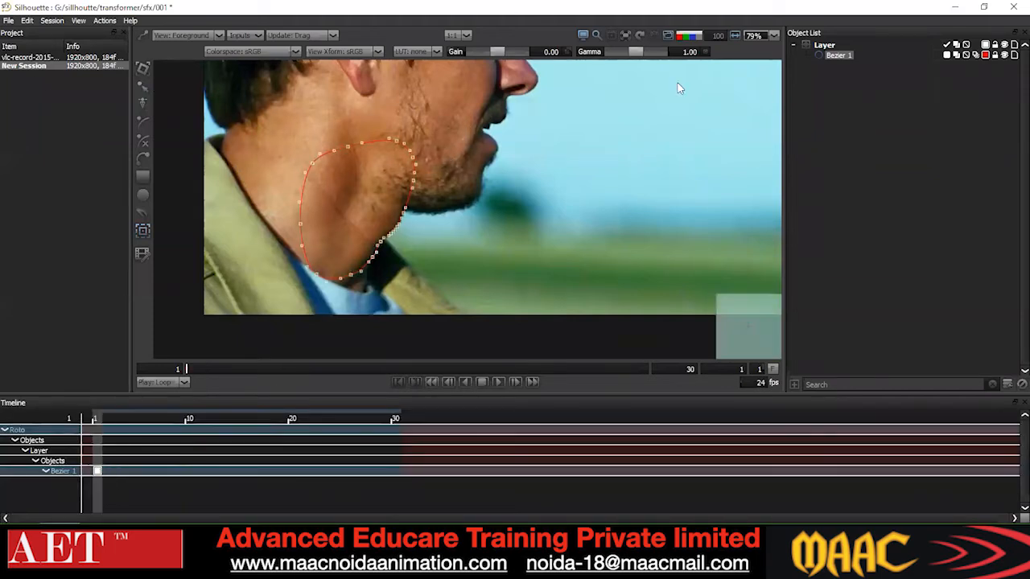
{"action": "left_click", "coordinate": [142, 231]}
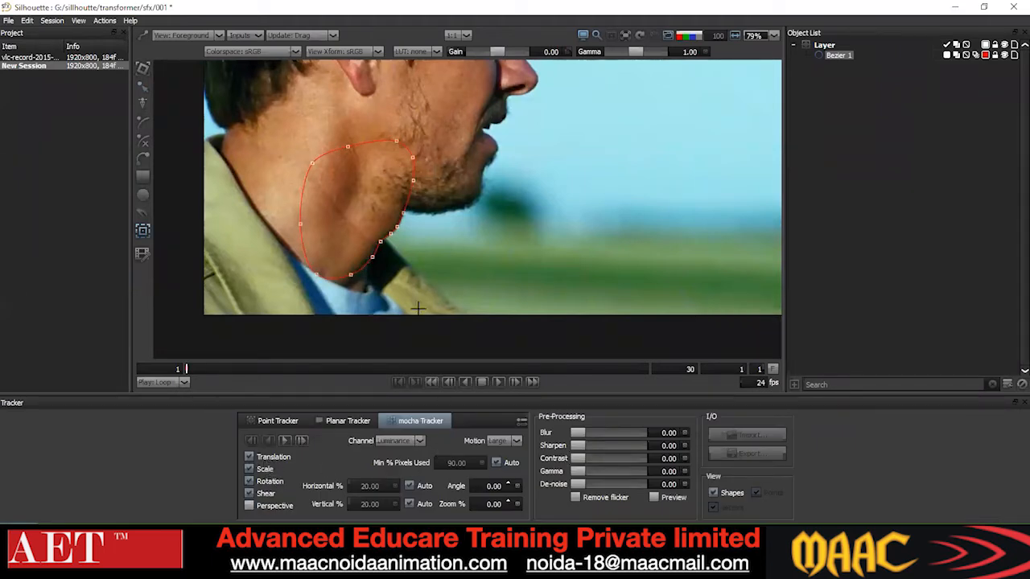
{"action": "left_click", "coordinate": [145, 92]}
{"action": "right_click", "coordinate": [523, 132]}
{"action": "left_click", "coordinate": [547, 245]}
{"action": "mouse_move", "coordinate": [557, 235]}
{"action": "left_mouse_down"}
{"action": "mouse_move", "coordinate": [419, 194]}
{"action": "mouse_move", "coordinate": [402, 230]}
{"action": "mouse_move", "coordinate": [449, 226]}
{"action": "left_mouse_up"}
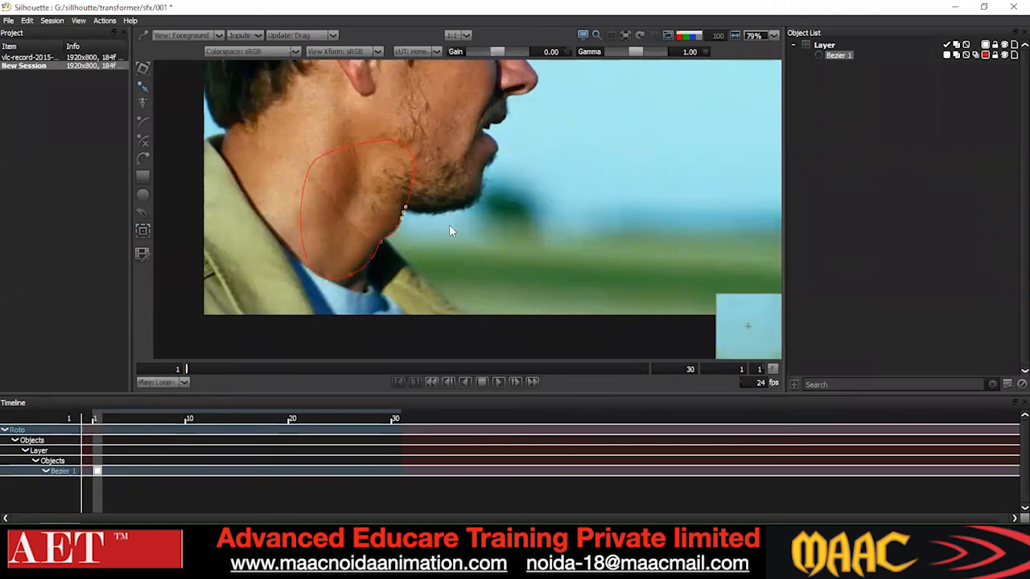
- Track the neck shape forward from frame 1 with the mocha Tracker and stop the tracking at frame 12
{"action": "scroll", "coordinate": [457, 239], "scroll_direction": "down", "scroll_amount": 1}
{"action": "left_click", "coordinate": [143, 230]}
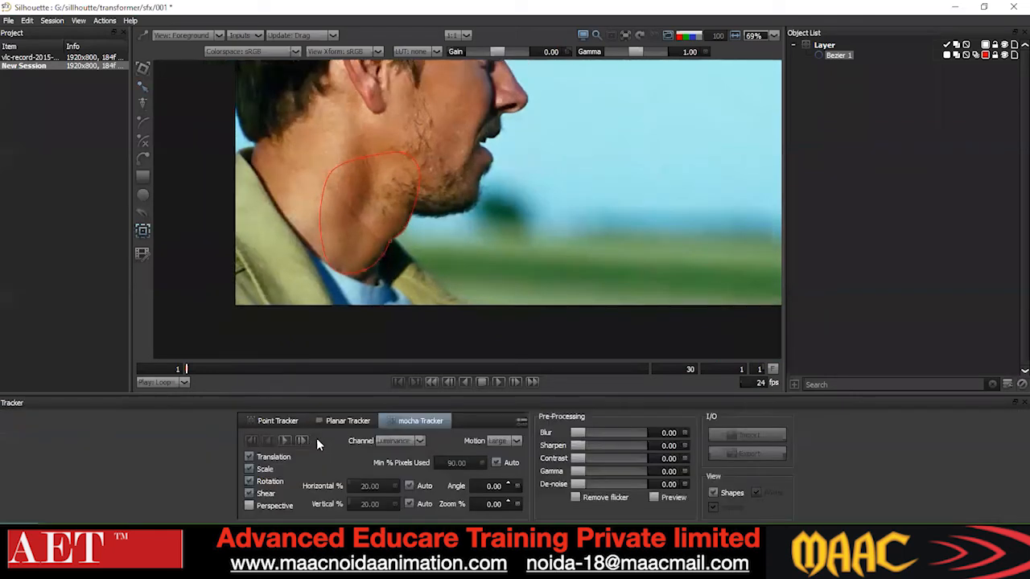
{"action": "left_click", "coordinate": [301, 442]}
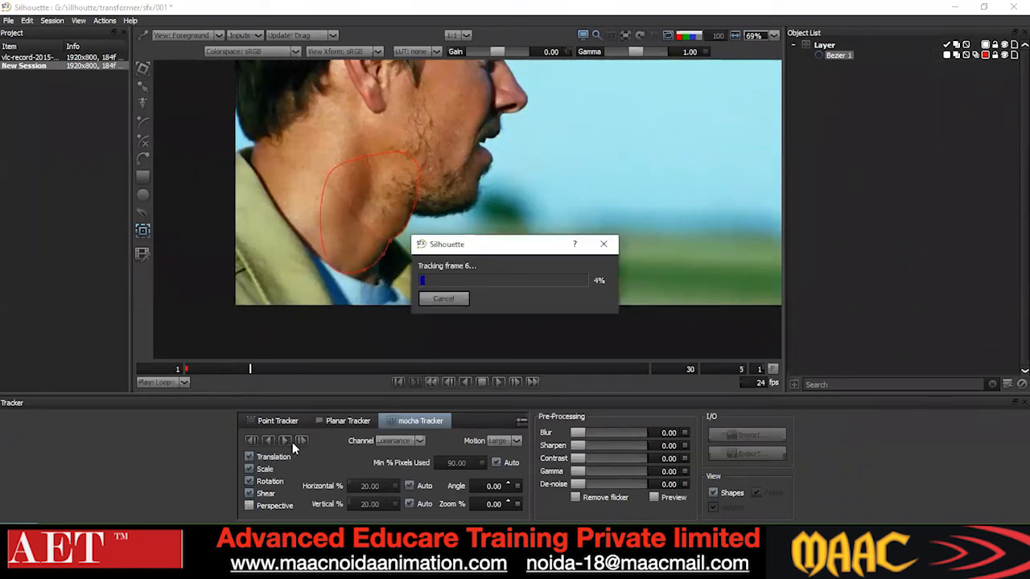
{"action": "left_click", "coordinate": [444, 297]}
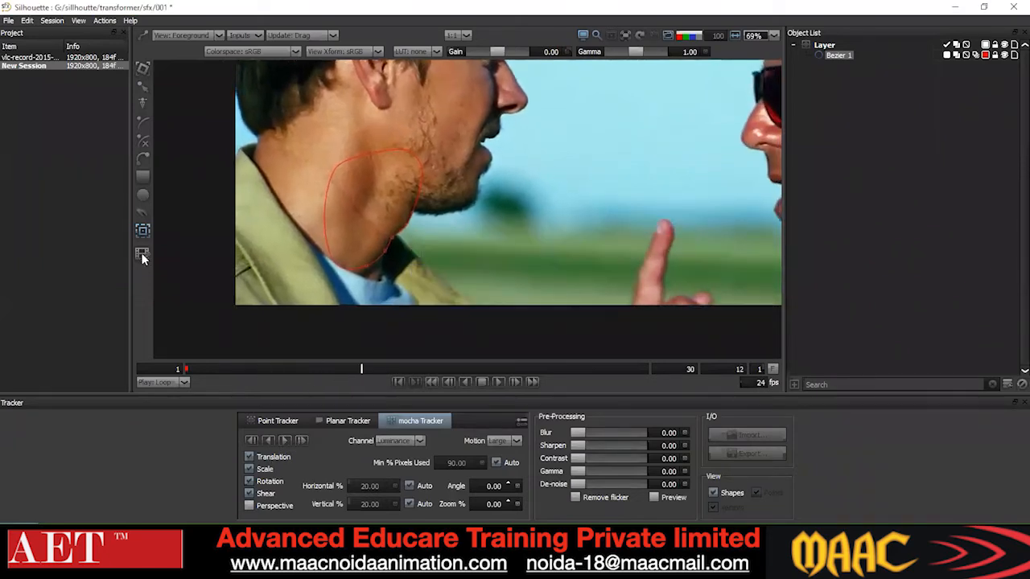
- Compare the tracked frames and correct the neck shape's points on frame 12 to fit the throat edge
{"action": "scroll", "coordinate": [428, 180], "scroll_direction": "up", "scroll_amount": 2}
{"action": "left_click_drag", "start_coordinate": [457, 119], "coordinate": [182, 364]}
{"action": "key", "text": "Right"}
{"action": "left_click", "coordinate": [480, 271]}
{"action": "scroll", "coordinate": [442, 212], "scroll_direction": "up", "scroll_amount": 2}
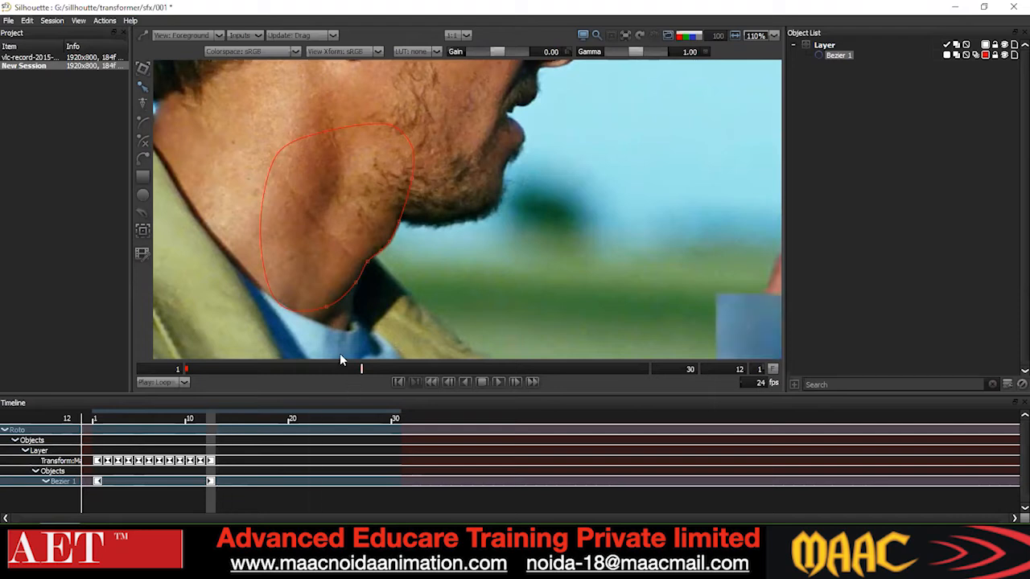
- Undo the last point changes made to the neck shape on frame 12
{"action": "key", "text": "ctrl+z"}
{"action": "key", "text": "ctrl+z"}
{"action": "key", "text": "ctrl+z"}
{"action": "key", "text": "ctrl+z"}
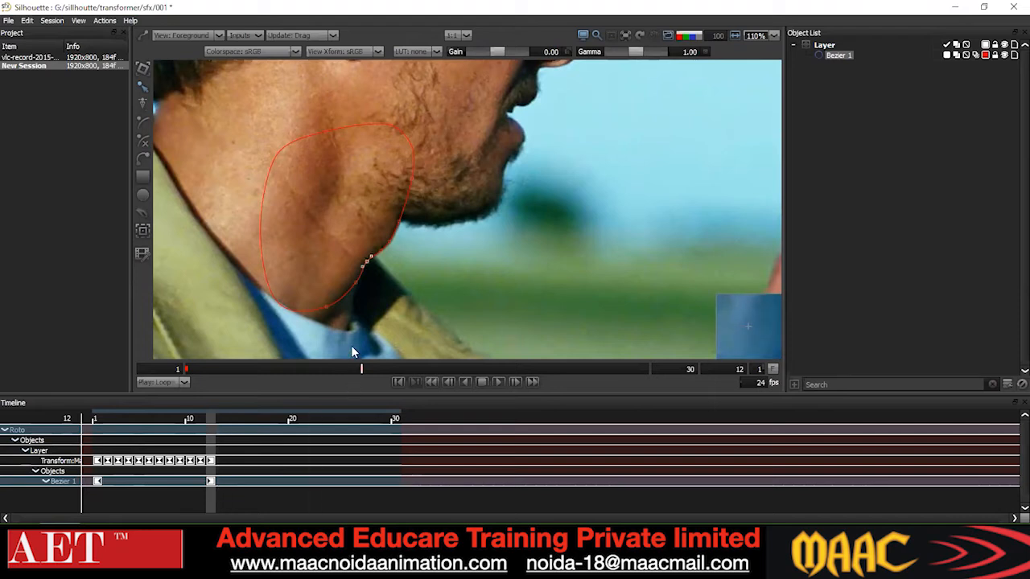
- Undo the frame 12 corrections and the mocha tracking of the neck shape, keeping only its shape keyframe on frame 1
{"action": "key", "text": "ctrl+z"}
{"action": "key", "text": "ctrl+z"}
{"action": "key", "text": "ctrl+z"}
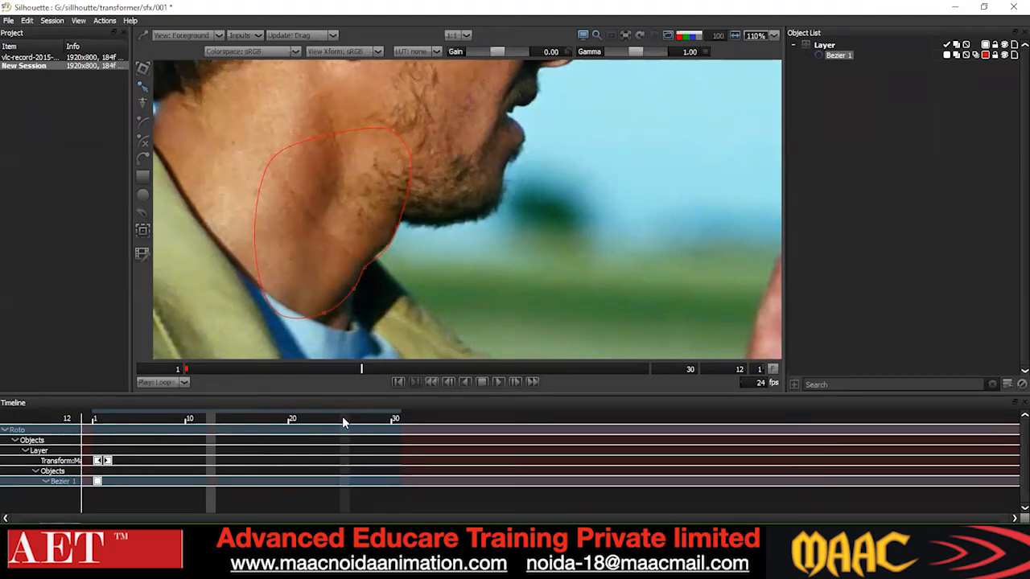
{"action": "key", "text": "ctrl+z"}
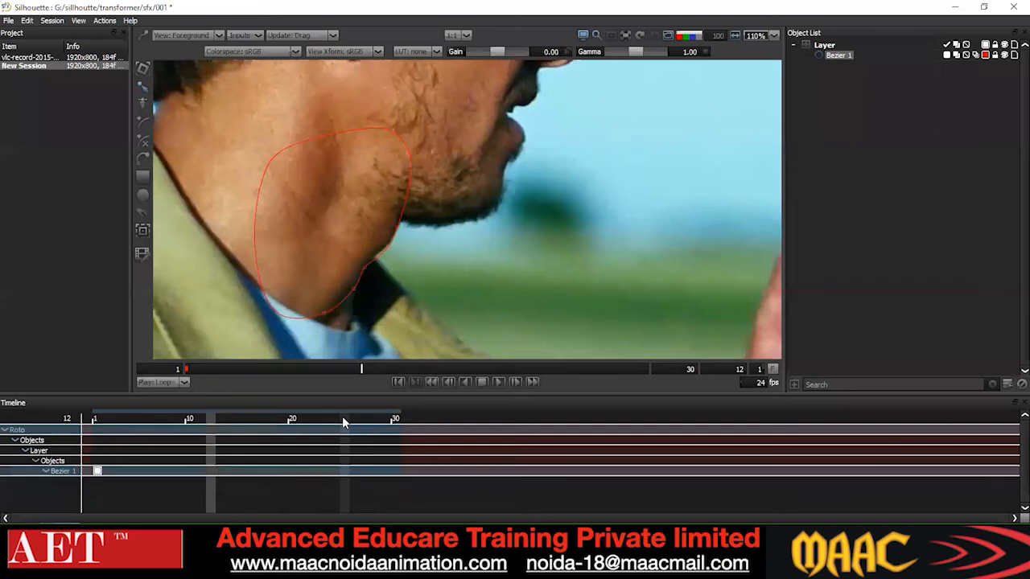
- Go back to frame 1 and look through the Point, Planar and mocha Tracker settings, ending on the mocha Tracker
{"action": "left_click", "coordinate": [185, 372]}
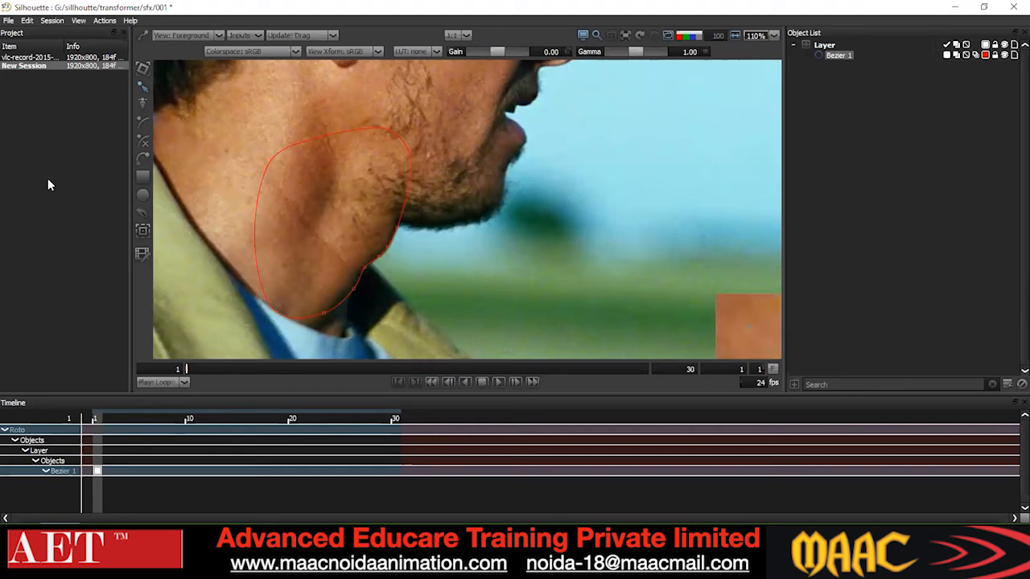
{"action": "left_click", "coordinate": [143, 230]}
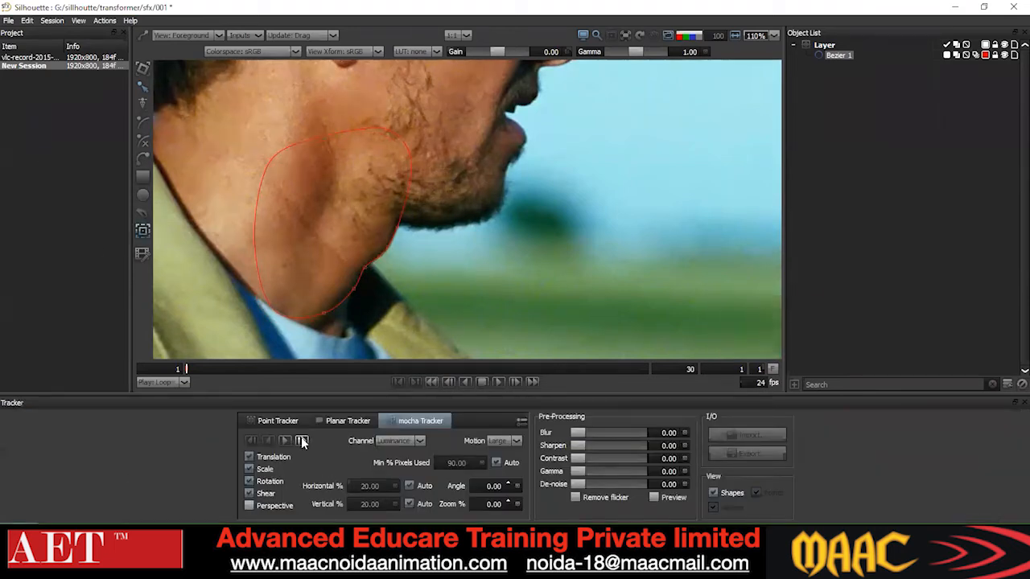
{"action": "left_click", "coordinate": [274, 424]}
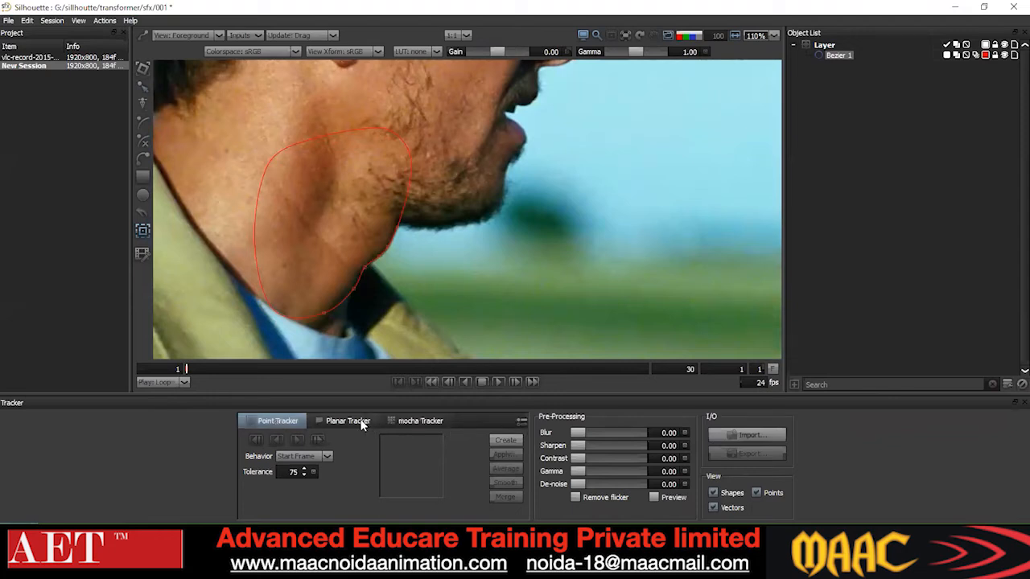
{"action": "left_click", "coordinate": [360, 424]}
{"action": "left_click", "coordinate": [418, 421]}
{"action": "left_click", "coordinate": [303, 420]}
{"action": "left_click", "coordinate": [420, 421]}
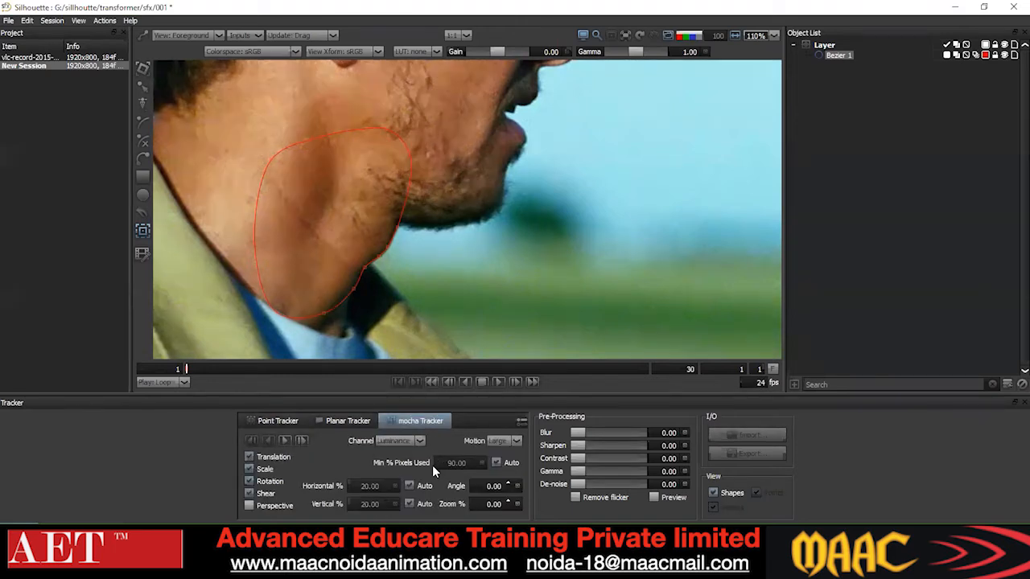
- Activate the layer for mocha tracking and preview the untracked neck shape up to frame 16, ending back on frame 1
{"action": "scroll", "coordinate": [472, 215], "scroll_direction": "down", "scroll_amount": 1}
{"action": "scroll", "coordinate": [473, 214], "scroll_direction": "down", "scroll_amount": 2}
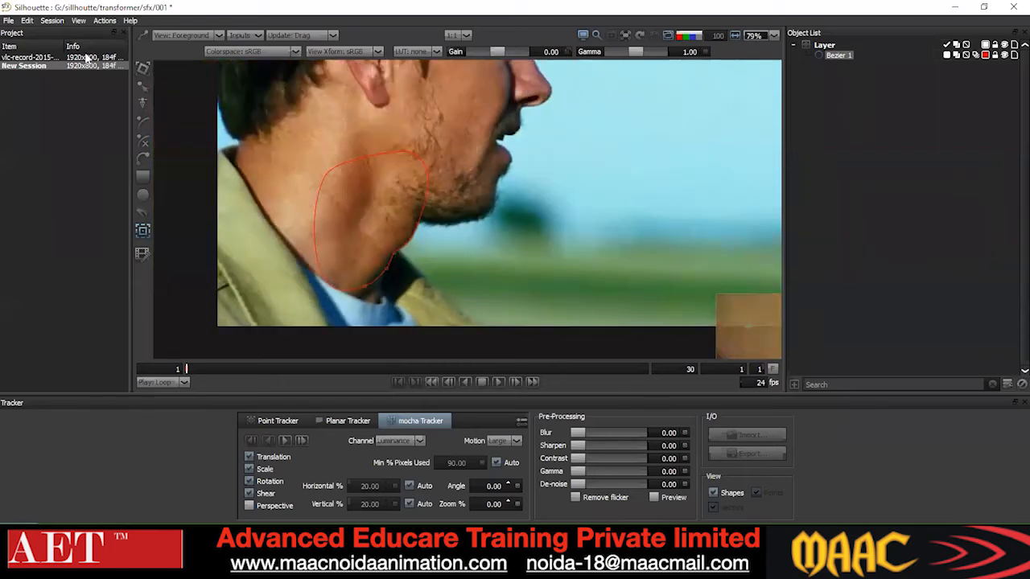
{"action": "left_click", "coordinate": [145, 88]}
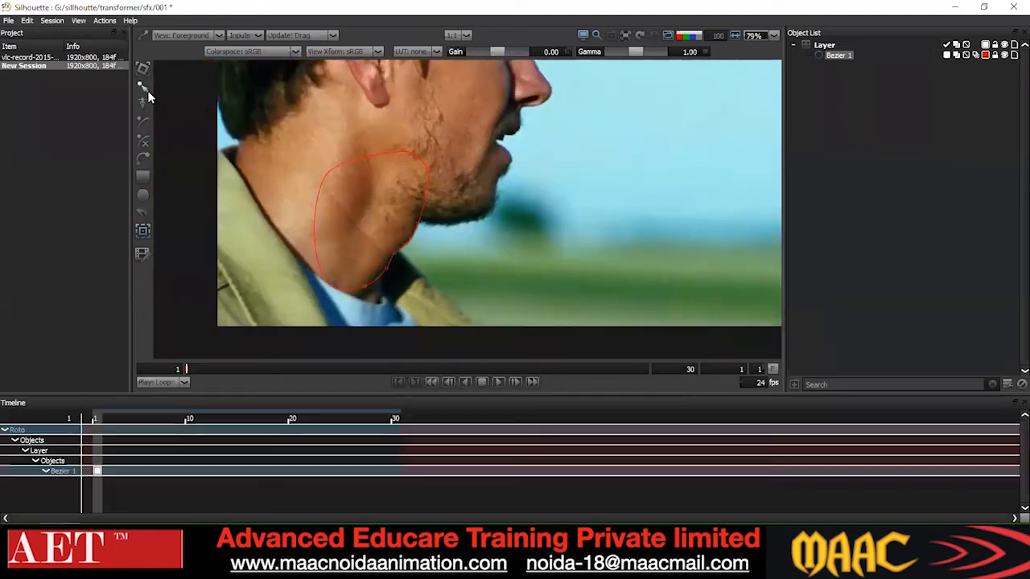
{"action": "left_click", "coordinate": [142, 231]}
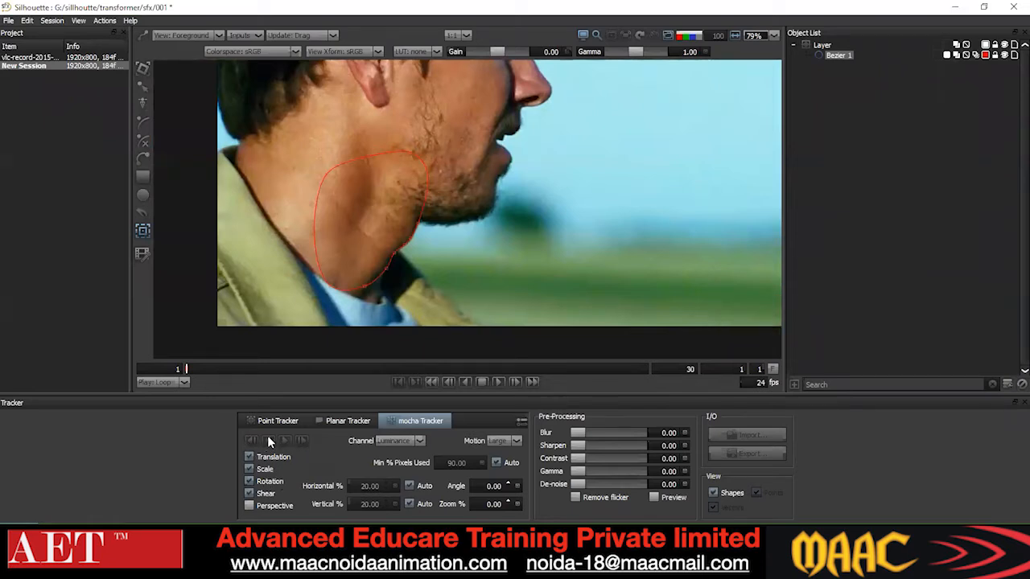
{"action": "left_click", "coordinate": [946, 46]}
{"action": "left_click_drag", "start_coordinate": [205, 368], "coordinate": [423, 372]}
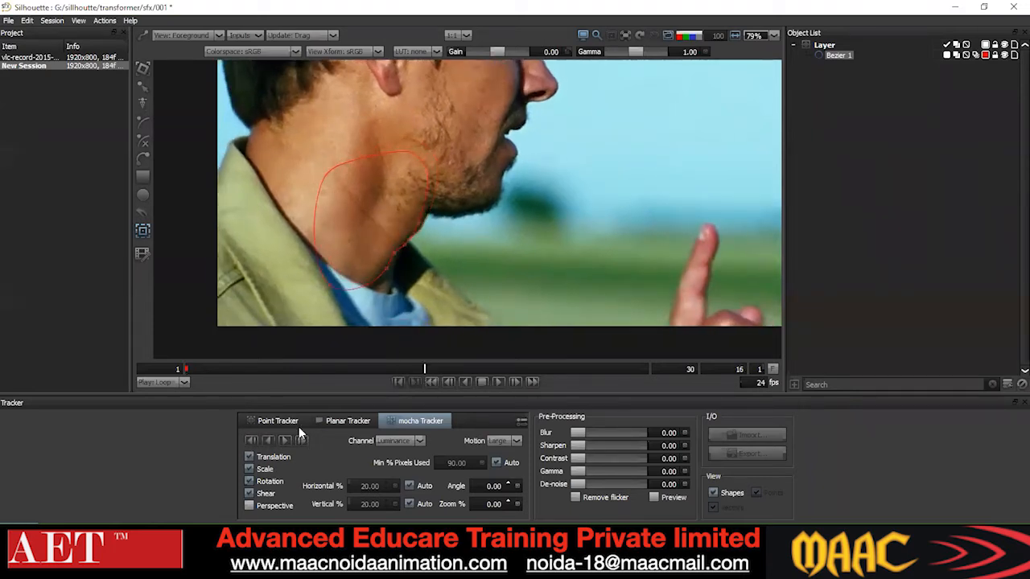
{"action": "left_click_drag", "start_coordinate": [424, 368], "coordinate": [185, 366]}
{"action": "left_click", "coordinate": [185, 368]}
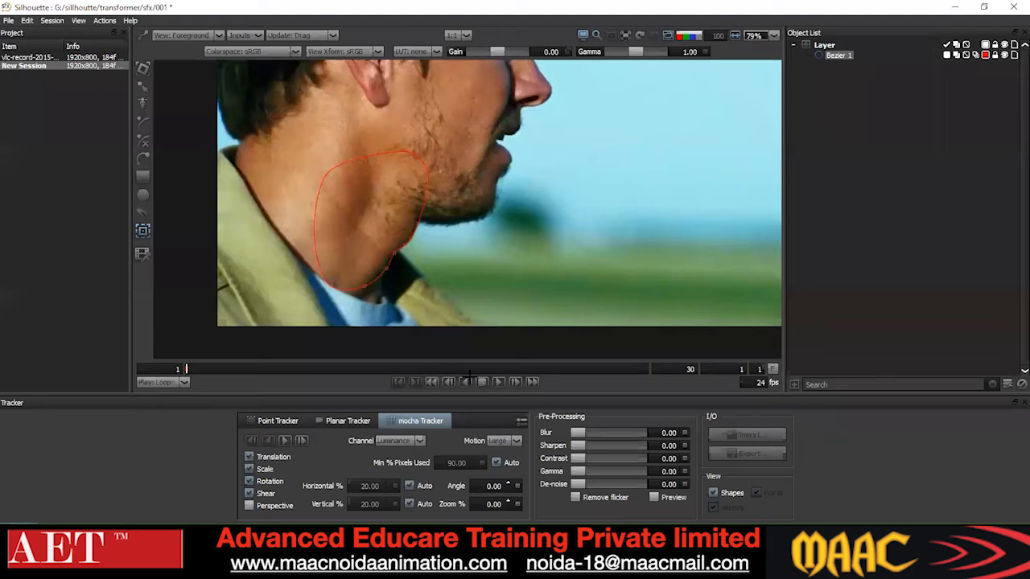
- Track the neck shape forward with the mocha Tracker, frame by frame to frame 6, then continuously, stopping at frame 20
{"action": "left_click", "coordinate": [302, 439]}
{"action": "left_click", "coordinate": [302, 439]}
{"action": "left_click", "coordinate": [301, 440]}
{"action": "left_click", "coordinate": [301, 439]}
{"action": "left_click", "coordinate": [302, 440]}
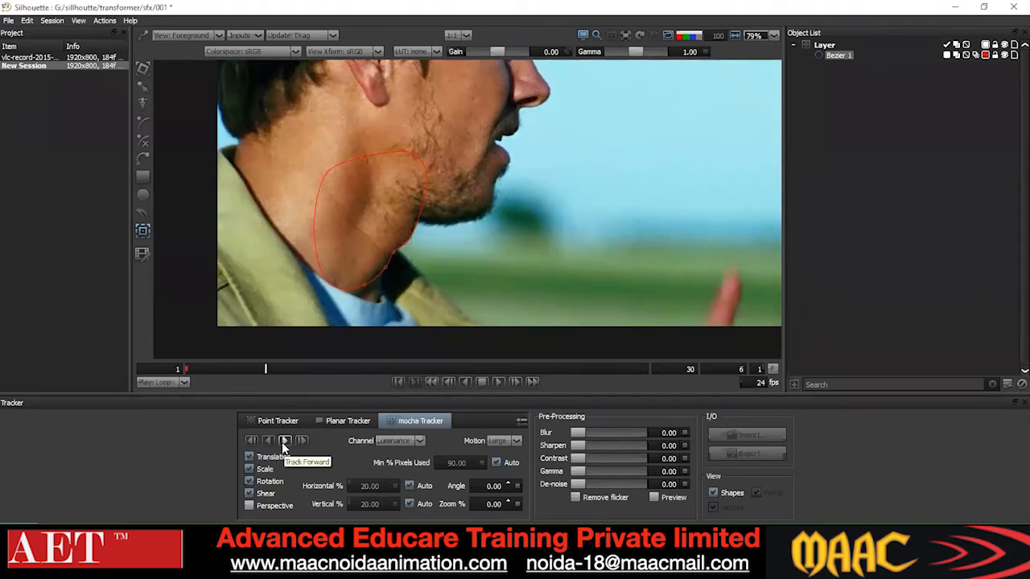
{"action": "left_click", "coordinate": [283, 445]}
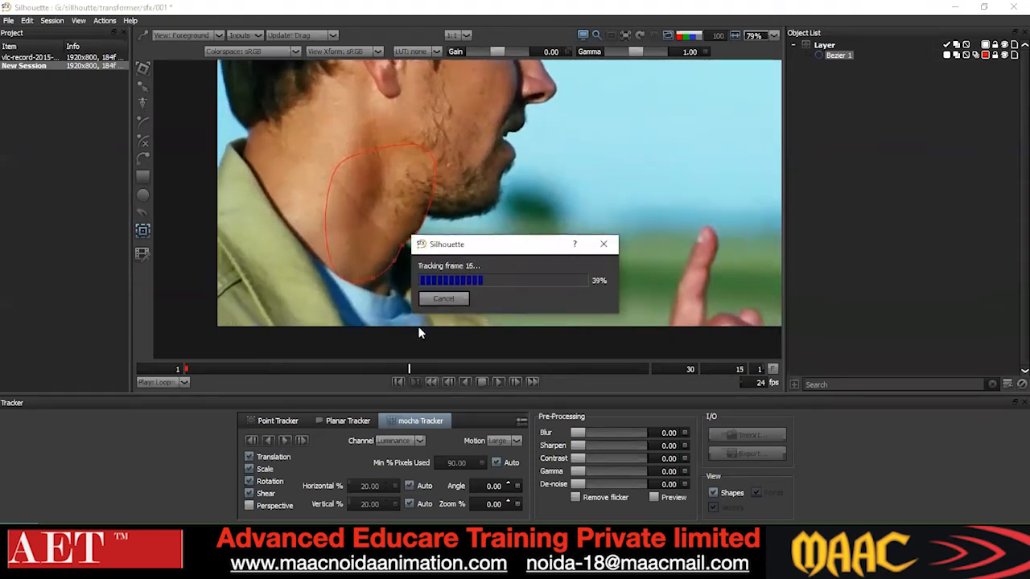
{"action": "left_click", "coordinate": [444, 298]}
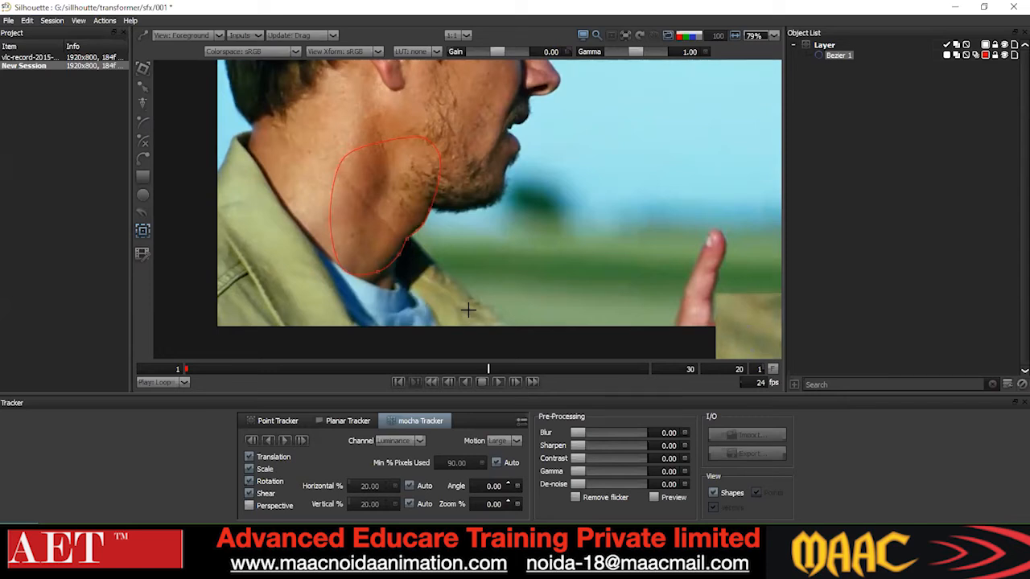
- Return to frame 1, hide the side panels to enlarge the viewer, and smooth the neck shape's points
{"action": "left_click_drag", "start_coordinate": [487, 368], "coordinate": [186, 370]}
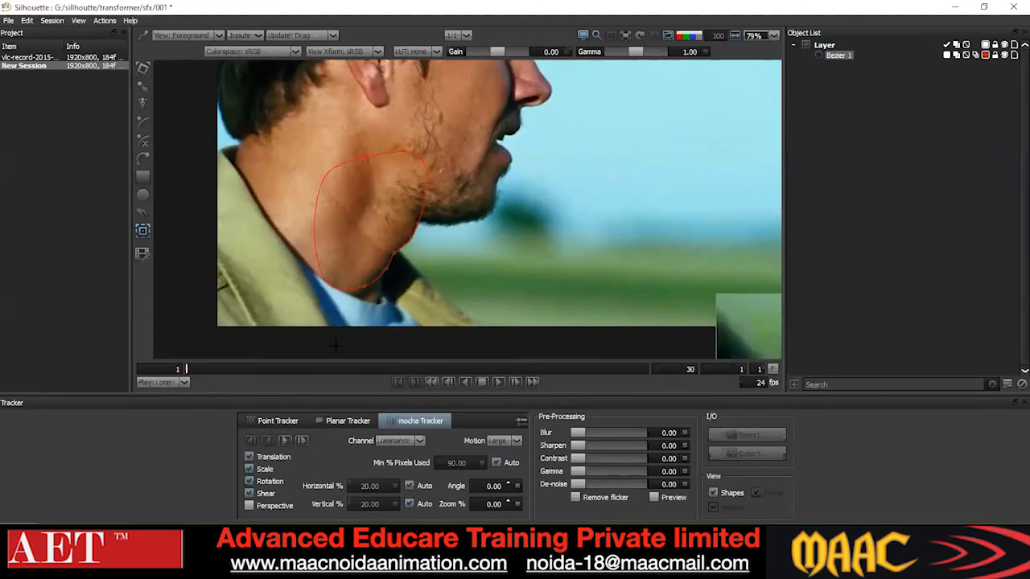
{"action": "key", "text": "F4"}
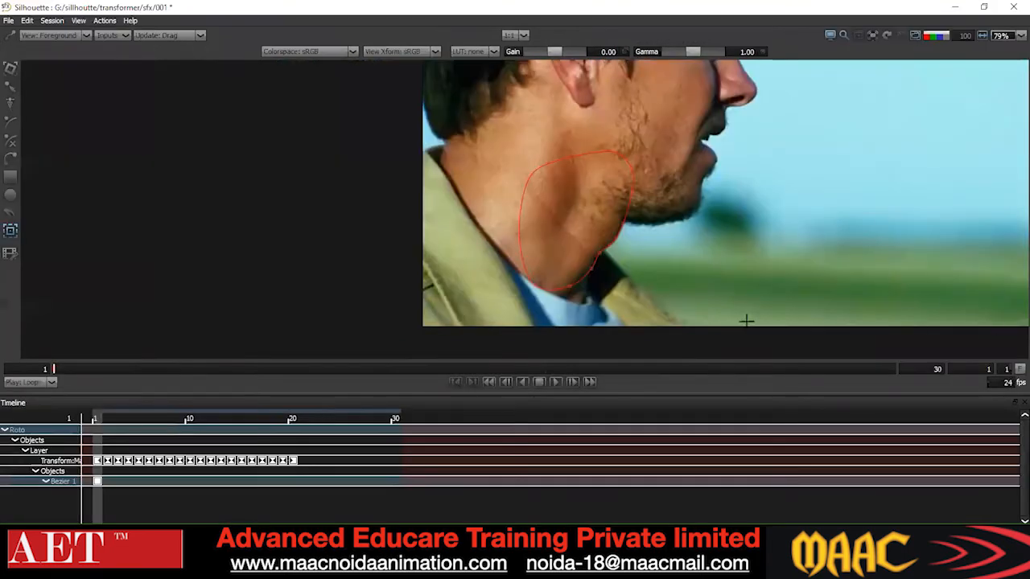
{"action": "scroll", "coordinate": [646, 234], "scroll_direction": "down", "scroll_amount": 2}
{"action": "left_click_drag", "start_coordinate": [611, 225], "coordinate": [367, 245]}
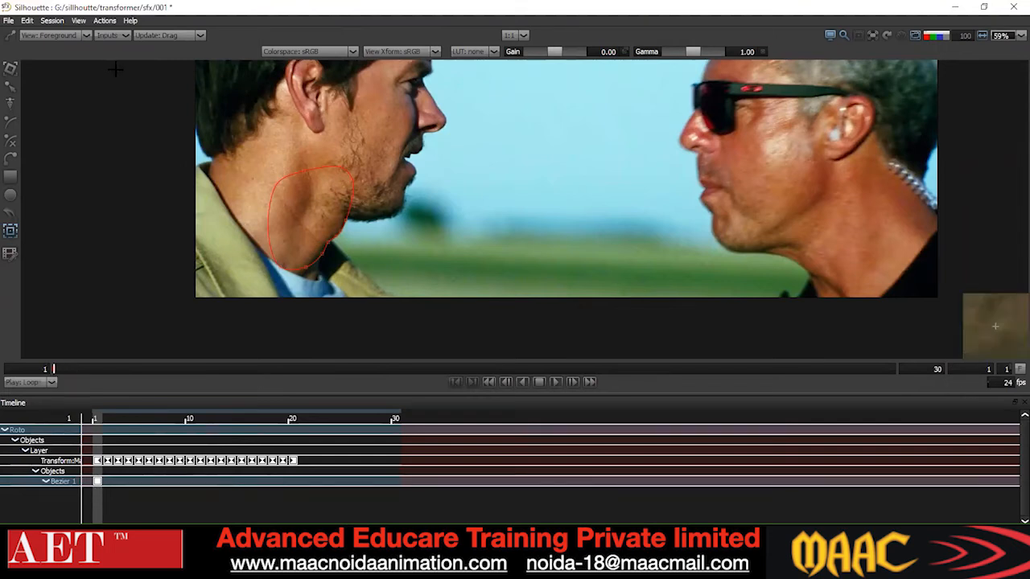
{"action": "left_click_drag", "start_coordinate": [374, 150], "coordinate": [230, 266]}
{"action": "right_click", "coordinate": [365, 164]}
{"action": "left_click", "coordinate": [423, 270]}
{"action": "left_click", "coordinate": [423, 271]}
- Step forward through the tracked frames to frame 20, examining how closely the shape follows the neck
{"action": "key", "text": "x"}
{"action": "key", "text": "x"}
{"action": "key", "text": "x"}
{"action": "key", "text": "x"}
{"action": "key", "text": "x"}
{"action": "key", "text": "x"}
{"action": "key", "text": "x"}
{"action": "key", "text": "x"}
{"action": "key", "text": "x"}
{"action": "key", "text": "x"}
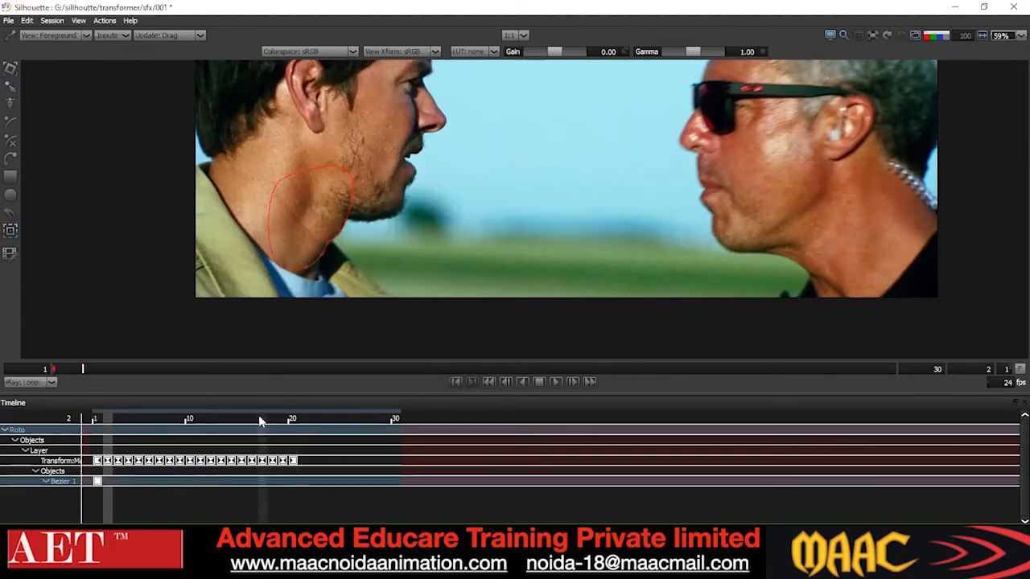
{"action": "key", "text": "x"}
{"action": "key", "text": "x"}
{"action": "key", "text": "x"}
{"action": "key", "text": "x"}
{"action": "key", "text": "x"}
{"action": "key", "text": "x"}
{"action": "key", "text": "x"}
{"action": "key", "text": "x"}
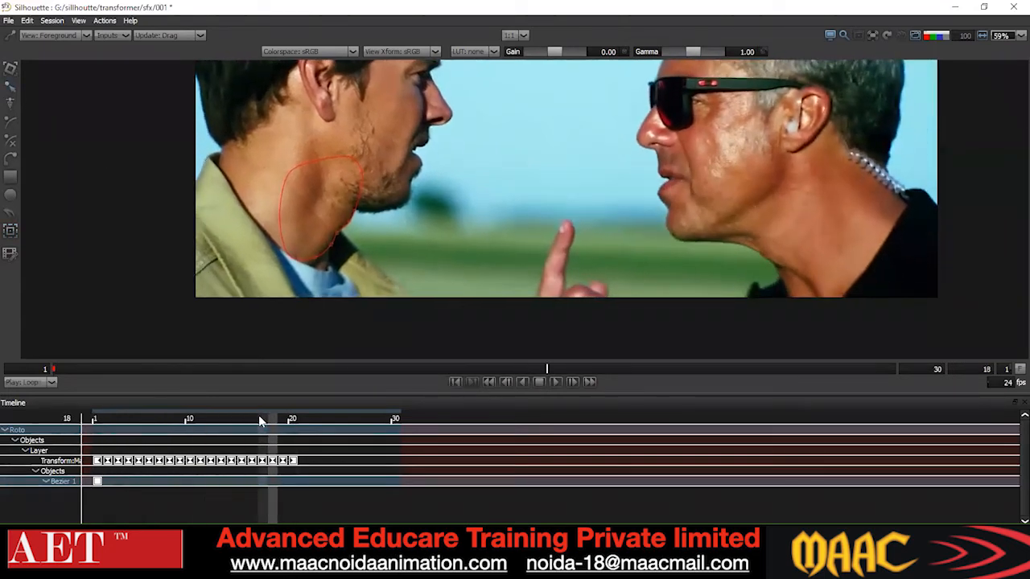
{"action": "key", "text": "x"}
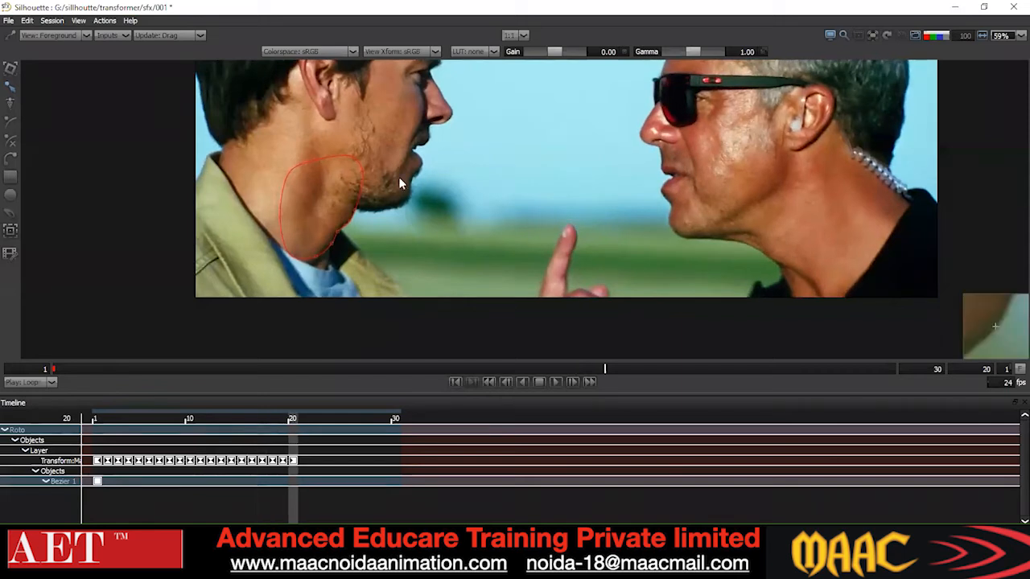
- On frame 20, nudge the neck shape's throat points slightly upward to fit the edge between jaw and collar
{"action": "scroll", "coordinate": [376, 226], "scroll_direction": "up", "scroll_amount": 5}
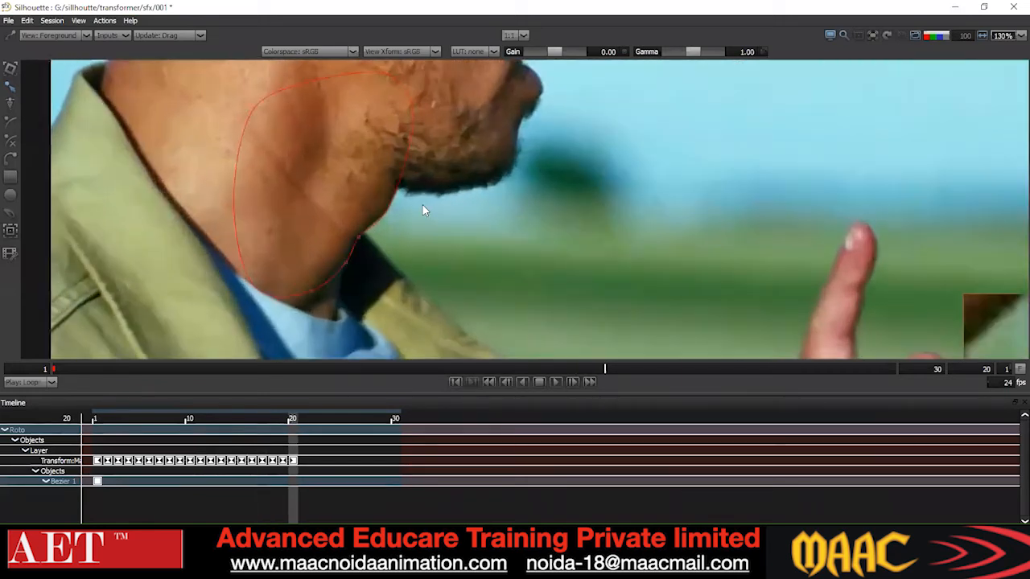
{"action": "scroll", "coordinate": [391, 258], "scroll_direction": "up", "scroll_amount": 1}
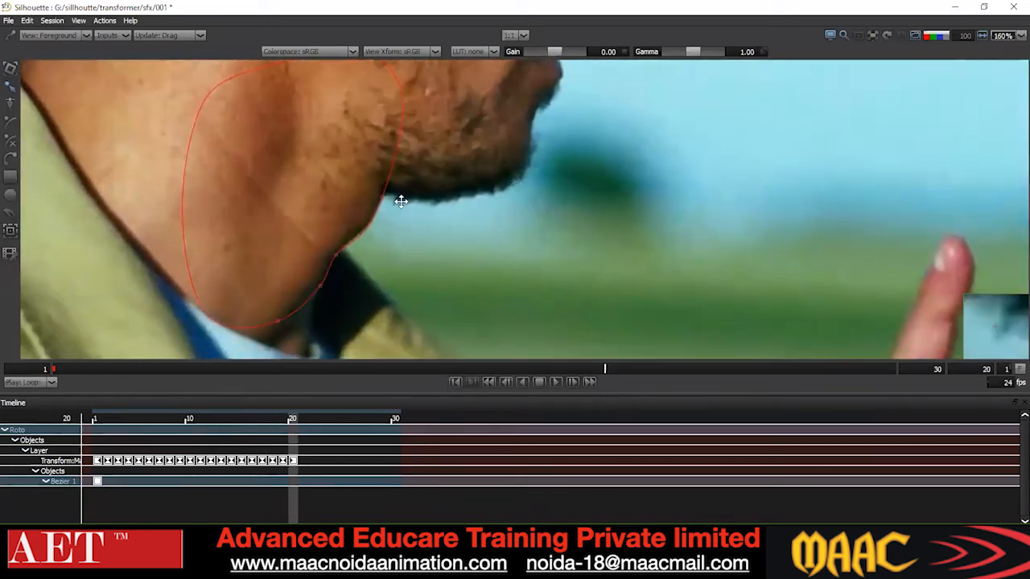
{"action": "scroll", "coordinate": [362, 295], "scroll_direction": "up", "scroll_amount": 4}
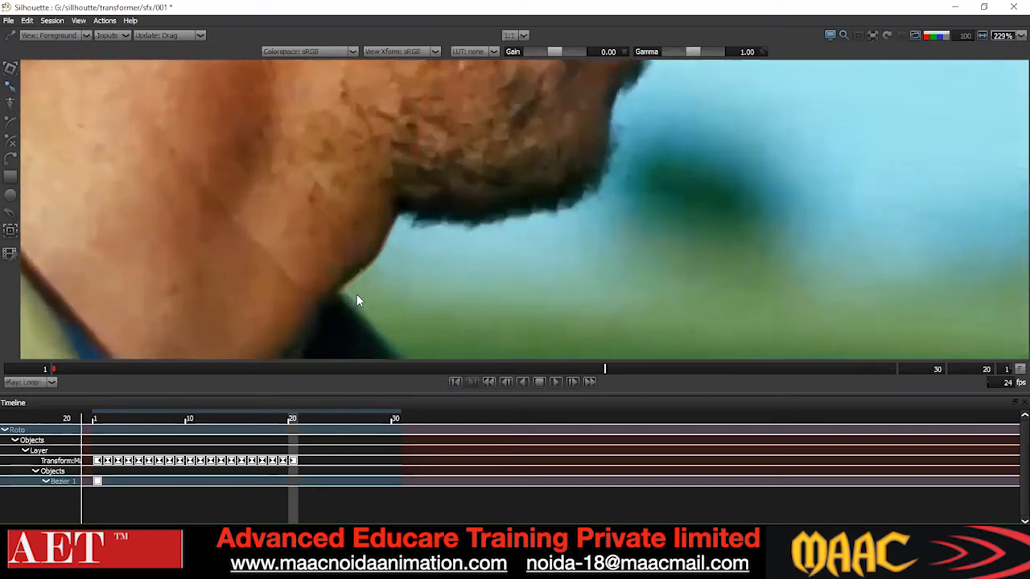
{"action": "scroll", "coordinate": [358, 296], "scroll_direction": "up", "scroll_amount": 2}
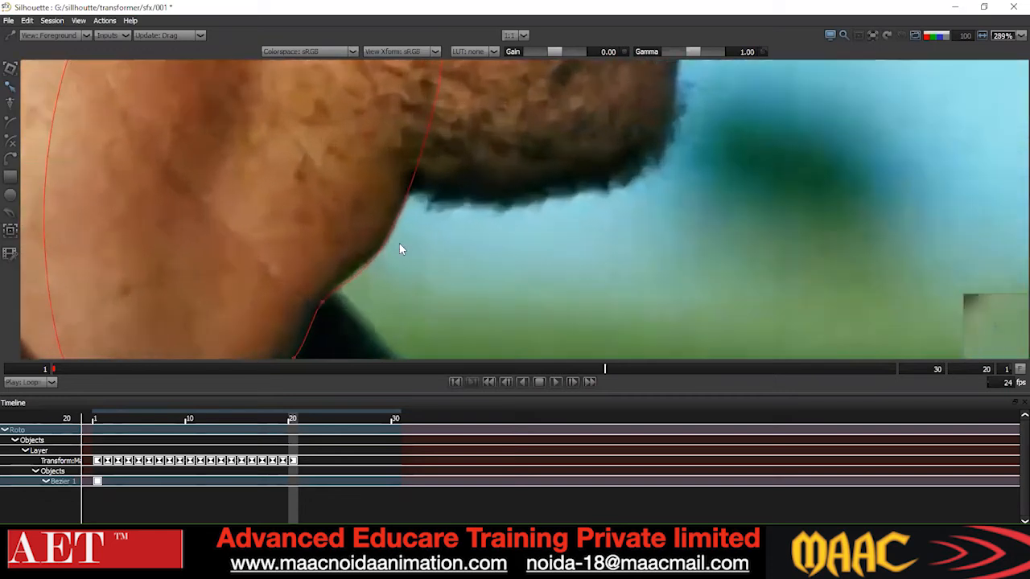
{"action": "left_click_drag", "start_coordinate": [300, 238], "coordinate": [430, 330]}
{"action": "key", "text": "Up"}
{"action": "key", "text": "Up"}
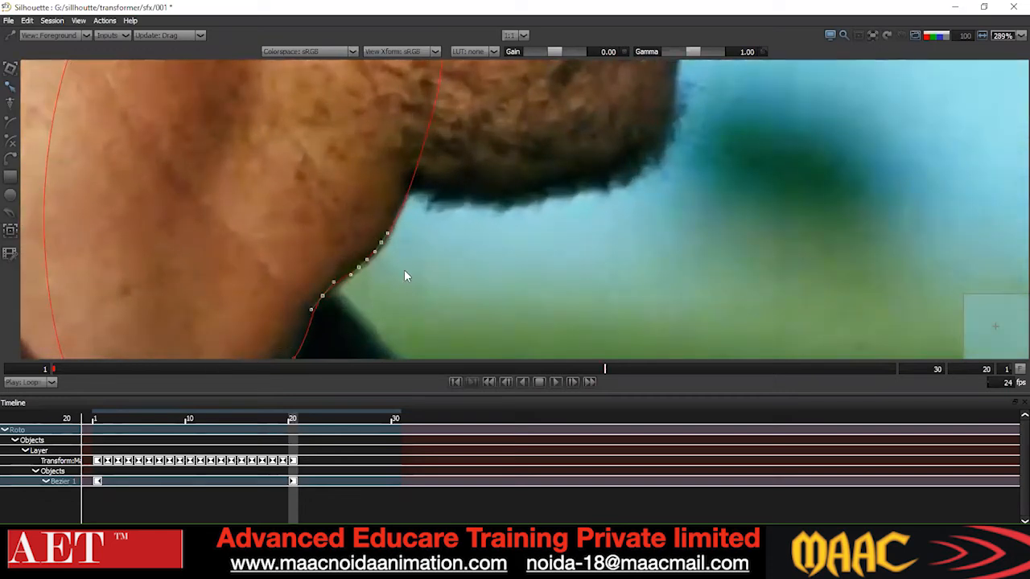
{"action": "left_click", "coordinate": [402, 289]}
- Select the neck shape's points along the throat below the jaw on frame 20 and smooth them
{"action": "scroll", "coordinate": [398, 213], "scroll_direction": "down", "scroll_amount": 1}
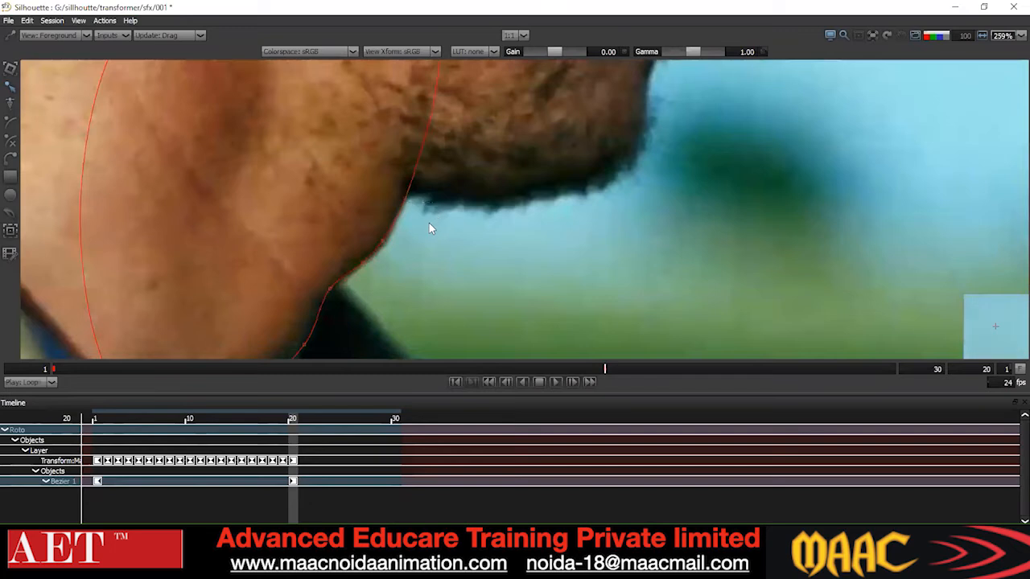
{"action": "scroll", "coordinate": [429, 223], "scroll_direction": "down", "scroll_amount": 1}
{"action": "left_click_drag", "start_coordinate": [426, 178], "coordinate": [375, 251]}
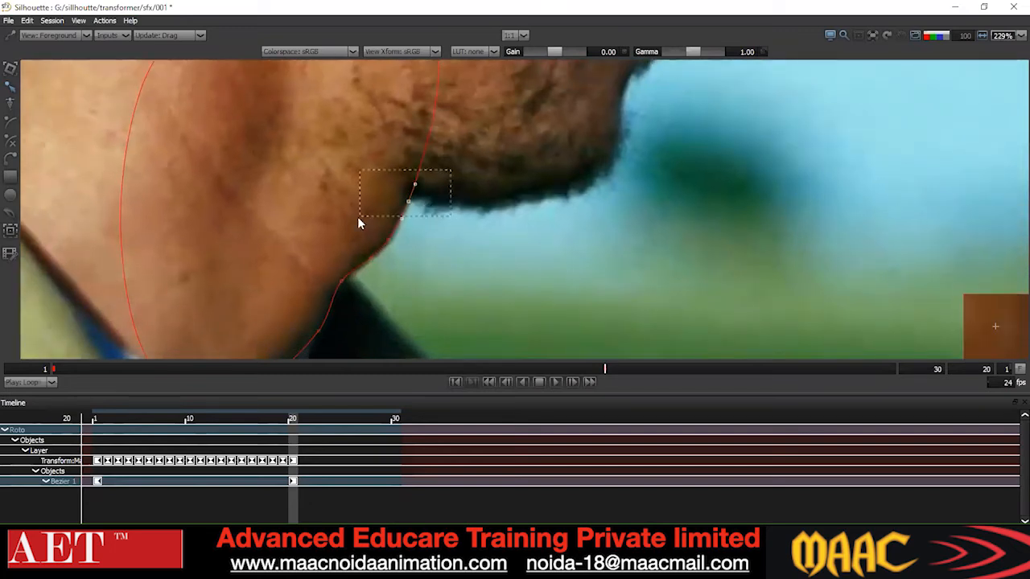
{"action": "scroll", "coordinate": [436, 225], "scroll_direction": "down", "scroll_amount": 1}
{"action": "left_click_drag", "start_coordinate": [346, 300], "coordinate": [483, 173]}
{"action": "right_click", "coordinate": [483, 173]}
{"action": "left_click", "coordinate": [500, 285]}
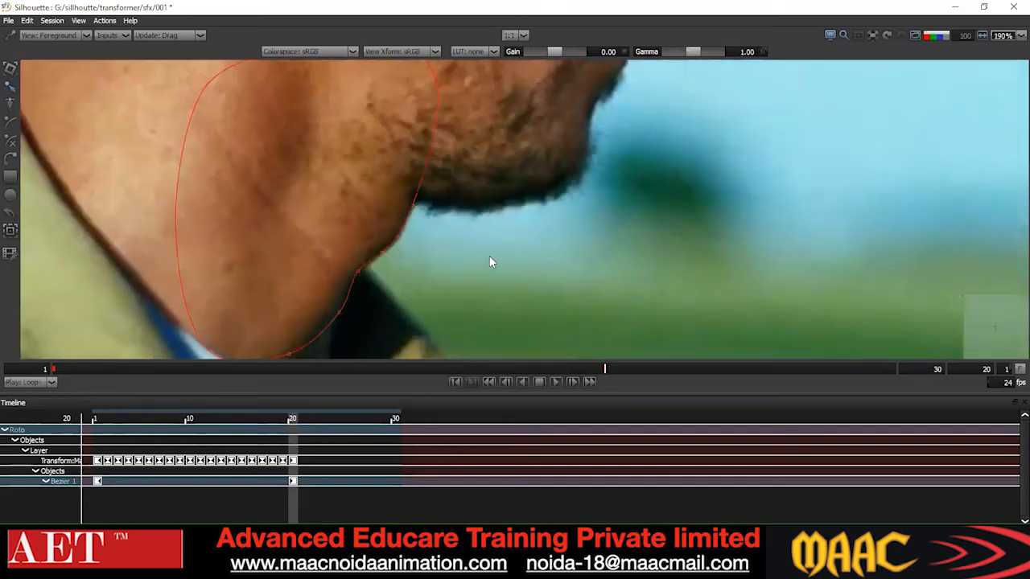
- Step backward from frame 20 to frame 2, checking the corrected neck shape against the throat edge
{"action": "scroll", "coordinate": [479, 270], "scroll_direction": "down", "scroll_amount": 2}
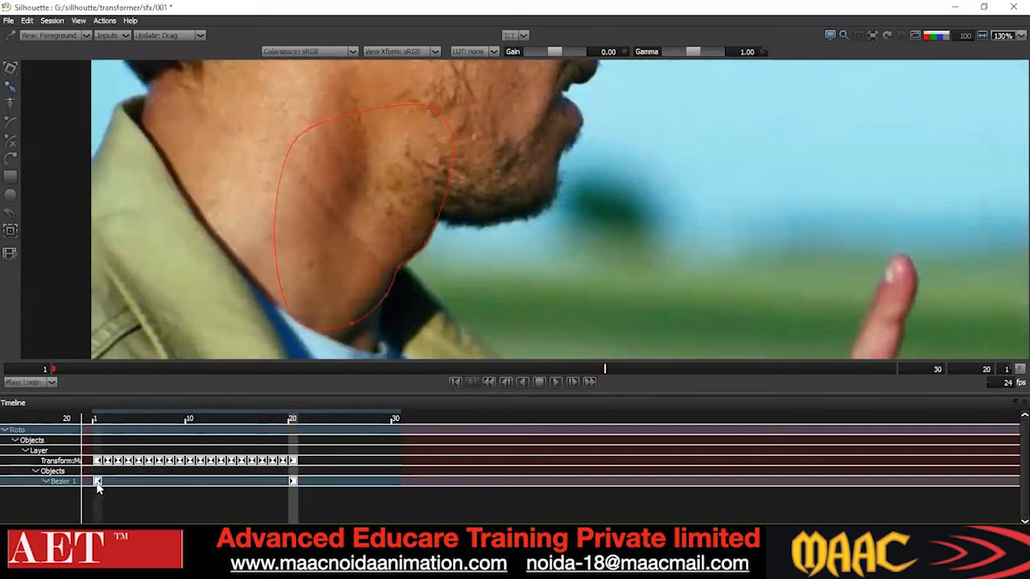
{"action": "key", "text": "z"}
{"action": "key", "text": "z"}
{"action": "key", "text": "z"}
{"action": "key", "text": "z"}
{"action": "key", "text": "z"}
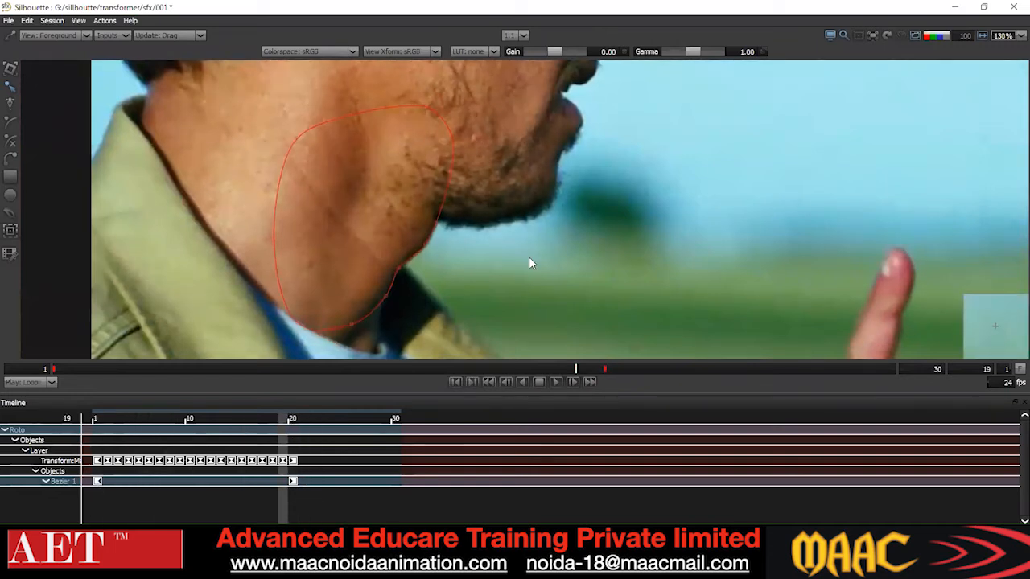
{"action": "scroll", "coordinate": [529, 263], "scroll_direction": "down", "scroll_amount": 1}
{"action": "key", "text": "z"}
{"action": "key", "text": "z"}
{"action": "key", "text": "z"}
{"action": "key", "text": "z"}
{"action": "key", "text": "z"}
{"action": "key", "text": "z"}
{"action": "key", "text": "z"}
{"action": "key", "text": "z"}
{"action": "key", "text": "z"}
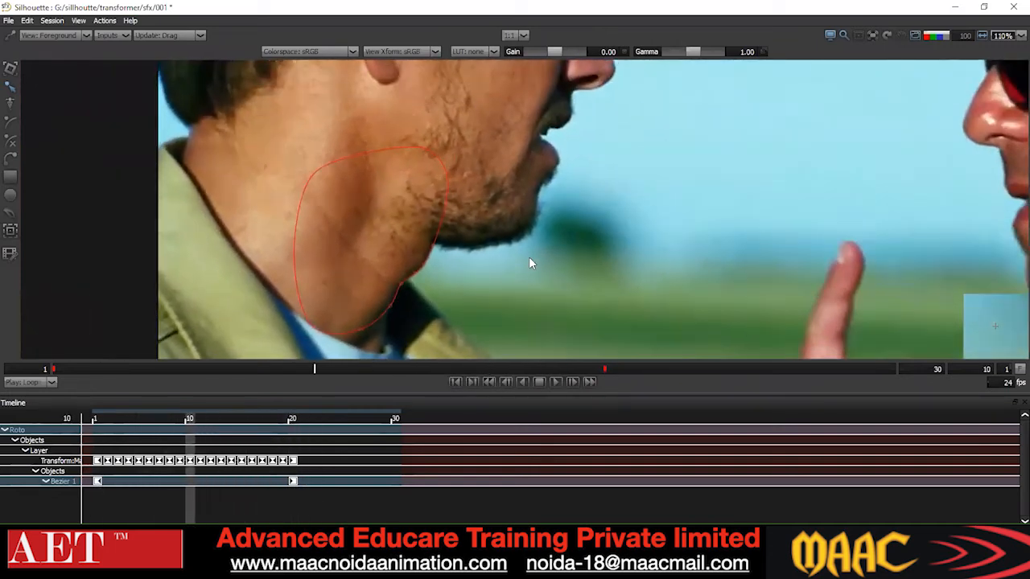
{"action": "key", "text": "z"}
{"action": "key", "text": "z"}
{"action": "key", "text": "z"}
{"action": "key", "text": "z"}
{"action": "key", "text": "z"}
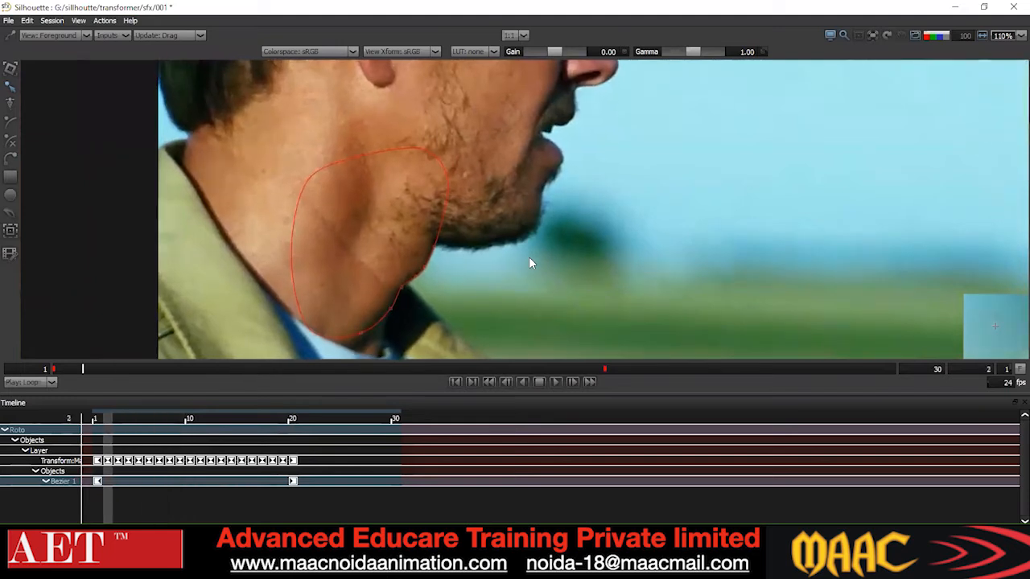
- Step forward again to frame 20 and back to frame 11, rechecking the neck shape's fit between its two keyframes
{"action": "key", "text": "x"}
{"action": "key", "text": "x"}
{"action": "key", "text": "x"}
{"action": "key", "text": "x"}
{"action": "key", "text": "x"}
{"action": "key", "text": "x"}
{"action": "key", "text": "x"}
{"action": "key", "text": "x"}
{"action": "key", "text": "x"}
{"action": "key", "text": "x"}
{"action": "key", "text": "x"}
{"action": "key", "text": "x"}
{"action": "key", "text": "x"}
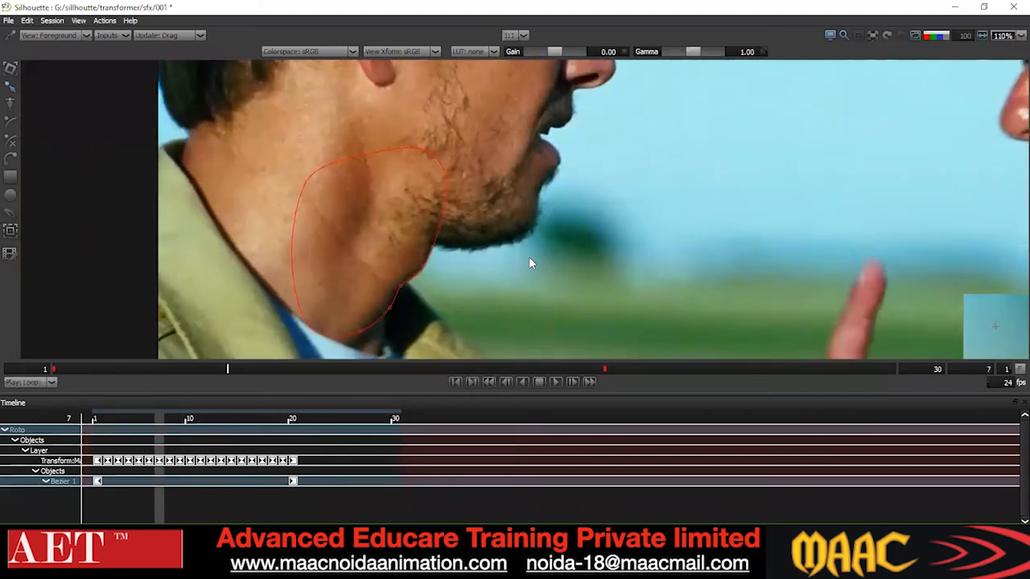
{"action": "key", "text": "x"}
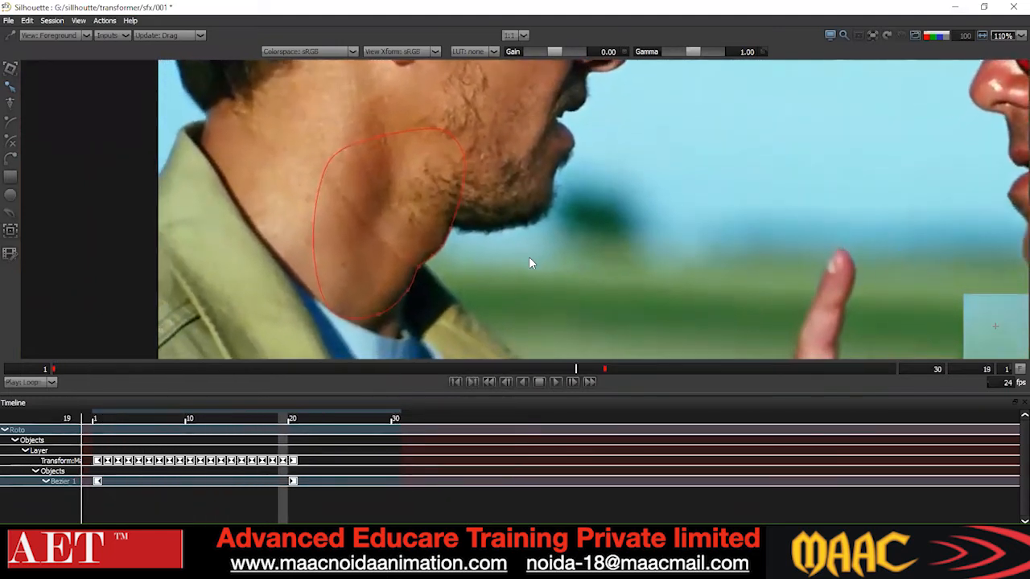
{"action": "key", "text": "x"}
{"action": "key", "text": "z"}
{"action": "key", "text": "z"}
{"action": "key", "text": "z"}
{"action": "key", "text": "z"}
{"action": "key", "text": "z"}
{"action": "key", "text": "z"}
{"action": "key", "text": "z"}
{"action": "key", "text": "z"}
{"action": "key", "text": "z"}
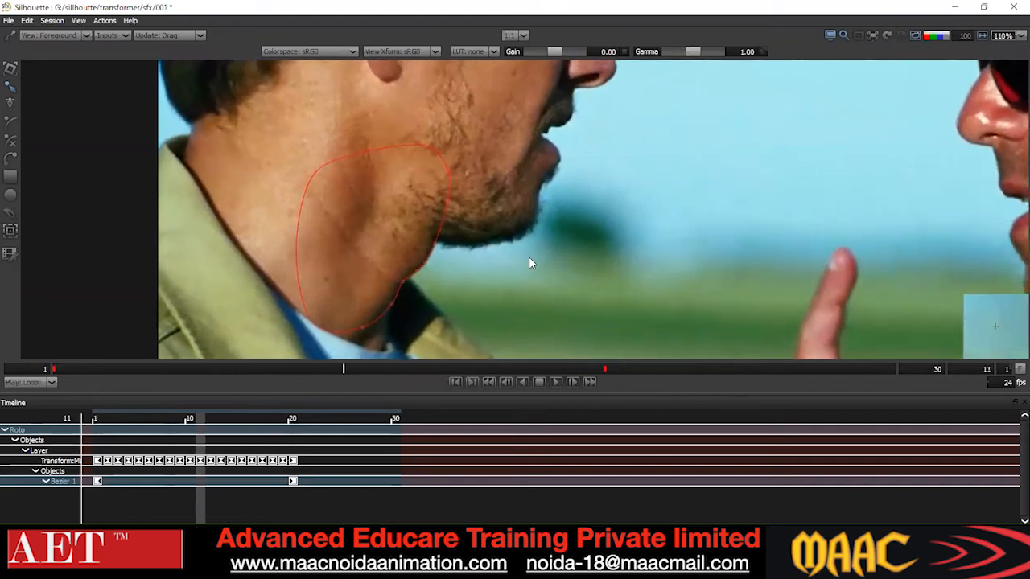
- Check the neck shape's fit from frame 11 back to frame 1 and preview its filled result in the output view on frame 20
{"action": "key", "text": "z"}
{"action": "key", "text": "z"}
{"action": "key", "text": "z"}
{"action": "key", "text": "z"}
{"action": "key", "text": "z"}
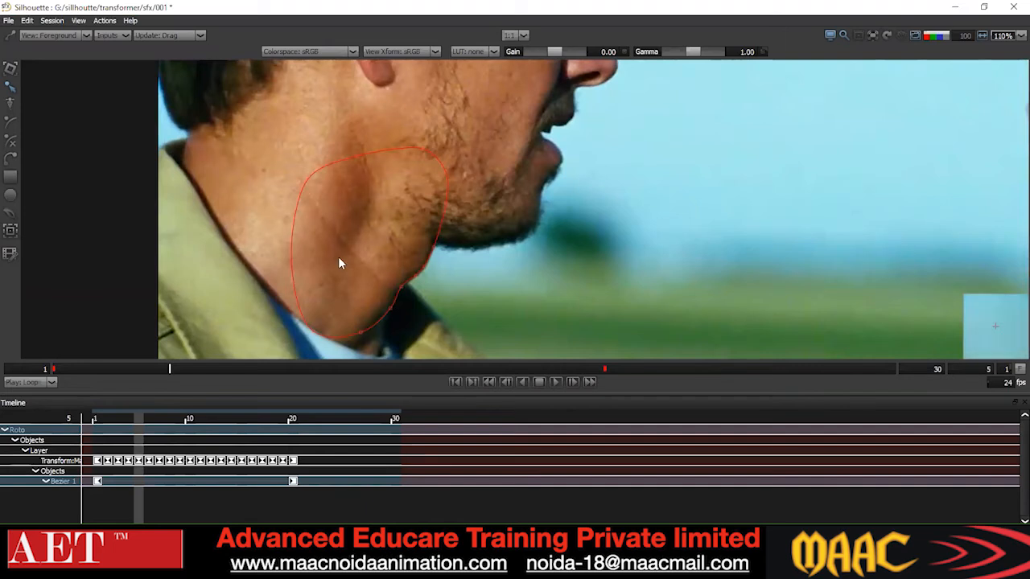
{"action": "scroll", "coordinate": [404, 268], "scroll_direction": "up", "scroll_amount": 1}
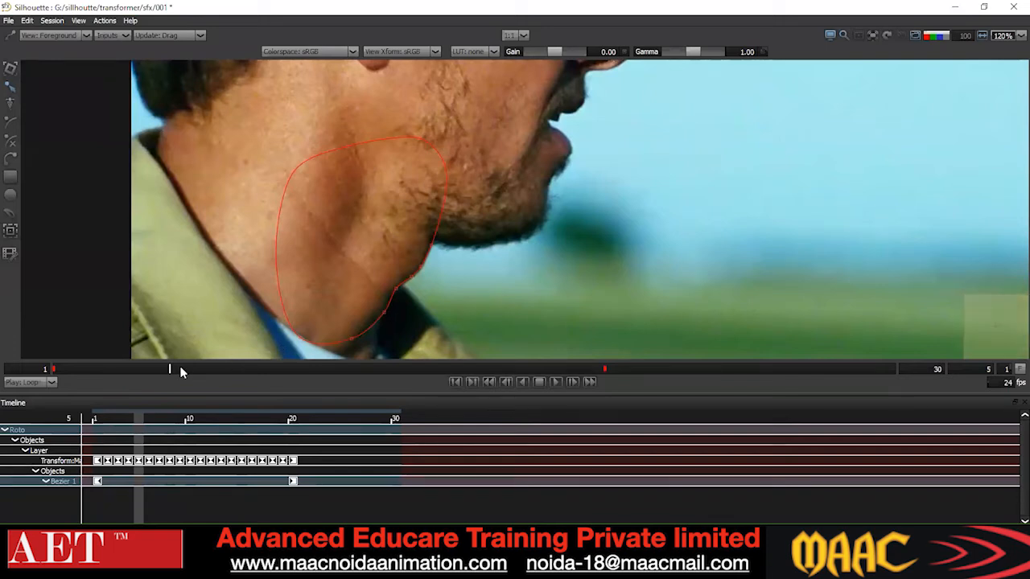
{"action": "mouse_move", "coordinate": [170, 367]}
{"action": "left_mouse_down"}
{"action": "mouse_move", "coordinate": [113, 370]}
{"action": "mouse_move", "coordinate": [611, 394]}
{"action": "left_mouse_up"}
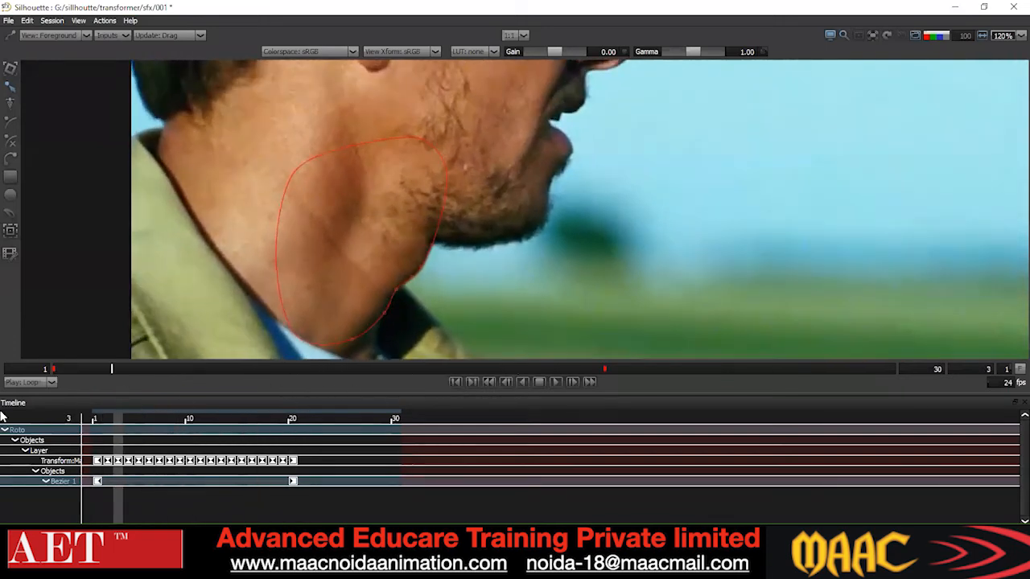
{"action": "left_click_drag", "start_coordinate": [1, 412], "coordinate": [36, 437]}
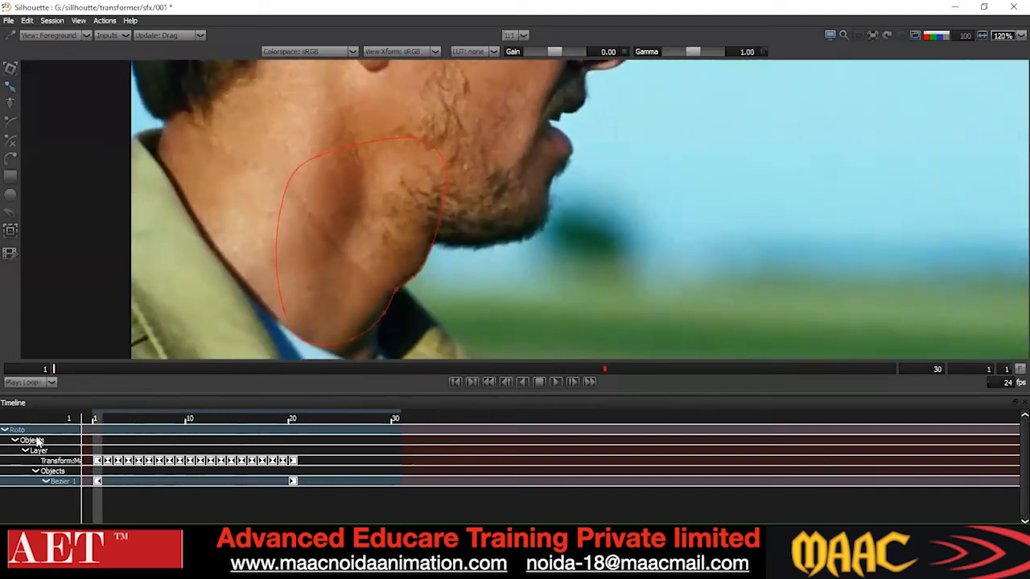
{"action": "left_click_drag", "start_coordinate": [192, 438], "coordinate": [593, 329]}
{"action": "key", "text": "3"}
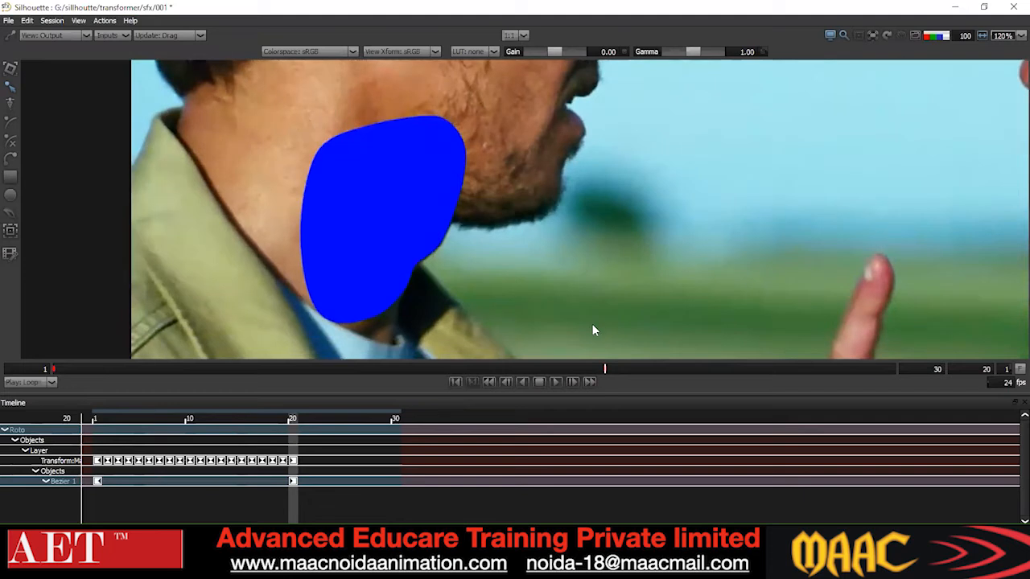
- Return to the foreground view and mocha-track the neck shape forward from frame 20 to frame 30
{"action": "key", "text": "1"}
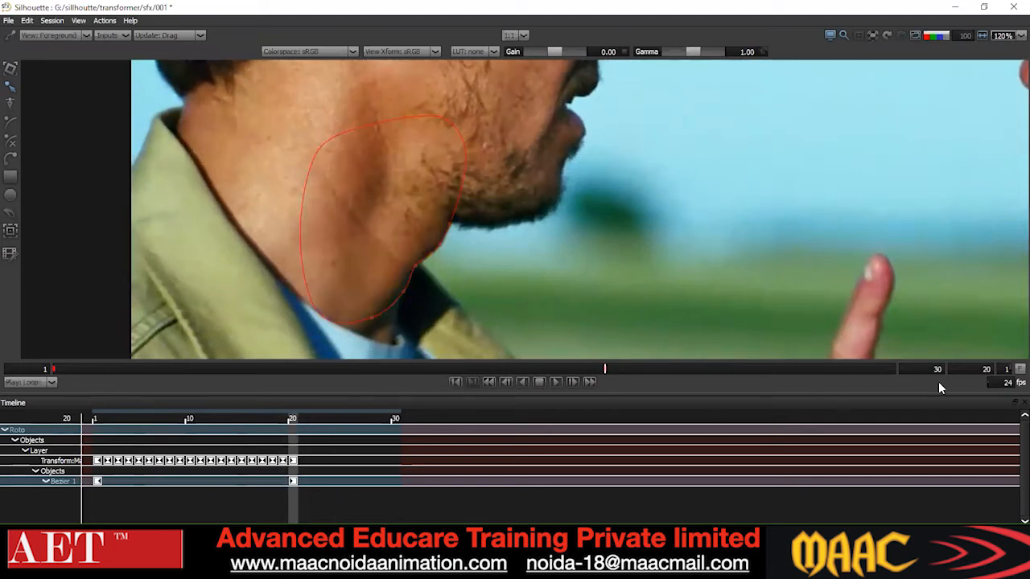
{"action": "left_click", "coordinate": [9, 233]}
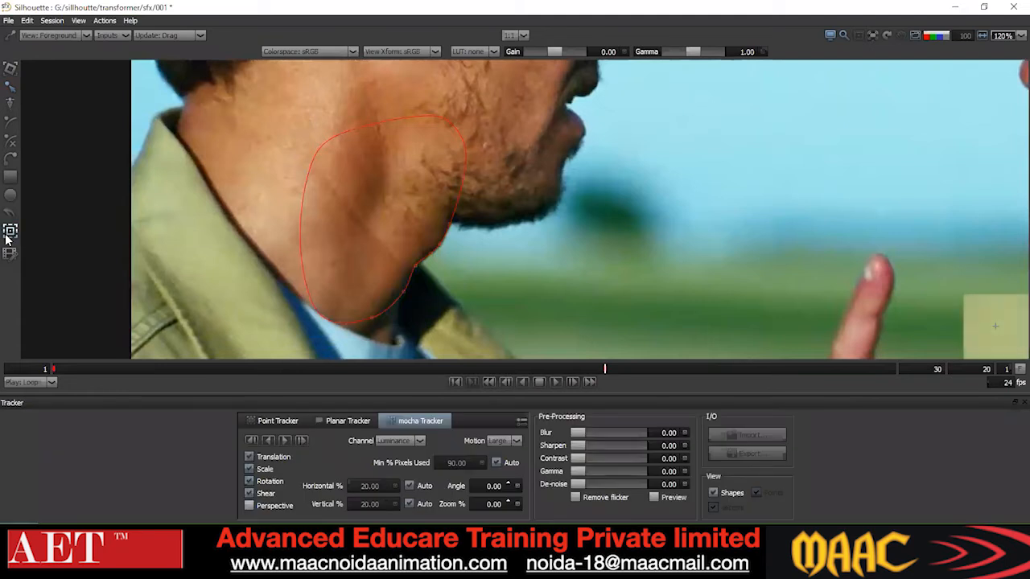
{"action": "left_click", "coordinate": [300, 441]}
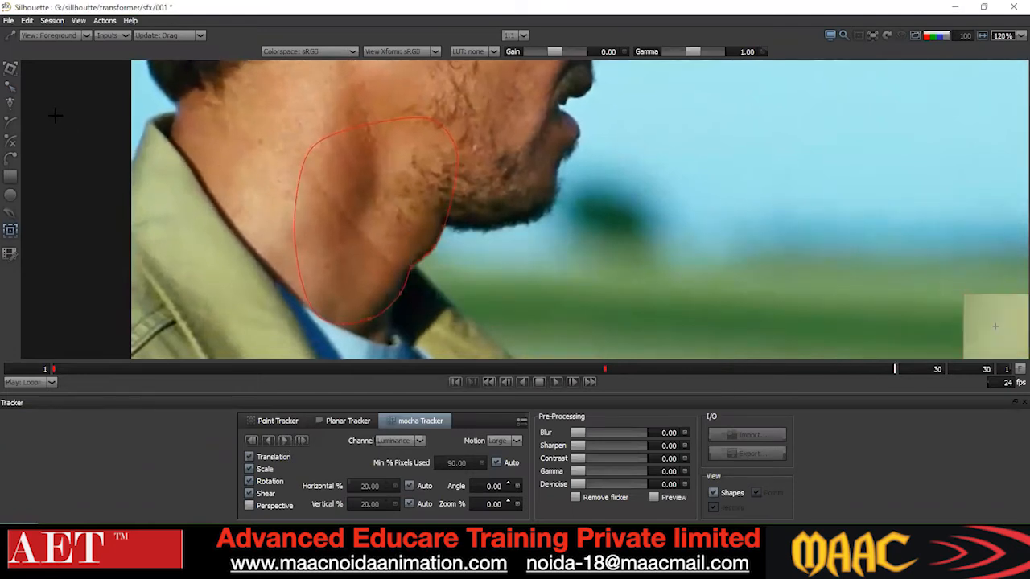
- On frame 30, fit the neck shape's points to the throat edge below the jaw and smooth them
{"action": "left_click", "coordinate": [10, 86]}
{"action": "scroll", "coordinate": [443, 236], "scroll_direction": "up", "scroll_amount": 4}
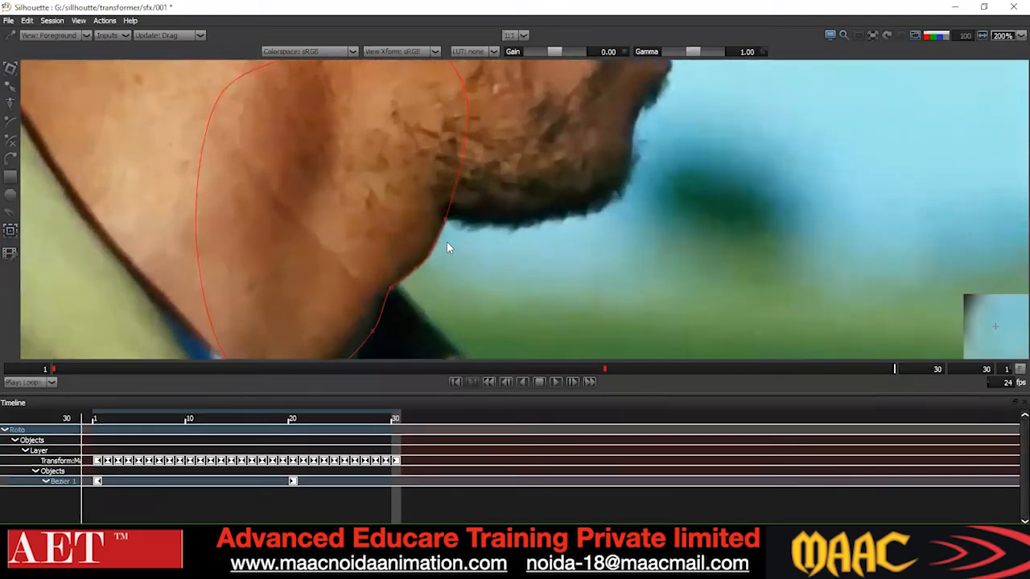
{"action": "scroll", "coordinate": [435, 246], "scroll_direction": "up", "scroll_amount": 4}
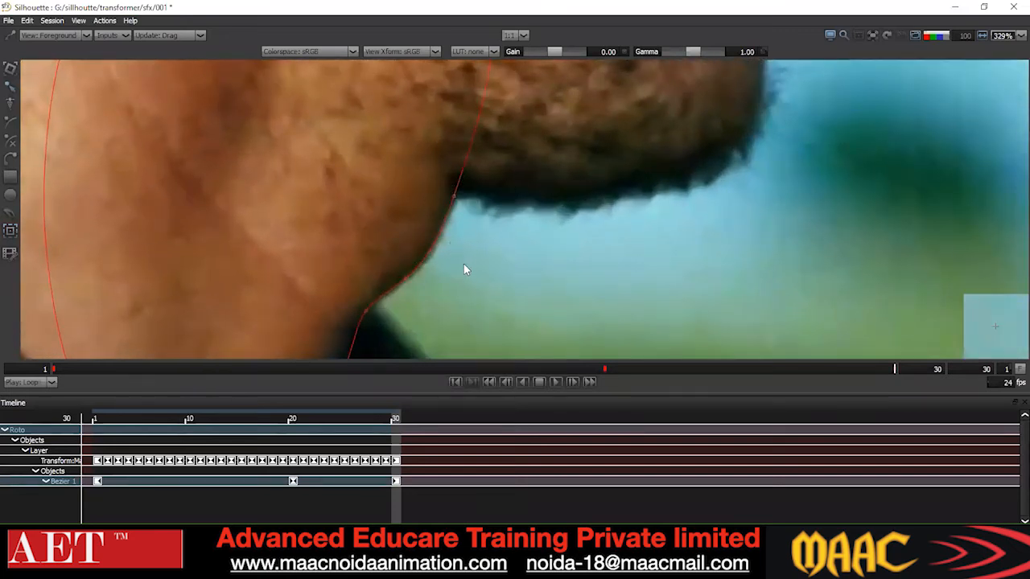
{"action": "scroll", "coordinate": [463, 263], "scroll_direction": "down", "scroll_amount": 1}
{"action": "scroll", "coordinate": [500, 220], "scroll_direction": "down", "scroll_amount": 1}
{"action": "left_click_drag", "start_coordinate": [593, 118], "coordinate": [249, 329]}
{"action": "right_click", "coordinate": [494, 180]}
{"action": "left_click", "coordinate": [507, 292]}
{"action": "left_click", "coordinate": [519, 272]}
{"action": "scroll", "coordinate": [517, 255], "scroll_direction": "down", "scroll_amount": 1}
- Reselect the neck shape's points between jaw and collar on frame 30 and repeat the smoothing along the throat
{"action": "left_click_drag", "start_coordinate": [563, 112], "coordinate": [271, 343]}
{"action": "right_click", "coordinate": [509, 164]}
{"action": "left_click", "coordinate": [556, 271]}
{"action": "left_click", "coordinate": [559, 269]}
{"action": "left_click_drag", "start_coordinate": [524, 165], "coordinate": [452, 219]}
{"action": "scroll", "coordinate": [534, 239], "scroll_direction": "down", "scroll_amount": 2}
{"action": "right_click", "coordinate": [575, 195]}
{"action": "left_click", "coordinate": [596, 288]}
{"action": "scroll", "coordinate": [571, 240], "scroll_direction": "down", "scroll_amount": 1}
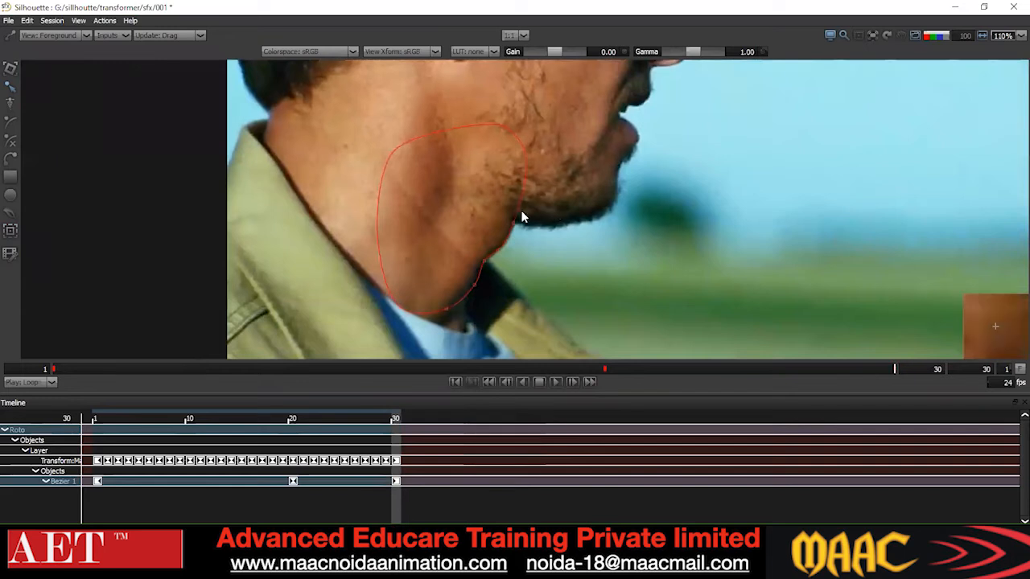
- Deselect the neck shape's points and step back and forth through the tracked frames to check the fit along the throat
{"action": "left_click", "coordinate": [565, 241]}
{"action": "scroll", "coordinate": [566, 242], "scroll_direction": "down", "scroll_amount": 1}
{"action": "key", "text": "z"}
{"action": "key", "text": "z"}
{"action": "key", "text": "z"}
{"action": "key", "text": "z"}
{"action": "key", "text": "z"}
{"action": "key", "text": "z"}
{"action": "key", "text": "z"}
{"action": "key", "text": "z"}
{"action": "key", "text": "z"}
{"action": "key", "text": "z"}
{"action": "key", "text": "z"}
{"action": "key", "text": "z"}
{"action": "key", "text": "z"}
{"action": "key", "text": "z"}
{"action": "key", "text": "z"}
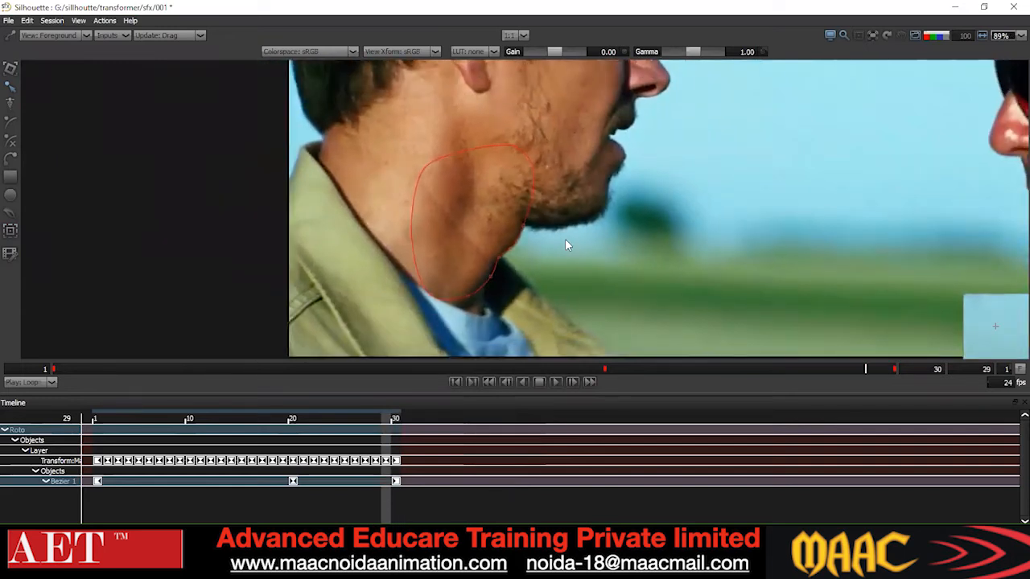
{"action": "key", "text": "x"}
{"action": "key", "text": "x"}
{"action": "key", "text": "x"}
{"action": "key", "text": "x"}
{"action": "key", "text": "x"}
{"action": "key", "text": "x"}
{"action": "key", "text": "x"}
{"action": "key", "text": "x"}
{"action": "key", "text": "x"}
{"action": "key", "text": "x"}
{"action": "key", "text": "x"}
{"action": "key", "text": "x"}
{"action": "key", "text": "x"}
{"action": "key", "text": "x"}
{"action": "key", "text": "x"}
{"action": "key", "text": "x"}
{"action": "key", "text": "x"}
{"action": "key", "text": "x"}
{"action": "key", "text": "x"}
{"action": "key", "text": "x"}
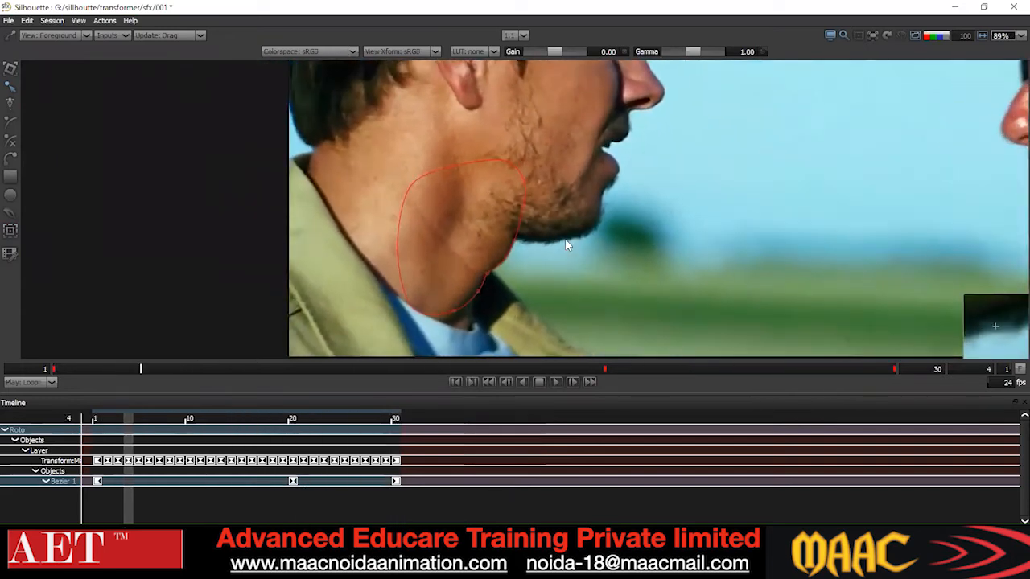
- Step through the shot again with both men in view to recheck how the neck shape follows the motion
{"action": "key", "text": "z"}
{"action": "key", "text": "z"}
{"action": "key", "text": "z"}
{"action": "scroll", "coordinate": [565, 244], "scroll_direction": "down", "scroll_amount": 4}
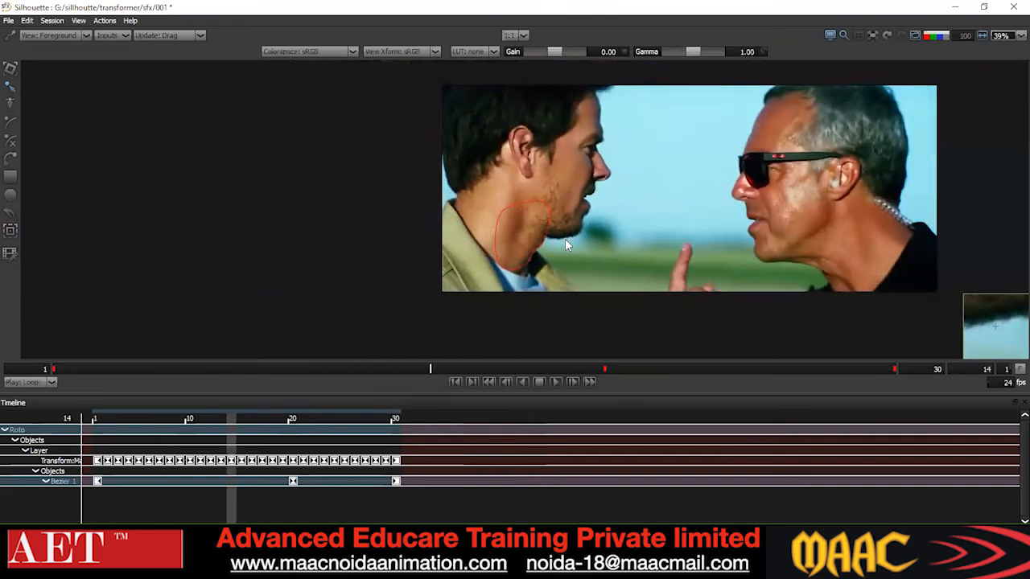
{"action": "key", "text": "x"}
{"action": "key", "text": "x"}
{"action": "key", "text": "x"}
{"action": "key", "text": "x"}
{"action": "key", "text": "x"}
{"action": "key", "text": "x"}
{"action": "key", "text": "x"}
{"action": "key", "text": "x"}
{"action": "key", "text": "x"}
{"action": "key", "text": "x"}
{"action": "key", "text": "x"}
{"action": "key", "text": "x"}
{"action": "key", "text": "x"}
{"action": "key", "text": "x"}
{"action": "key", "text": "x"}
{"action": "key", "text": "x"}
{"action": "key", "text": "x"}
{"action": "key", "text": "x"}
{"action": "key", "text": "x"}
{"action": "key", "text": "x"}
{"action": "scroll", "coordinate": [565, 241], "scroll_direction": "up", "scroll_amount": 2}
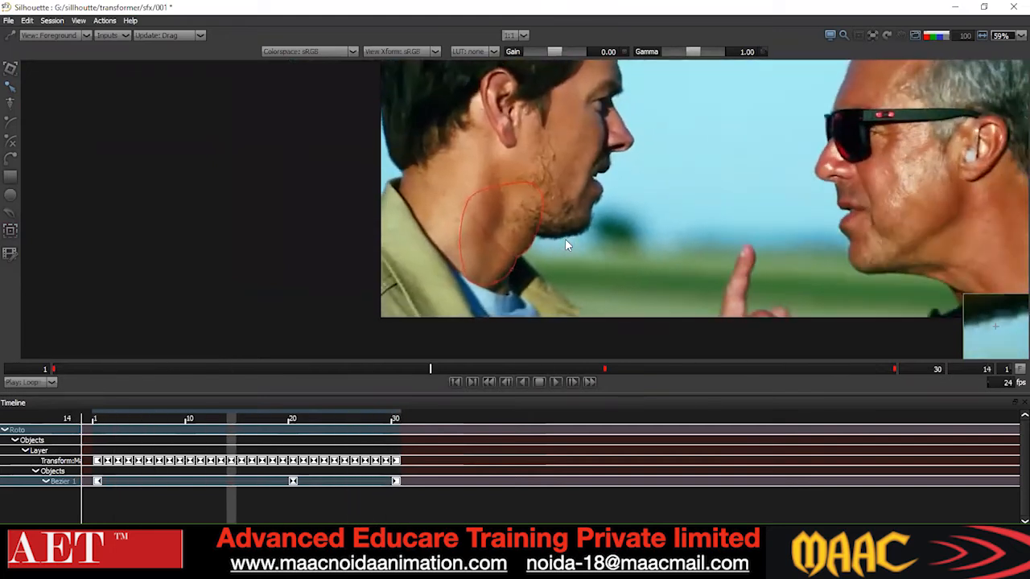
{"action": "key", "text": "x"}
{"action": "key", "text": "x"}
{"action": "key", "text": "x"}
{"action": "key", "text": "x"}
{"action": "key", "text": "x"}
{"action": "key", "text": "x"}
{"action": "key", "text": "x"}
{"action": "key", "text": "x"}
{"action": "key", "text": "x"}
{"action": "key", "text": "x"}
{"action": "key", "text": "x"}
{"action": "key", "text": "x"}
{"action": "key", "text": "x"}
{"action": "key", "text": "x"}
{"action": "key", "text": "x"}
{"action": "key", "text": "x"}
{"action": "key", "text": "x"}
{"action": "key", "text": "x"}
{"action": "key", "text": "x"}
{"action": "key", "text": "x"}
- Switch to the workspace layout that shows the project and object lists, with the whole shot in view
{"action": "left_click_drag", "start_coordinate": [549, 239], "coordinate": [386, 309]}
{"action": "scroll", "coordinate": [475, 254], "scroll_direction": "down", "scroll_amount": 3}
{"action": "key", "text": "F2"}
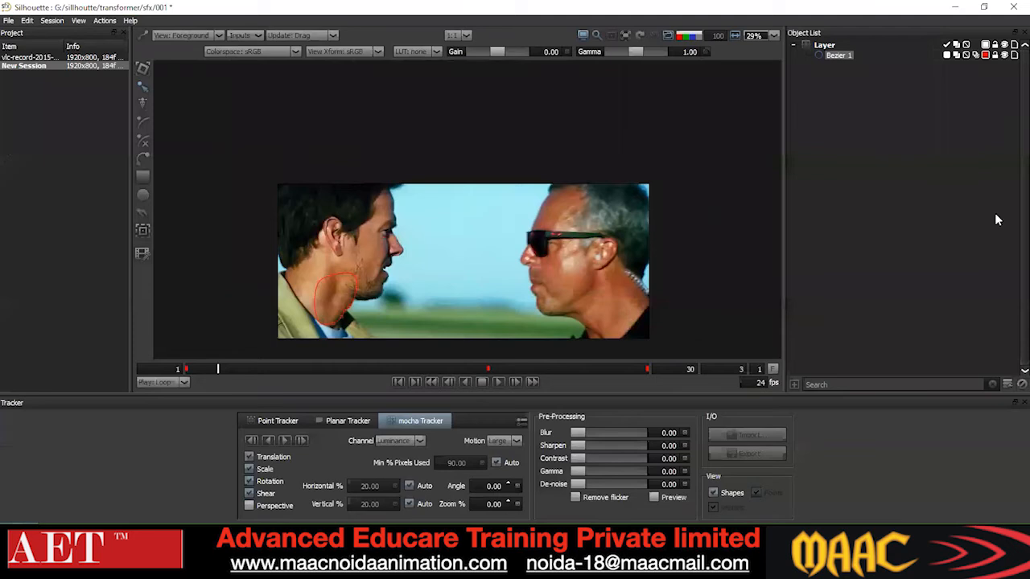
{"action": "left_click_drag", "start_coordinate": [371, 334], "coordinate": [391, 274]}
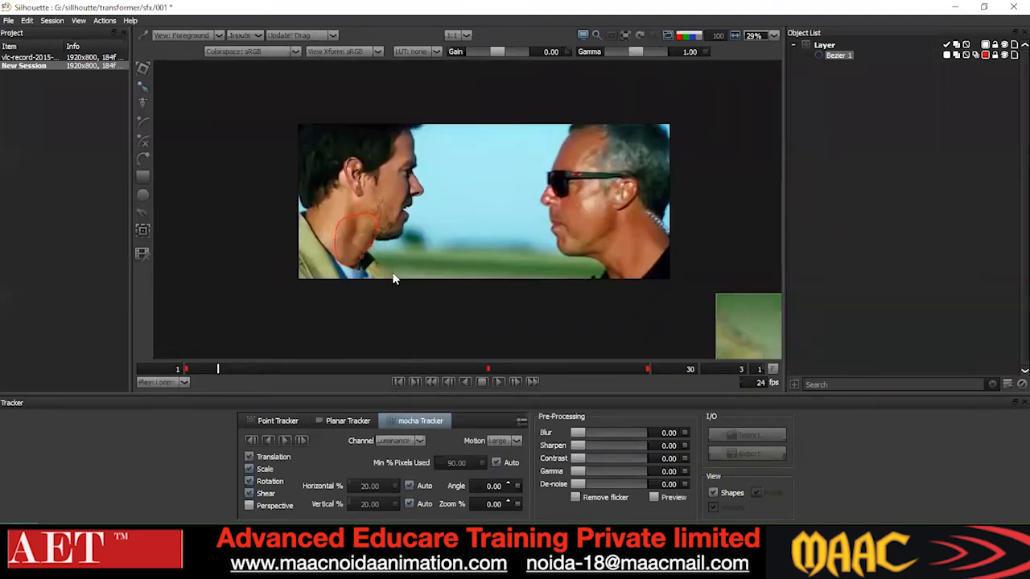
- Try moving Bezier 1 out of its layer and scrub the shot to compare its motion without the tracked layer
{"action": "left_click", "coordinate": [825, 47]}
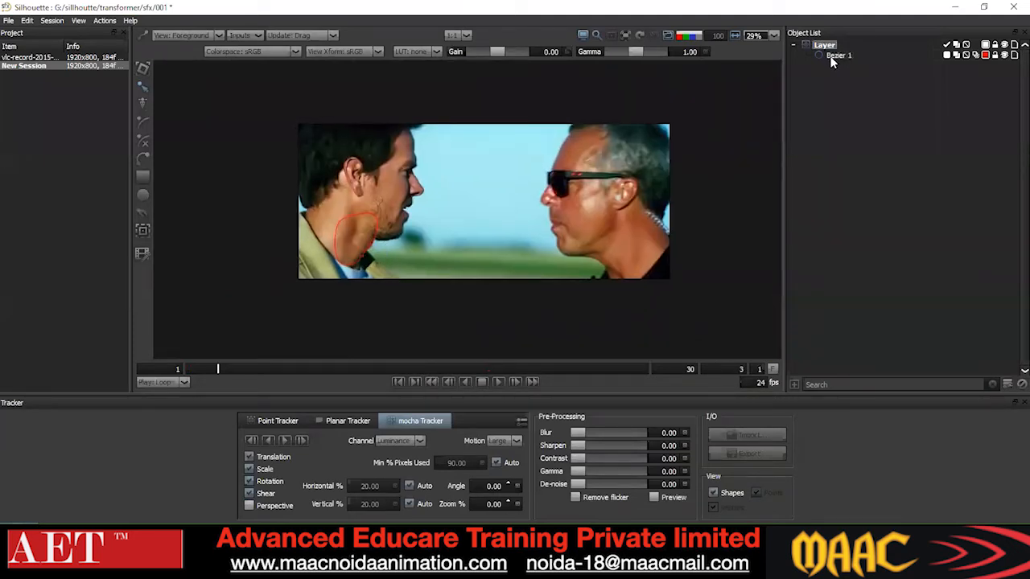
{"action": "left_click", "coordinate": [837, 55]}
{"action": "left_click_drag", "start_coordinate": [833, 62], "coordinate": [844, 38]}
{"action": "scroll", "coordinate": [388, 254], "scroll_direction": "up", "scroll_amount": 5}
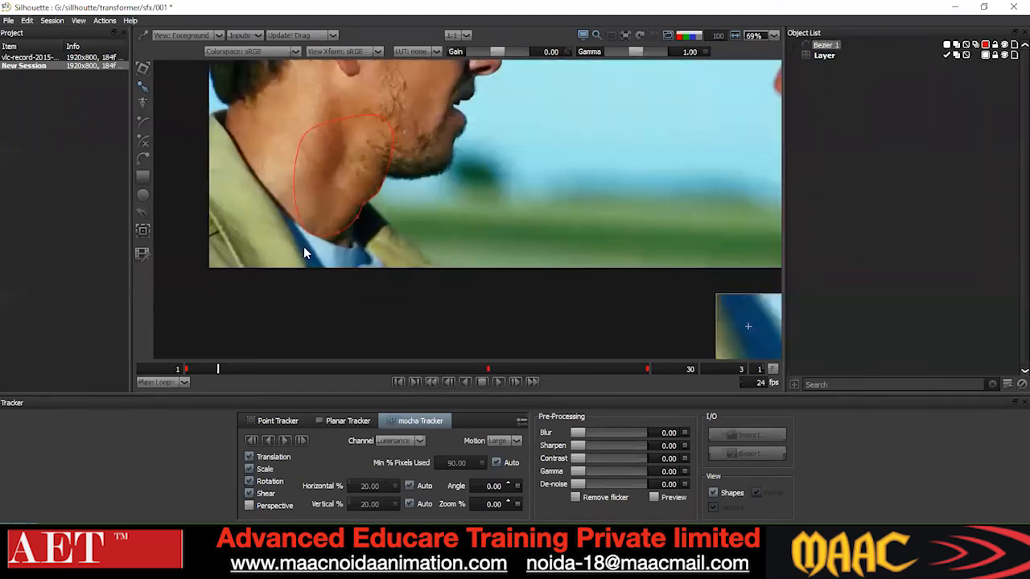
{"action": "scroll", "coordinate": [303, 247], "scroll_direction": "up", "scroll_amount": 2}
{"action": "left_click_drag", "start_coordinate": [249, 368], "coordinate": [101, 384]}
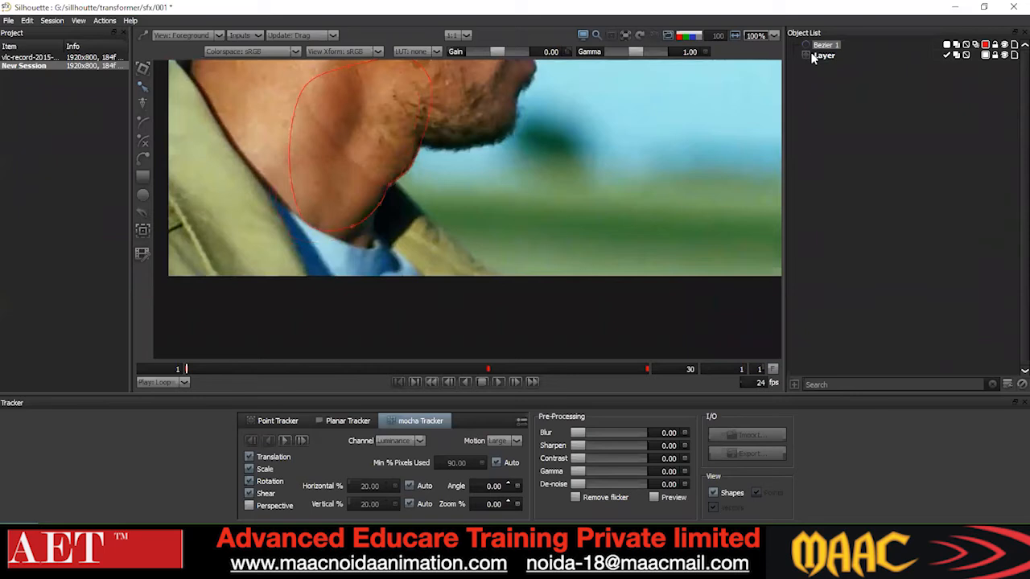
{"action": "left_click_drag", "start_coordinate": [199, 376], "coordinate": [584, 369]}
{"action": "left_click_drag", "start_coordinate": [438, 380], "coordinate": [101, 455]}
- Put Bezier 1 back inside Layer and scrub between frame 1 and frame 11 to check its motion
{"action": "left_click_drag", "start_coordinate": [829, 51], "coordinate": [823, 55]}
{"action": "left_click_drag", "start_coordinate": [195, 376], "coordinate": [90, 447]}
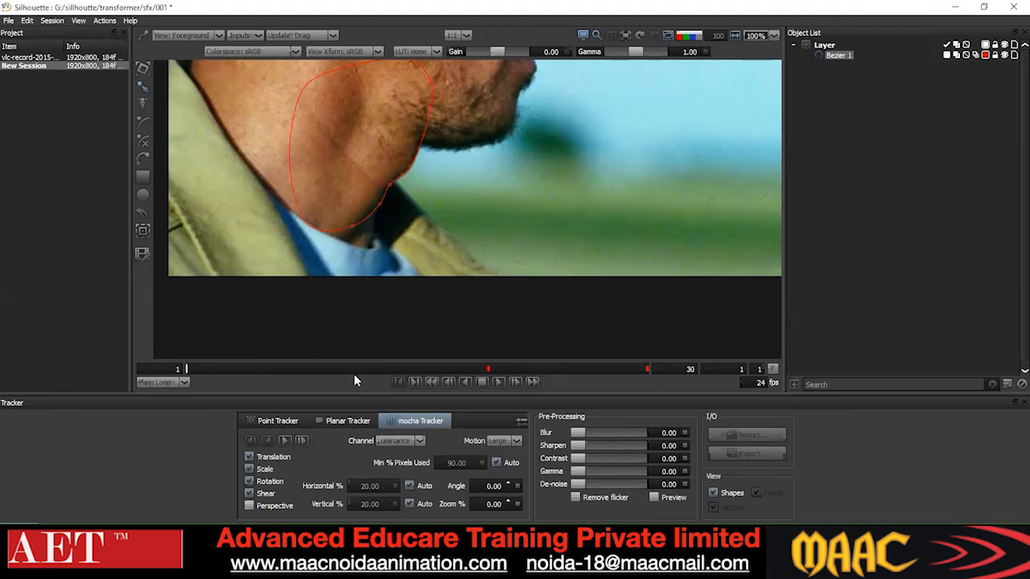
{"action": "left_click", "coordinate": [326, 369]}
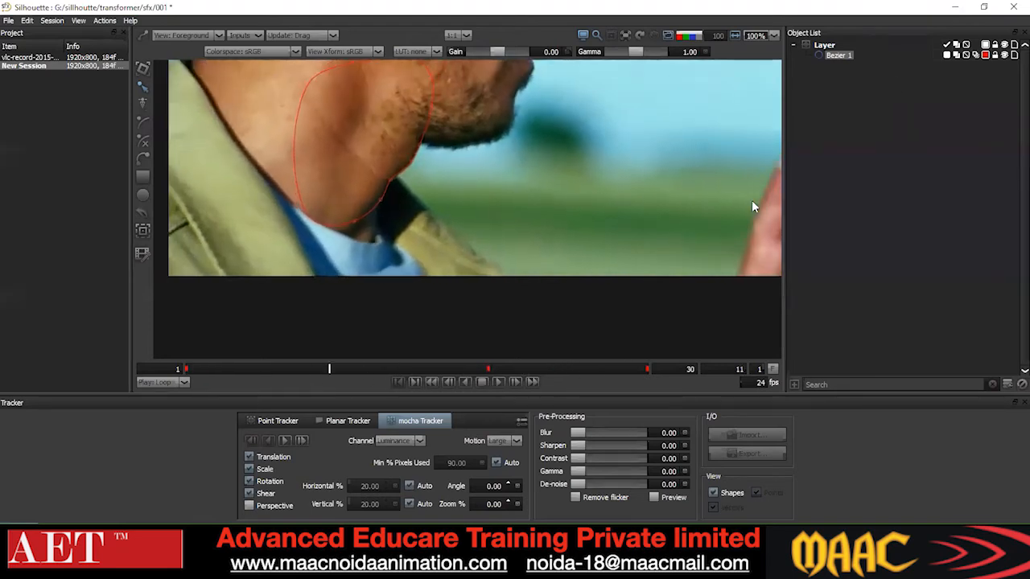
- Deselect the neck shape, go to frame 1 with the left man's head in view, and add a new layer
{"action": "left_click", "coordinate": [834, 96]}
{"action": "left_click_drag", "start_coordinate": [439, 259], "coordinate": [370, 362]}
{"action": "left_click_drag", "start_coordinate": [364, 246], "coordinate": [411, 337]}
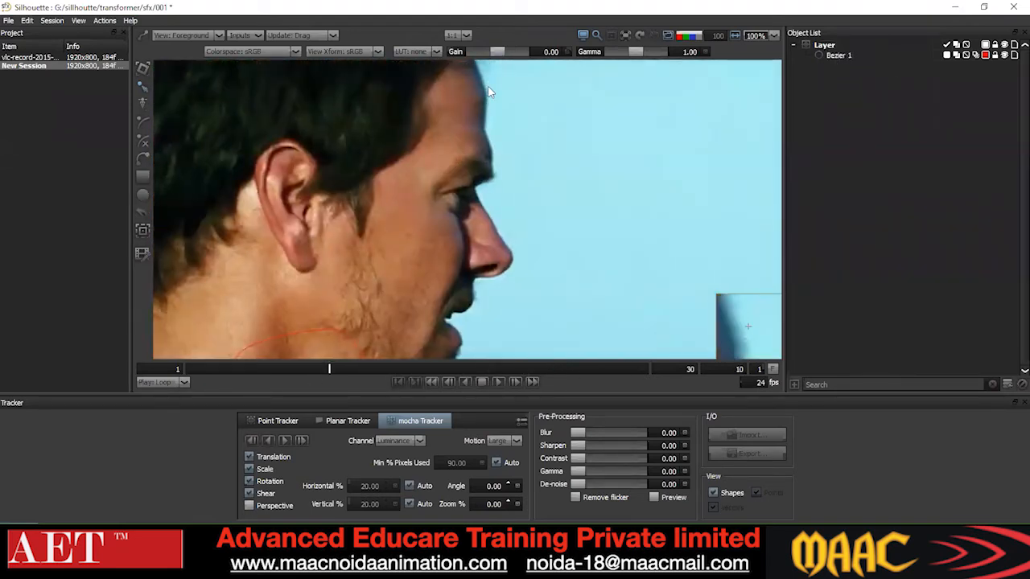
{"action": "left_click_drag", "start_coordinate": [324, 370], "coordinate": [156, 395]}
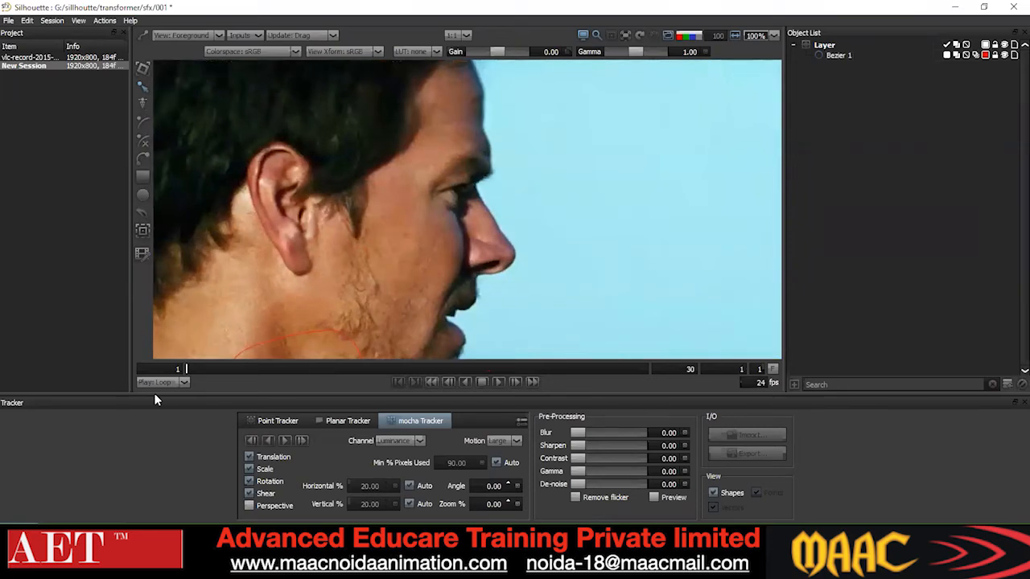
{"action": "left_click", "coordinate": [1006, 384]}
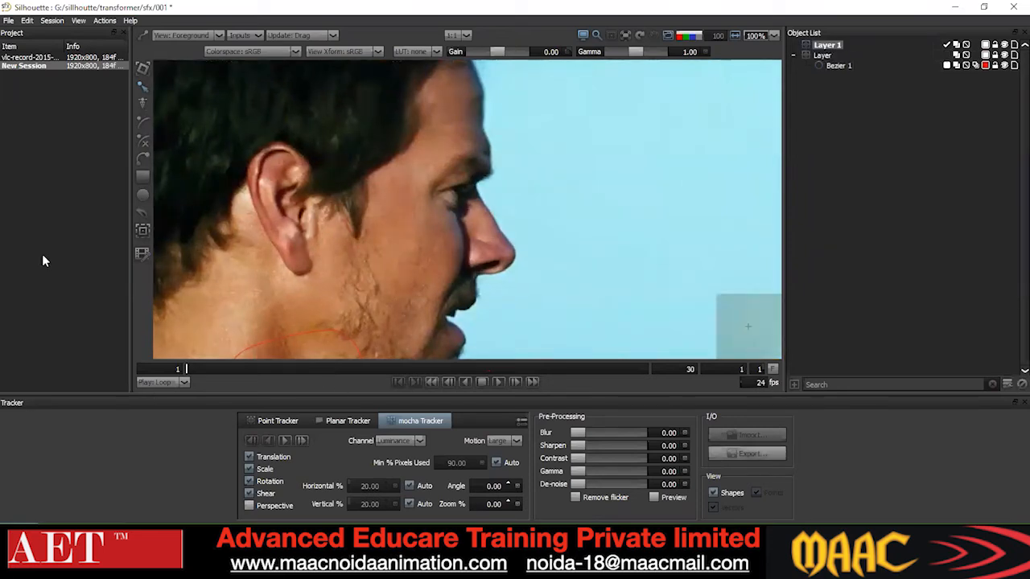
- In the new layer, start a Bezier shape along the left man's forehead edge from the hairline down to the brow
{"action": "left_click", "coordinate": [142, 164]}
{"action": "key", "text": "F3"}
{"action": "left_click_drag", "start_coordinate": [643, 100], "coordinate": [419, 108]}
{"action": "scroll", "coordinate": [494, 158], "scroll_direction": "up", "scroll_amount": 2}
{"action": "scroll", "coordinate": [419, 108], "scroll_direction": "up", "scroll_amount": 1}
{"action": "left_click", "coordinate": [387, 92]}
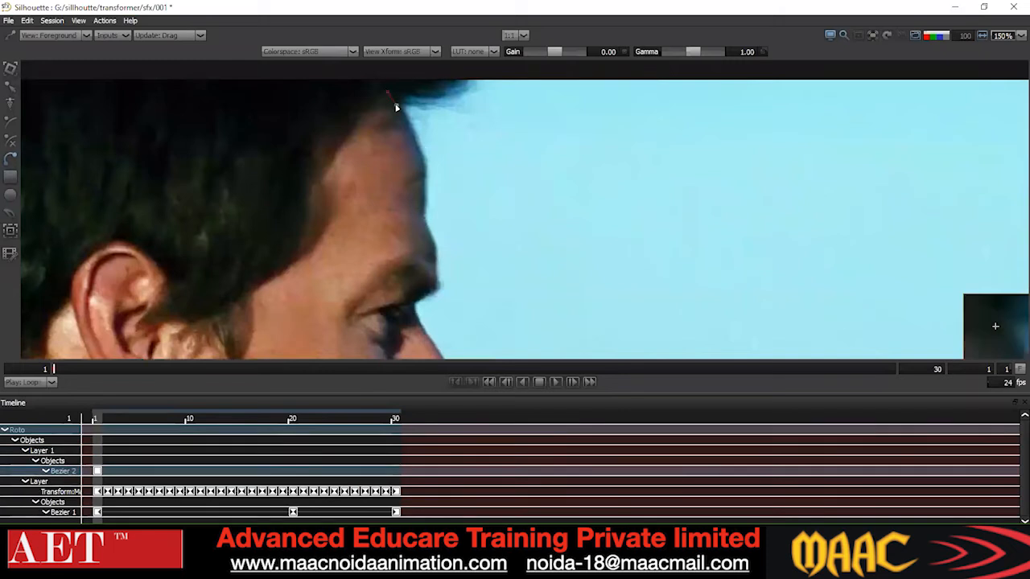
{"action": "left_click", "coordinate": [417, 139]}
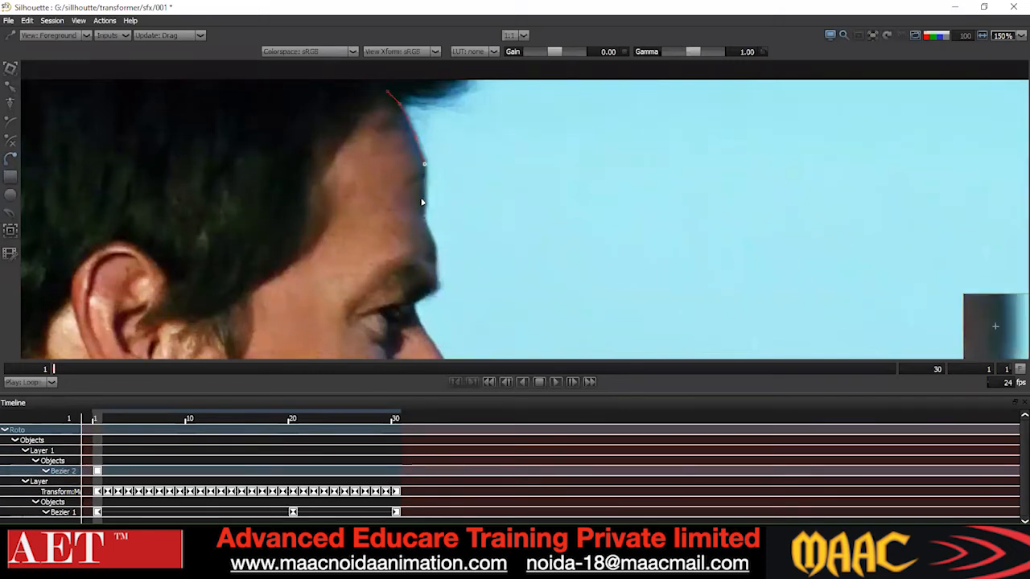
{"action": "left_click", "coordinate": [435, 250]}
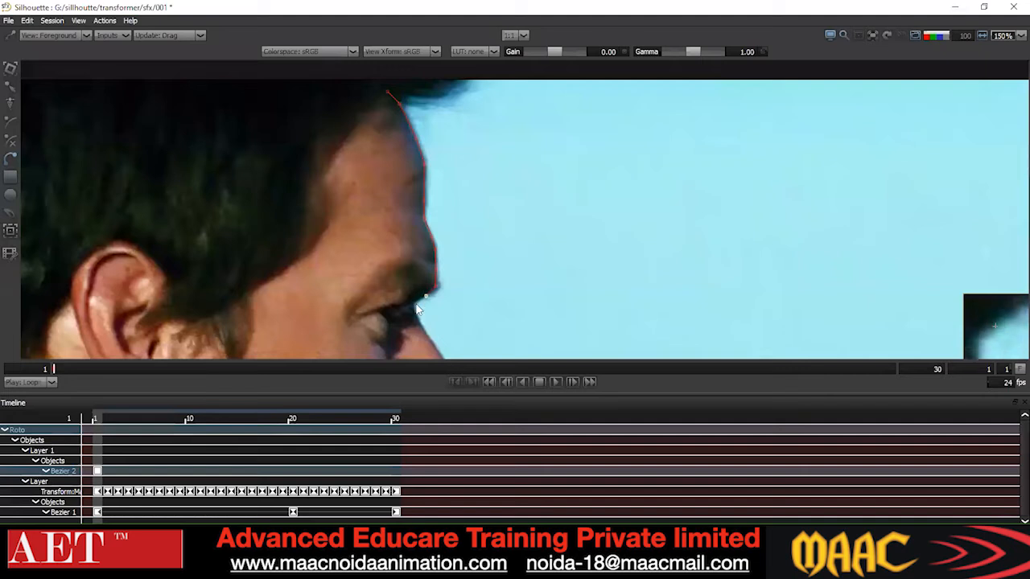
- Continue the forehead shape around the temple and back over the hair to complete its outline
{"action": "scroll", "coordinate": [388, 316], "scroll_direction": "down", "scroll_amount": 3}
{"action": "left_click", "coordinate": [335, 315]}
{"action": "left_click", "coordinate": [211, 174]}
{"action": "left_click", "coordinate": [238, 145]}
{"action": "left_click", "coordinate": [269, 132]}
{"action": "scroll", "coordinate": [371, 154], "scroll_direction": "down", "scroll_amount": 2}
- Select all points of the forehead shape and smooth its outline
{"action": "left_click_drag", "start_coordinate": [67, 342], "coordinate": [450, 125]}
{"action": "right_click", "coordinate": [451, 124]}
{"action": "left_click", "coordinate": [492, 239]}
{"action": "left_click_drag", "start_coordinate": [498, 248], "coordinate": [490, 233]}
{"action": "left_click_drag", "start_coordinate": [240, 219], "coordinate": [234, 218]}
{"action": "left_click", "coordinate": [491, 190]}
{"action": "key", "text": "ctrl+a"}
{"action": "right_click", "coordinate": [485, 152]}
{"action": "left_click", "coordinate": [518, 263]}
{"action": "scroll", "coordinate": [416, 209], "scroll_direction": "up", "scroll_amount": 4}
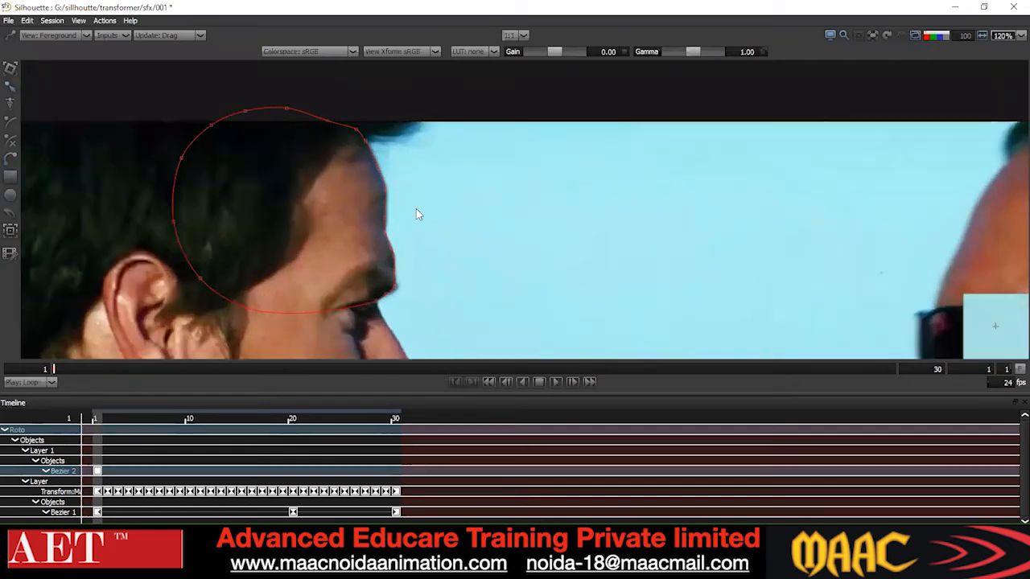
{"action": "left_click_drag", "start_coordinate": [429, 255], "coordinate": [368, 308]}
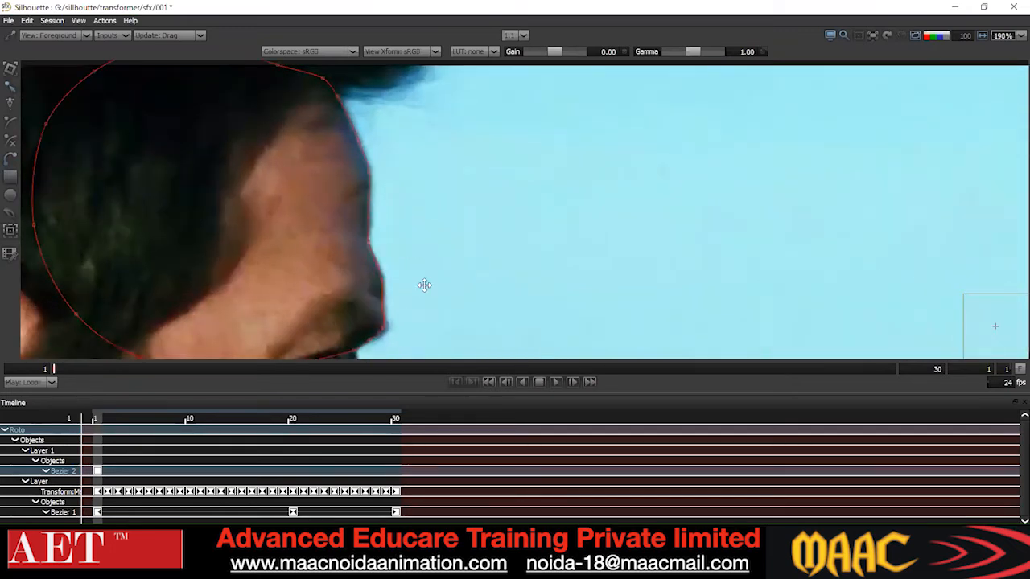
- Nudge the forehead shape's points over the hair upward beyond the upper edge of the frame
{"action": "left_click_drag", "start_coordinate": [424, 285], "coordinate": [407, 195]}
{"action": "left_click_drag", "start_coordinate": [405, 211], "coordinate": [357, 228]}
{"action": "scroll", "coordinate": [387, 214], "scroll_direction": "down", "scroll_amount": 4}
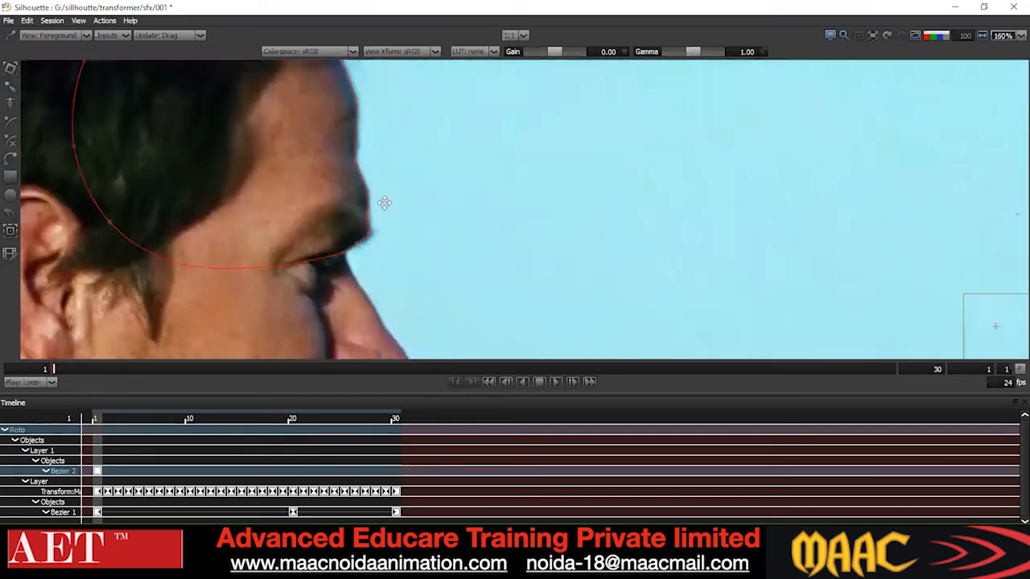
{"action": "scroll", "coordinate": [374, 162], "scroll_direction": "up", "scroll_amount": 5}
{"action": "left_click_drag", "start_coordinate": [402, 76], "coordinate": [404, 171]}
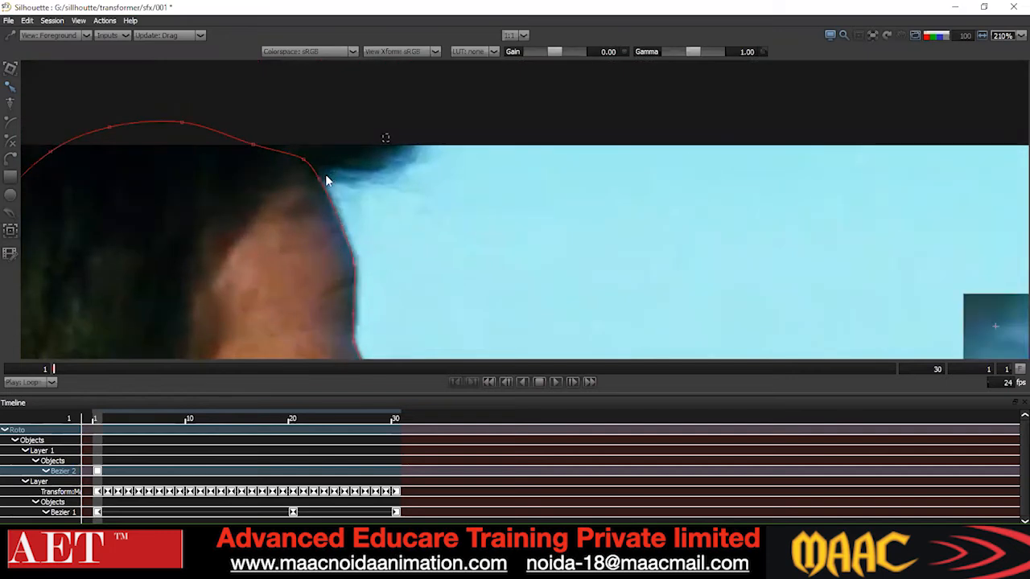
{"action": "key", "text": "Up"}
{"action": "key", "text": "Up"}
{"action": "key", "text": "Up"}
{"action": "key", "text": "Up"}
{"action": "left_click_drag", "start_coordinate": [237, 168], "coordinate": [246, 200]}
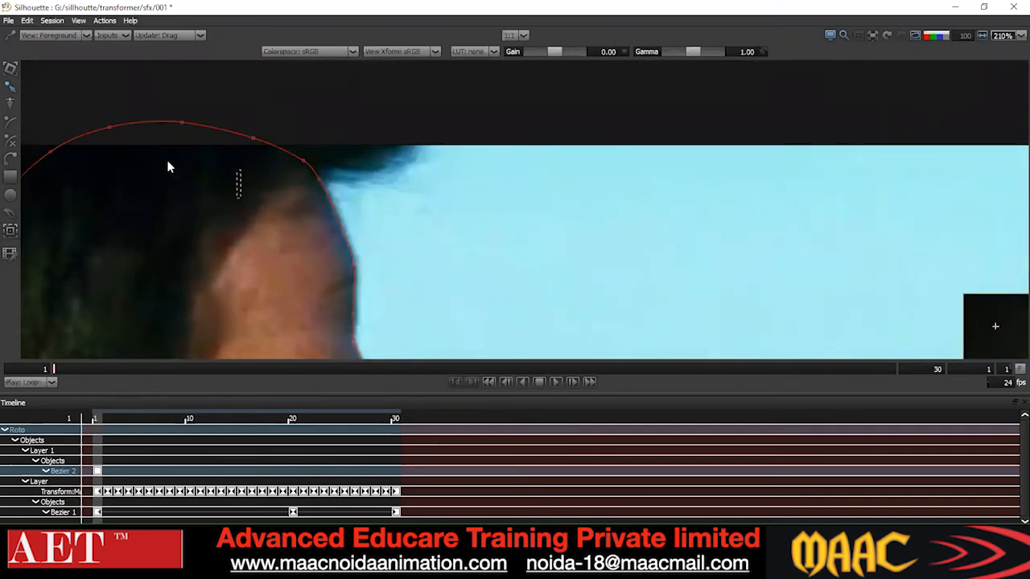
{"action": "scroll", "coordinate": [168, 161], "scroll_direction": "down", "scroll_amount": 1}
{"action": "left_click_drag", "start_coordinate": [168, 113], "coordinate": [247, 180]}
{"action": "key", "text": "Up"}
- Inspect the forehead shape's front edge and convert all of its points to Cardinal
{"action": "scroll", "coordinate": [247, 180], "scroll_direction": "down", "scroll_amount": 2}
{"action": "left_click", "coordinate": [335, 209]}
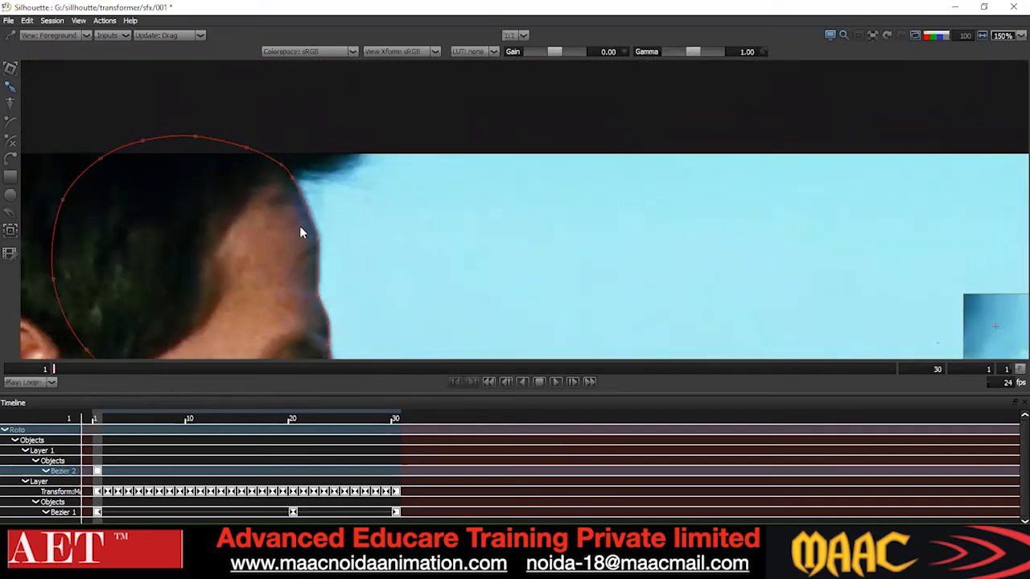
{"action": "left_click_drag", "start_coordinate": [355, 256], "coordinate": [352, 111]}
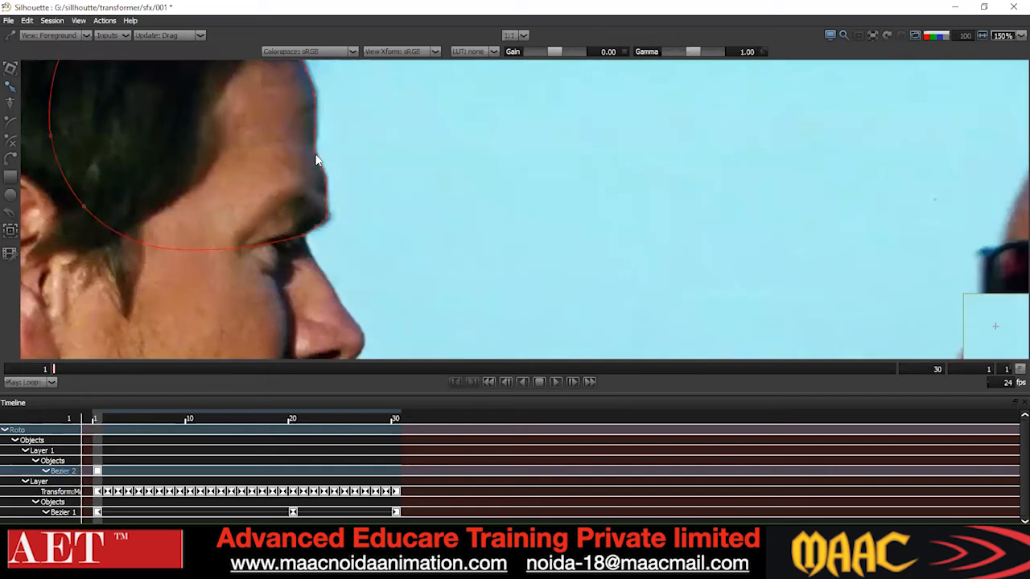
{"action": "left_click_drag", "start_coordinate": [377, 167], "coordinate": [297, 216]}
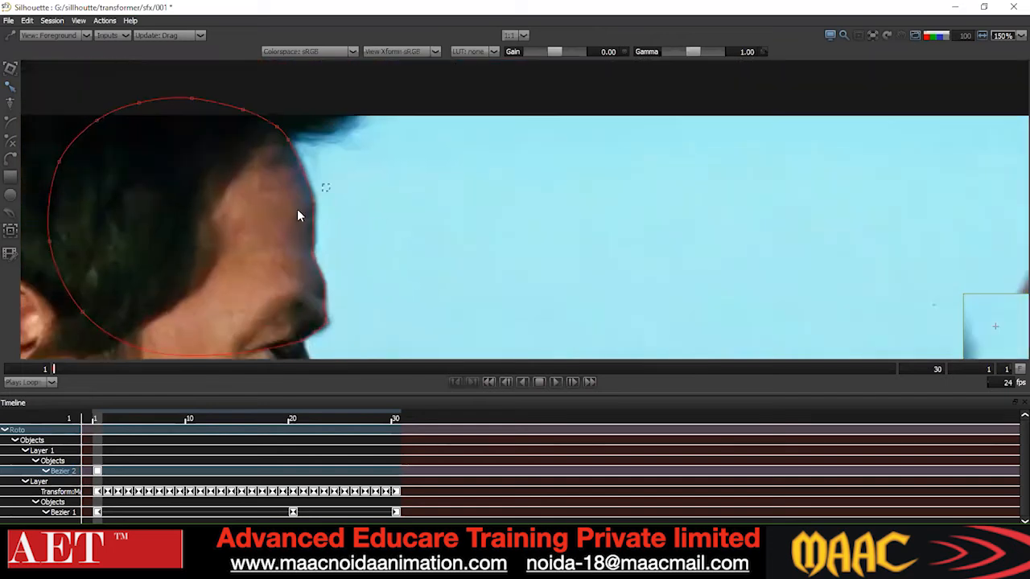
{"action": "left_click_drag", "start_coordinate": [308, 176], "coordinate": [307, 177]}
{"action": "scroll", "coordinate": [384, 181], "scroll_direction": "down", "scroll_amount": 1}
{"action": "key", "text": "ctrl+a"}
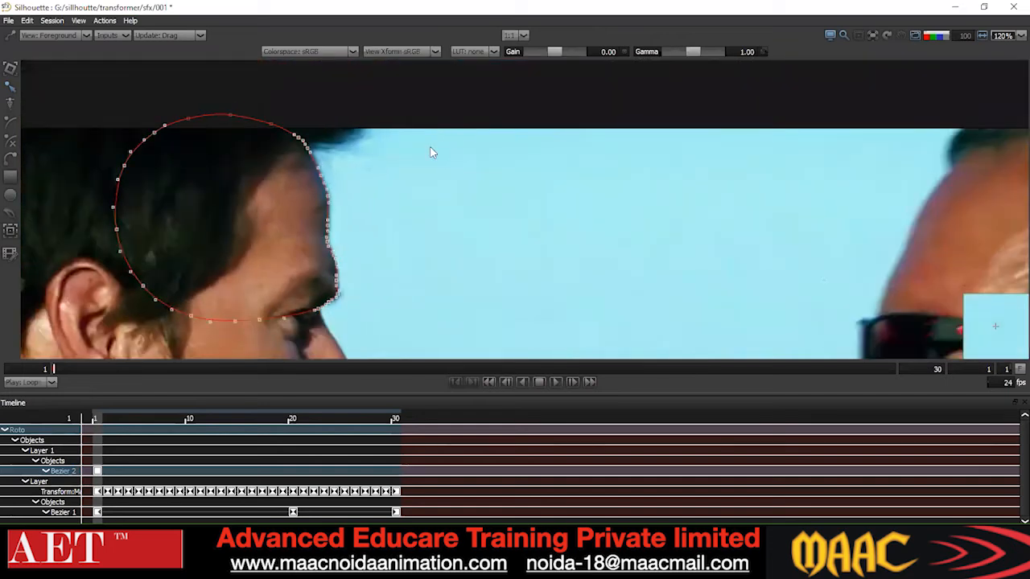
{"action": "right_click", "coordinate": [430, 106]}
{"action": "left_click", "coordinate": [457, 218]}
{"action": "left_click_drag", "start_coordinate": [341, 227], "coordinate": [342, 231]}
{"action": "scroll", "coordinate": [370, 217], "scroll_direction": "down", "scroll_amount": 1}
{"action": "key", "text": "ctrl+a"}
{"action": "right_click", "coordinate": [460, 135]}
{"action": "left_click", "coordinate": [486, 248]}
{"action": "left_click_drag", "start_coordinate": [497, 228], "coordinate": [492, 253]}
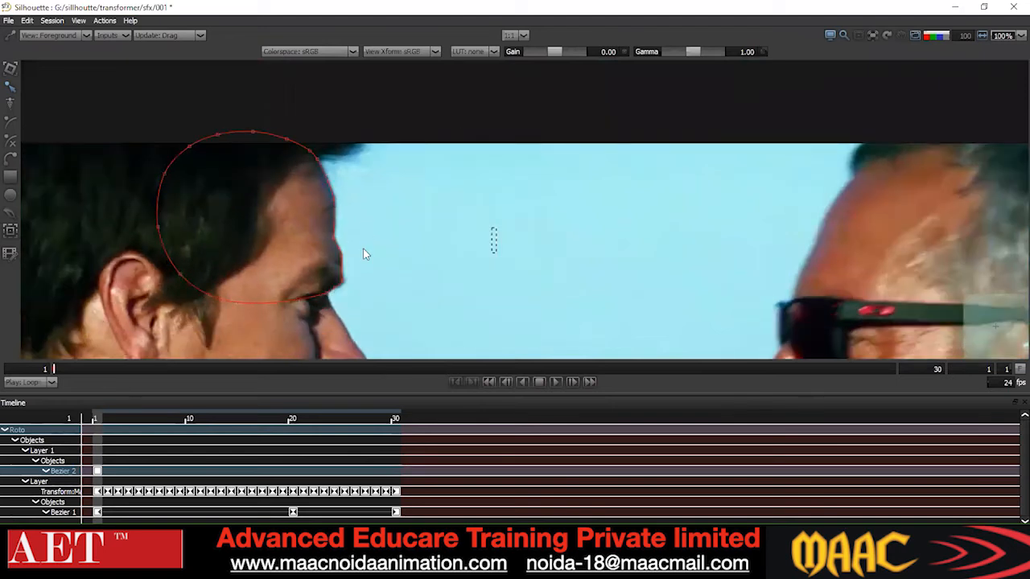
- Refine the forehead shape's points around the brow and select the whole outline to smooth it again
{"action": "scroll", "coordinate": [363, 254], "scroll_direction": "up", "scroll_amount": 2}
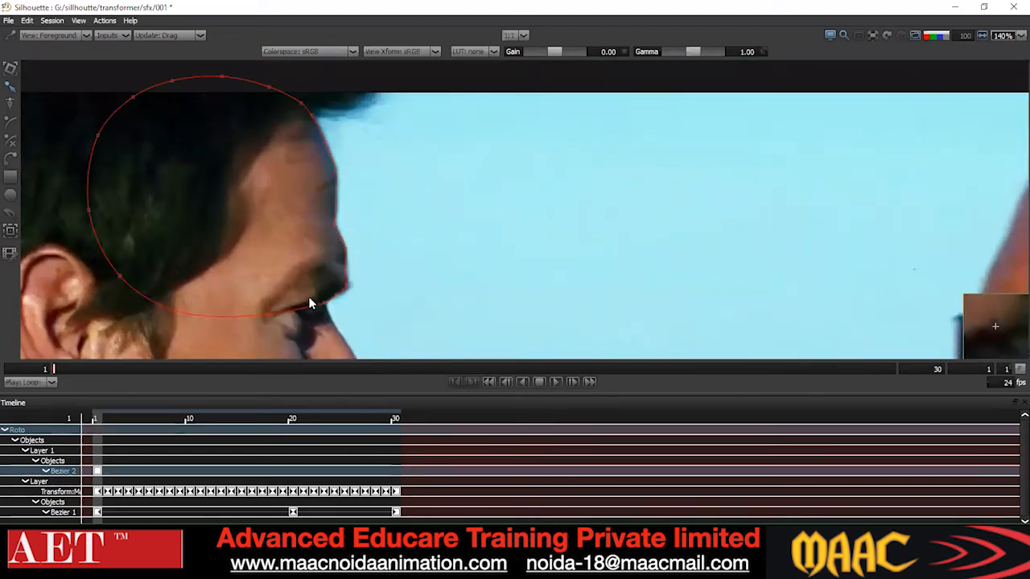
{"action": "left_click_drag", "start_coordinate": [374, 272], "coordinate": [333, 282]}
{"action": "scroll", "coordinate": [354, 251], "scroll_direction": "down", "scroll_amount": 1}
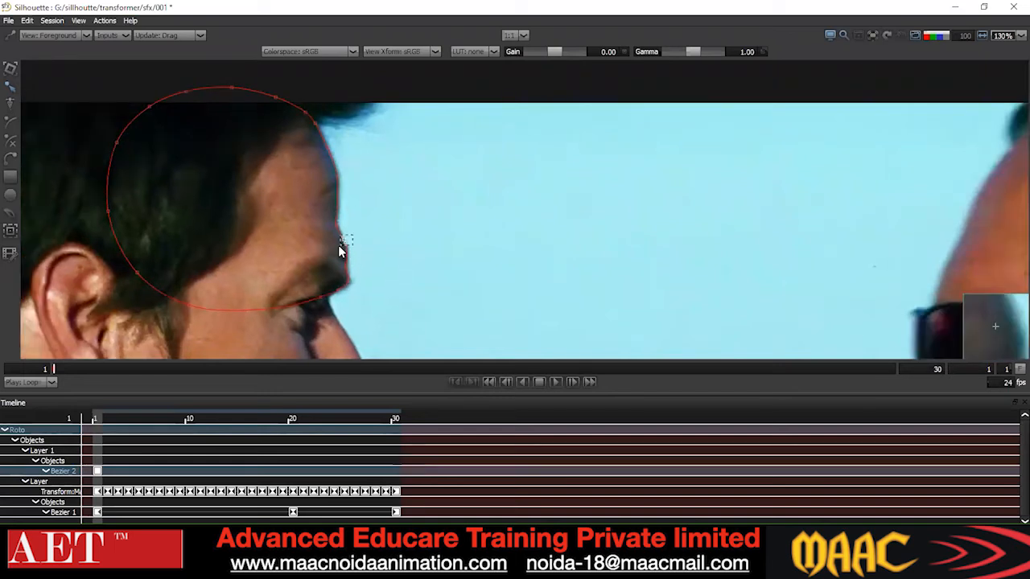
{"action": "scroll", "coordinate": [486, 233], "scroll_direction": "down", "scroll_amount": 3}
{"action": "key", "text": "ctrl+a"}
{"action": "right_click", "coordinate": [547, 125]}
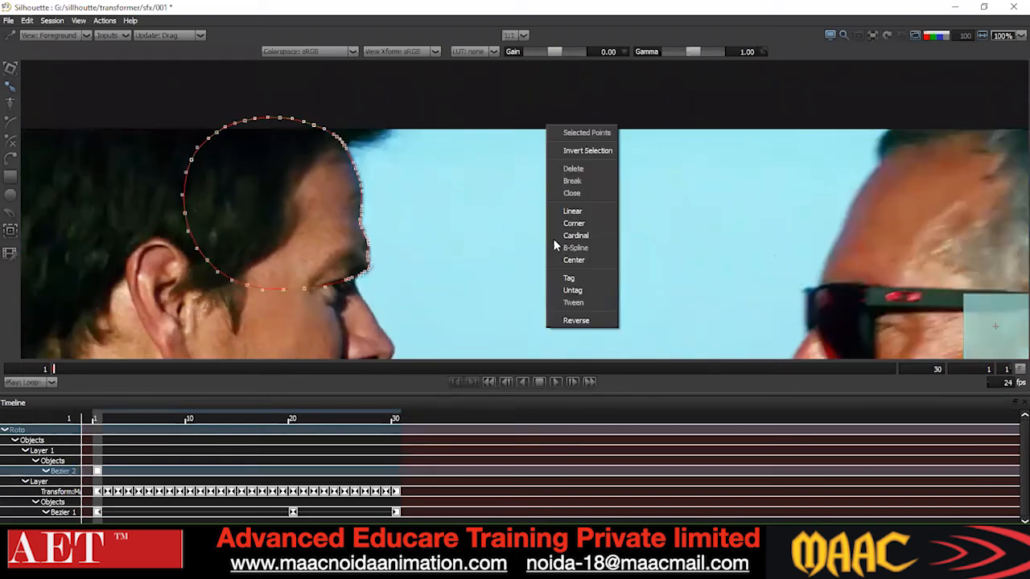
{"action": "left_click", "coordinate": [500, 224]}
{"action": "scroll", "coordinate": [497, 224], "scroll_direction": "down", "scroll_amount": 2}
{"action": "scroll", "coordinate": [482, 221], "scroll_direction": "up", "scroll_amount": 1}
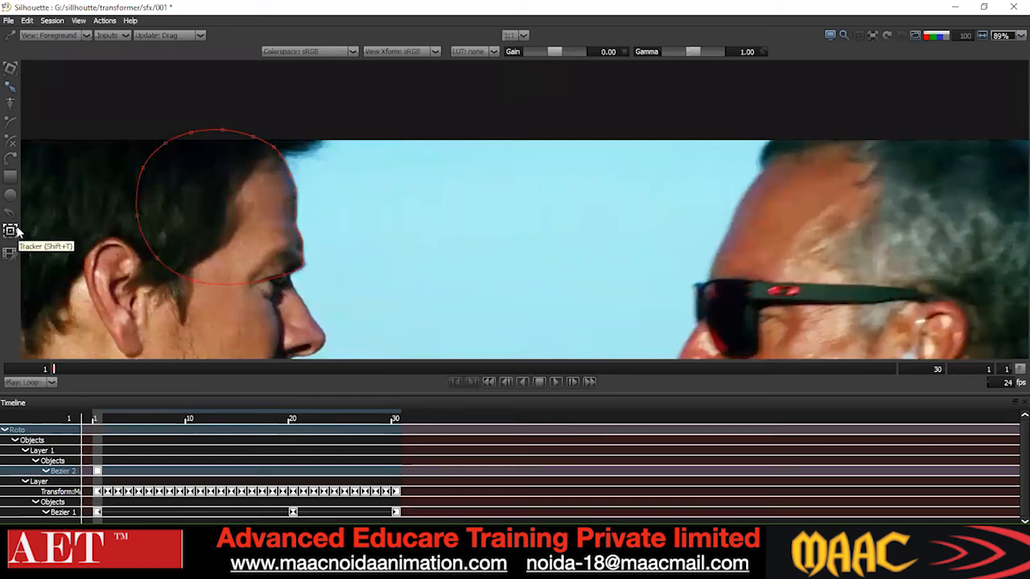
- Open the tracker with the object list and select the forehead's Layer 1
{"action": "left_click", "coordinate": [16, 230]}
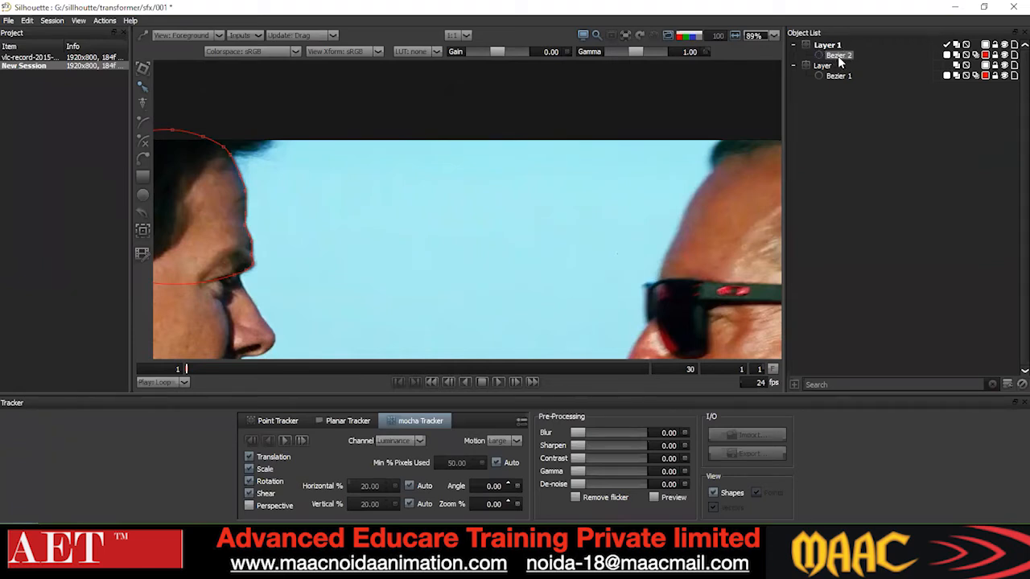
{"action": "left_click", "coordinate": [947, 66]}
{"action": "left_click", "coordinate": [829, 46]}
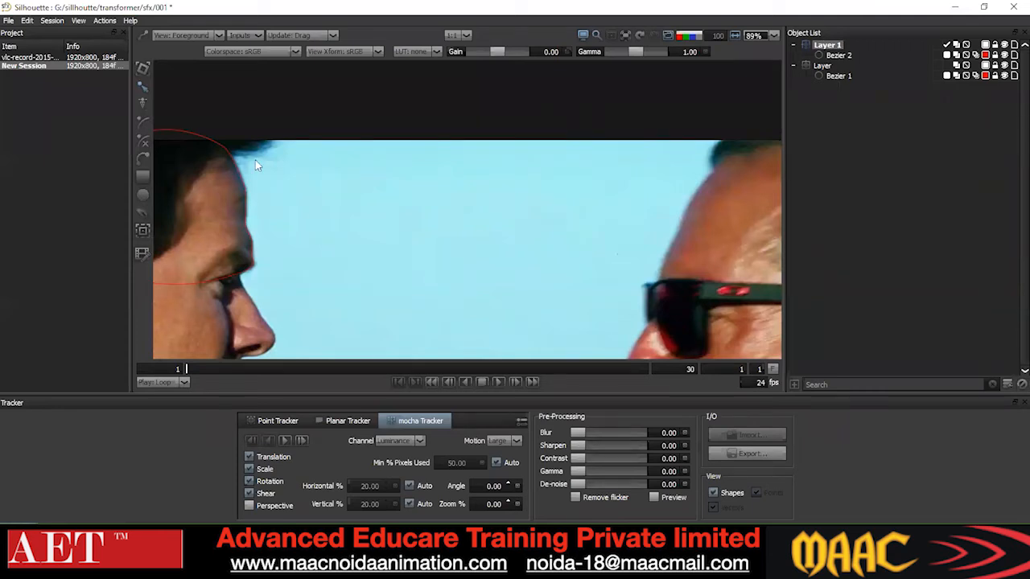
- Select the neck shape's layer, collapse it and lock it while keeping it visible
{"action": "scroll", "coordinate": [403, 205], "scroll_direction": "down", "scroll_amount": 3}
{"action": "left_click_drag", "start_coordinate": [244, 343], "coordinate": [414, 233]}
{"action": "left_click", "coordinate": [838, 76]}
{"action": "left_click", "coordinate": [816, 66]}
{"action": "left_click", "coordinate": [794, 66]}
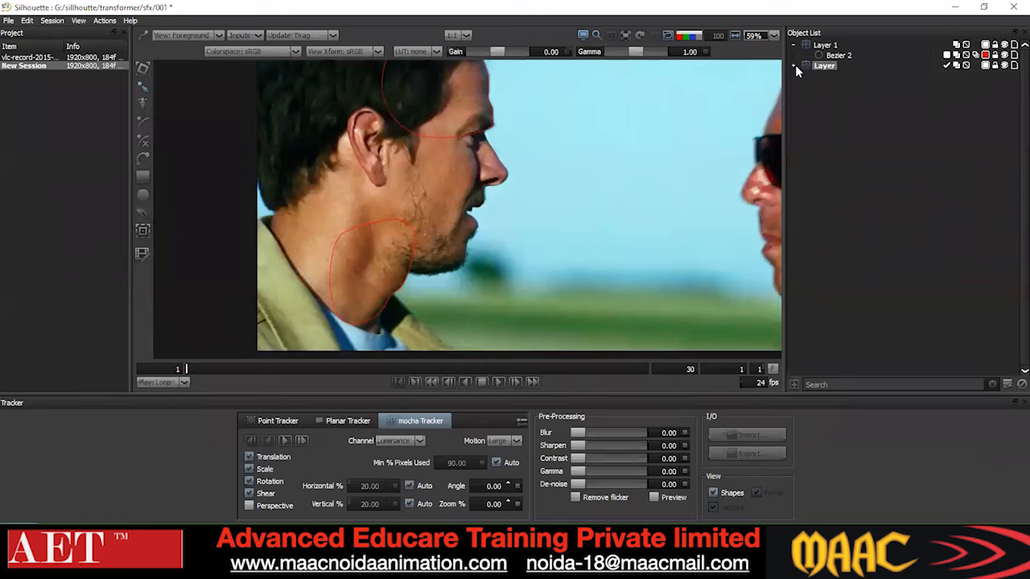
{"action": "left_click", "coordinate": [996, 67]}
{"action": "left_click", "coordinate": [996, 67]}
{"action": "left_click", "coordinate": [1005, 65]}
{"action": "left_click", "coordinate": [1005, 66]}
{"action": "left_click", "coordinate": [996, 67]}
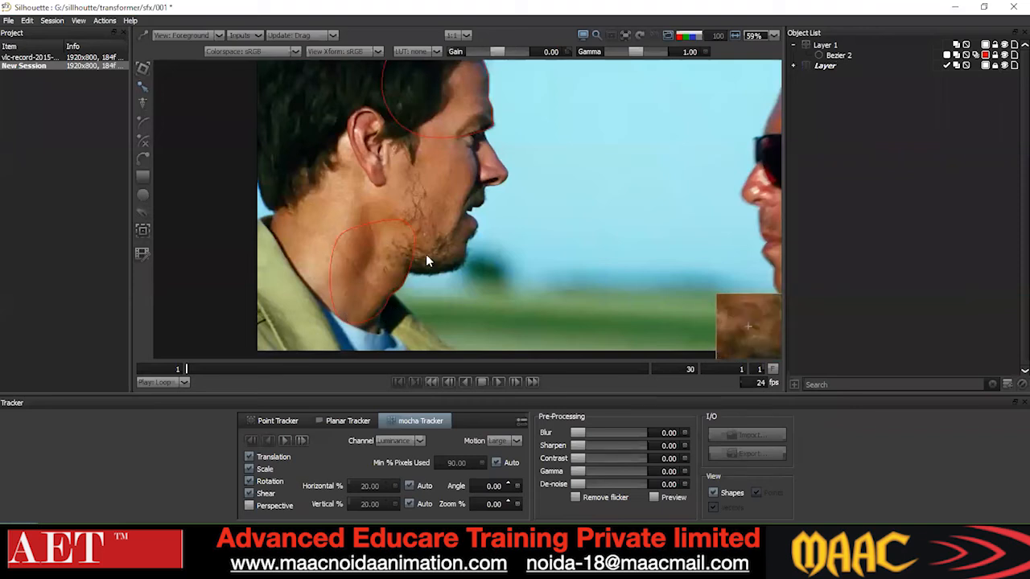
- Make Layer 1 active, select the forehead shape in the viewer, and activate the Tracker
{"action": "left_click", "coordinate": [830, 47]}
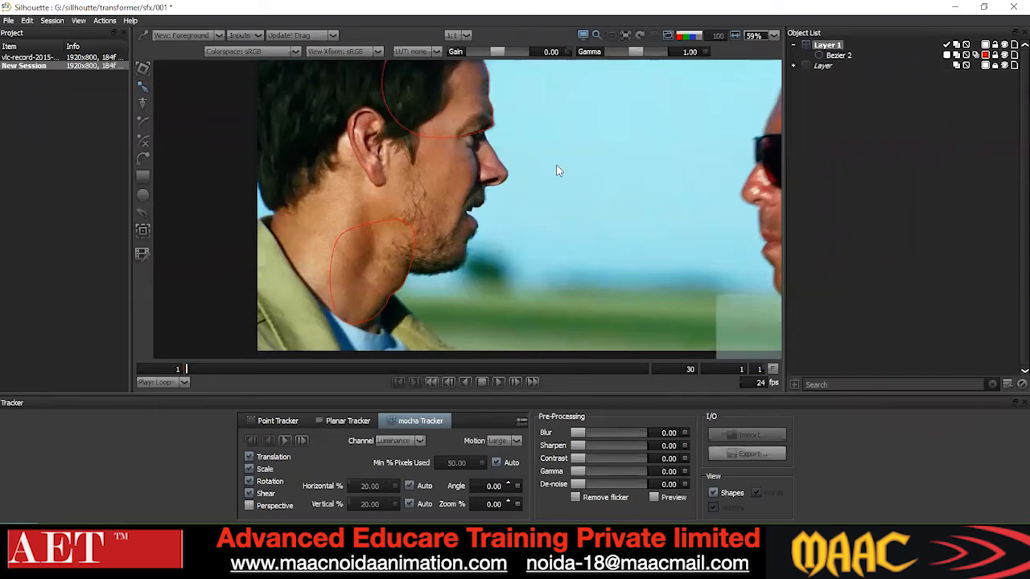
{"action": "left_click_drag", "start_coordinate": [488, 118], "coordinate": [387, 255]}
{"action": "left_click", "coordinate": [390, 260]}
{"action": "scroll", "coordinate": [442, 247], "scroll_direction": "up", "scroll_amount": 1}
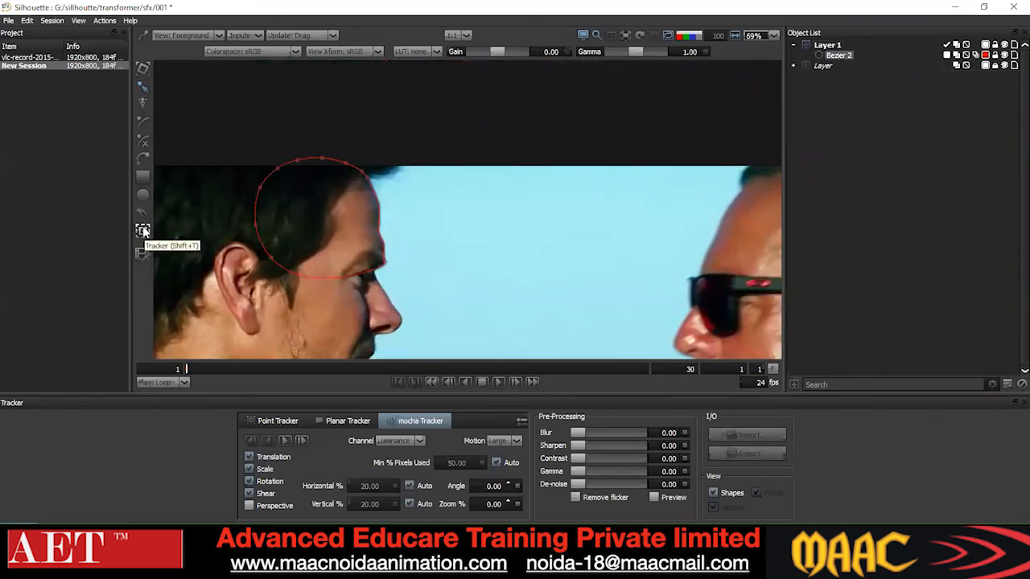
{"action": "left_click", "coordinate": [143, 231]}
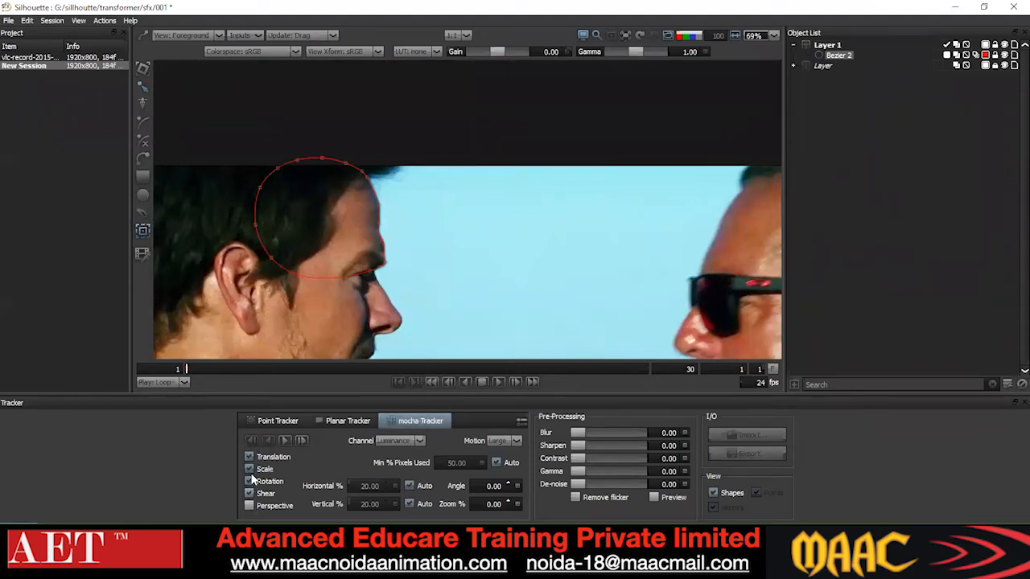
{"action": "left_click", "coordinate": [284, 441]}
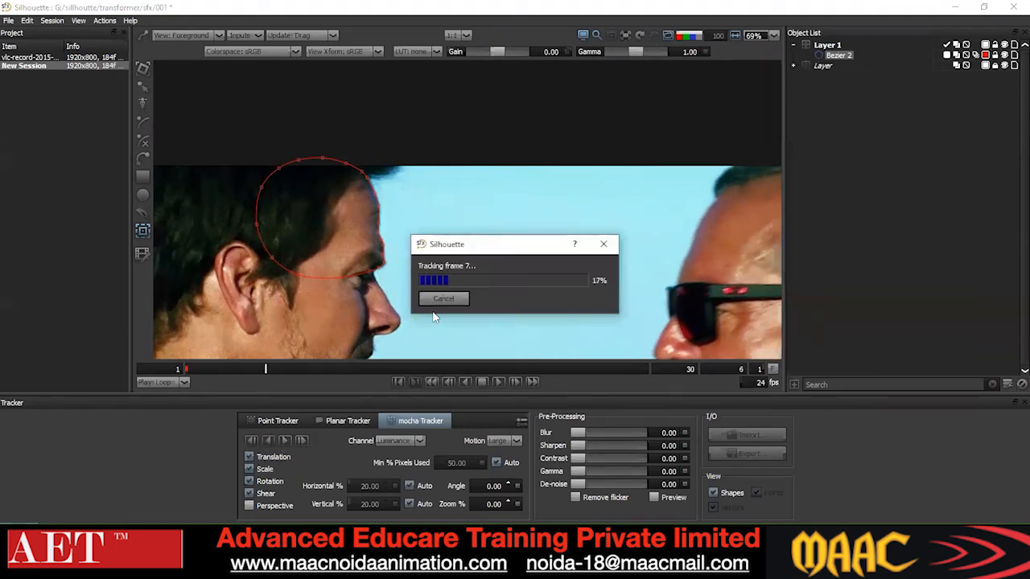
{"action": "left_click", "coordinate": [443, 298]}
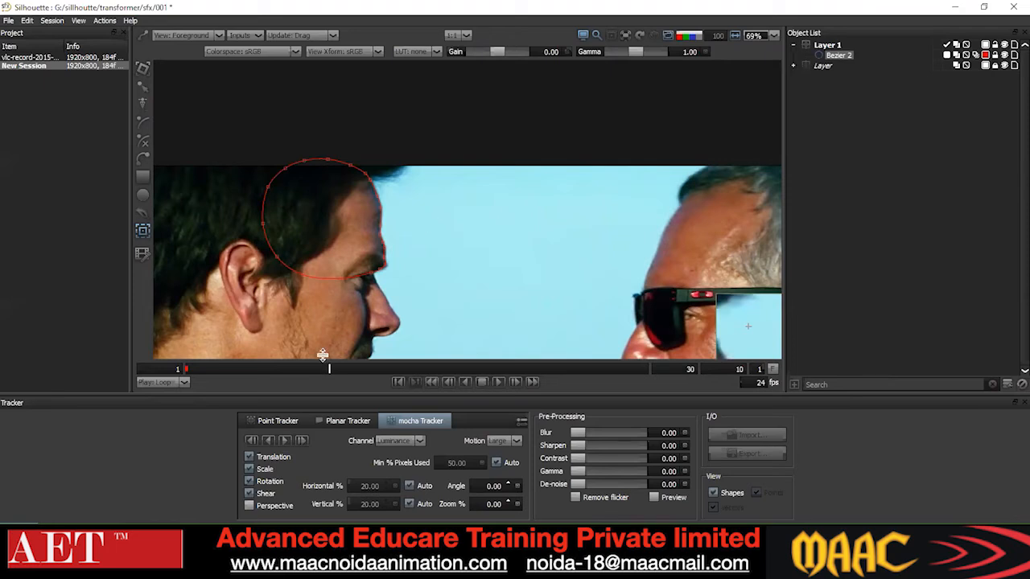
{"action": "left_click_drag", "start_coordinate": [329, 369], "coordinate": [488, 369]}
{"action": "left_click_drag", "start_coordinate": [595, 359], "coordinate": [115, 412]}
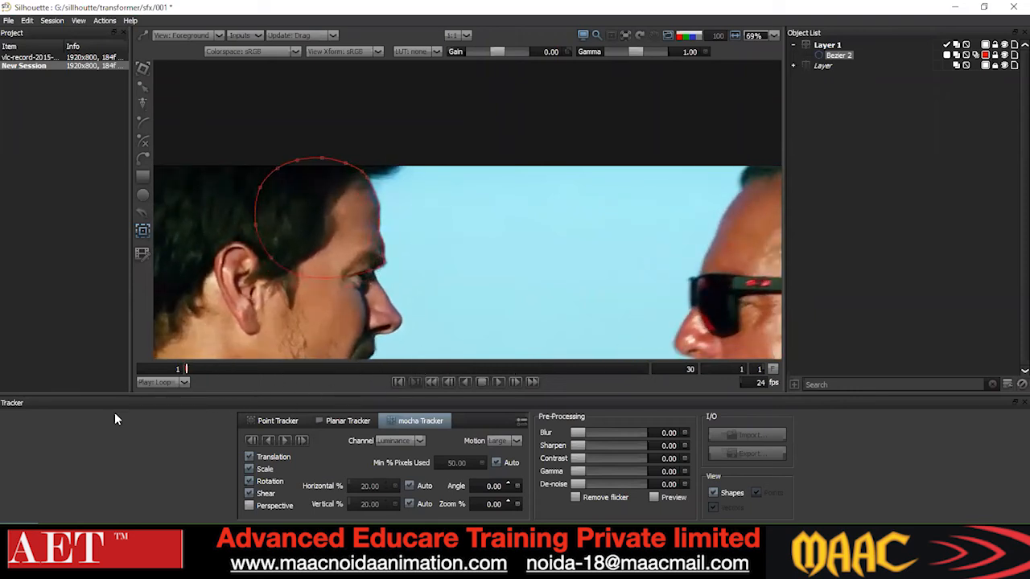
- Track the forehead shape forward from frame 1 to 30 with mocha Tracker, and show both layers' keyframes in the timeline
{"action": "left_click", "coordinate": [285, 441]}
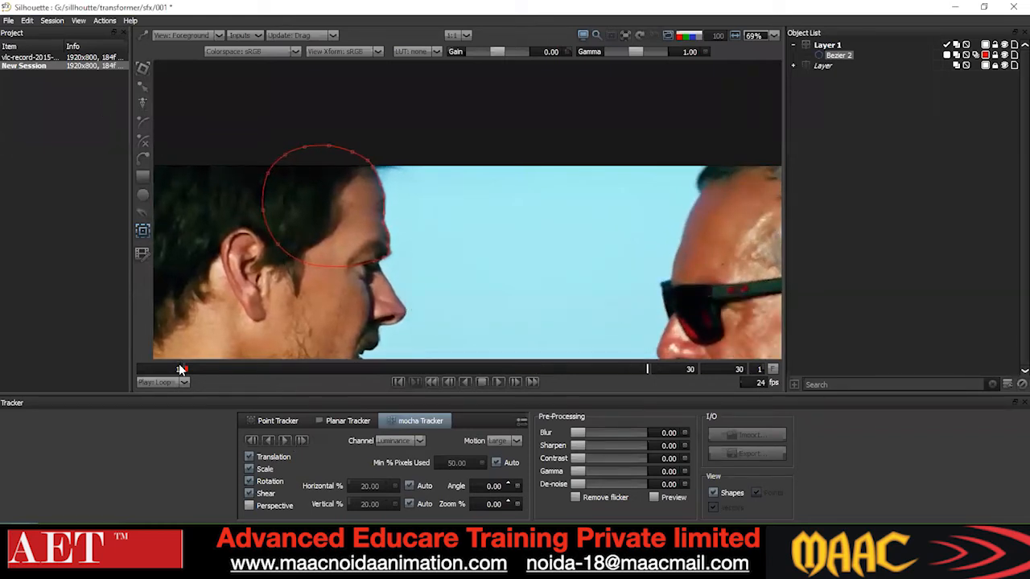
{"action": "key", "text": "F3"}
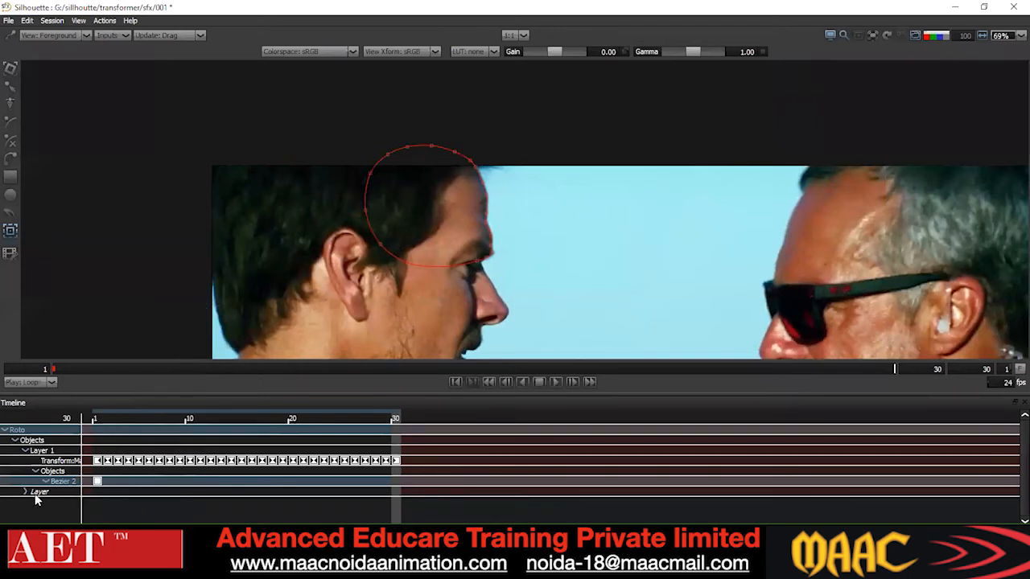
{"action": "key", "text": "F1"}
{"action": "key", "text": "F2"}
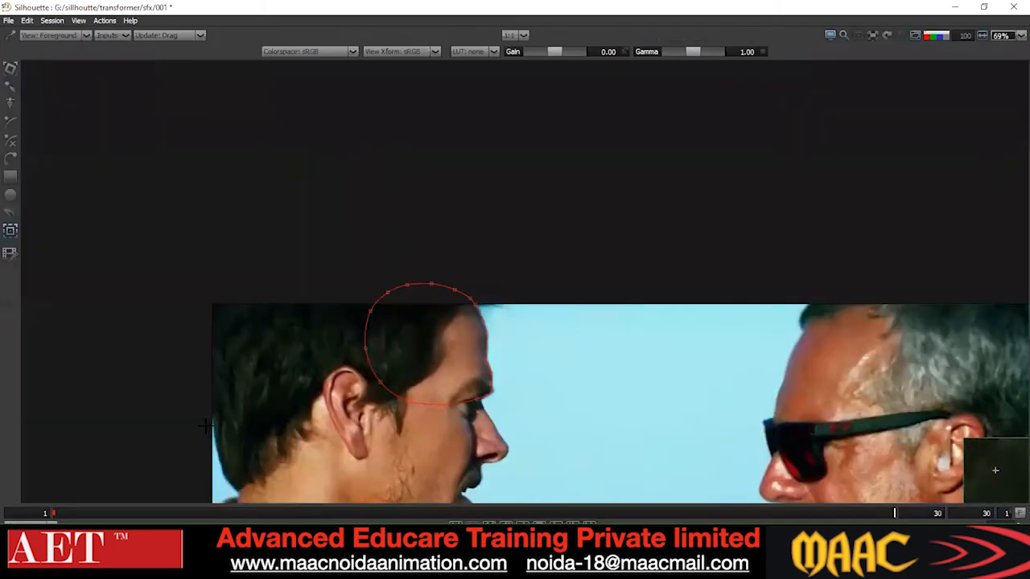
{"action": "key", "text": "F1"}
{"action": "key", "text": "F3"}
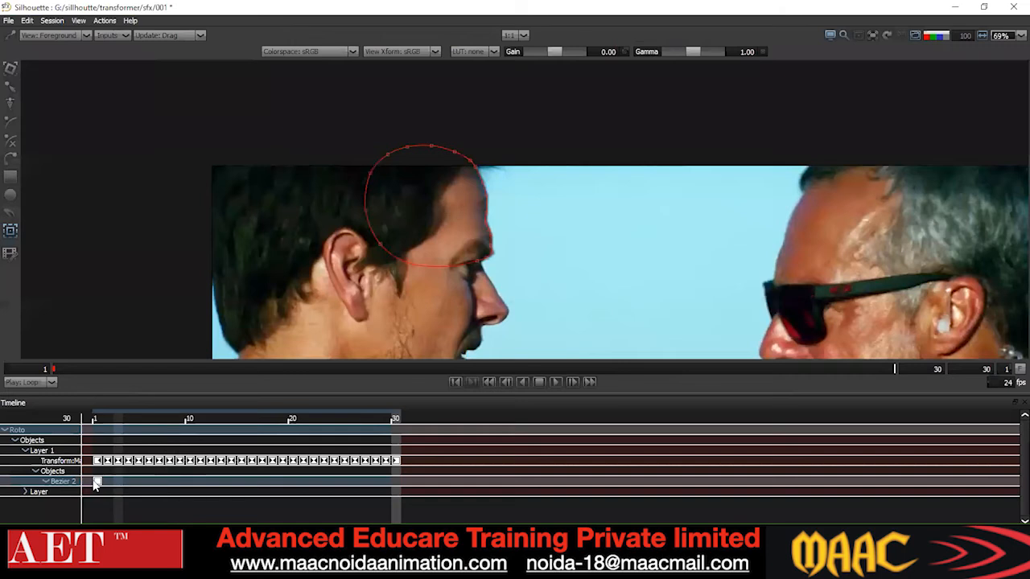
{"action": "left_click", "coordinate": [25, 492]}
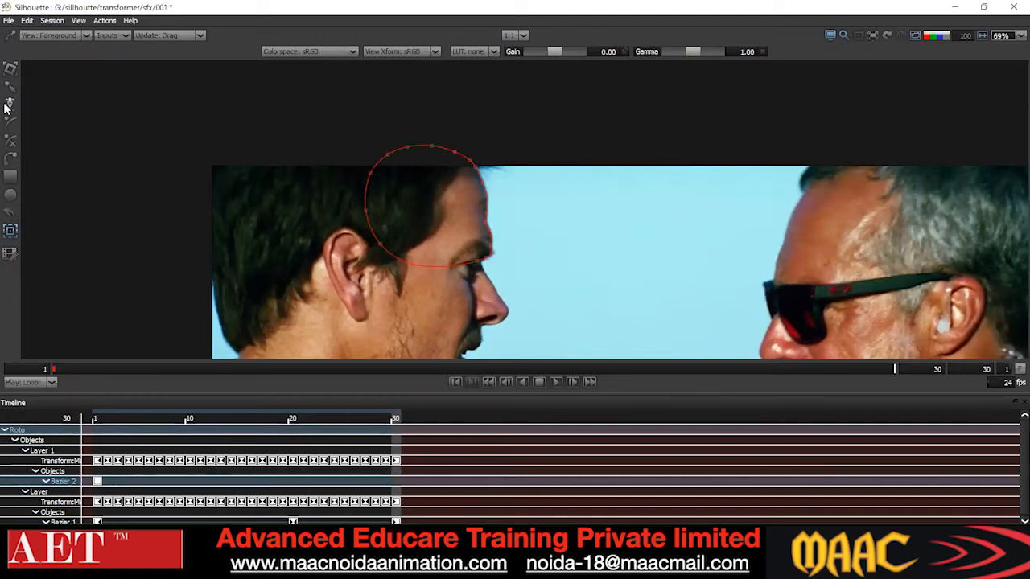
- At frame 30, adjust the forehead shape's points to follow the brow and forehead edge
{"action": "scroll", "coordinate": [504, 255], "scroll_direction": "up", "scroll_amount": 5}
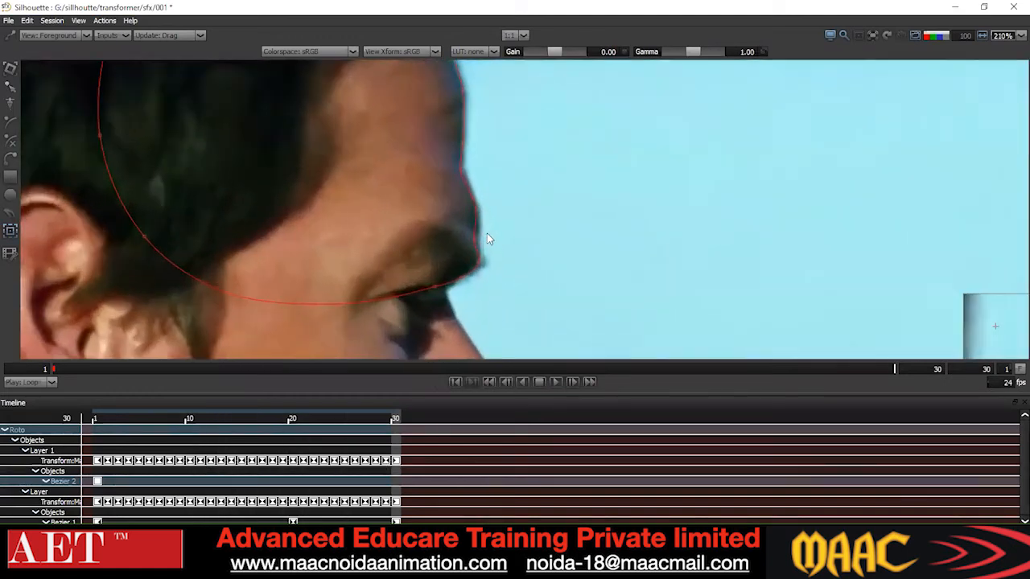
{"action": "scroll", "coordinate": [487, 239], "scroll_direction": "down", "scroll_amount": 1}
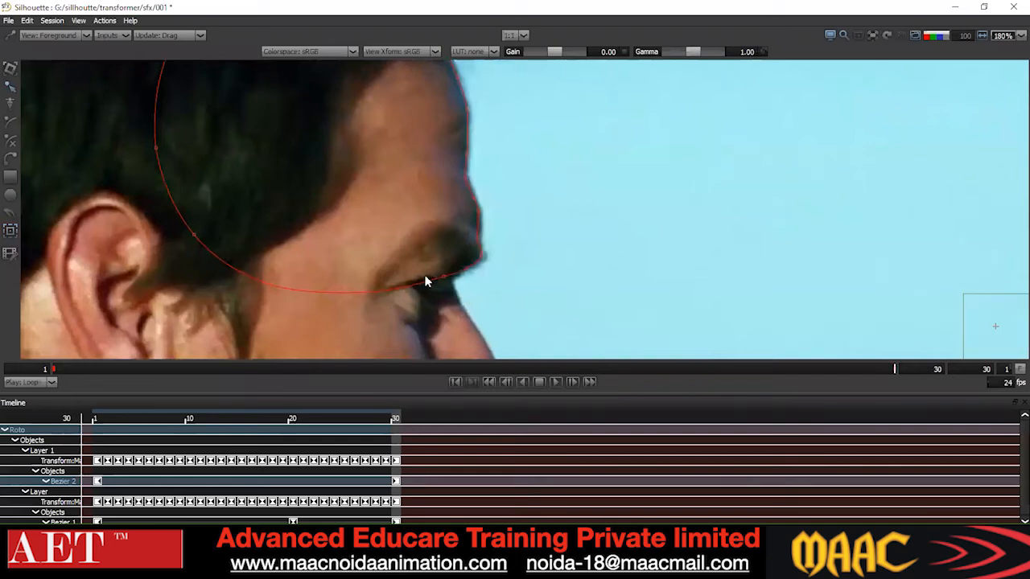
{"action": "scroll", "coordinate": [520, 247], "scroll_direction": "down", "scroll_amount": 1}
{"action": "left_click_drag", "start_coordinate": [518, 213], "coordinate": [477, 311]}
{"action": "left_click_drag", "start_coordinate": [530, 276], "coordinate": [471, 310]}
{"action": "left_click", "coordinate": [519, 286]}
{"action": "left_click_drag", "start_coordinate": [527, 282], "coordinate": [483, 297]}
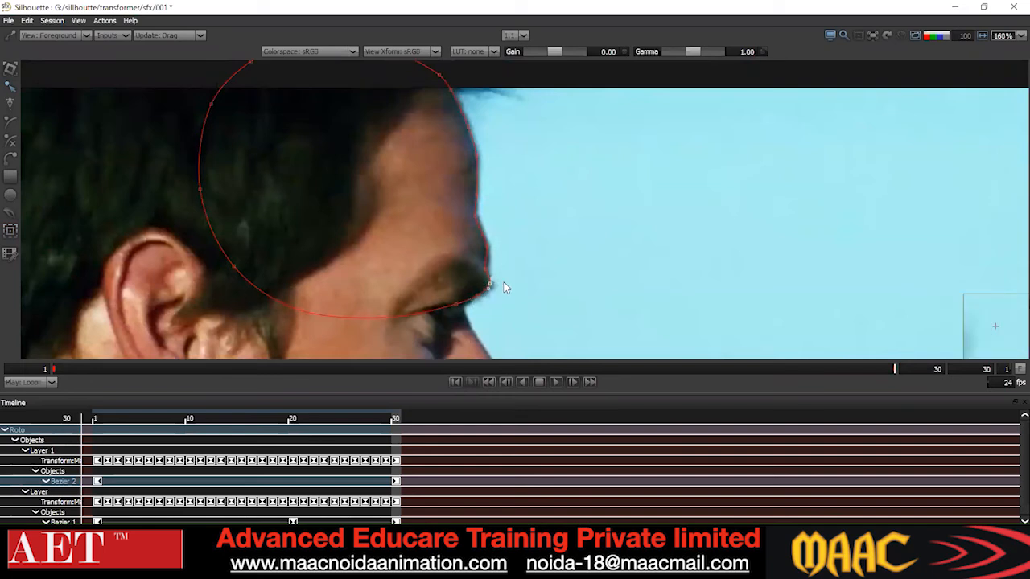
{"action": "left_click", "coordinate": [520, 286]}
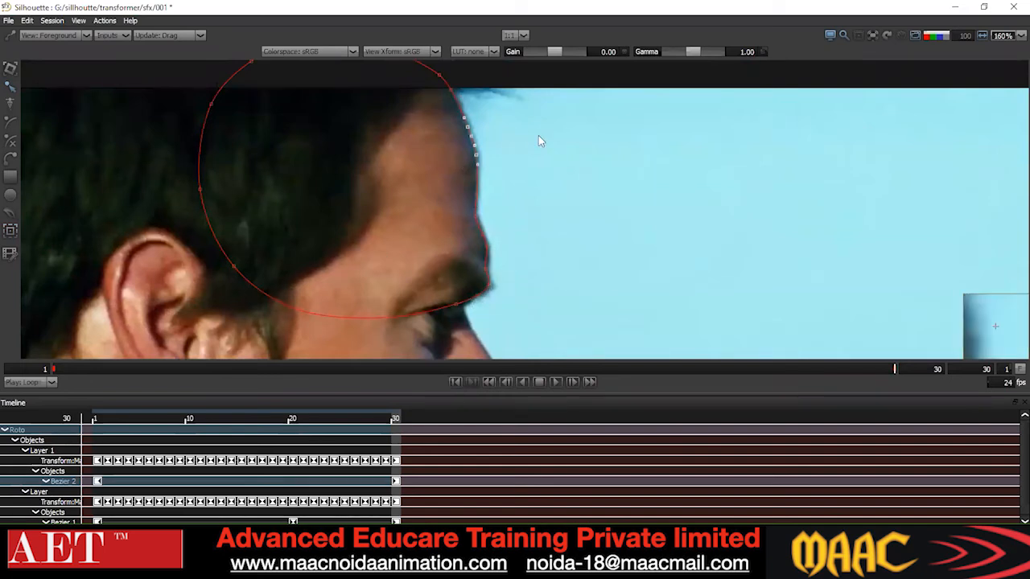
- Select the forehead shape's points at frame 30 and set them to Cardinal
{"action": "scroll", "coordinate": [473, 158], "scroll_direction": "down", "scroll_amount": 1}
{"action": "left_click", "coordinate": [429, 159]}
{"action": "scroll", "coordinate": [523, 203], "scroll_direction": "down", "scroll_amount": 4}
{"action": "left_click_drag", "start_coordinate": [611, 138], "coordinate": [247, 359]}
{"action": "right_click", "coordinate": [594, 182]}
{"action": "left_click", "coordinate": [643, 295]}
{"action": "left_click", "coordinate": [643, 296]}
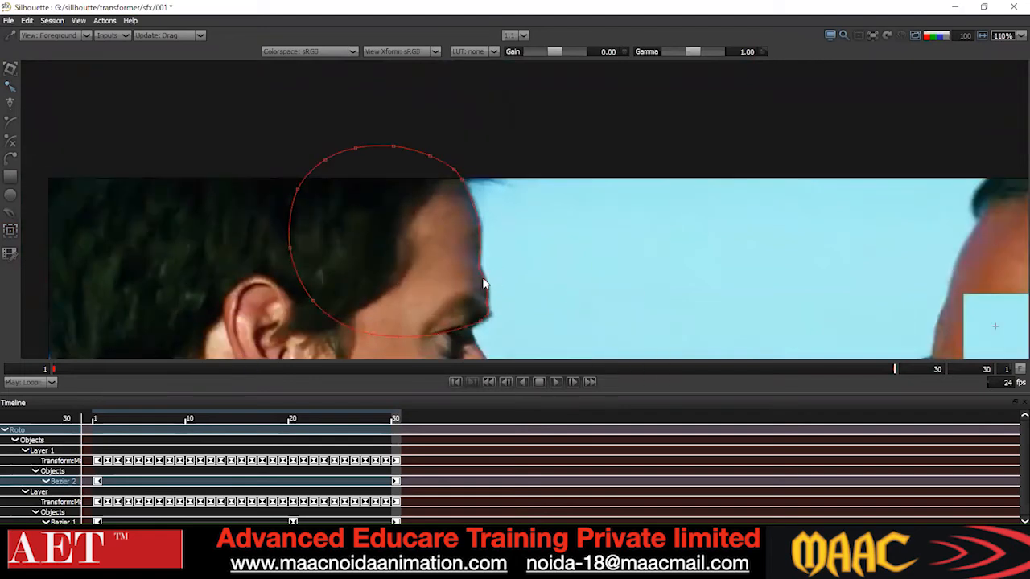
- Zoom out and step back through the frames to check the forehead shape against the head
{"action": "left_click_drag", "start_coordinate": [604, 294], "coordinate": [479, 235]}
{"action": "scroll", "coordinate": [577, 258], "scroll_direction": "down", "scroll_amount": 5}
{"action": "scroll", "coordinate": [515, 245], "scroll_direction": "up", "scroll_amount": 1}
{"action": "key", "text": "z"}
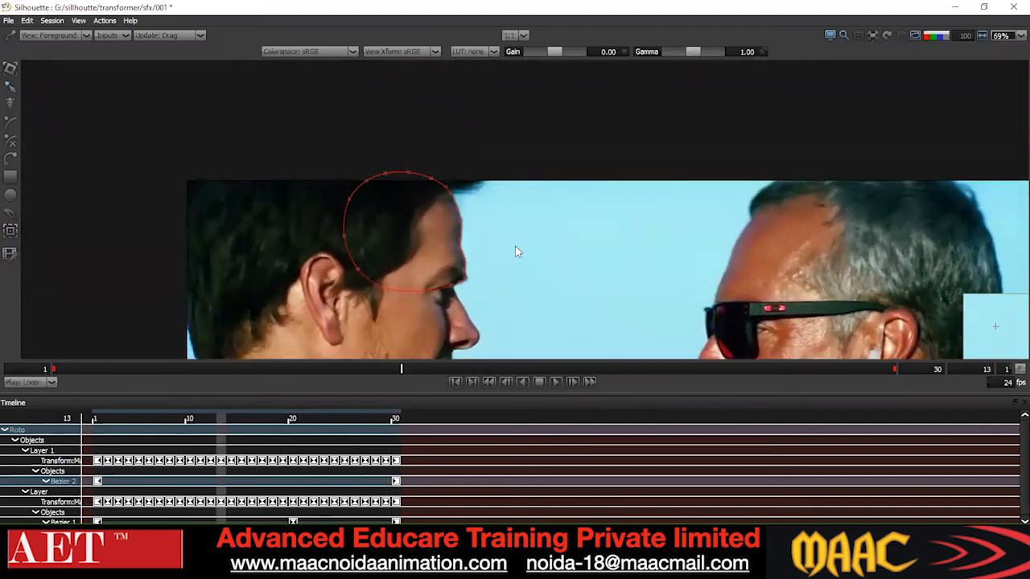
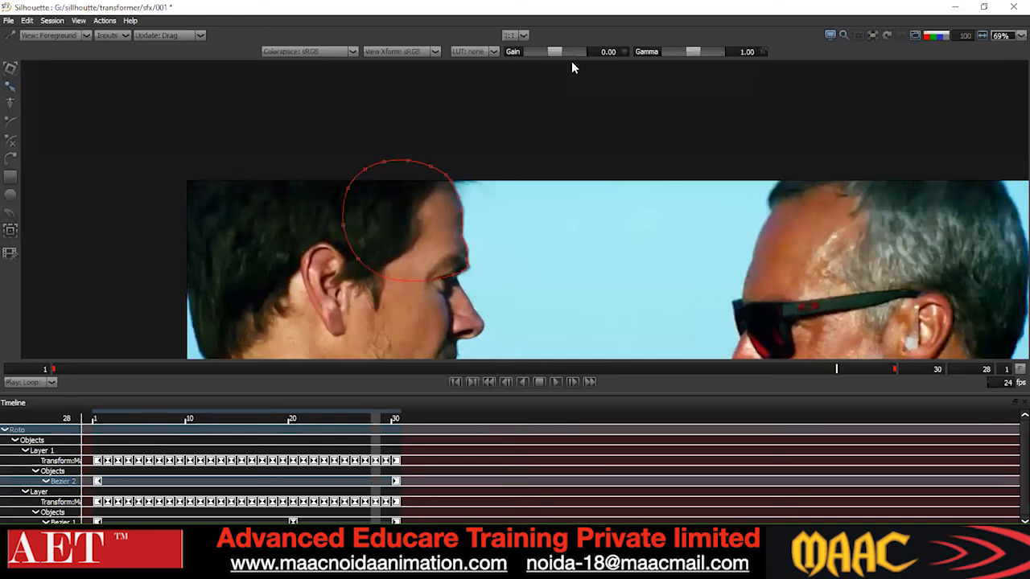
- Set the end of the frame range to 100 and go to frame 30
{"action": "double_click", "coordinate": [936, 370]}
{"action": "type", "text": "100"}
{"action": "key", "text": "Return"}
{"action": "mouse_move", "coordinate": [310, 369]}
{"action": "left_mouse_down"}
{"action": "mouse_move", "coordinate": [528, 369]}
{"action": "mouse_move", "coordinate": [702, 398]}
{"action": "mouse_move", "coordinate": [538, 392]}
{"action": "mouse_move", "coordinate": [662, 398]}
{"action": "mouse_move", "coordinate": [430, 407]}
{"action": "mouse_move", "coordinate": [639, 395]}
{"action": "mouse_move", "coordinate": [543, 390]}
{"action": "mouse_move", "coordinate": [616, 385]}
{"action": "mouse_move", "coordinate": [576, 382]}
{"action": "mouse_move", "coordinate": [614, 384]}
{"action": "mouse_move", "coordinate": [559, 388]}
{"action": "mouse_move", "coordinate": [681, 386]}
{"action": "mouse_move", "coordinate": [457, 383]}
{"action": "mouse_move", "coordinate": [725, 383]}
{"action": "mouse_move", "coordinate": [301, 375]}
{"action": "left_mouse_up"}
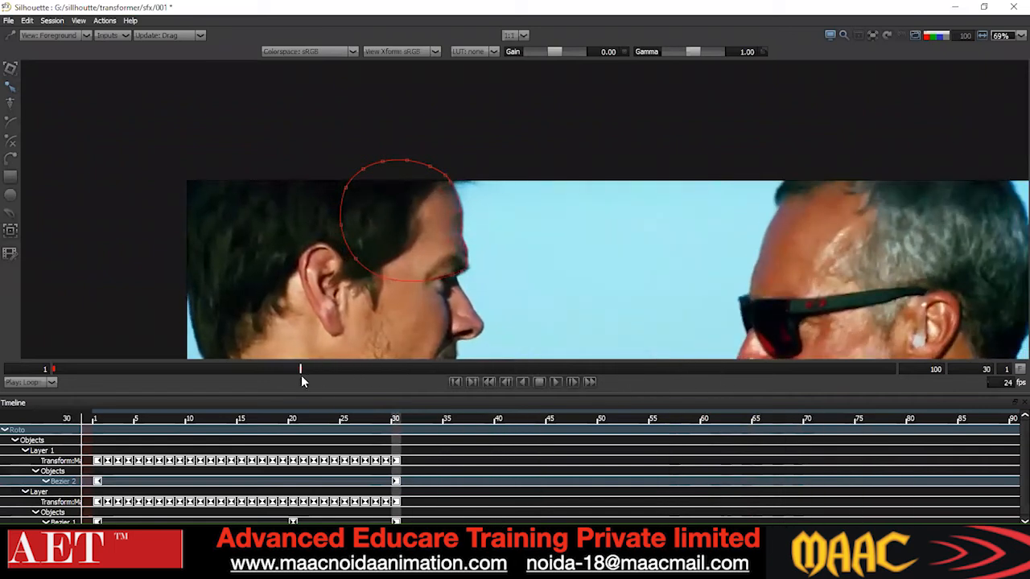
- Set the end of the frame range to 30 and restore it to 100
{"action": "double_click", "coordinate": [936, 369]}
{"action": "type", "text": "30"}
{"action": "key", "text": "Return"}
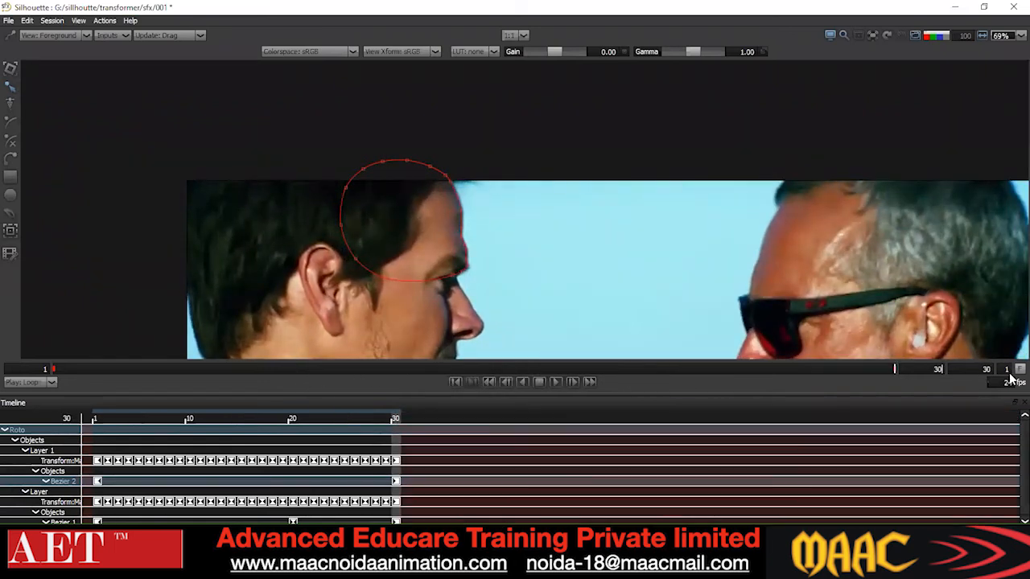
{"action": "left_click", "coordinate": [938, 370]}
{"action": "key", "text": "BackSpace"}
{"action": "key", "text": "BackSpace"}
{"action": "type", "text": "100"}
{"action": "key", "text": "Return"}
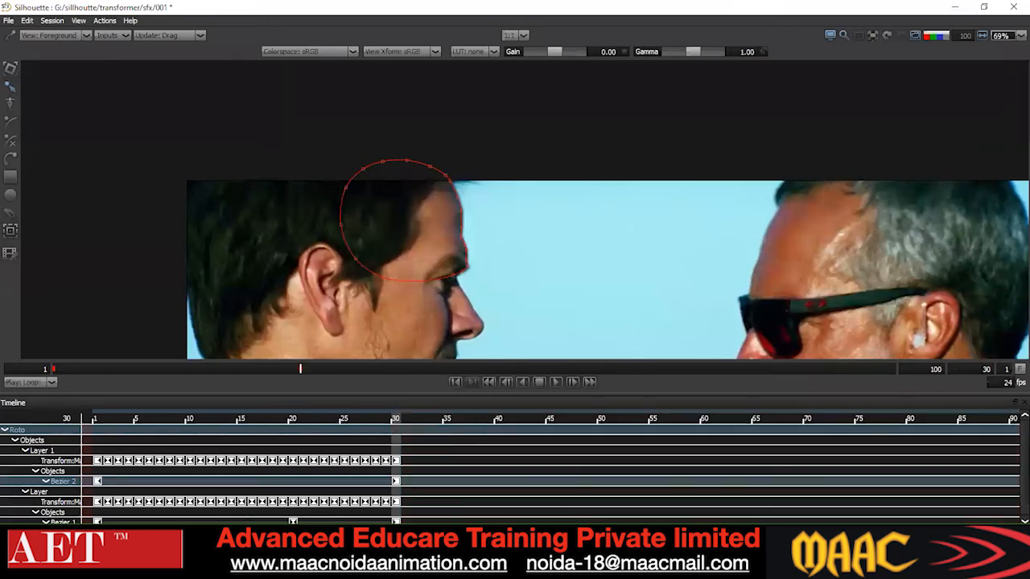
- Go to frame 63 and compare it with frame 64 to examine the jump in the shot
{"action": "left_click_drag", "start_coordinate": [331, 368], "coordinate": [578, 388]}
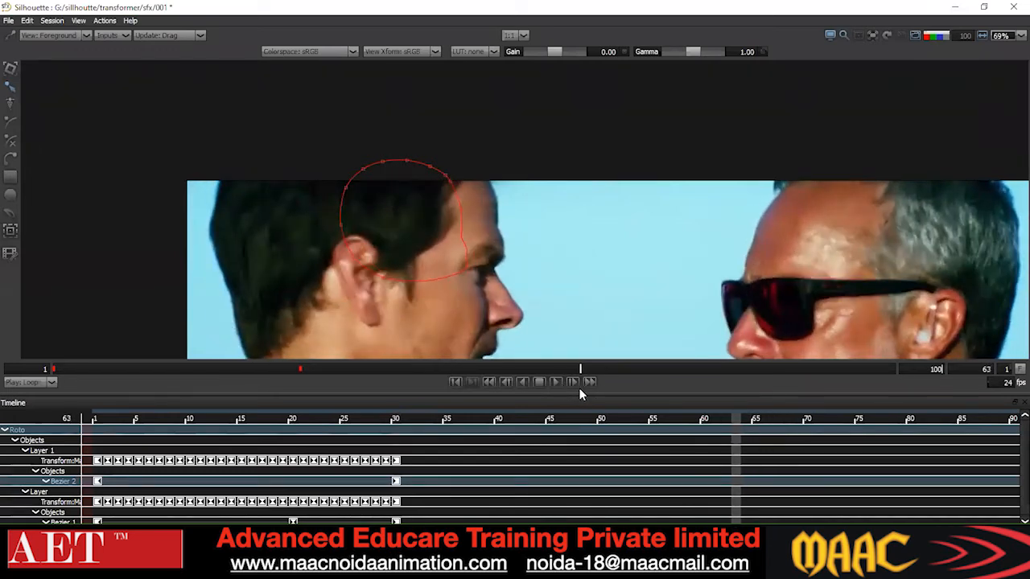
{"action": "key", "text": "z"}
{"action": "key", "text": "x"}
{"action": "key", "text": "x"}
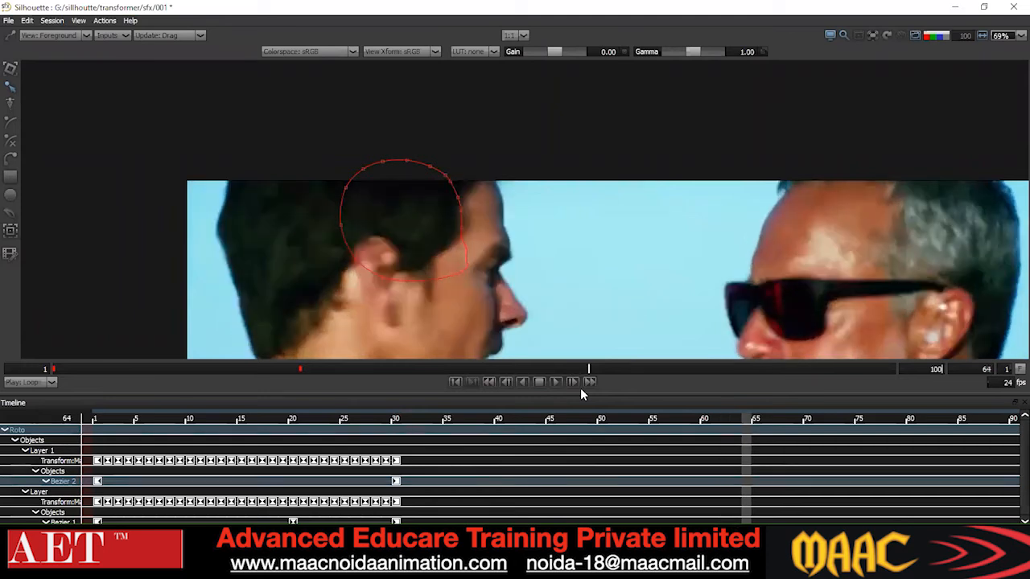
{"action": "key", "text": "z"}
{"action": "key", "text": "x"}
{"action": "key", "text": "z"}
{"action": "key", "text": "x"}
{"action": "key", "text": "z"}
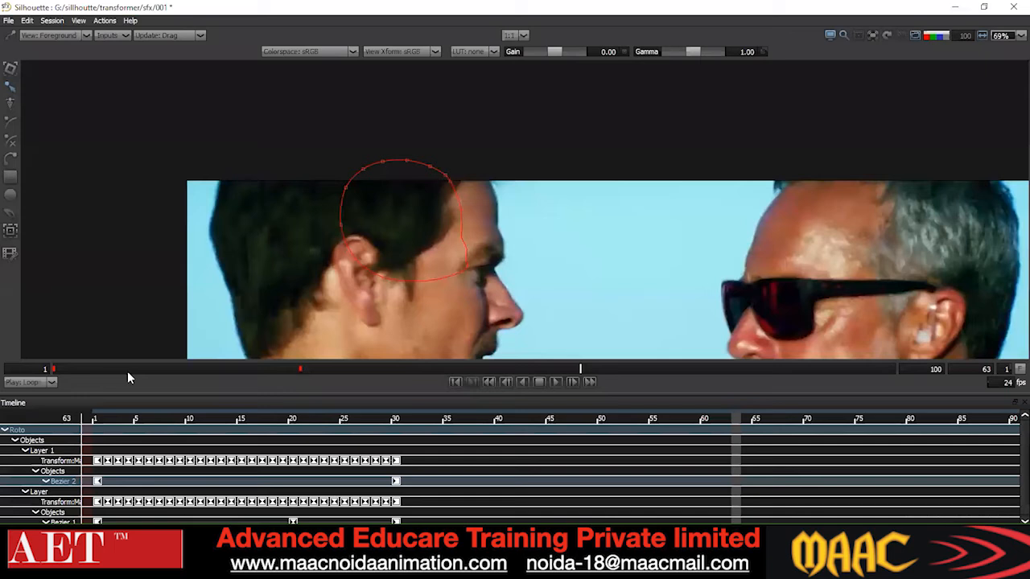
- Return to frame 30, set the end of the frame range to 30 and show the Foreground view
{"action": "left_click", "coordinate": [300, 368]}
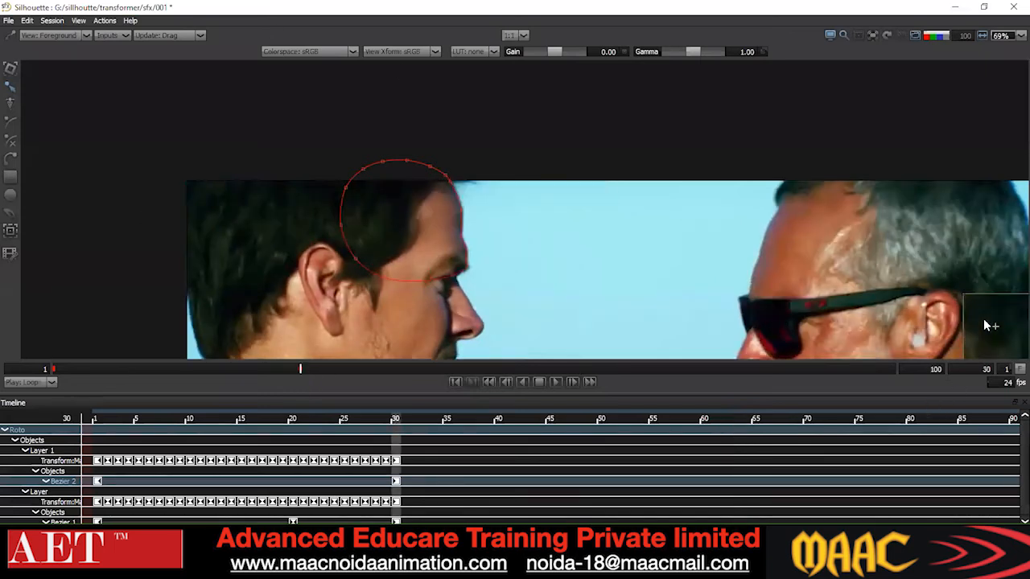
{"action": "key", "text": "2"}
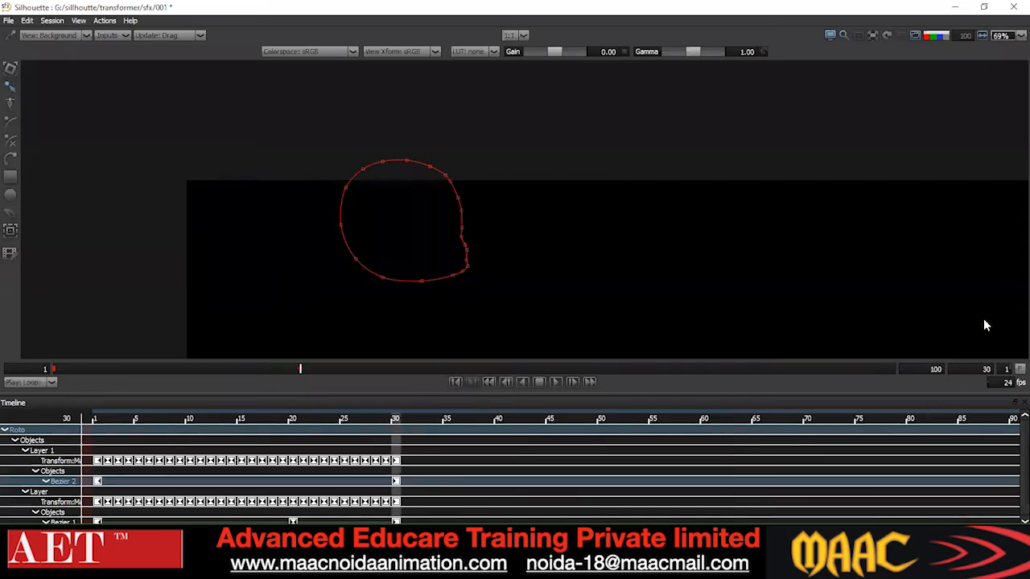
{"action": "left_click", "coordinate": [945, 368]}
{"action": "type", "text": "30"}
{"action": "key", "text": "Return"}
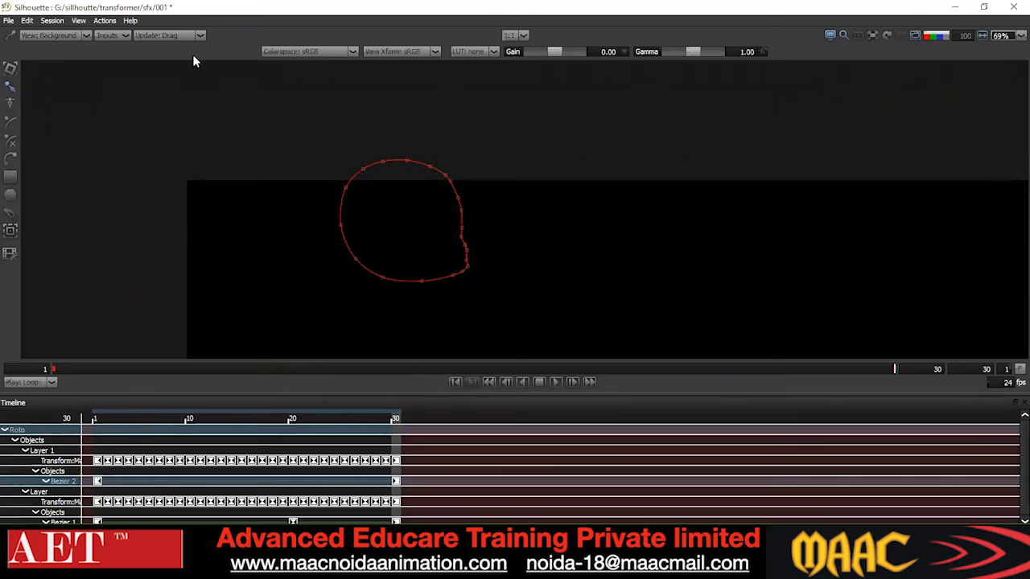
{"action": "left_click", "coordinate": [47, 36]}
{"action": "left_click", "coordinate": [48, 55]}
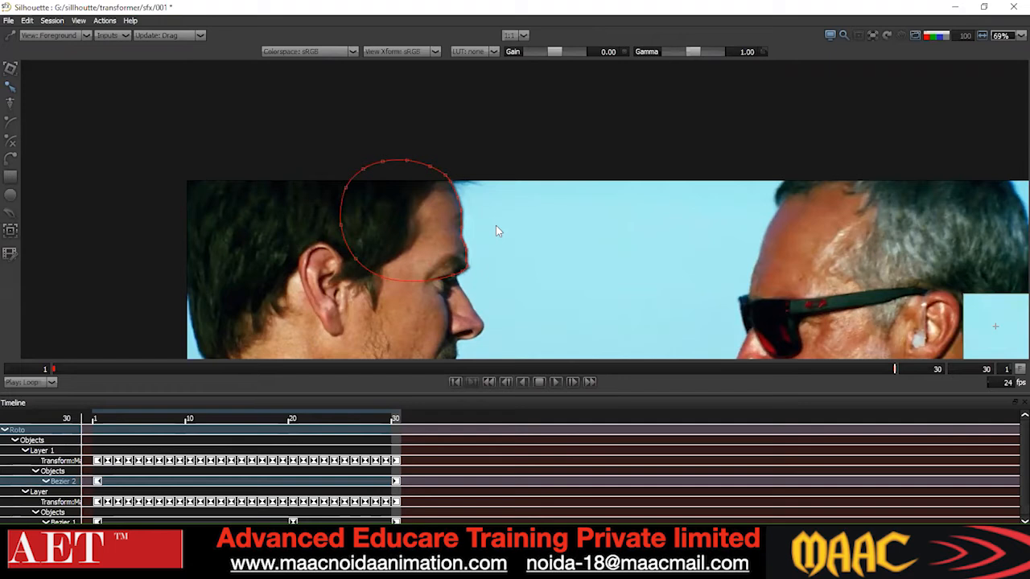
- Return to frame 1 and step forward through the frames to check the forehead shape against the head
{"action": "left_click_drag", "start_coordinate": [800, 368], "coordinate": [58, 420]}
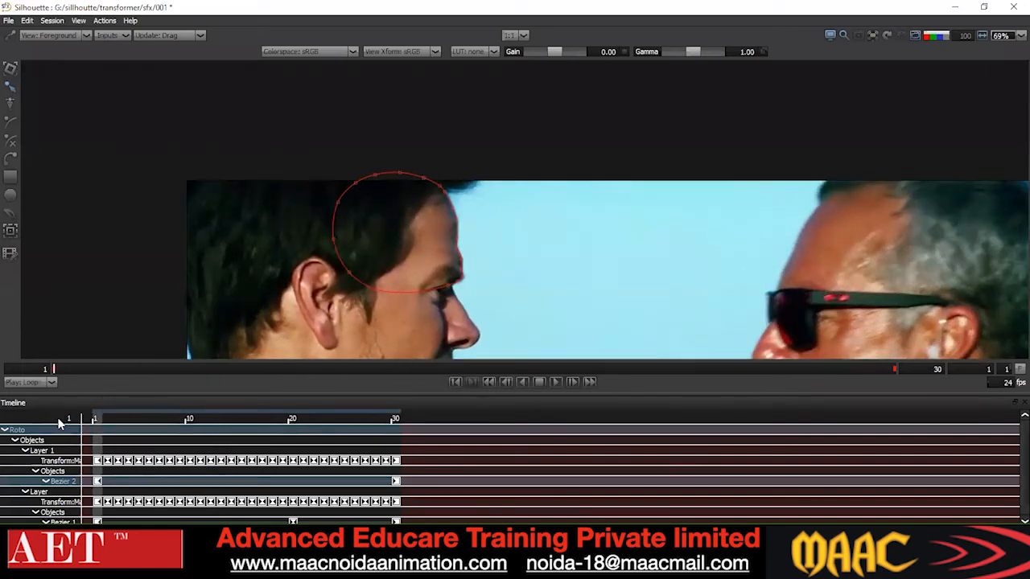
{"action": "mouse_move", "coordinate": [58, 420]}
{"action": "left_mouse_down"}
{"action": "mouse_move", "coordinate": [400, 435]}
{"action": "mouse_move", "coordinate": [506, 424]}
{"action": "mouse_move", "coordinate": [31, 459]}
{"action": "mouse_move", "coordinate": [317, 466]}
{"action": "mouse_move", "coordinate": [874, 448]}
{"action": "mouse_move", "coordinate": [89, 446]}
{"action": "mouse_move", "coordinate": [506, 428]}
{"action": "mouse_move", "coordinate": [147, 421]}
{"action": "mouse_move", "coordinate": [52, 437]}
{"action": "left_mouse_up"}
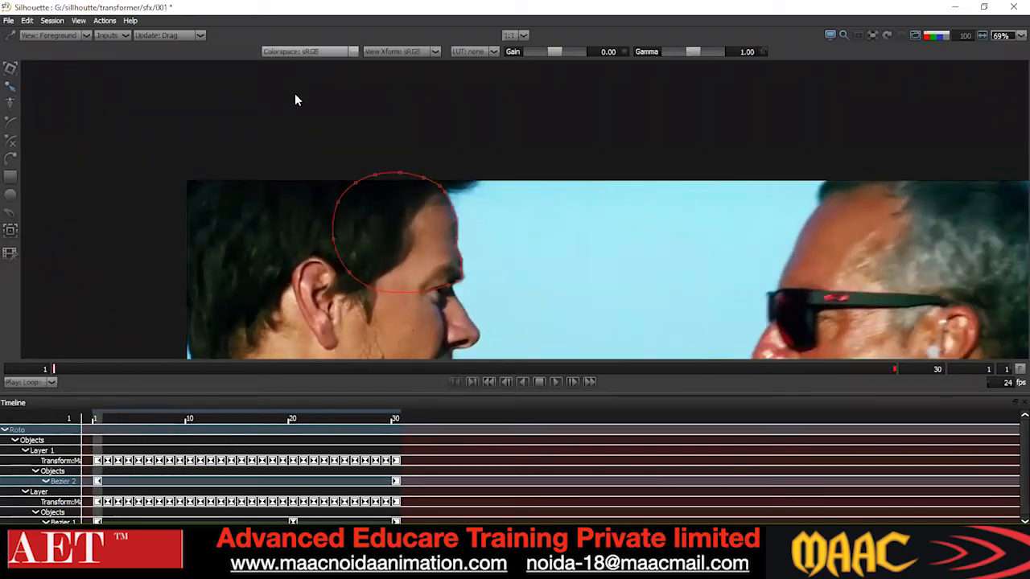
{"action": "scroll", "coordinate": [476, 210], "scroll_direction": "up", "scroll_amount": 3}
{"action": "left_click_drag", "start_coordinate": [453, 210], "coordinate": [449, 180]}
{"action": "scroll", "coordinate": [452, 198], "scroll_direction": "down", "scroll_amount": 2}
{"action": "key", "text": "x"}
{"action": "key", "text": "x"}
{"action": "key", "text": "x"}
{"action": "key", "text": "x"}
{"action": "key", "text": "x"}
{"action": "key", "text": "x"}
{"action": "key", "text": "x"}
{"action": "key", "text": "x"}
{"action": "key", "text": "x"}
{"action": "key", "text": "x"}
{"action": "key", "text": "x"}
{"action": "key", "text": "x"}
{"action": "key", "text": "x"}
{"action": "key", "text": "x"}
{"action": "key", "text": "x"}
{"action": "key", "text": "x"}
{"action": "key", "text": "x"}
{"action": "key", "text": "x"}
{"action": "key", "text": "x"}
{"action": "key", "text": "x"}
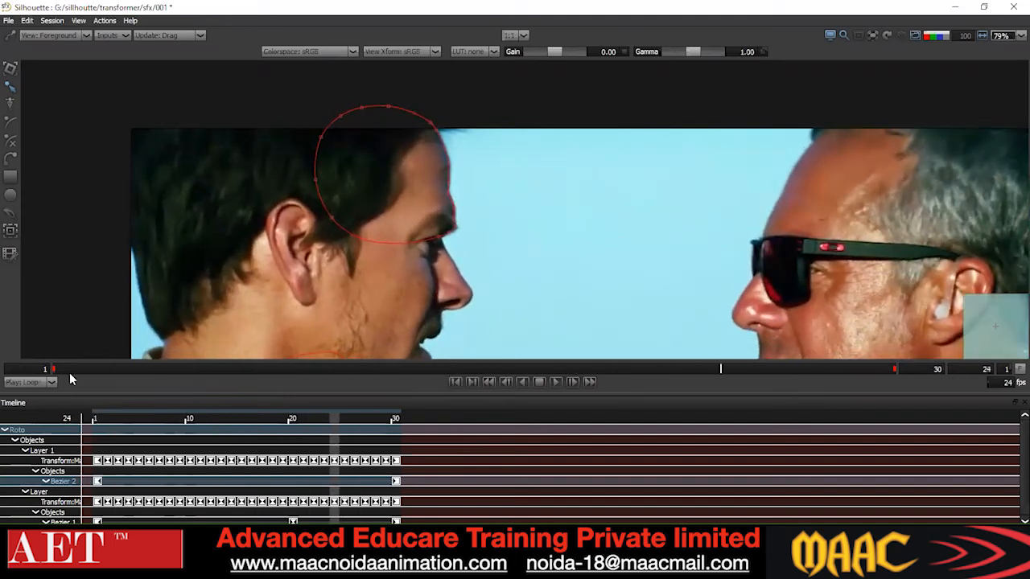
- Add a new layer above Layer 1 and go to frame 1 with the man's nose in view
{"action": "key", "text": "k"}
{"action": "left_click_drag", "start_coordinate": [459, 214], "coordinate": [457, 178]}
{"action": "scroll", "coordinate": [457, 179], "scroll_direction": "up", "scroll_amount": 2}
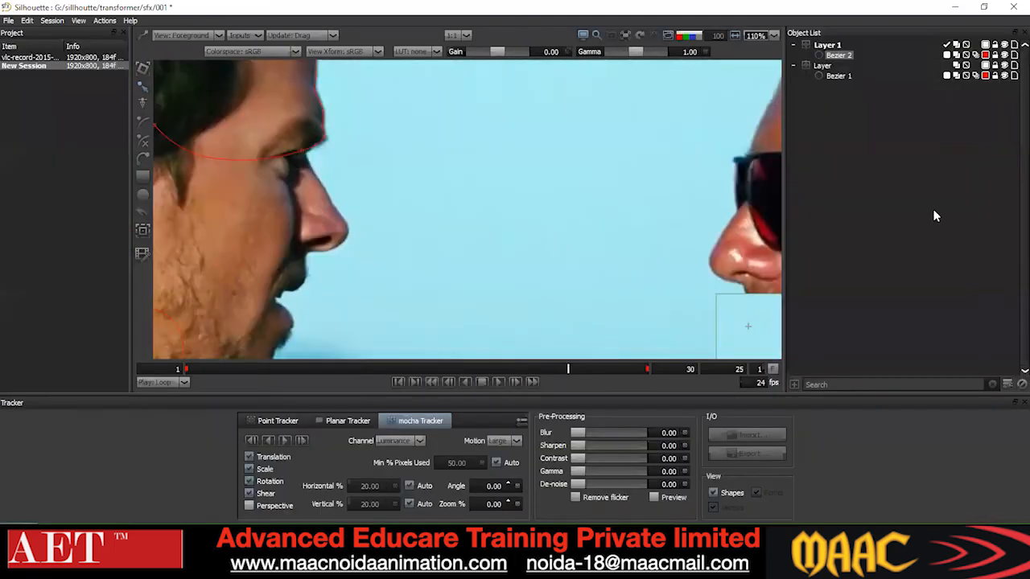
{"action": "scroll", "coordinate": [322, 153], "scroll_direction": "up", "scroll_amount": 3}
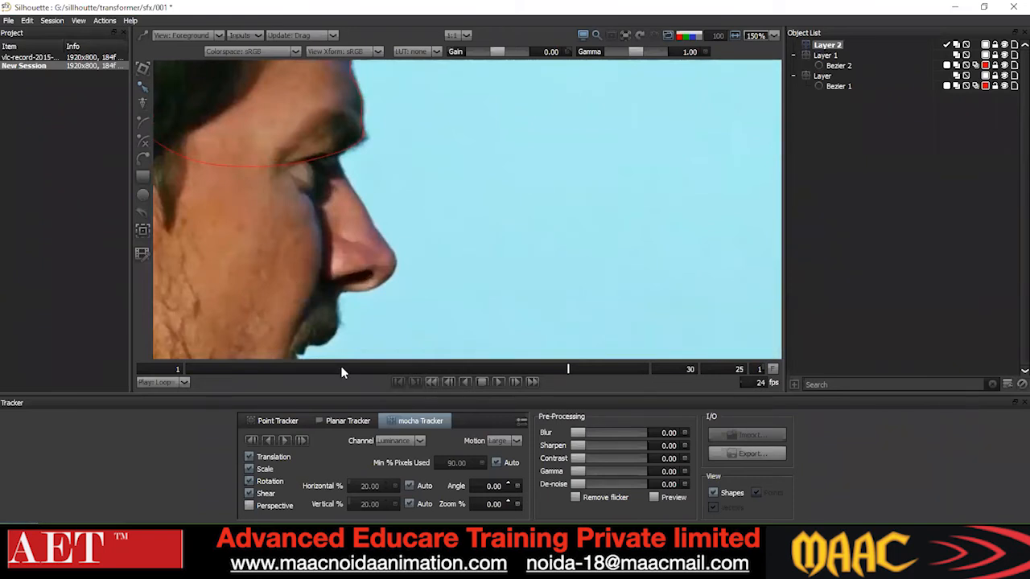
{"action": "left_click_drag", "start_coordinate": [342, 369], "coordinate": [186, 369]}
{"action": "scroll", "coordinate": [320, 189], "scroll_direction": "up", "scroll_amount": 1}
{"action": "scroll", "coordinate": [319, 190], "scroll_direction": "up", "scroll_amount": 1}
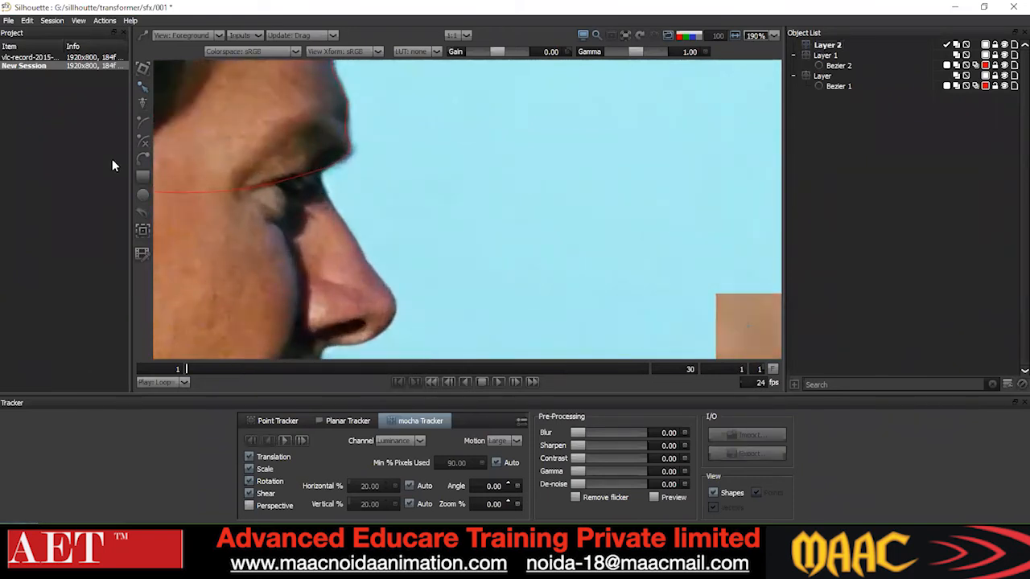
{"action": "left_click", "coordinate": [137, 159]}
{"action": "key", "text": "grave"}
{"action": "left_click_drag", "start_coordinate": [549, 312], "coordinate": [426, 174]}
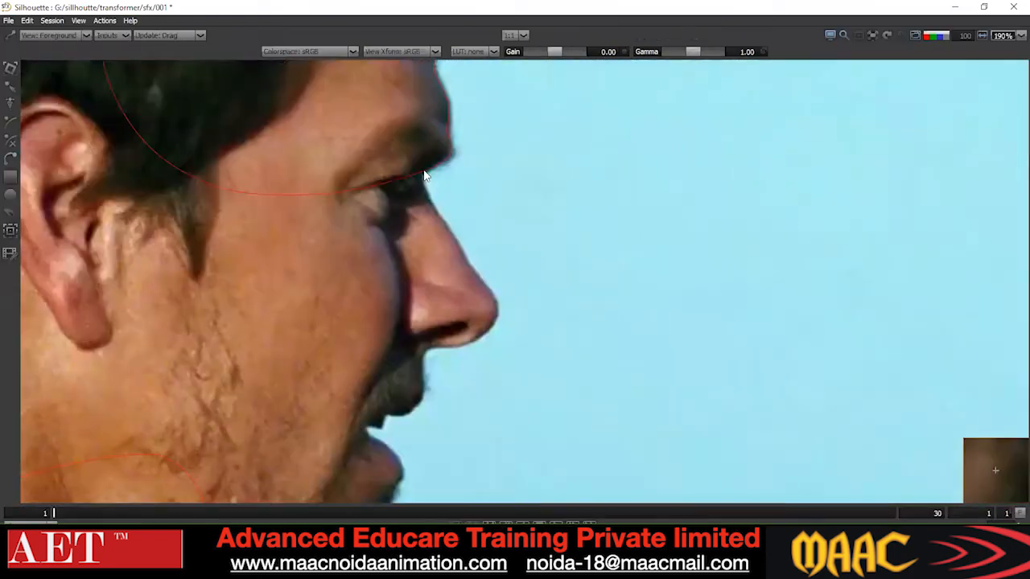
{"action": "scroll", "coordinate": [425, 175], "scroll_direction": "up", "scroll_amount": 3}
{"action": "scroll", "coordinate": [425, 176], "scroll_direction": "up", "scroll_amount": 1}
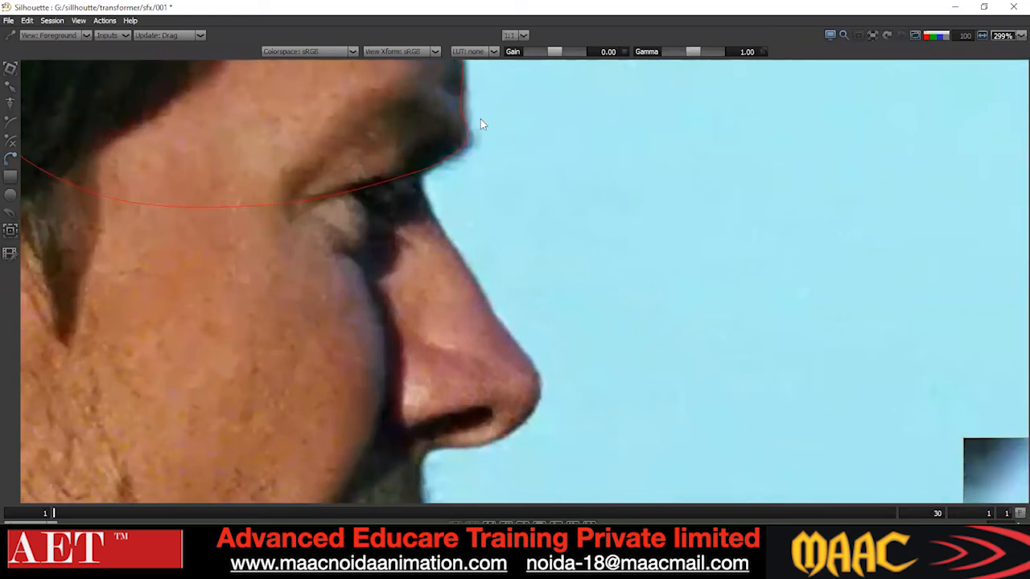
{"action": "left_click", "coordinate": [427, 157]}
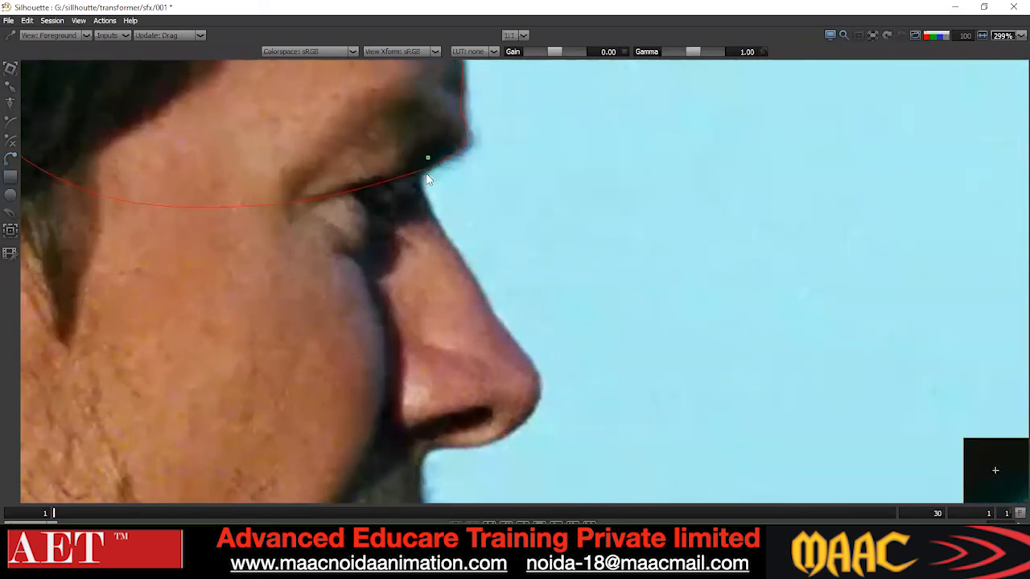
{"action": "left_click", "coordinate": [421, 173]}
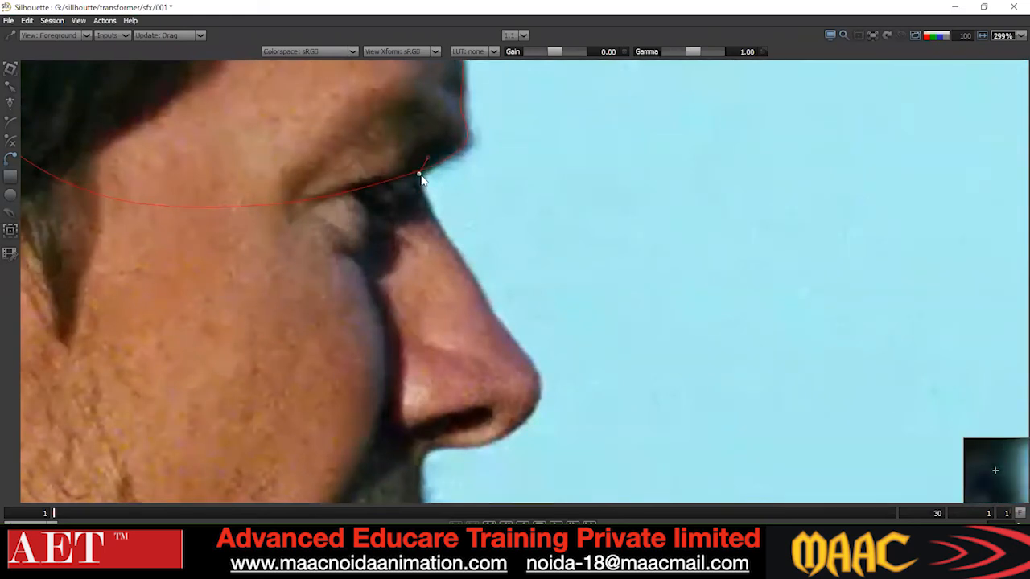
{"action": "left_click_drag", "start_coordinate": [420, 173], "coordinate": [207, 239]}
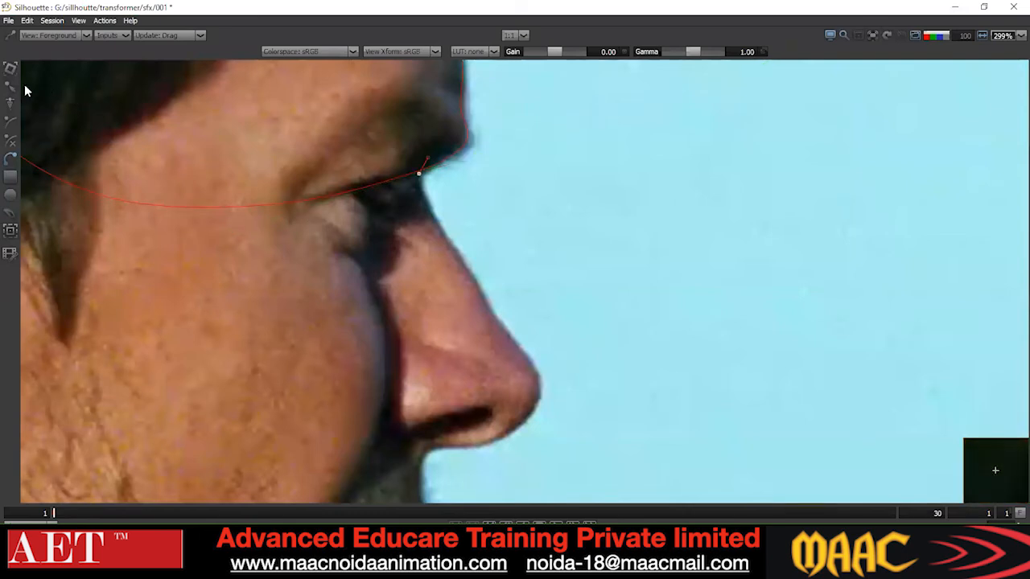
{"action": "left_click_drag", "start_coordinate": [536, 133], "coordinate": [265, 229]}
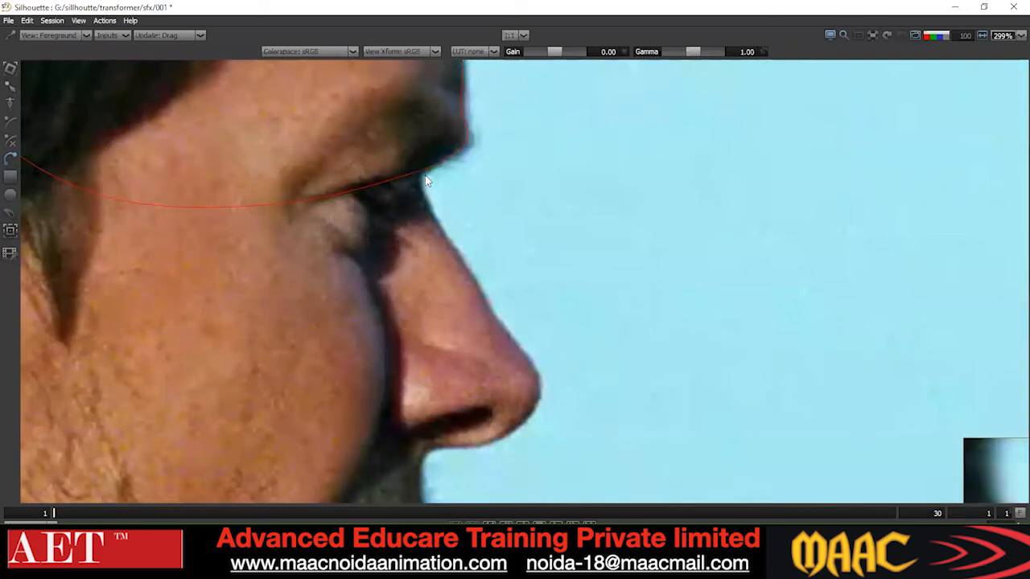
- Set the Bezier 2 forehead shape's outline color to orange and check it on the head
{"action": "scroll", "coordinate": [505, 285], "scroll_direction": "down", "scroll_amount": 1}
{"action": "scroll", "coordinate": [505, 285], "scroll_direction": "down", "scroll_amount": 1}
{"action": "key", "text": "grave"}
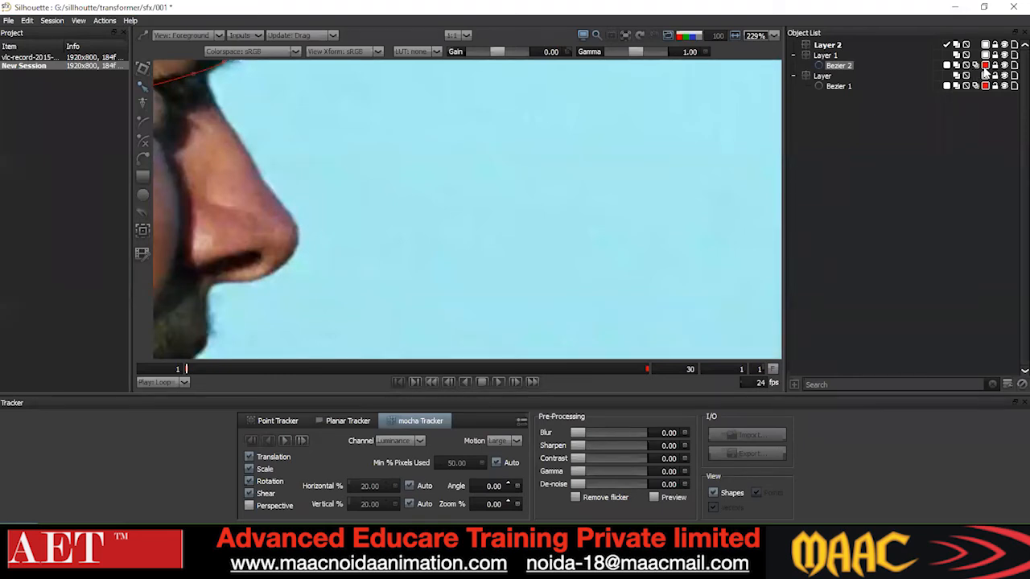
{"action": "left_click", "coordinate": [984, 66]}
{"action": "left_click", "coordinate": [424, 240]}
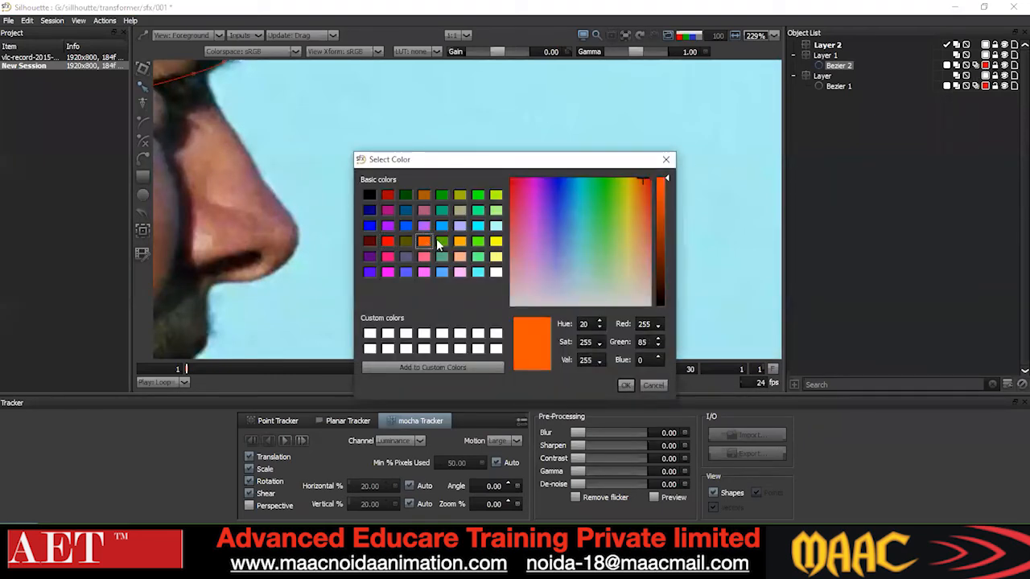
{"action": "left_click", "coordinate": [626, 385]}
{"action": "scroll", "coordinate": [275, 182], "scroll_direction": "down", "scroll_amount": 2}
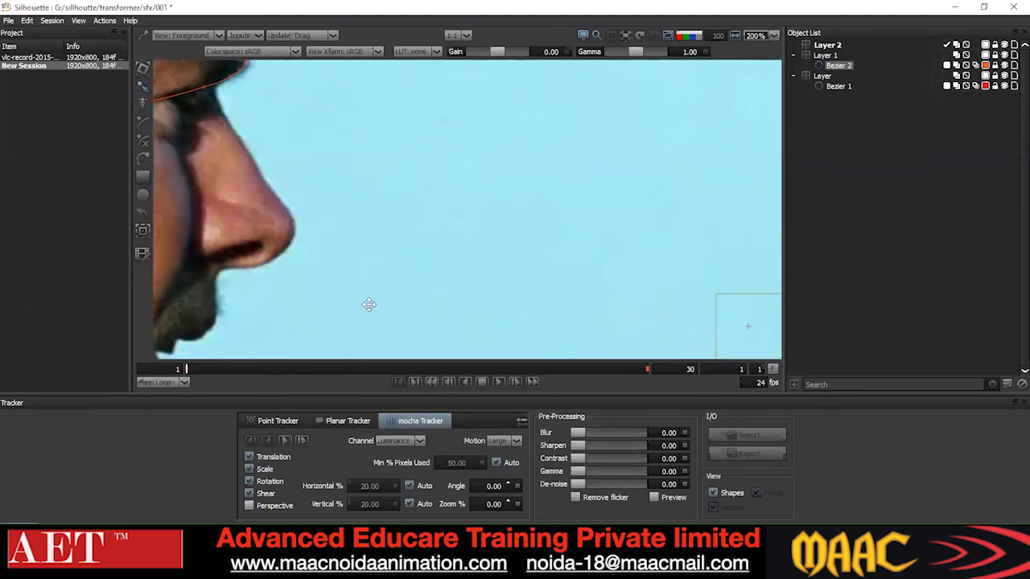
{"action": "left_click_drag", "start_coordinate": [282, 117], "coordinate": [372, 267]}
{"action": "scroll", "coordinate": [372, 266], "scroll_direction": "down", "scroll_amount": 1}
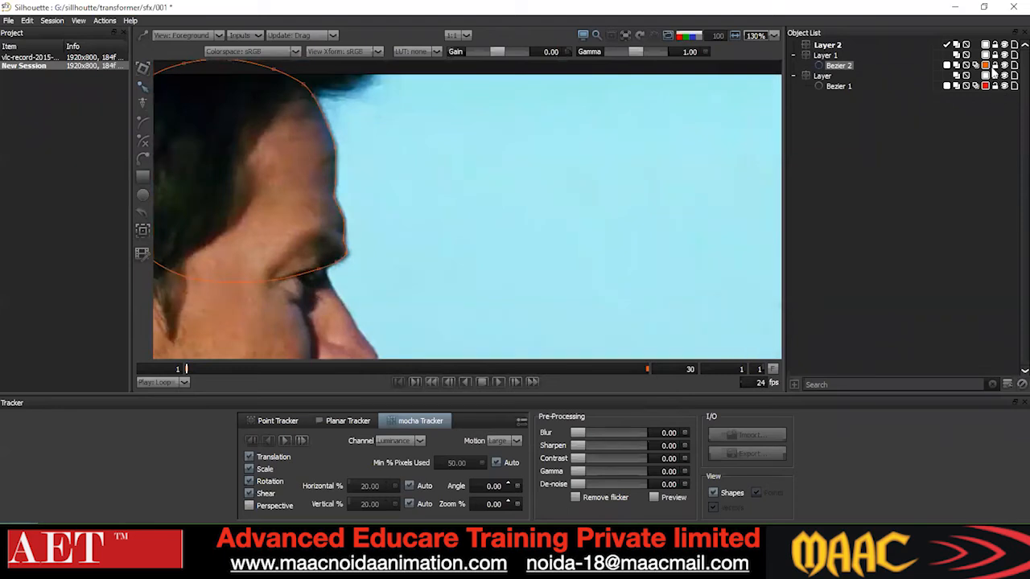
- Set the Bezier 2 forehead shape's outline color to blue
{"action": "left_click", "coordinate": [986, 65]}
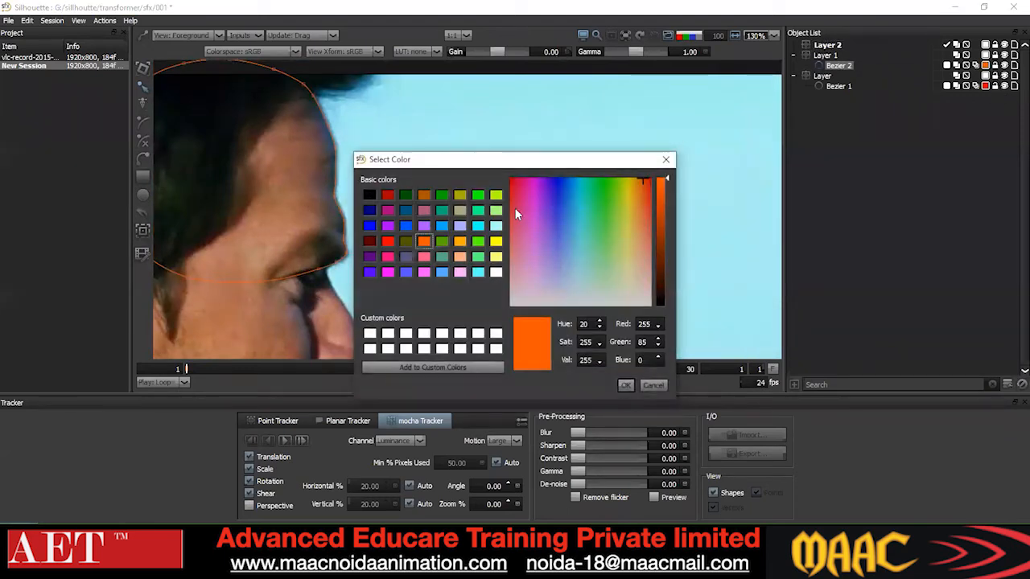
{"action": "left_click", "coordinate": [370, 226]}
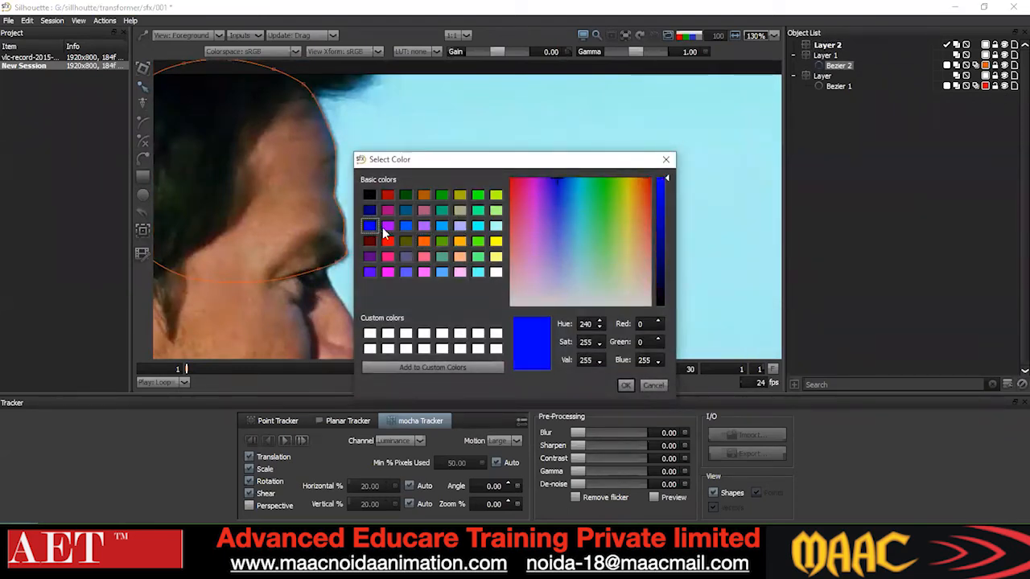
{"action": "left_click", "coordinate": [623, 385]}
{"action": "scroll", "coordinate": [361, 262], "scroll_direction": "down", "scroll_amount": 2}
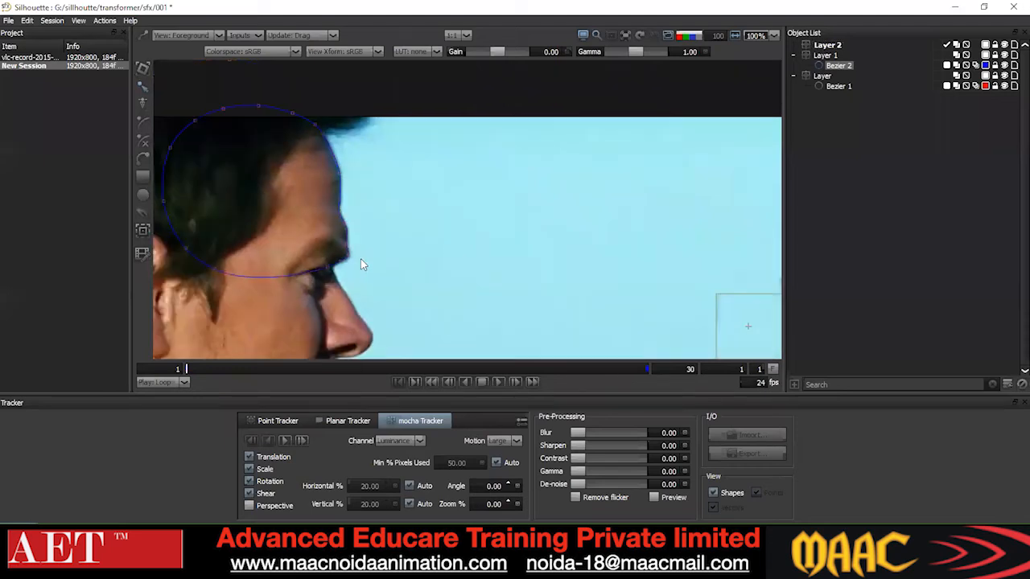
- Select the points of the Bezier 2 forehead shape at frame 1
{"action": "right_click", "coordinate": [424, 134]}
{"action": "left_click", "coordinate": [472, 245]}
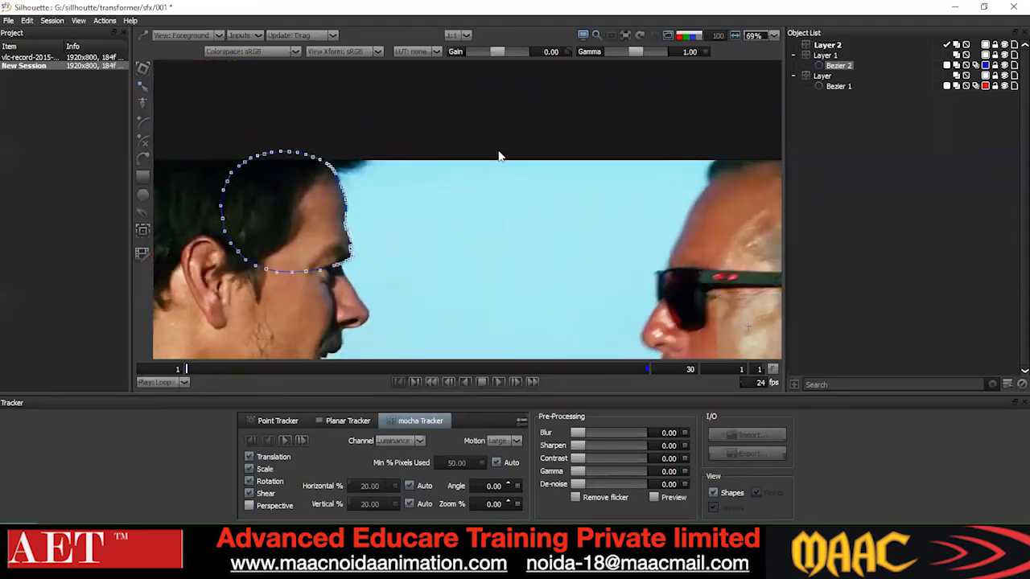
{"action": "scroll", "coordinate": [342, 245], "scroll_direction": "up", "scroll_amount": 3}
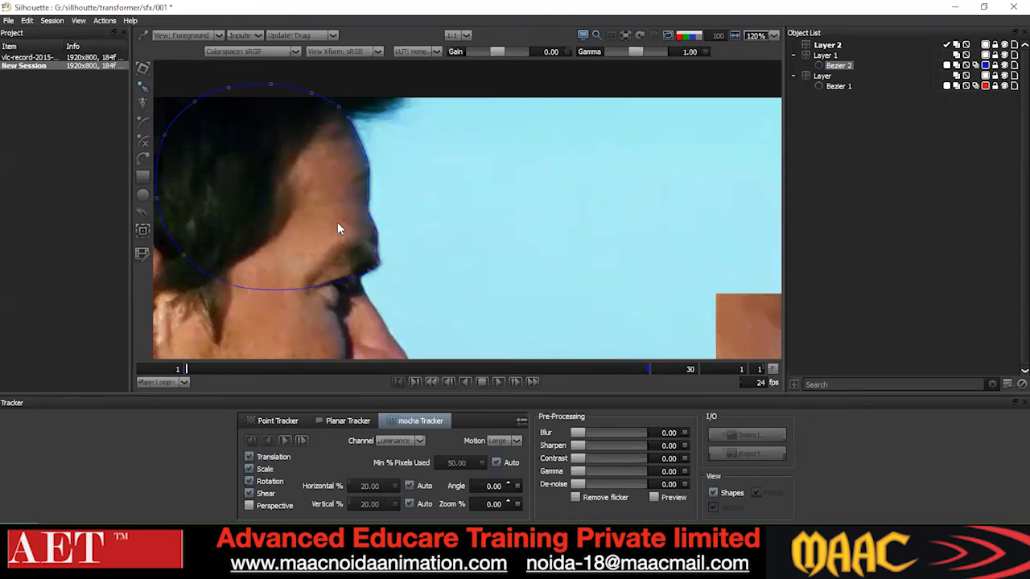
{"action": "key", "text": "ctrl+a"}
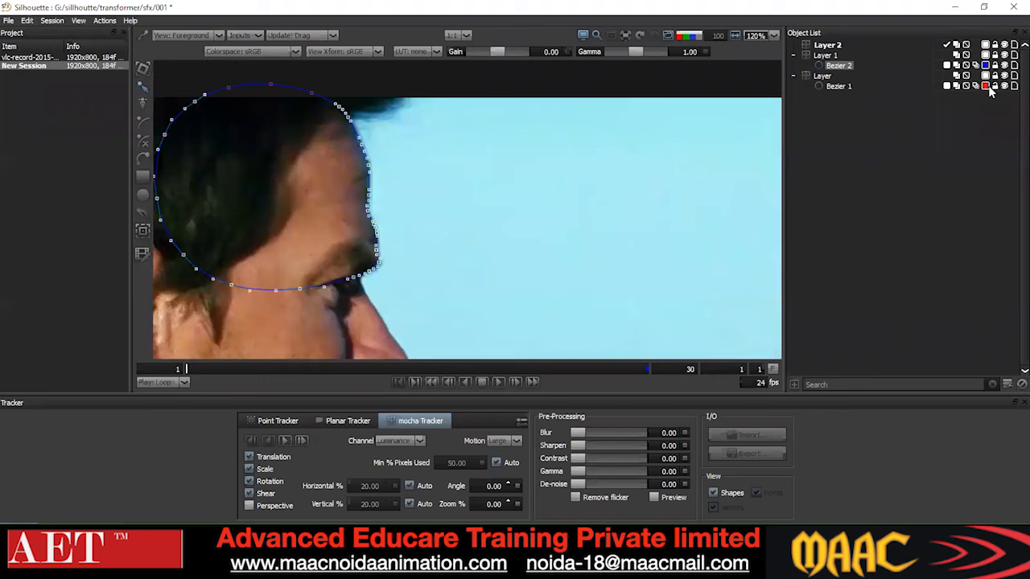
- Set the Bezier 1 neck shape's outline color to the same blue and check both outlines
{"action": "left_click", "coordinate": [985, 85]}
{"action": "left_click", "coordinate": [369, 225]}
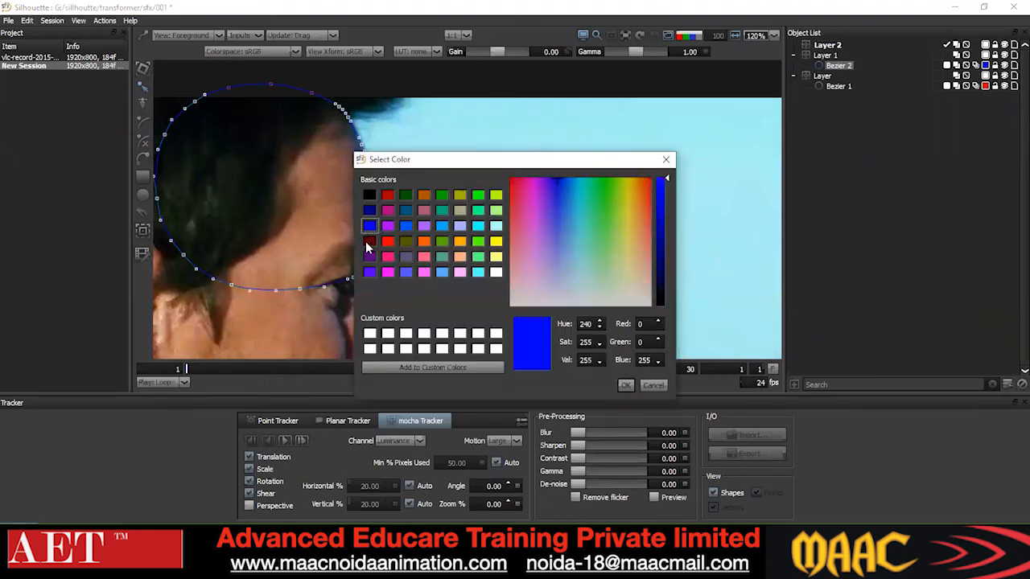
{"action": "left_click", "coordinate": [627, 387]}
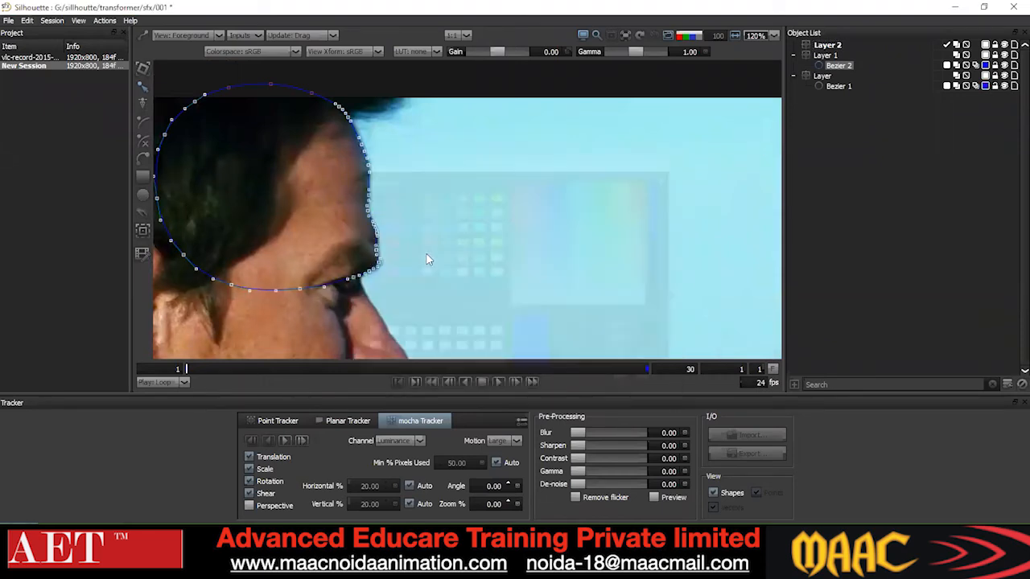
{"action": "scroll", "coordinate": [427, 260], "scroll_direction": "down", "scroll_amount": 4}
{"action": "scroll", "coordinate": [376, 201], "scroll_direction": "up", "scroll_amount": 3}
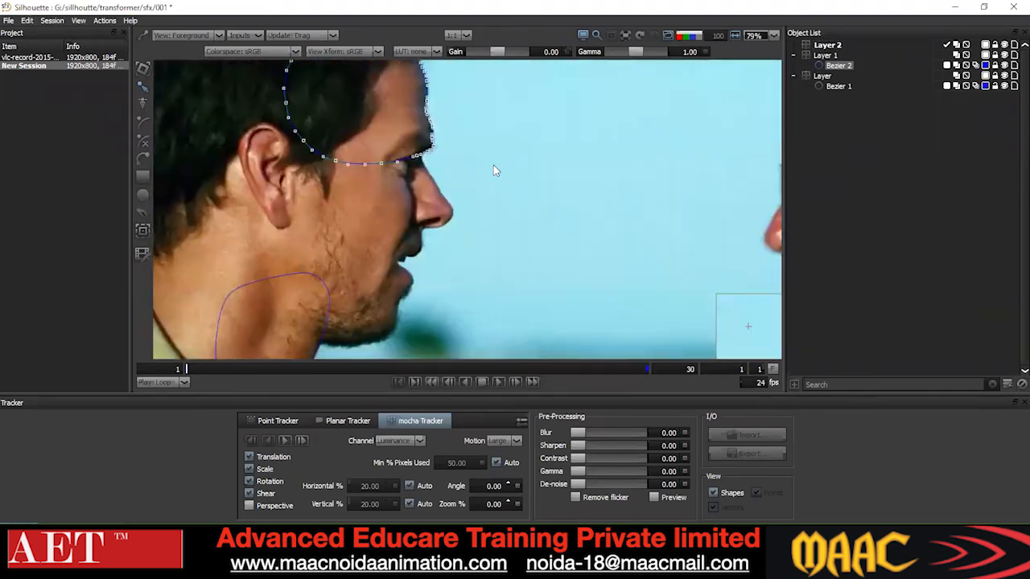
- Select Layer 2 and collapse Layer and Layer 1 in the object list
{"action": "left_click", "coordinate": [826, 45]}
{"action": "left_click", "coordinate": [795, 76]}
{"action": "left_click", "coordinate": [793, 55]}
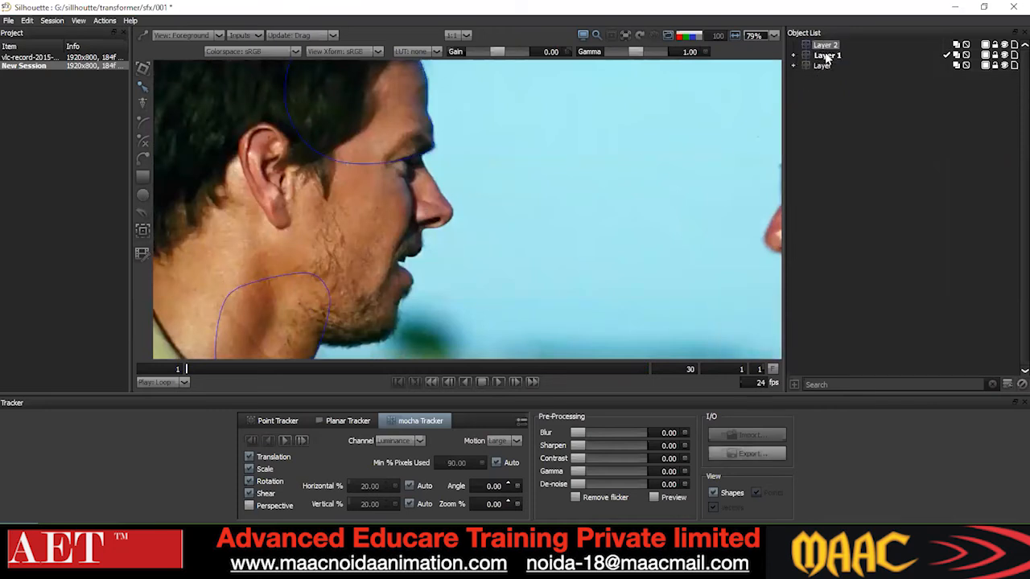
- Rename the lowest layer in the object list, called Layer, to 1
{"action": "left_click", "coordinate": [829, 46]}
{"action": "scroll", "coordinate": [491, 168], "scroll_direction": "down", "scroll_amount": 3}
{"action": "left_click_drag", "start_coordinate": [450, 193], "coordinate": [449, 229]}
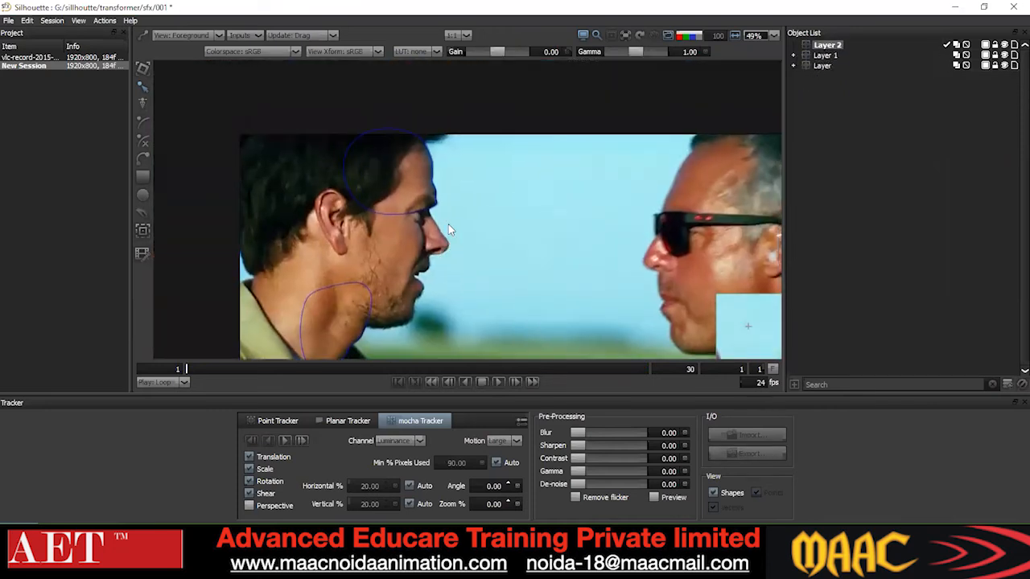
{"action": "scroll", "coordinate": [435, 228], "scroll_direction": "up", "scroll_amount": 3}
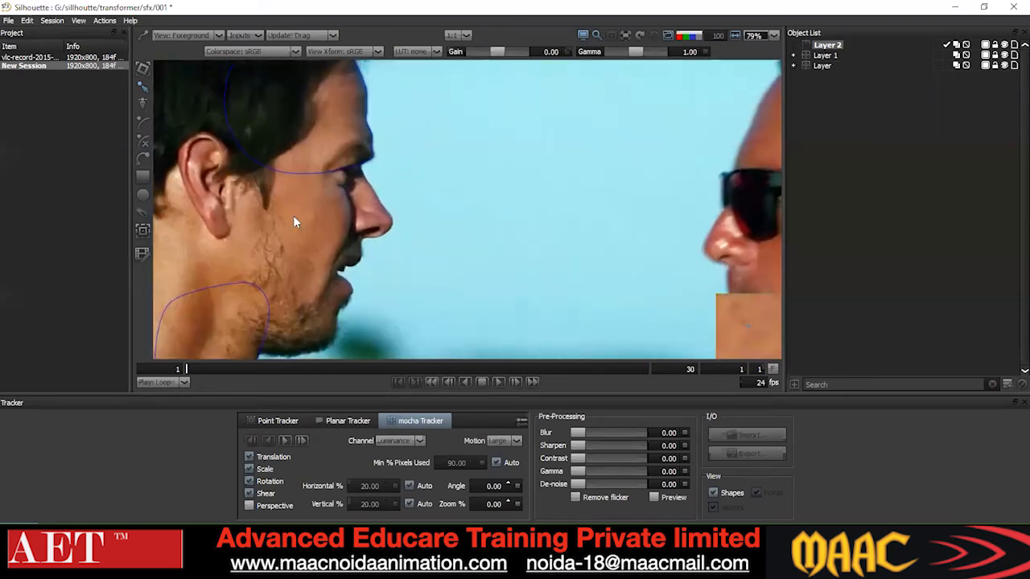
{"action": "right_click", "coordinate": [820, 66]}
{"action": "left_click", "coordinate": [820, 66]}
{"action": "right_click", "coordinate": [820, 66]}
{"action": "left_click", "coordinate": [847, 74]}
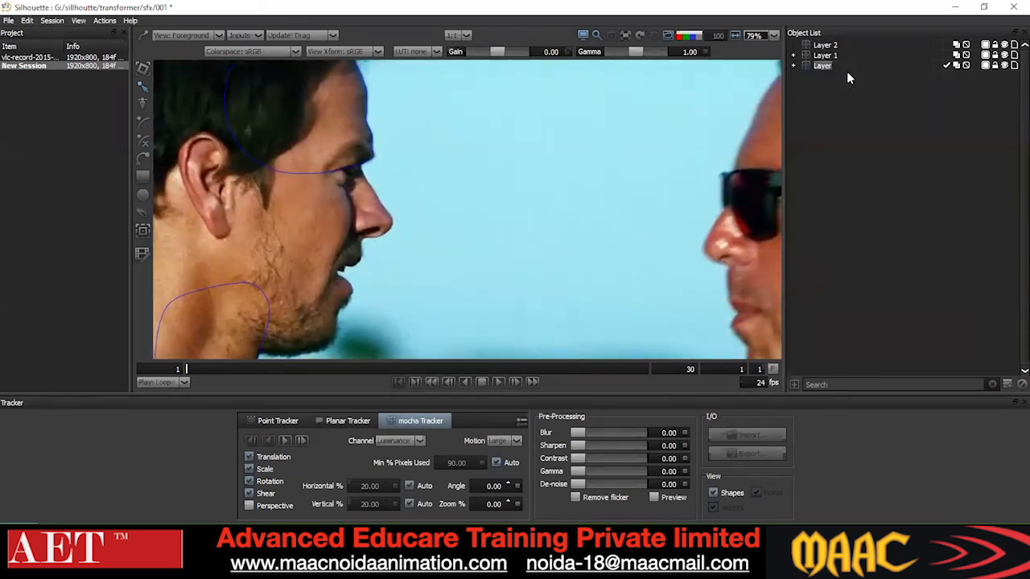
{"action": "type", "text": "1"}
- Rename Layer 1 to 2 in the object list
{"action": "left_click", "coordinate": [820, 55]}
{"action": "right_click", "coordinate": [821, 54]}
{"action": "left_click", "coordinate": [845, 61]}
{"action": "key", "text": "BackSpace"}
{"action": "type", "text": "2"}
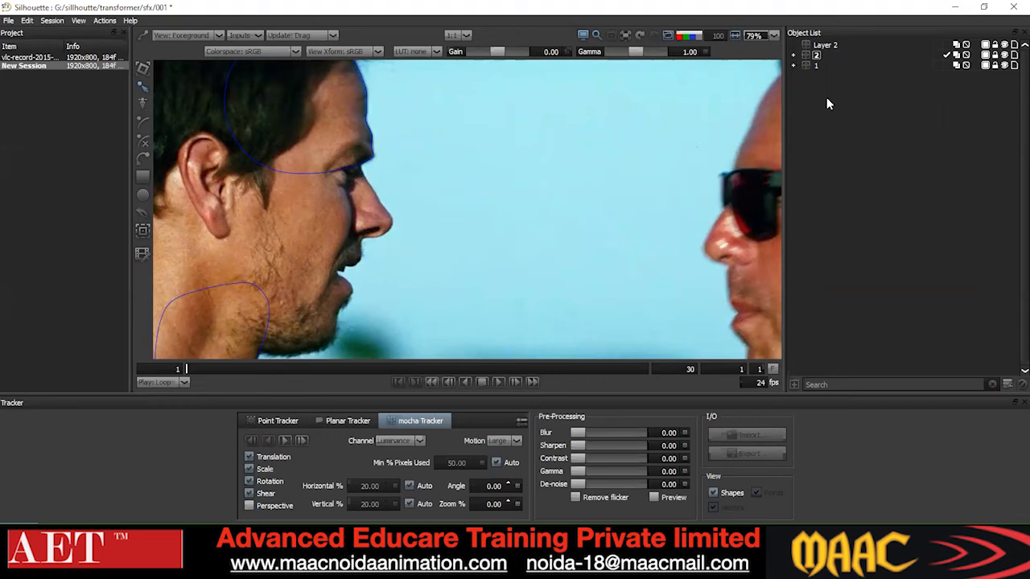
{"action": "key", "text": "Return"}
{"action": "scroll", "coordinate": [314, 238], "scroll_direction": "down", "scroll_amount": 2}
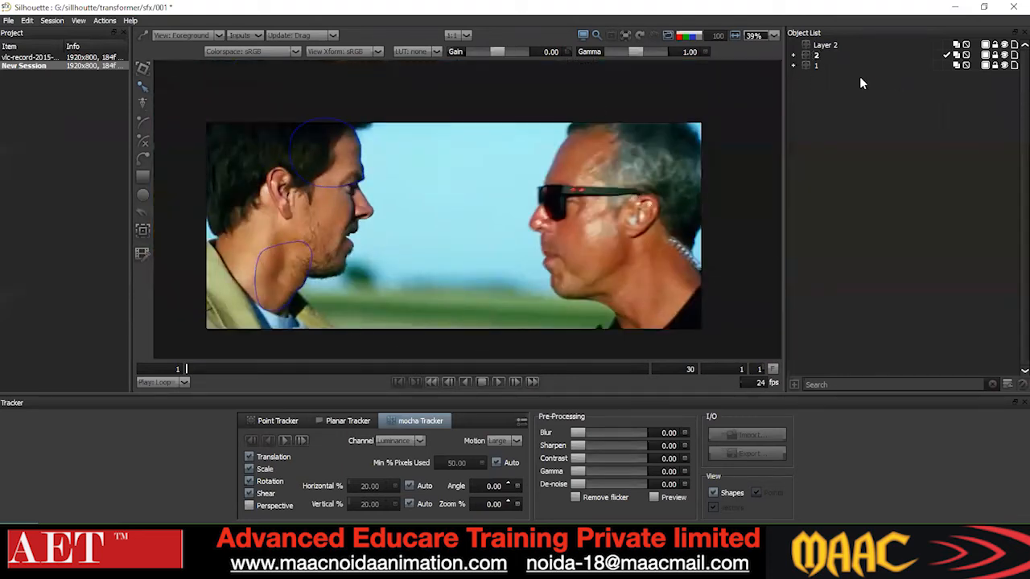
- In Layer 2, start a Bezier outline at the left man's nose bridge and trace down to the nose tip in the enlarged viewer
{"action": "left_click", "coordinate": [831, 47]}
{"action": "scroll", "coordinate": [376, 251], "scroll_direction": "up", "scroll_amount": 2}
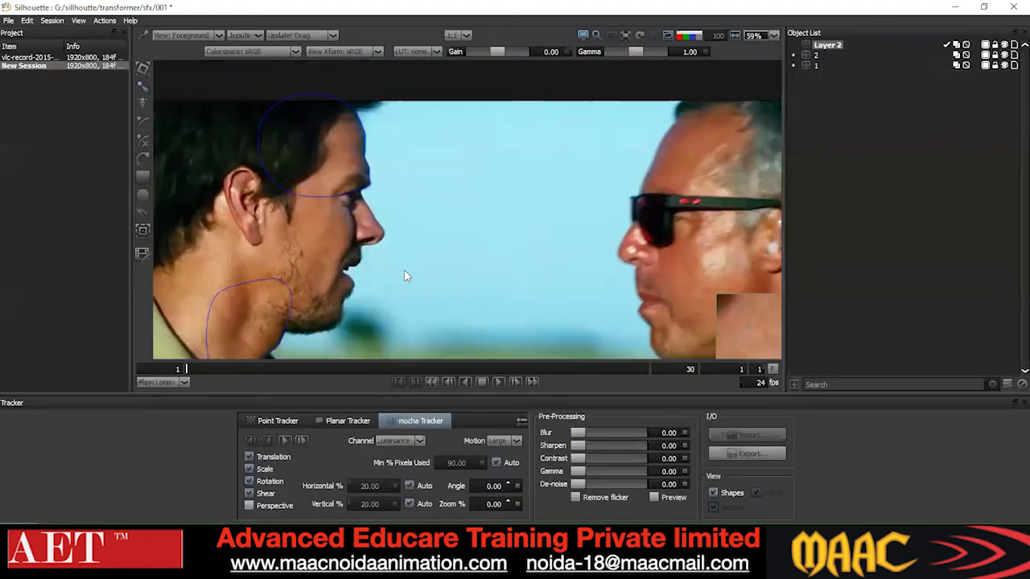
{"action": "key", "text": "F2"}
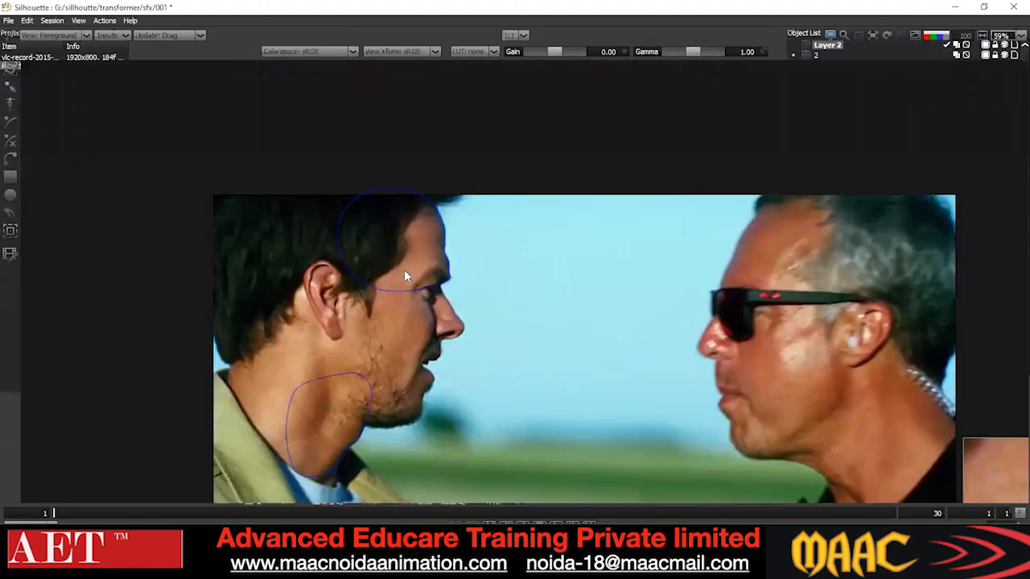
{"action": "key", "text": "F2"}
{"action": "key", "text": "F2"}
{"action": "left_click", "coordinate": [10, 161]}
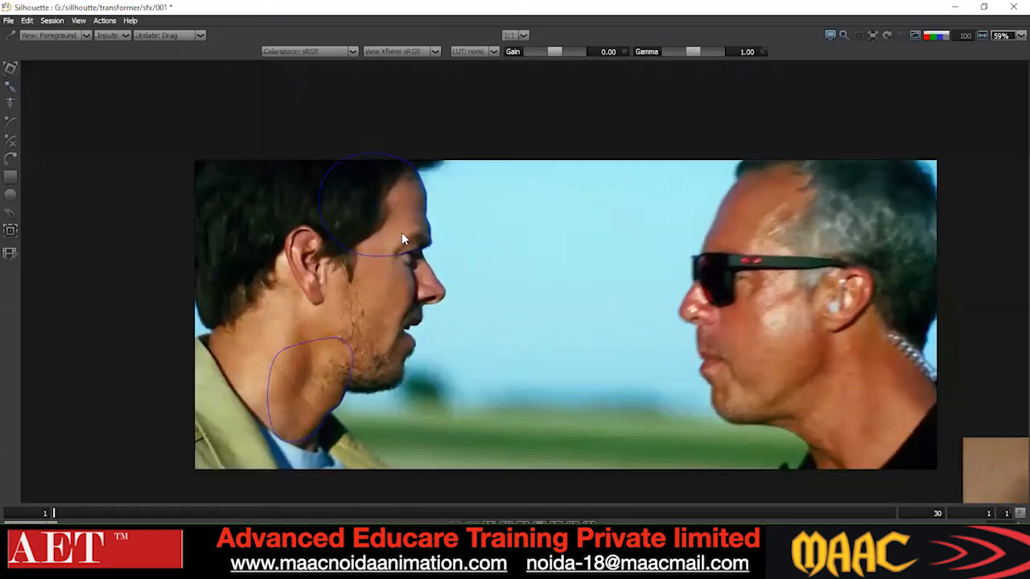
{"action": "scroll", "coordinate": [426, 258], "scroll_direction": "up", "scroll_amount": 3}
{"action": "scroll", "coordinate": [430, 261], "scroll_direction": "up", "scroll_amount": 4}
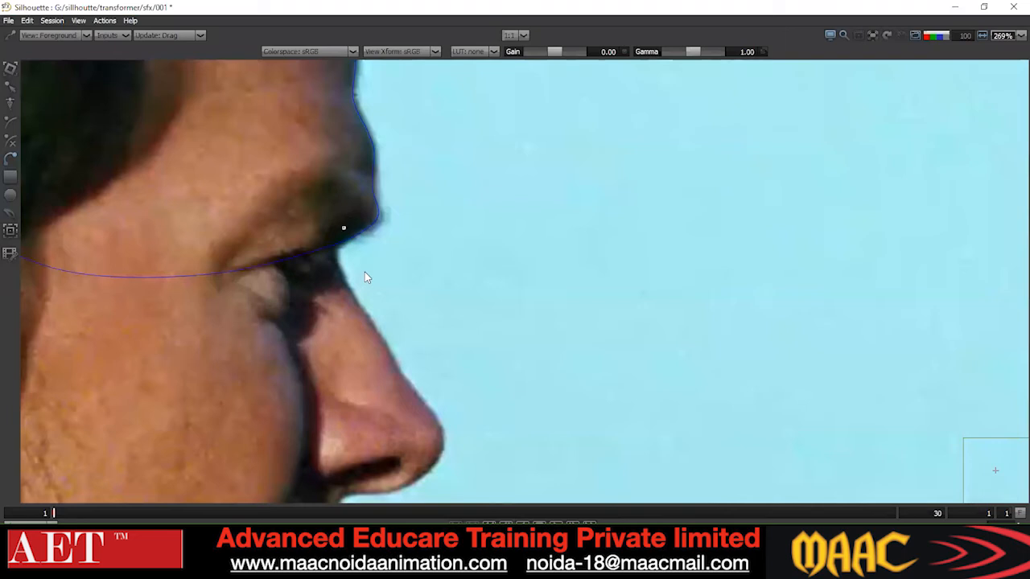
{"action": "left_click", "coordinate": [337, 246]}
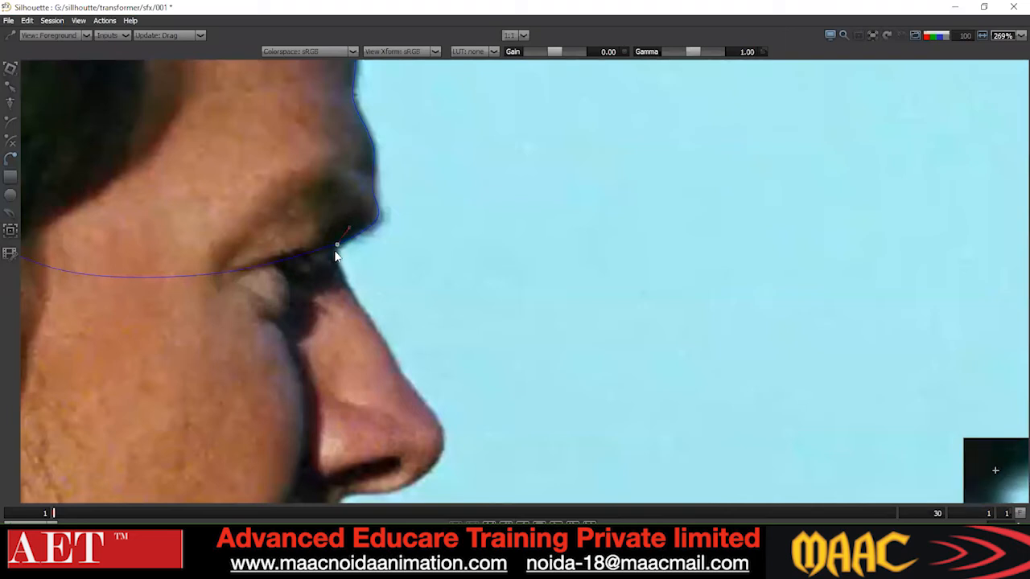
{"action": "left_click_drag", "start_coordinate": [337, 256], "coordinate": [335, 260]}
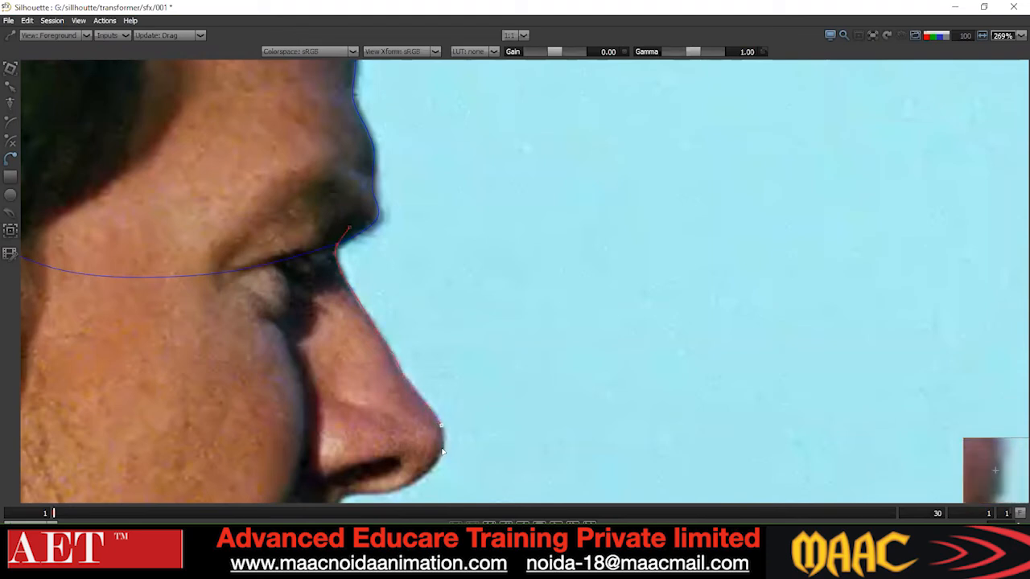
{"action": "left_click_drag", "start_coordinate": [442, 453], "coordinate": [442, 321]}
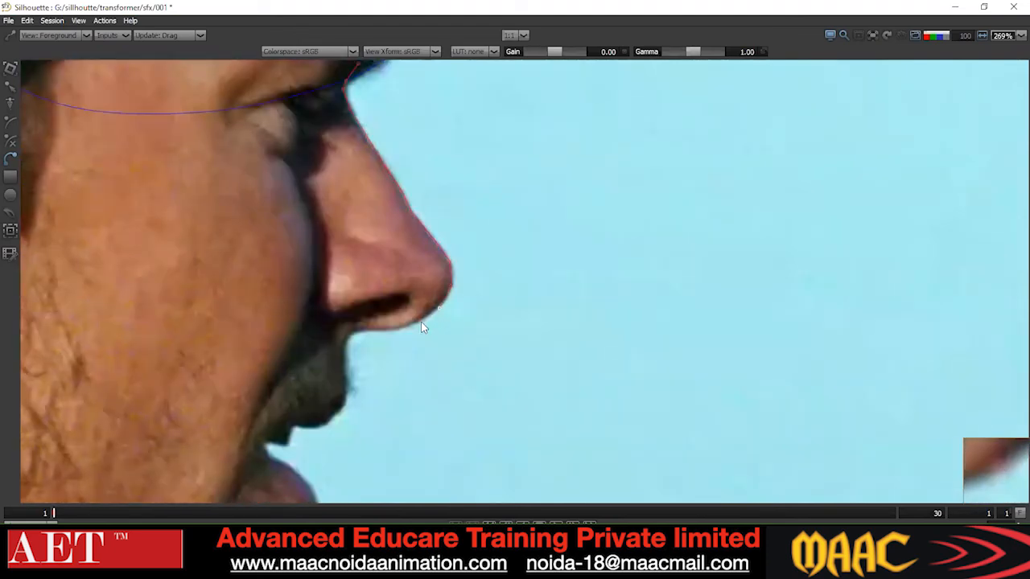
- Continue the outline under the nostril, across the cheek and over the eye, closing the shape near the brow
{"action": "left_click", "coordinate": [385, 331]}
{"action": "left_click", "coordinate": [366, 331]}
{"action": "scroll", "coordinate": [305, 323], "scroll_direction": "down", "scroll_amount": 1}
{"action": "left_click", "coordinate": [288, 302]}
{"action": "scroll", "coordinate": [284, 288], "scroll_direction": "down", "scroll_amount": 1}
{"action": "left_click_drag", "start_coordinate": [236, 239], "coordinate": [234, 228]}
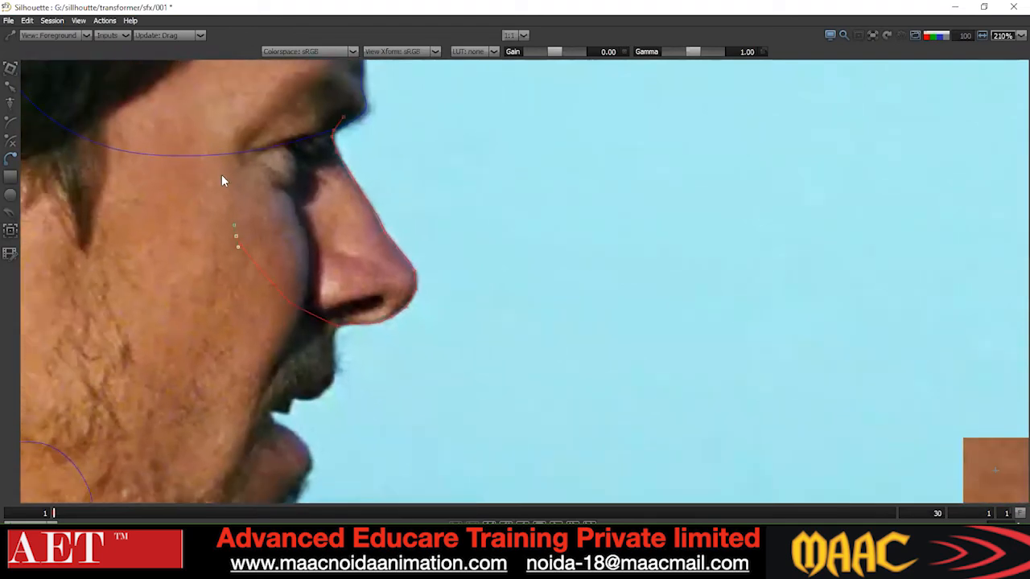
{"action": "left_click_drag", "start_coordinate": [222, 143], "coordinate": [226, 244]}
{"action": "left_click", "coordinate": [319, 196]}
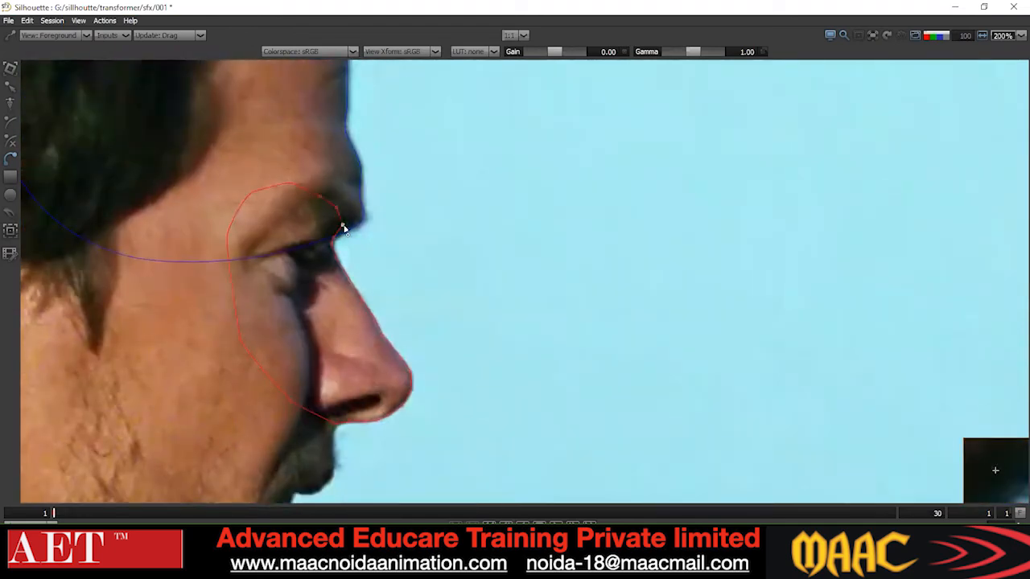
- Smooth the points of the closed nose shape
{"action": "scroll", "coordinate": [342, 228], "scroll_direction": "down", "scroll_amount": 1}
{"action": "right_click", "coordinate": [451, 223]}
{"action": "left_click", "coordinate": [485, 334]}
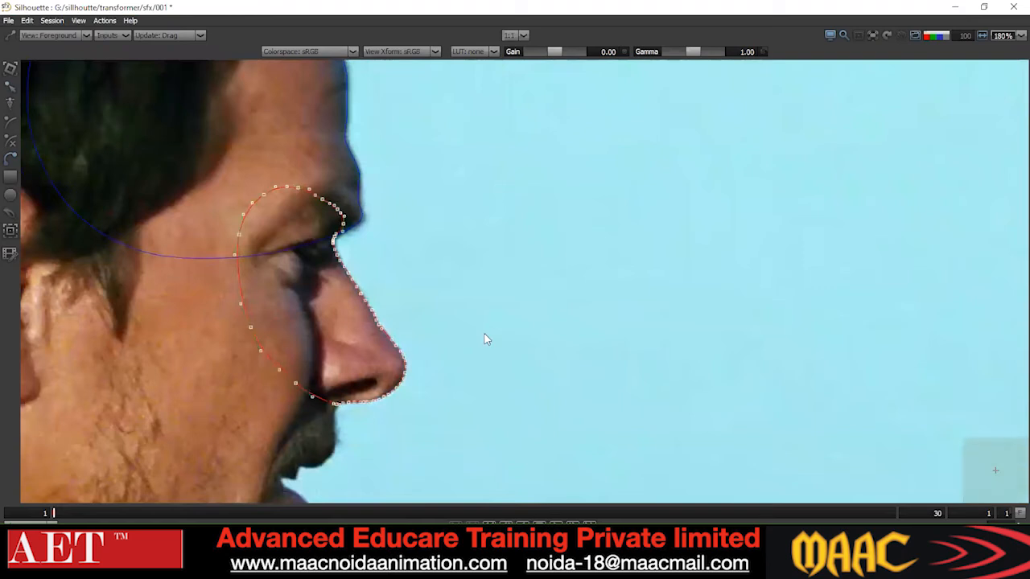
{"action": "scroll", "coordinate": [408, 299], "scroll_direction": "up", "scroll_amount": 1}
{"action": "scroll", "coordinate": [372, 255], "scroll_direction": "up", "scroll_amount": 1}
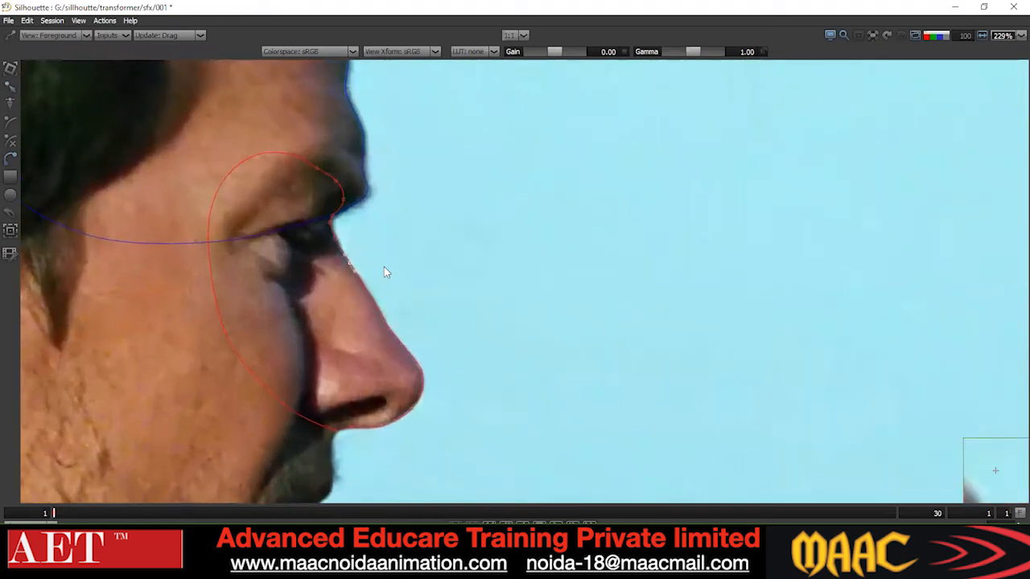
- Set the Bezier 3 nose shape's outline color to blue
{"action": "scroll", "coordinate": [395, 165], "scroll_direction": "down", "scroll_amount": 1}
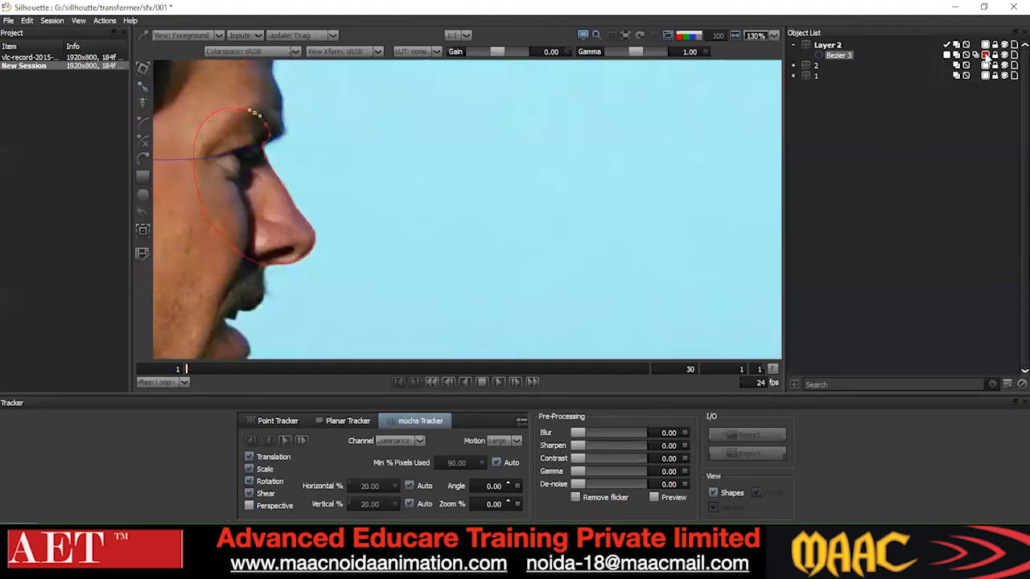
{"action": "left_click", "coordinate": [986, 57]}
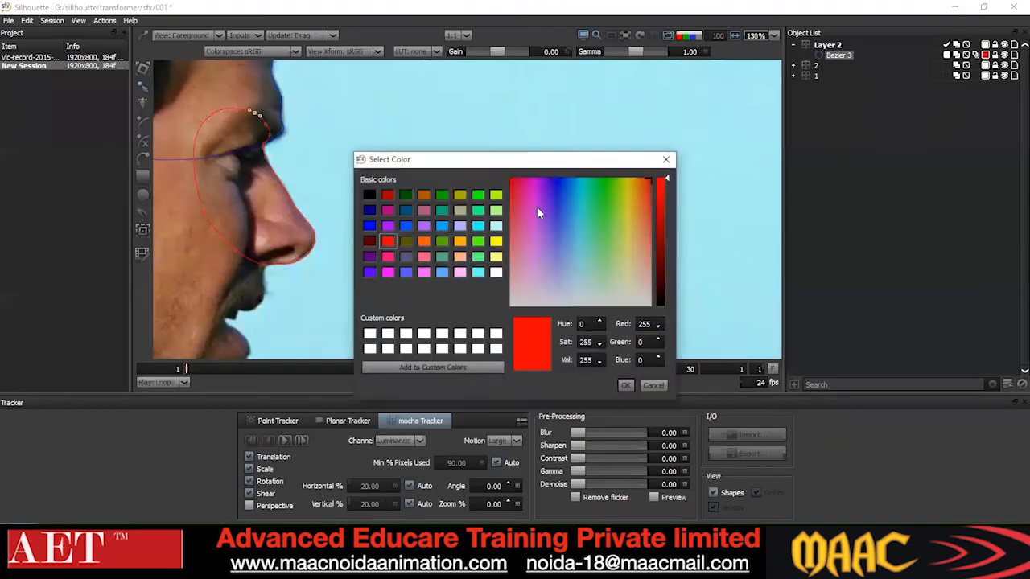
{"action": "left_click", "coordinate": [368, 226]}
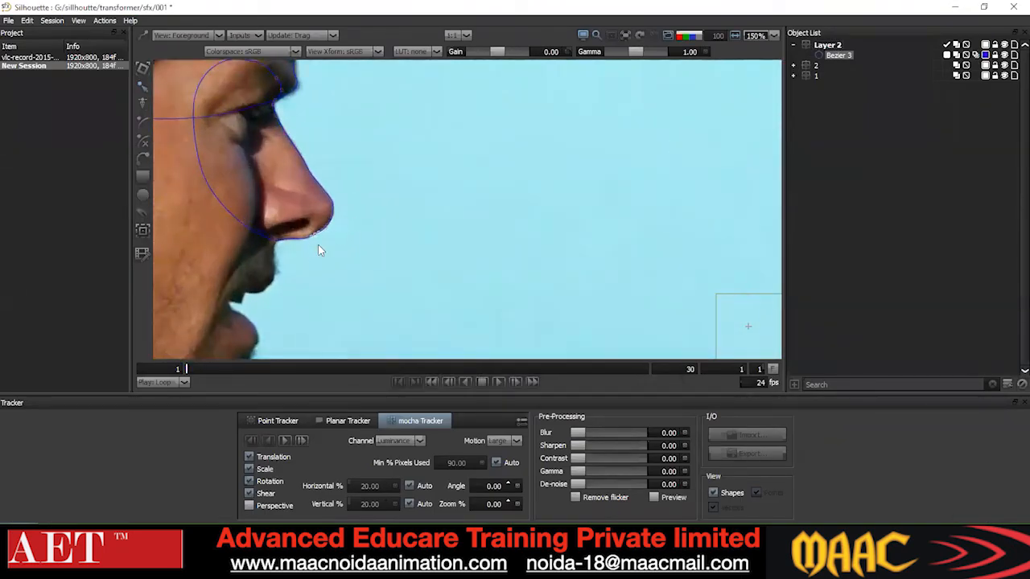
{"action": "scroll", "coordinate": [378, 252], "scroll_direction": "down", "scroll_amount": 2}
- Enlarge the viewer, select all points of the nose shape and smooth them
{"action": "key", "text": "F2"}
{"action": "key", "text": "ctrl+a"}
{"action": "right_click", "coordinate": [520, 234]}
{"action": "left_click", "coordinate": [566, 349]}
{"action": "left_click", "coordinate": [464, 326]}
{"action": "scroll", "coordinate": [464, 330], "scroll_direction": "up", "scroll_amount": 3}
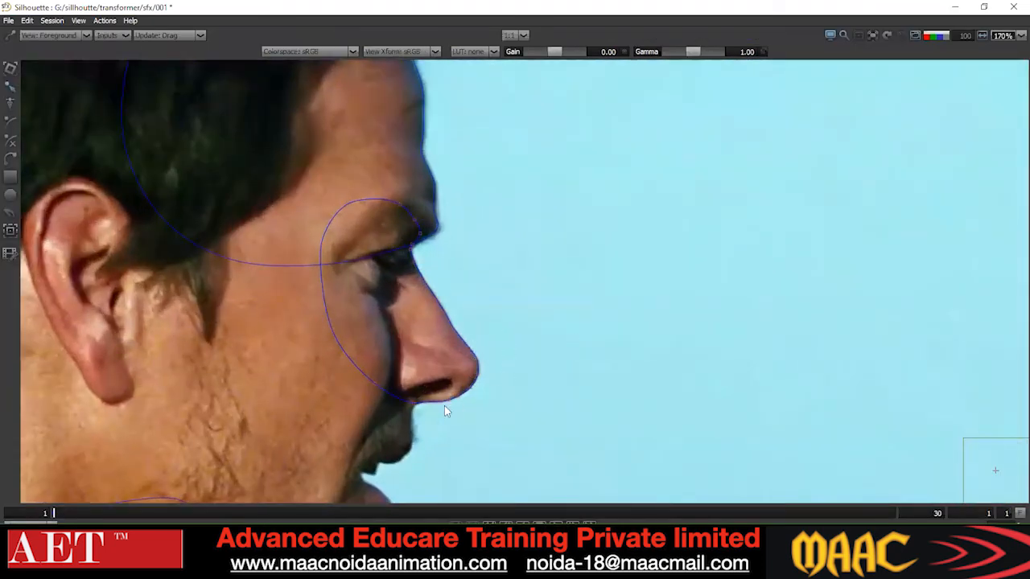
- Smooth all points of the nose shape once more and check the contour along the nose bridge
{"action": "scroll", "coordinate": [446, 306], "scroll_direction": "up", "scroll_amount": 2}
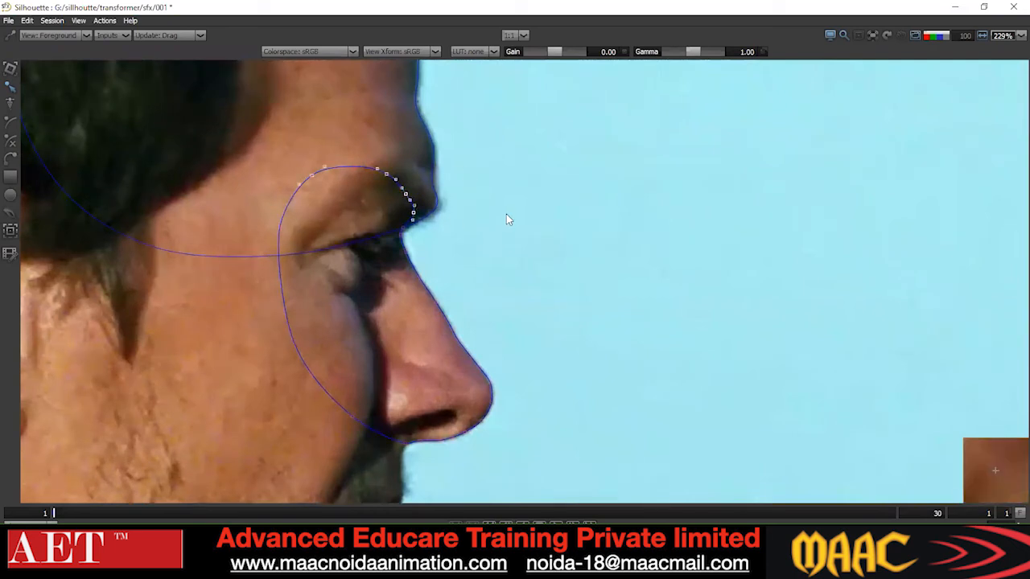
{"action": "key", "text": "ctrl+a"}
{"action": "right_click", "coordinate": [577, 278]}
{"action": "left_click", "coordinate": [609, 384]}
{"action": "left_click", "coordinate": [460, 366]}
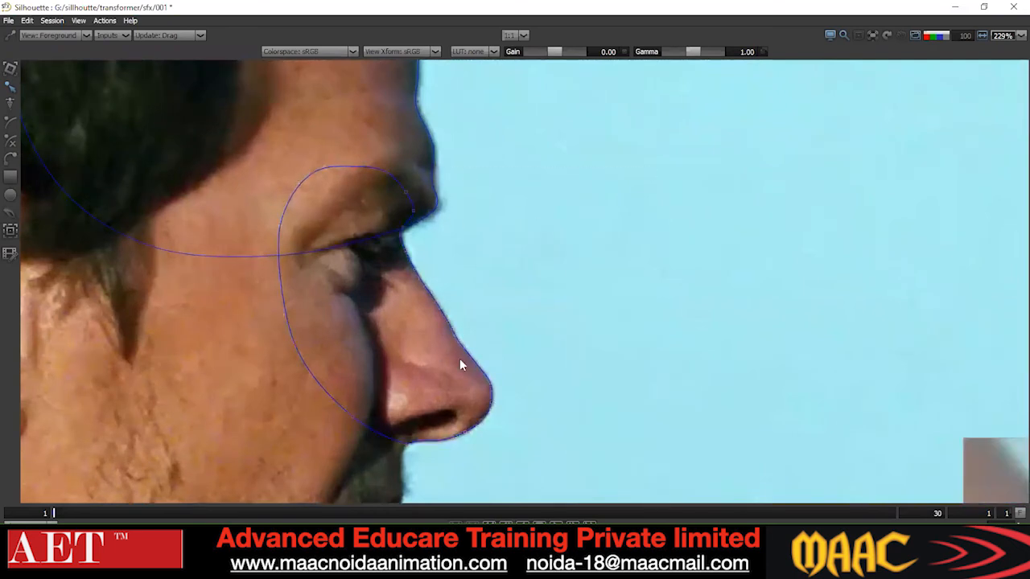
{"action": "scroll", "coordinate": [460, 360], "scroll_direction": "up", "scroll_amount": 2}
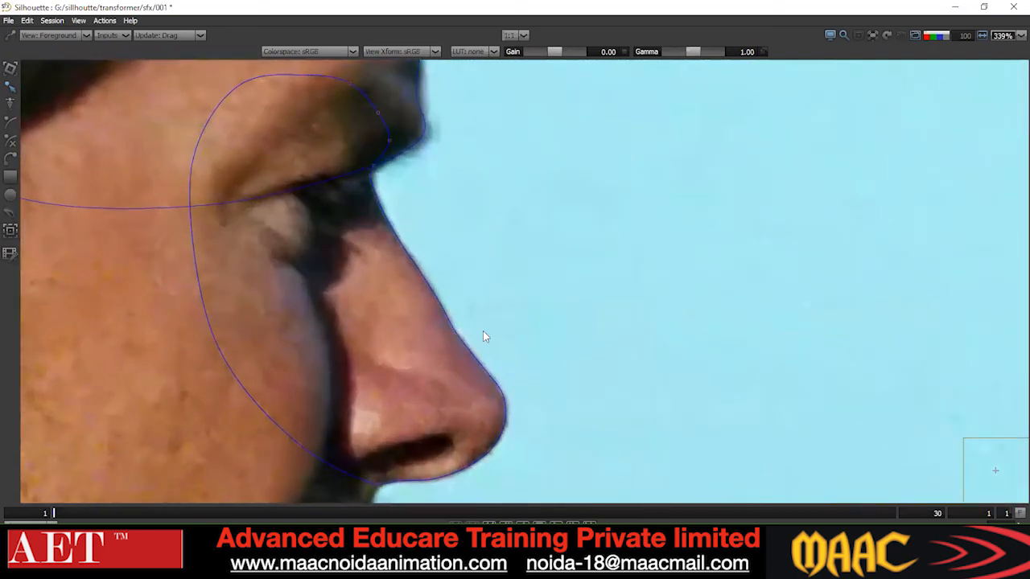
{"action": "scroll", "coordinate": [419, 294], "scroll_direction": "up", "scroll_amount": 1}
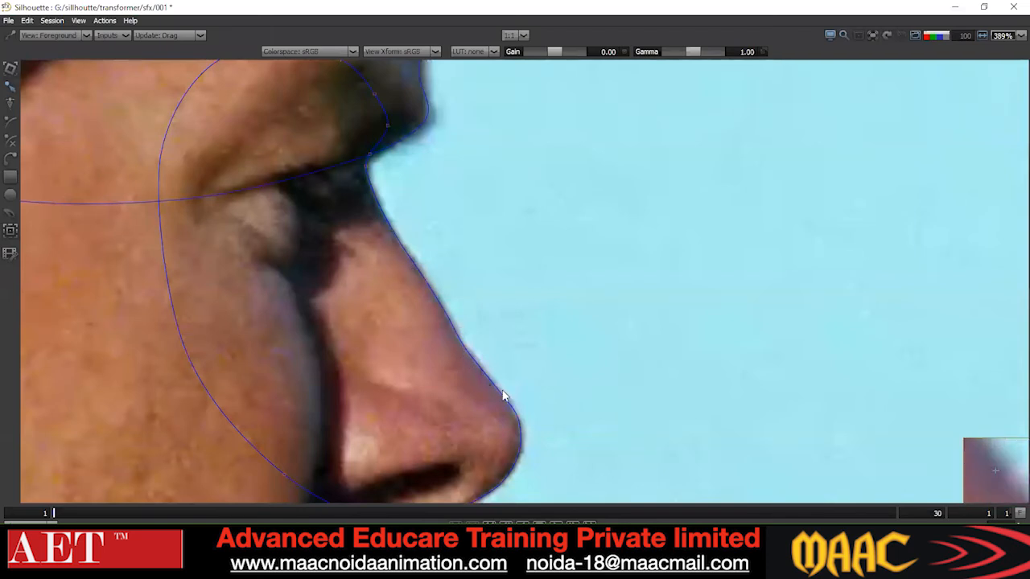
{"action": "scroll", "coordinate": [531, 359], "scroll_direction": "down", "scroll_amount": 1}
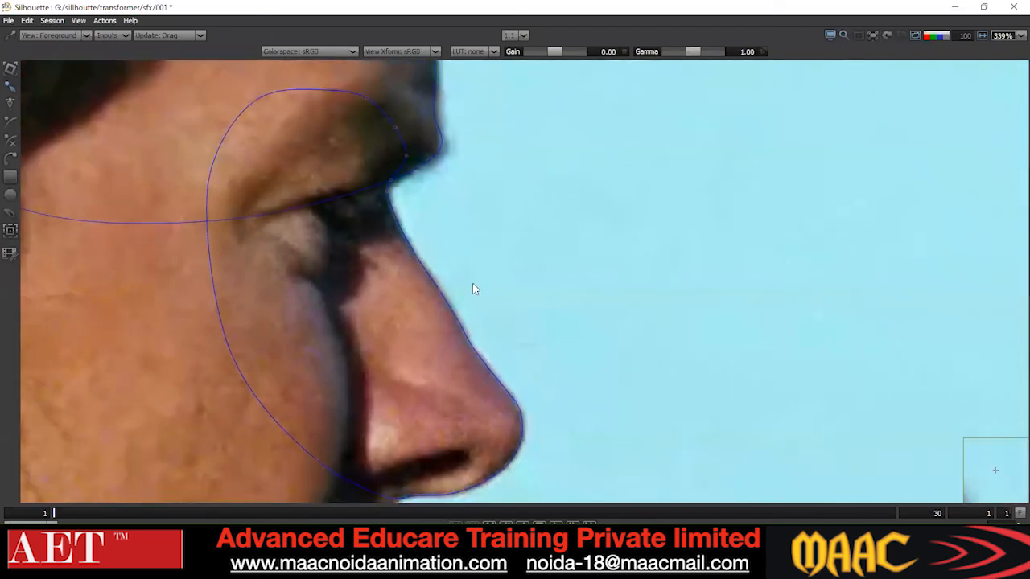
- Nudge the nose shape's lower contour near the nostril leftward and smooth all of its points again
{"action": "left_click_drag", "start_coordinate": [473, 284], "coordinate": [432, 181]}
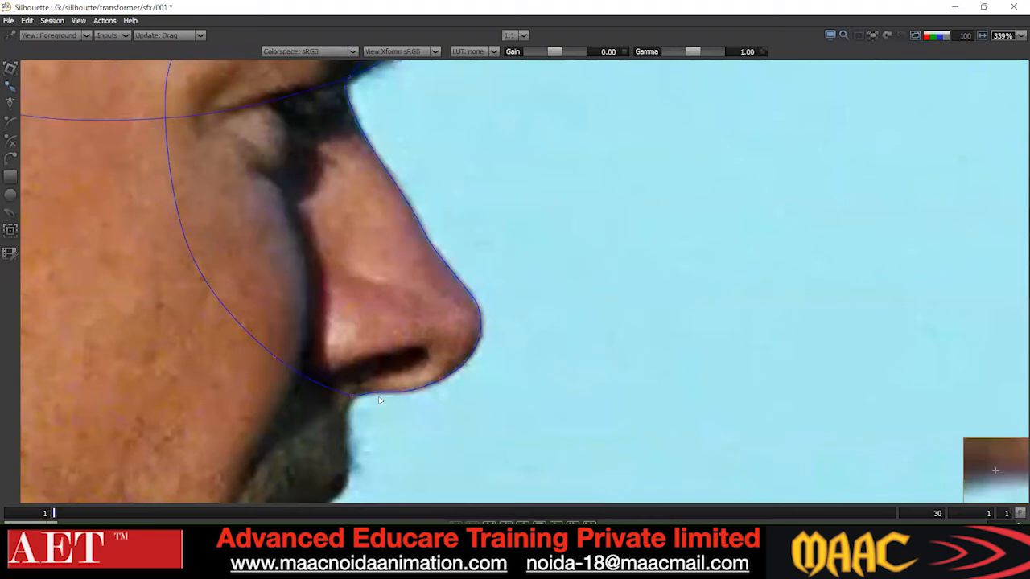
{"action": "left_click_drag", "start_coordinate": [331, 424], "coordinate": [330, 424]}
{"action": "key", "text": "Left"}
{"action": "key", "text": "Left"}
{"action": "key", "text": "Left"}
{"action": "key", "text": "Left"}
{"action": "key", "text": "Left"}
{"action": "scroll", "coordinate": [520, 362], "scroll_direction": "down", "scroll_amount": 2}
{"action": "left_click_drag", "start_coordinate": [620, 98], "coordinate": [90, 405]}
{"action": "right_click", "coordinate": [479, 202]}
{"action": "left_click", "coordinate": [516, 316]}
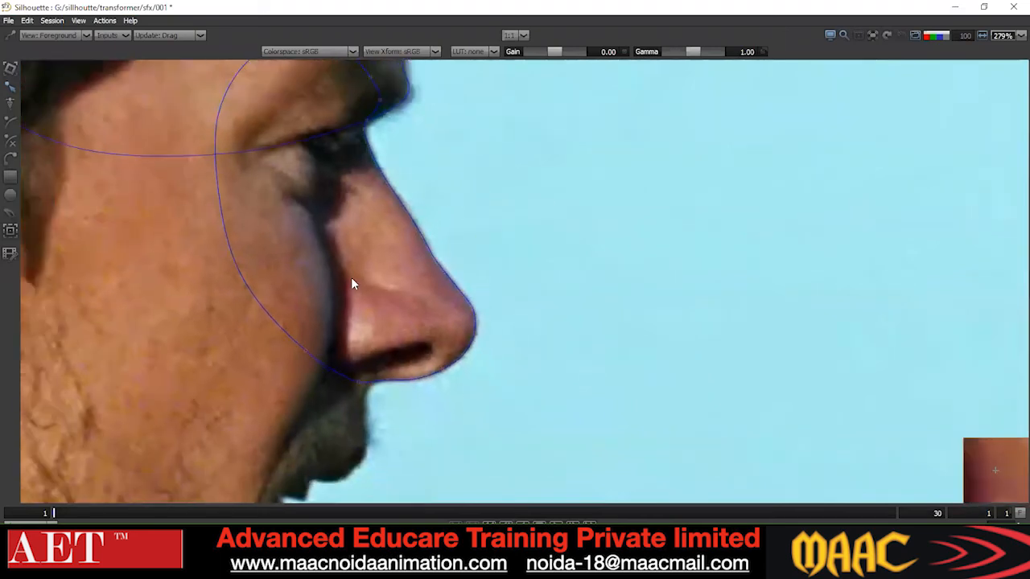
- Check the filled forehead, nose and neck shapes in the Output view and return to the Foreground view
{"action": "scroll", "coordinate": [351, 277], "scroll_direction": "down", "scroll_amount": 3}
{"action": "key", "text": "3"}
{"action": "key", "text": "1"}
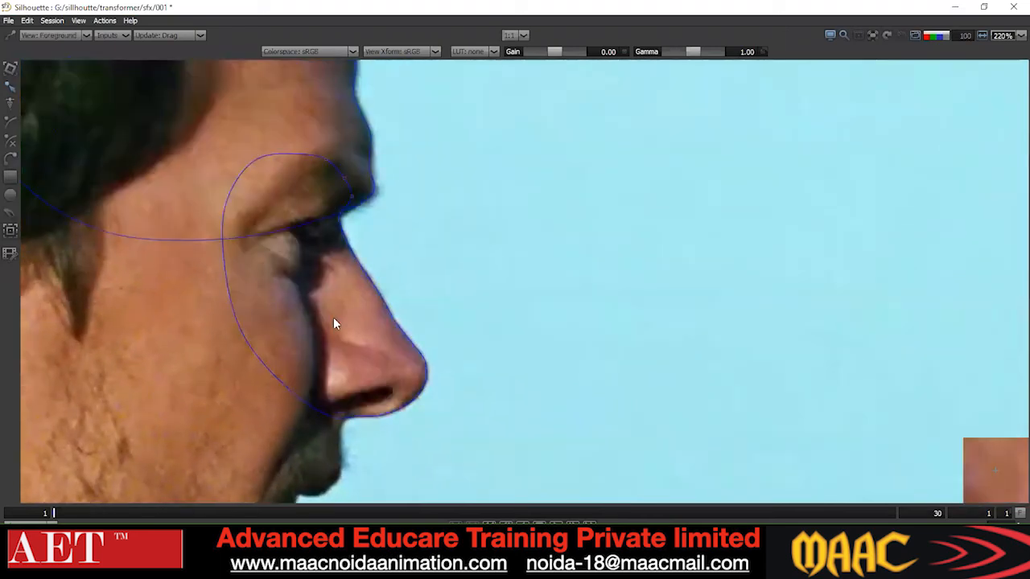
{"action": "key", "text": "3"}
{"action": "scroll", "coordinate": [380, 207], "scroll_direction": "up", "scroll_amount": 1}
{"action": "left_click_drag", "start_coordinate": [381, 214], "coordinate": [384, 321]}
{"action": "scroll", "coordinate": [384, 321], "scroll_direction": "down", "scroll_amount": 6}
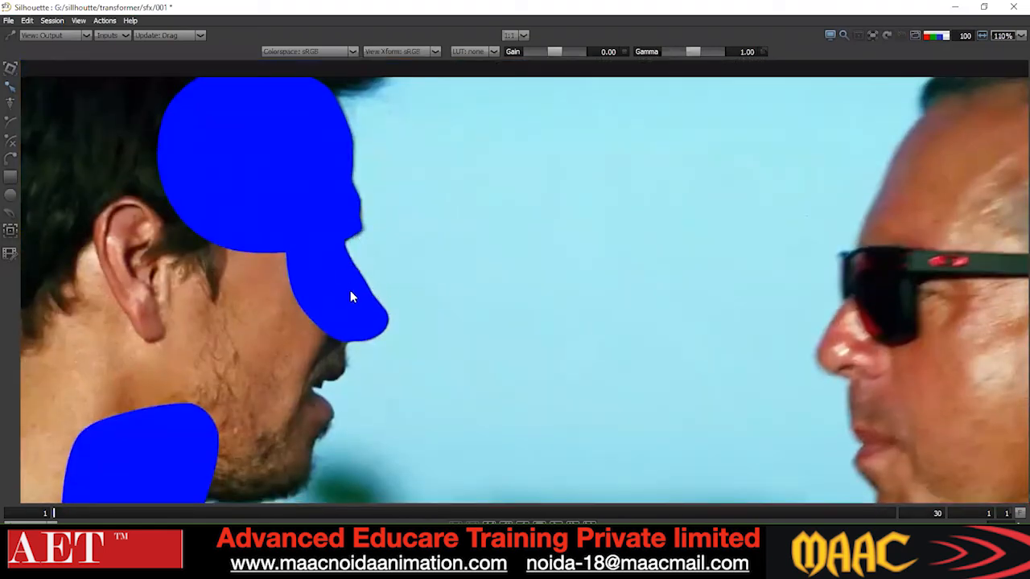
{"action": "scroll", "coordinate": [347, 230], "scroll_direction": "up", "scroll_amount": 2}
{"action": "scroll", "coordinate": [362, 239], "scroll_direction": "down", "scroll_amount": 3}
{"action": "key", "text": "1"}
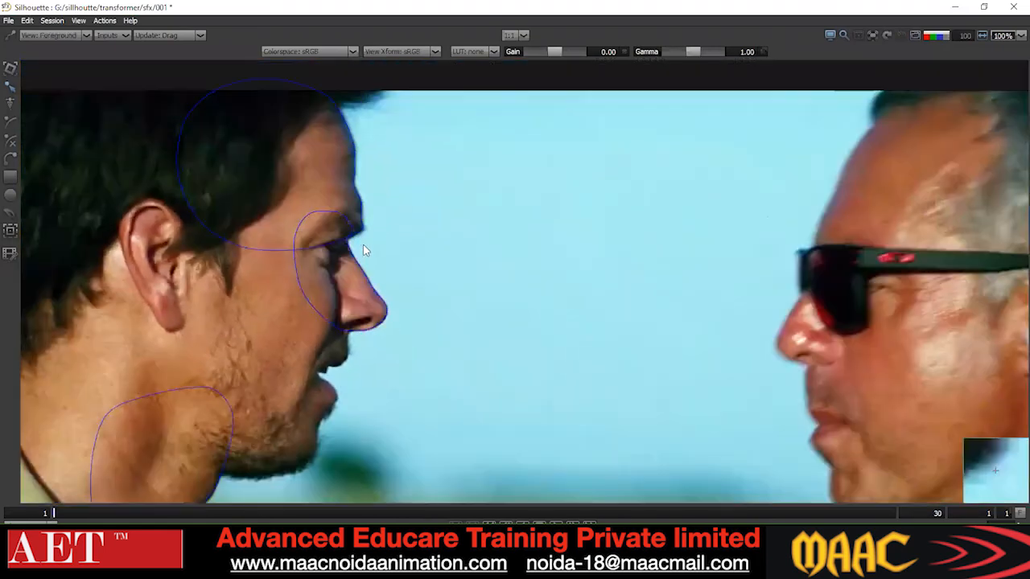
- Track Layer 2 with the nose shape forward from frame 1 to 30 using the mocha Tracker and restore the full workspace
{"action": "left_click_drag", "start_coordinate": [372, 316], "coordinate": [376, 240]}
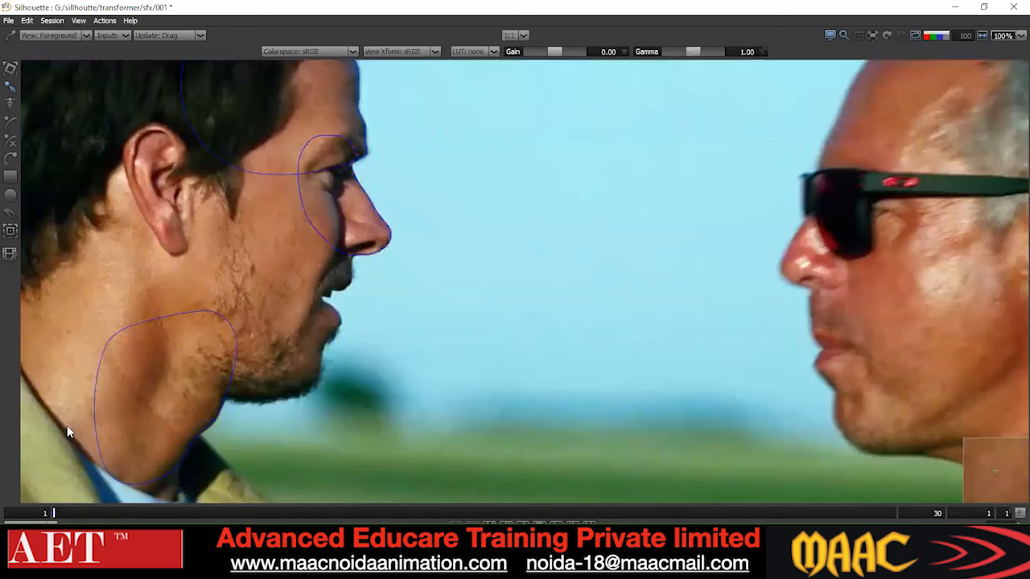
{"action": "left_click", "coordinate": [10, 232]}
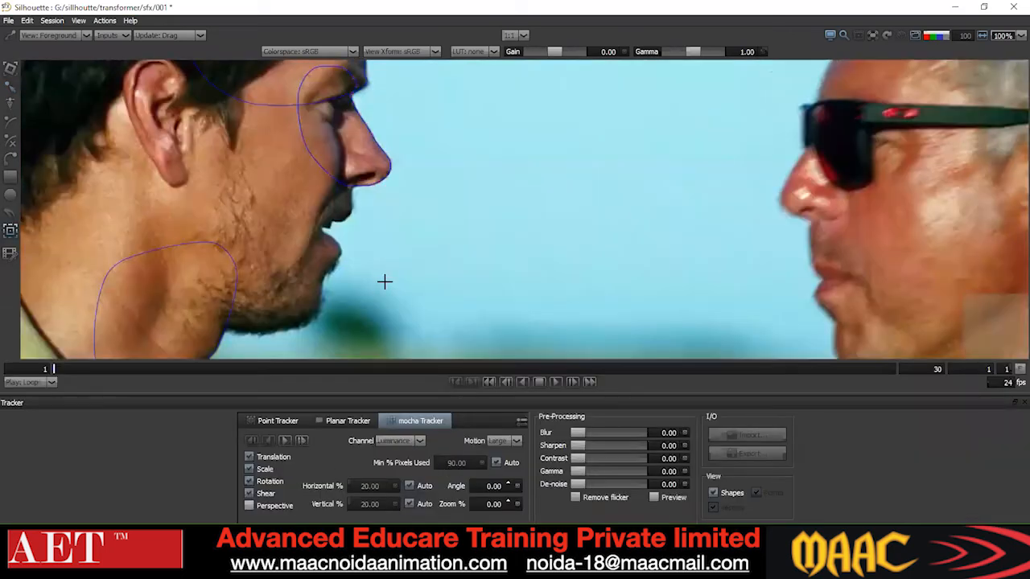
{"action": "scroll", "coordinate": [385, 281], "scroll_direction": "down", "scroll_amount": 1}
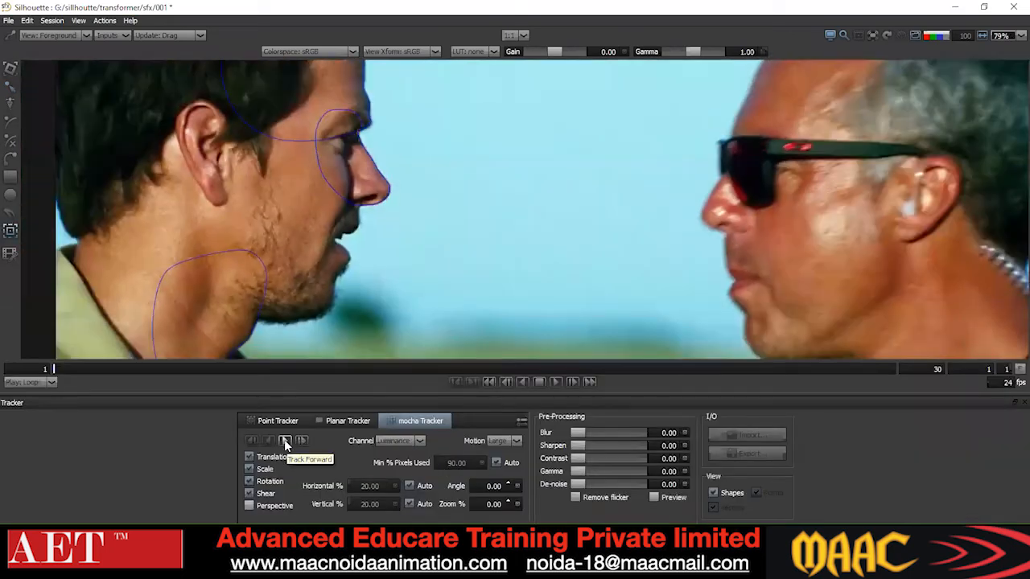
{"action": "left_click", "coordinate": [284, 441]}
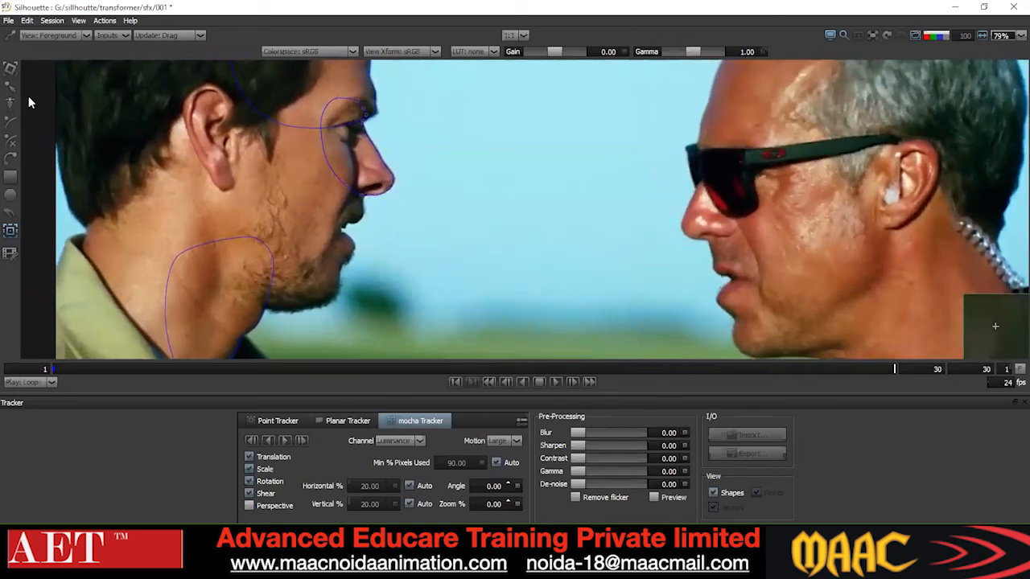
{"action": "key", "text": "grave"}
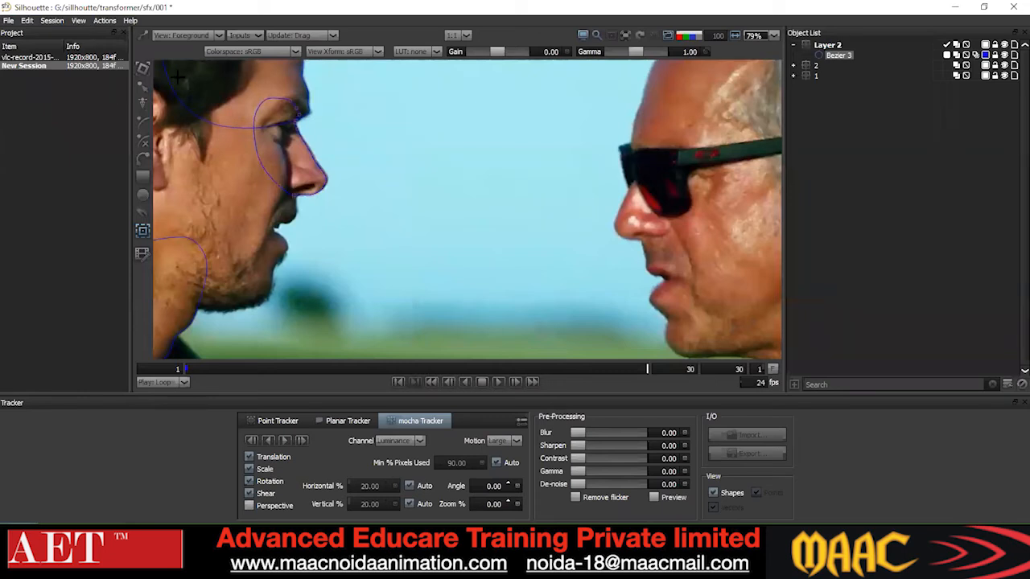
- Switch to the Reshape tool and nudge all points of the nose shape slightly up and right at frame 30
{"action": "left_click", "coordinate": [148, 88]}
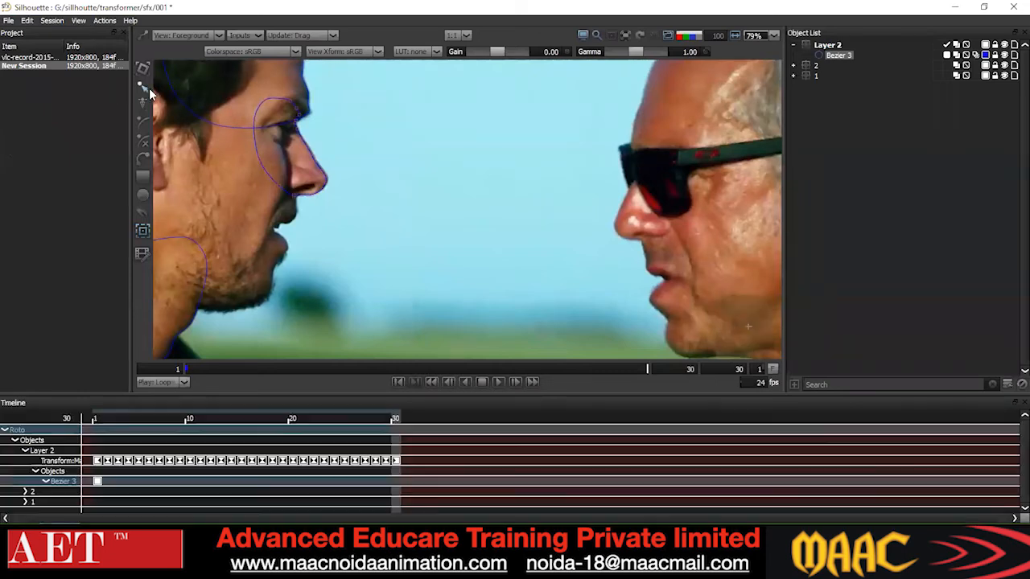
{"action": "key", "text": "grave"}
{"action": "scroll", "coordinate": [370, 226], "scroll_direction": "up", "scroll_amount": 3}
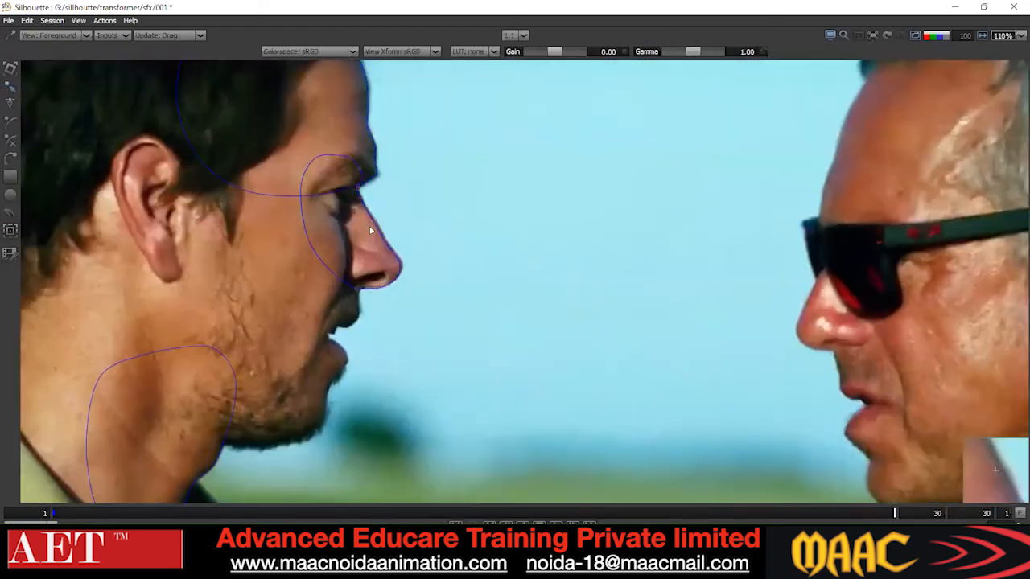
{"action": "scroll", "coordinate": [375, 224], "scroll_direction": "up", "scroll_amount": 1}
{"action": "left_click_drag", "start_coordinate": [390, 186], "coordinate": [376, 226]}
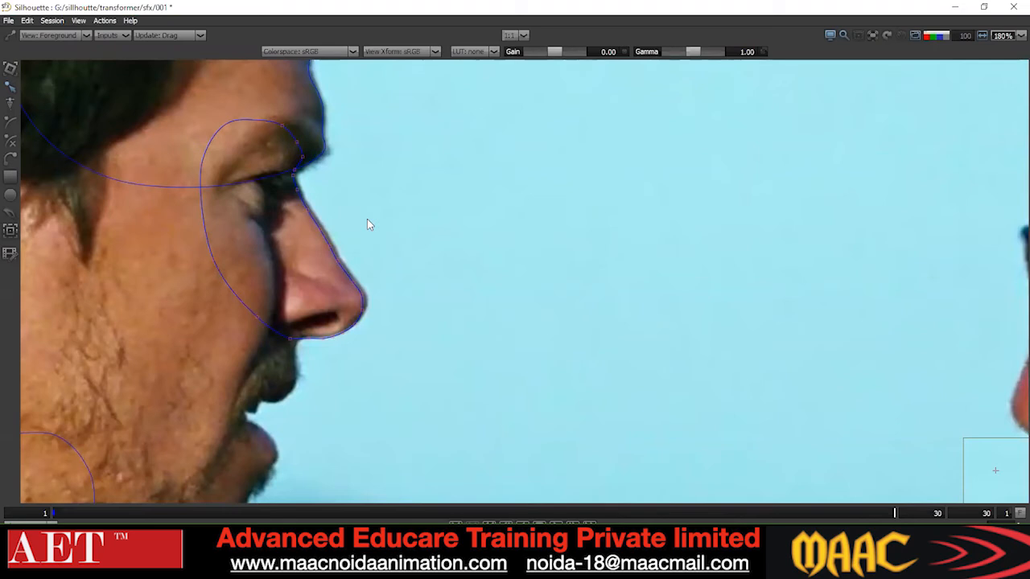
{"action": "scroll", "coordinate": [292, 212], "scroll_direction": "up", "scroll_amount": 1}
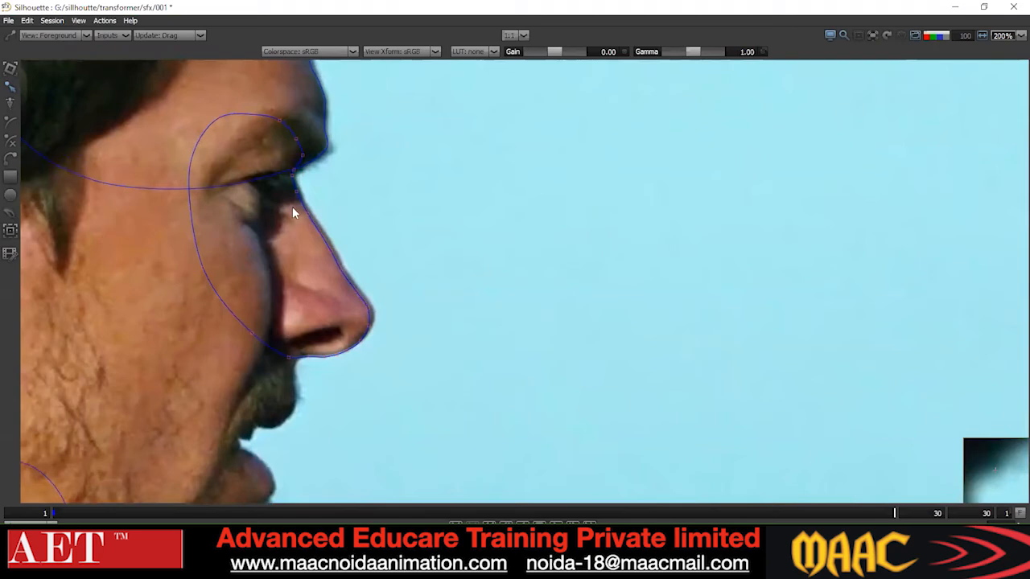
{"action": "scroll", "coordinate": [292, 212], "scroll_direction": "up", "scroll_amount": 2}
{"action": "key", "text": "ctrl+a"}
{"action": "key", "text": "Up"}
{"action": "key", "text": "Right"}
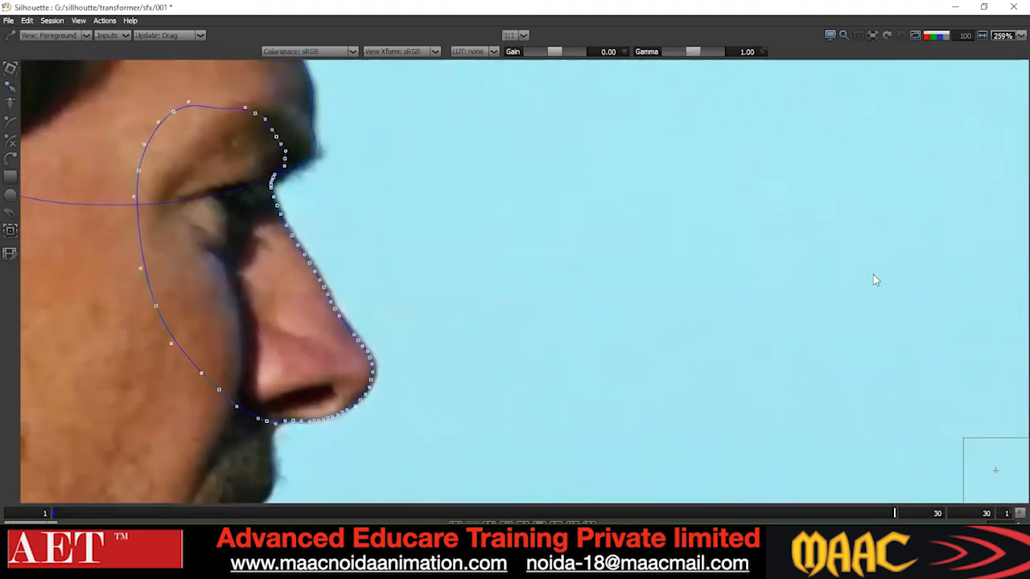
- Reshape the nose contour section by section along the bridge, tip and underside at frame 30
{"action": "left_click", "coordinate": [405, 371]}
{"action": "left_click_drag", "start_coordinate": [405, 372], "coordinate": [256, 432]}
{"action": "left_click_drag", "start_coordinate": [427, 338], "coordinate": [346, 422]}
{"action": "left_click_drag", "start_coordinate": [451, 375], "coordinate": [454, 407]}
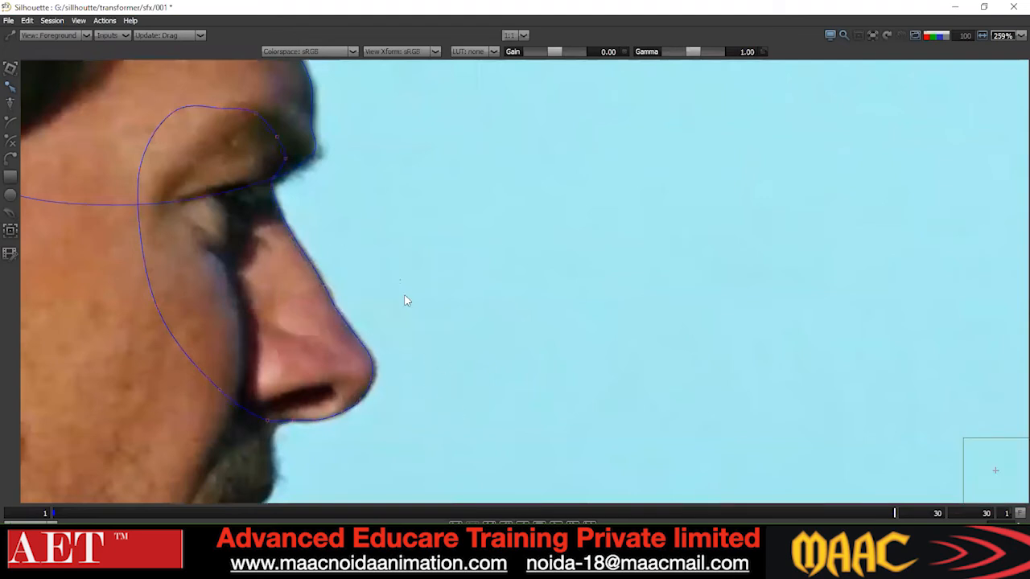
{"action": "left_click_drag", "start_coordinate": [403, 318], "coordinate": [395, 399]}
{"action": "left_click_drag", "start_coordinate": [370, 252], "coordinate": [249, 329]}
{"action": "left_click", "coordinate": [392, 303]}
{"action": "scroll", "coordinate": [373, 274], "scroll_direction": "down", "scroll_amount": 1}
{"action": "left_click_drag", "start_coordinate": [322, 231], "coordinate": [261, 292]}
{"action": "left_click", "coordinate": [418, 316]}
{"action": "left_click_drag", "start_coordinate": [352, 301], "coordinate": [283, 350]}
{"action": "left_click", "coordinate": [460, 363]}
{"action": "scroll", "coordinate": [461, 364], "scroll_direction": "down", "scroll_amount": 1}
{"action": "left_click_drag", "start_coordinate": [418, 379], "coordinate": [358, 444]}
{"action": "left_click", "coordinate": [470, 421]}
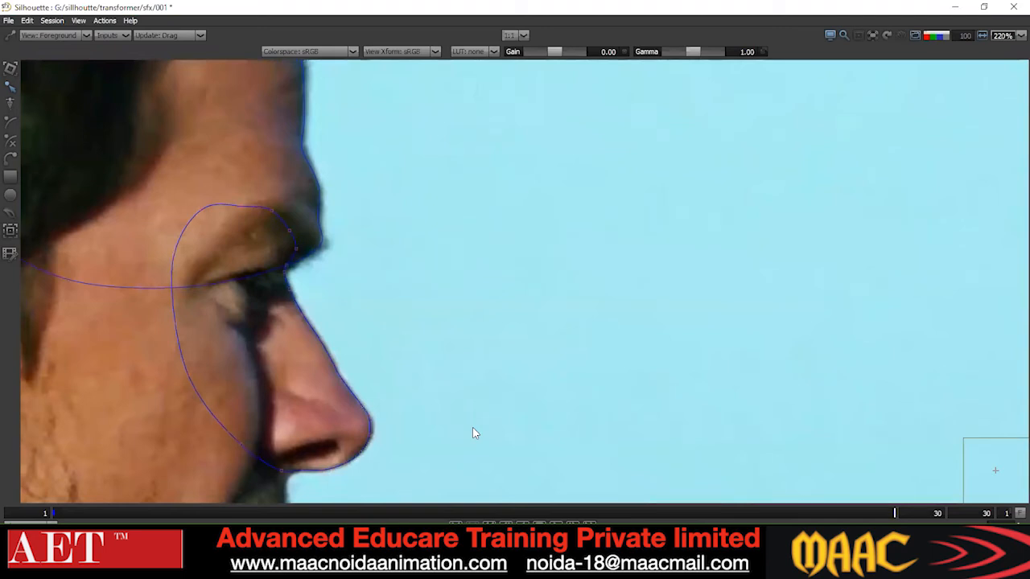
- Check the Bezier 3 keyframes on the timeline and inspect the nose contour up close at frame 30
{"action": "key", "text": "F2"}
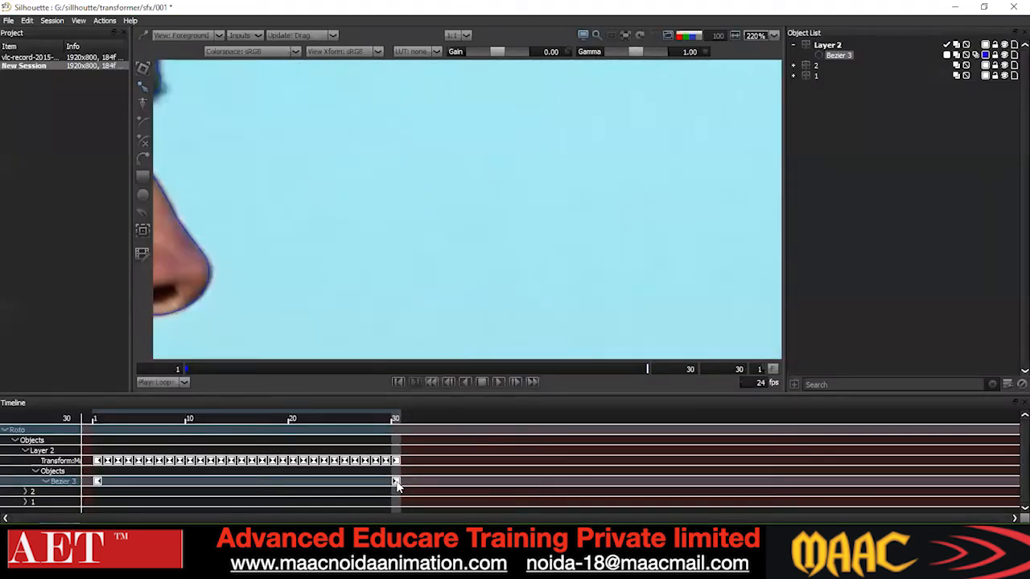
{"action": "key", "text": "F2"}
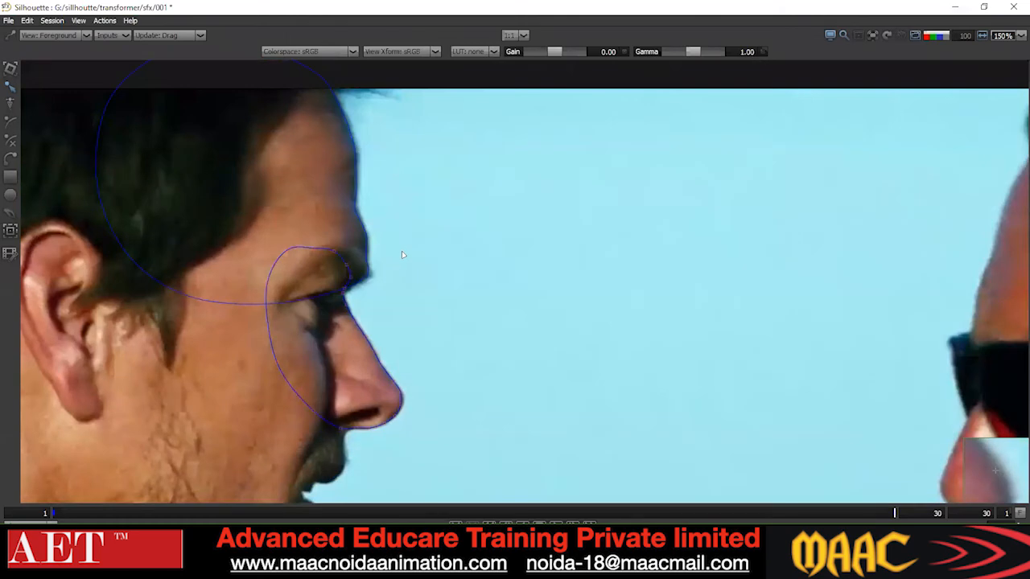
{"action": "key", "text": "Tab"}
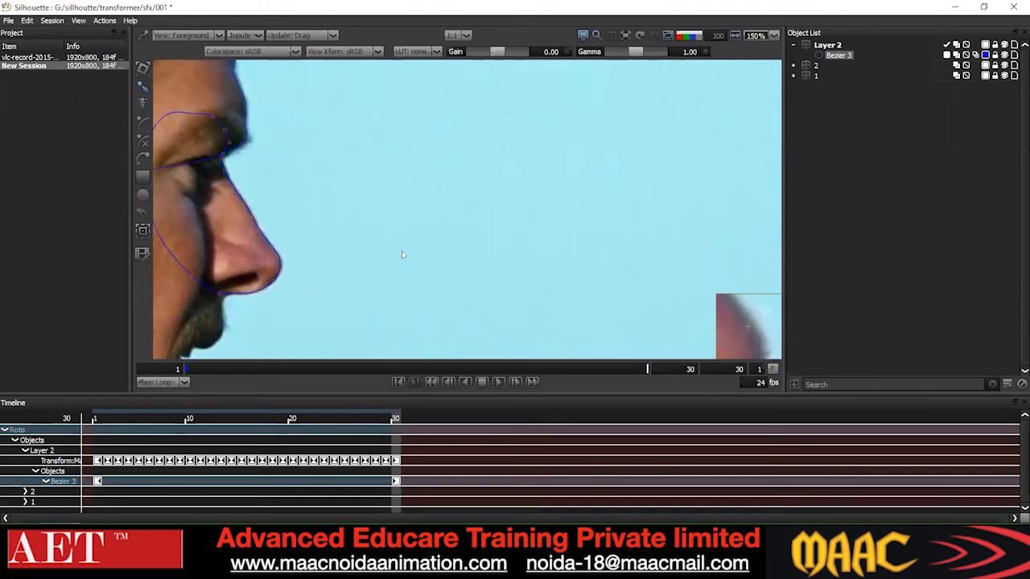
{"action": "key", "text": "Tab"}
{"action": "left_click_drag", "start_coordinate": [442, 267], "coordinate": [464, 131]}
{"action": "scroll", "coordinate": [403, 306], "scroll_direction": "up", "scroll_amount": 3}
{"action": "scroll", "coordinate": [403, 306], "scroll_direction": "up", "scroll_amount": 2}
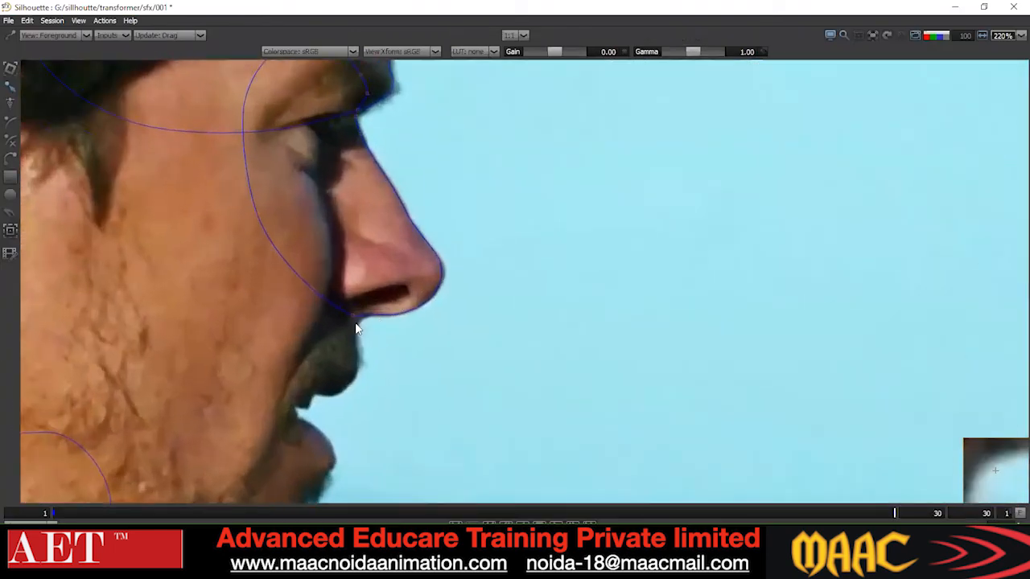
{"action": "left_click", "coordinate": [365, 320]}
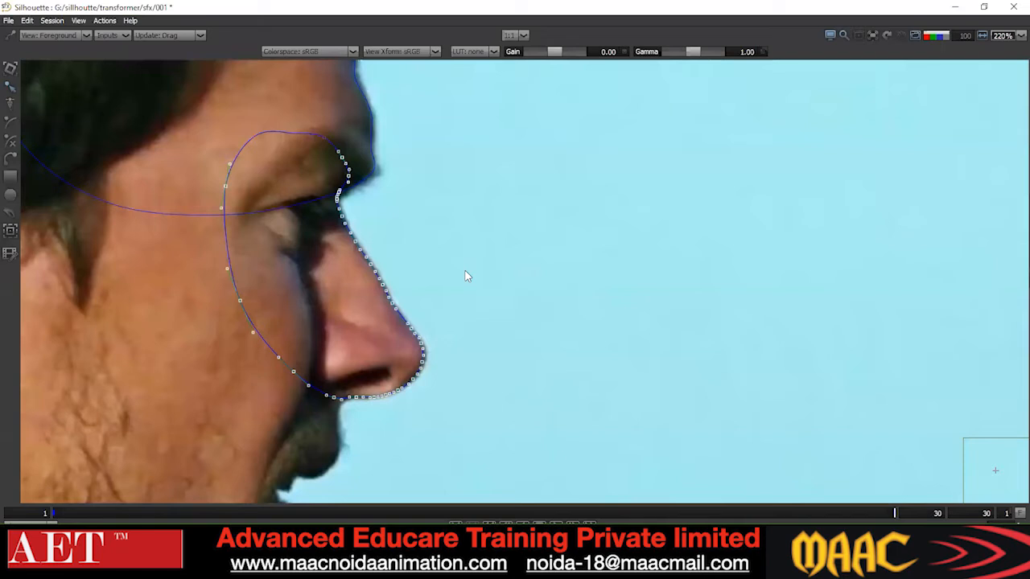
- Compare the full workspace with the Viewer + Timeline layout and finish with the maximized viewer on the nose
{"action": "key", "text": "F2"}
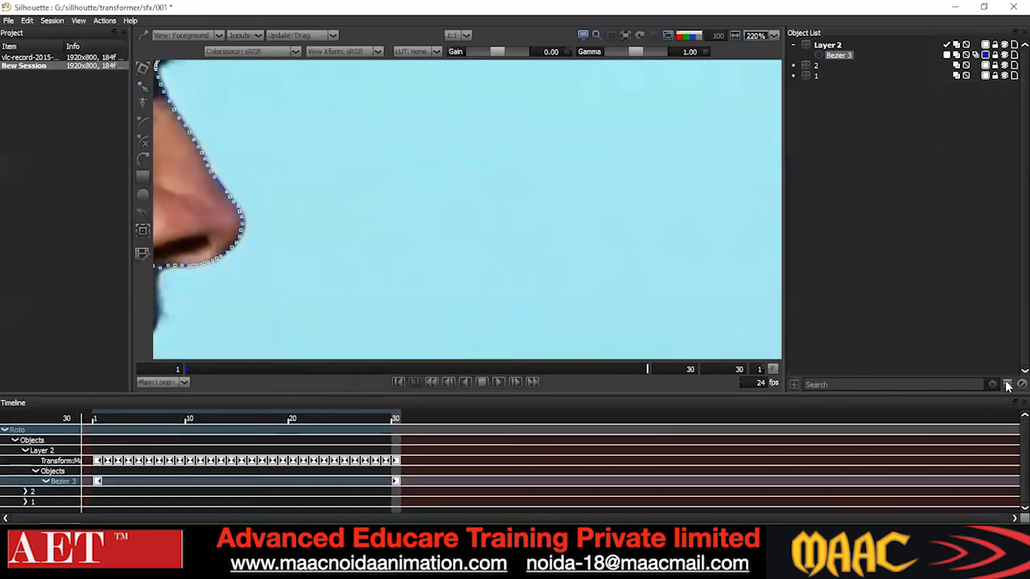
{"action": "key", "text": "F2"}
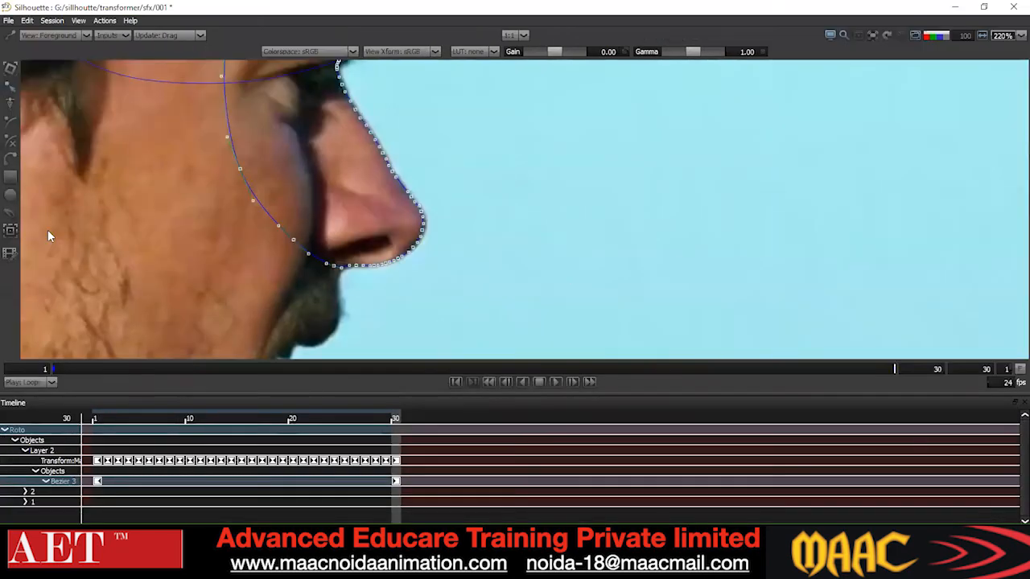
{"action": "key", "text": "F2"}
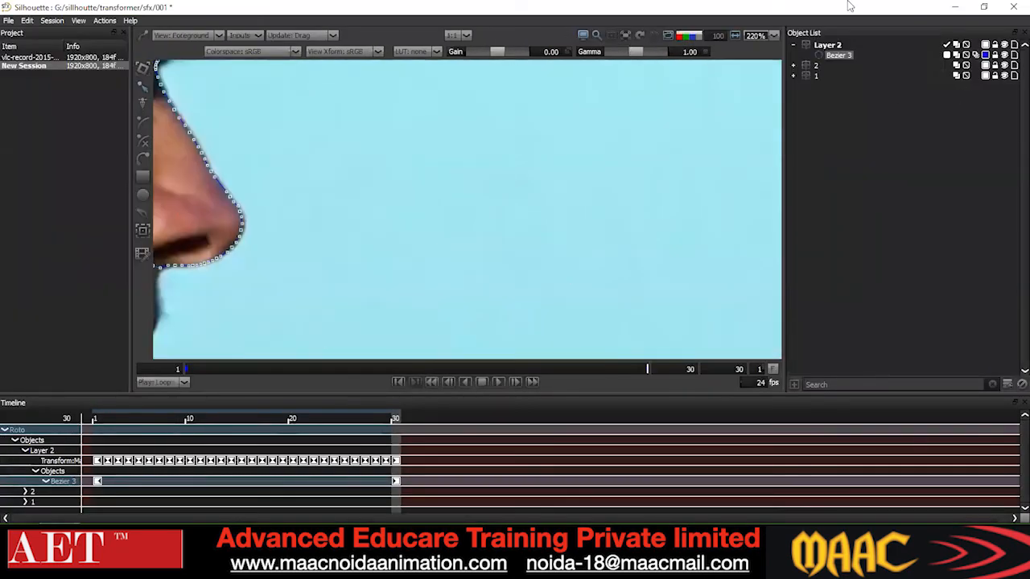
{"action": "left_click", "coordinate": [78, 20]}
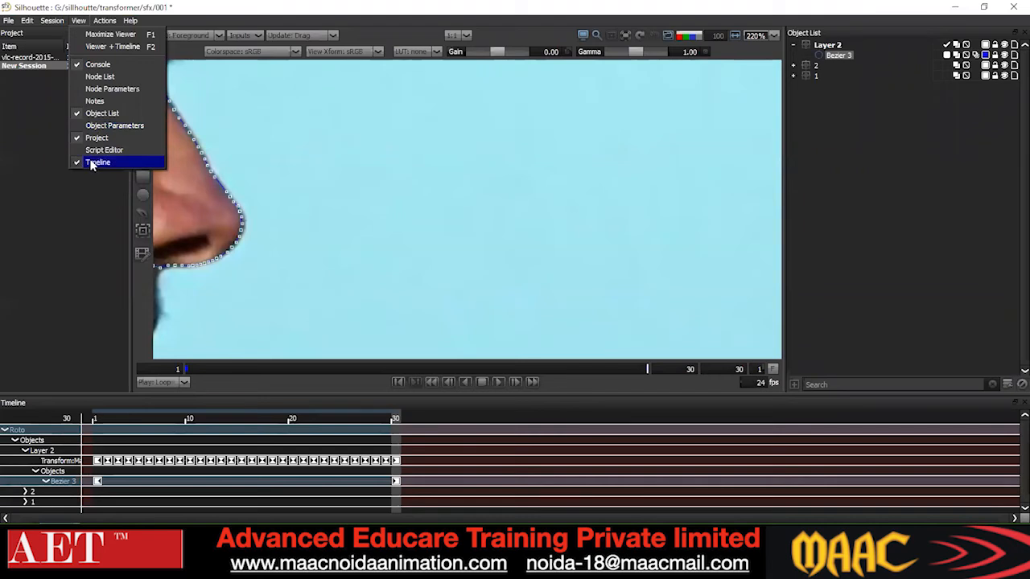
{"action": "left_click", "coordinate": [346, 125]}
{"action": "scroll", "coordinate": [161, 290], "scroll_direction": "down", "scroll_amount": 5}
{"action": "key", "text": "F1"}
{"action": "left_click_drag", "start_coordinate": [273, 315], "coordinate": [291, 276]}
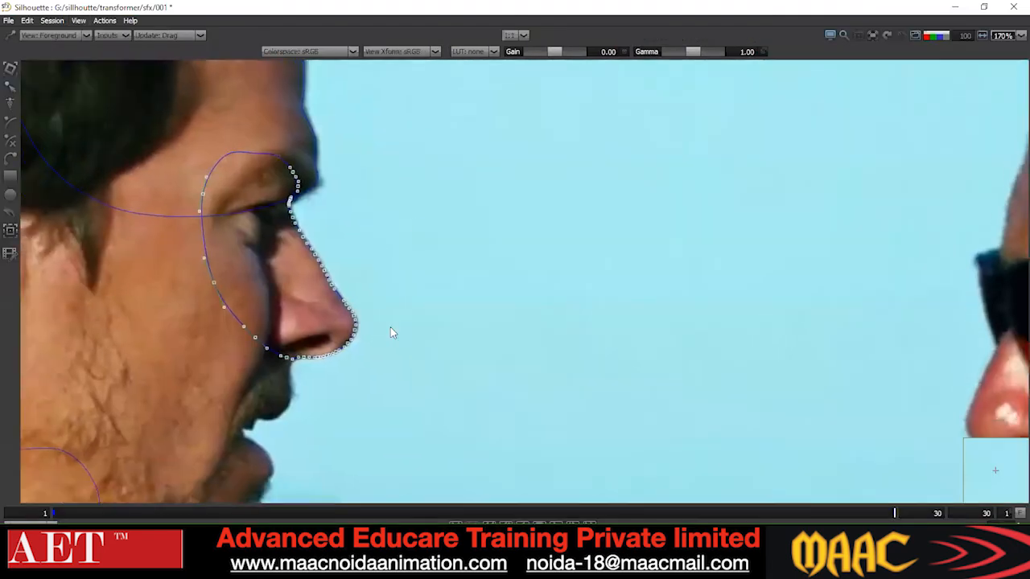
- Step back from frame 30 to frame 11, examining how the nose shape follows the profile
{"action": "scroll", "coordinate": [383, 319], "scroll_direction": "up", "scroll_amount": 1}
{"action": "key", "text": "Left"}
{"action": "key", "text": "Left"}
{"action": "key", "text": "Left"}
{"action": "key", "text": "Left"}
{"action": "key", "text": "Left"}
{"action": "key", "text": "Left"}
{"action": "key", "text": "Left"}
{"action": "key", "text": "Left"}
{"action": "key", "text": "Left"}
{"action": "key", "text": "Left"}
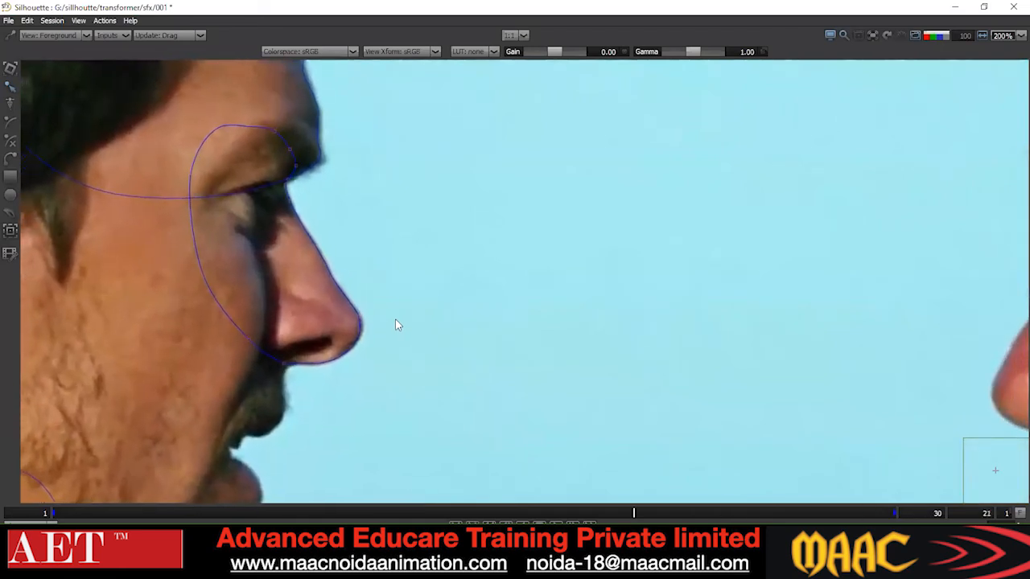
{"action": "key", "text": "Left"}
{"action": "key", "text": "Left"}
{"action": "key", "text": "Left"}
{"action": "key", "text": "Left"}
{"action": "key", "text": "Left"}
{"action": "key", "text": "Left"}
{"action": "key", "text": "Left"}
{"action": "key", "text": "Left"}
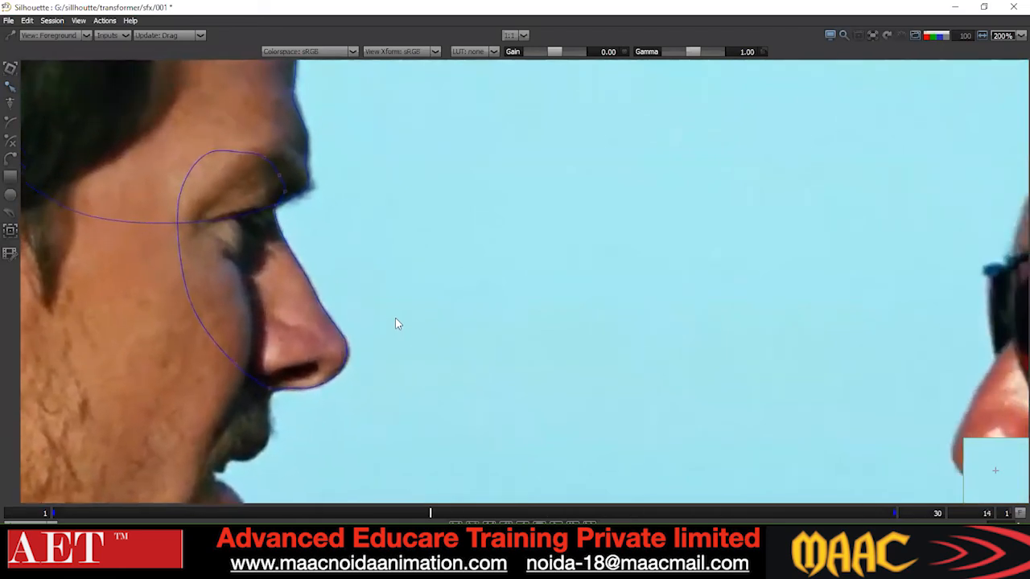
{"action": "key", "text": "Left"}
{"action": "key", "text": "Left"}
{"action": "key", "text": "Left"}
{"action": "key", "text": "Left"}
{"action": "key", "text": "Right"}
{"action": "key", "text": "Right"}
{"action": "key", "text": "Right"}
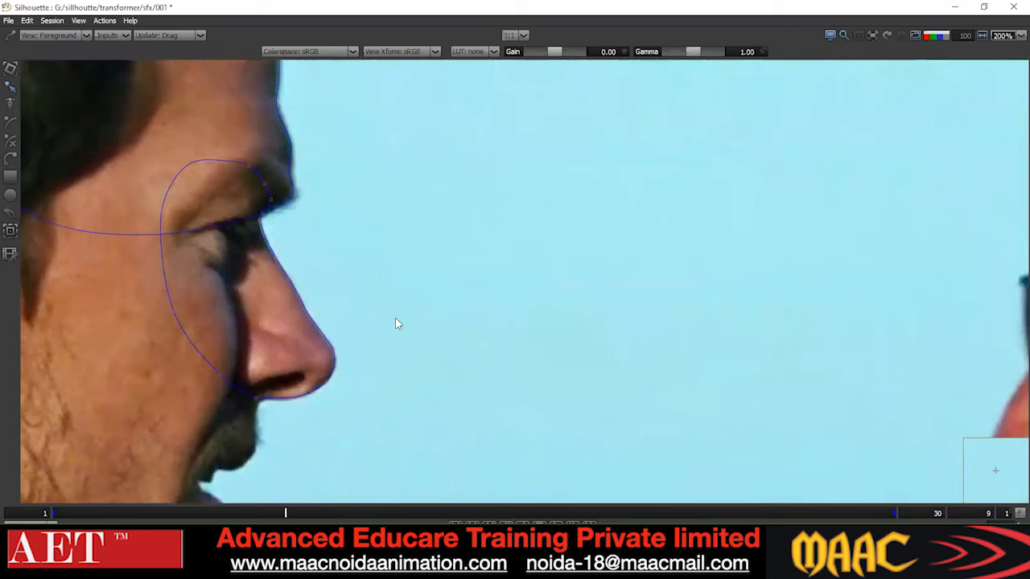
- Adjust groups of points along the nose contour at frame 11 to match the man's profile
{"action": "scroll", "coordinate": [293, 233], "scroll_direction": "up", "scroll_amount": 7}
{"action": "left_click_drag", "start_coordinate": [377, 148], "coordinate": [205, 276]}
{"action": "left_click_drag", "start_coordinate": [352, 164], "coordinate": [221, 237]}
{"action": "left_click", "coordinate": [303, 225]}
{"action": "scroll", "coordinate": [303, 225], "scroll_direction": "down", "scroll_amount": 1}
{"action": "left_click_drag", "start_coordinate": [303, 224], "coordinate": [243, 293]}
{"action": "scroll", "coordinate": [393, 309], "scroll_direction": "down", "scroll_amount": 2}
{"action": "left_click_drag", "start_coordinate": [419, 346], "coordinate": [248, 349]}
{"action": "scroll", "coordinate": [446, 283], "scroll_direction": "down", "scroll_amount": 3}
{"action": "left_click_drag", "start_coordinate": [445, 273], "coordinate": [432, 363]}
- Advance to frame 21 and adjust the nose shape's points around the tip to fit the profile
{"action": "key", "text": "x"}
{"action": "key", "text": "x"}
{"action": "key", "text": "x"}
{"action": "key", "text": "x"}
{"action": "key", "text": "x"}
{"action": "key", "text": "x"}
{"action": "key", "text": "x"}
{"action": "key", "text": "x"}
{"action": "key", "text": "x"}
{"action": "key", "text": "x"}
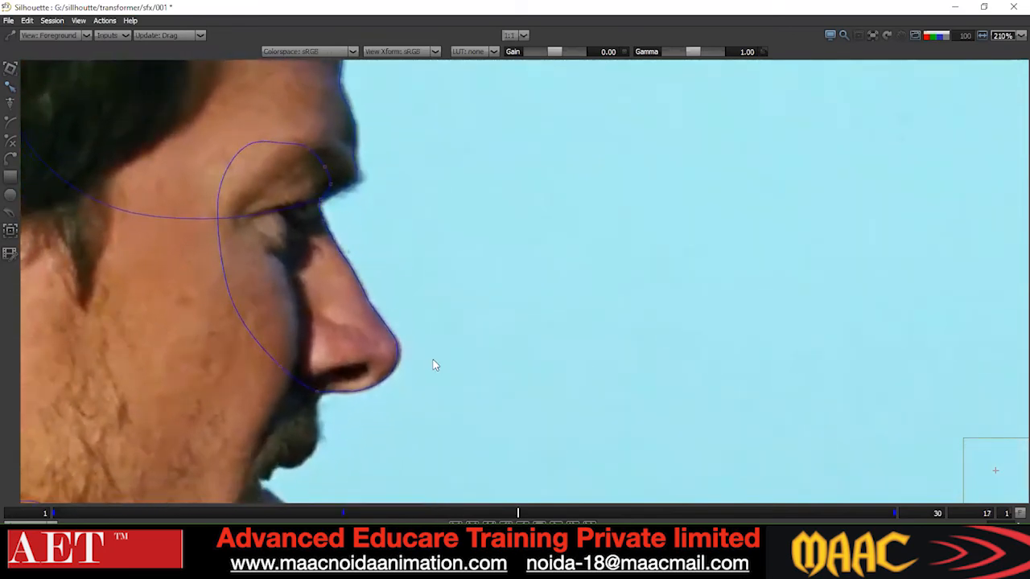
{"action": "scroll", "coordinate": [427, 296], "scroll_direction": "up", "scroll_amount": 1}
{"action": "left_click_drag", "start_coordinate": [427, 297], "coordinate": [380, 370]}
{"action": "scroll", "coordinate": [425, 336], "scroll_direction": "down", "scroll_amount": 1}
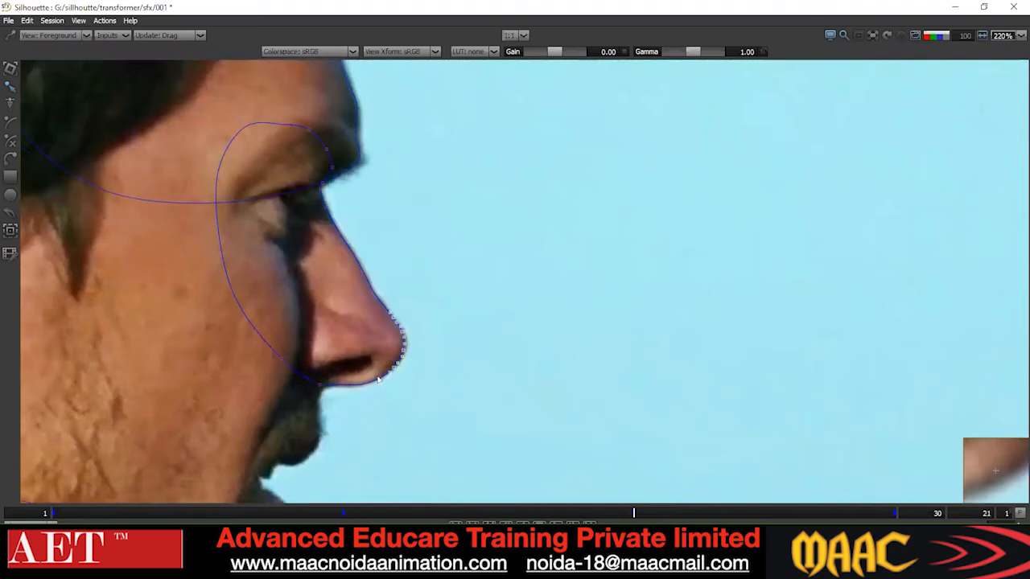
{"action": "scroll", "coordinate": [427, 338], "scroll_direction": "down", "scroll_amount": 1}
{"action": "left_click_drag", "start_coordinate": [430, 304], "coordinate": [393, 360]}
{"action": "left_click", "coordinate": [448, 357]}
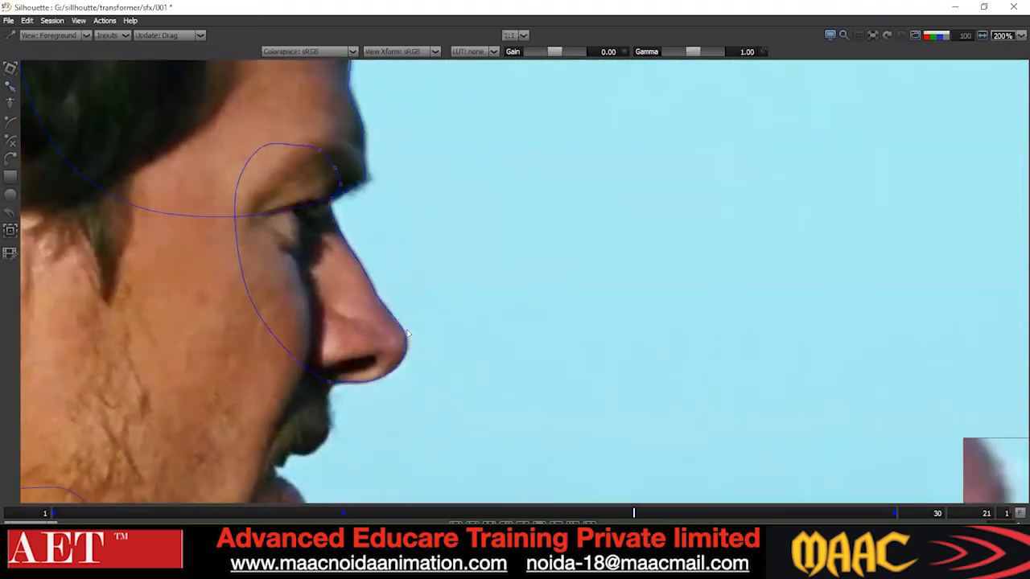
- Select all points of the nose shape at frame 21 and smooth them twice
{"action": "scroll", "coordinate": [408, 335], "scroll_direction": "up", "scroll_amount": 1}
{"action": "scroll", "coordinate": [409, 308], "scroll_direction": "down", "scroll_amount": 1}
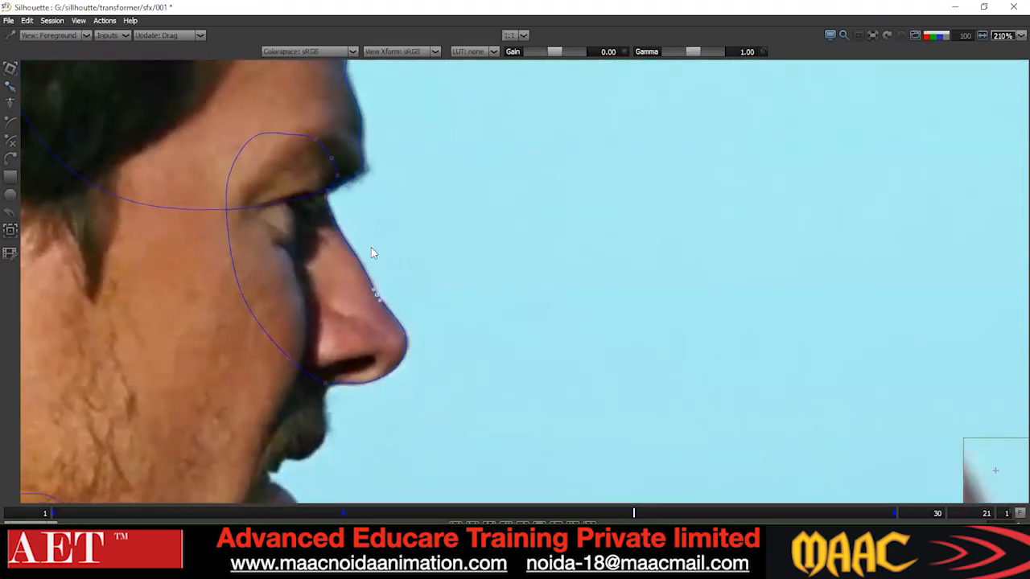
{"action": "left_click_drag", "start_coordinate": [499, 113], "coordinate": [177, 410]}
{"action": "right_click", "coordinate": [567, 159]}
{"action": "left_click", "coordinate": [598, 270]}
{"action": "left_click", "coordinate": [492, 270]}
{"action": "scroll", "coordinate": [491, 270], "scroll_direction": "down", "scroll_amount": 2}
{"action": "left_click_drag", "start_coordinate": [564, 127], "coordinate": [139, 402]}
{"action": "right_click", "coordinate": [490, 171]}
{"action": "left_click", "coordinate": [515, 283]}
{"action": "left_click", "coordinate": [493, 335]}
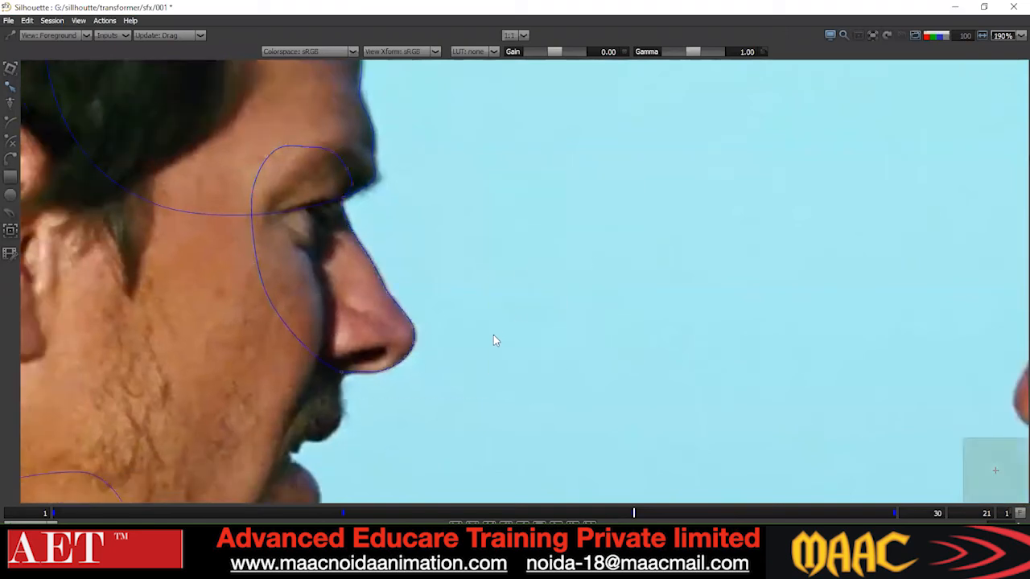
- Scrub backward and forward through the 30 frames to check the fit of the nose, forehead and neck shapes
{"action": "scroll", "coordinate": [493, 328], "scroll_direction": "down", "scroll_amount": 5}
{"action": "key", "text": "z"}
{"action": "key", "text": "z"}
{"action": "key", "text": "z"}
{"action": "key", "text": "z"}
{"action": "key", "text": "z"}
{"action": "key", "text": "z"}
{"action": "key", "text": "z"}
{"action": "key", "text": "z"}
{"action": "key", "text": "z"}
{"action": "key", "text": "z"}
{"action": "key", "text": "z"}
{"action": "key", "text": "z"}
{"action": "key", "text": "z"}
{"action": "key", "text": "z"}
{"action": "key", "text": "z"}
{"action": "key", "text": "z"}
{"action": "key", "text": "z"}
{"action": "key", "text": "z"}
{"action": "key", "text": "z"}
{"action": "key", "text": "z"}
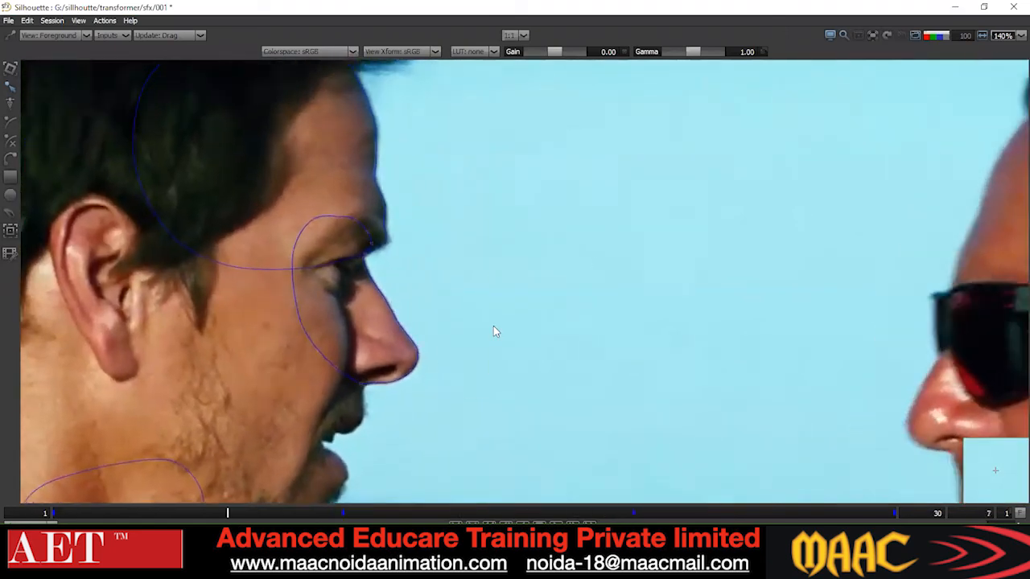
{"action": "scroll", "coordinate": [500, 323], "scroll_direction": "down", "scroll_amount": 4}
{"action": "key", "text": "z"}
{"action": "key", "text": "z"}
{"action": "key", "text": "z"}
{"action": "key", "text": "z"}
{"action": "key", "text": "z"}
{"action": "key", "text": "z"}
{"action": "key", "text": "z"}
{"action": "key", "text": "z"}
{"action": "key", "text": "z"}
{"action": "key", "text": "z"}
{"action": "key", "text": "z"}
{"action": "key", "text": "z"}
{"action": "key", "text": "z"}
{"action": "key", "text": "z"}
{"action": "key", "text": "z"}
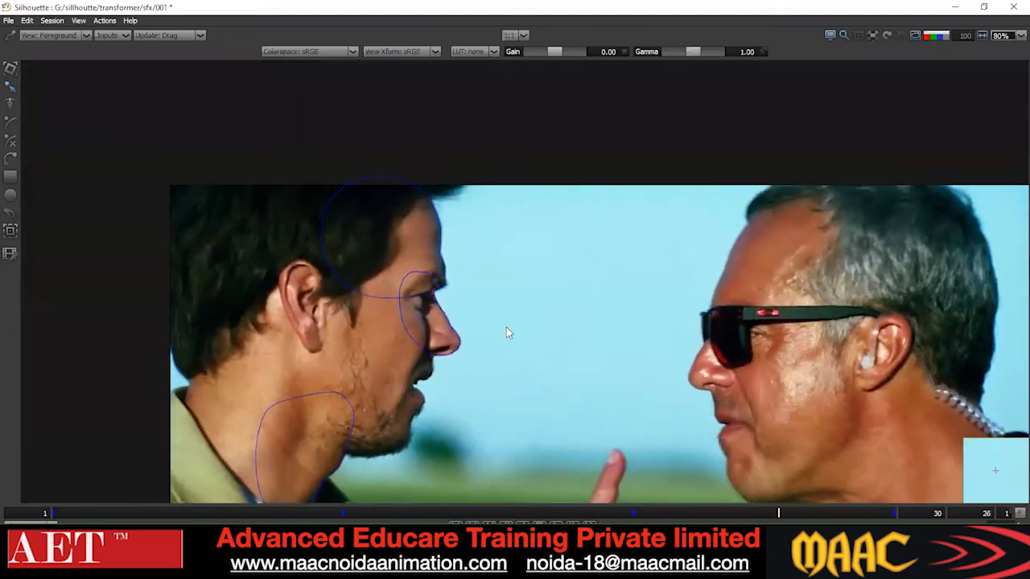
{"action": "scroll", "coordinate": [509, 292], "scroll_direction": "up", "scroll_amount": 3}
{"action": "key", "text": "x"}
{"action": "key", "text": "x"}
{"action": "key", "text": "x"}
{"action": "key", "text": "x"}
{"action": "key", "text": "x"}
{"action": "key", "text": "x"}
{"action": "key", "text": "x"}
{"action": "key", "text": "x"}
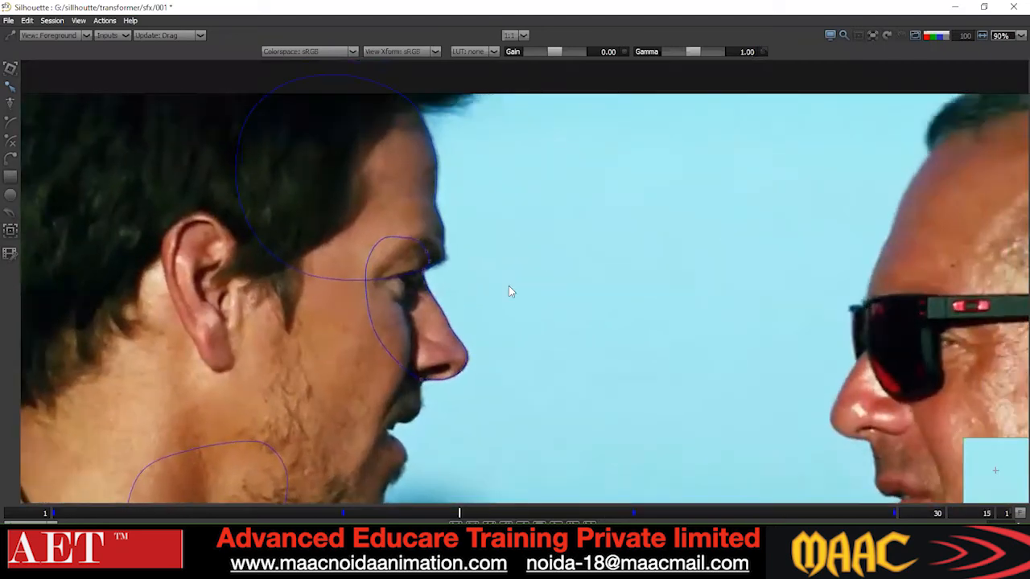
- Step backward frame by frame to frame 10, examining how the forehead, nose and neck shapes follow the left man's profile
{"action": "key", "text": "z"}
{"action": "key", "text": "z"}
{"action": "key", "text": "z"}
{"action": "key", "text": "z"}
{"action": "key", "text": "z"}
{"action": "key", "text": "z"}
{"action": "key", "text": "z"}
{"action": "key", "text": "z"}
{"action": "key", "text": "z"}
{"action": "key", "text": "z"}
{"action": "key", "text": "z"}
{"action": "key", "text": "z"}
{"action": "key", "text": "z"}
{"action": "key", "text": "z"}
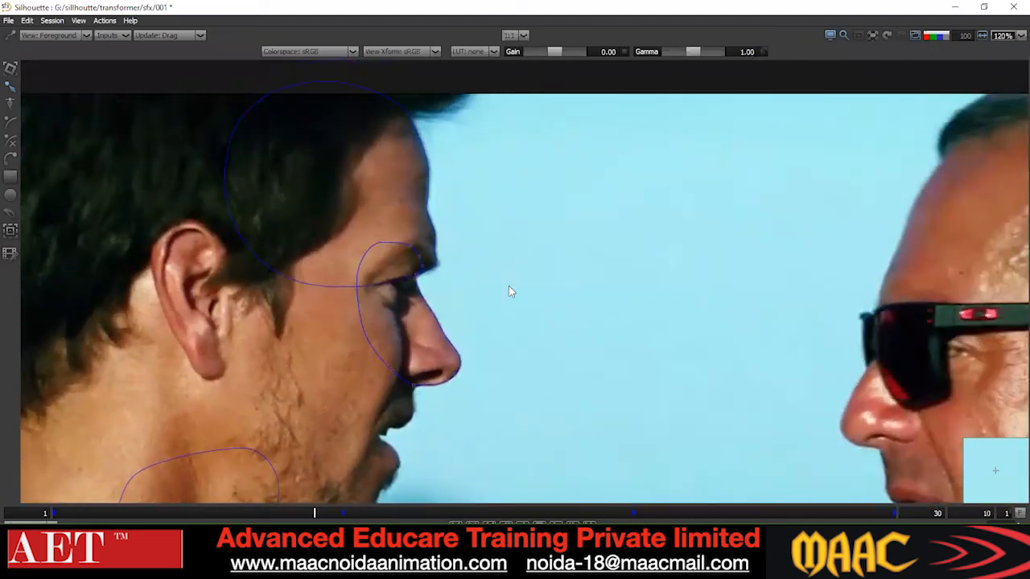
- Step forward from frame 10 to frame 22 to check how the brow-and-nose shape follows the dark-haired man's profile
{"action": "key", "text": "x"}
{"action": "key", "text": "x"}
{"action": "key", "text": "x"}
{"action": "key", "text": "x"}
{"action": "key", "text": "x"}
{"action": "key", "text": "x"}
{"action": "key", "text": "x"}
{"action": "key", "text": "x"}
{"action": "key", "text": "x"}
{"action": "key", "text": "x"}
{"action": "key", "text": "x"}
{"action": "key", "text": "x"}
{"action": "key", "text": "x"}
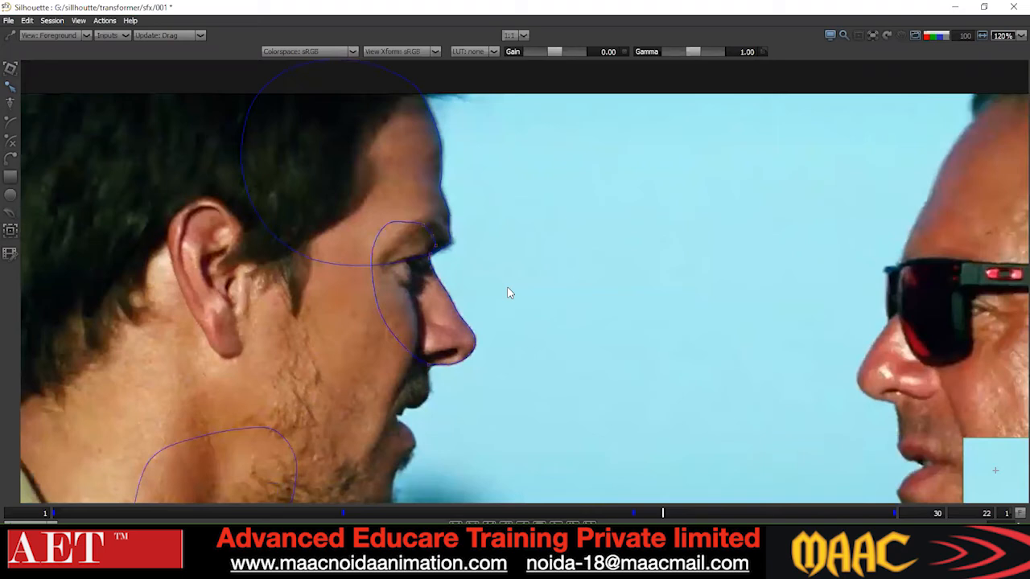
- At frame 1, start a Bezier shape under the dark-haired man's nose and trace the moustache edge down to the mouth opening
{"action": "key", "text": "grave"}
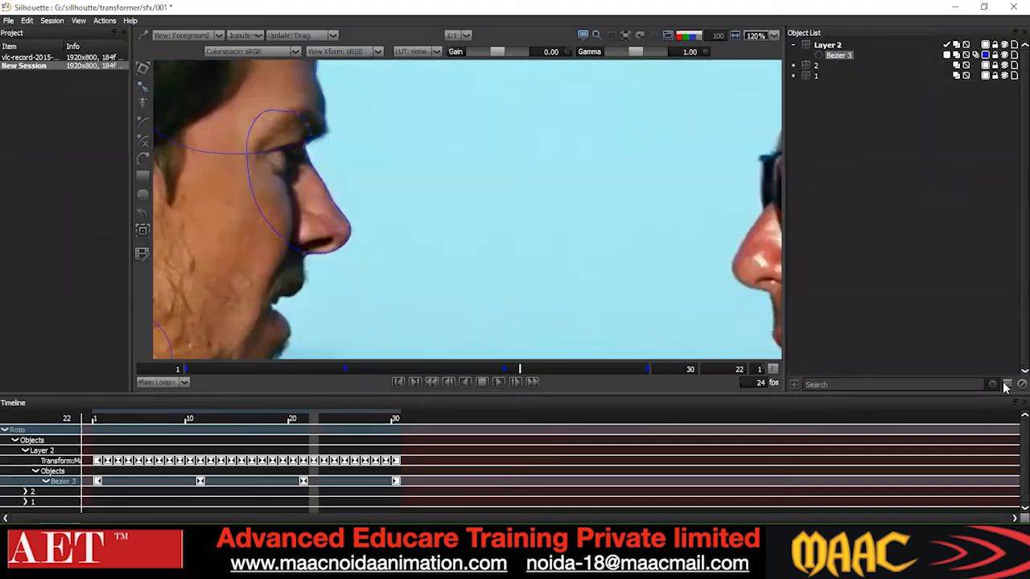
{"action": "left_click_drag", "start_coordinate": [344, 353], "coordinate": [335, 241]}
{"action": "key", "text": "grave"}
{"action": "left_click_drag", "start_coordinate": [470, 232], "coordinate": [460, 266]}
{"action": "scroll", "coordinate": [460, 268], "scroll_direction": "up", "scroll_amount": 2}
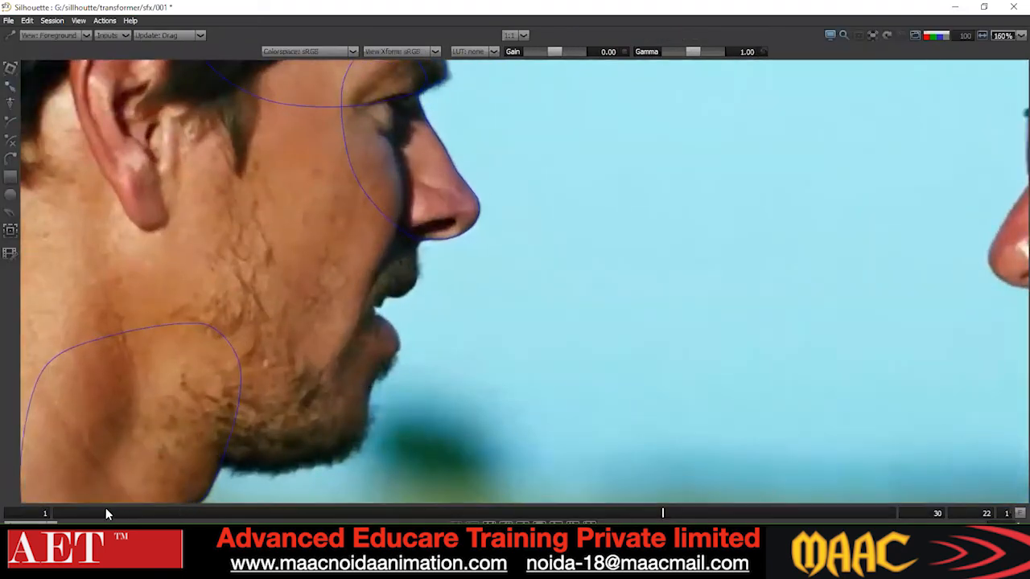
{"action": "left_click_drag", "start_coordinate": [664, 515], "coordinate": [1, 521]}
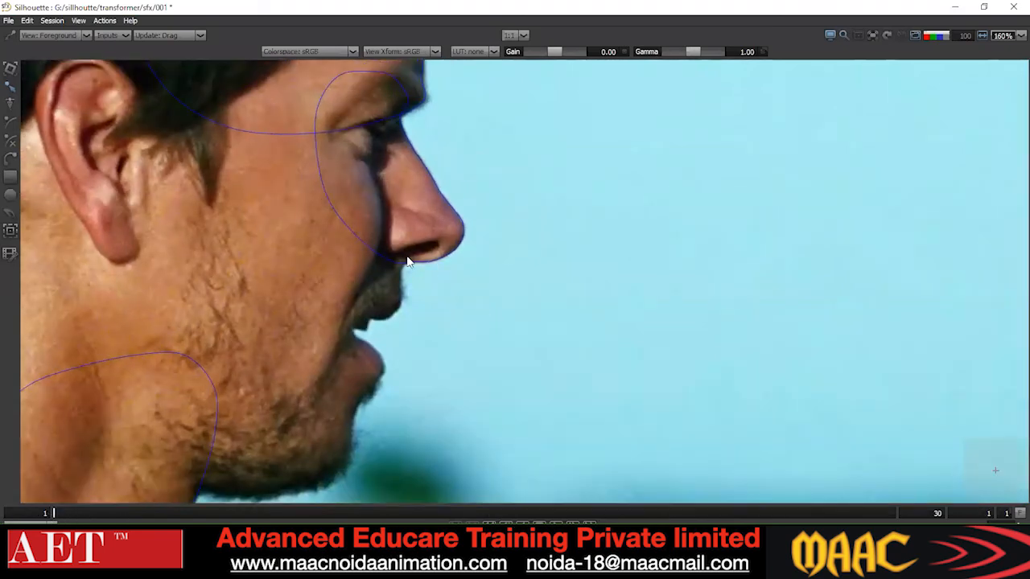
{"action": "scroll", "coordinate": [399, 270], "scroll_direction": "up", "scroll_amount": 1}
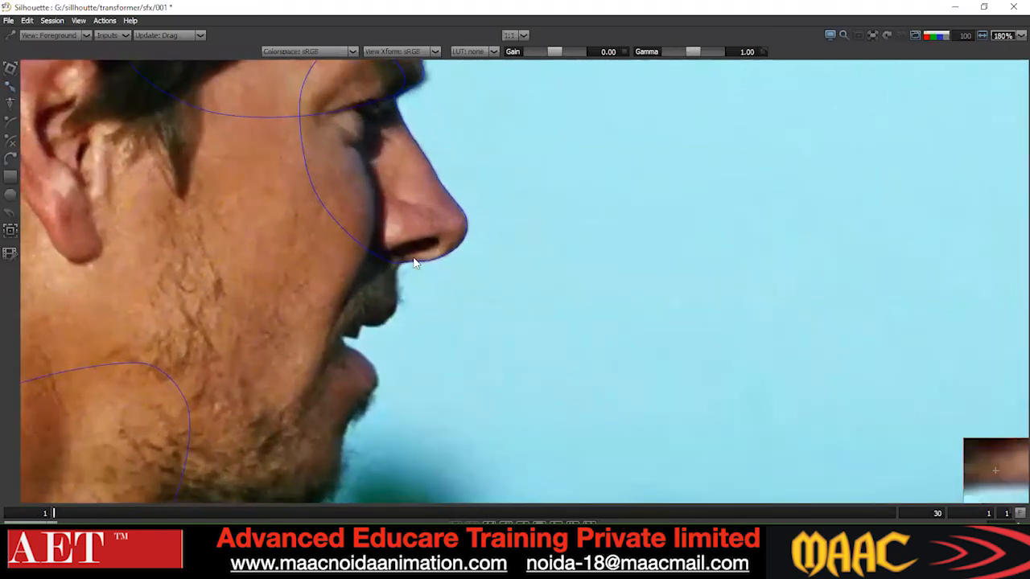
{"action": "left_click", "coordinate": [395, 284]}
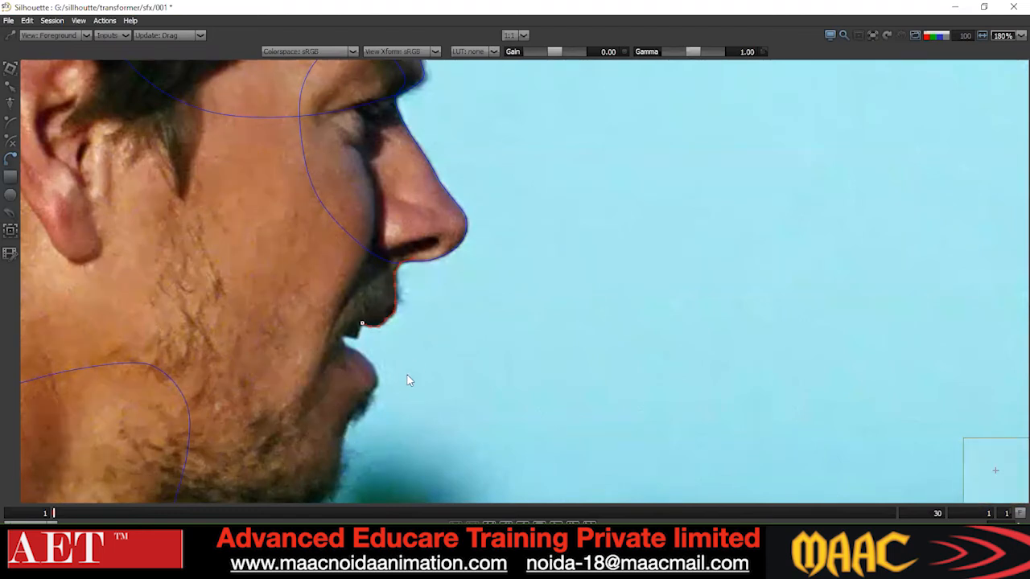
- Examine both men's profiles and mouth movement across the 30 frames, especially the man in sunglasses, and return to frame 1
{"action": "scroll", "coordinate": [756, 318], "scroll_direction": "down", "scroll_amount": 5}
{"action": "left_click_drag", "start_coordinate": [756, 318], "coordinate": [499, 362]}
{"action": "scroll", "coordinate": [632, 346], "scroll_direction": "down", "scroll_amount": 3}
{"action": "left_click_drag", "start_coordinate": [633, 346], "coordinate": [479, 311]}
{"action": "scroll", "coordinate": [479, 311], "scroll_direction": "up", "scroll_amount": 1}
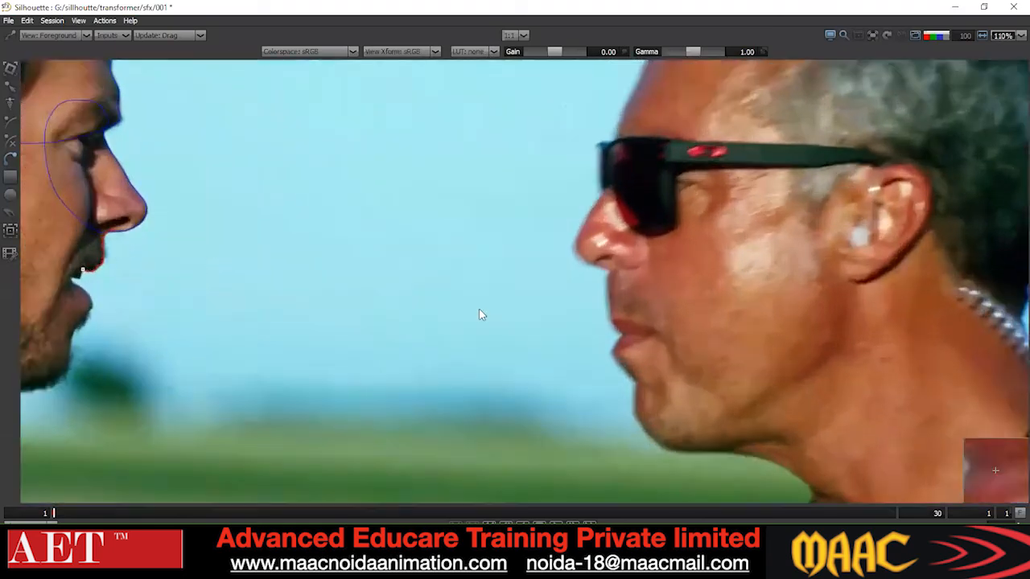
{"action": "scroll", "coordinate": [475, 313], "scroll_direction": "up", "scroll_amount": 2}
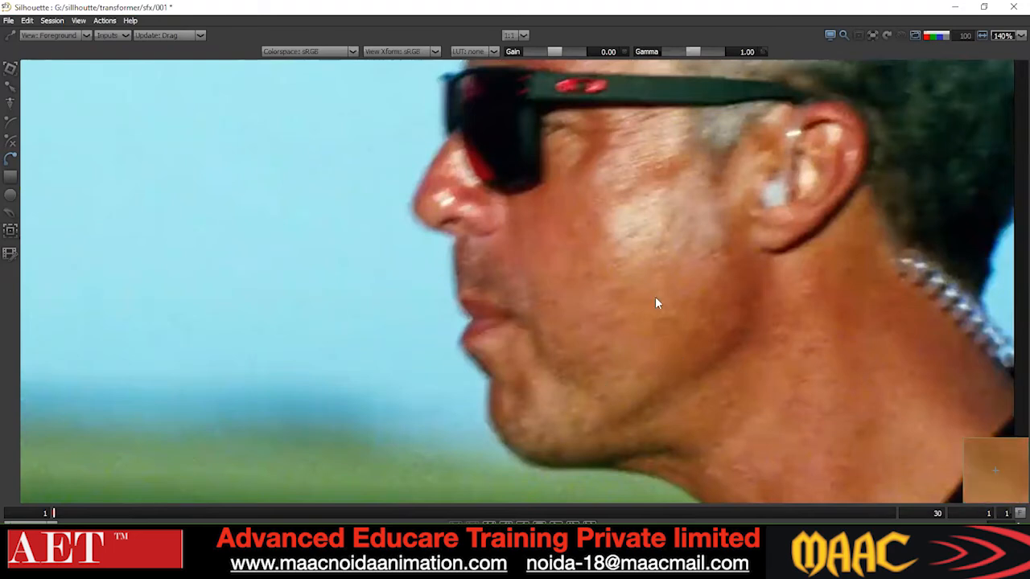
{"action": "scroll", "coordinate": [669, 293], "scroll_direction": "down", "scroll_amount": 4}
{"action": "left_click_drag", "start_coordinate": [685, 327], "coordinate": [1022, 359]}
{"action": "left_click_drag", "start_coordinate": [499, 338], "coordinate": [209, 282]}
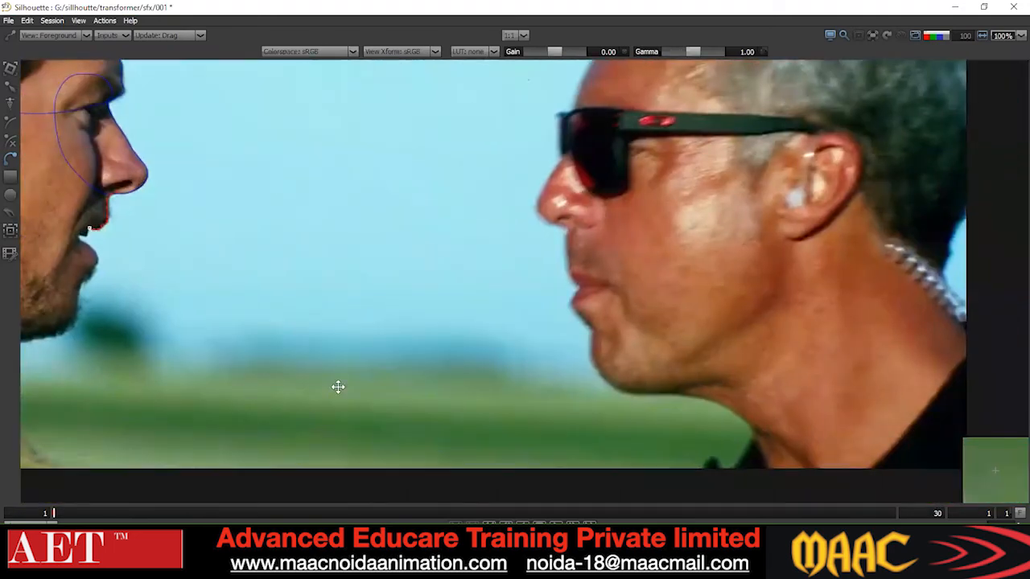
{"action": "scroll", "coordinate": [338, 387], "scroll_direction": "down", "scroll_amount": 1}
{"action": "left_click_drag", "start_coordinate": [102, 511], "coordinate": [429, 481]}
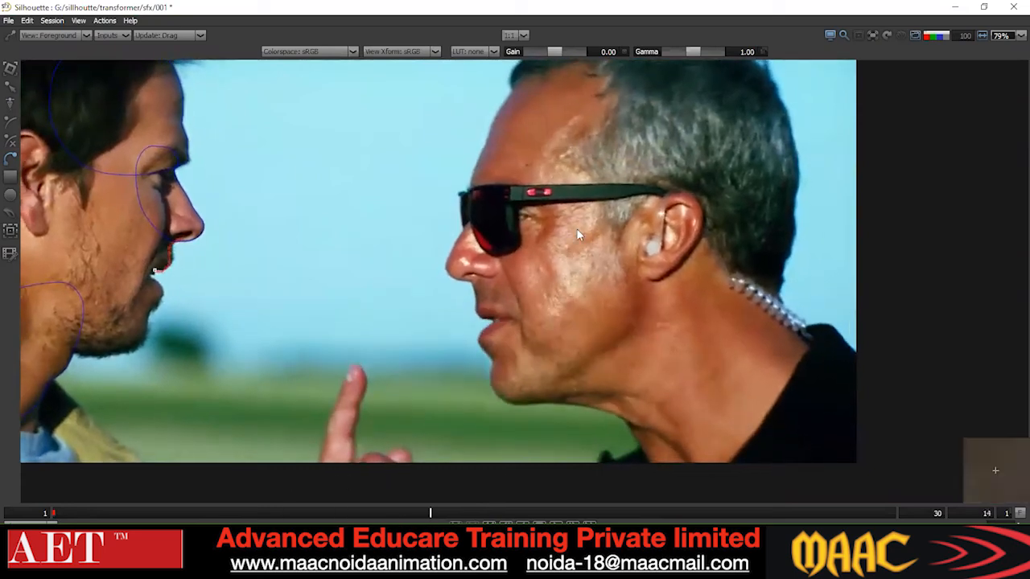
{"action": "left_click", "coordinate": [538, 521]}
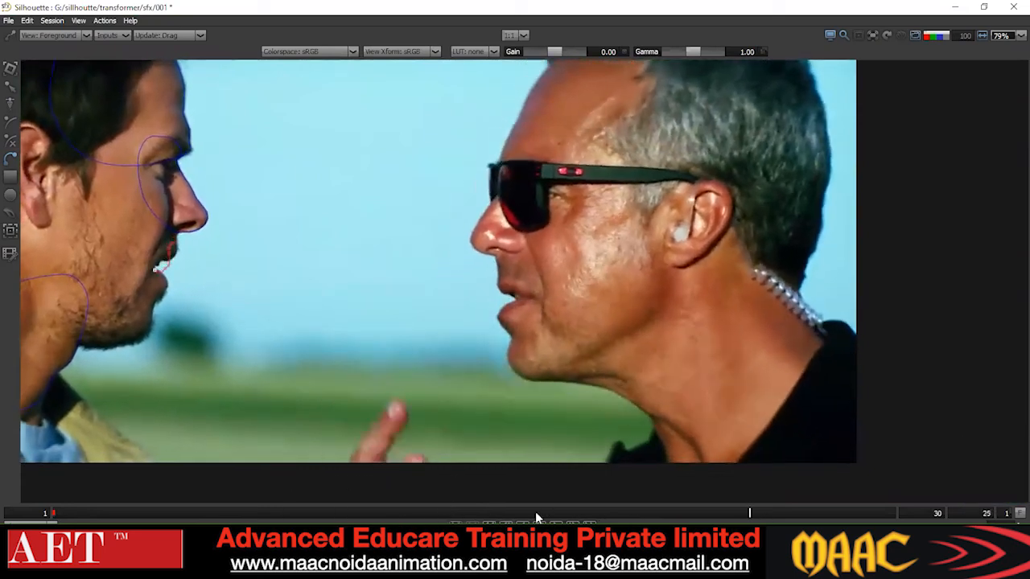
{"action": "left_click_drag", "start_coordinate": [867, 503], "coordinate": [78, 502]}
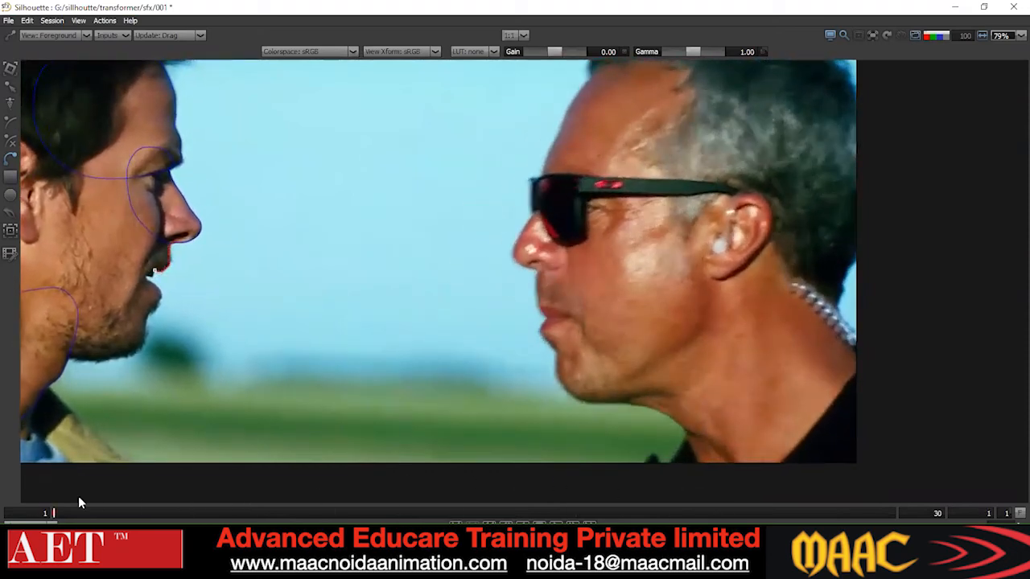
{"action": "left_click_drag", "start_coordinate": [765, 493], "coordinate": [42, 517]}
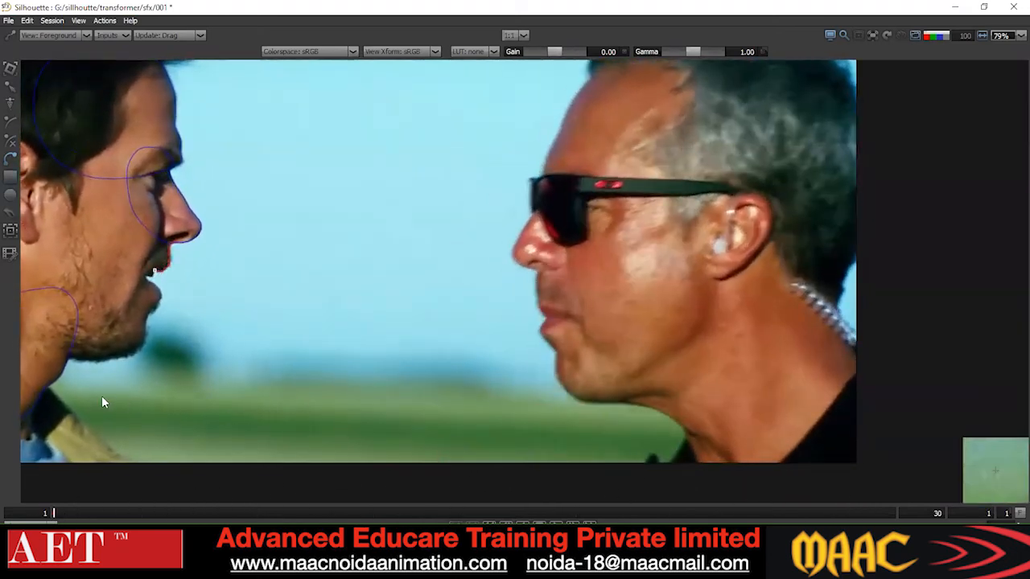
- Continue the moustache shape along the upper lip, bring it back across the cheek and close it under the nostril
{"action": "scroll", "coordinate": [232, 301], "scroll_direction": "up", "scroll_amount": 5}
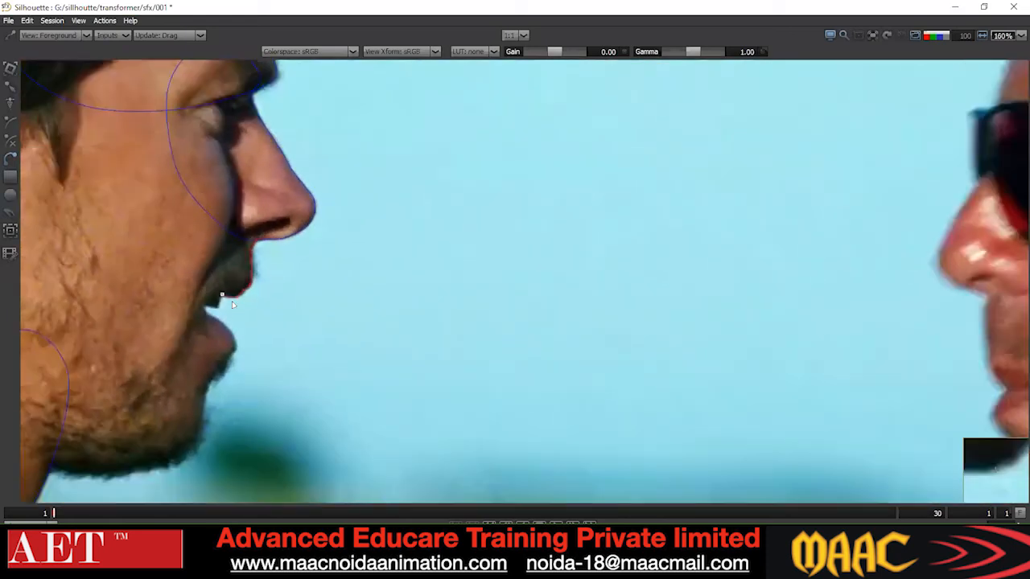
{"action": "scroll", "coordinate": [232, 302], "scroll_direction": "down", "scroll_amount": 1}
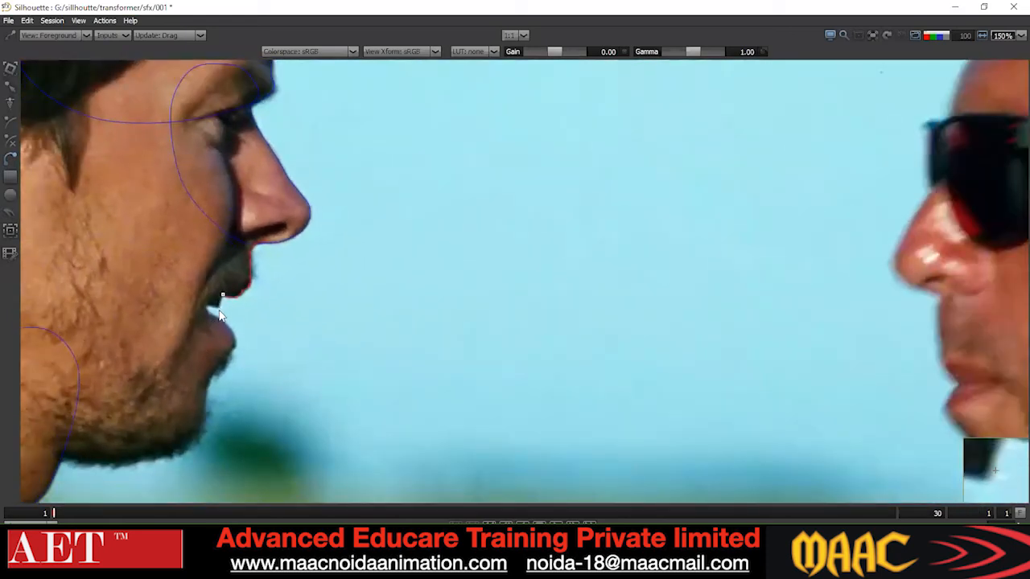
{"action": "scroll", "coordinate": [235, 307], "scroll_direction": "down", "scroll_amount": 6}
{"action": "scroll", "coordinate": [235, 307], "scroll_direction": "up", "scroll_amount": 8}
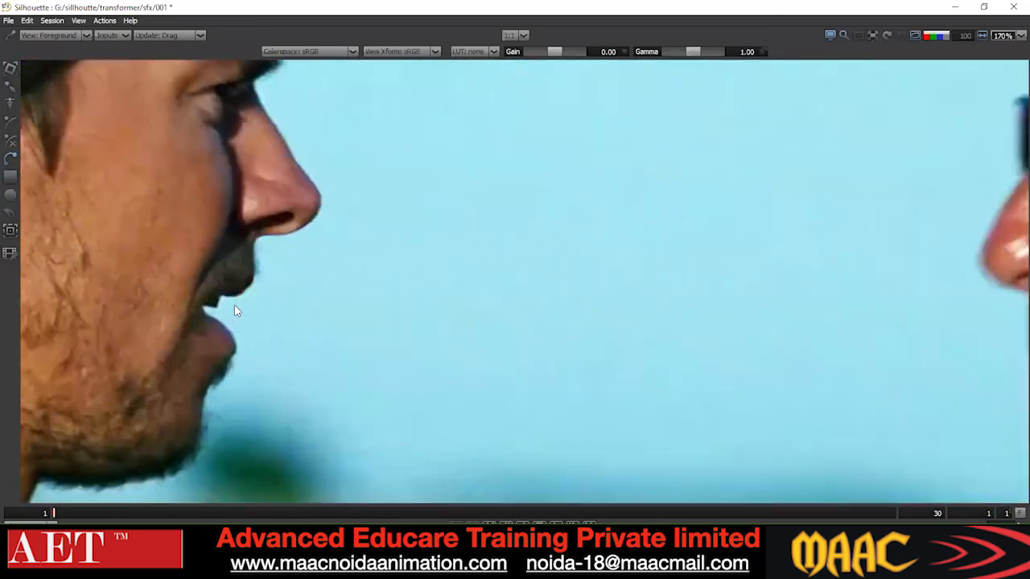
{"action": "left_click", "coordinate": [216, 303]}
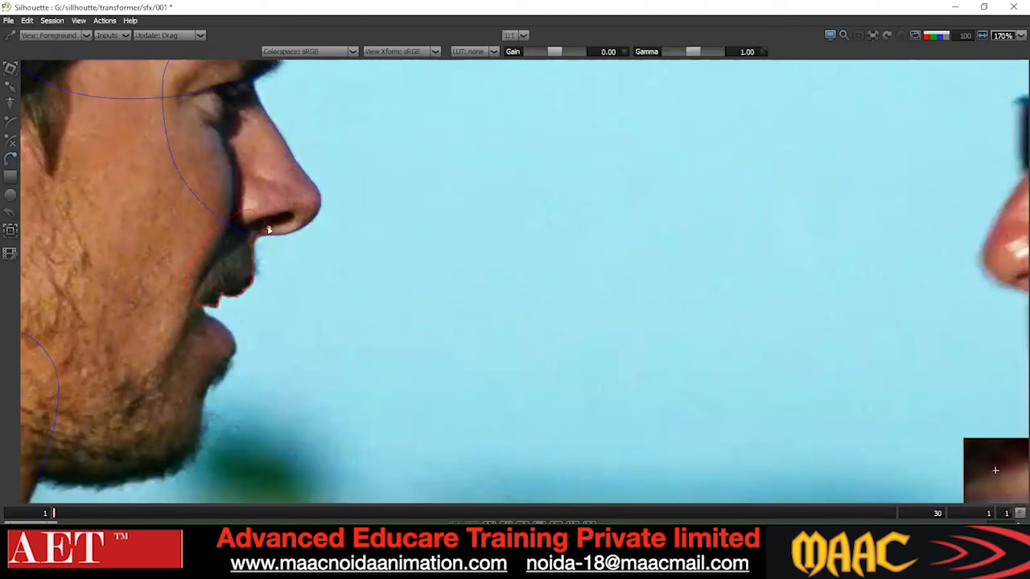
{"action": "scroll", "coordinate": [267, 234], "scroll_direction": "down", "scroll_amount": 5}
{"action": "scroll", "coordinate": [267, 234], "scroll_direction": "up", "scroll_amount": 2}
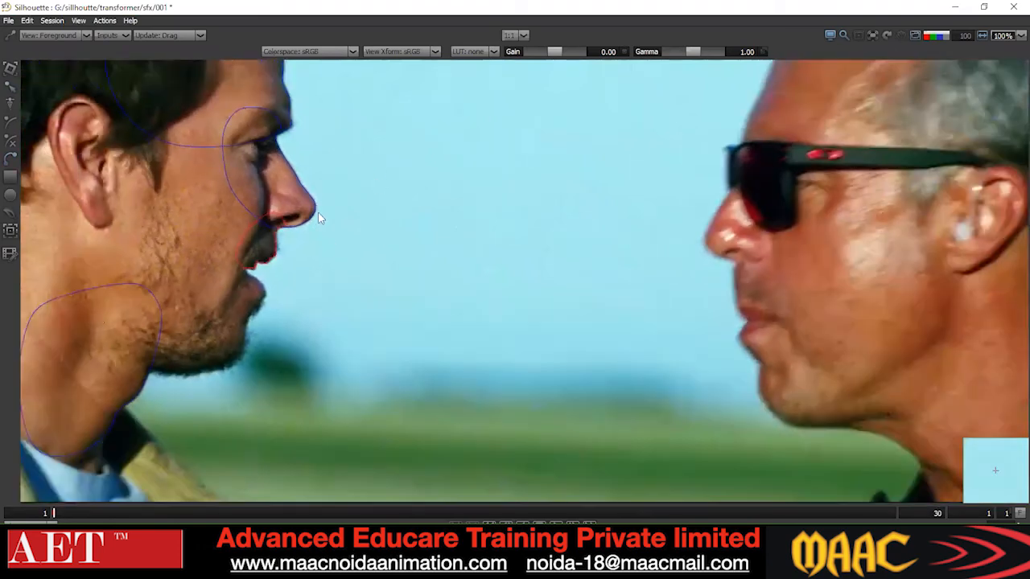
- Move the moustache shape's inner points outward onto the cheek to widen the closed outline
{"action": "right_click", "coordinate": [436, 238]}
{"action": "left_click", "coordinate": [435, 239]}
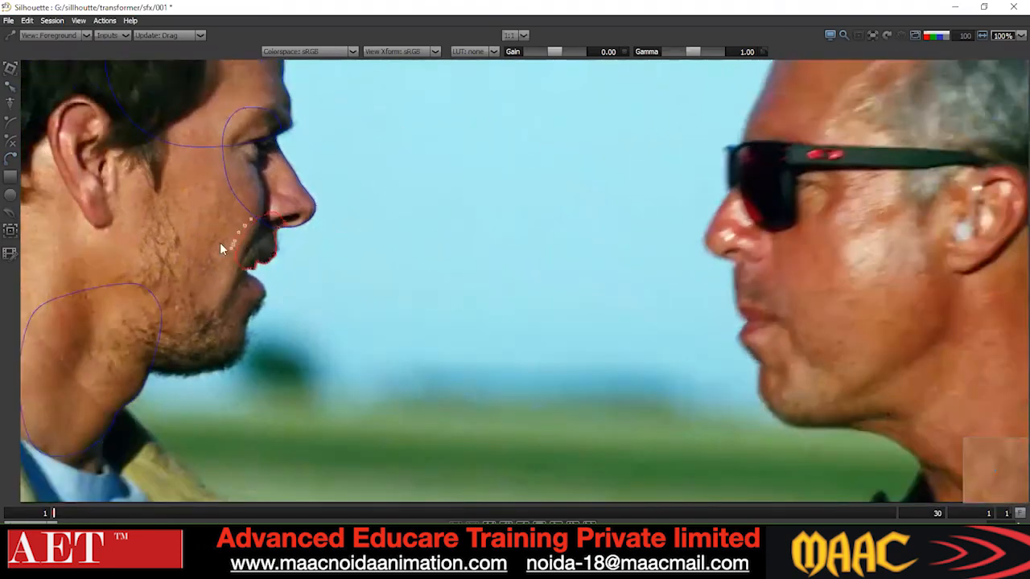
{"action": "left_click_drag", "start_coordinate": [243, 271], "coordinate": [236, 268]}
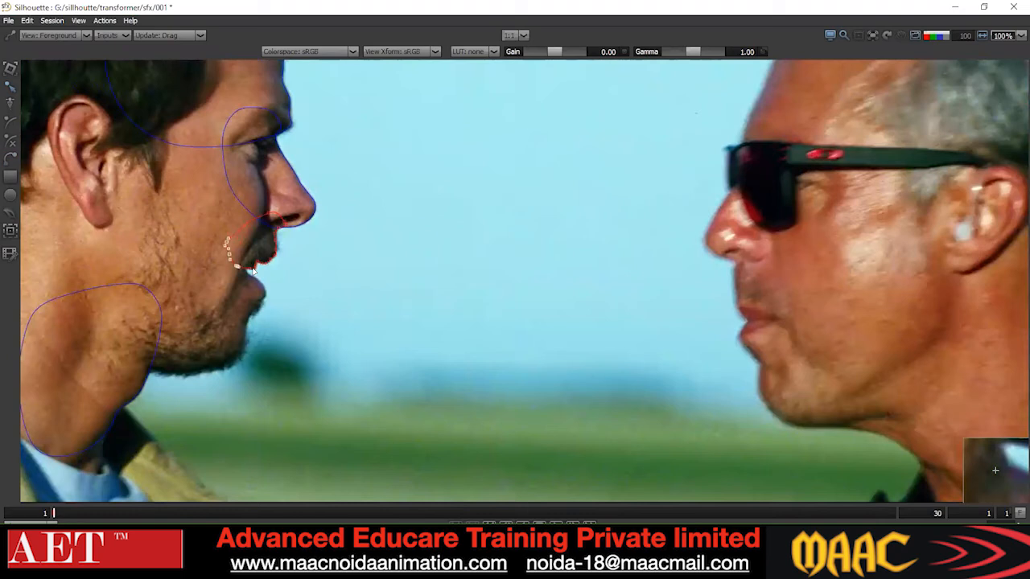
{"action": "scroll", "coordinate": [333, 247], "scroll_direction": "down", "scroll_amount": 2}
{"action": "left_click_drag", "start_coordinate": [207, 168], "coordinate": [386, 306]}
{"action": "right_click", "coordinate": [393, 280]}
{"action": "left_click", "coordinate": [393, 280]}
{"action": "left_click", "coordinate": [371, 246]}
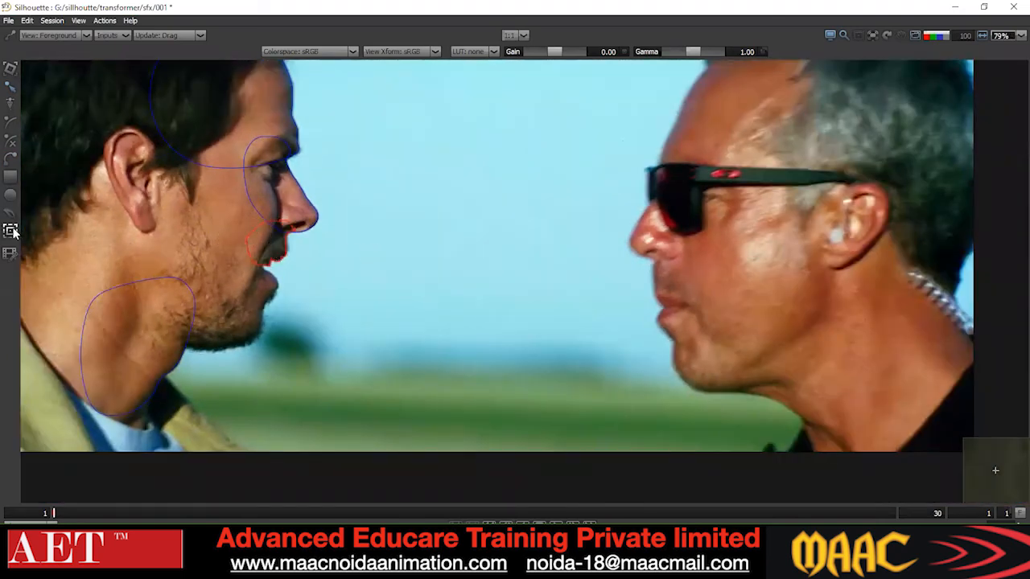
- Try to track the moustache shape forward from frame 1 with the mocha tracker, stopping at frame 14
{"action": "key", "text": "grave"}
{"action": "key", "text": "grave"}
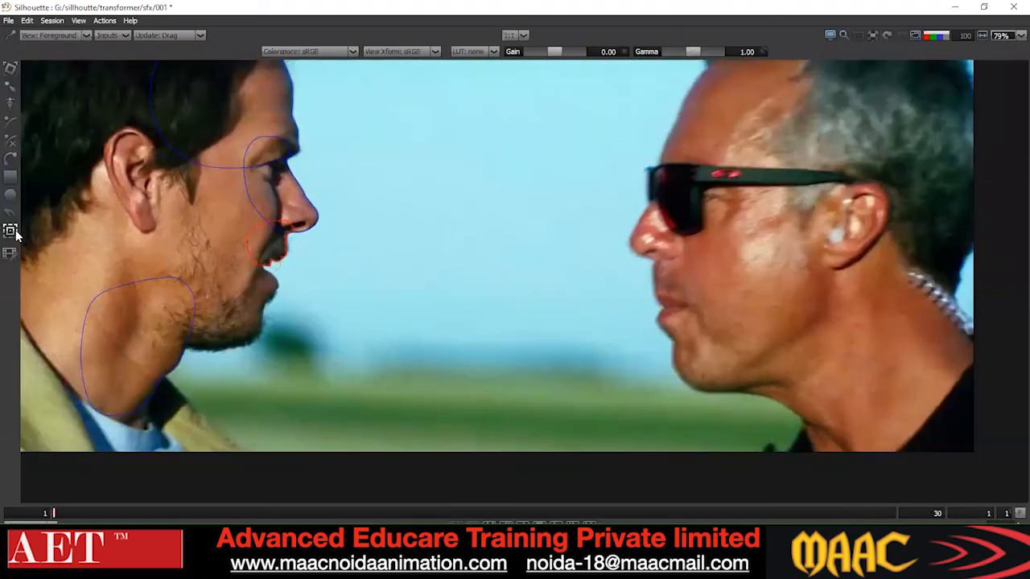
{"action": "left_click", "coordinate": [11, 231]}
{"action": "left_click", "coordinate": [286, 441]}
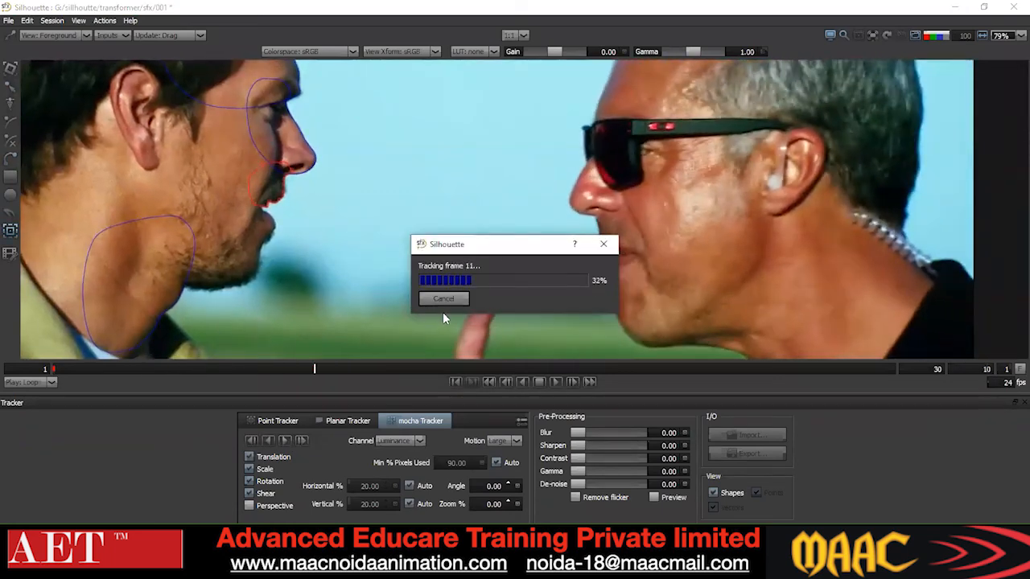
{"action": "left_click", "coordinate": [443, 298]}
{"action": "left_click", "coordinate": [11, 87]}
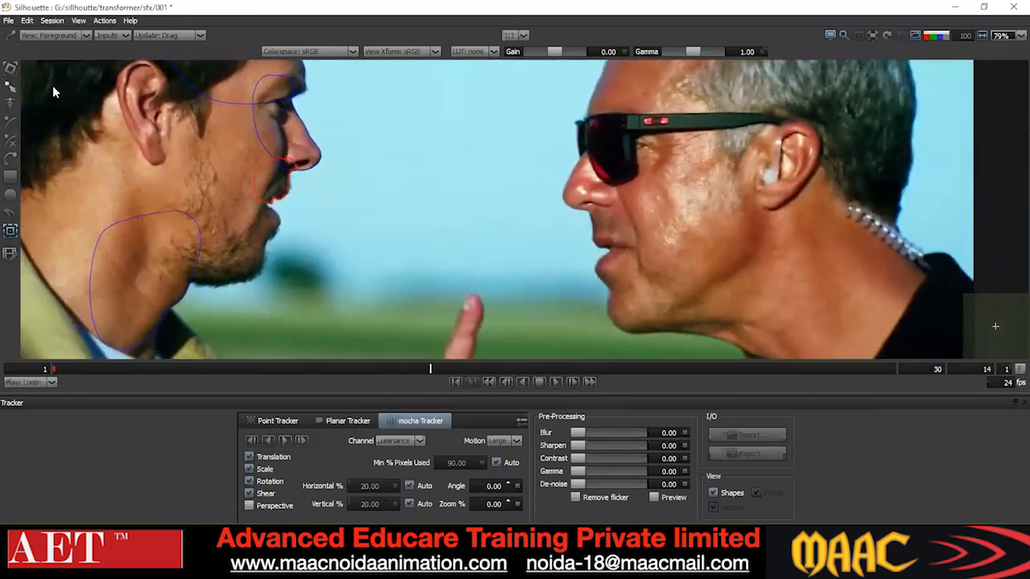
- Adjust the moustache shape's points along the upper lip at frame 14
{"action": "scroll", "coordinate": [285, 263], "scroll_direction": "up", "scroll_amount": 4}
{"action": "left_click_drag", "start_coordinate": [345, 210], "coordinate": [273, 259]}
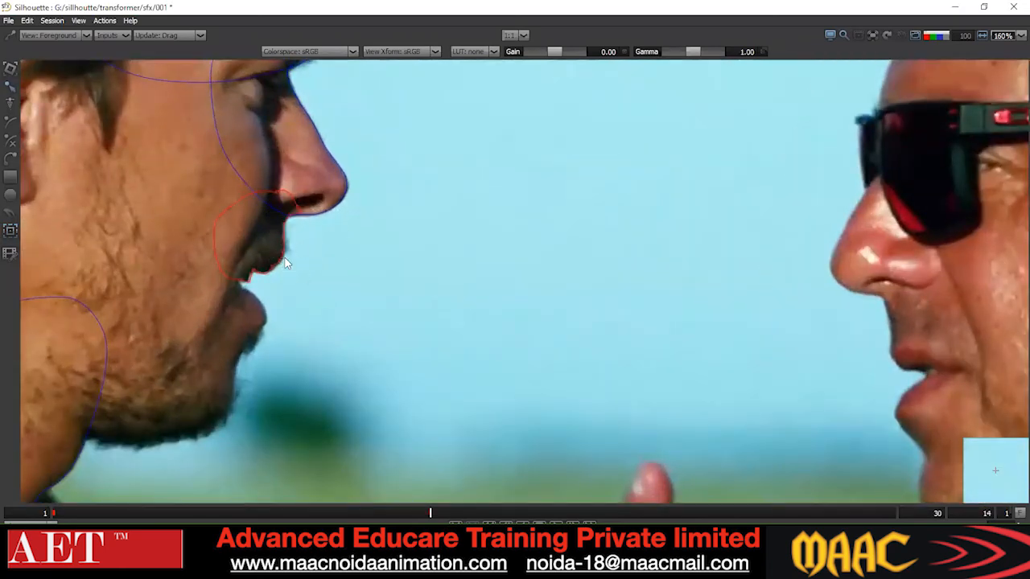
{"action": "left_click_drag", "start_coordinate": [236, 271], "coordinate": [252, 297]}
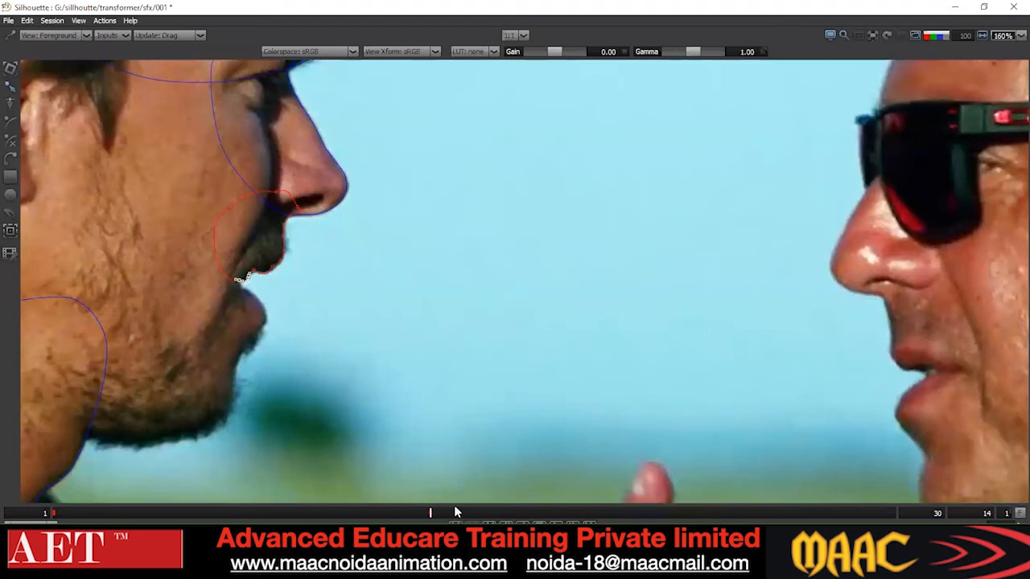
- Undo the frame 14 point edits and the partial track of the moustache shape, and return to frame 1
{"action": "key", "text": "ctrl+z"}
{"action": "key", "text": "ctrl+z"}
{"action": "key", "text": "ctrl+z"}
{"action": "key", "text": "ctrl+z"}
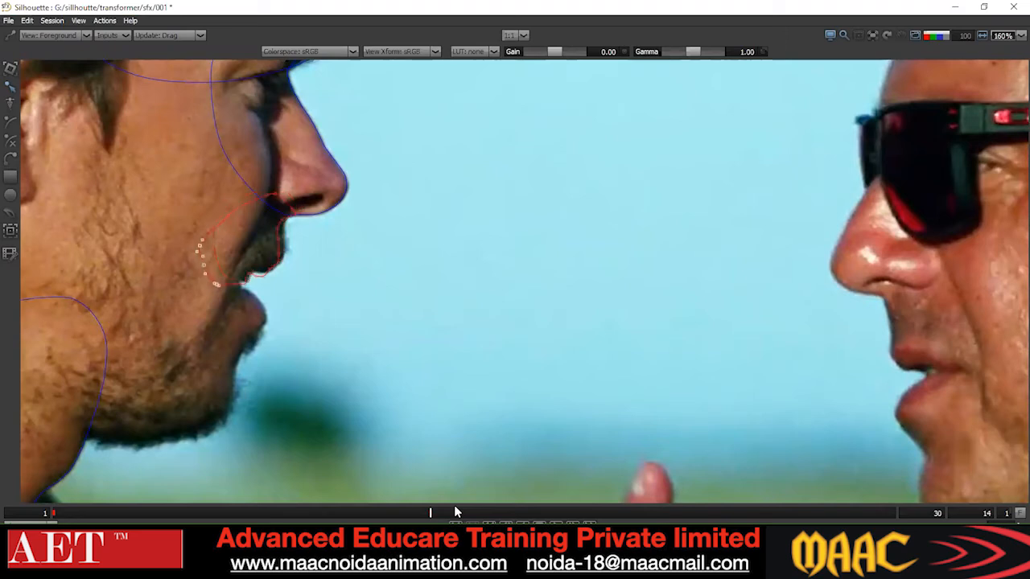
{"action": "key", "text": "F2"}
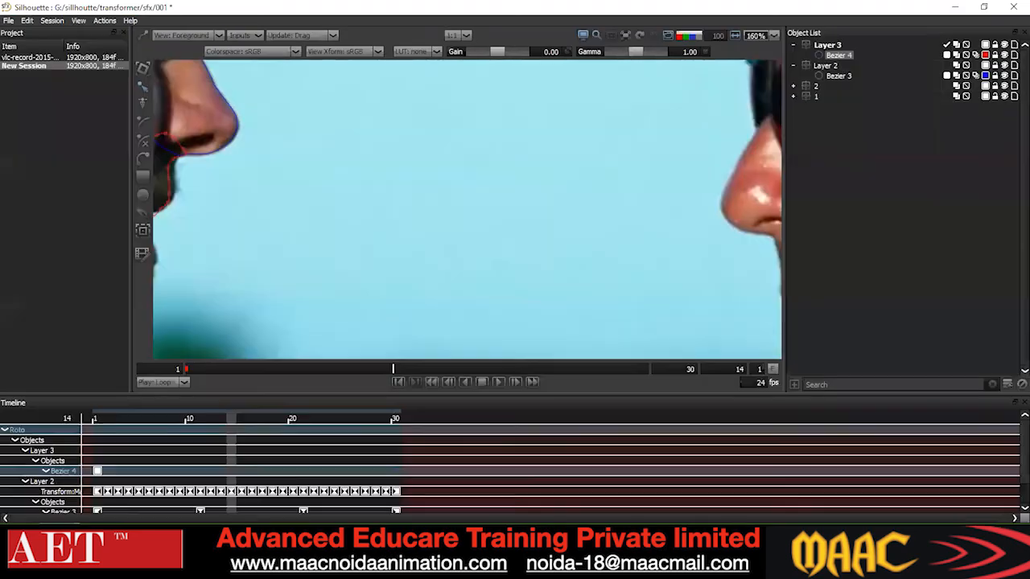
{"action": "left_click_drag", "start_coordinate": [394, 371], "coordinate": [136, 371]}
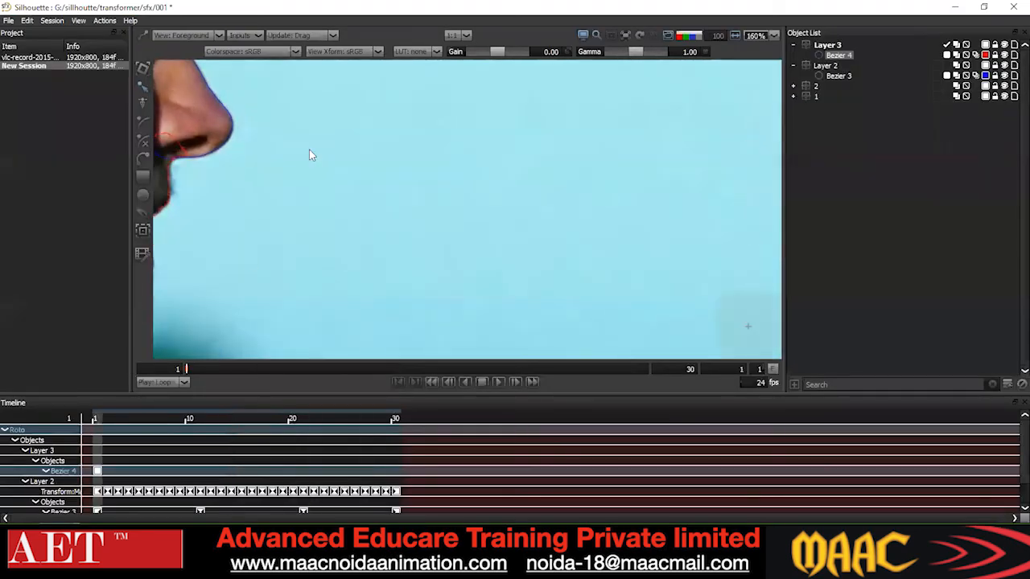
{"action": "scroll", "coordinate": [310, 156], "scroll_direction": "down", "scroll_amount": 3}
{"action": "key", "text": "F2"}
- Select all control points of the moustache shape at frame 1 and adjust the outline's curvature
{"action": "left_click", "coordinate": [11, 230]}
{"action": "left_click_drag", "start_coordinate": [348, 265], "coordinate": [344, 332]}
{"action": "scroll", "coordinate": [193, 228], "scroll_direction": "up", "scroll_amount": 1}
{"action": "left_click", "coordinate": [10, 88]}
{"action": "right_click", "coordinate": [339, 204]}
{"action": "left_click", "coordinate": [400, 309]}
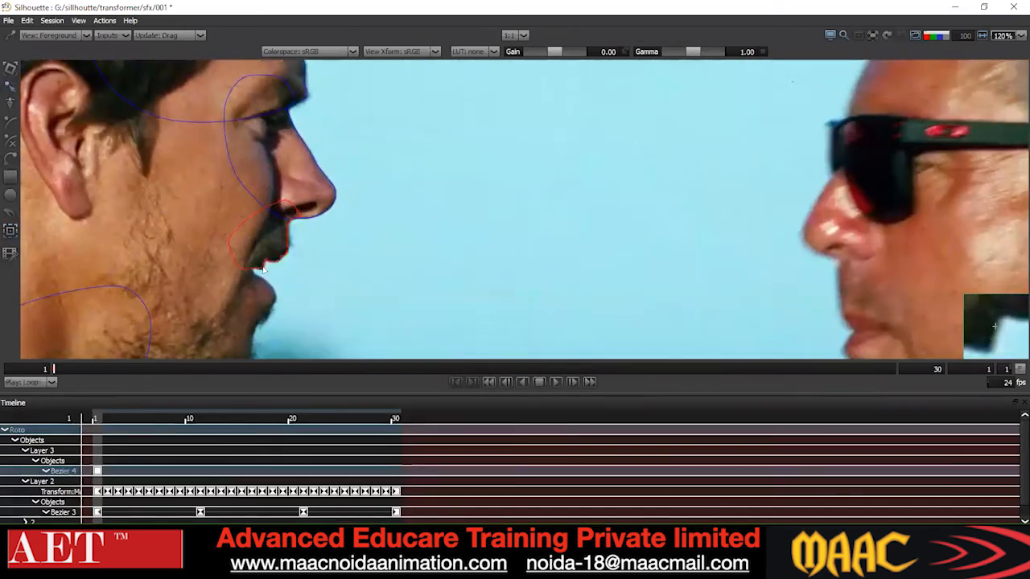
{"action": "scroll", "coordinate": [260, 274], "scroll_direction": "up", "scroll_amount": 1}
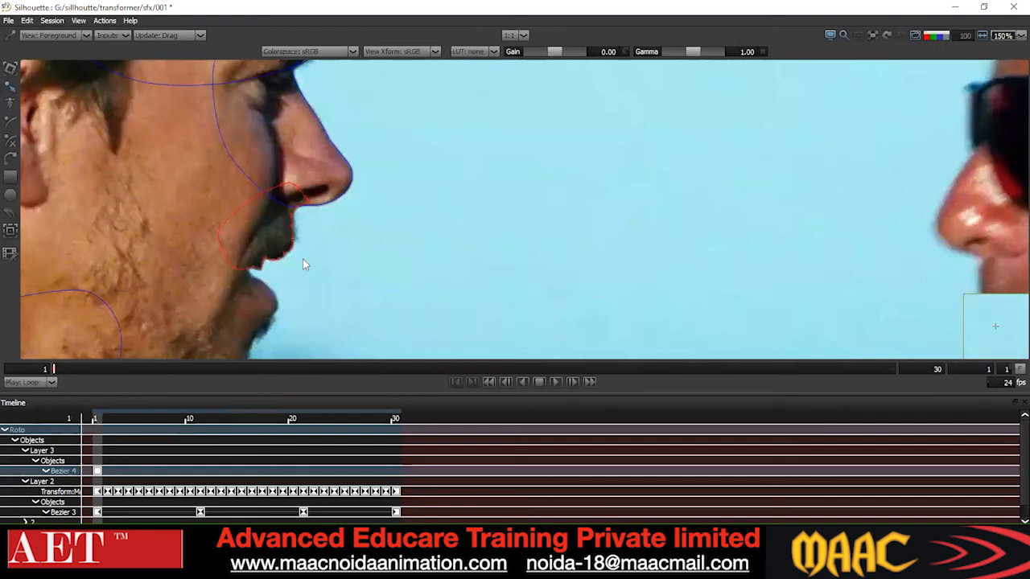
{"action": "scroll", "coordinate": [342, 237], "scroll_direction": "down", "scroll_amount": 1}
{"action": "right_click", "coordinate": [392, 187]}
{"action": "left_click", "coordinate": [438, 303]}
{"action": "left_click", "coordinate": [297, 210]}
{"action": "key", "text": "ctrl+a"}
{"action": "right_click", "coordinate": [321, 198]}
{"action": "left_click", "coordinate": [360, 308]}
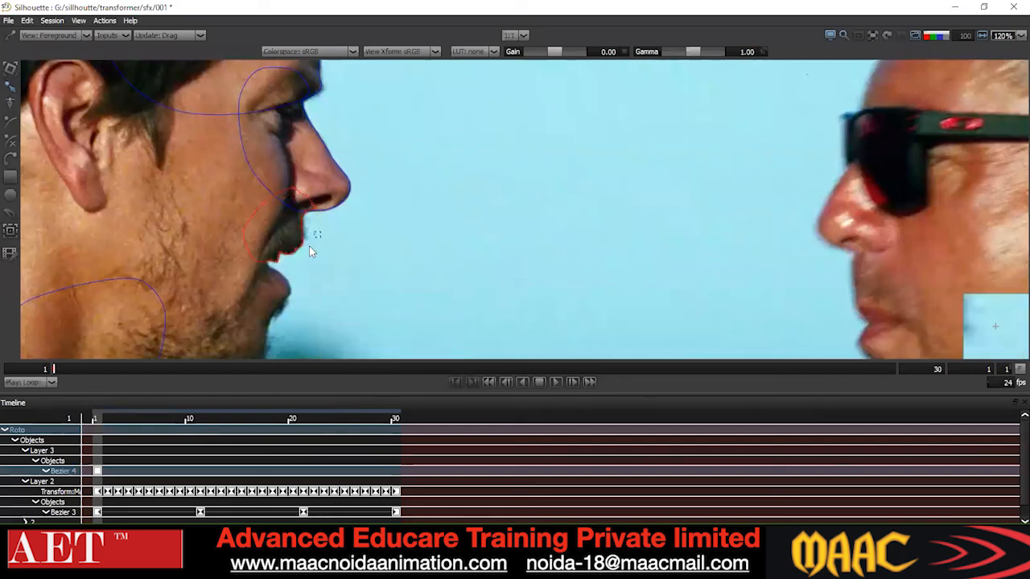
- Try converting the moustache shape's points around the notch above the mouth opening to Corner at frame 1
{"action": "scroll", "coordinate": [325, 248], "scroll_direction": "down", "scroll_amount": 1}
{"action": "left_click_drag", "start_coordinate": [255, 250], "coordinate": [247, 250]}
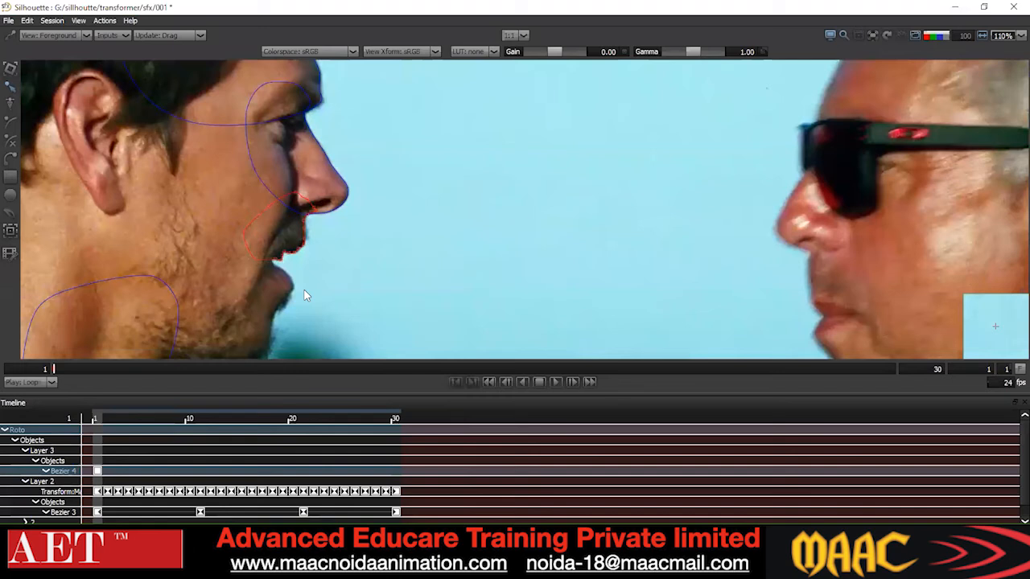
{"action": "scroll", "coordinate": [290, 266], "scroll_direction": "up", "scroll_amount": 3}
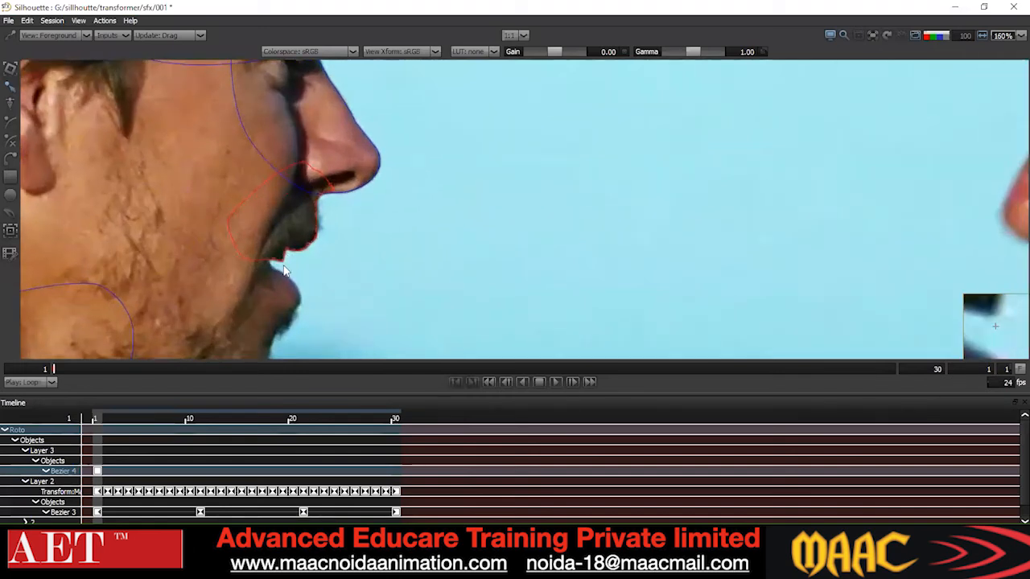
{"action": "scroll", "coordinate": [286, 262], "scroll_direction": "up", "scroll_amount": 2}
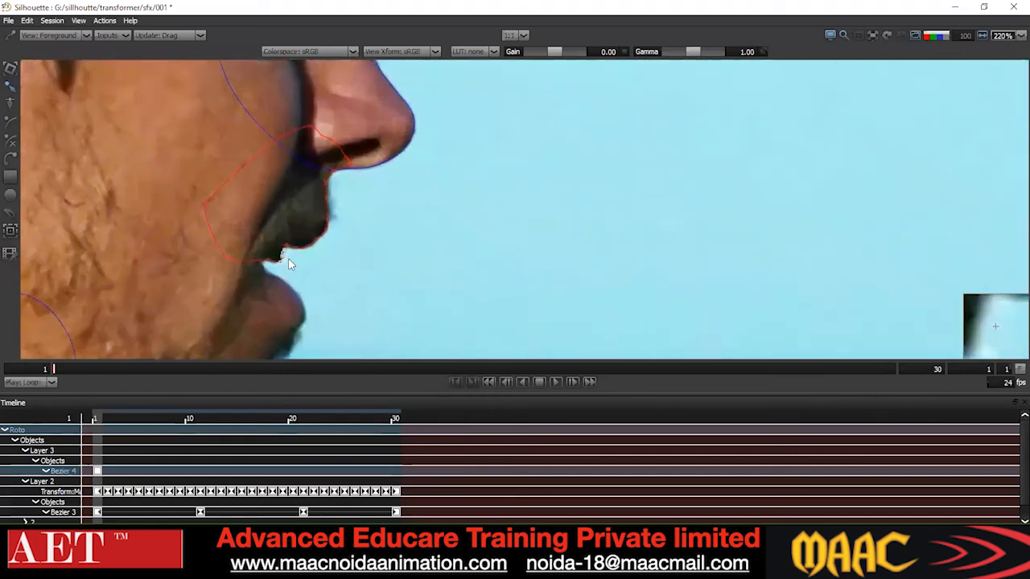
{"action": "left_click_drag", "start_coordinate": [264, 223], "coordinate": [295, 272]}
{"action": "scroll", "coordinate": [295, 278], "scroll_direction": "down", "scroll_amount": 1}
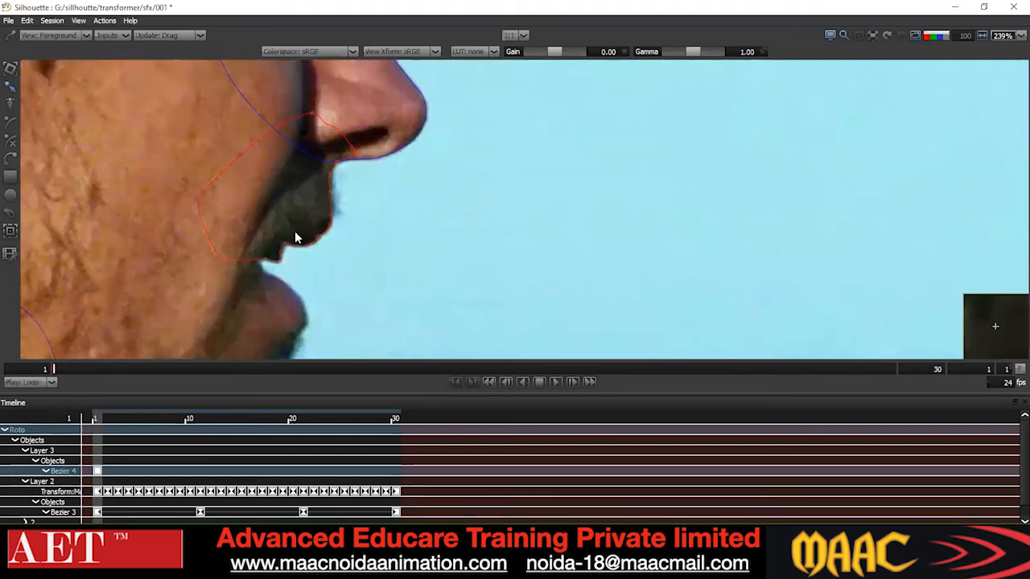
{"action": "right_click", "coordinate": [330, 230]}
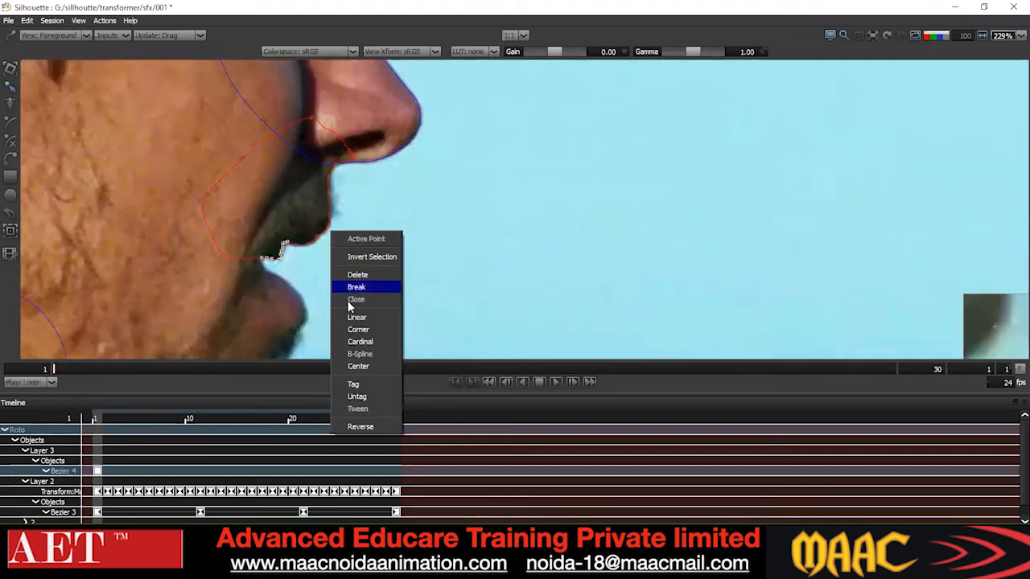
{"action": "left_click", "coordinate": [357, 330]}
{"action": "scroll", "coordinate": [321, 254], "scroll_direction": "up", "scroll_amount": 1}
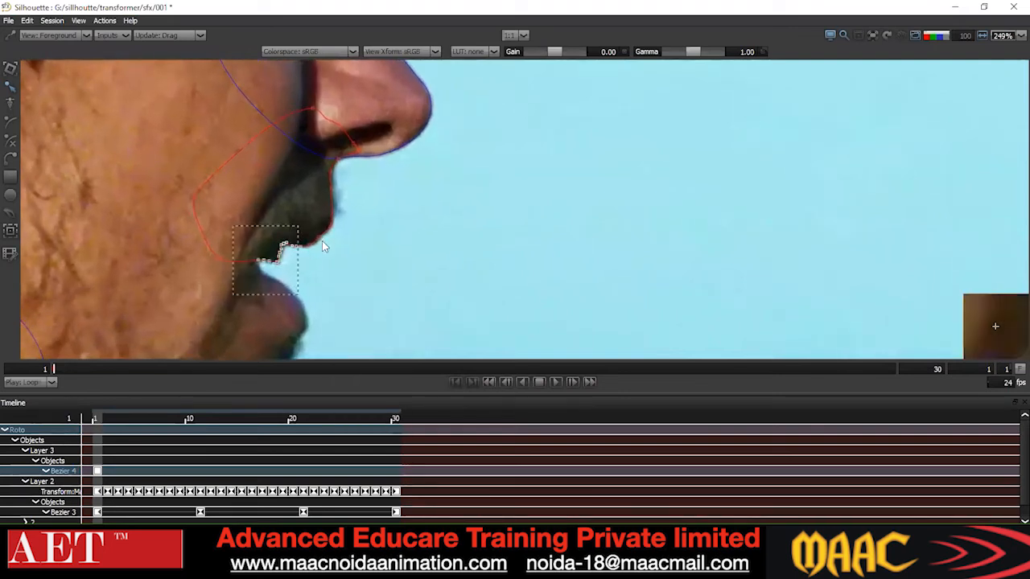
{"action": "right_click", "coordinate": [370, 212]}
{"action": "left_click", "coordinate": [401, 307]}
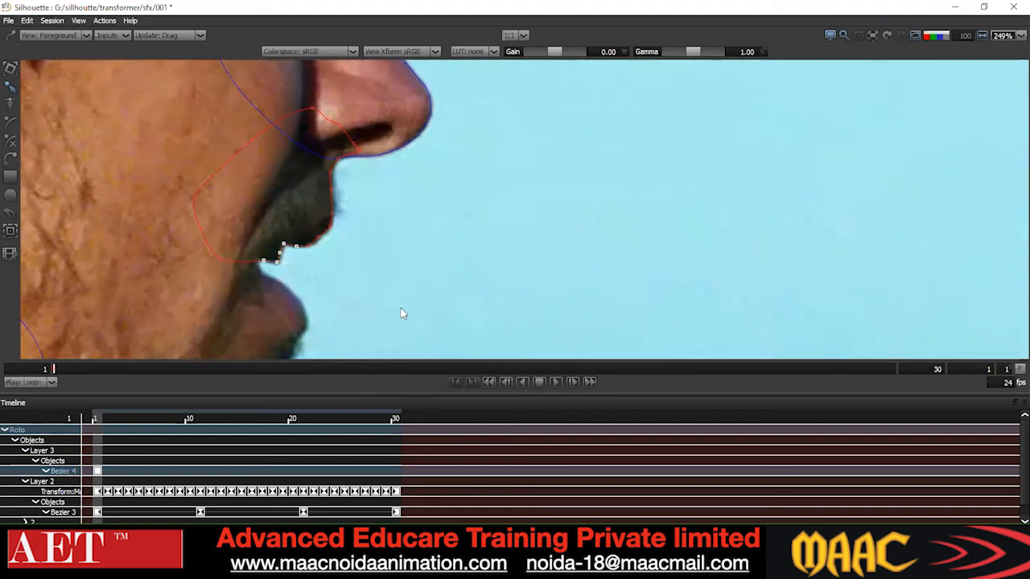
- Select the moustache shape's points around the mouth notch at frame 1 and convert them to Cardinal
{"action": "scroll", "coordinate": [300, 233], "scroll_direction": "up", "scroll_amount": 1}
{"action": "left_click_drag", "start_coordinate": [504, 92], "coordinate": [304, 273]}
{"action": "left_click_drag", "start_coordinate": [297, 215], "coordinate": [251, 290]}
{"action": "left_click_drag", "start_coordinate": [305, 223], "coordinate": [253, 295]}
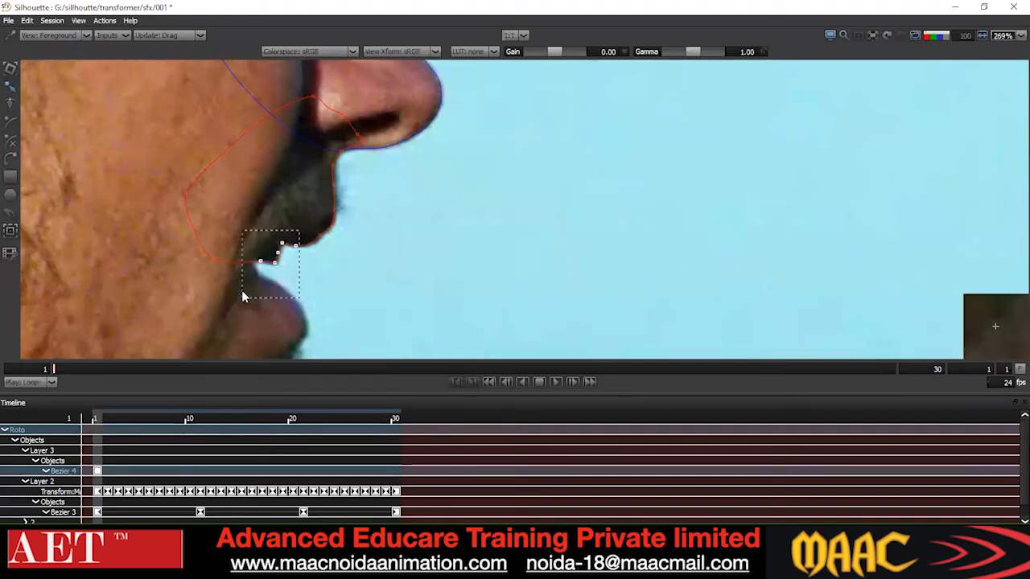
{"action": "right_click", "coordinate": [277, 244]}
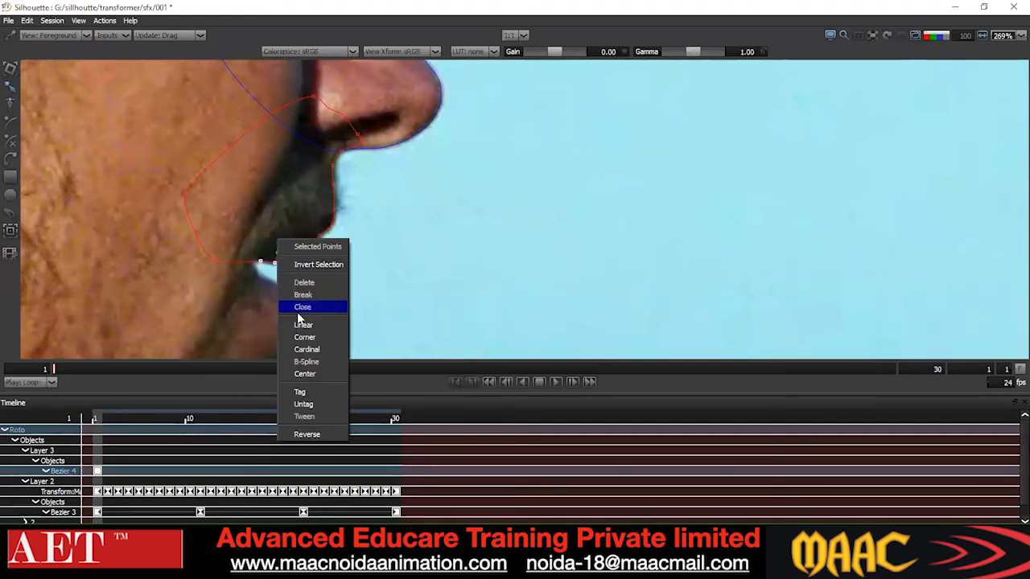
{"action": "left_click", "coordinate": [299, 361]}
{"action": "left_click_drag", "start_coordinate": [302, 226], "coordinate": [253, 306]}
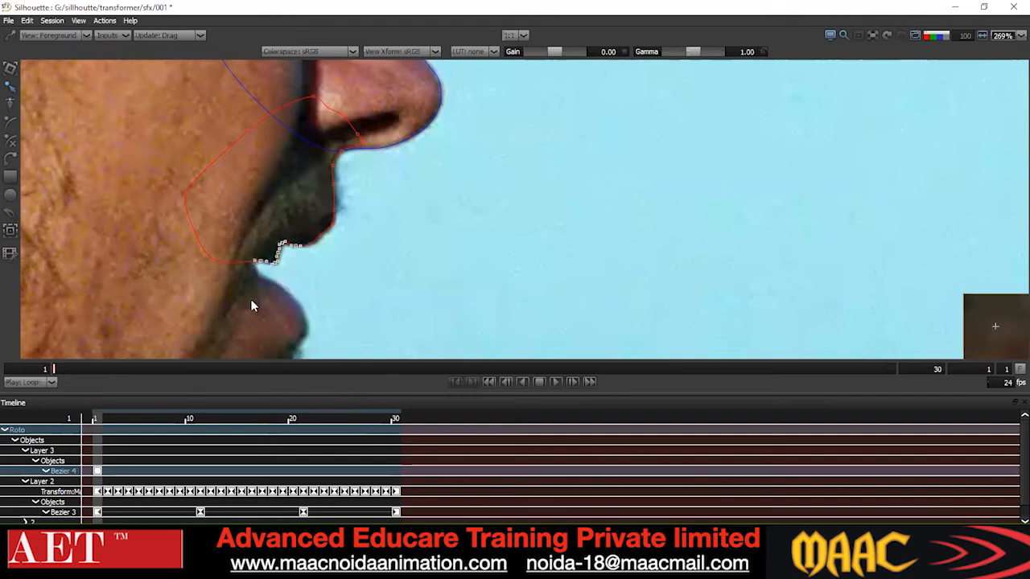
{"action": "left_click", "coordinate": [534, 193]}
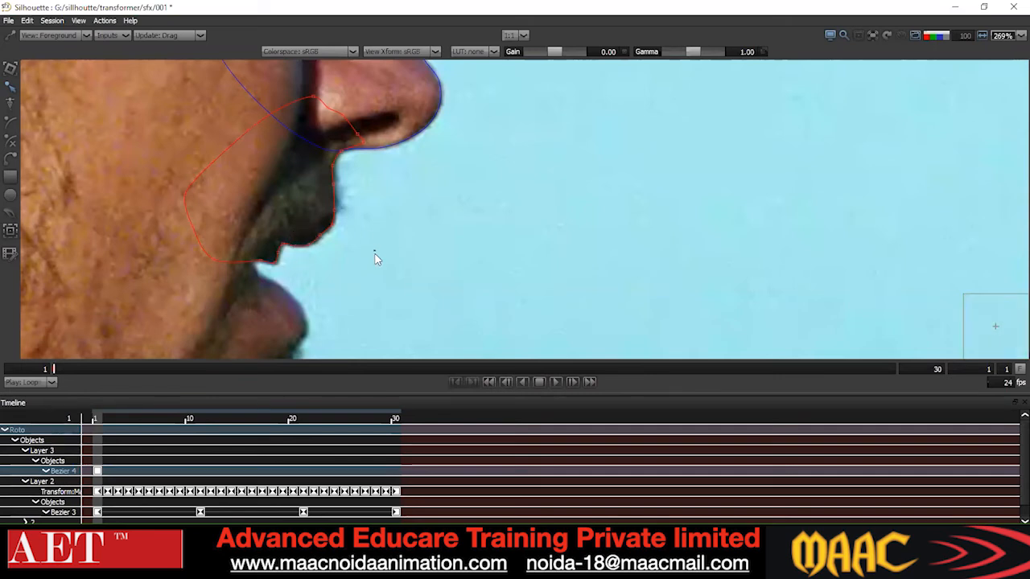
{"action": "left_click_drag", "start_coordinate": [248, 252], "coordinate": [270, 274]}
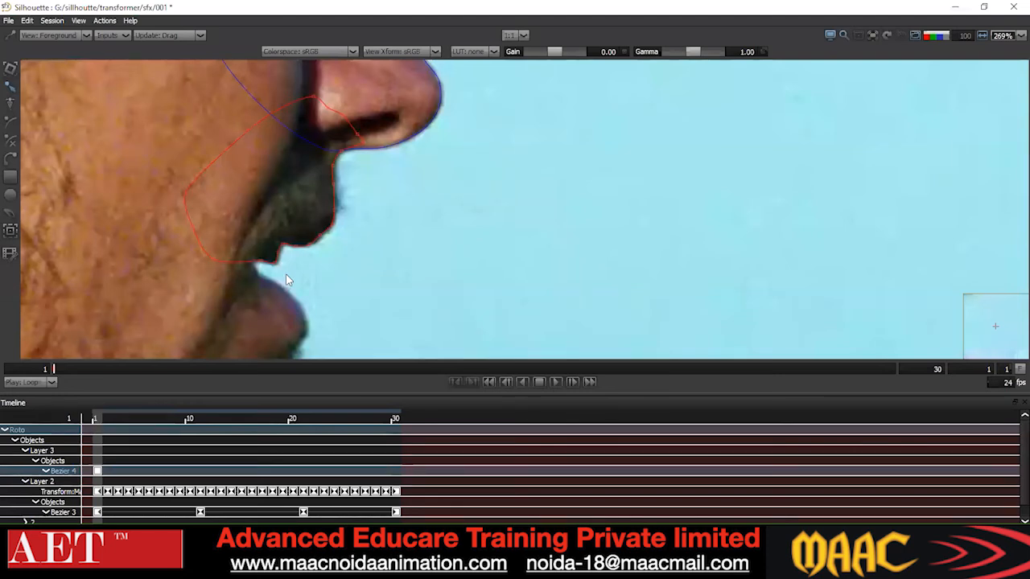
{"action": "left_click_drag", "start_coordinate": [271, 239], "coordinate": [290, 264]}
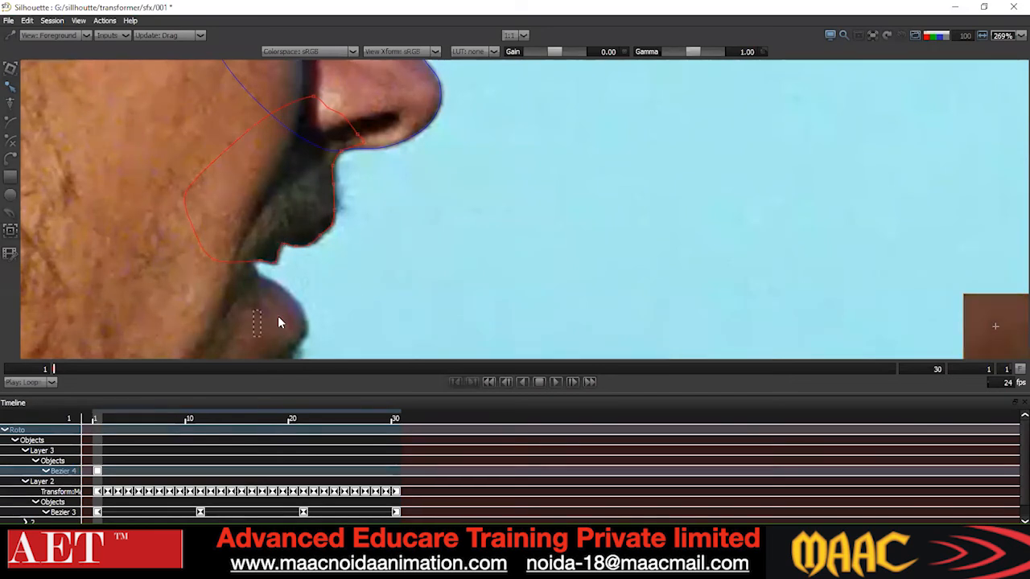
- Track the moustache shape forward from frame 1 with the mocha tracker and stop at frame 16
{"action": "scroll", "coordinate": [292, 260], "scroll_direction": "down", "scroll_amount": 1}
{"action": "left_click_drag", "start_coordinate": [195, 128], "coordinate": [278, 215]}
{"action": "left_click", "coordinate": [11, 234]}
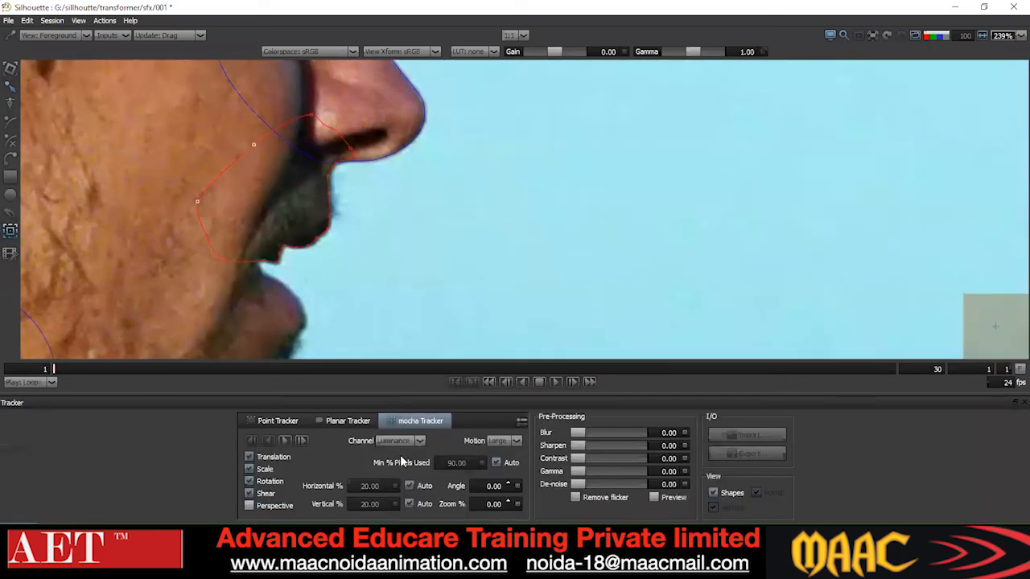
{"action": "left_click", "coordinate": [284, 440]}
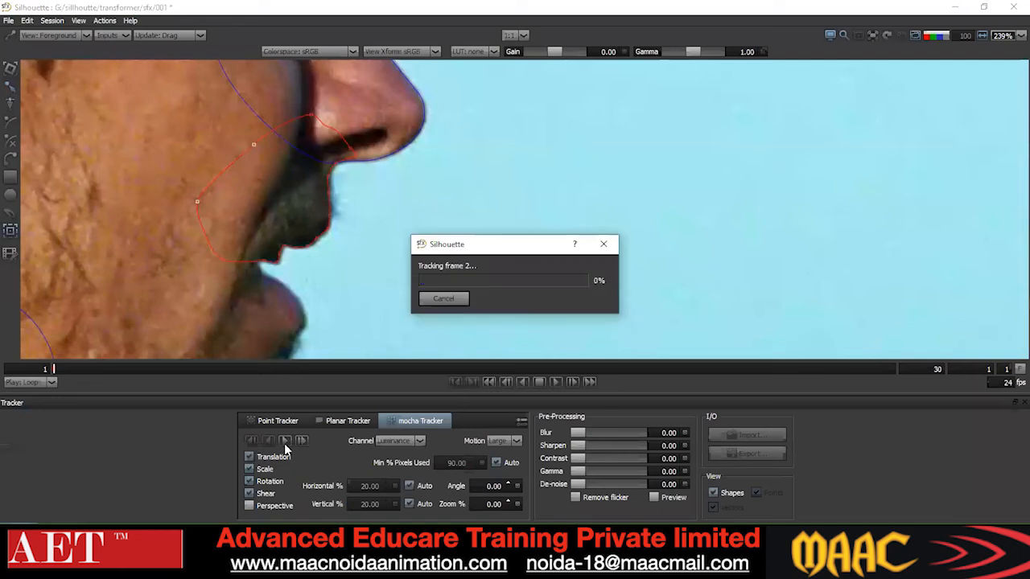
{"action": "left_click", "coordinate": [443, 299]}
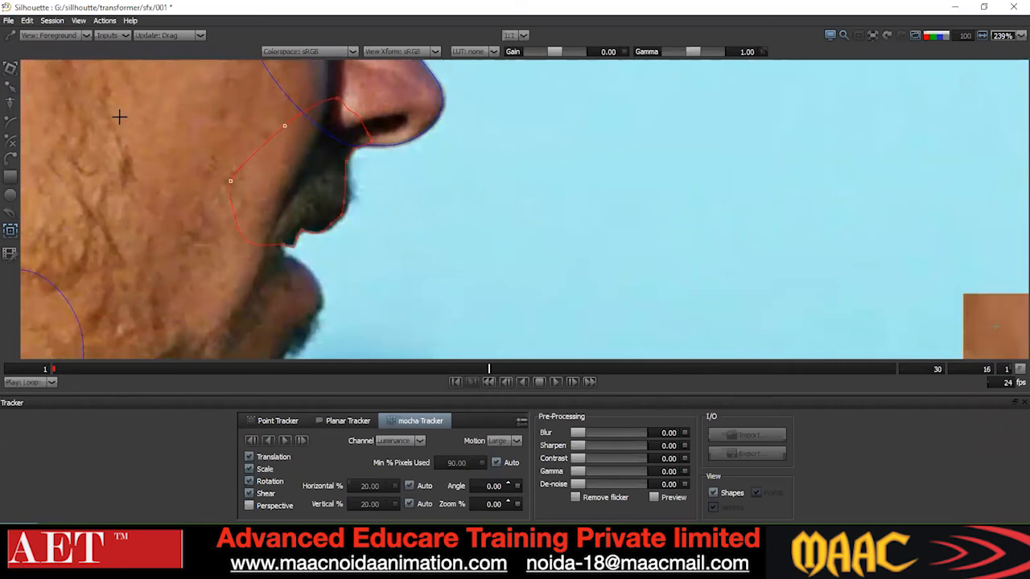
- Select all points of the moustache shape at frame 16 and nudge them slightly to the right
{"action": "left_click", "coordinate": [8, 88]}
{"action": "left_click_drag", "start_coordinate": [392, 229], "coordinate": [382, 269]}
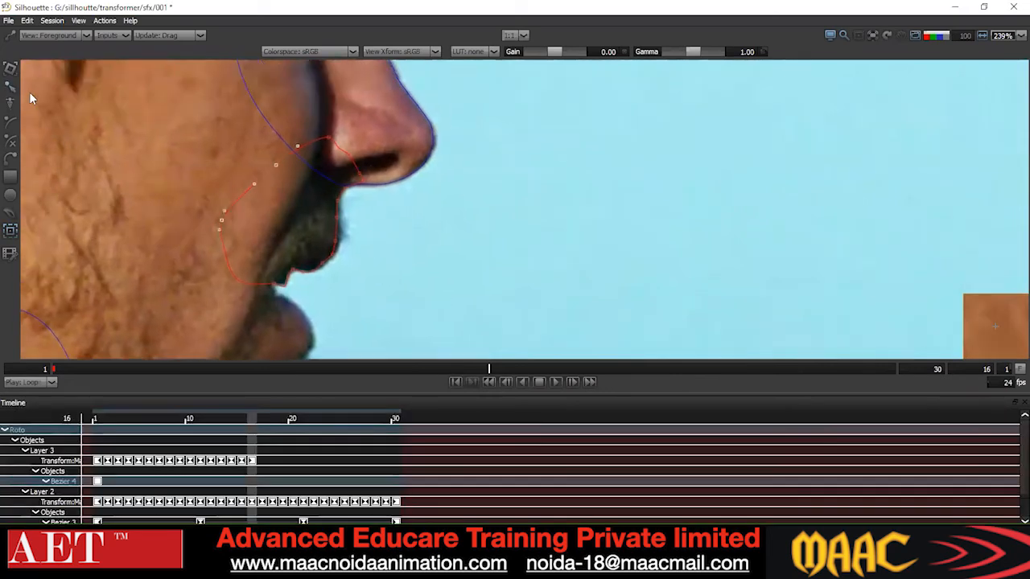
{"action": "key", "text": "ctrl+a"}
{"action": "key", "text": "Right"}
{"action": "key", "text": "Right"}
{"action": "key", "text": "Right"}
{"action": "left_click", "coordinate": [427, 287]}
- Set all points of the moustache shape at frame 16 to Cardinal
{"action": "scroll", "coordinate": [356, 229], "scroll_direction": "down", "scroll_amount": 1}
{"action": "left_click_drag", "start_coordinate": [449, 147], "coordinate": [147, 330]}
{"action": "right_click", "coordinate": [395, 195]}
{"action": "left_click", "coordinate": [428, 296]}
{"action": "left_click", "coordinate": [442, 309]}
{"action": "left_click_drag", "start_coordinate": [282, 242], "coordinate": [311, 307]}
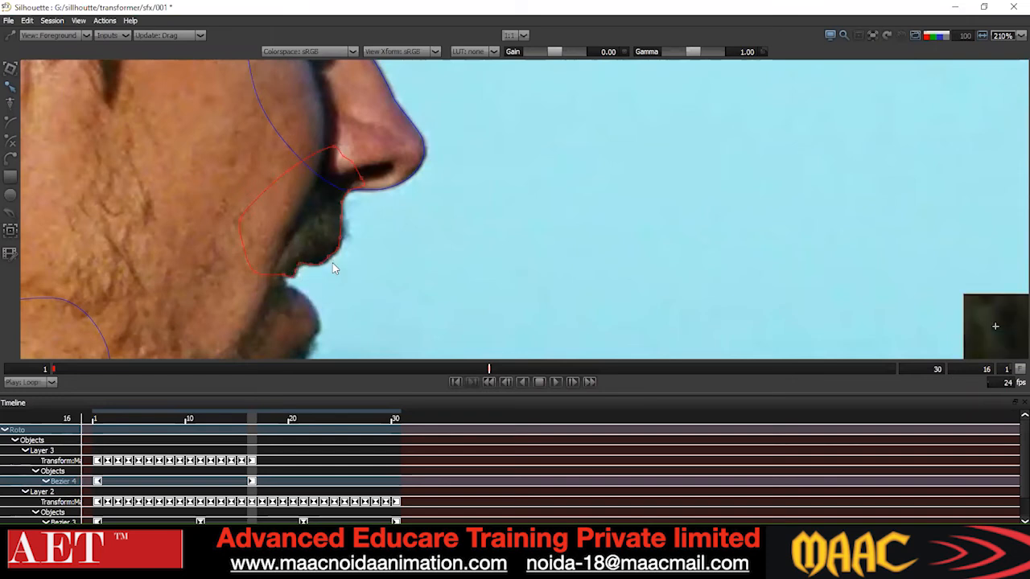
{"action": "left_click_drag", "start_coordinate": [416, 211], "coordinate": [342, 237]}
{"action": "left_click_drag", "start_coordinate": [566, 131], "coordinate": [211, 309]}
{"action": "right_click", "coordinate": [406, 164]}
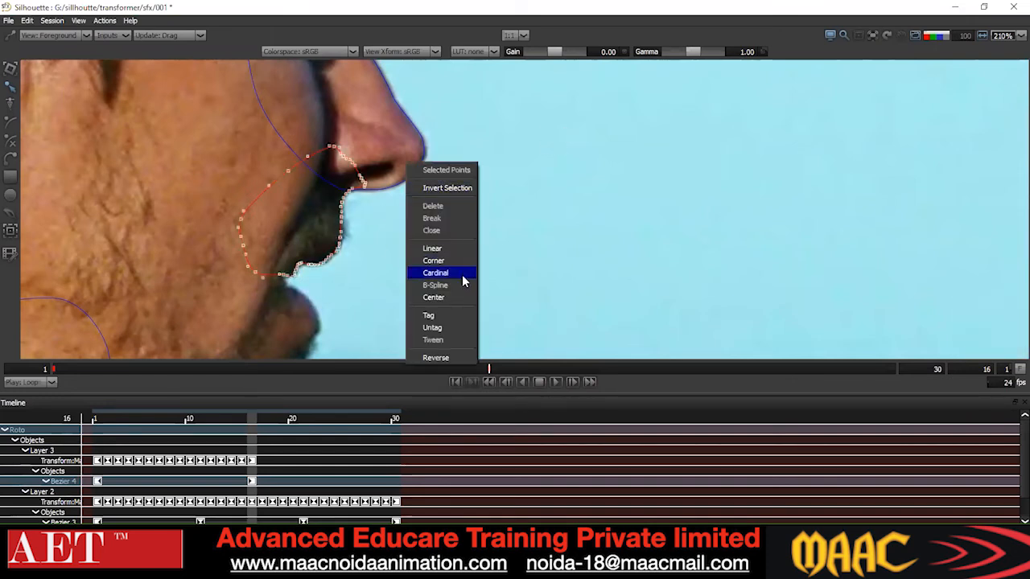
{"action": "left_click", "coordinate": [435, 273]}
- Track the moustache shape forward from frame 16 to frame 30 with the mocha tracker
{"action": "left_click", "coordinate": [11, 230]}
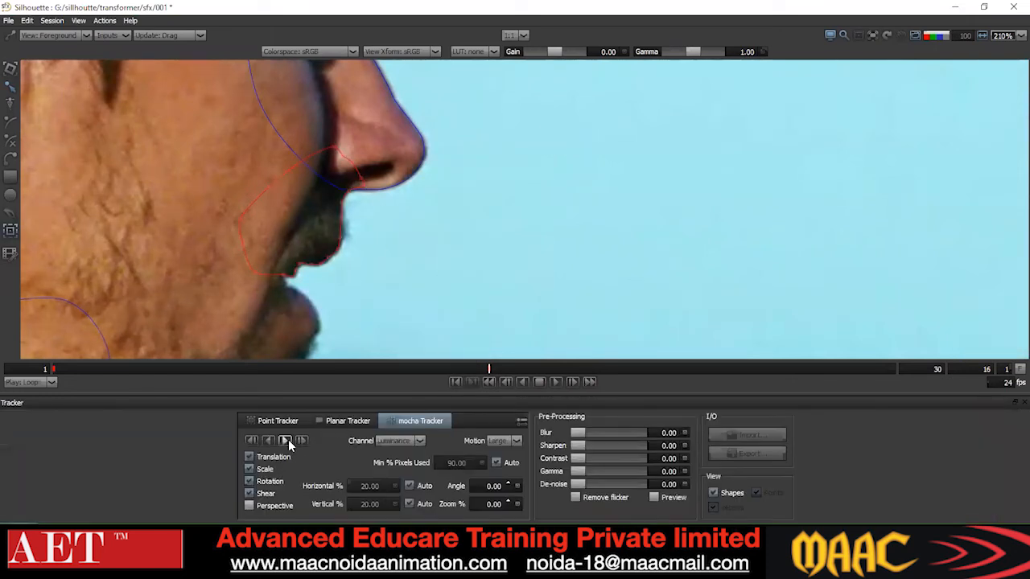
{"action": "left_click", "coordinate": [285, 440]}
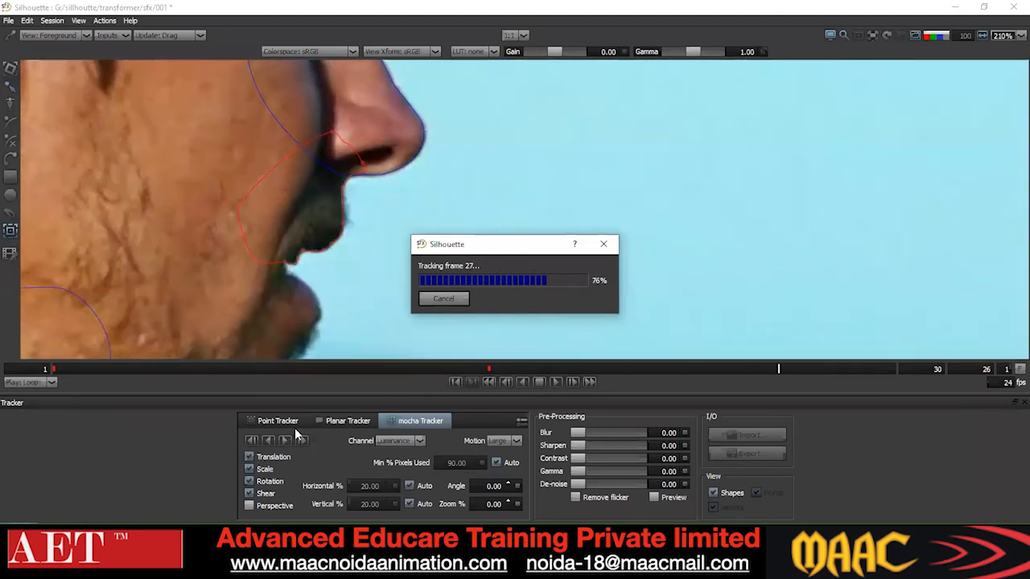
{"action": "left_click", "coordinate": [9, 87]}
- Adjust the moustache shape's lip edge at frame 30 and set all its points to Cardinal
{"action": "left_click", "coordinate": [425, 276]}
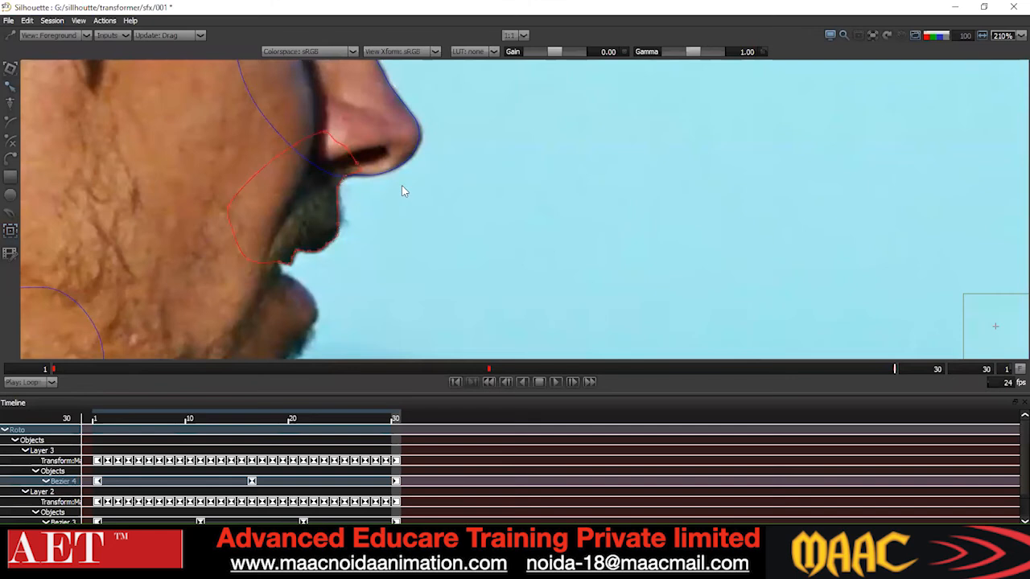
{"action": "left_click_drag", "start_coordinate": [339, 253], "coordinate": [341, 251]}
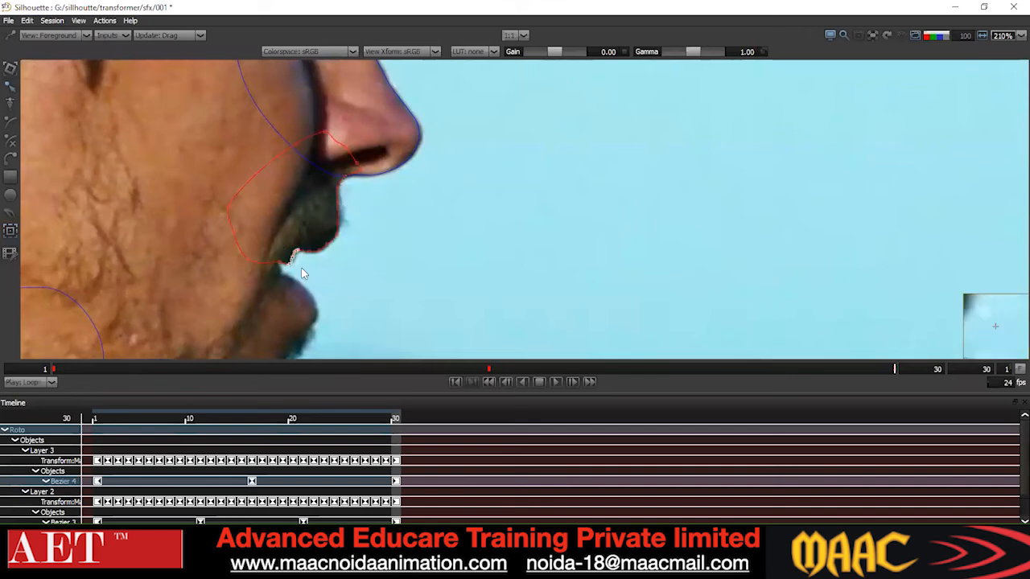
{"action": "scroll", "coordinate": [304, 270], "scroll_direction": "down", "scroll_amount": 1}
{"action": "left_click_drag", "start_coordinate": [577, 125], "coordinate": [37, 382]}
{"action": "right_click", "coordinate": [388, 179]}
{"action": "left_click", "coordinate": [408, 288]}
{"action": "left_click", "coordinate": [408, 288]}
- Delete the surplus points on the cheek side of the moustache shape to smooth its inner curve
{"action": "left_click_drag", "start_coordinate": [173, 162], "coordinate": [211, 286]}
{"action": "key", "text": "Delete"}
{"action": "key", "text": "Delete"}
{"action": "left_click_drag", "start_coordinate": [213, 172], "coordinate": [257, 268]}
{"action": "left_click_drag", "start_coordinate": [270, 229], "coordinate": [208, 277]}
{"action": "key", "text": "Delete"}
{"action": "left_click_drag", "start_coordinate": [285, 211], "coordinate": [234, 128]}
{"action": "left_click_drag", "start_coordinate": [260, 208], "coordinate": [150, 282]}
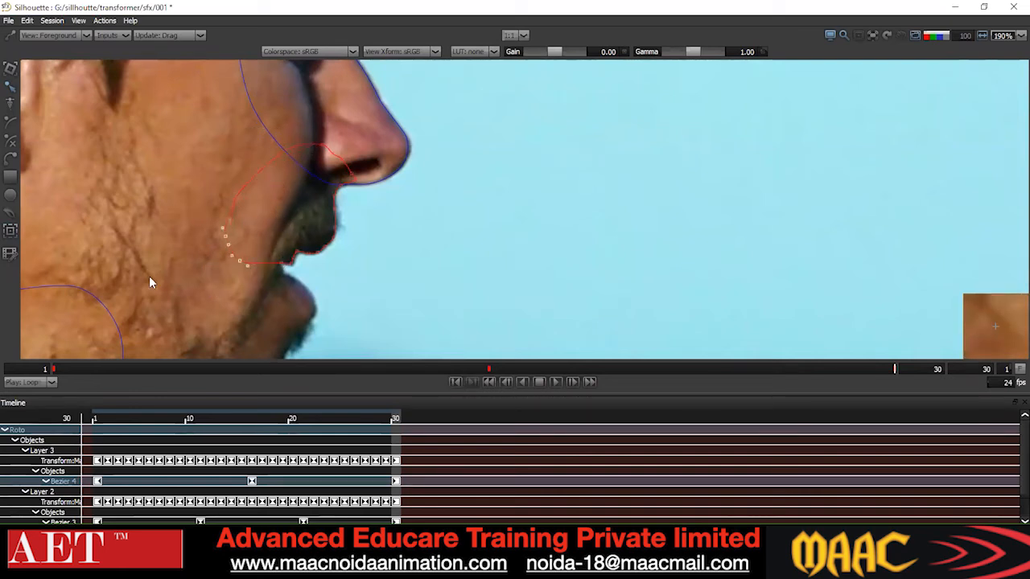
{"action": "key", "text": "Delete"}
{"action": "left_click_drag", "start_coordinate": [348, 141], "coordinate": [329, 167]}
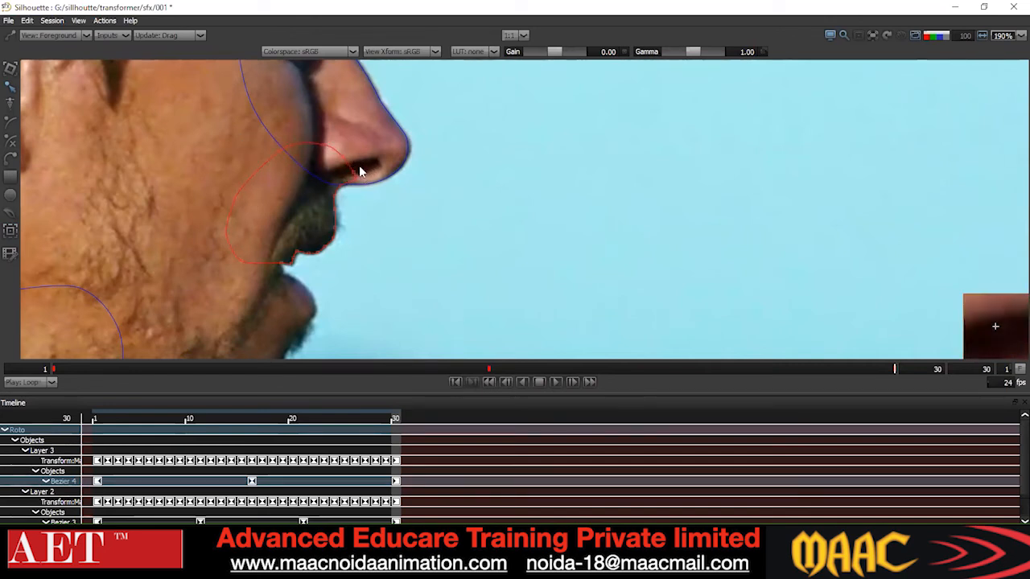
- Reselect all remaining points of the simplified moustache shape and set them to Cardinal
{"action": "left_click", "coordinate": [404, 219]}
{"action": "scroll", "coordinate": [384, 229], "scroll_direction": "down", "scroll_amount": 1}
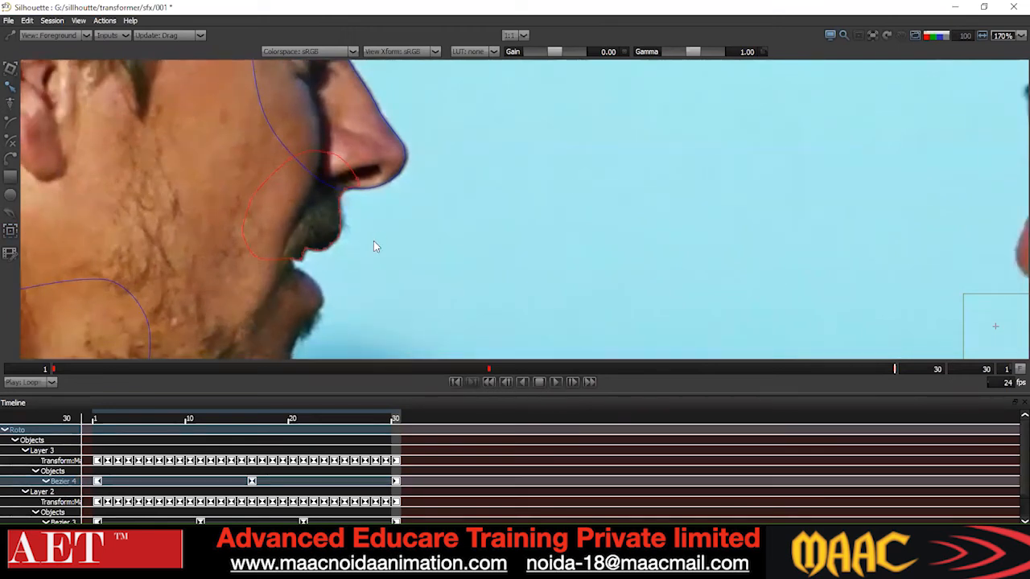
{"action": "left_click_drag", "start_coordinate": [531, 146], "coordinate": [233, 304]}
{"action": "right_click", "coordinate": [235, 214]}
{"action": "left_click", "coordinate": [276, 325]}
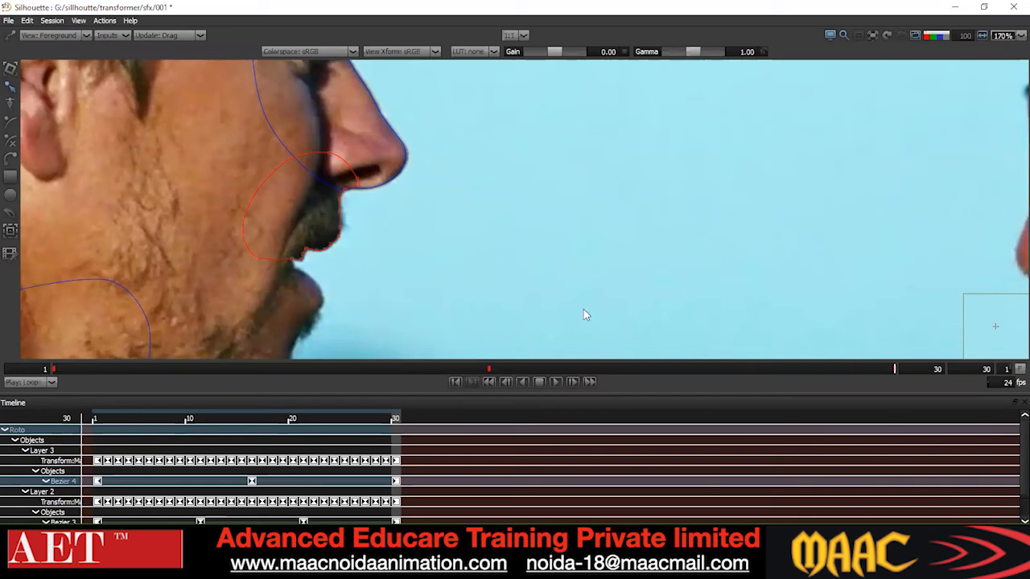
- Scrub through the frames back to frame 1 to check how the moustache shape follows the lip
{"action": "mouse_move", "coordinate": [898, 372]}
{"action": "left_mouse_down"}
{"action": "mouse_move", "coordinate": [488, 374]}
{"action": "mouse_move", "coordinate": [913, 379]}
{"action": "left_mouse_up"}
{"action": "left_click", "coordinate": [691, 368]}
{"action": "left_click_drag", "start_coordinate": [505, 391], "coordinate": [807, 378]}
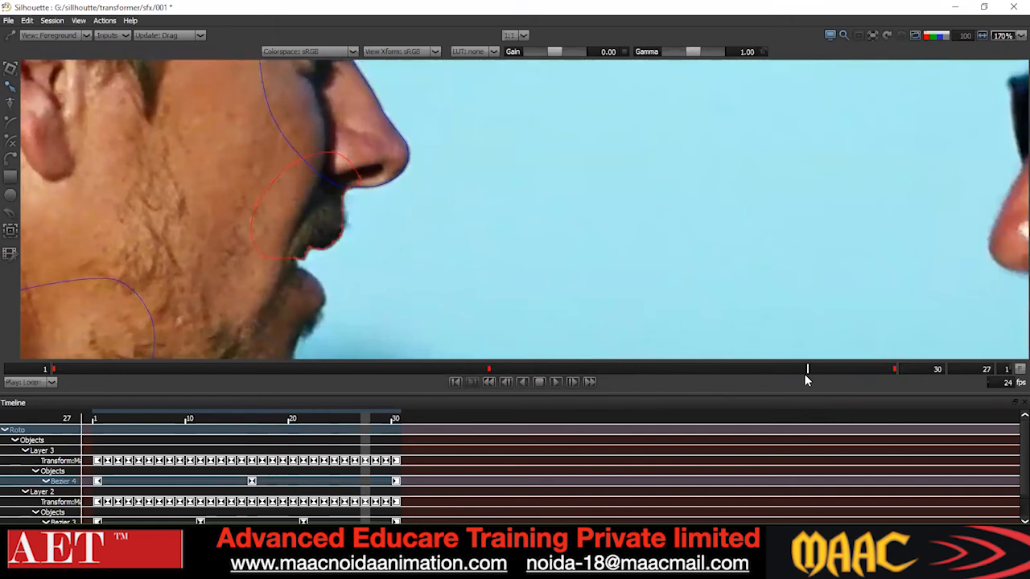
{"action": "left_click_drag", "start_coordinate": [807, 380], "coordinate": [59, 352]}
- Restore the full workspace layout and add a new layer above Layer 3 for the chin
{"action": "scroll", "coordinate": [424, 219], "scroll_direction": "down", "scroll_amount": 4}
{"action": "key", "text": "F2"}
{"action": "scroll", "coordinate": [422, 226], "scroll_direction": "down", "scroll_amount": 4}
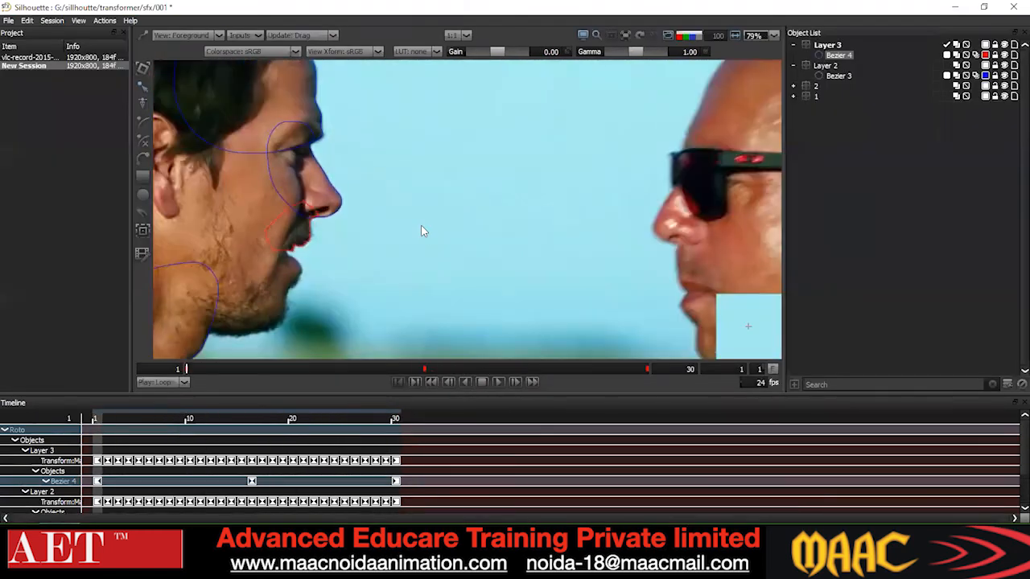
{"action": "left_click", "coordinate": [1006, 384]}
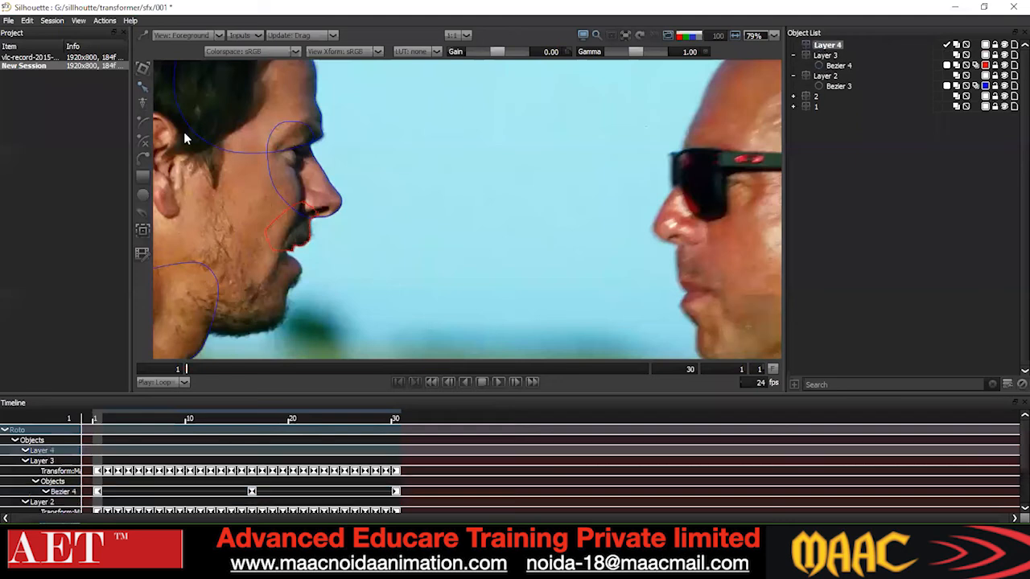
- Draw a closed Bezier shape at frame 1 along the lower lip, chin and jaw and back through the cheek
{"action": "scroll", "coordinate": [314, 188], "scroll_direction": "down", "scroll_amount": 2}
{"action": "scroll", "coordinate": [314, 189], "scroll_direction": "up", "scroll_amount": 1}
{"action": "scroll", "coordinate": [325, 177], "scroll_direction": "up", "scroll_amount": 3}
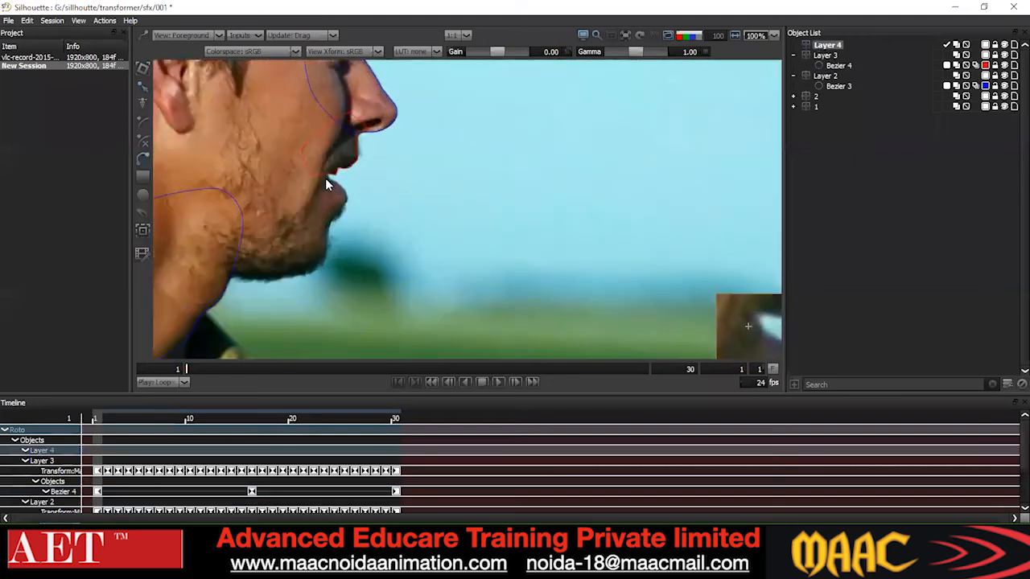
{"action": "left_click", "coordinate": [334, 184]}
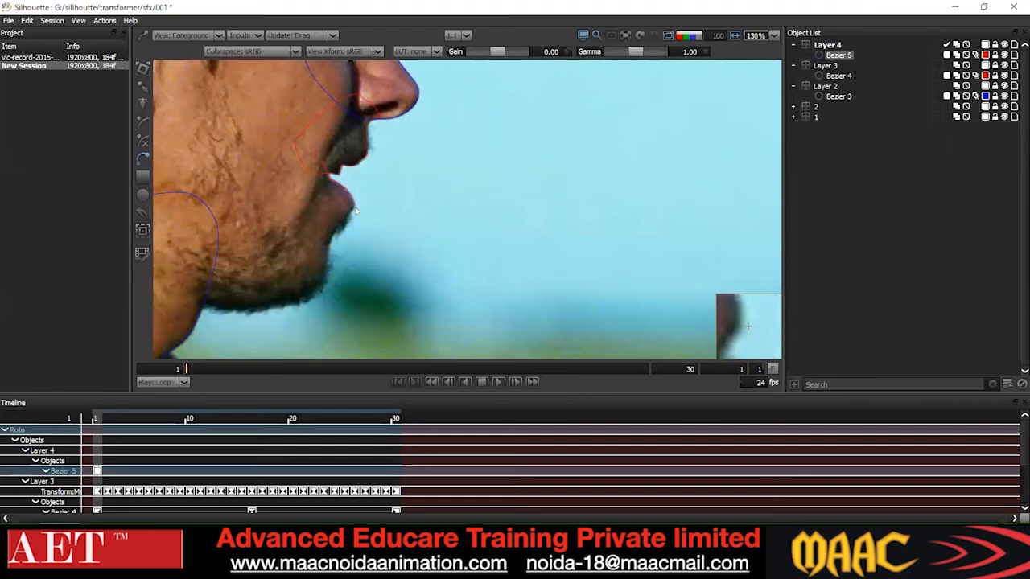
{"action": "left_click", "coordinate": [341, 226]}
{"action": "left_click", "coordinate": [332, 236]}
{"action": "left_click", "coordinate": [324, 287]}
{"action": "left_click", "coordinate": [309, 299]}
{"action": "left_click", "coordinate": [272, 309]}
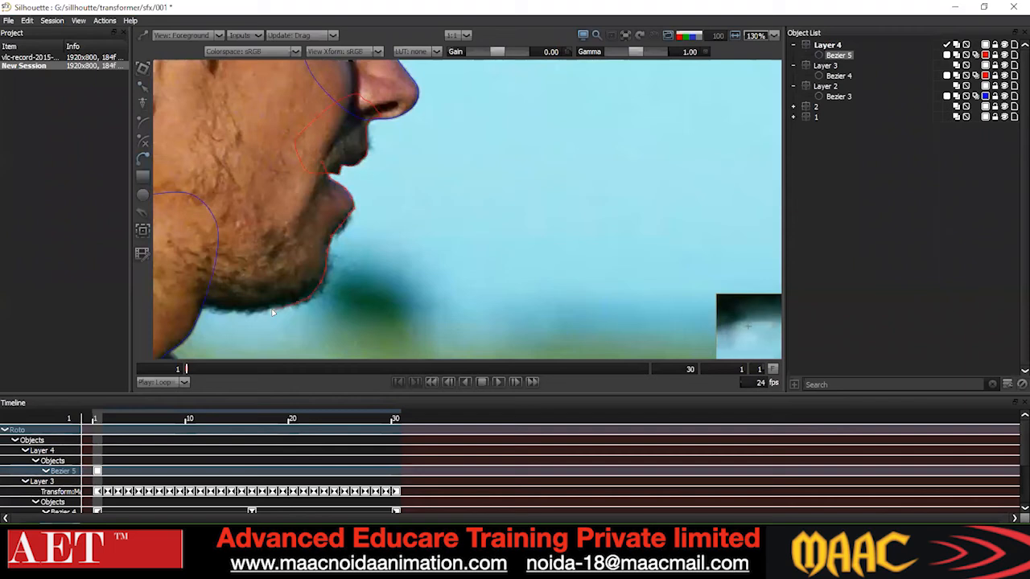
{"action": "left_click", "coordinate": [208, 307]}
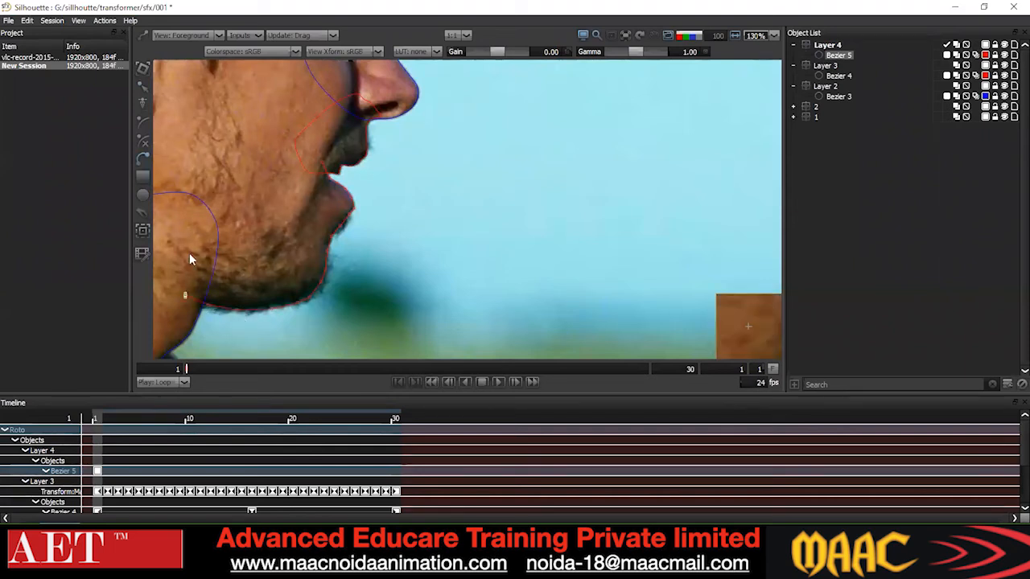
{"action": "scroll", "coordinate": [189, 241], "scroll_direction": "down", "scroll_amount": 5}
{"action": "left_click", "coordinate": [284, 219]}
- Select all points of the chin shape, change their point type, and select the points just below the lower lip
{"action": "scroll", "coordinate": [322, 198], "scroll_direction": "down", "scroll_amount": 2}
{"action": "left_click_drag", "start_coordinate": [349, 187], "coordinate": [136, 288]}
{"action": "right_click", "coordinate": [473, 109]}
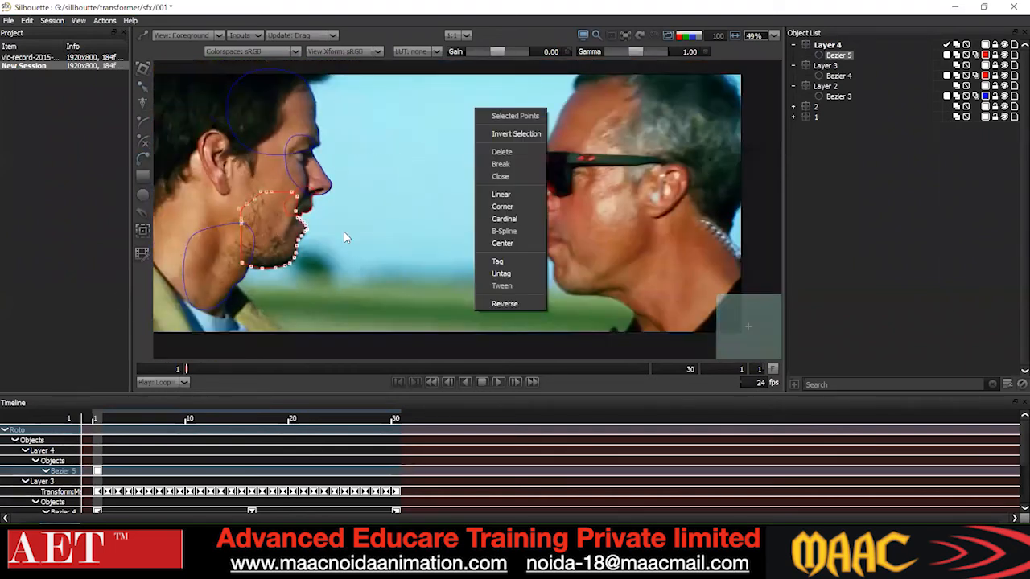
{"action": "scroll", "coordinate": [322, 233], "scroll_direction": "up", "scroll_amount": 3}
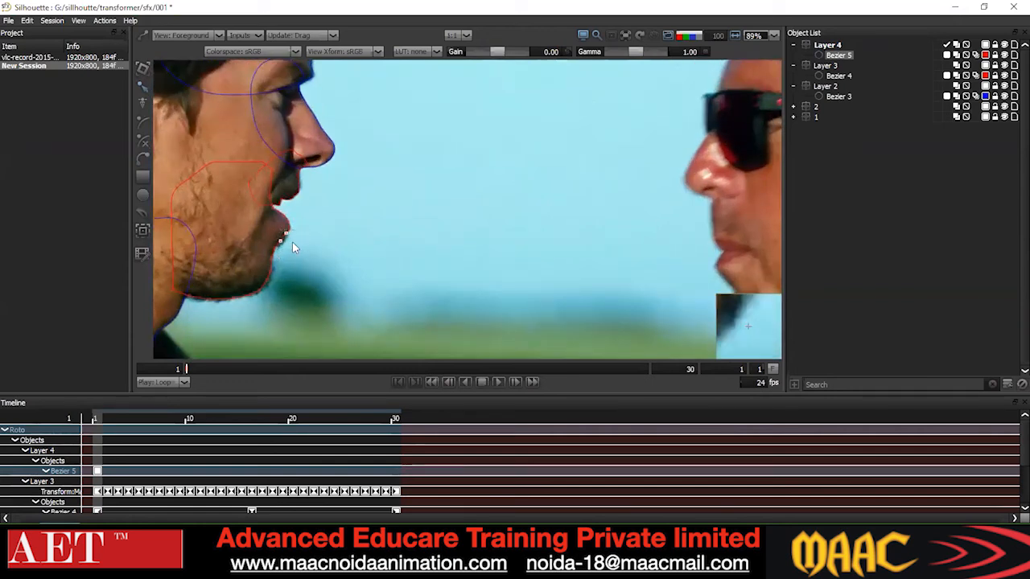
{"action": "left_click_drag", "start_coordinate": [300, 237], "coordinate": [276, 249]}
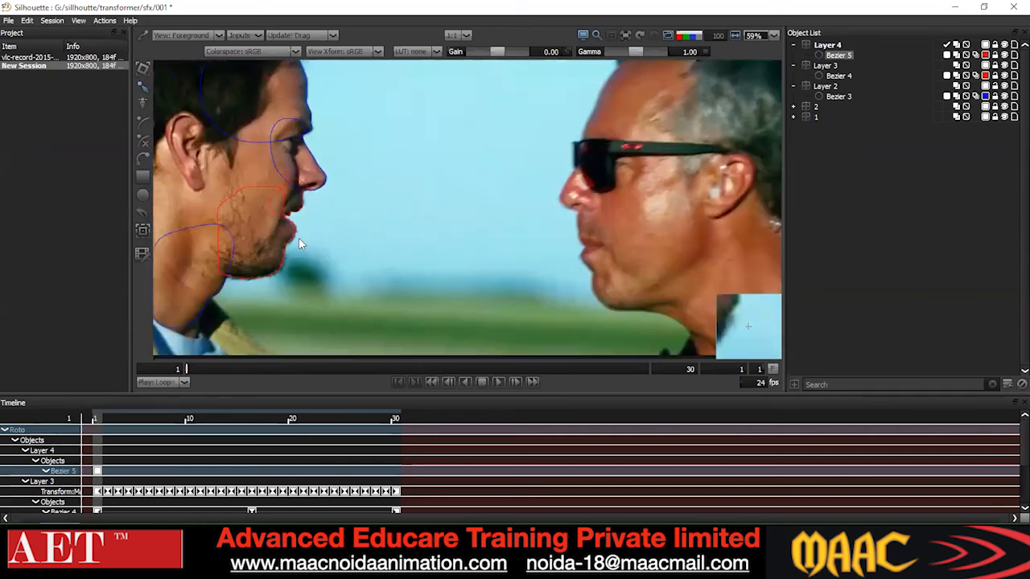
- Examine the chin shape's outline along the lips, chin, jaw and cheek at frame 1
{"action": "scroll", "coordinate": [298, 237], "scroll_direction": "up", "scroll_amount": 2}
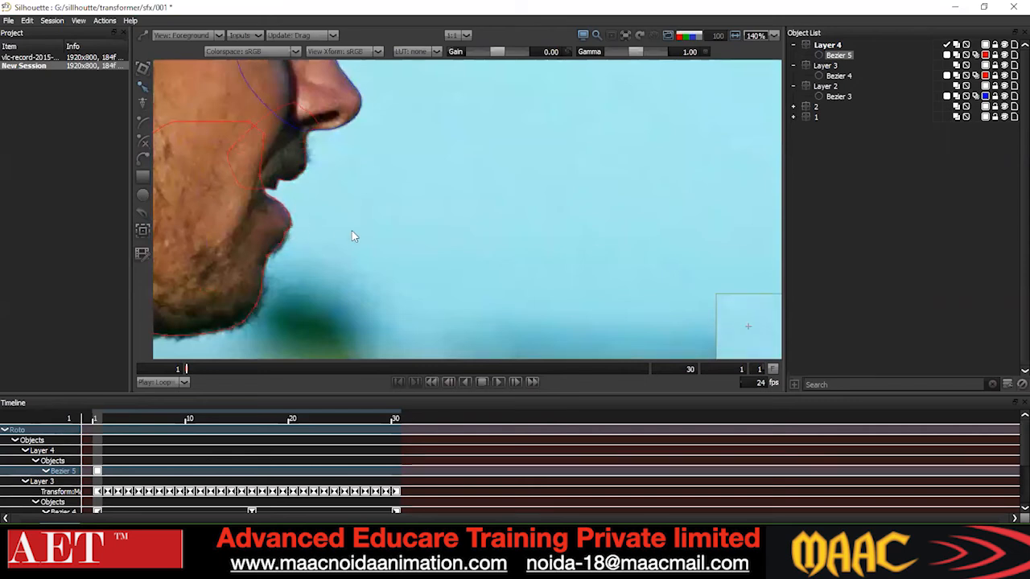
{"action": "scroll", "coordinate": [352, 233], "scroll_direction": "down", "scroll_amount": 2}
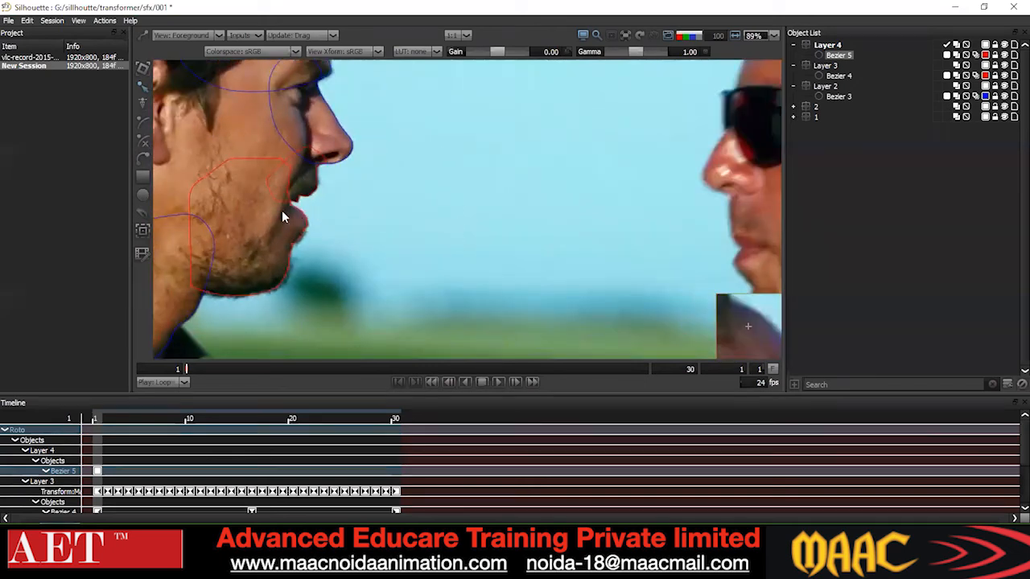
{"action": "scroll", "coordinate": [282, 210], "scroll_direction": "up", "scroll_amount": 2}
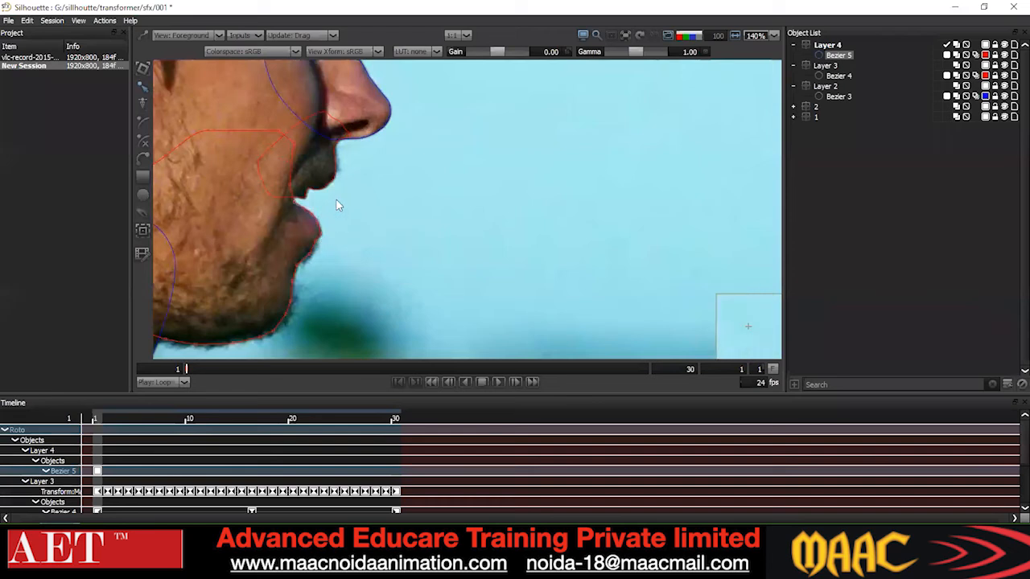
{"action": "scroll", "coordinate": [336, 201], "scroll_direction": "down", "scroll_amount": 3}
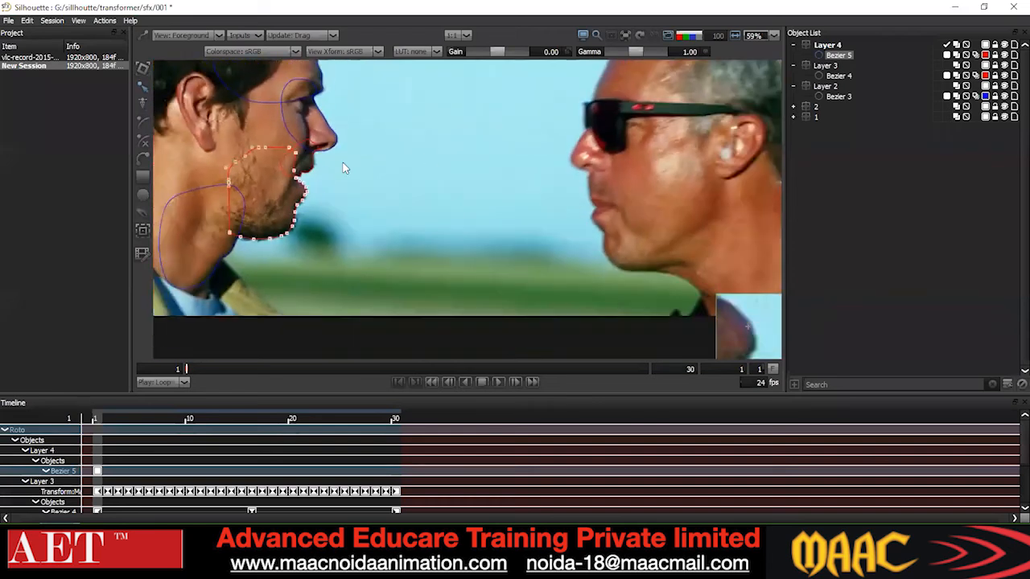
{"action": "left_click", "coordinate": [347, 235]}
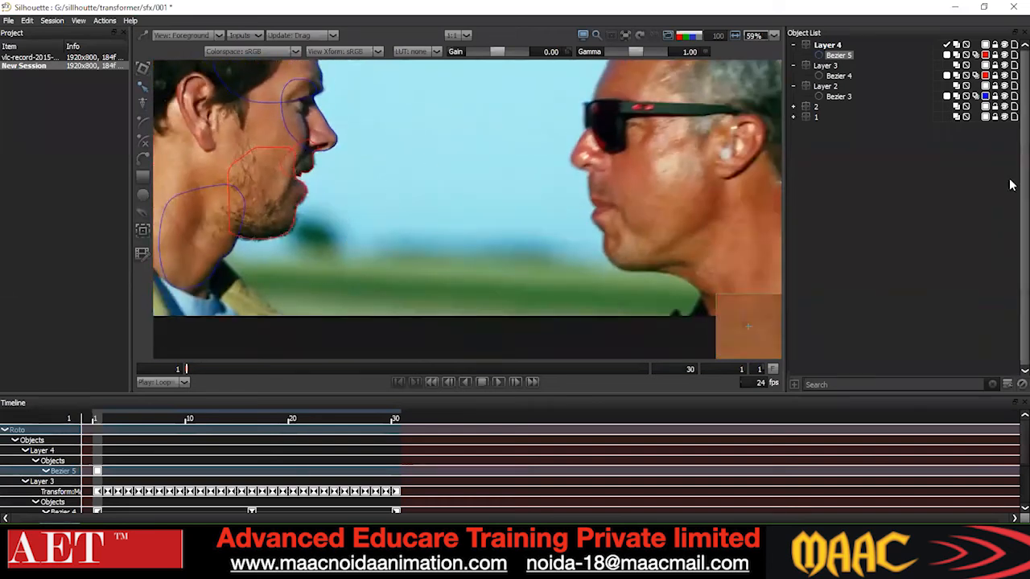
{"action": "scroll", "coordinate": [264, 170], "scroll_direction": "up", "scroll_amount": 2}
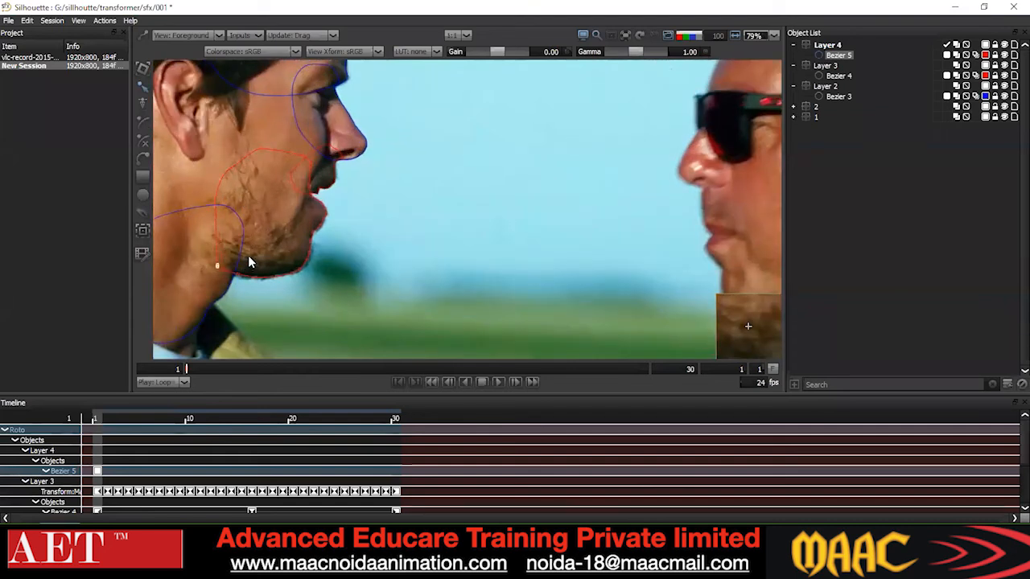
{"action": "scroll", "coordinate": [274, 235], "scroll_direction": "down", "scroll_amount": 2}
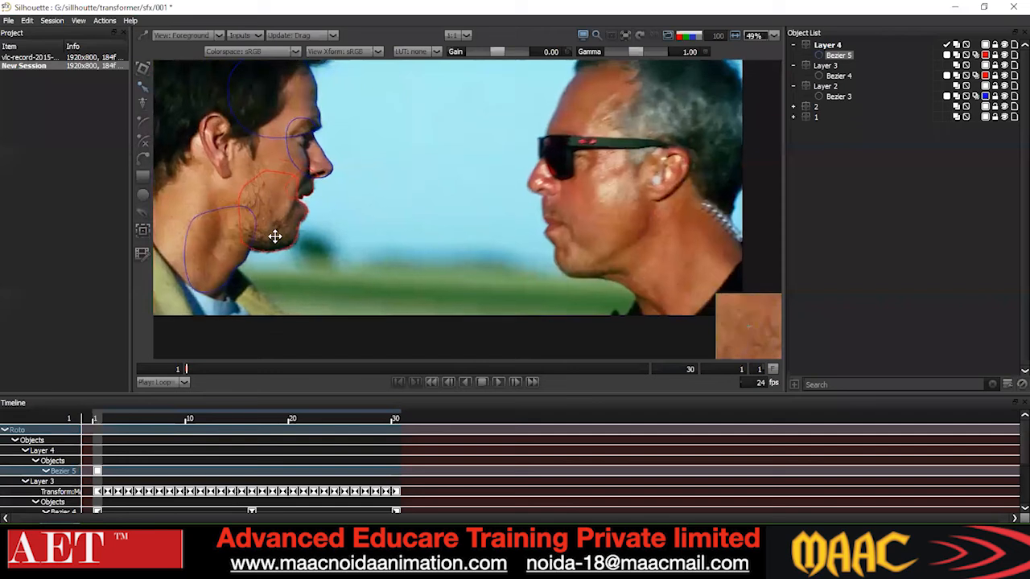
{"action": "scroll", "coordinate": [274, 236], "scroll_direction": "up", "scroll_amount": 1}
{"action": "scroll", "coordinate": [280, 252], "scroll_direction": "up", "scroll_amount": 2}
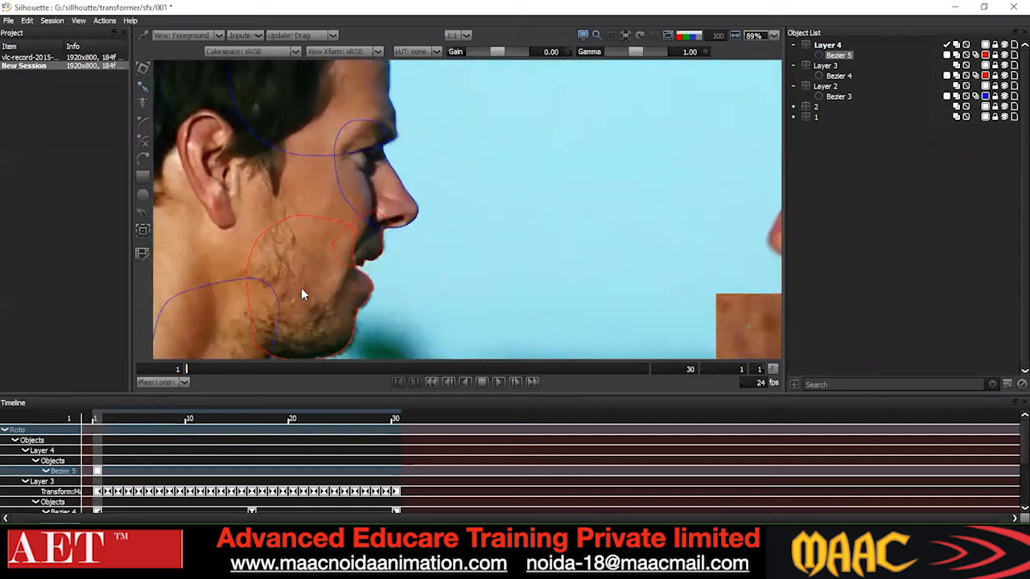
- Reselect all points of the chin shape, change their point type again and undo the last edit
{"action": "scroll", "coordinate": [323, 235], "scroll_direction": "down", "scroll_amount": 3}
{"action": "key", "text": "ctrl+a"}
{"action": "right_click", "coordinate": [385, 189]}
{"action": "left_click", "coordinate": [404, 285]}
{"action": "left_click", "coordinate": [429, 290]}
{"action": "left_click_drag", "start_coordinate": [474, 216], "coordinate": [506, 173]}
{"action": "key", "text": "ctrl+a"}
{"action": "key", "text": "ctrl+z"}
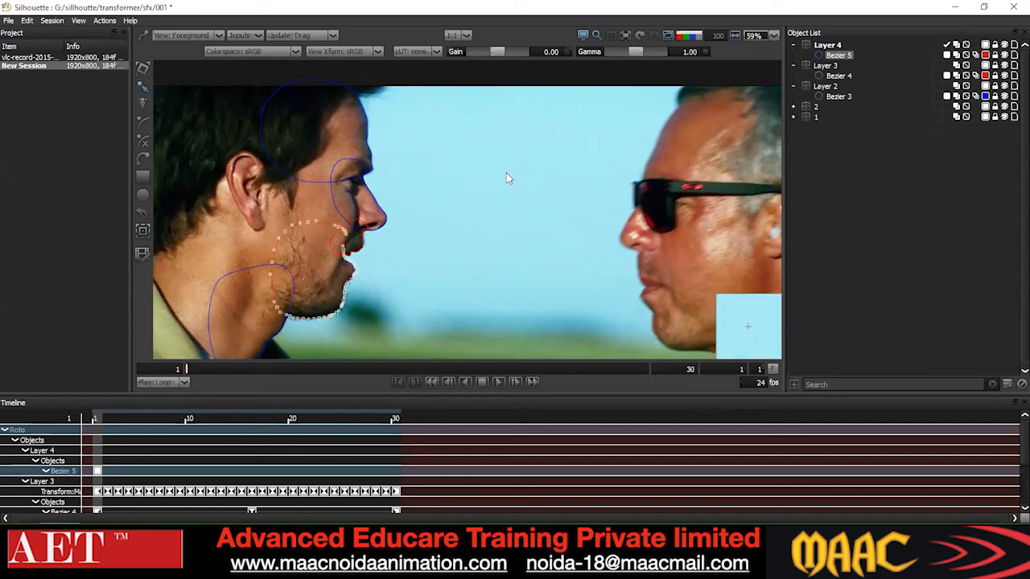
{"action": "scroll", "coordinate": [375, 275], "scroll_direction": "up", "scroll_amount": 5}
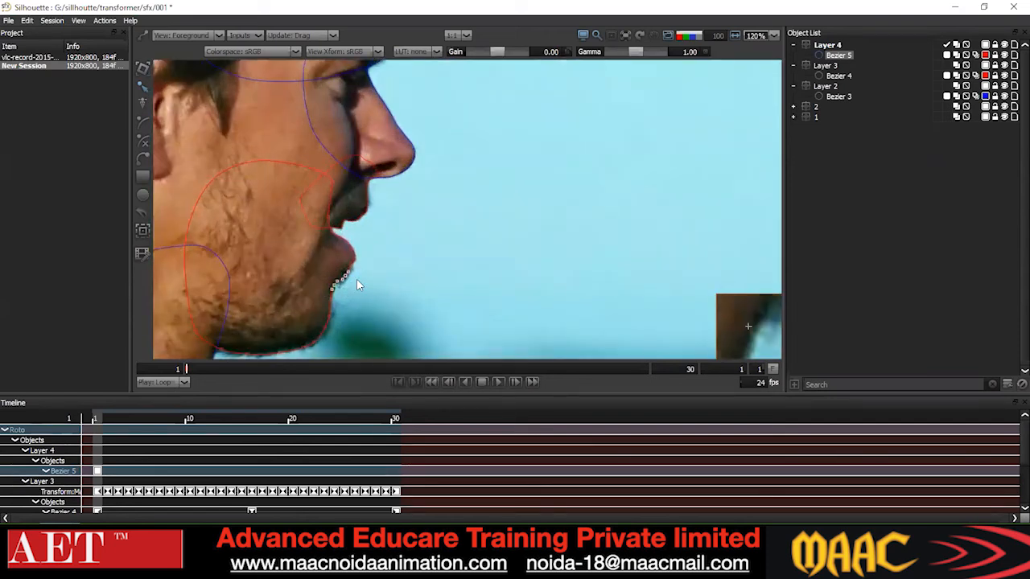
{"action": "scroll", "coordinate": [358, 278], "scroll_direction": "down", "scroll_amount": 1}
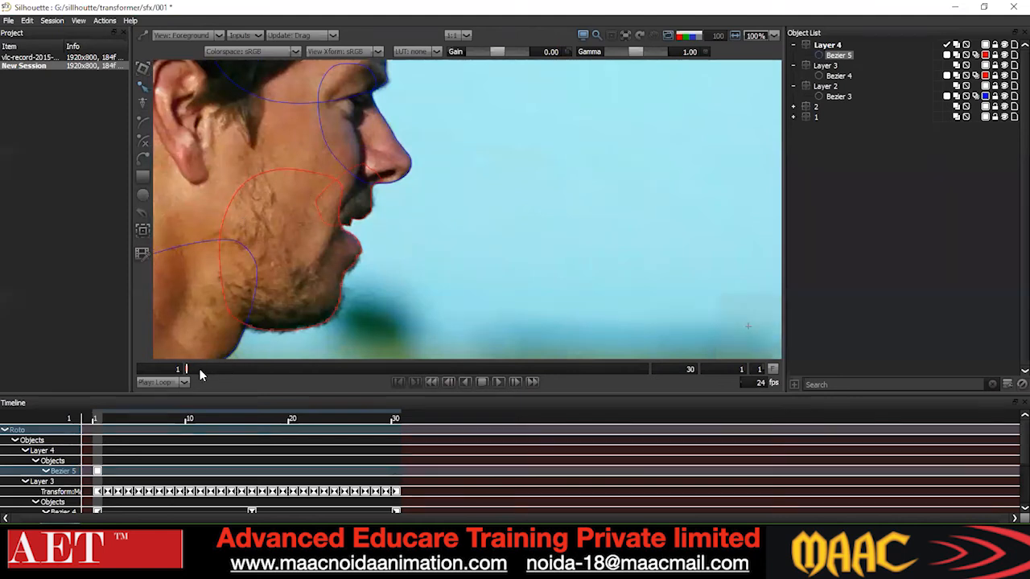
- Track the chin shape's layer forward to frame 30 with the mocha Tracker using translation, scale, rotation and shear
{"action": "left_click", "coordinate": [143, 230]}
{"action": "left_click", "coordinate": [153, 532]}
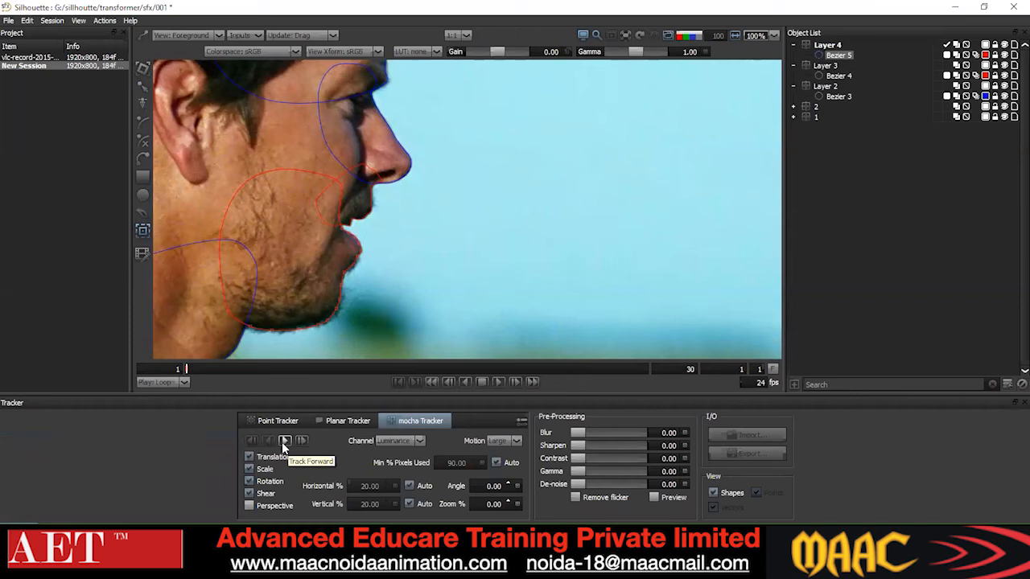
{"action": "left_click", "coordinate": [284, 441]}
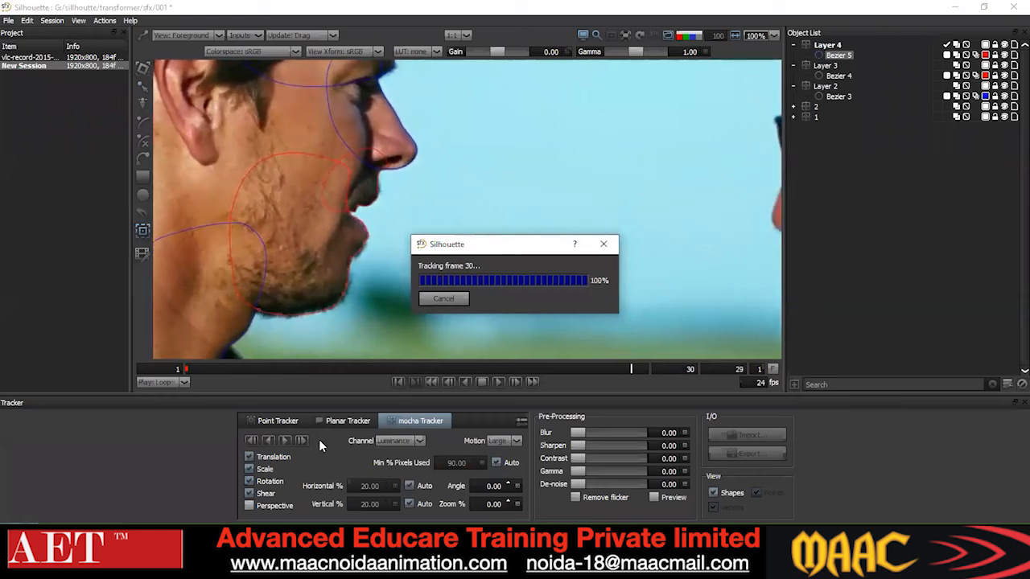
- Refine the chin shape at frame 30 so its points follow the lower lip, chin and jaw
{"action": "left_click", "coordinate": [144, 87]}
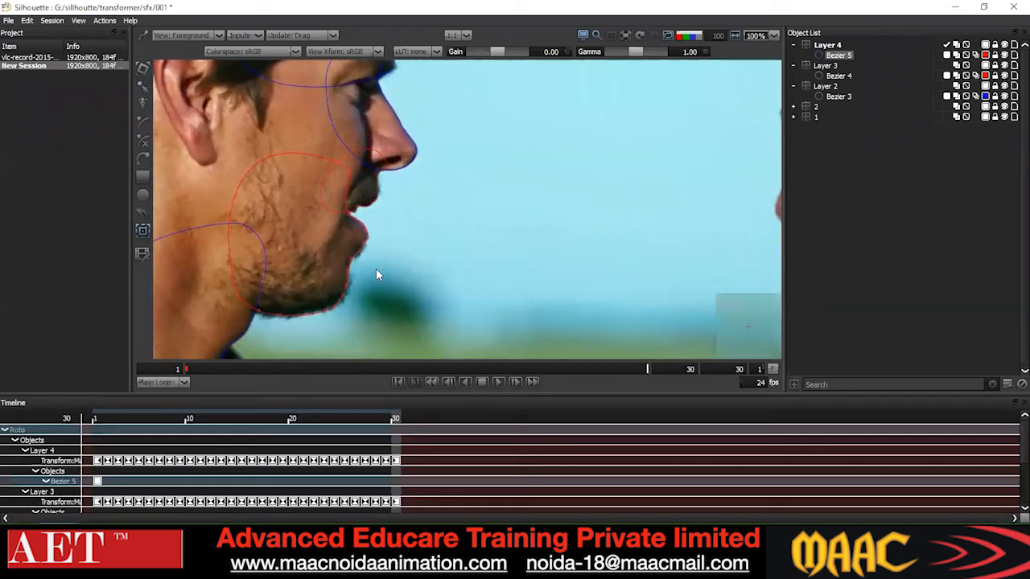
{"action": "left_click_drag", "start_coordinate": [375, 269], "coordinate": [379, 207]}
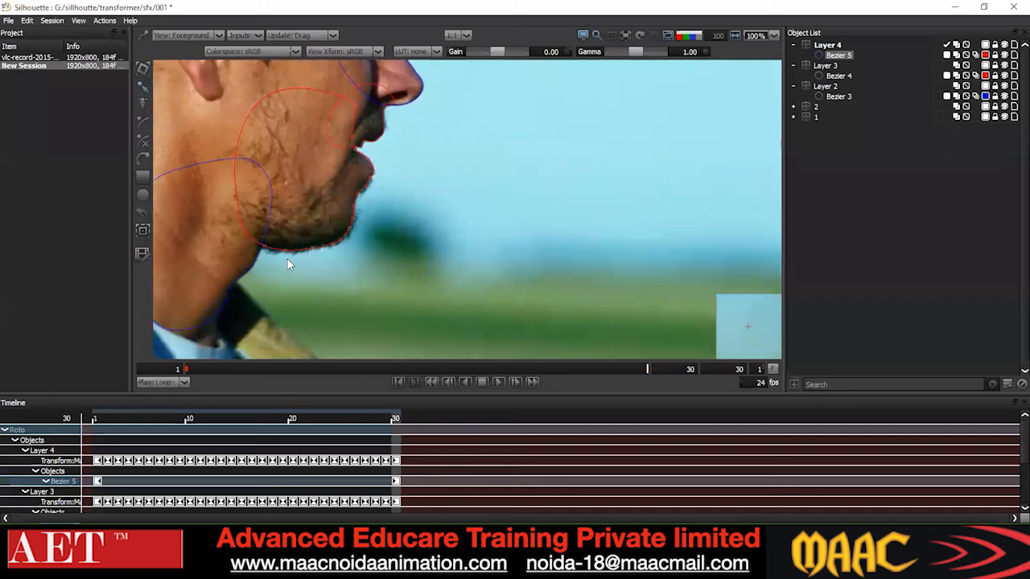
{"action": "scroll", "coordinate": [277, 257], "scroll_direction": "up", "scroll_amount": 1}
{"action": "scroll", "coordinate": [277, 256], "scroll_direction": "up", "scroll_amount": 2}
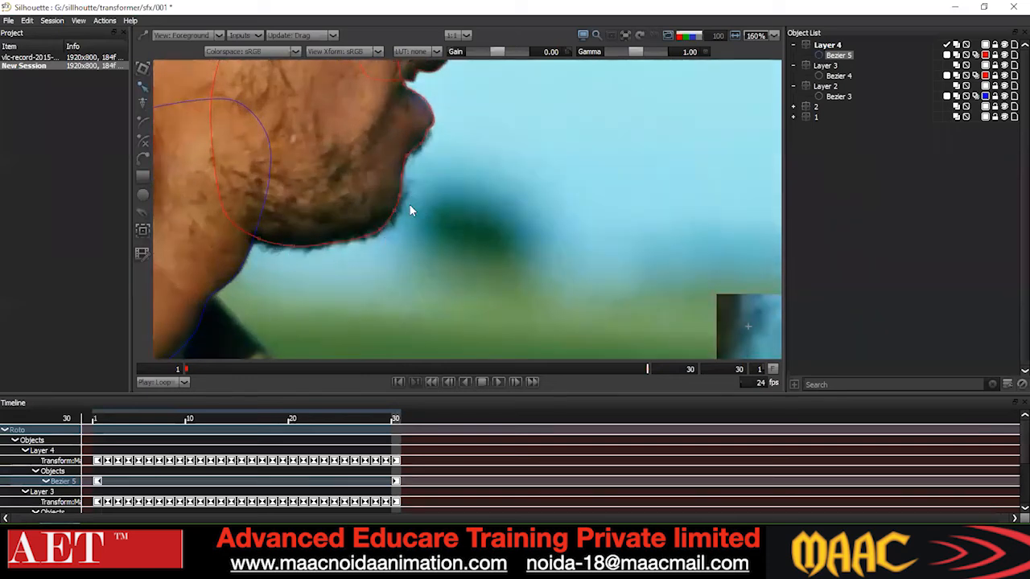
{"action": "scroll", "coordinate": [414, 210], "scroll_direction": "up", "scroll_amount": 1}
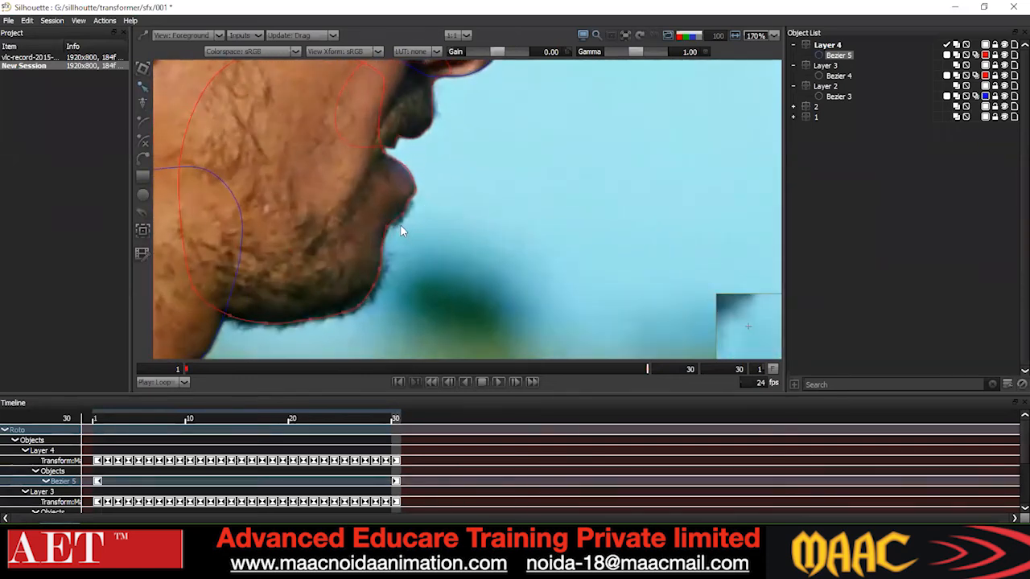
{"action": "scroll", "coordinate": [431, 177], "scroll_direction": "up", "scroll_amount": 2}
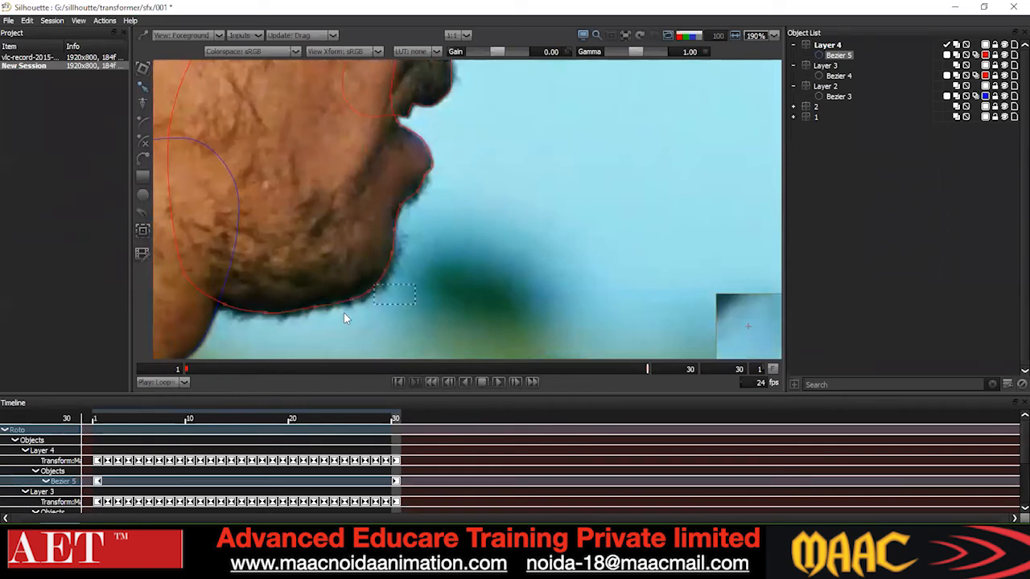
{"action": "scroll", "coordinate": [330, 273], "scroll_direction": "down", "scroll_amount": 3}
{"action": "scroll", "coordinate": [269, 321], "scroll_direction": "down", "scroll_amount": 3}
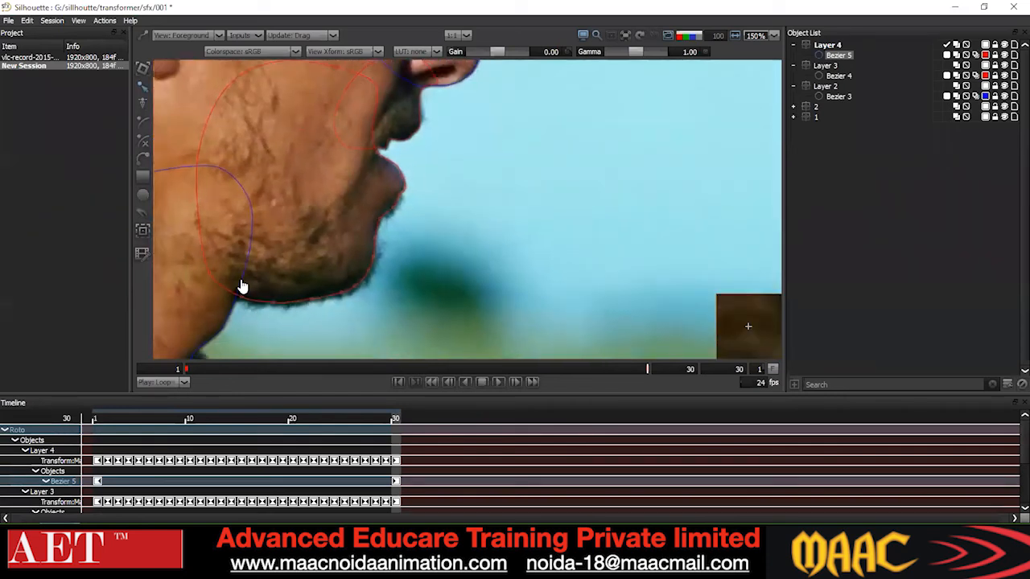
{"action": "left_click_drag", "start_coordinate": [198, 270], "coordinate": [253, 310]}
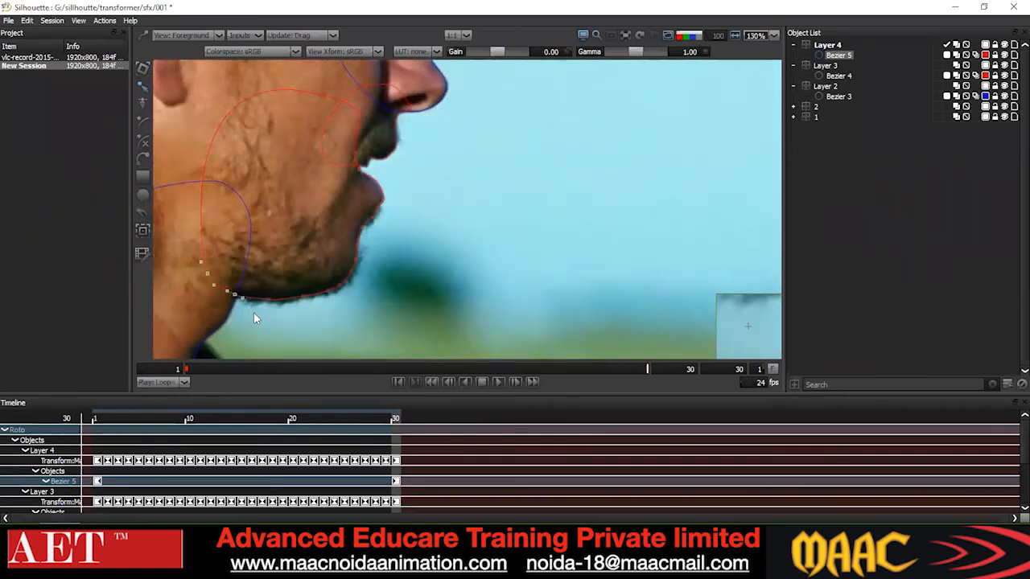
{"action": "left_click", "coordinate": [300, 319]}
{"action": "scroll", "coordinate": [367, 263], "scroll_direction": "down", "scroll_amount": 2}
{"action": "scroll", "coordinate": [383, 268], "scroll_direction": "down", "scroll_amount": 2}
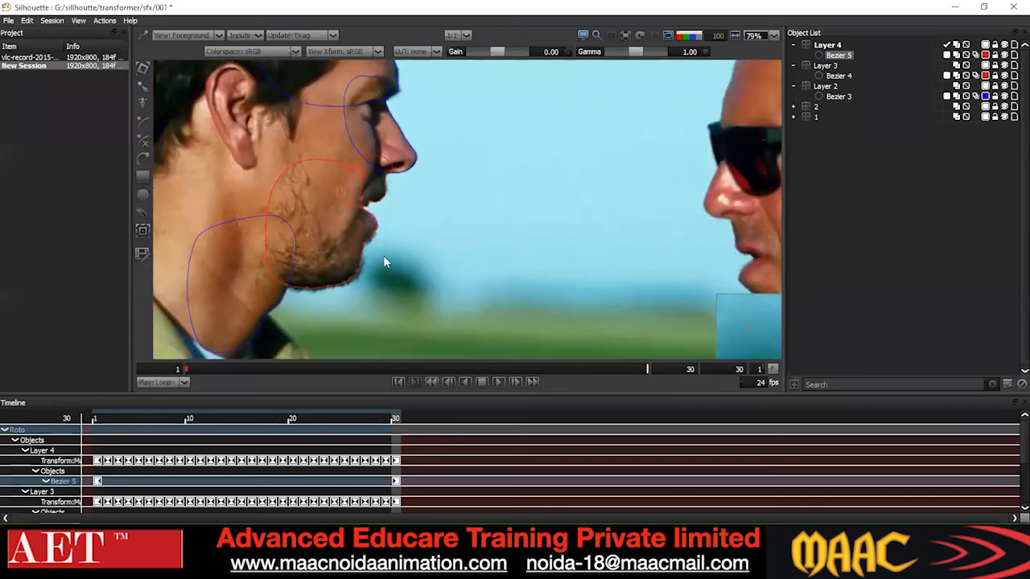
- Select all points of the chin shape at frame 30 and set them to Cardinal
{"action": "scroll", "coordinate": [372, 158], "scroll_direction": "down", "scroll_amount": 2}
{"action": "key", "text": "ctrl+a"}
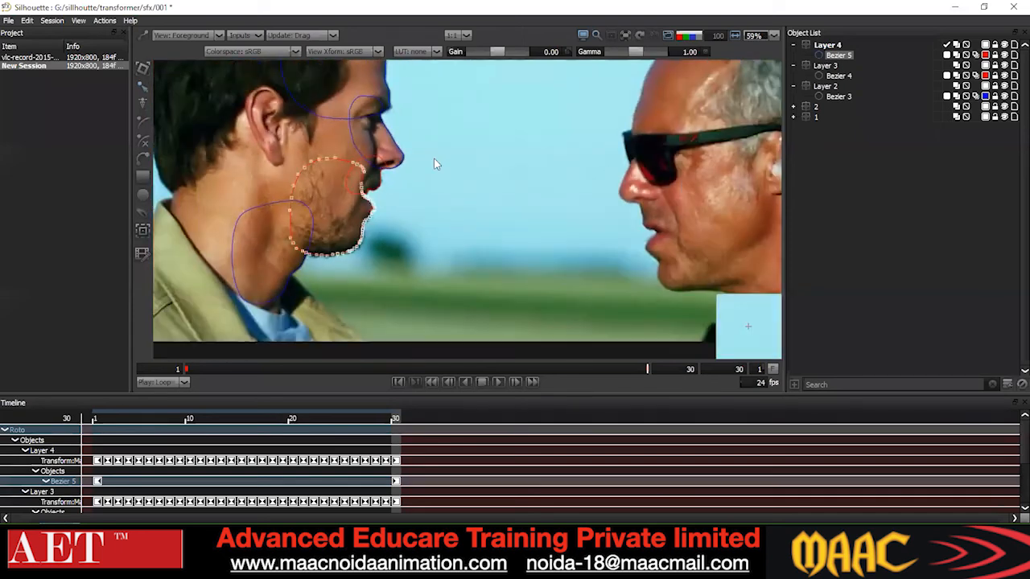
{"action": "right_click", "coordinate": [434, 159]}
{"action": "left_click", "coordinate": [467, 272]}
{"action": "left_click", "coordinate": [633, 319]}
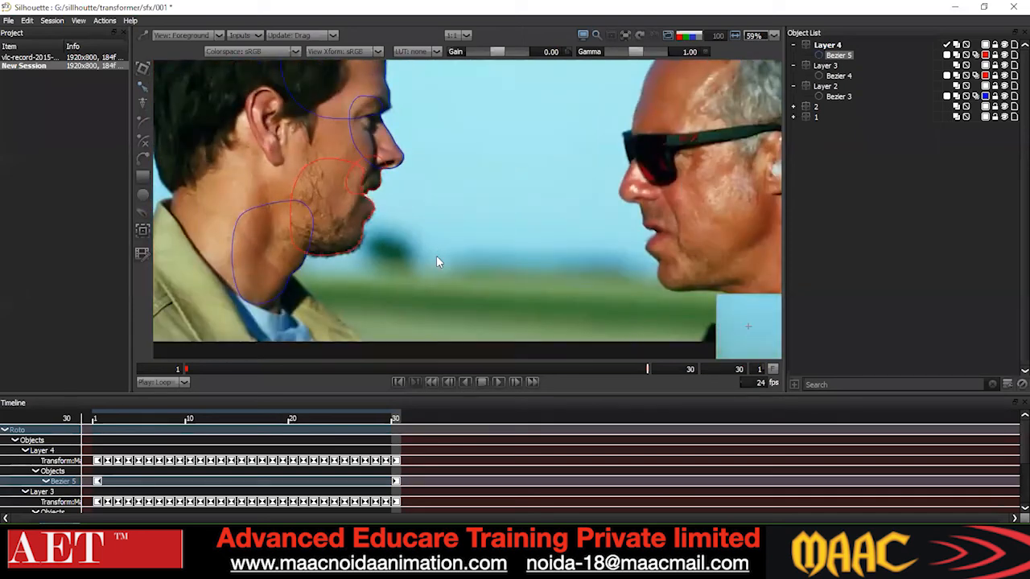
- Play back the frames to check how the tracked chin shape follows the face, stopping at frame 7
{"action": "key", "text": "space"}
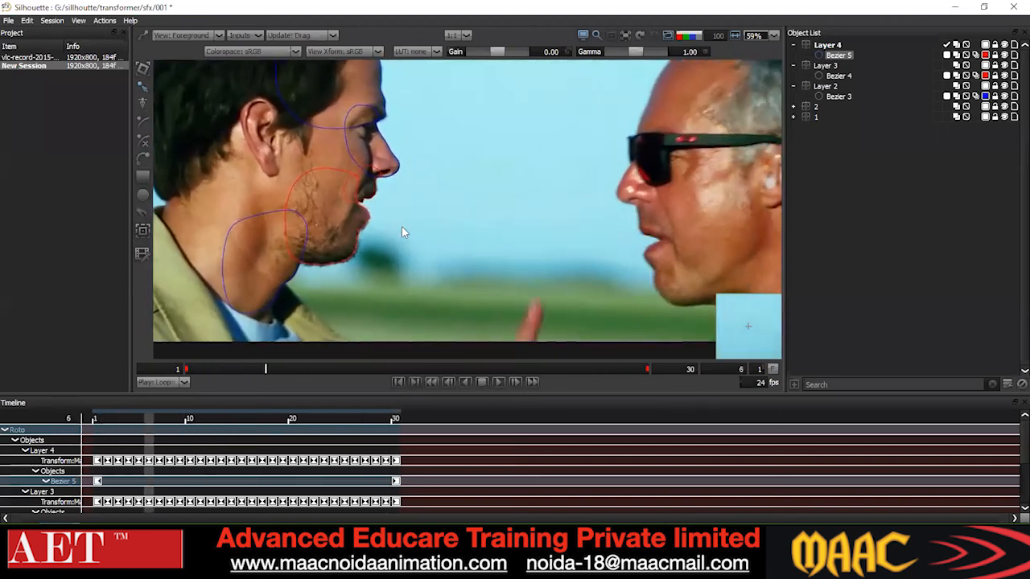
{"action": "scroll", "coordinate": [401, 228], "scroll_direction": "down", "scroll_amount": 2}
{"action": "scroll", "coordinate": [389, 230], "scroll_direction": "up", "scroll_amount": 1}
{"action": "scroll", "coordinate": [389, 229], "scroll_direction": "down", "scroll_amount": 2}
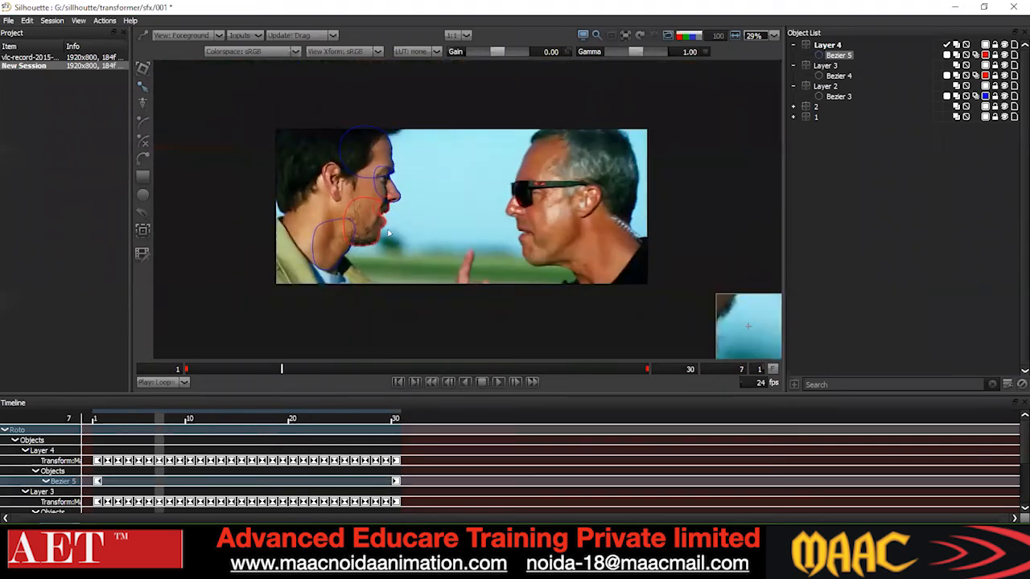
{"action": "scroll", "coordinate": [292, 194], "scroll_direction": "up", "scroll_amount": 1}
- Add a new layer above Layer 4 and draw a closed Bezier shape at frame 7 around the back of the dark-haired man's head
{"action": "left_click", "coordinate": [1008, 385]}
{"action": "left_click_drag", "start_coordinate": [252, 215], "coordinate": [320, 256]}
{"action": "scroll", "coordinate": [273, 111], "scroll_direction": "up", "scroll_amount": 1}
{"action": "left_click", "coordinate": [142, 160]}
{"action": "left_click", "coordinate": [306, 216]}
{"action": "left_click", "coordinate": [306, 244]}
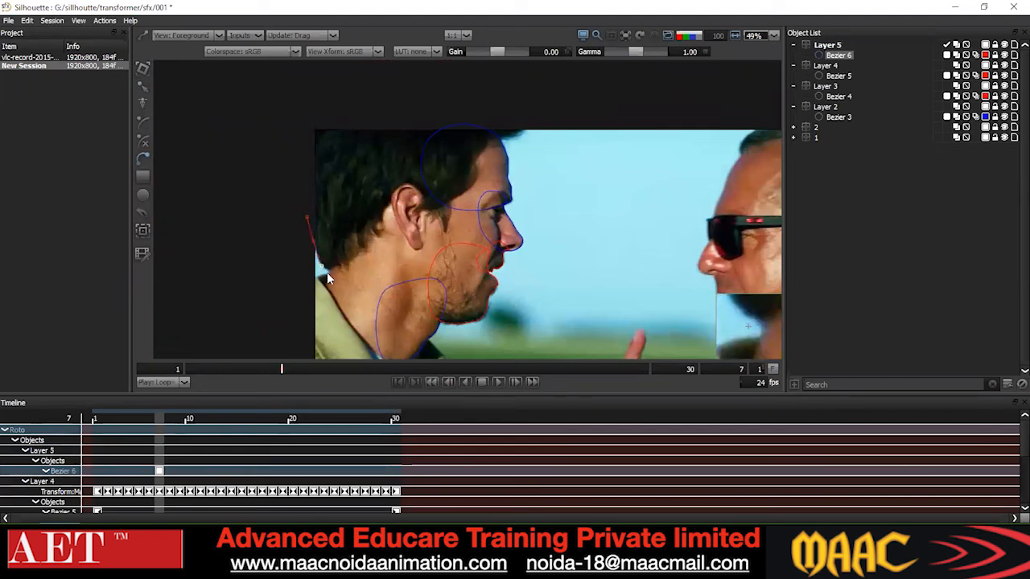
{"action": "left_click", "coordinate": [372, 262]}
{"action": "scroll", "coordinate": [386, 240], "scroll_direction": "down", "scroll_amount": 2}
{"action": "left_click", "coordinate": [386, 222]}
{"action": "left_click", "coordinate": [385, 201]}
{"action": "left_click", "coordinate": [380, 179]}
{"action": "left_click", "coordinate": [348, 180]}
{"action": "left_click", "coordinate": [337, 197]}
{"action": "left_click", "coordinate": [334, 212]}
{"action": "left_click", "coordinate": [338, 230]}
- Select all points of the back-of-head shape and set them to Cardinal
{"action": "left_click_drag", "start_coordinate": [466, 132], "coordinate": [221, 325]}
{"action": "right_click", "coordinate": [472, 113]}
{"action": "left_click", "coordinate": [503, 226]}
{"action": "left_click", "coordinate": [312, 271]}
- Refine the points of the back-of-head shape where the hair meets the nape above the collar
{"action": "scroll", "coordinate": [330, 274], "scroll_direction": "up", "scroll_amount": 4}
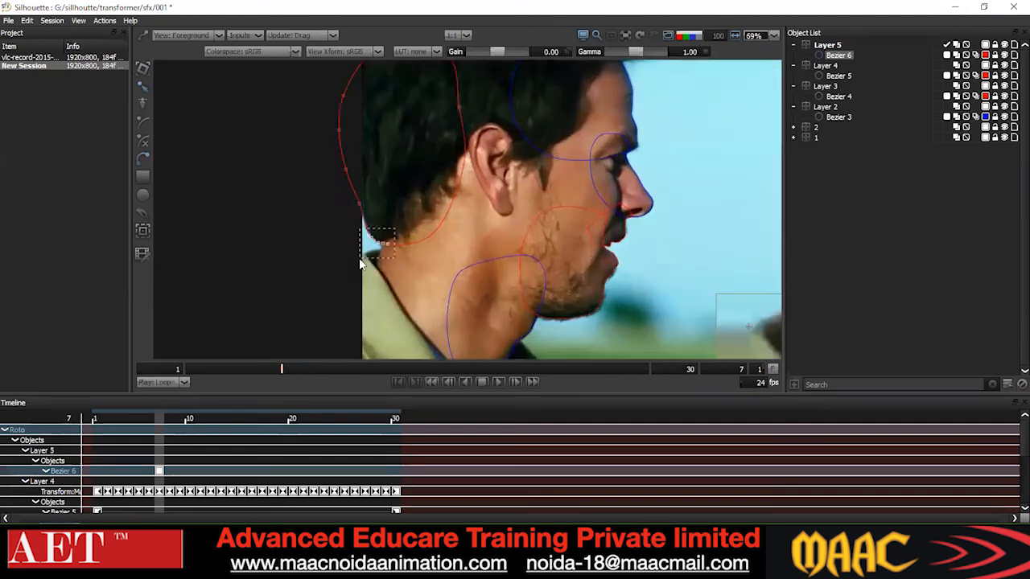
{"action": "scroll", "coordinate": [397, 229], "scroll_direction": "up", "scroll_amount": 1}
{"action": "left_click_drag", "start_coordinate": [399, 182], "coordinate": [320, 232]}
{"action": "left_click", "coordinate": [406, 214]}
{"action": "mouse_move", "coordinate": [385, 253]}
{"action": "left_mouse_down"}
{"action": "mouse_move", "coordinate": [366, 222]}
{"action": "mouse_move", "coordinate": [321, 212]}
{"action": "mouse_move", "coordinate": [393, 271]}
{"action": "left_mouse_up"}
{"action": "left_click", "coordinate": [352, 255]}
{"action": "left_click", "coordinate": [391, 207]}
- Set the selected points along the outer edge and nape of the back-of-head shape to Cardinal
{"action": "scroll", "coordinate": [319, 211], "scroll_direction": "down", "scroll_amount": 3}
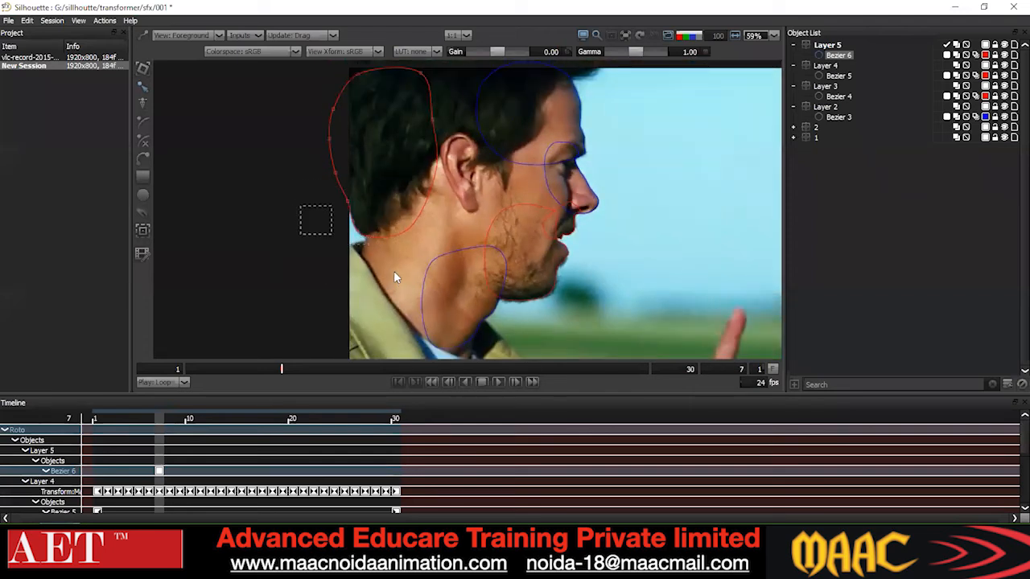
{"action": "right_click", "coordinate": [405, 199]}
{"action": "left_click", "coordinate": [443, 304]}
{"action": "scroll", "coordinate": [336, 244], "scroll_direction": "up", "scroll_amount": 2}
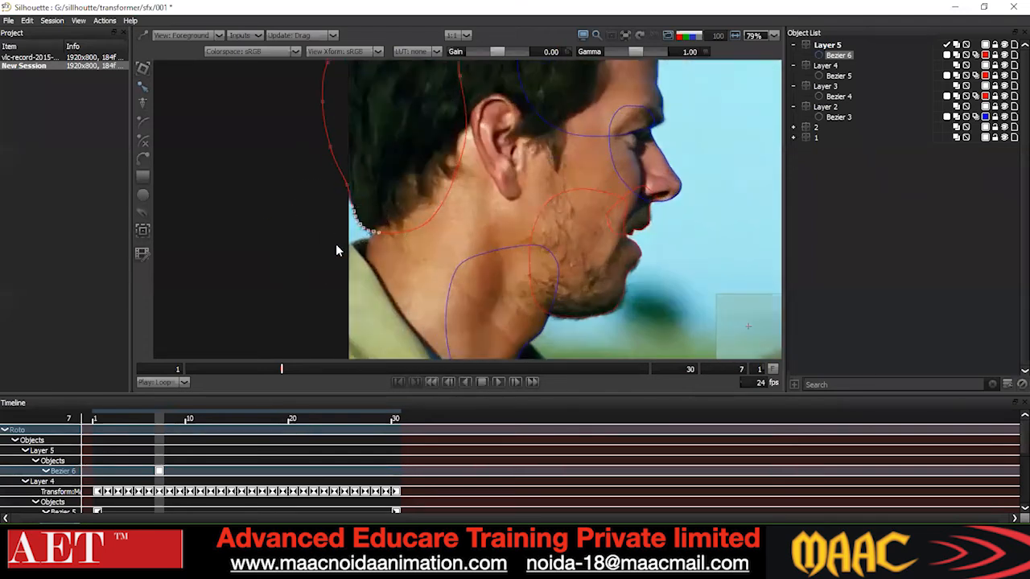
{"action": "scroll", "coordinate": [361, 248], "scroll_direction": "down", "scroll_amount": 2}
{"action": "right_click", "coordinate": [380, 227]}
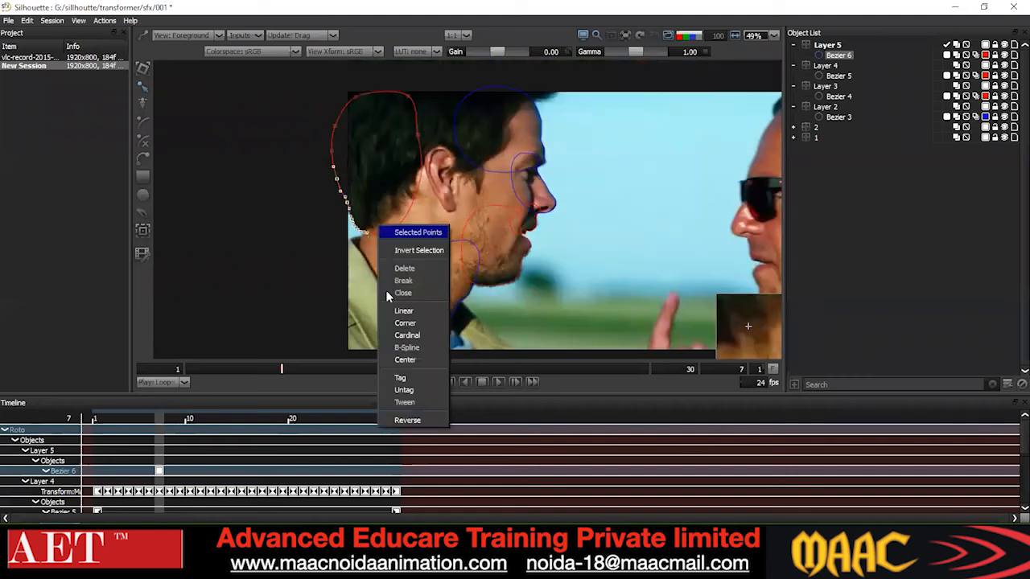
{"action": "left_click", "coordinate": [408, 335]}
{"action": "mouse_move", "coordinate": [280, 369]}
{"action": "left_mouse_down"}
{"action": "mouse_move", "coordinate": [181, 380]}
{"action": "mouse_move", "coordinate": [357, 380]}
{"action": "mouse_move", "coordinate": [283, 381]}
{"action": "left_mouse_up"}
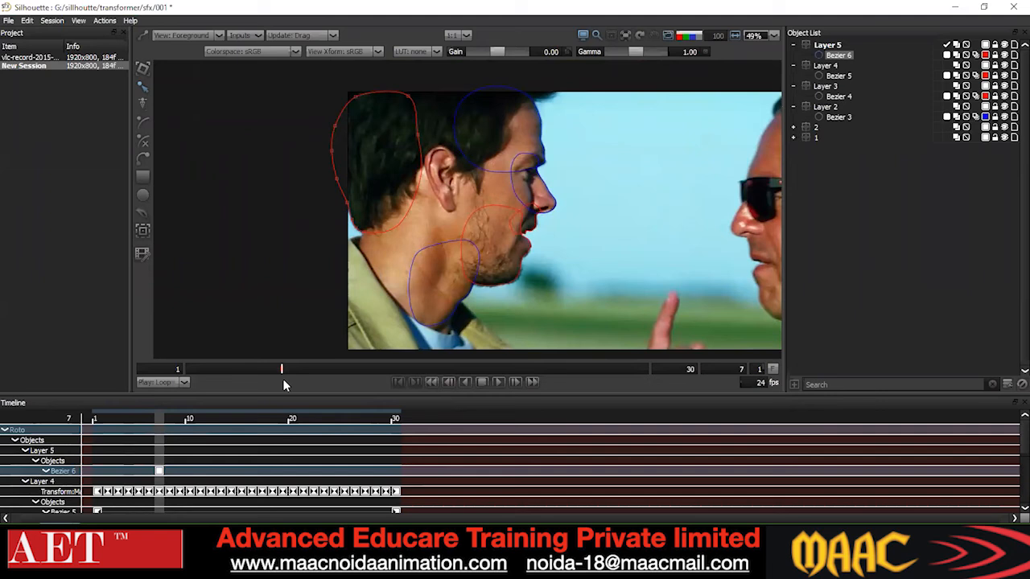
{"action": "mouse_move", "coordinate": [286, 373]}
{"action": "left_mouse_down"}
{"action": "mouse_move", "coordinate": [718, 372]}
{"action": "mouse_move", "coordinate": [0, 392]}
{"action": "mouse_move", "coordinate": [282, 387]}
{"action": "left_mouse_up"}
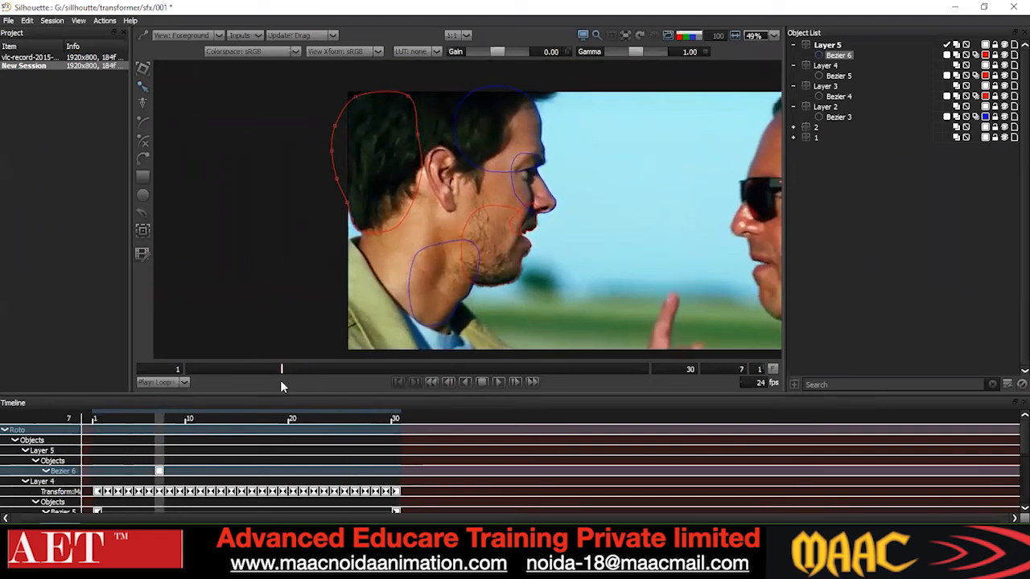
- Track the back-of-head shape backward from frame 7 to frame 1 with the mocha tracker
{"action": "left_click", "coordinate": [142, 231]}
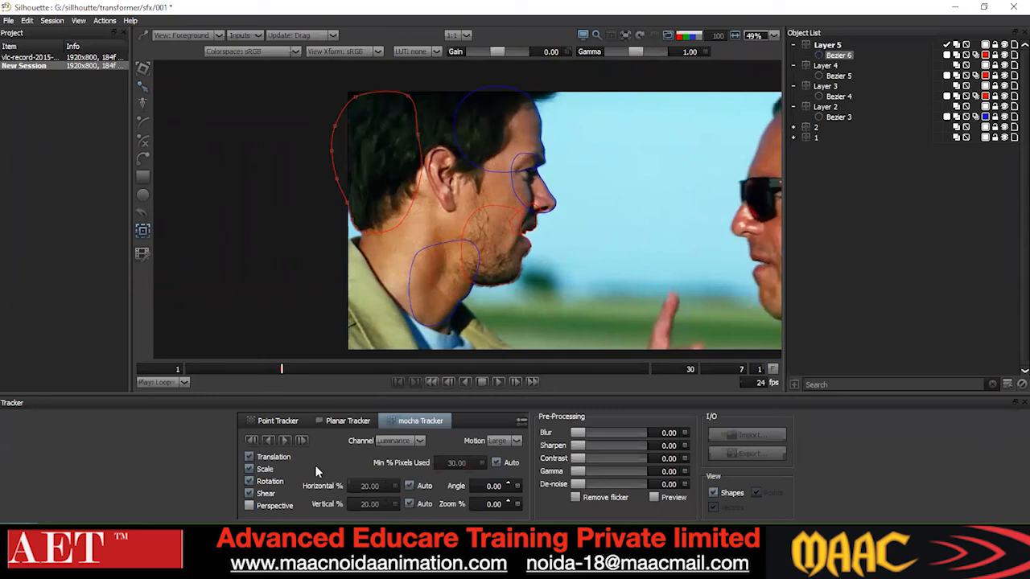
{"action": "left_click", "coordinate": [268, 441]}
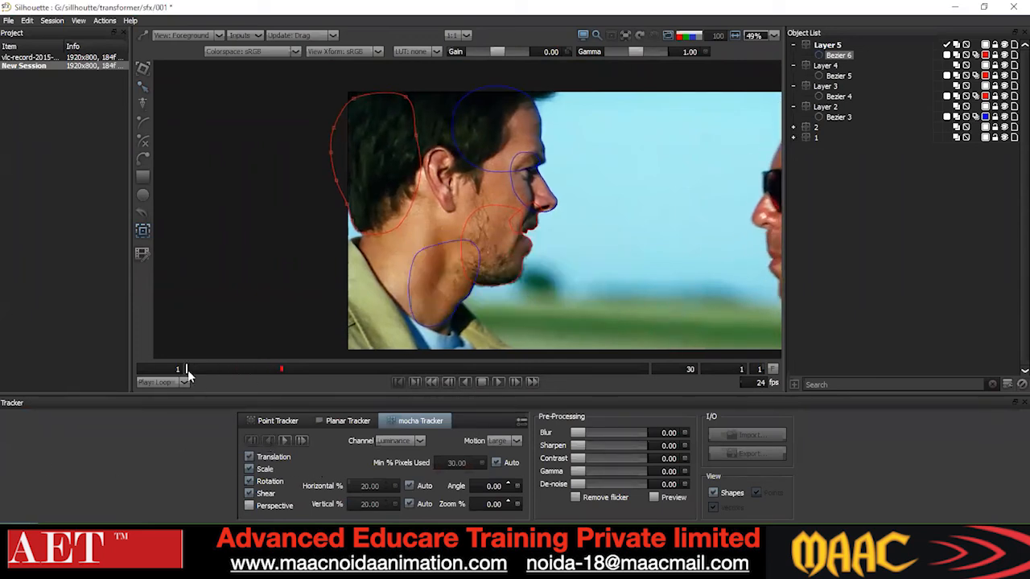
- Refine the back-of-head shape's outer edge and nape at frame 1, setting the selected points to Cardinal
{"action": "scroll", "coordinate": [360, 226], "scroll_direction": "up", "scroll_amount": 3}
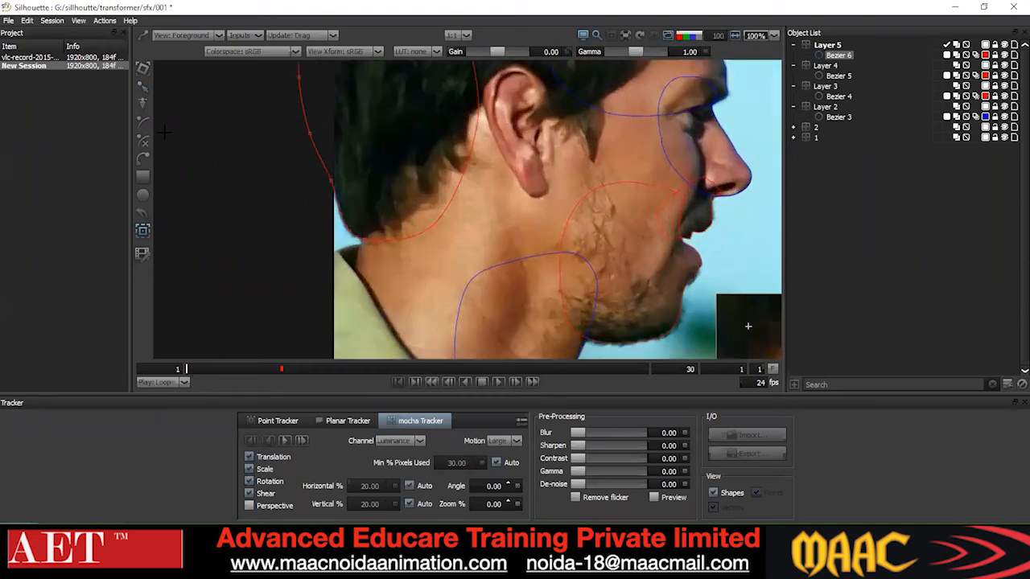
{"action": "scroll", "coordinate": [326, 207], "scroll_direction": "up", "scroll_amount": 2}
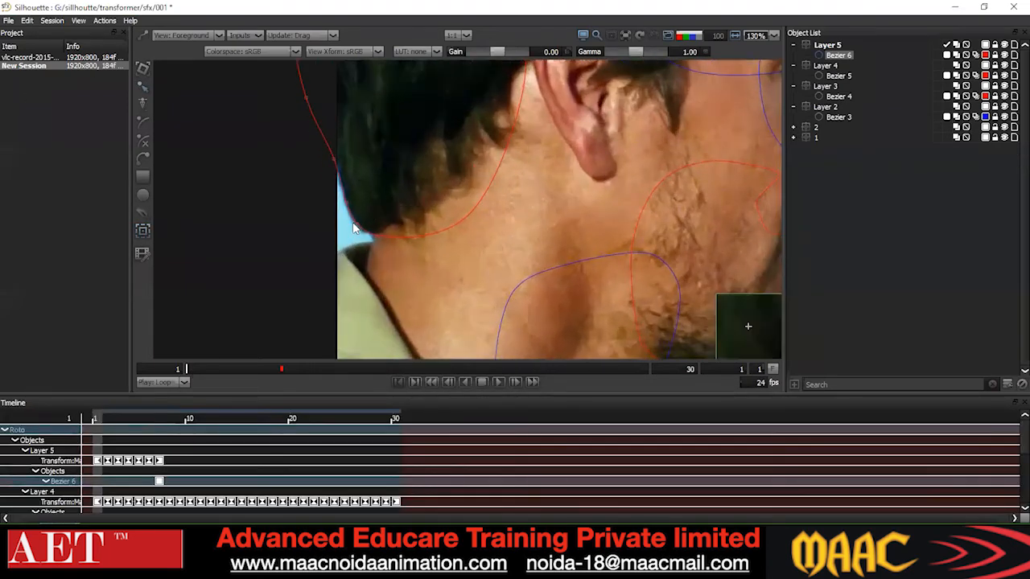
{"action": "scroll", "coordinate": [360, 187], "scroll_direction": "up", "scroll_amount": 2}
{"action": "scroll", "coordinate": [359, 187], "scroll_direction": "down", "scroll_amount": 3}
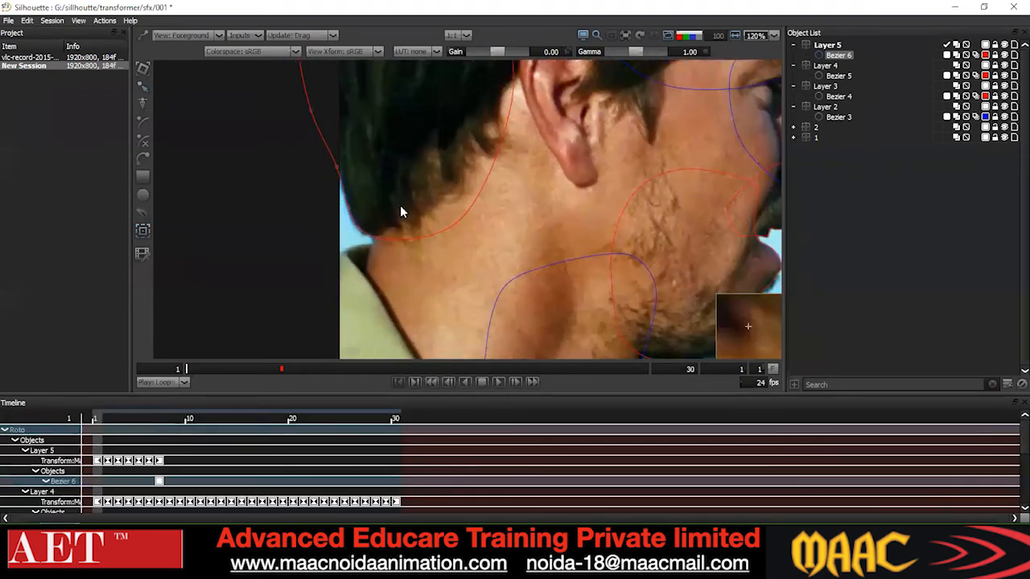
{"action": "right_click", "coordinate": [426, 143]}
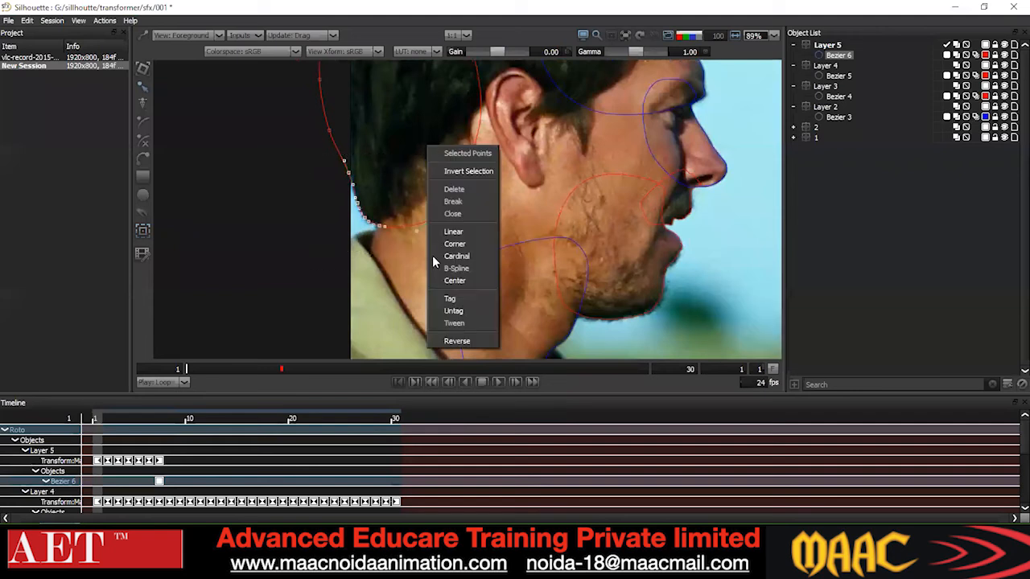
{"action": "left_click", "coordinate": [458, 259]}
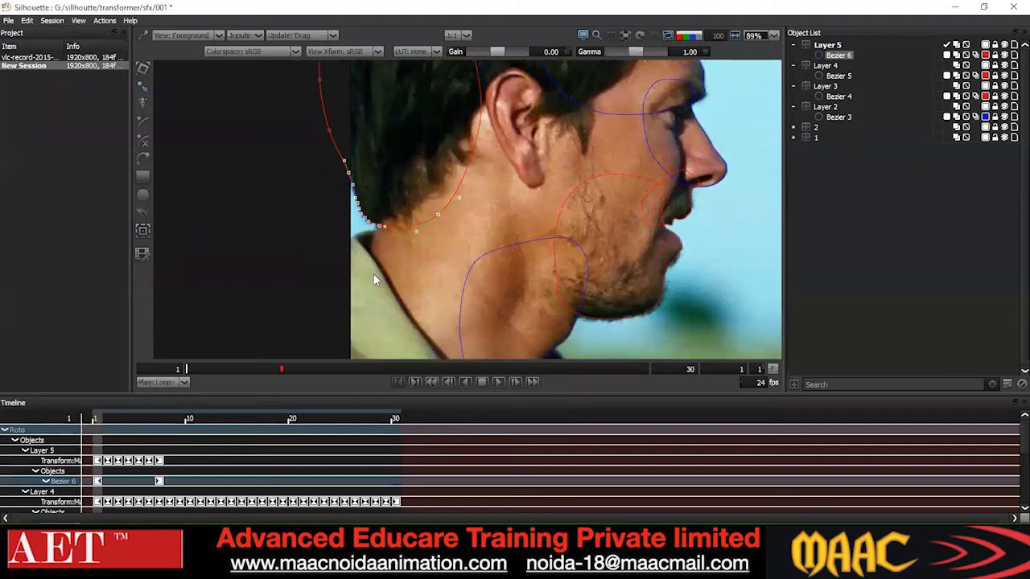
{"action": "right_click", "coordinate": [420, 144]}
{"action": "left_click", "coordinate": [448, 253]}
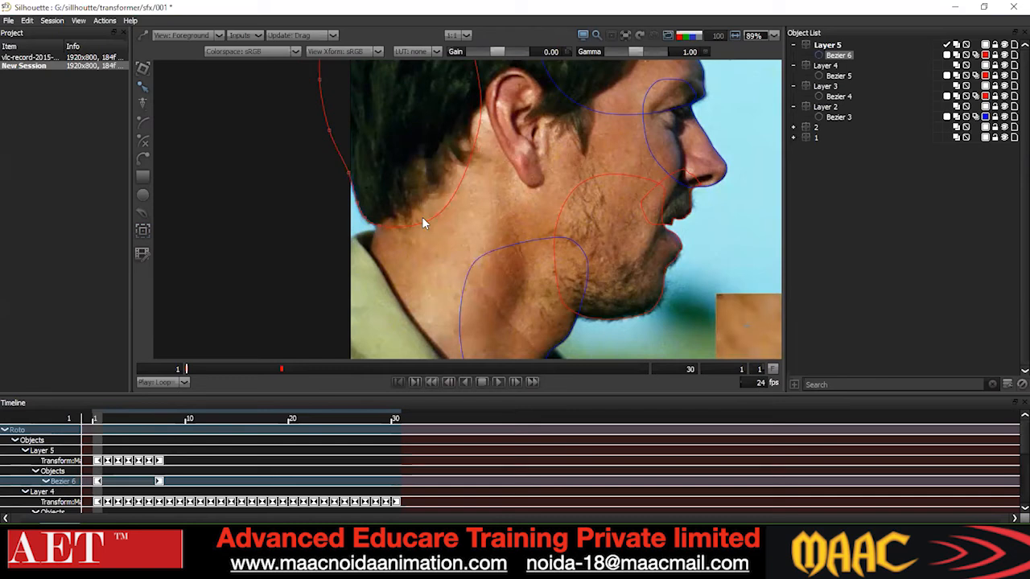
{"action": "scroll", "coordinate": [374, 173], "scroll_direction": "up", "scroll_amount": 1}
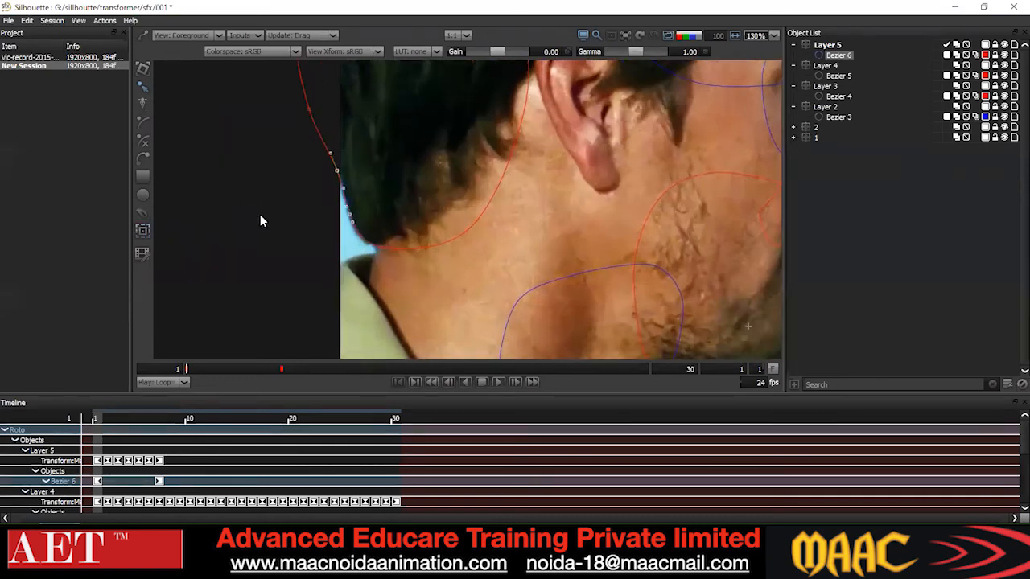
{"action": "scroll", "coordinate": [254, 244], "scroll_direction": "down", "scroll_amount": 1}
{"action": "scroll", "coordinate": [254, 244], "scroll_direction": "down", "scroll_amount": 2}
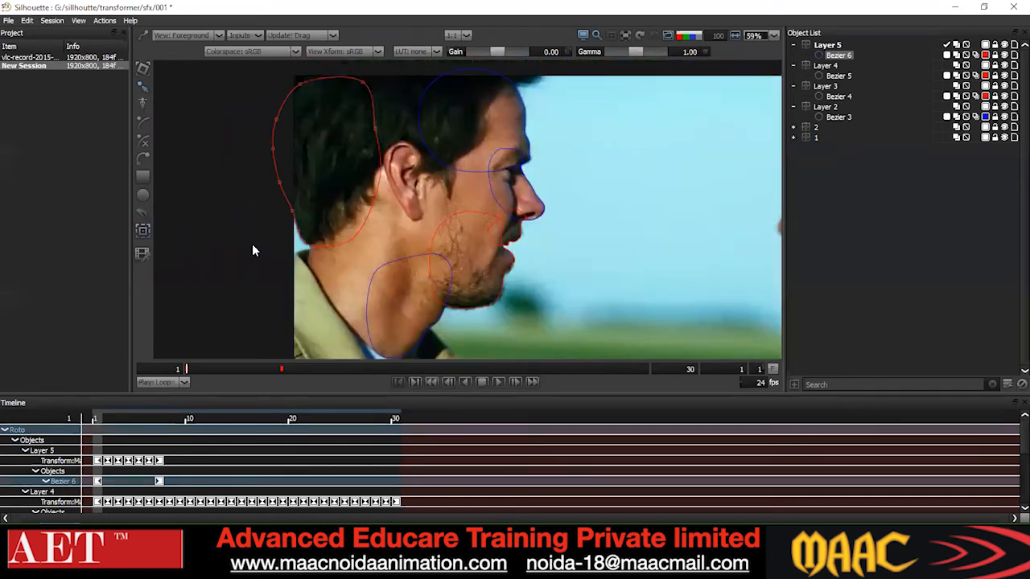
- Return to frame 7 and track the back-of-head shape forward with the mocha tracker, stopping at frame 21
{"action": "key", "text": "x"}
{"action": "key", "text": "x"}
{"action": "key", "text": "x"}
{"action": "key", "text": "x"}
{"action": "key", "text": "x"}
{"action": "key", "text": "x"}
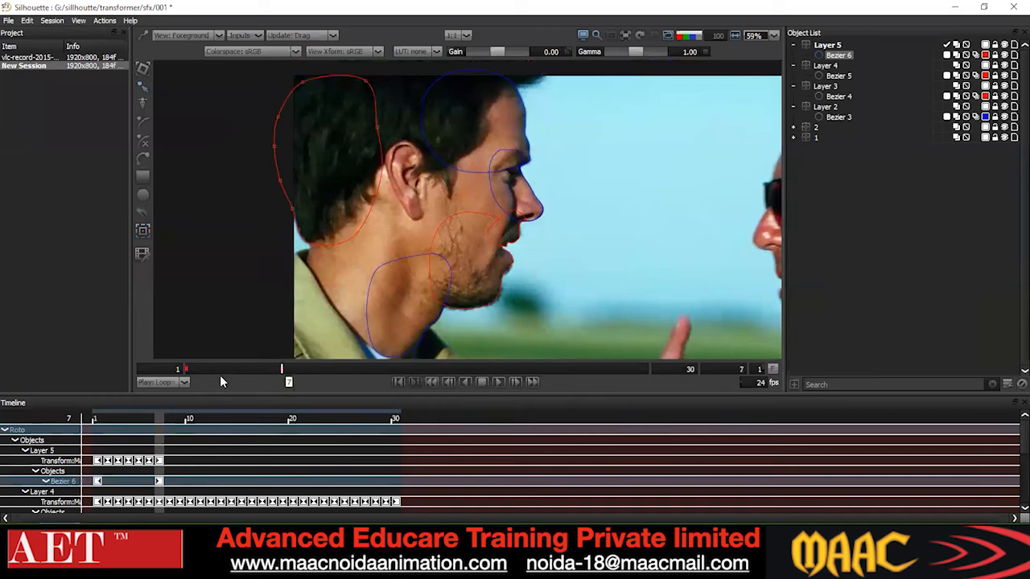
{"action": "left_click", "coordinate": [142, 233]}
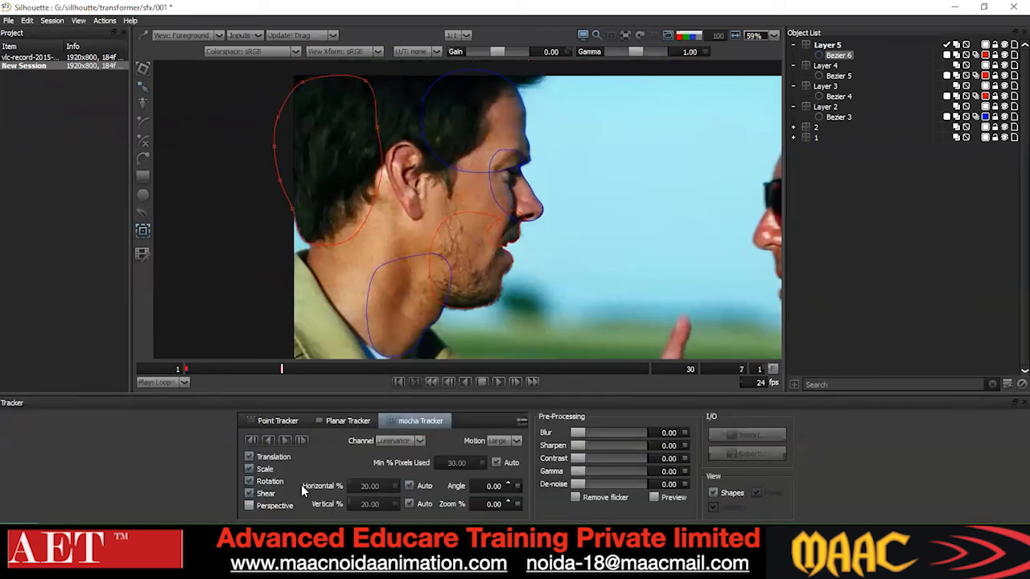
{"action": "left_click", "coordinate": [285, 441]}
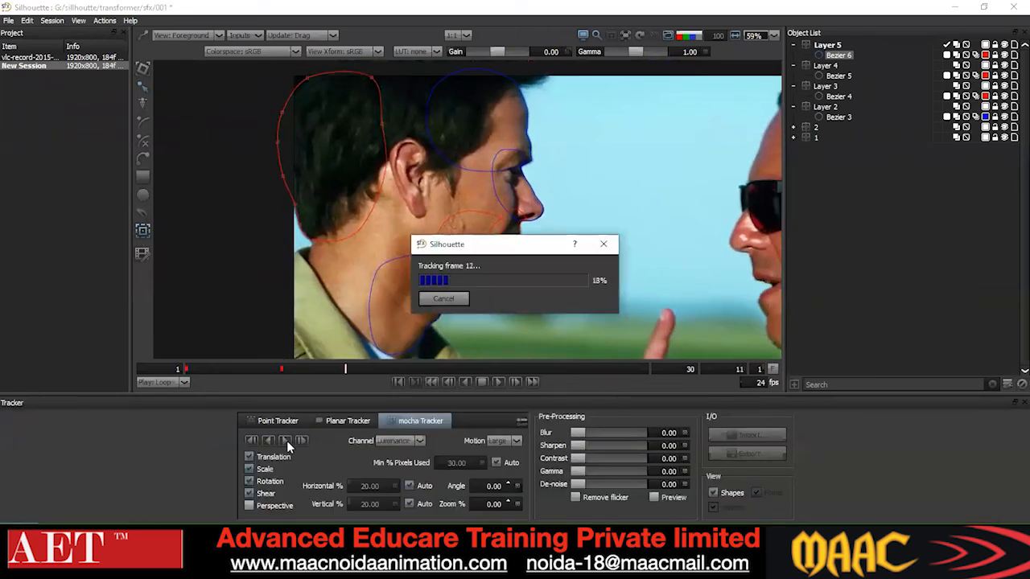
{"action": "left_click", "coordinate": [443, 299]}
- Move the back-of-head shape's points at frame 21 to fit the hair edge down to the nape
{"action": "left_click", "coordinate": [141, 85]}
{"action": "scroll", "coordinate": [314, 197], "scroll_direction": "up", "scroll_amount": 3}
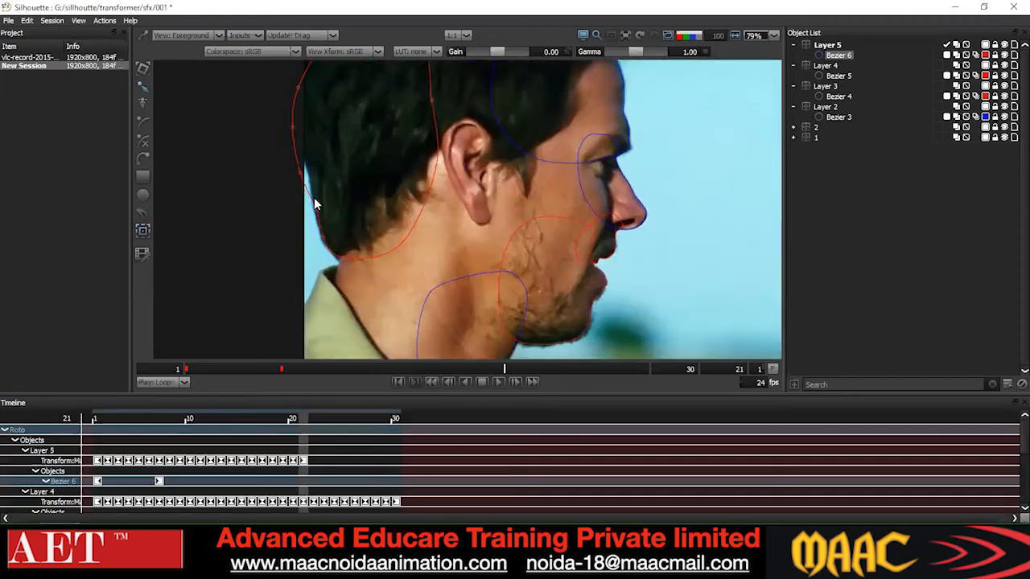
{"action": "key", "text": "Up"}
{"action": "key", "text": "Up"}
{"action": "key", "text": "Up"}
{"action": "key", "text": "Up"}
{"action": "key", "text": "Up"}
{"action": "key", "text": "Up"}
{"action": "key", "text": "Up"}
{"action": "key", "text": "Right"}
{"action": "key", "text": "Right"}
{"action": "key", "text": "Right"}
{"action": "key", "text": "Right"}
{"action": "key", "text": "Right"}
{"action": "key", "text": "Right"}
{"action": "key", "text": "Right"}
{"action": "key", "text": "Right"}
{"action": "key", "text": "Right"}
{"action": "key", "text": "Right"}
{"action": "key", "text": "Right"}
{"action": "key", "text": "Right"}
{"action": "key", "text": "Up"}
{"action": "key", "text": "Up"}
{"action": "key", "text": "Up"}
{"action": "key", "text": "Up"}
{"action": "key", "text": "Up"}
{"action": "key", "text": "Up"}
{"action": "key", "text": "Up"}
{"action": "left_click_drag", "start_coordinate": [340, 204], "coordinate": [311, 231]}
{"action": "left_click_drag", "start_coordinate": [358, 233], "coordinate": [336, 251]}
{"action": "left_click", "coordinate": [334, 265]}
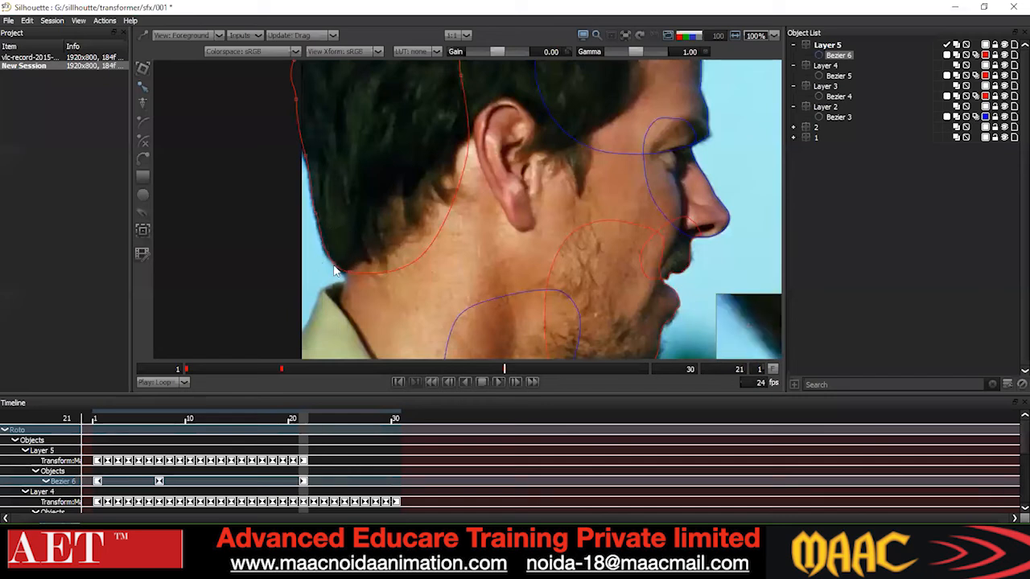
- Adjust the upper outer edge of the back-of-head shape at frame 21 and set the selected points to Cardinal
{"action": "left_click_drag", "start_coordinate": [340, 120], "coordinate": [346, 169]}
{"action": "left_click_drag", "start_coordinate": [331, 109], "coordinate": [268, 159]}
{"action": "scroll", "coordinate": [332, 163], "scroll_direction": "down", "scroll_amount": 2}
{"action": "left_click_drag", "start_coordinate": [352, 126], "coordinate": [179, 271]}
{"action": "right_click", "coordinate": [327, 189]}
{"action": "left_click", "coordinate": [371, 299]}
{"action": "mouse_move", "coordinate": [367, 232]}
{"action": "left_mouse_down"}
{"action": "mouse_move", "coordinate": [343, 247]}
{"action": "mouse_move", "coordinate": [340, 285]}
{"action": "mouse_move", "coordinate": [356, 235]}
{"action": "left_mouse_up"}
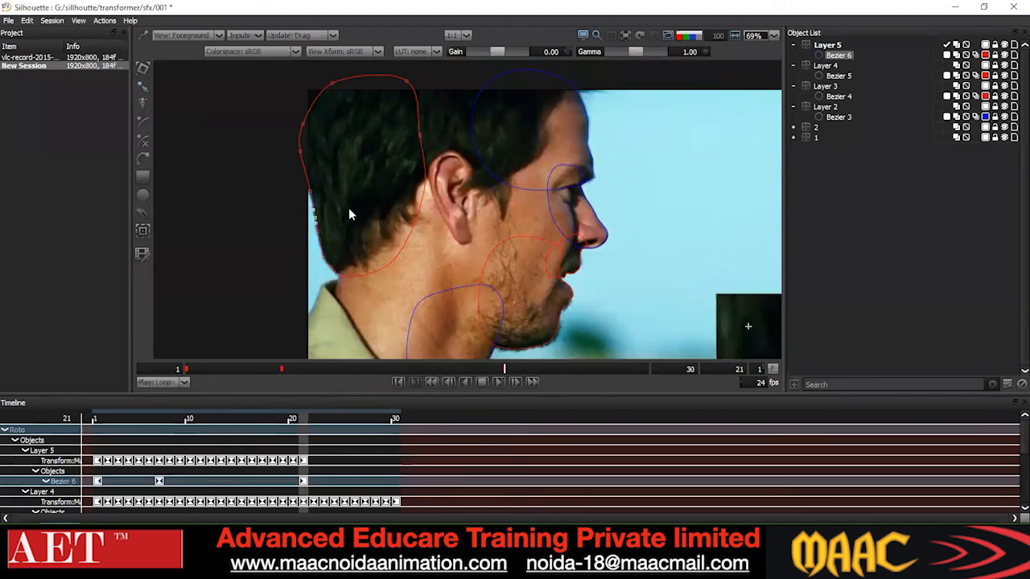
- Smooth the lower outer edge and nape of the back-of-head shape at frame 21, setting the selected points to Cardinal
{"action": "left_click_drag", "start_coordinate": [296, 212], "coordinate": [296, 216]}
{"action": "left_click_drag", "start_coordinate": [378, 186], "coordinate": [242, 301]}
{"action": "right_click", "coordinate": [359, 191]}
{"action": "left_click", "coordinate": [413, 303]}
{"action": "left_click", "coordinate": [330, 225]}
{"action": "scroll", "coordinate": [343, 222], "scroll_direction": "down", "scroll_amount": 1}
{"action": "left_click_drag", "start_coordinate": [344, 202], "coordinate": [299, 278]}
{"action": "right_click", "coordinate": [354, 185]}
{"action": "left_click", "coordinate": [391, 295]}
{"action": "left_click", "coordinate": [331, 210]}
{"action": "left_click", "coordinate": [314, 194]}
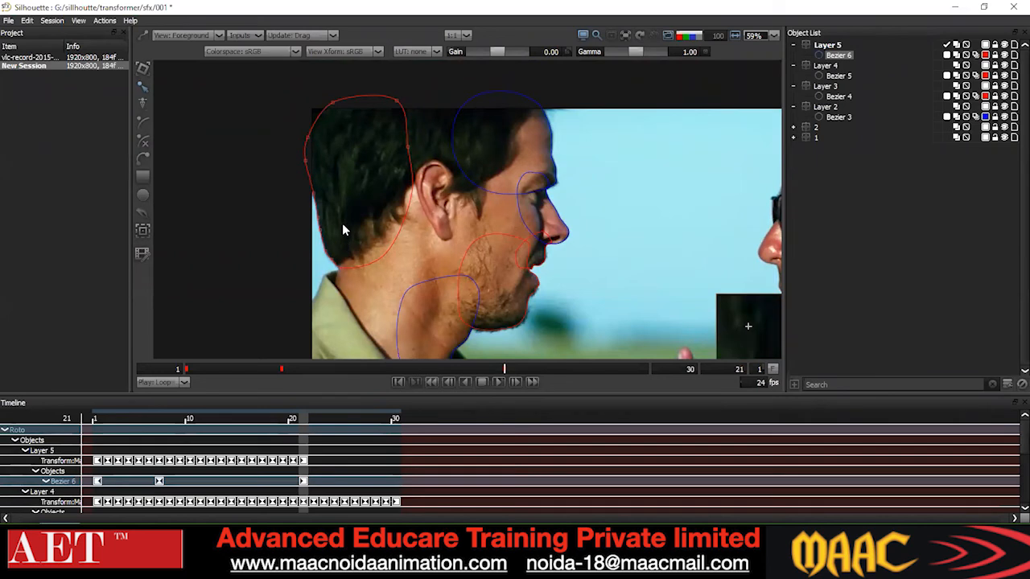
- Track the back-of-head shape forward from frame 21 to frame 30 with the mocha tracker
{"action": "left_click", "coordinate": [142, 231]}
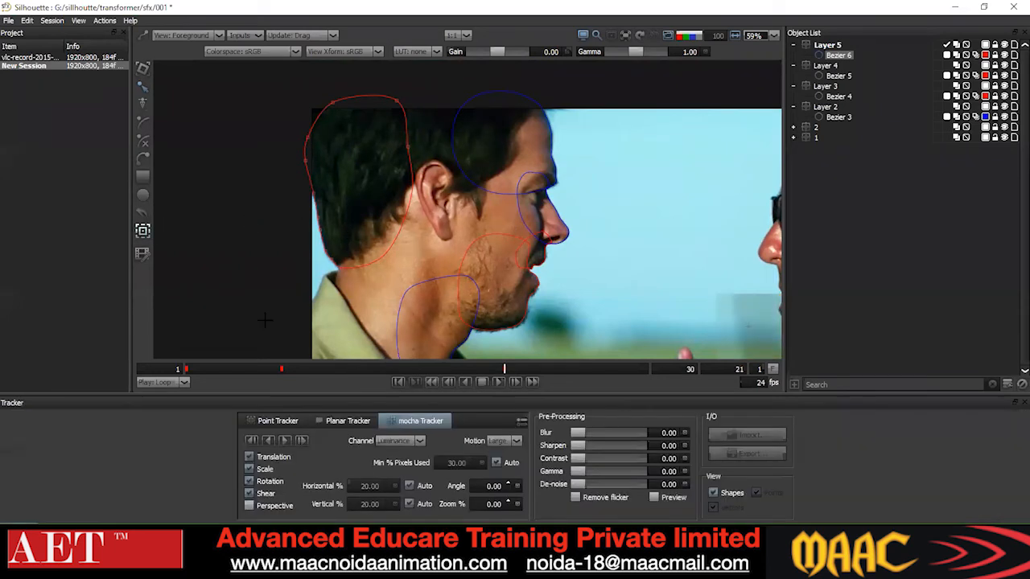
{"action": "left_click", "coordinate": [284, 441]}
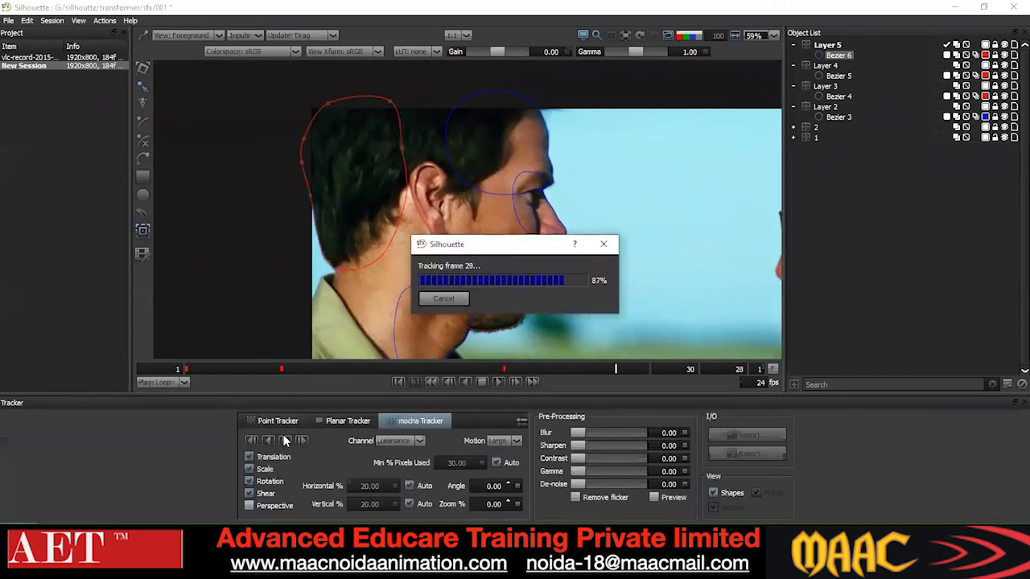
{"action": "left_click", "coordinate": [140, 103]}
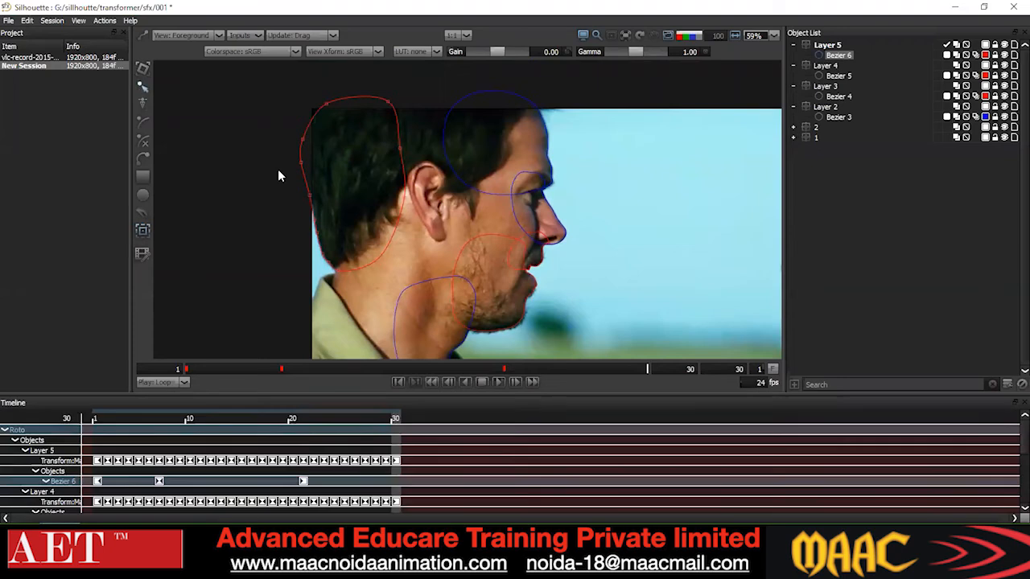
- Adjust the back-of-head shape's points along the outer hair edge at frame 30
{"action": "scroll", "coordinate": [337, 260], "scroll_direction": "up", "scroll_amount": 2}
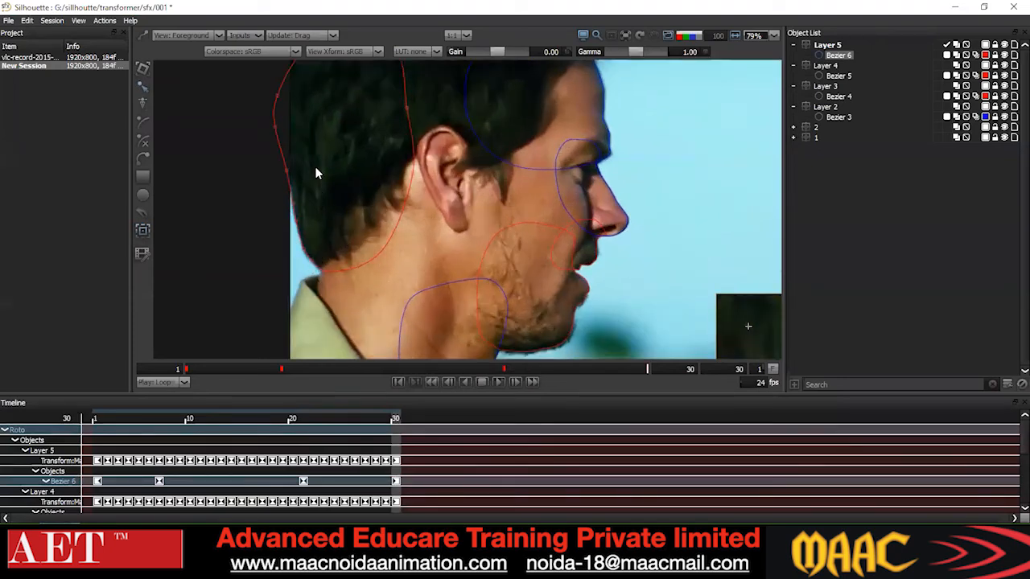
{"action": "left_click", "coordinate": [359, 186]}
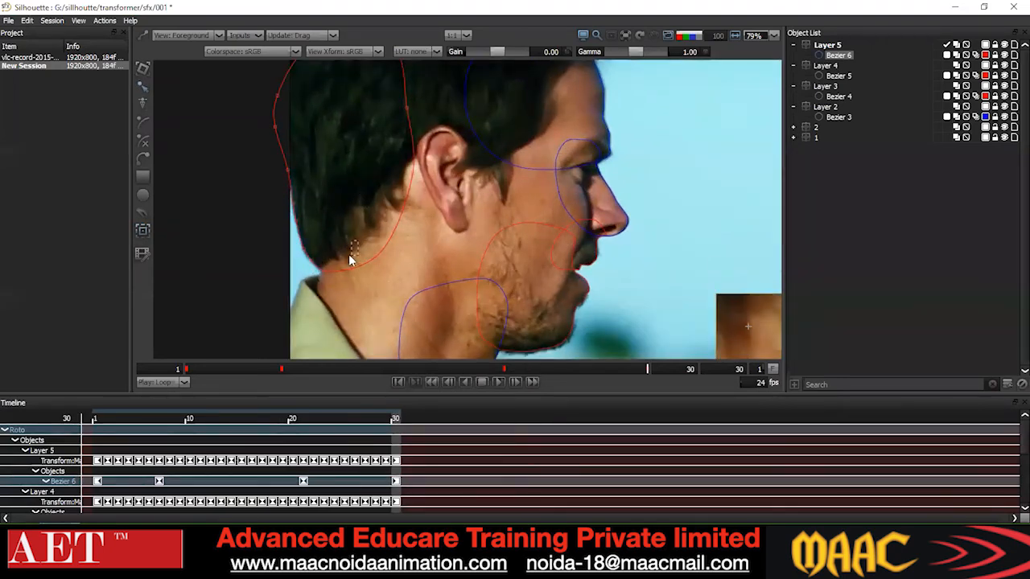
{"action": "scroll", "coordinate": [301, 239], "scroll_direction": "down", "scroll_amount": 1}
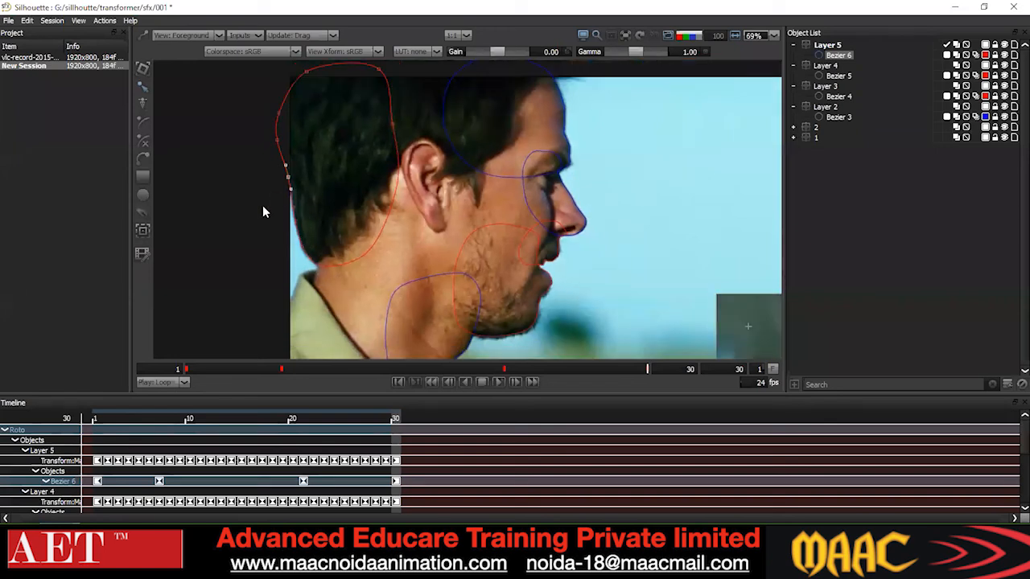
- Step backward through the frames from 30 to check how the back-of-head shape follows the hair
{"action": "key", "text": "z"}
{"action": "key", "text": "z"}
{"action": "key", "text": "z"}
{"action": "key", "text": "z"}
{"action": "key", "text": "z"}
{"action": "key", "text": "z"}
{"action": "key", "text": "z"}
{"action": "key", "text": "z"}
{"action": "key", "text": "z"}
{"action": "key", "text": "z"}
{"action": "key", "text": "z"}
{"action": "key", "text": "z"}
{"action": "key", "text": "z"}
{"action": "key", "text": "z"}
{"action": "key", "text": "z"}
{"action": "key", "text": "z"}
{"action": "key", "text": "z"}
{"action": "key", "text": "z"}
{"action": "key", "text": "z"}
{"action": "key", "text": "z"}
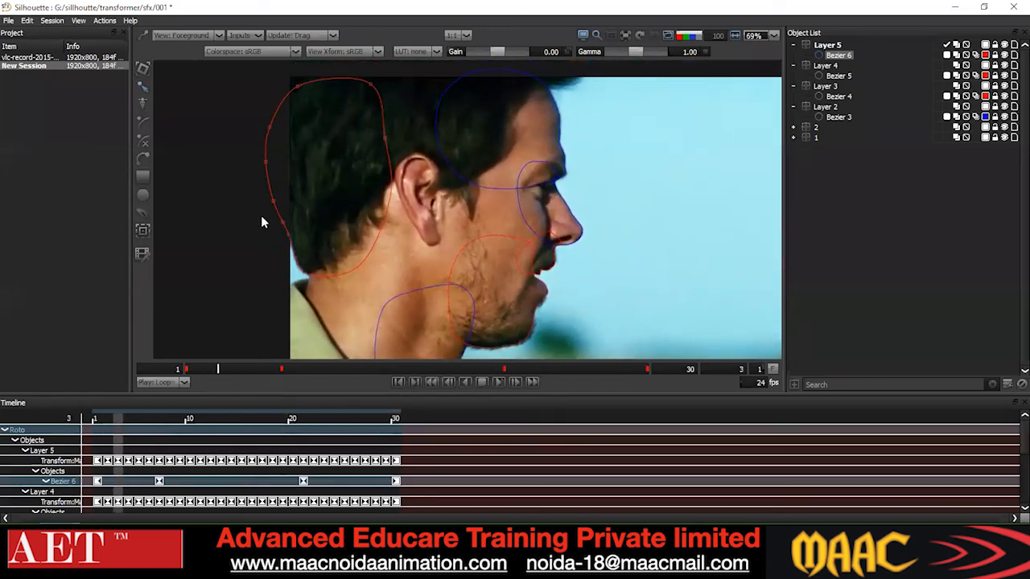
- Refit the outer hair edge of the back-of-head shape at frame 16 and smooth the selected points
{"action": "scroll", "coordinate": [305, 178], "scroll_direction": "up", "scroll_amount": 5}
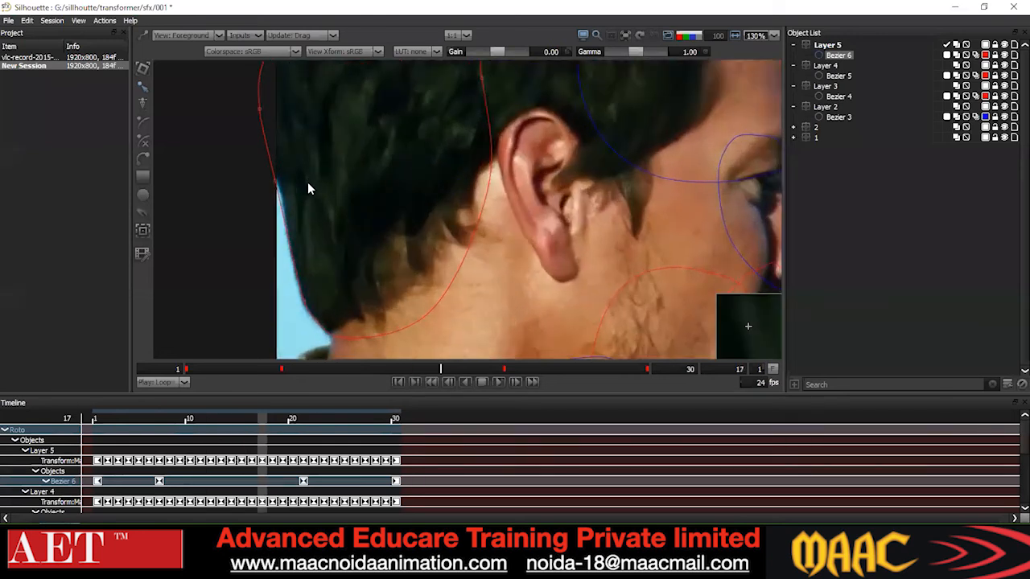
{"action": "left_click_drag", "start_coordinate": [256, 183], "coordinate": [292, 244]}
{"action": "key", "text": "Right"}
{"action": "key", "text": "Right"}
{"action": "key", "text": "Right"}
{"action": "key", "text": "Right"}
{"action": "key", "text": "Up"}
{"action": "key", "text": "Up"}
{"action": "key", "text": "Up"}
{"action": "key", "text": "Up"}
{"action": "key", "text": "Up"}
{"action": "key", "text": "Up"}
{"action": "key", "text": "Up"}
{"action": "key", "text": "Up"}
{"action": "left_click_drag", "start_coordinate": [297, 247], "coordinate": [302, 215]}
{"action": "scroll", "coordinate": [302, 215], "scroll_direction": "down", "scroll_amount": 1}
{"action": "left_click_drag", "start_coordinate": [335, 181], "coordinate": [389, 126]}
{"action": "right_click", "coordinate": [389, 129]}
{"action": "left_click", "coordinate": [407, 231]}
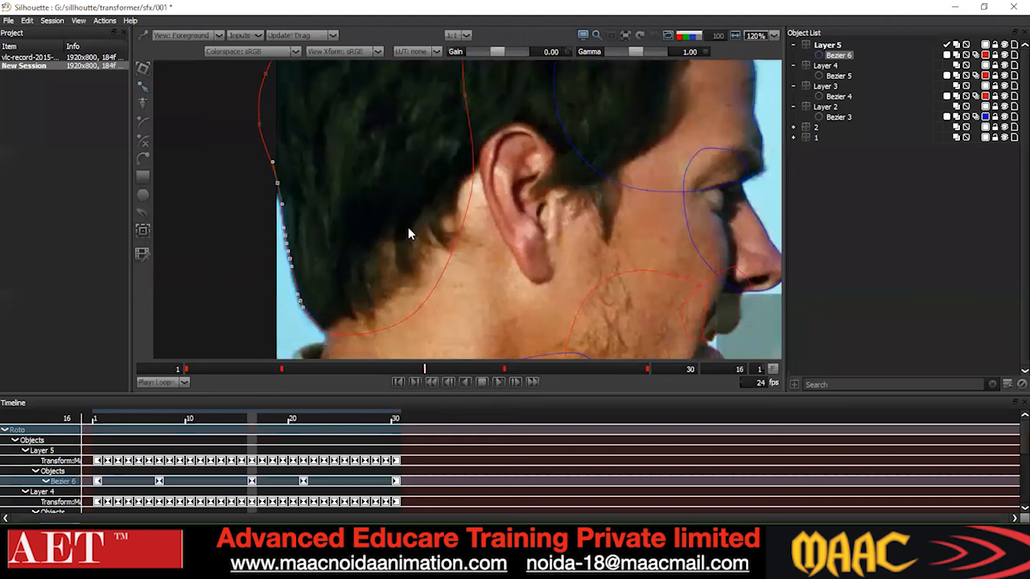
- Check the frames just before 16 and correct the back-of-head shape's outer edge at frame 15
{"action": "scroll", "coordinate": [398, 227], "scroll_direction": "down", "scroll_amount": 3}
{"action": "key", "text": "Left"}
{"action": "key", "text": "Left"}
{"action": "key", "text": "Left"}
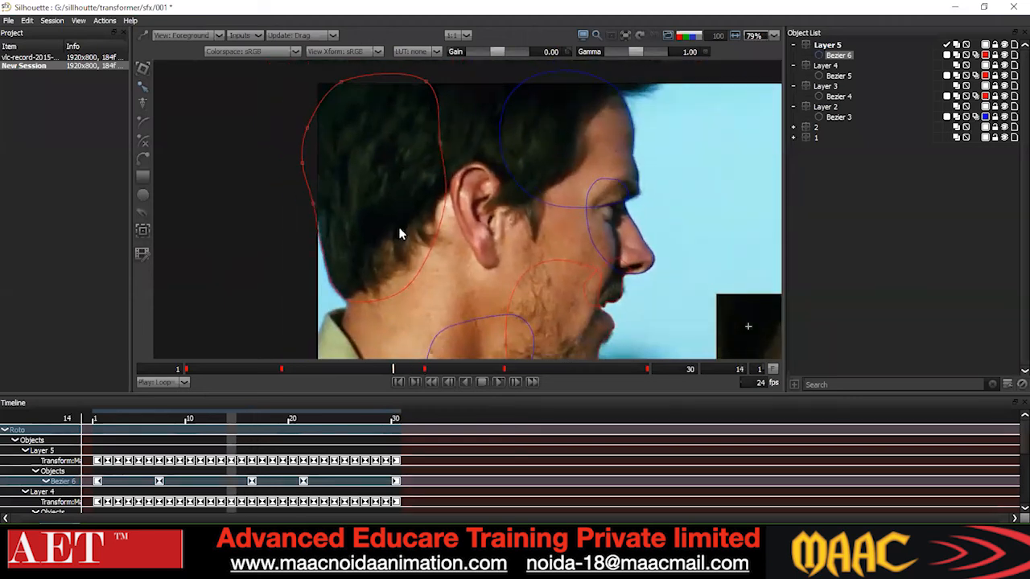
{"action": "key", "text": "Right"}
{"action": "key", "text": "Right"}
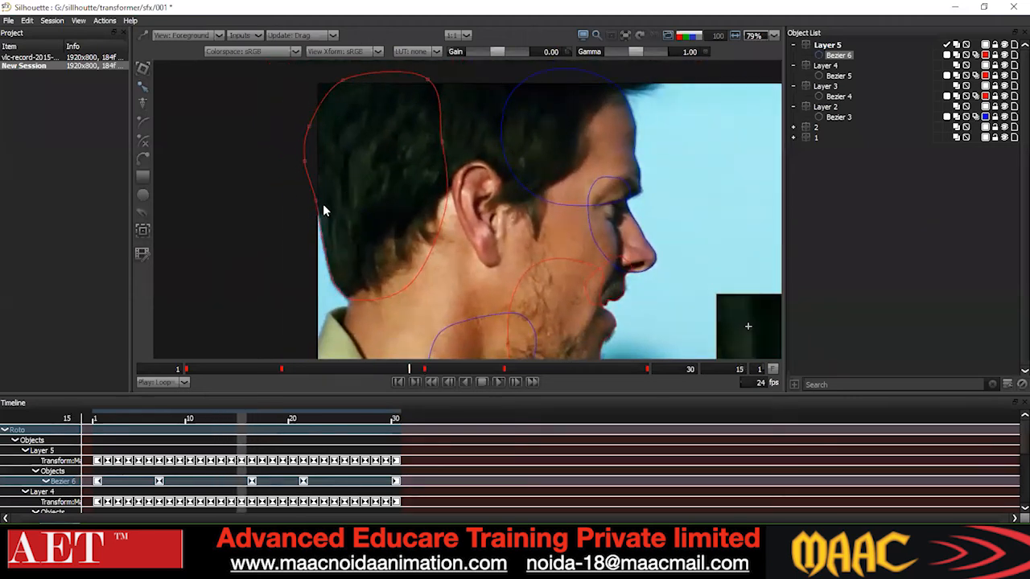
{"action": "mouse_move", "coordinate": [282, 190]}
{"action": "left_mouse_down"}
{"action": "mouse_move", "coordinate": [334, 238]}
{"action": "mouse_move", "coordinate": [368, 238]}
{"action": "left_mouse_up"}
{"action": "scroll", "coordinate": [368, 238], "scroll_direction": "down", "scroll_amount": 3}
- Step backward from frame 15 to frame 2 to check the back-of-head shape against the hair outline
{"action": "key", "text": "Left"}
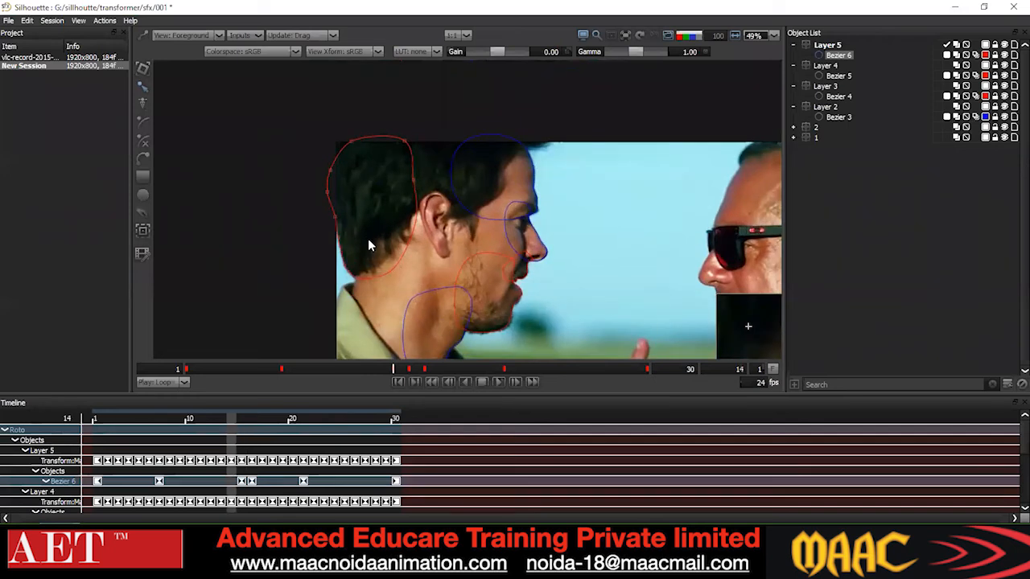
{"action": "scroll", "coordinate": [368, 238], "scroll_direction": "down", "scroll_amount": 2}
{"action": "key", "text": "Left"}
{"action": "key", "text": "Left"}
{"action": "scroll", "coordinate": [369, 245], "scroll_direction": "up", "scroll_amount": 2}
{"action": "key", "text": "Left"}
{"action": "key", "text": "Left"}
{"action": "key", "text": "Left"}
{"action": "key", "text": "Left"}
{"action": "key", "text": "Left"}
{"action": "key", "text": "Left"}
{"action": "key", "text": "Left"}
{"action": "key", "text": "Left"}
{"action": "key", "text": "Left"}
{"action": "key", "text": "Left"}
{"action": "key", "text": "Left"}
{"action": "key", "text": "Left"}
{"action": "key", "text": "Left"}
{"action": "key", "text": "Left"}
{"action": "key", "text": "Left"}
{"action": "key", "text": "Left"}
{"action": "key", "text": "Left"}
{"action": "key", "text": "Left"}
{"action": "key", "text": "Left"}
{"action": "key", "text": "Left"}
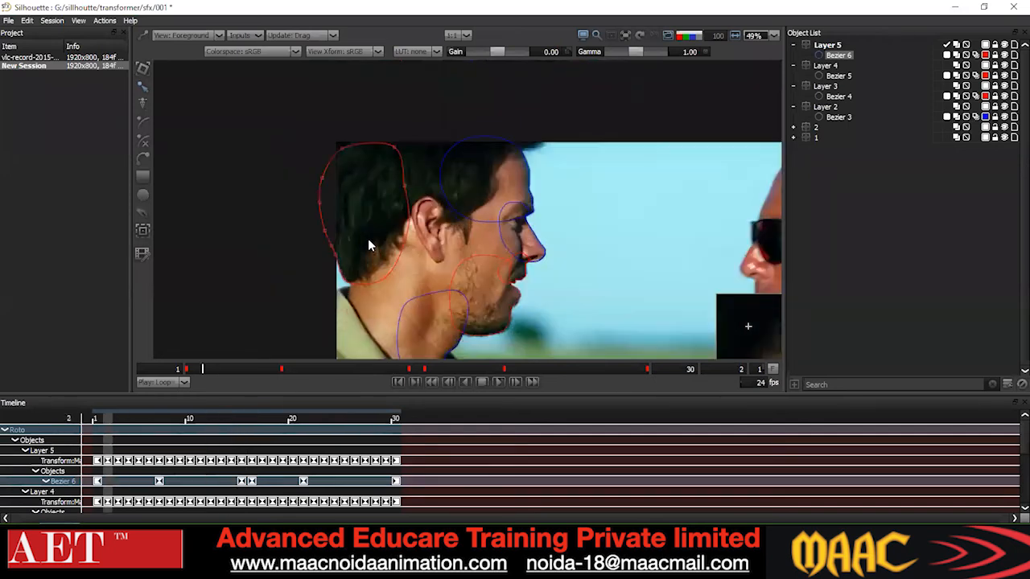
- Step through the frames to recheck how the back-of-head shape follows the hair, ending on frame 8
{"action": "key", "text": "Left"}
{"action": "key", "text": "Left"}
{"action": "key", "text": "Left"}
{"action": "key", "text": "Left"}
{"action": "key", "text": "Left"}
{"action": "key", "text": "Left"}
{"action": "key", "text": "Left"}
{"action": "key", "text": "Left"}
{"action": "key", "text": "Left"}
{"action": "key", "text": "Left"}
{"action": "key", "text": "Left"}
{"action": "key", "text": "Left"}
{"action": "key", "text": "Left"}
{"action": "key", "text": "Left"}
{"action": "key", "text": "Left"}
{"action": "key", "text": "Left"}
{"action": "key", "text": "Left"}
{"action": "key", "text": "Left"}
{"action": "key", "text": "Left"}
{"action": "key", "text": "Left"}
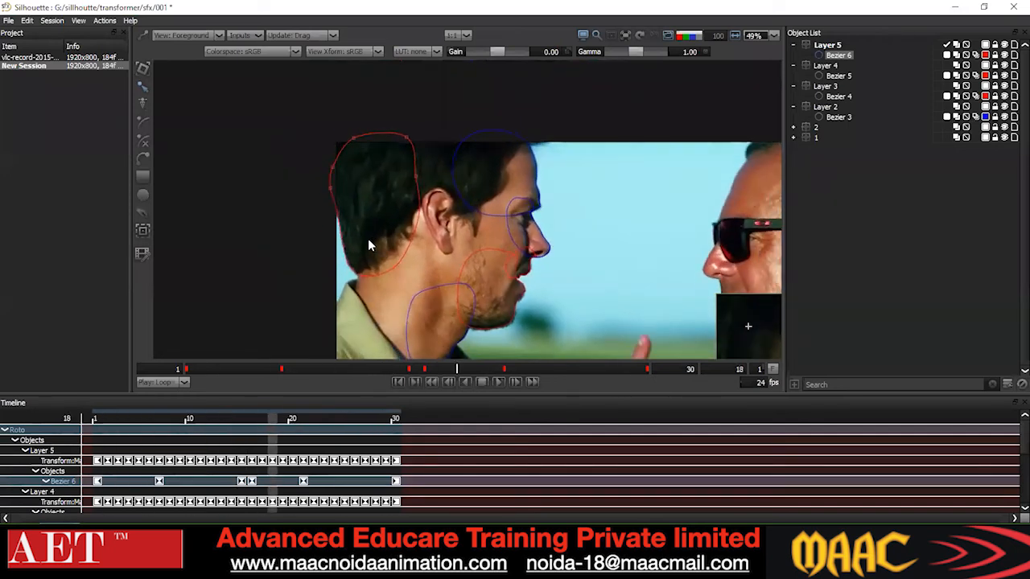
{"action": "key", "text": "Right"}
{"action": "key", "text": "Right"}
{"action": "key", "text": "Right"}
{"action": "key", "text": "Right"}
{"action": "key", "text": "Right"}
{"action": "key", "text": "Right"}
{"action": "key", "text": "Right"}
{"action": "key", "text": "Right"}
{"action": "key", "text": "Right"}
- Add a new layer and draw a closed Bezier shape around the nape and rear jacket collar at frame 8
{"action": "scroll", "coordinate": [432, 251], "scroll_direction": "down", "scroll_amount": 1}
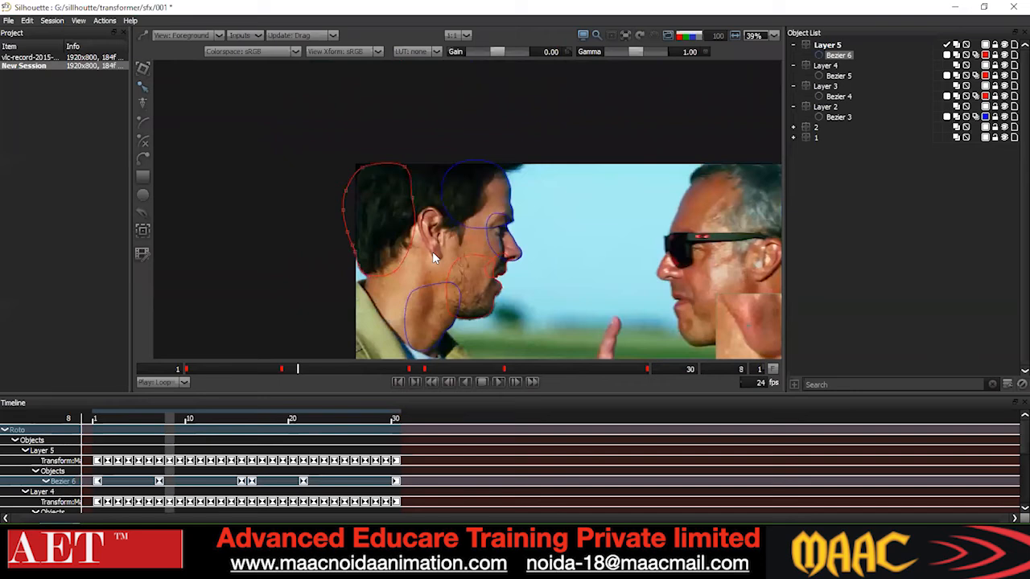
{"action": "scroll", "coordinate": [433, 251], "scroll_direction": "up", "scroll_amount": 2}
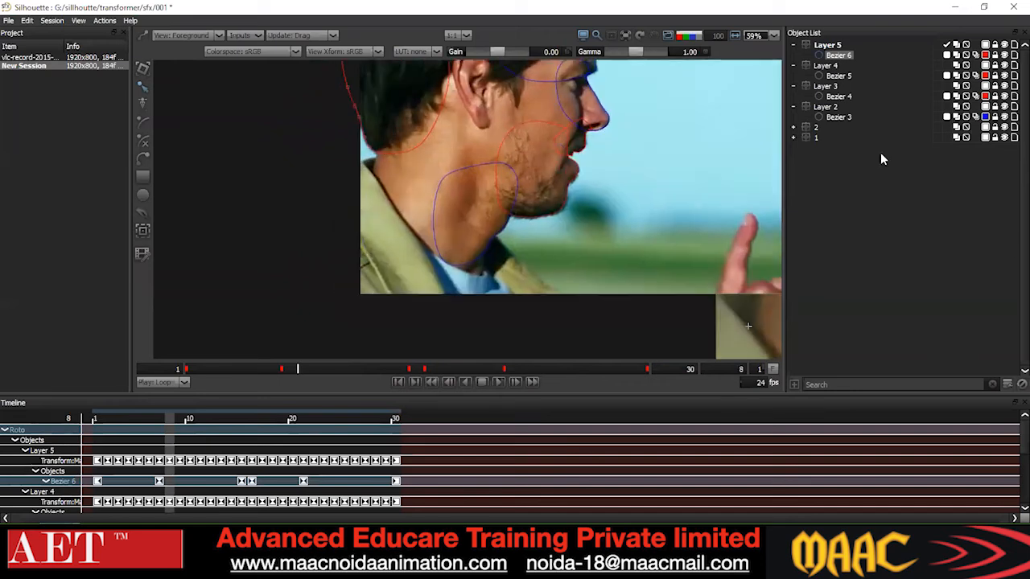
{"action": "left_click", "coordinate": [1007, 386]}
{"action": "scroll", "coordinate": [352, 173], "scroll_direction": "up", "scroll_amount": 2}
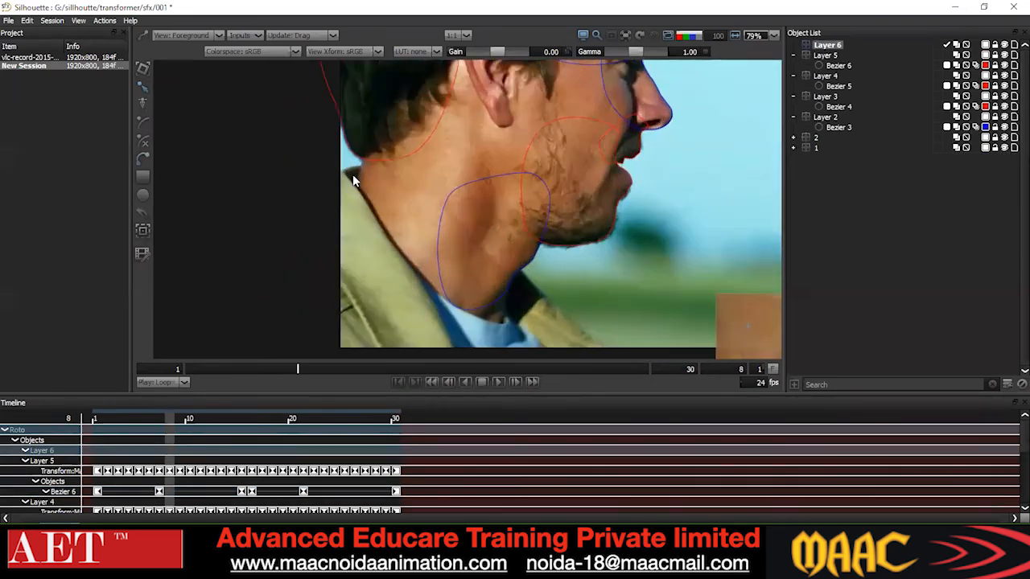
{"action": "left_click", "coordinate": [364, 125]}
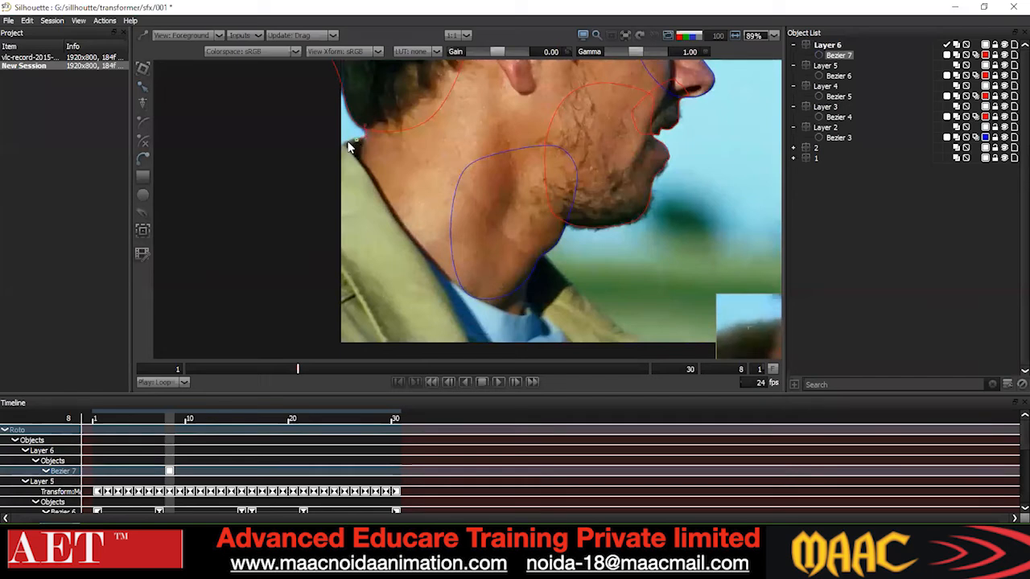
{"action": "left_click_drag", "start_coordinate": [321, 244], "coordinate": [313, 213]}
{"action": "scroll", "coordinate": [317, 171], "scroll_direction": "down", "scroll_amount": 2}
{"action": "left_click", "coordinate": [302, 283]}
{"action": "left_click", "coordinate": [321, 296]}
{"action": "left_click", "coordinate": [391, 297]}
{"action": "left_click", "coordinate": [415, 273]}
{"action": "left_click", "coordinate": [440, 217]}
{"action": "left_click", "coordinate": [434, 104]}
{"action": "left_click", "coordinate": [372, 85]}
{"action": "left_click", "coordinate": [355, 103]}
{"action": "left_click_drag", "start_coordinate": [402, 164], "coordinate": [385, 211]}
- Select all points of the nape-and-collar shape and smooth them
{"action": "key", "text": "ctrl+a"}
{"action": "right_click", "coordinate": [454, 81]}
{"action": "left_click", "coordinate": [478, 196]}
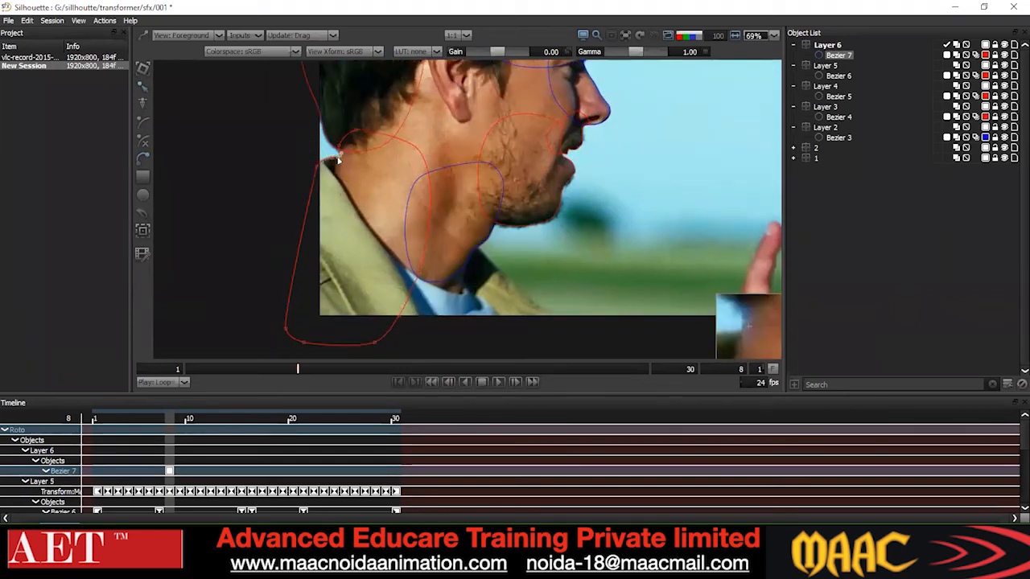
{"action": "key", "text": "ctrl+a"}
{"action": "right_click", "coordinate": [426, 90]}
{"action": "left_click", "coordinate": [468, 204]}
{"action": "left_click", "coordinate": [143, 86]}
{"action": "left_click", "coordinate": [210, 157]}
{"action": "scroll", "coordinate": [327, 176], "scroll_direction": "up", "scroll_amount": 3}
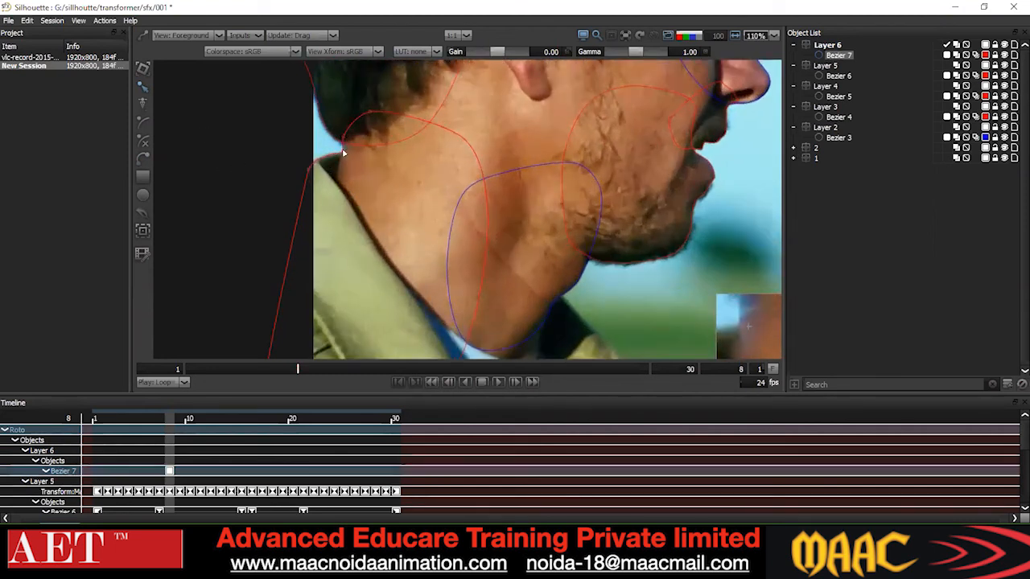
- Track the nape-and-collar shape backward from frame 8 to frame 1 with the mocha Tracker
{"action": "scroll", "coordinate": [354, 174], "scroll_direction": "down", "scroll_amount": 2}
{"action": "left_click_drag", "start_coordinate": [281, 115], "coordinate": [380, 205]}
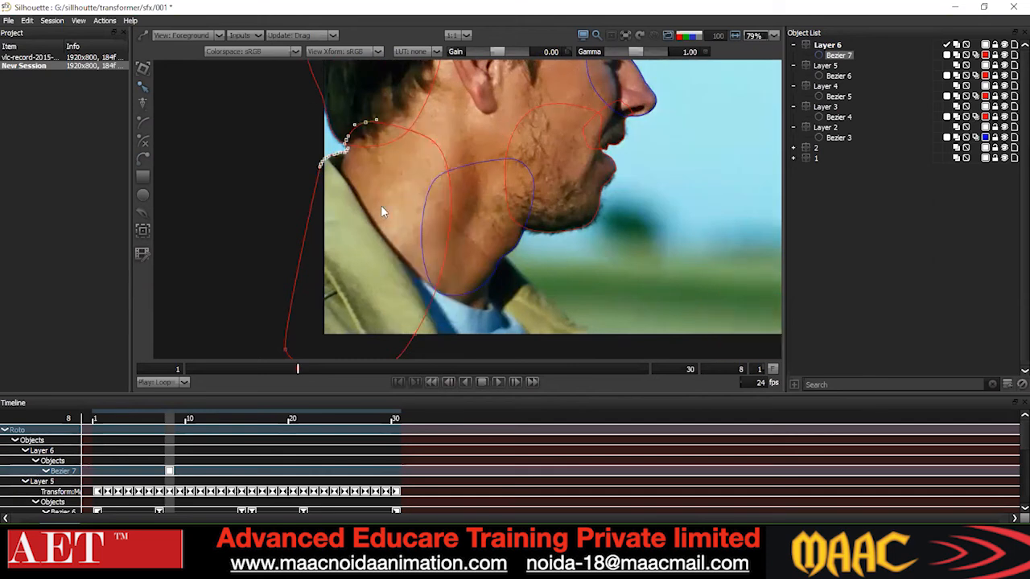
{"action": "left_click", "coordinate": [142, 231]}
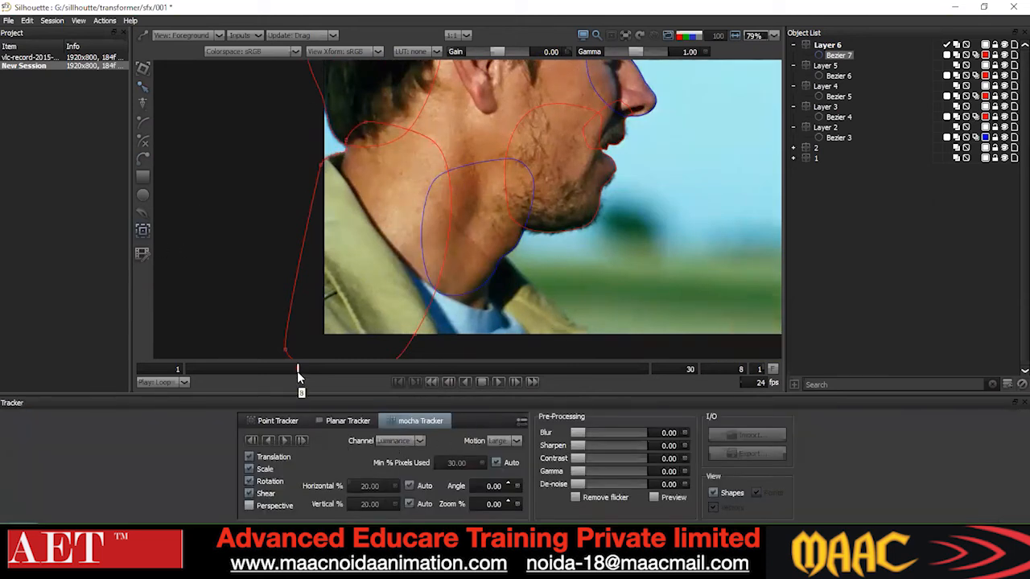
{"action": "left_click", "coordinate": [269, 441]}
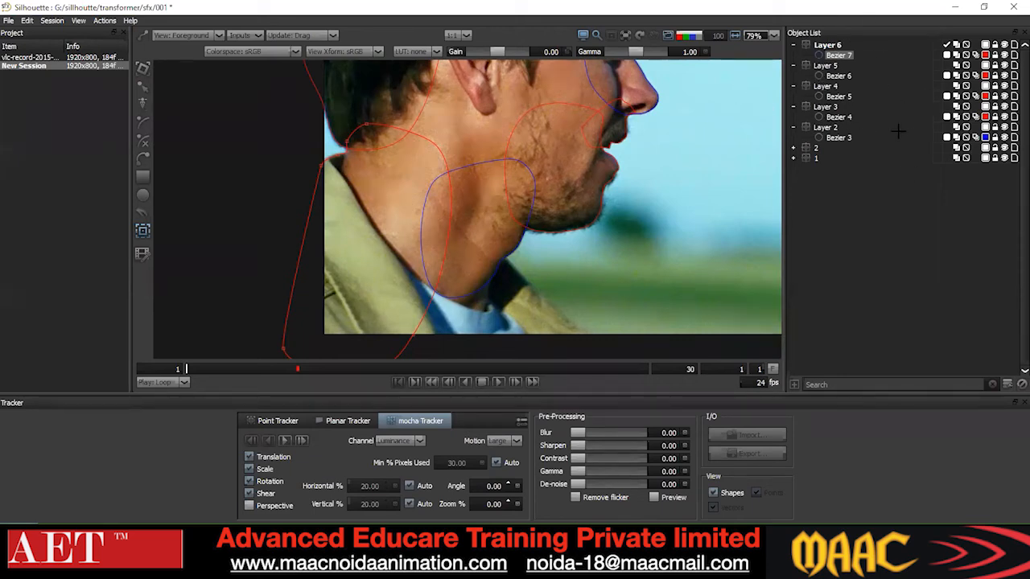
- Select the nape and collar-edge points at frame 1 and nudge them up to fit the outline
{"action": "left_click", "coordinate": [141, 90]}
{"action": "scroll", "coordinate": [359, 165], "scroll_direction": "up", "scroll_amount": 2}
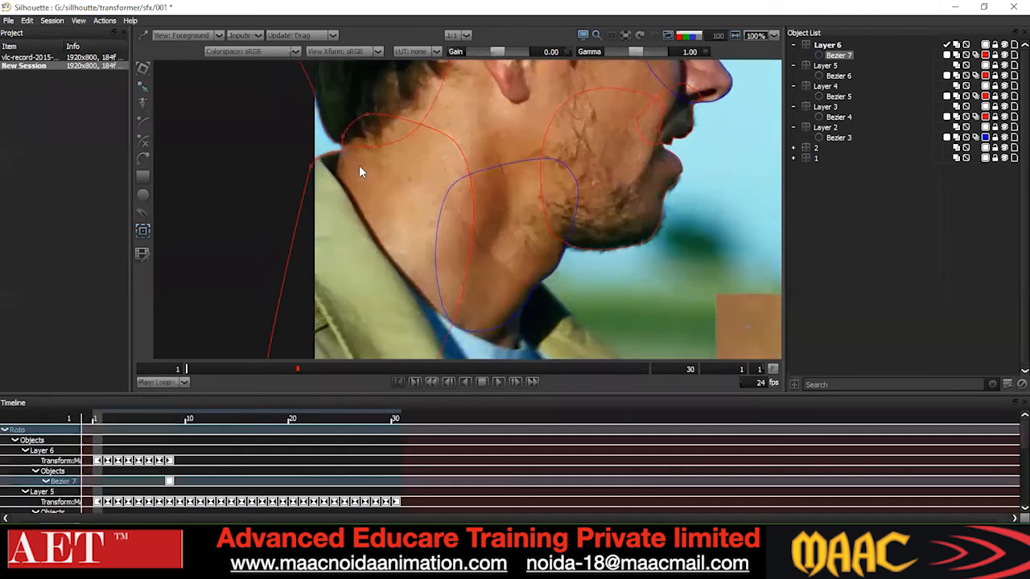
{"action": "left_click_drag", "start_coordinate": [376, 93], "coordinate": [299, 143]}
{"action": "key", "text": "Up"}
{"action": "key", "text": "Up"}
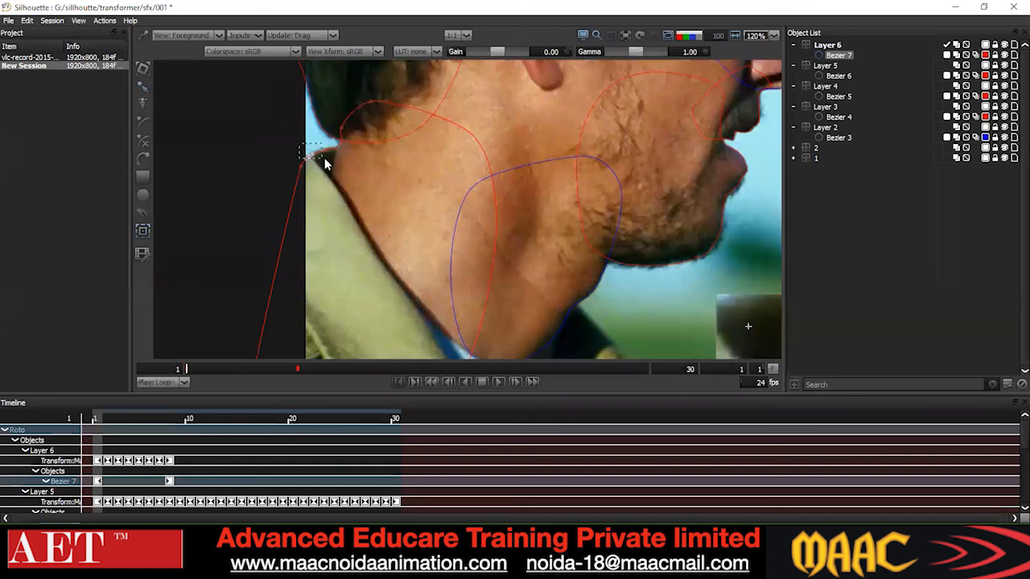
{"action": "left_click", "coordinate": [342, 142]}
{"action": "scroll", "coordinate": [342, 144], "scroll_direction": "down", "scroll_amount": 1}
{"action": "left_click", "coordinate": [383, 156]}
{"action": "left_click", "coordinate": [373, 157]}
{"action": "scroll", "coordinate": [374, 157], "scroll_direction": "down", "scroll_amount": 5}
- Rekey the nape points at frame 8 and track the shape forward with the mocha Tracker, stopping at frame 20
{"action": "key", "text": "x"}
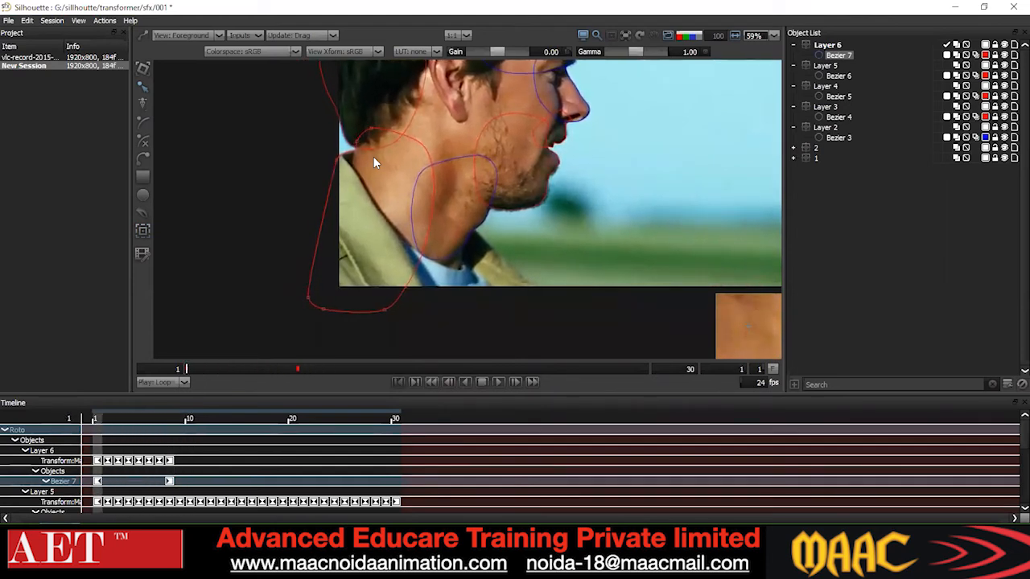
{"action": "scroll", "coordinate": [342, 166], "scroll_direction": "up", "scroll_amount": 2}
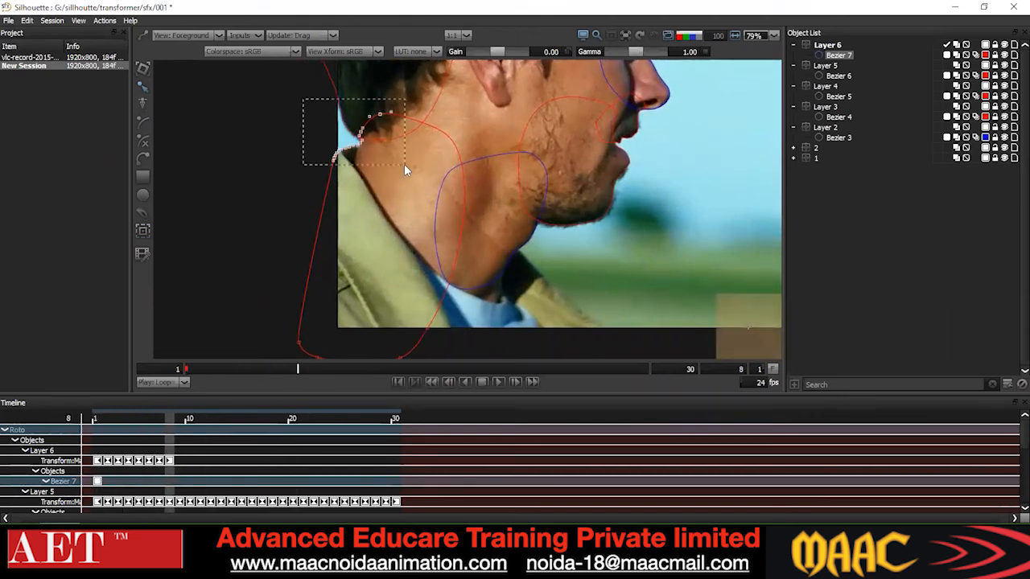
{"action": "scroll", "coordinate": [378, 173], "scroll_direction": "down", "scroll_amount": 2}
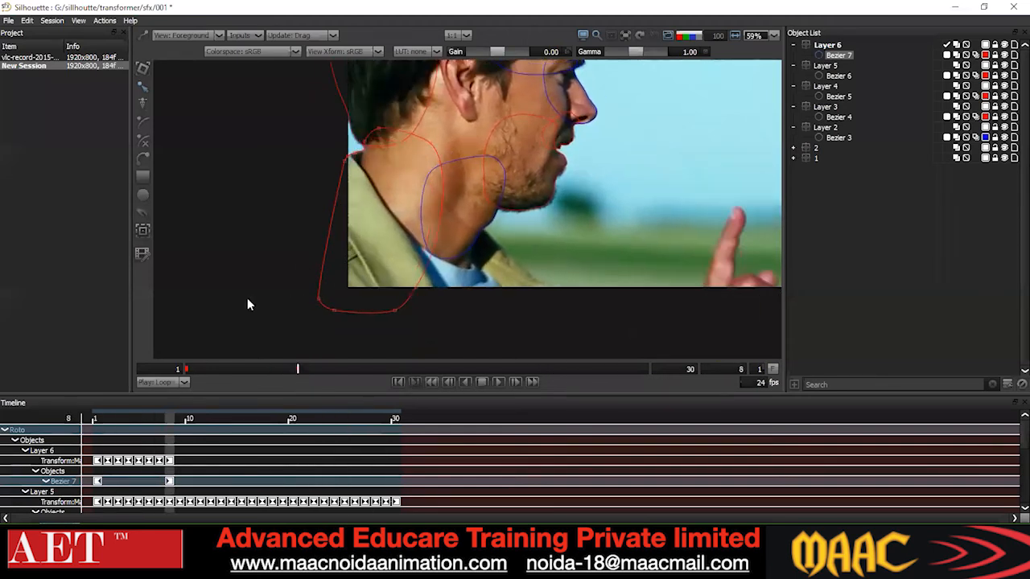
{"action": "left_click", "coordinate": [142, 230]}
{"action": "left_click", "coordinate": [285, 440]}
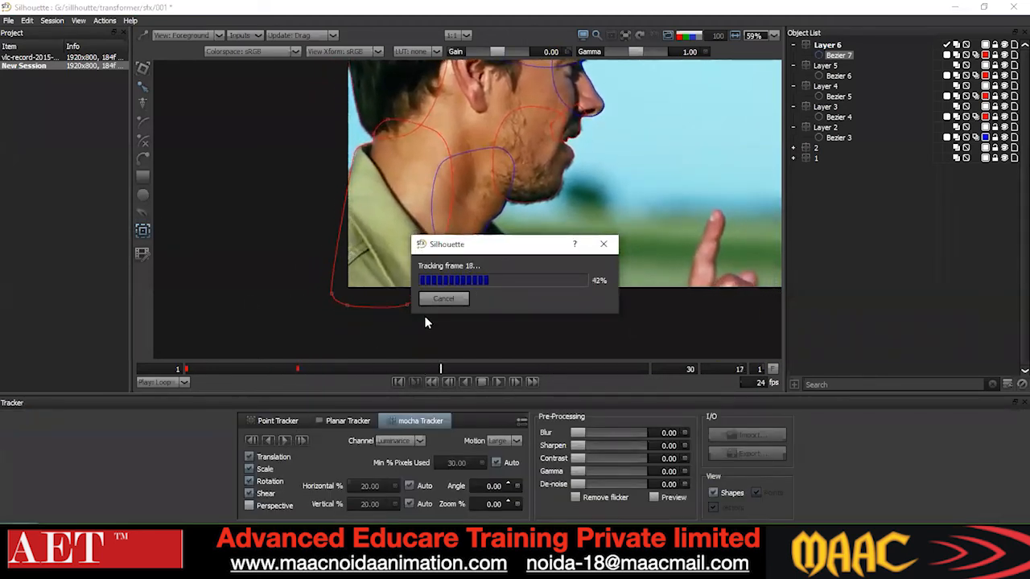
{"action": "left_click", "coordinate": [443, 297]}
- At frame 20, move the nape-and-collar shape's outer lower points up and outward to fit the jacket edge
{"action": "left_click", "coordinate": [144, 102]}
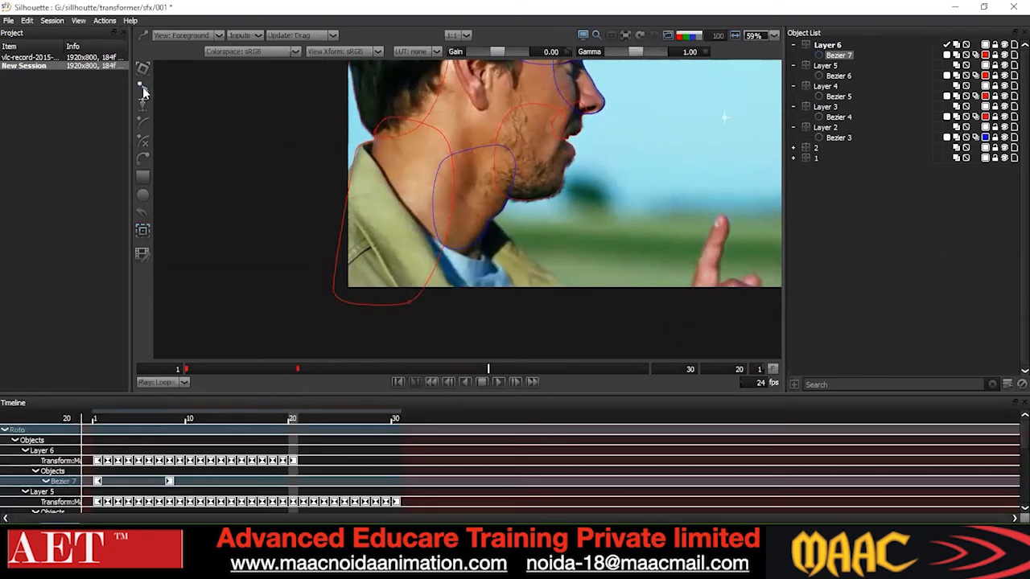
{"action": "scroll", "coordinate": [443, 184], "scroll_direction": "up", "scroll_amount": 2}
{"action": "left_click_drag", "start_coordinate": [331, 187], "coordinate": [265, 315]}
{"action": "left_click_drag", "start_coordinate": [245, 375], "coordinate": [239, 358]}
{"action": "key", "text": "shift+Left"}
{"action": "key", "text": "shift+Left"}
{"action": "key", "text": "shift+Up"}
{"action": "key", "text": "shift+Up"}
{"action": "key", "text": "shift+Up"}
{"action": "key", "text": "shift+Up"}
{"action": "key", "text": "shift+Up"}
{"action": "key", "text": "shift+Up"}
{"action": "key", "text": "shift+Up"}
{"action": "key", "text": "shift+Up"}
{"action": "key", "text": "shift+Left"}
{"action": "key", "text": "shift+Left"}
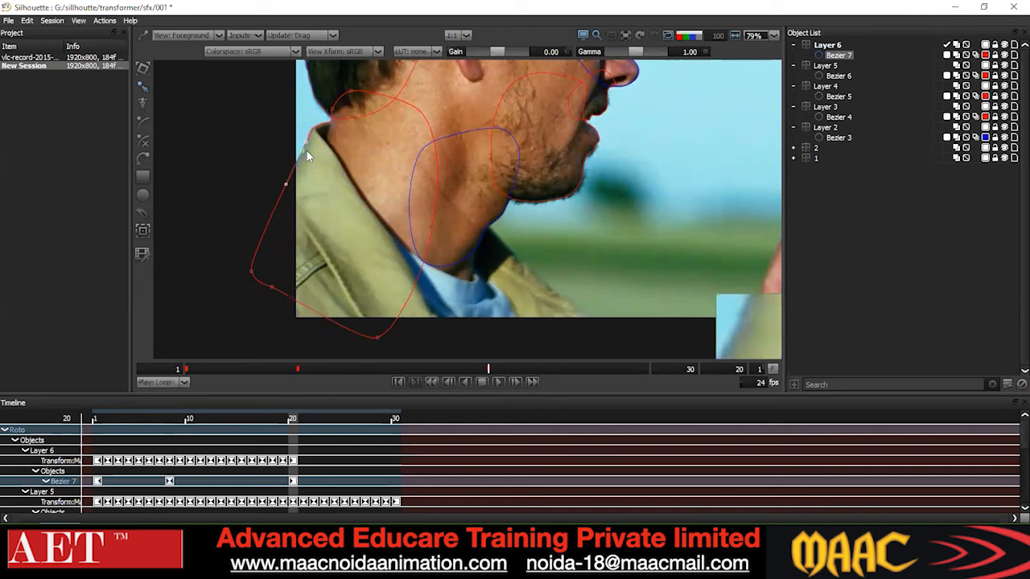
- Move the shape's outer points farther outward at frame 20 and smooth the points along the jacket's back edge
{"action": "left_click_drag", "start_coordinate": [320, 189], "coordinate": [205, 336]}
{"action": "key", "text": "shift+Left"}
{"action": "key", "text": "shift+Left"}
{"action": "left_click_drag", "start_coordinate": [313, 271], "coordinate": [300, 290]}
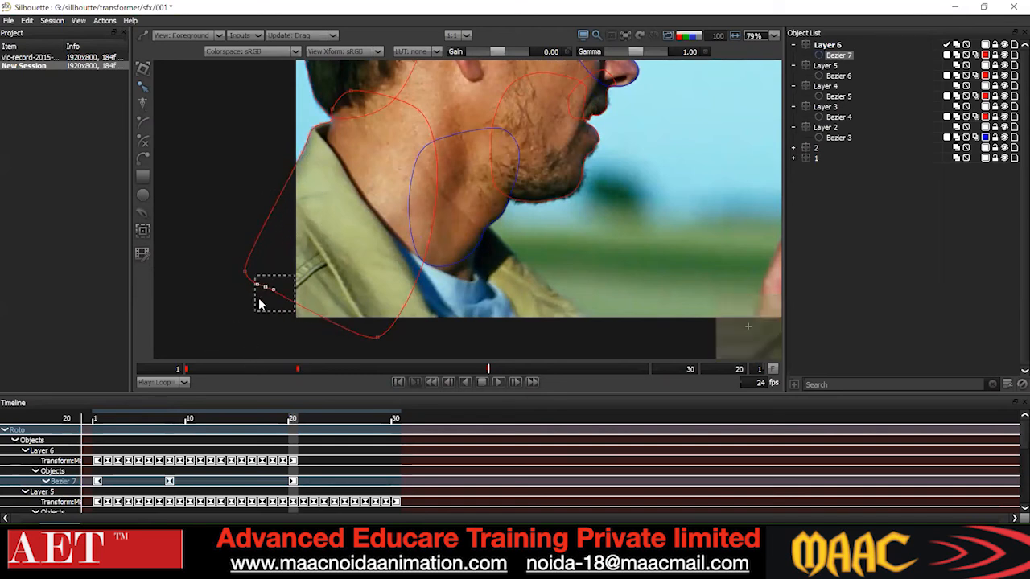
{"action": "scroll", "coordinate": [315, 209], "scroll_direction": "down", "scroll_amount": 2}
{"action": "left_click_drag", "start_coordinate": [332, 115], "coordinate": [303, 228]}
{"action": "right_click", "coordinate": [328, 134]}
{"action": "left_click", "coordinate": [347, 245]}
{"action": "scroll", "coordinate": [303, 227], "scroll_direction": "up", "scroll_amount": 2}
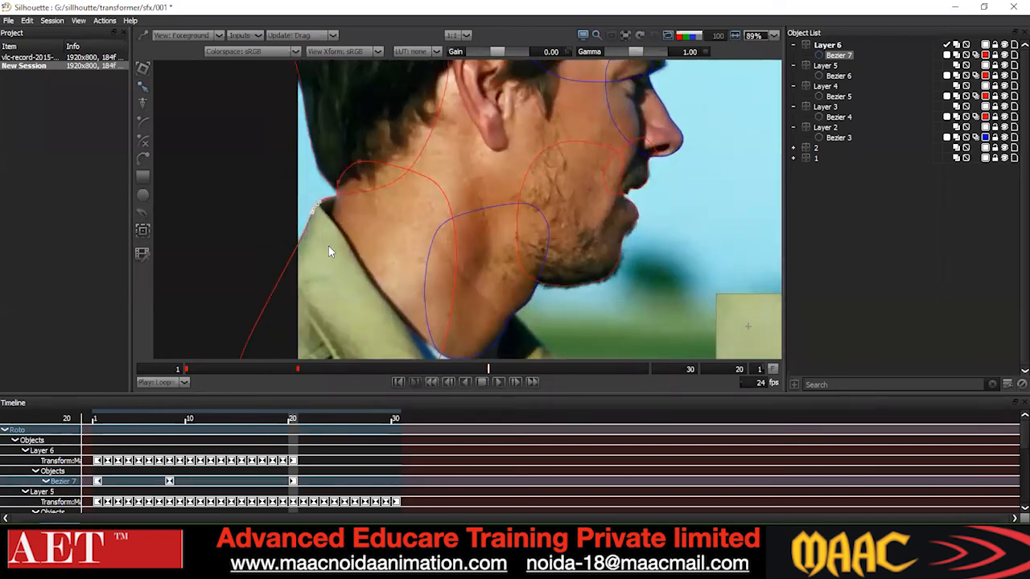
{"action": "scroll", "coordinate": [346, 169], "scroll_direction": "down", "scroll_amount": 2}
{"action": "right_click", "coordinate": [398, 172]}
{"action": "left_click", "coordinate": [403, 260]}
{"action": "left_click_drag", "start_coordinate": [293, 195], "coordinate": [327, 239]}
- Step back from frame 20 and return to it to check the nape-and-collar shape against the jacket
{"action": "key", "text": "Left"}
{"action": "key", "text": "Left"}
{"action": "key", "text": "Left"}
{"action": "key", "text": "Left"}
{"action": "key", "text": "Left"}
{"action": "key", "text": "Left"}
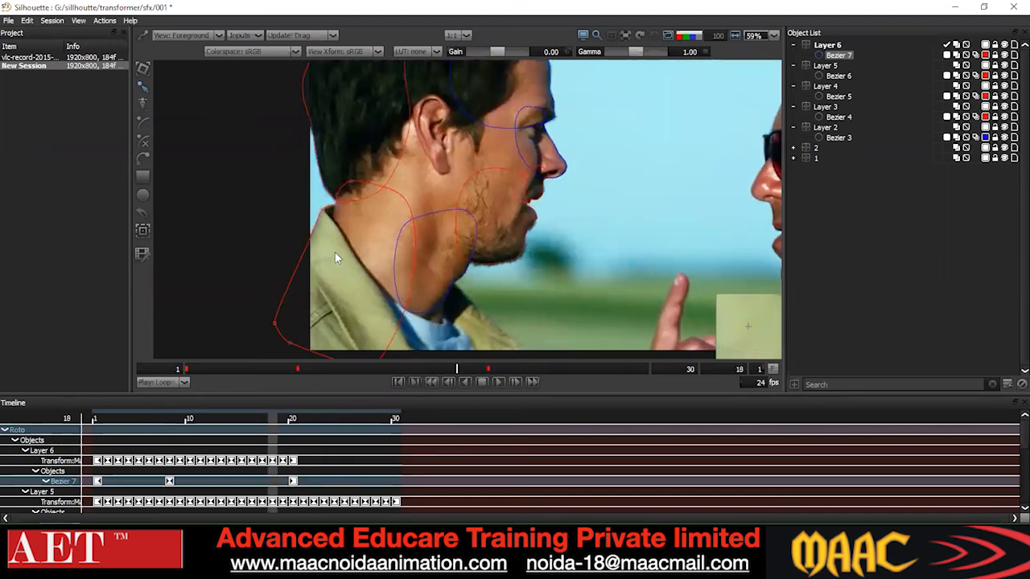
{"action": "key", "text": "Right"}
{"action": "key", "text": "Right"}
{"action": "key", "text": "Right"}
{"action": "key", "text": "Right"}
{"action": "key", "text": "Right"}
{"action": "key", "text": "Right"}
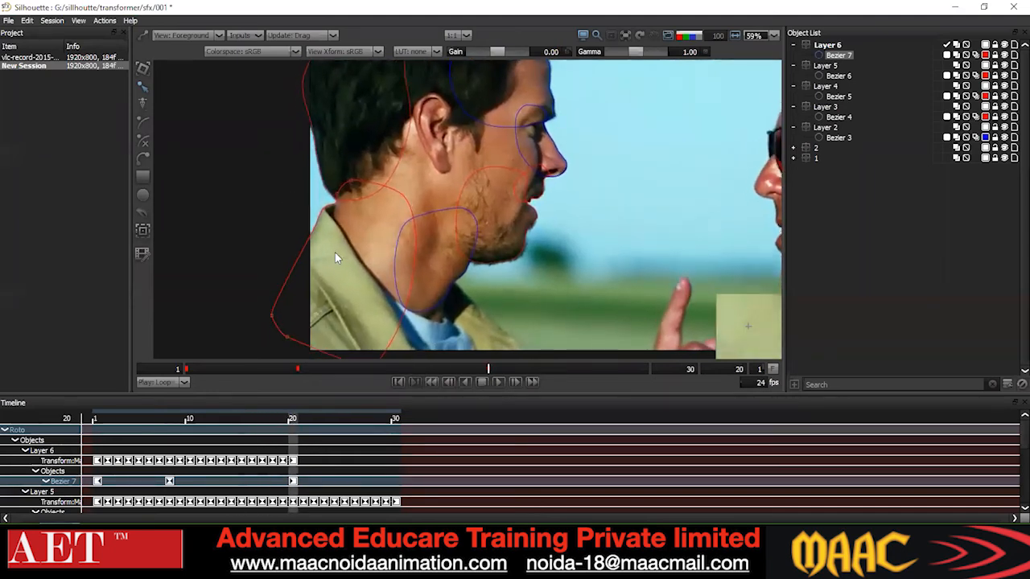
- Track the nape-and-collar shape forward from frame 20 to frame 30 with the mocha Tracker
{"action": "scroll", "coordinate": [338, 218], "scroll_direction": "down", "scroll_amount": 1}
{"action": "left_click_drag", "start_coordinate": [336, 291], "coordinate": [336, 256]}
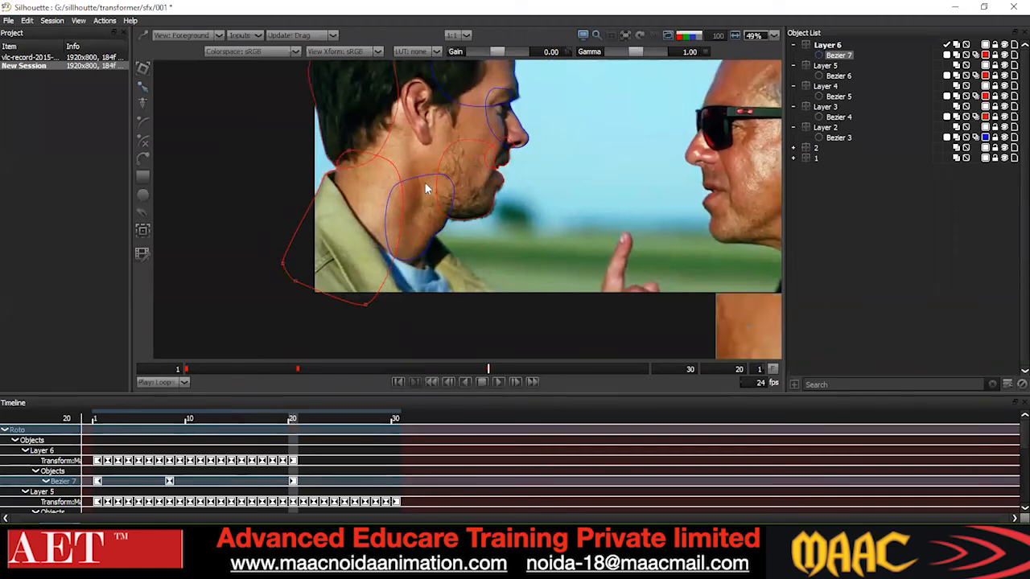
{"action": "scroll", "coordinate": [276, 205], "scroll_direction": "up", "scroll_amount": 2}
{"action": "left_click_drag", "start_coordinate": [327, 164], "coordinate": [324, 207]}
{"action": "scroll", "coordinate": [323, 207], "scroll_direction": "down", "scroll_amount": 2}
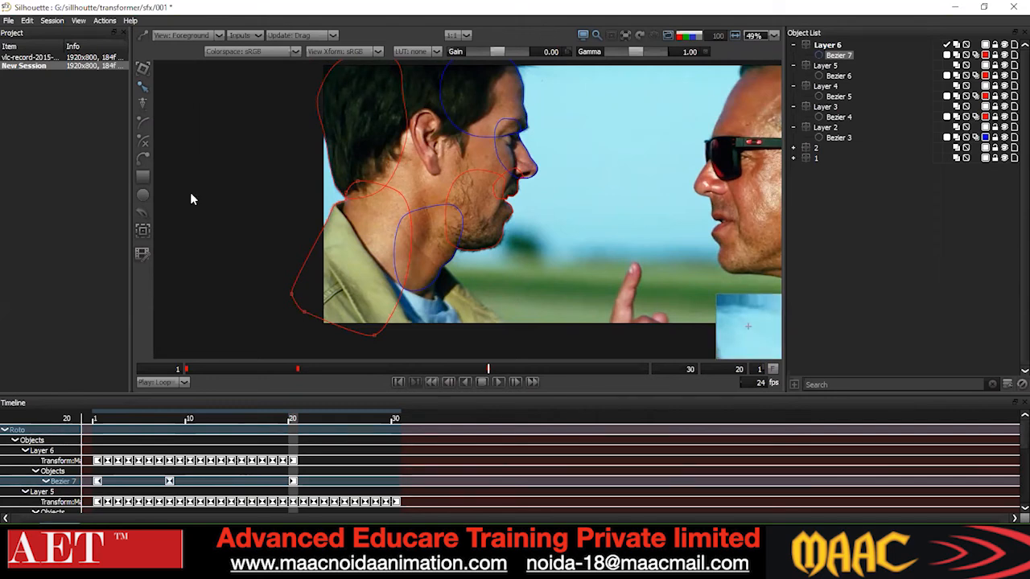
{"action": "left_click", "coordinate": [142, 232]}
{"action": "scroll", "coordinate": [363, 207], "scroll_direction": "up", "scroll_amount": 2}
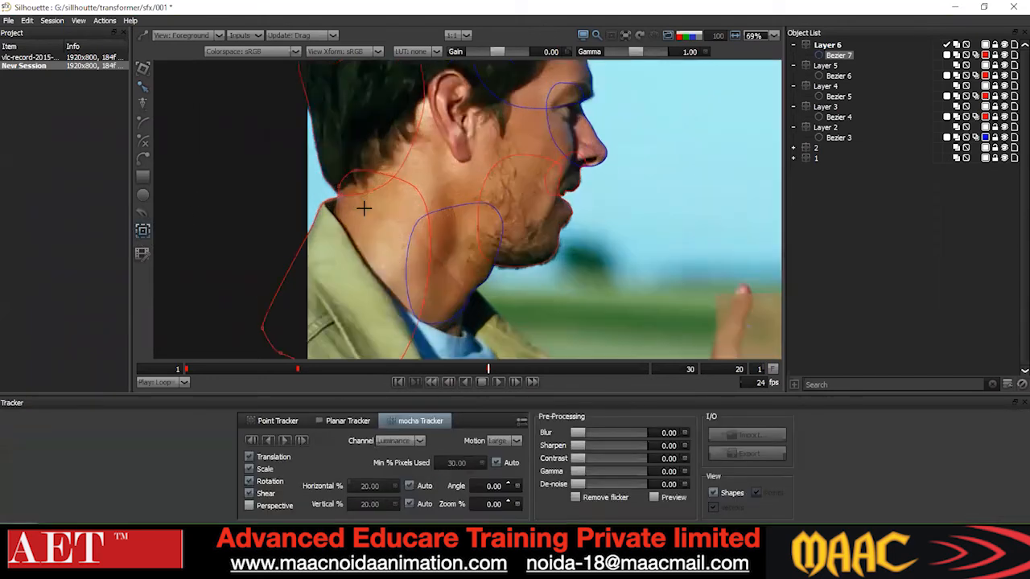
{"action": "left_click", "coordinate": [286, 441]}
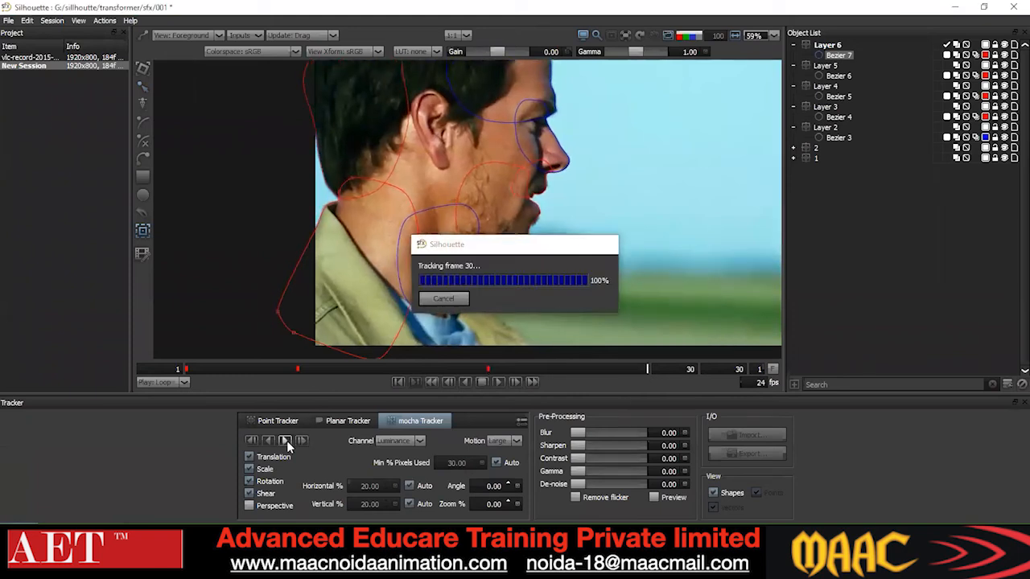
- Select the nape and collar-edge points at frame 30 and nudge them right onto the outline
{"action": "left_click", "coordinate": [146, 87]}
{"action": "left_click_drag", "start_coordinate": [257, 173], "coordinate": [382, 266]}
{"action": "key", "text": "Right"}
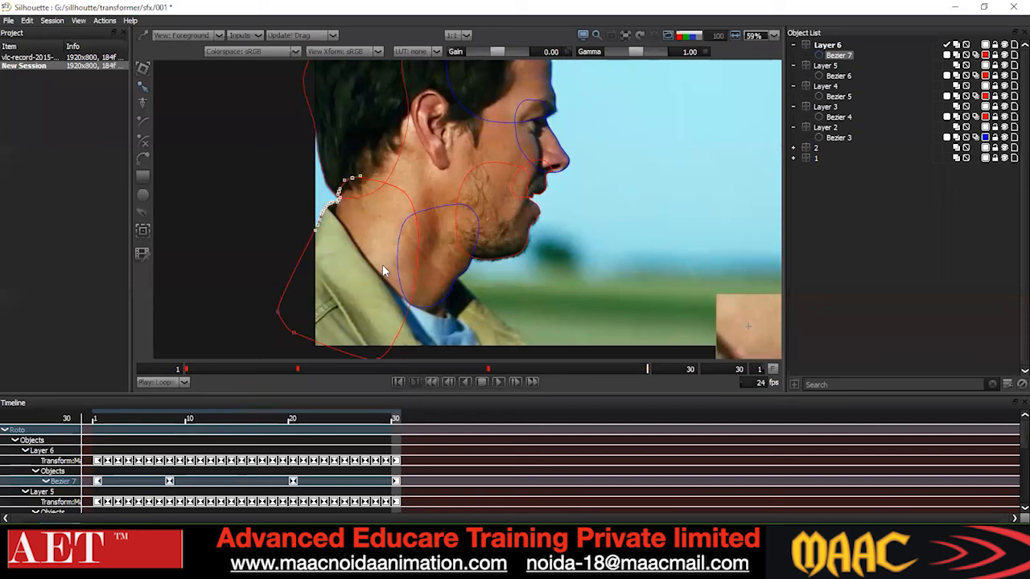
{"action": "left_click", "coordinate": [614, 275]}
- Add a new layer and draw a closed Bezier shape around the front jacket collar and shirt at frame 30
{"action": "left_click_drag", "start_coordinate": [579, 281], "coordinate": [552, 165]}
{"action": "scroll", "coordinate": [552, 166], "scroll_direction": "down", "scroll_amount": 2}
{"action": "left_click_drag", "start_coordinate": [500, 199], "coordinate": [486, 219]}
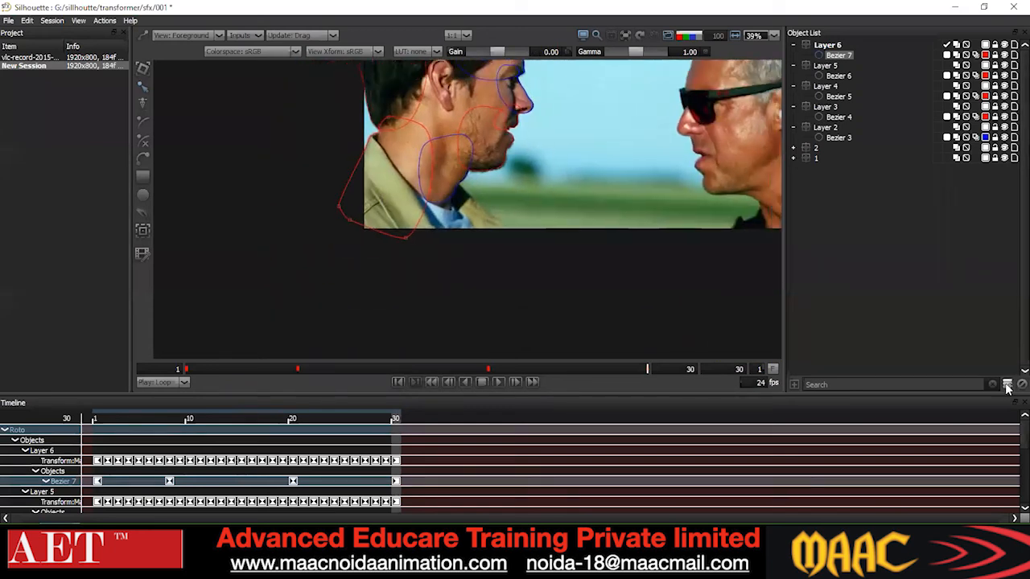
{"action": "left_click", "coordinate": [1007, 386]}
{"action": "scroll", "coordinate": [527, 221], "scroll_direction": "up", "scroll_amount": 3}
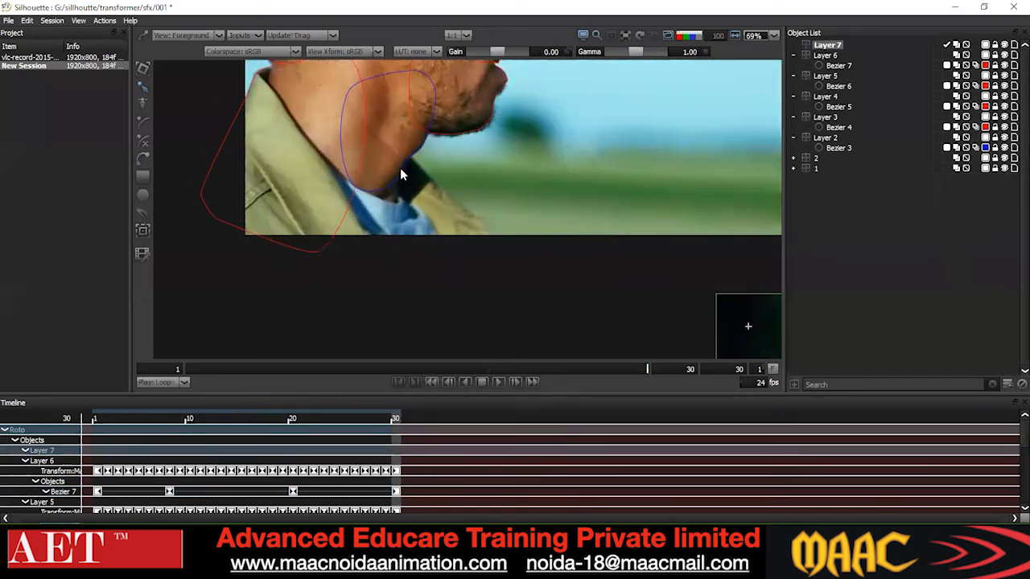
{"action": "left_click", "coordinate": [394, 149]}
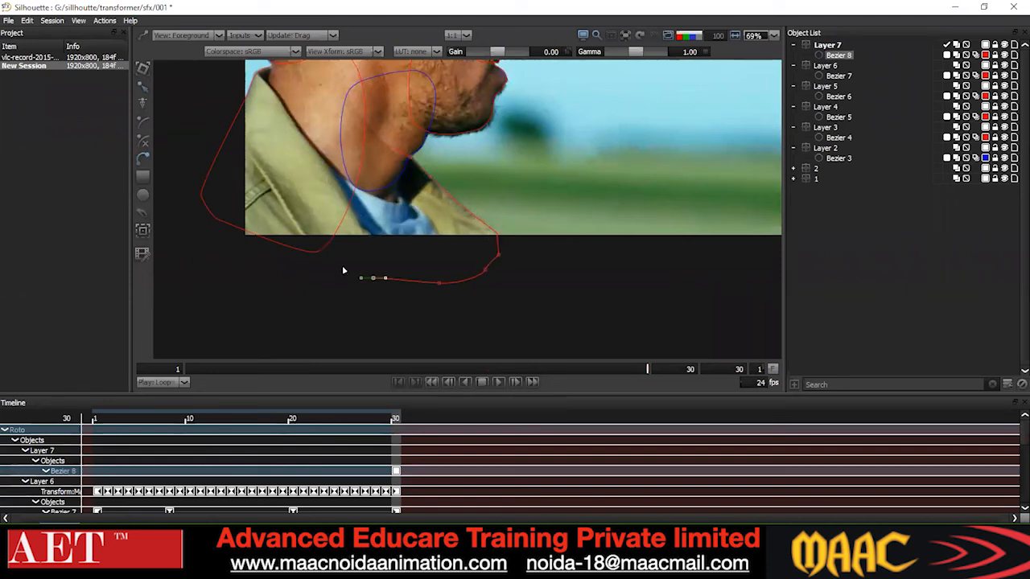
- Select all points of the front-collar shape and smooth its whole outline
{"action": "key", "text": "ctrl+a"}
{"action": "right_click", "coordinate": [520, 144]}
{"action": "left_click", "coordinate": [572, 254]}
{"action": "left_click", "coordinate": [494, 221]}
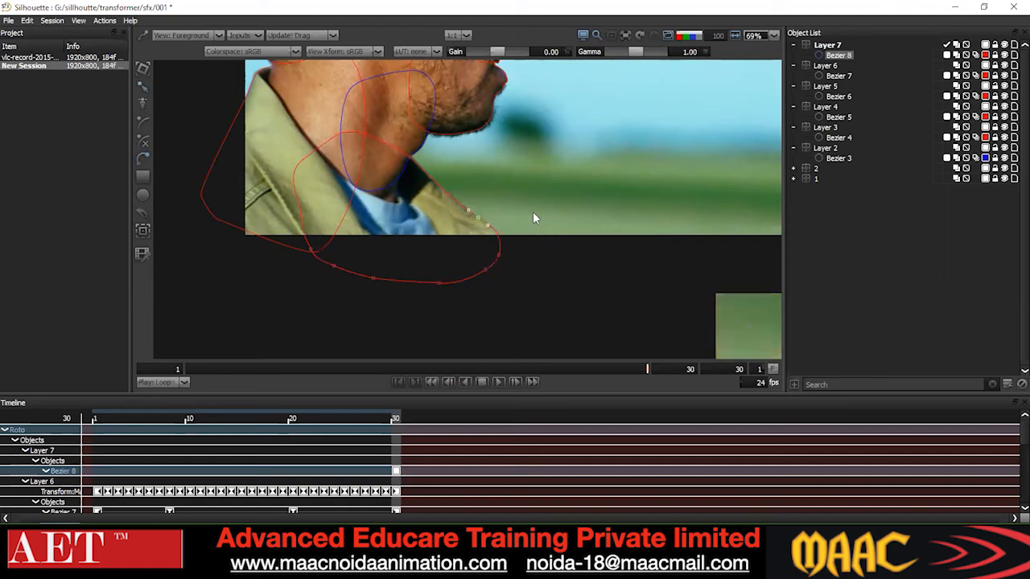
{"action": "left_click_drag", "start_coordinate": [492, 145], "coordinate": [389, 165]}
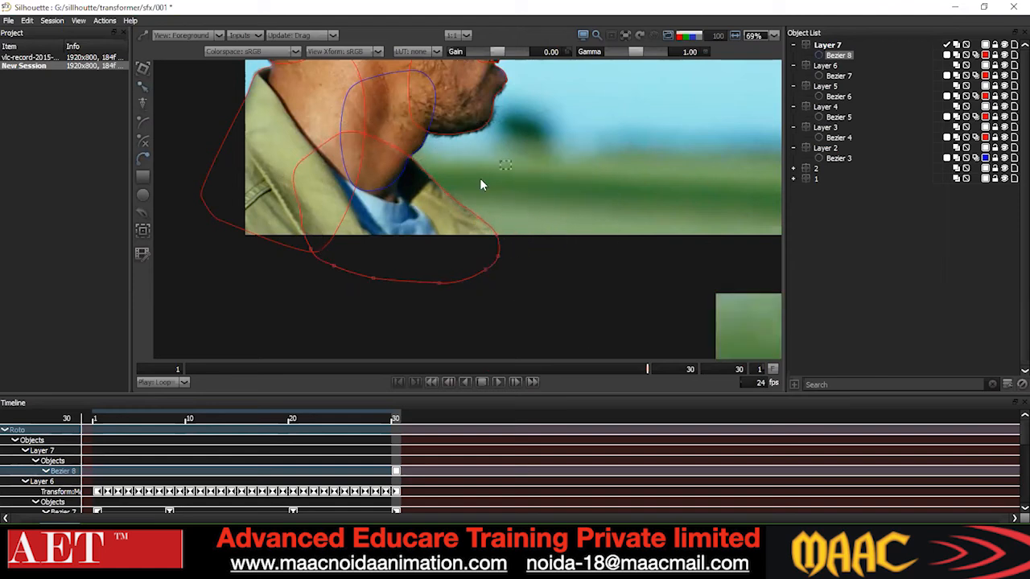
{"action": "left_click_drag", "start_coordinate": [602, 142], "coordinate": [154, 276]}
{"action": "right_click", "coordinate": [470, 131]}
{"action": "left_click", "coordinate": [518, 246]}
- Smooth the remaining sharp points of the front-collar shape at frame 30
{"action": "left_click_drag", "start_coordinate": [326, 184], "coordinate": [320, 212]}
{"action": "left_click", "coordinate": [312, 250]}
{"action": "left_click_drag", "start_coordinate": [584, 135], "coordinate": [524, 134]}
{"action": "right_click", "coordinate": [501, 164]}
{"action": "left_click", "coordinate": [526, 275]}
{"action": "scroll", "coordinate": [523, 193], "scroll_direction": "down", "scroll_amount": 3}
{"action": "right_click", "coordinate": [525, 134]}
{"action": "left_click", "coordinate": [572, 244]}
{"action": "left_click", "coordinate": [581, 221]}
- Track the front-collar shape backward from frame 30 to frame 1 with the mocha Tracker
{"action": "scroll", "coordinate": [498, 187], "scroll_direction": "up", "scroll_amount": 2}
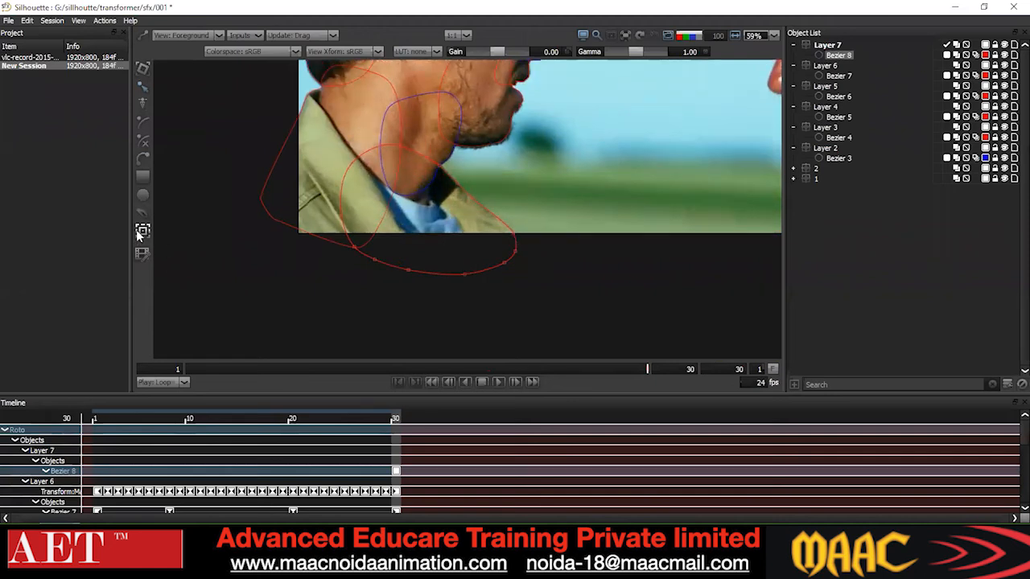
{"action": "left_click", "coordinate": [142, 231]}
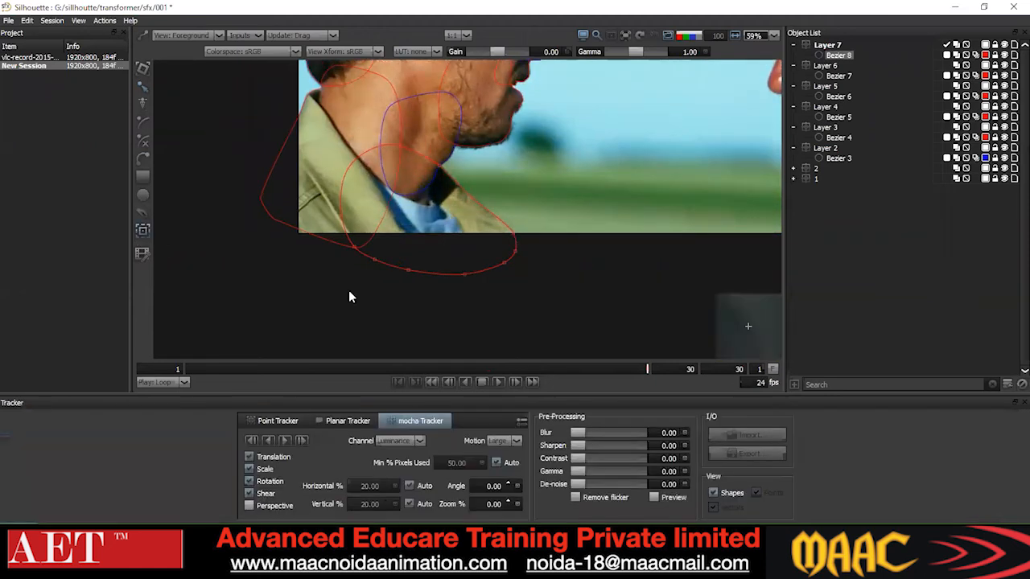
{"action": "left_click", "coordinate": [268, 440]}
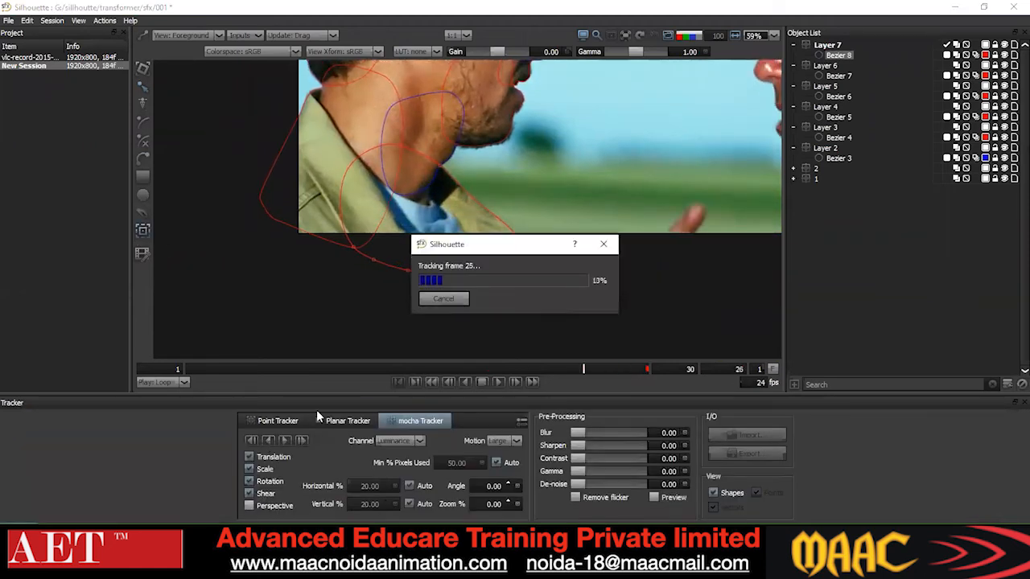
{"action": "left_click", "coordinate": [443, 300]}
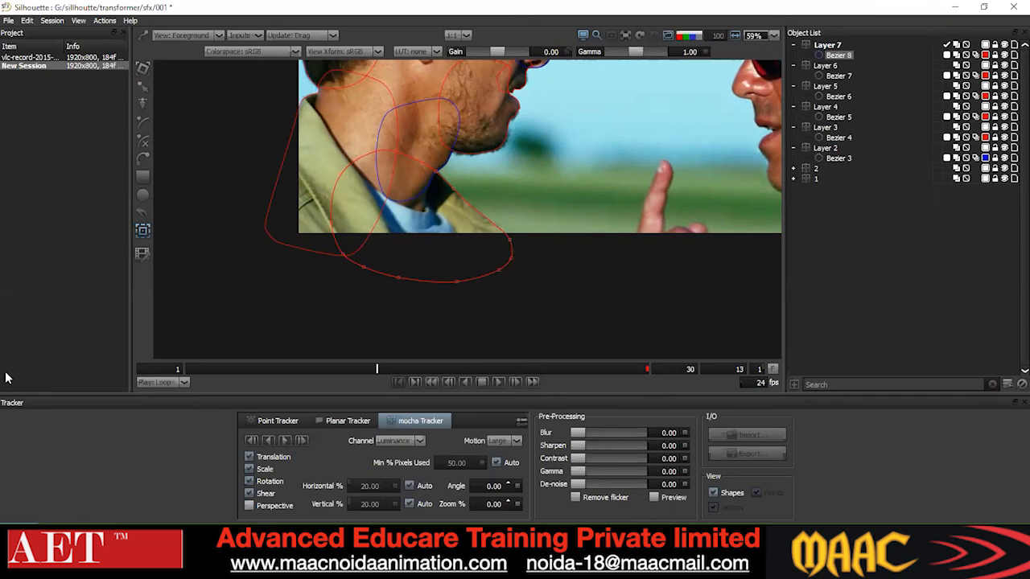
{"action": "left_click", "coordinate": [266, 444]}
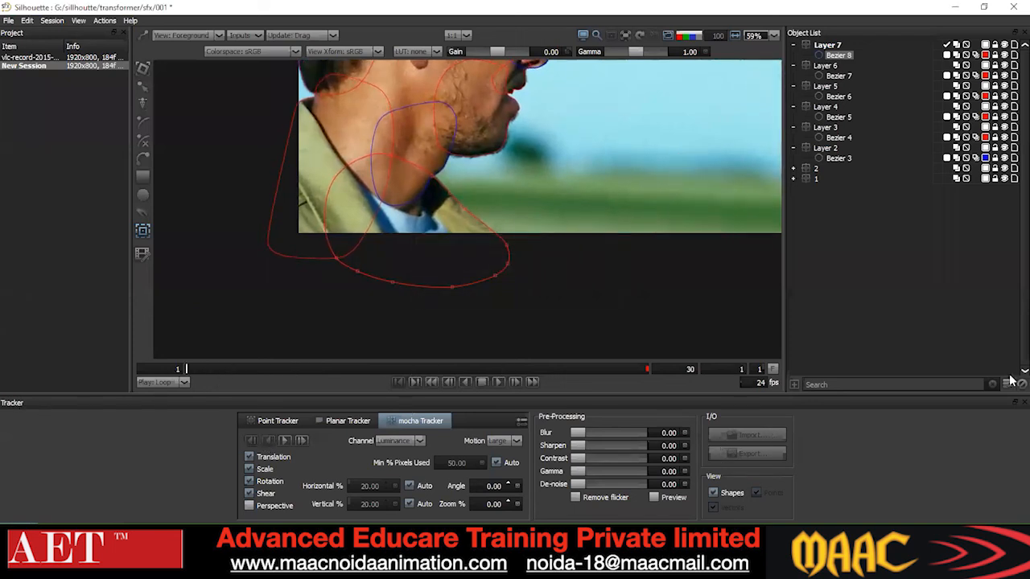
- Select the jacket-edge points of the front-collar shape at frame 1 and nudge them right onto the outline
{"action": "left_click", "coordinate": [143, 89]}
{"action": "scroll", "coordinate": [529, 242], "scroll_direction": "up", "scroll_amount": 2}
{"action": "left_click_drag", "start_coordinate": [331, 222], "coordinate": [460, 138]}
{"action": "key", "text": "Right"}
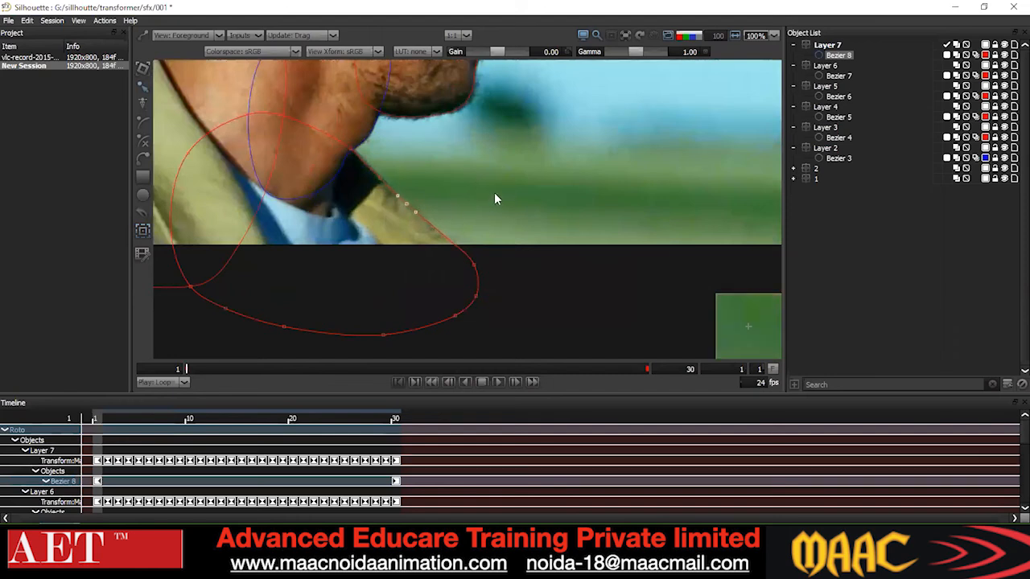
{"action": "left_click_drag", "start_coordinate": [408, 284], "coordinate": [527, 222]}
{"action": "left_click", "coordinate": [537, 256]}
{"action": "scroll", "coordinate": [515, 145], "scroll_direction": "down", "scroll_amount": 1}
- Select all points of the front-collar shape at frame 1 and smooth the outline
{"action": "left_click_drag", "start_coordinate": [279, 195], "coordinate": [497, 111]}
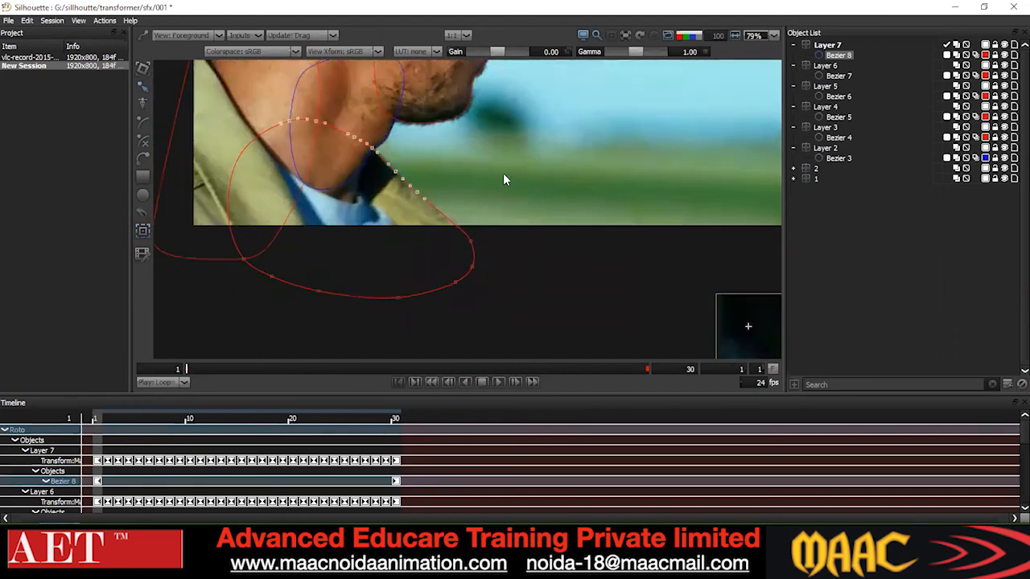
{"action": "left_click", "coordinate": [507, 177]}
{"action": "scroll", "coordinate": [522, 187], "scroll_direction": "down", "scroll_amount": 1}
{"action": "left_click_drag", "start_coordinate": [339, 275], "coordinate": [542, 129]}
{"action": "right_click", "coordinate": [544, 130]}
{"action": "left_click", "coordinate": [577, 240]}
{"action": "left_click", "coordinate": [585, 231]}
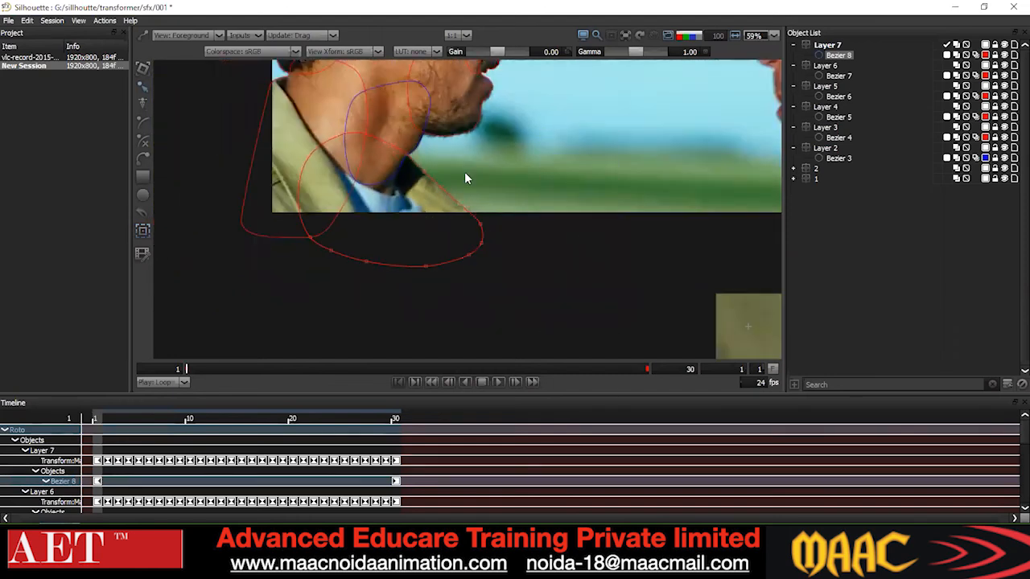
- Inspect the front-collar shape's edge at frame 1 and play the shot to check how it follows the jacket
{"action": "scroll", "coordinate": [450, 185], "scroll_direction": "up", "scroll_amount": 1}
{"action": "left_click_drag", "start_coordinate": [455, 244], "coordinate": [531, 189]}
{"action": "left_click", "coordinate": [583, 173]}
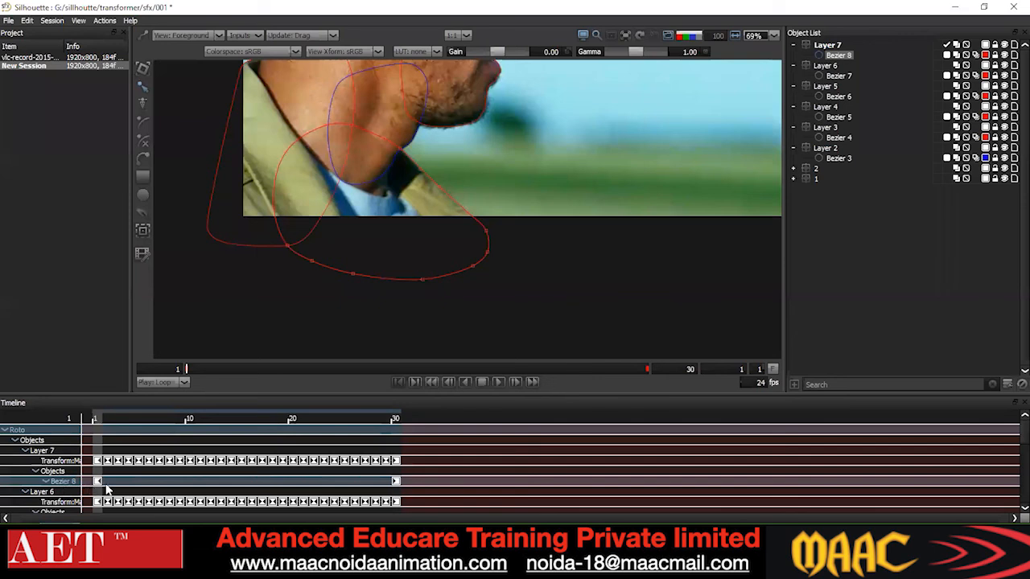
{"action": "left_click_drag", "start_coordinate": [553, 113], "coordinate": [261, 294]}
{"action": "scroll", "coordinate": [432, 187], "scroll_direction": "up", "scroll_amount": 2}
{"action": "left_click_drag", "start_coordinate": [570, 153], "coordinate": [472, 264]}
{"action": "left_click", "coordinate": [555, 222]}
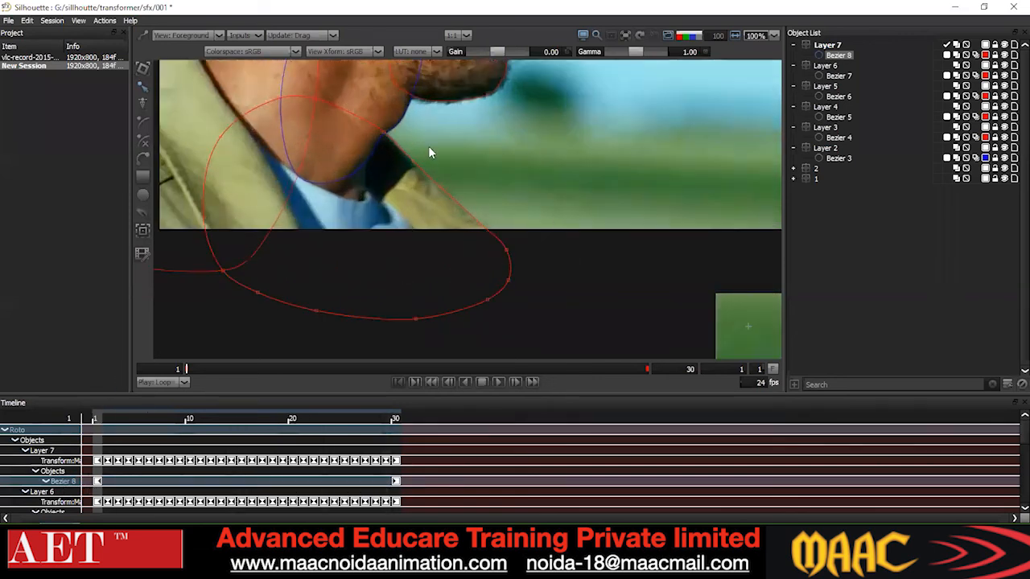
{"action": "left_click_drag", "start_coordinate": [428, 153], "coordinate": [410, 226]}
{"action": "scroll", "coordinate": [478, 229], "scroll_direction": "down", "scroll_amount": 2}
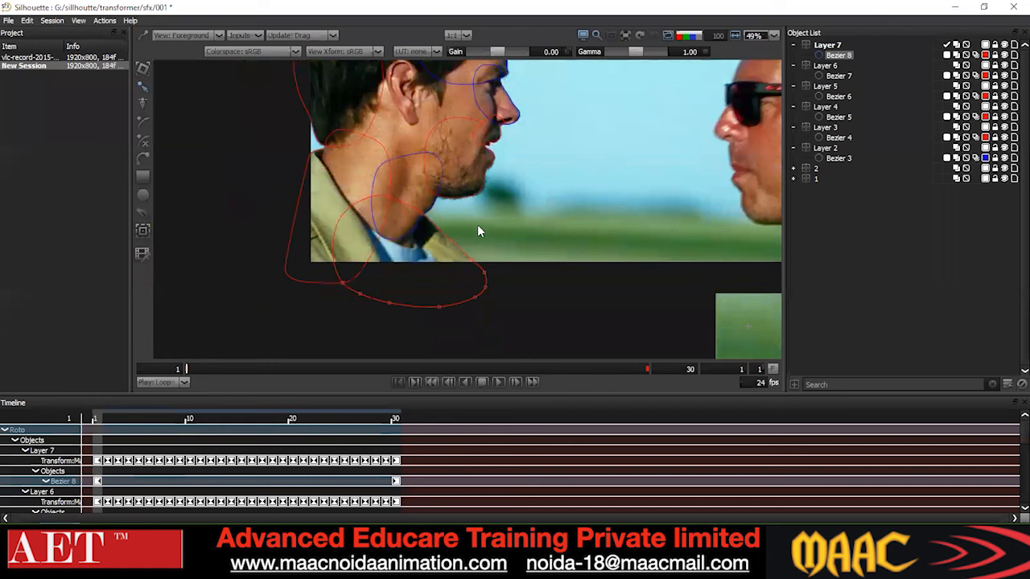
{"action": "key", "text": "space"}
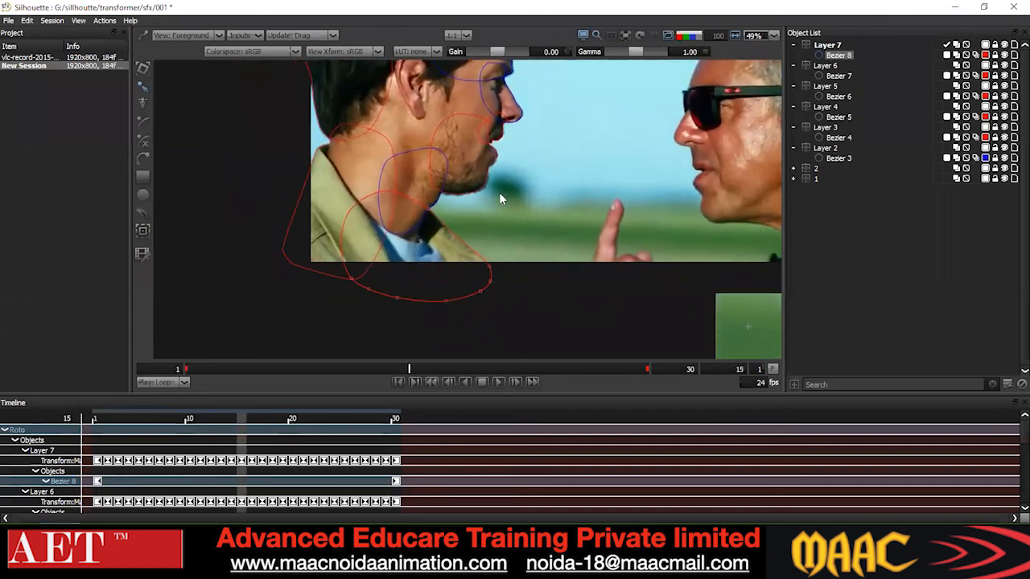
{"action": "scroll", "coordinate": [499, 208], "scroll_direction": "up", "scroll_amount": 2}
- Add a new layer and draw a closed Bezier shape around the hair tuft above the forehead at frame 1
{"action": "left_click_drag", "start_coordinate": [428, 369], "coordinate": [124, 371]}
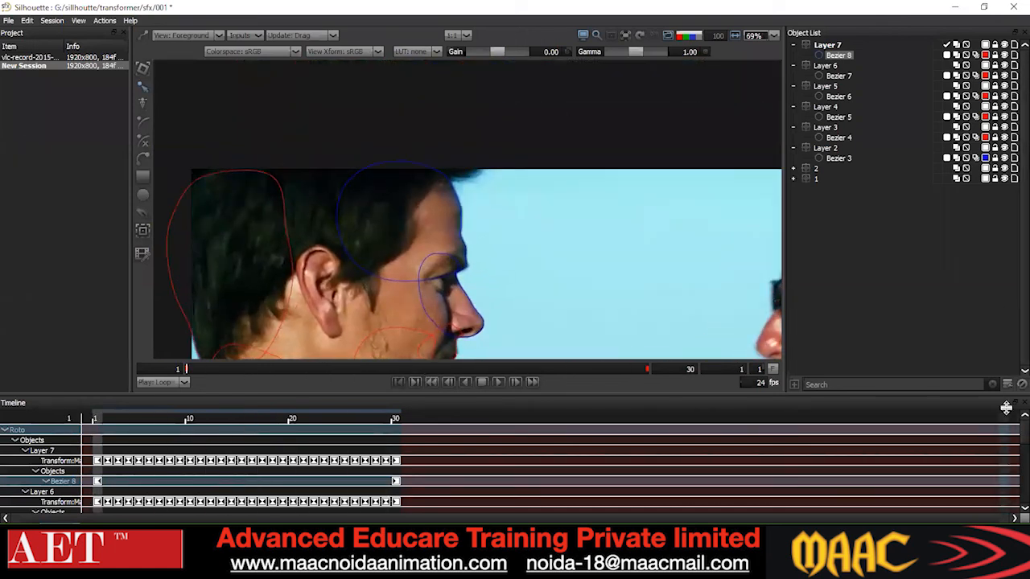
{"action": "left_click", "coordinate": [1007, 384]}
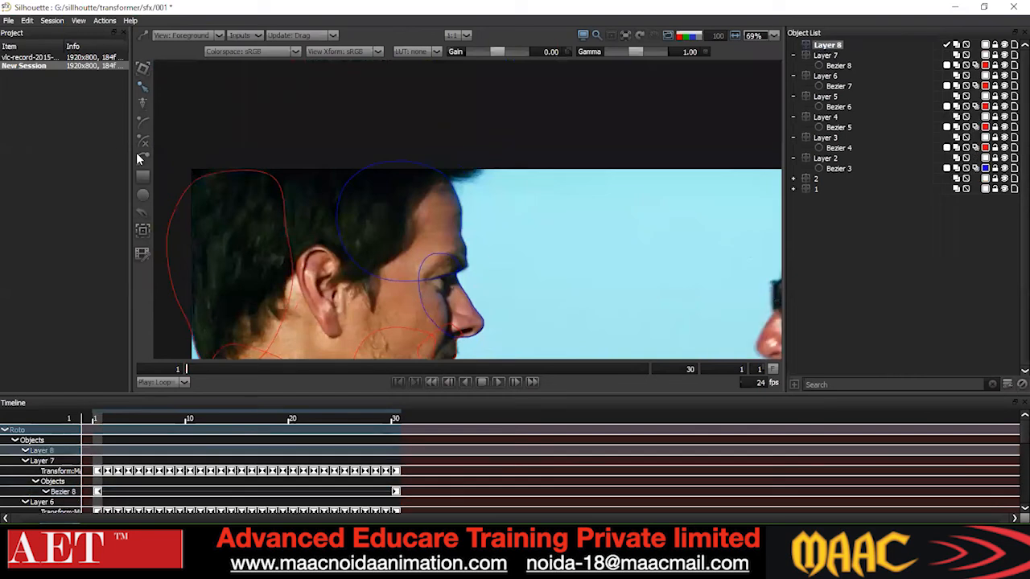
{"action": "scroll", "coordinate": [510, 215], "scroll_direction": "up", "scroll_amount": 2}
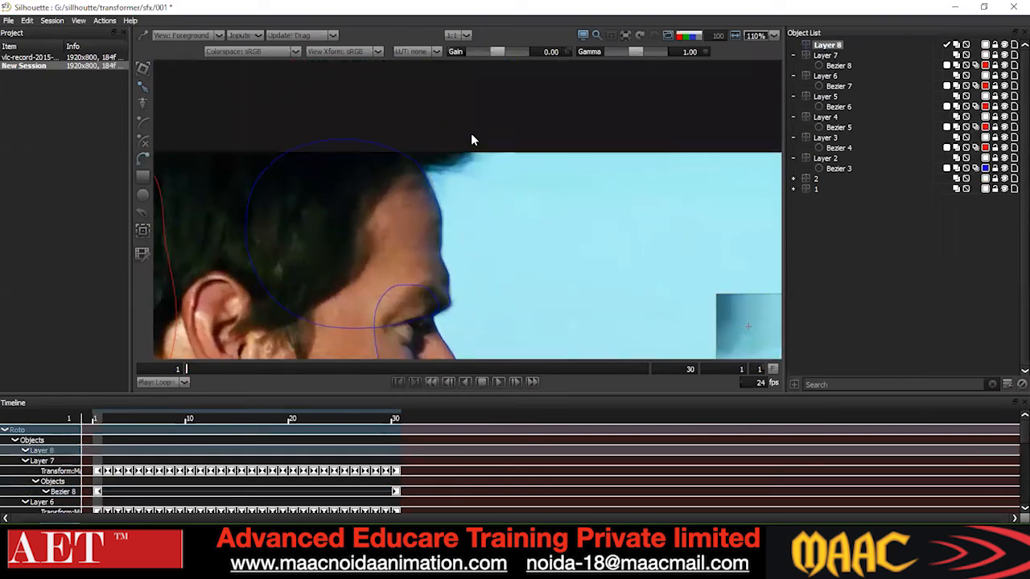
{"action": "left_click_drag", "start_coordinate": [472, 143], "coordinate": [471, 153]}
{"action": "left_click", "coordinate": [425, 167]}
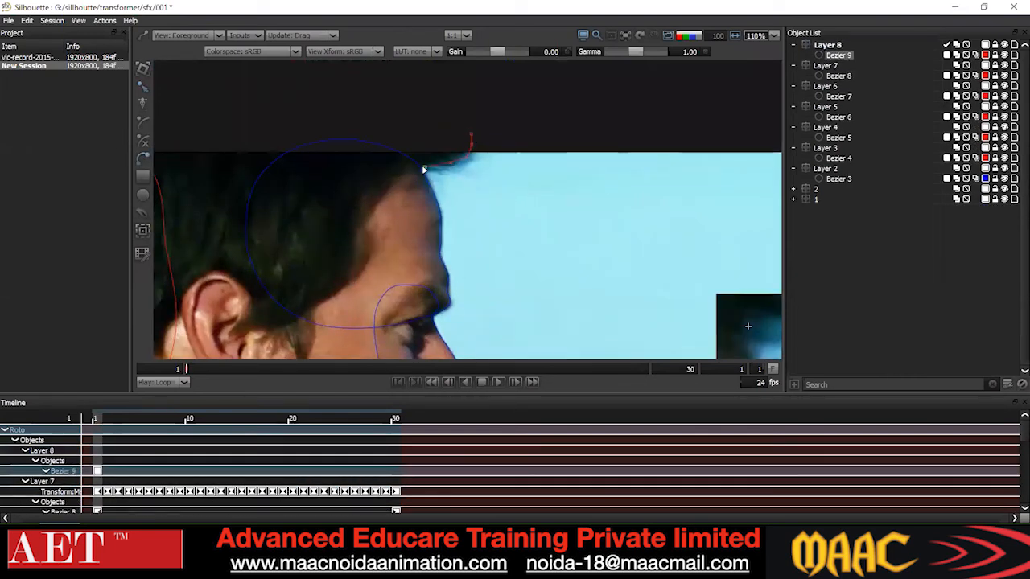
{"action": "left_click", "coordinate": [356, 142]}
{"action": "left_click", "coordinate": [392, 93]}
{"action": "left_click", "coordinate": [441, 87]}
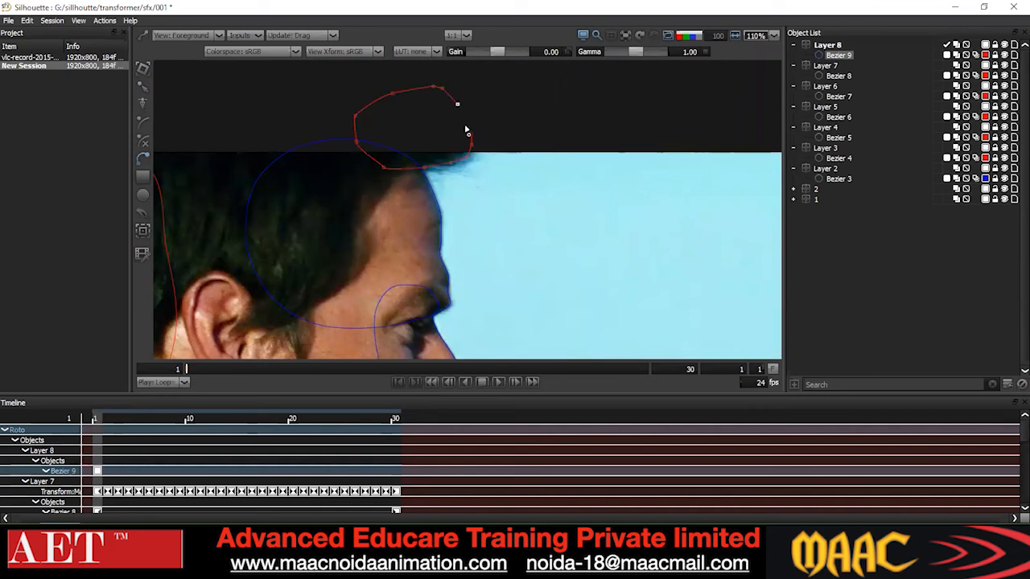
{"action": "left_click", "coordinate": [469, 133]}
- Select all points of the hair-tuft shape and smooth its whole outline
{"action": "scroll", "coordinate": [480, 127], "scroll_direction": "down", "scroll_amount": 3}
{"action": "left_click_drag", "start_coordinate": [375, 78], "coordinate": [552, 217]}
{"action": "right_click", "coordinate": [554, 108]}
{"action": "left_click", "coordinate": [595, 218]}
{"action": "left_click", "coordinate": [631, 124]}
- Check the hair-tuft shape's edge points and smooth all its points once more
{"action": "left_click_drag", "start_coordinate": [538, 102], "coordinate": [468, 167]}
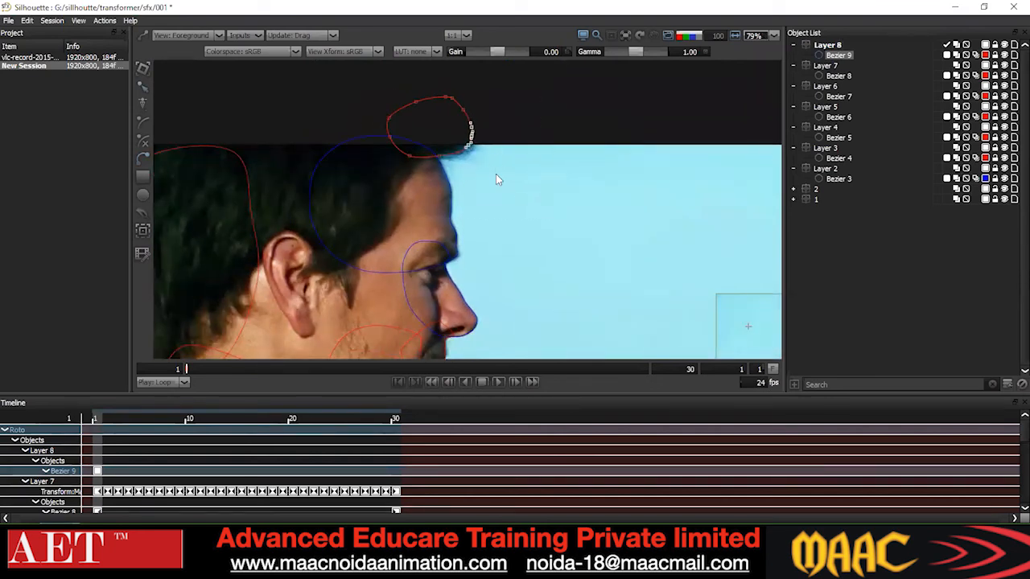
{"action": "left_click", "coordinate": [496, 174]}
{"action": "scroll", "coordinate": [474, 136], "scroll_direction": "down", "scroll_amount": 3}
{"action": "left_click", "coordinate": [423, 153]}
{"action": "left_click", "coordinate": [422, 153]}
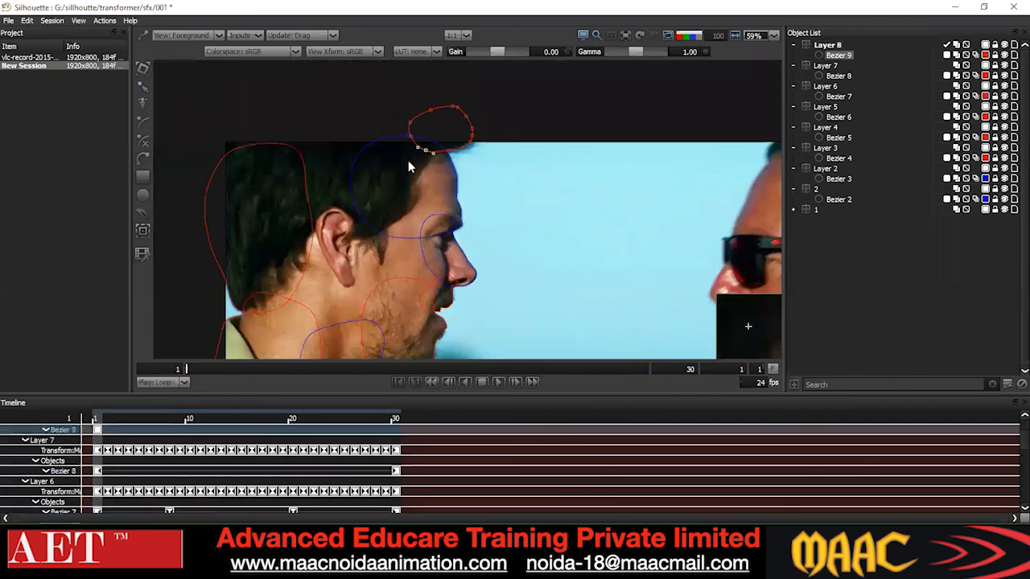
{"action": "key", "text": "ctrl+a"}
{"action": "right_click", "coordinate": [504, 107]}
{"action": "left_click", "coordinate": [533, 218]}
{"action": "left_click_drag", "start_coordinate": [534, 103], "coordinate": [496, 188]}
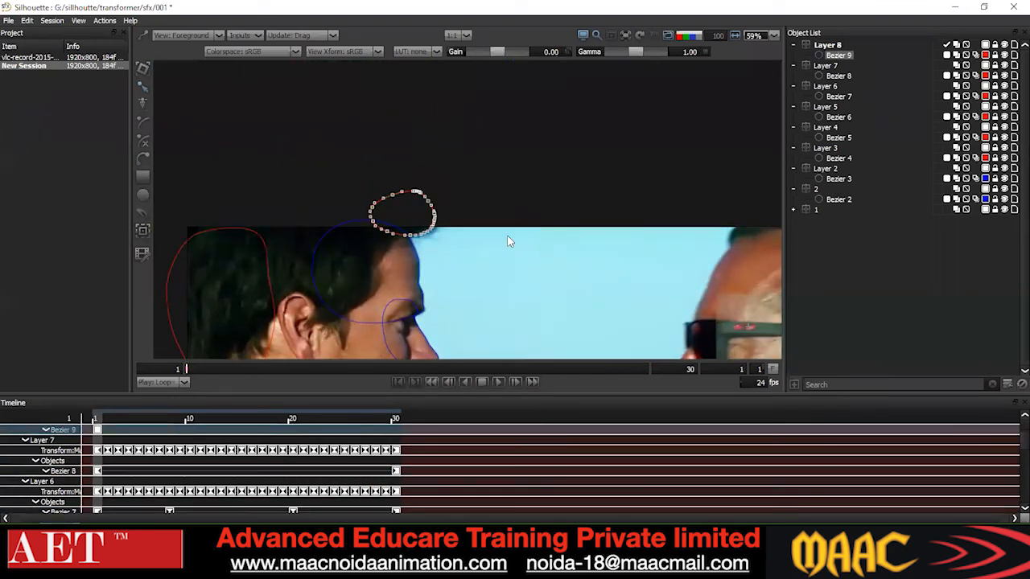
{"action": "left_click", "coordinate": [466, 263]}
- Track the hair-tuft shape forward from frame 1 with the mocha Tracker and stop at frame 18
{"action": "scroll", "coordinate": [461, 261], "scroll_direction": "down", "scroll_amount": 2}
{"action": "left_click_drag", "start_coordinate": [461, 261], "coordinate": [444, 206]}
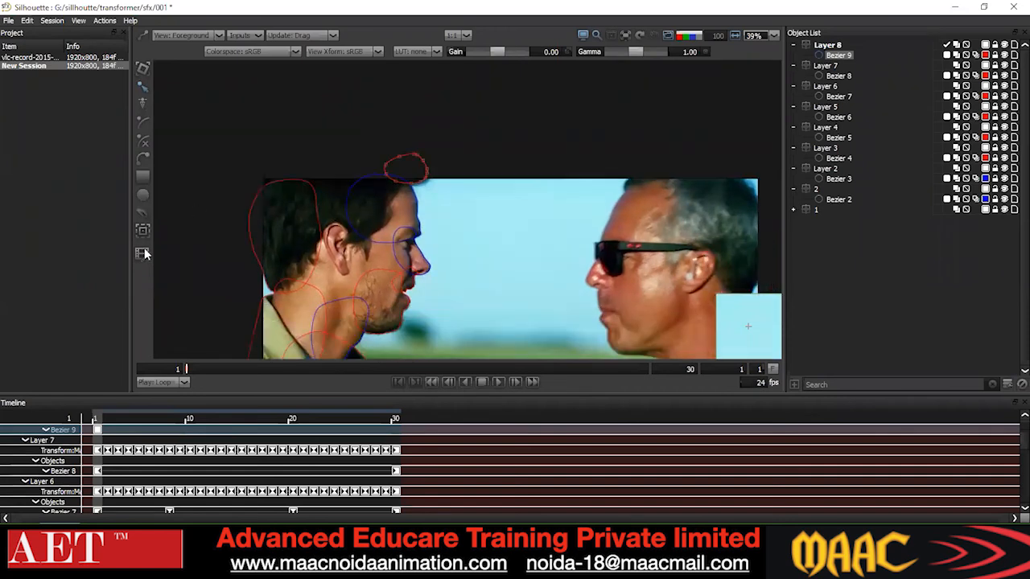
{"action": "left_click", "coordinate": [142, 231]}
{"action": "left_click", "coordinate": [281, 439]}
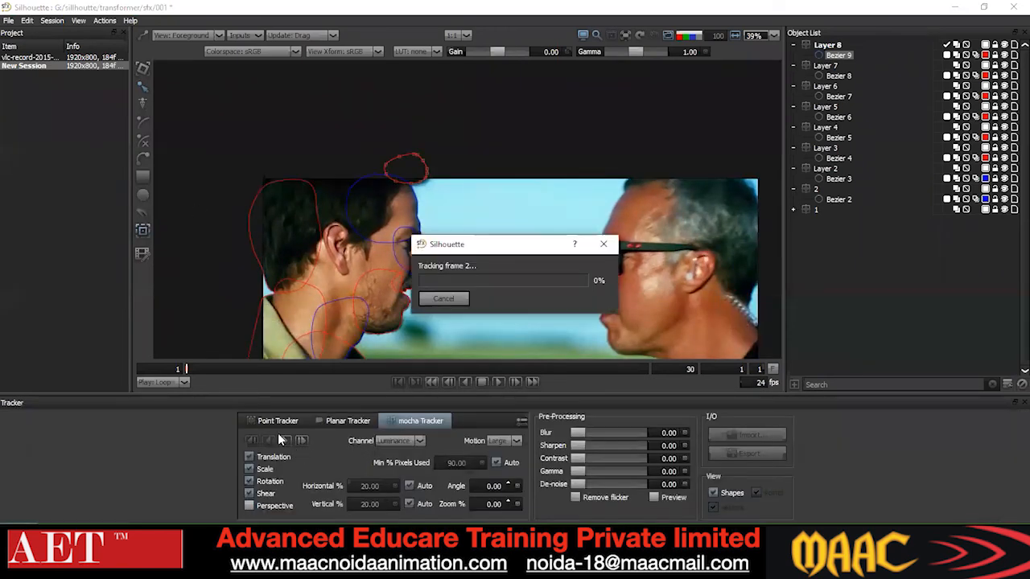
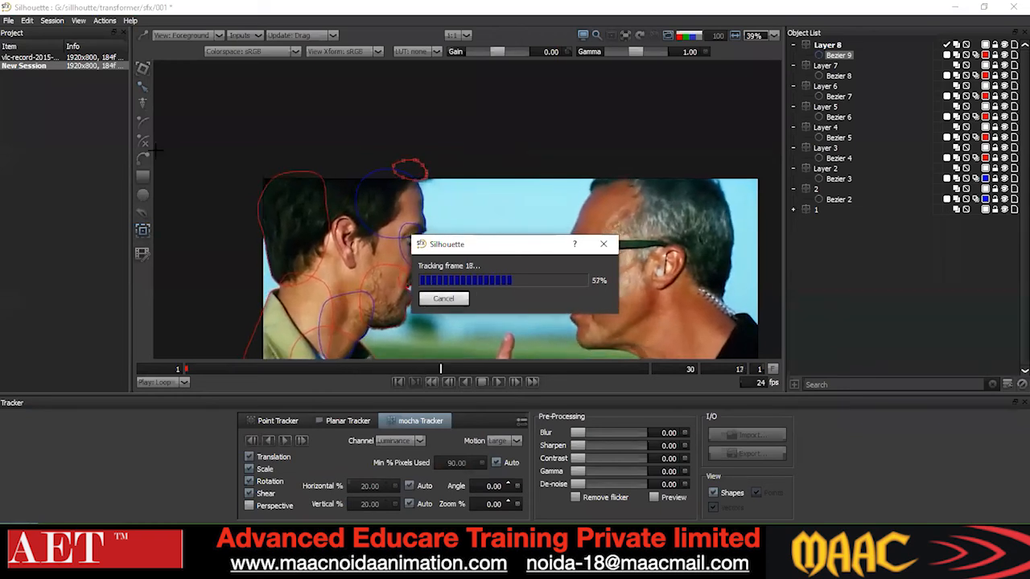
{"action": "key", "text": "Escape"}
- Nudge the hair-tuft shape left onto the hair at frame 18
{"action": "left_click", "coordinate": [140, 89]}
{"action": "scroll", "coordinate": [500, 172], "scroll_direction": "up", "scroll_amount": 3}
{"action": "key", "text": "Left"}
{"action": "key", "text": "Left"}
{"action": "key", "text": "Left"}
{"action": "left_click", "coordinate": [428, 226]}
- Step back and forth between frames 12 and 18 to examine how the hair-tuft shape follows the hair
{"action": "key", "text": "z"}
{"action": "key", "text": "z"}
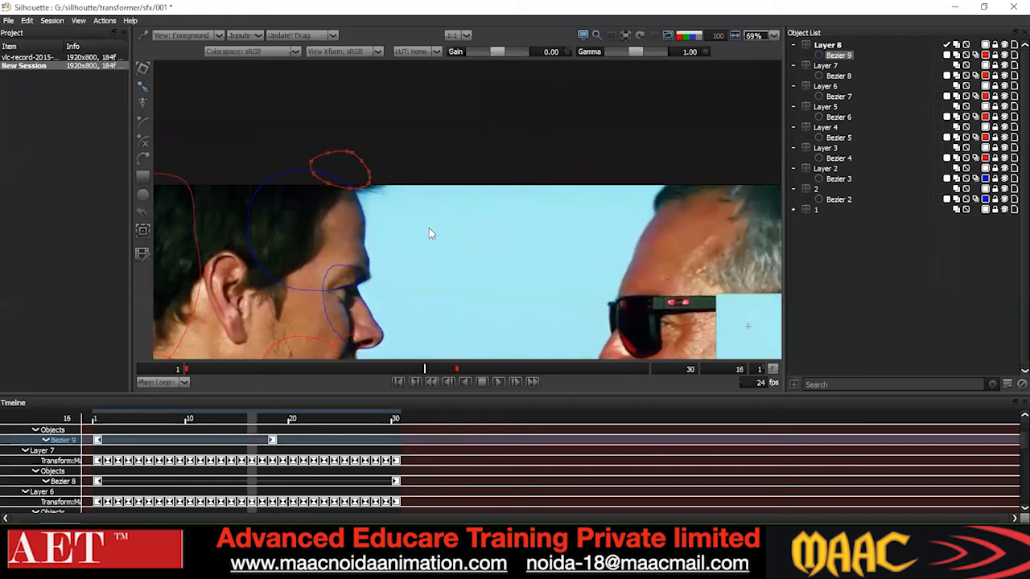
{"action": "key", "text": "z"}
{"action": "key", "text": "z"}
{"action": "key", "text": "z"}
{"action": "key", "text": "z"}
{"action": "key", "text": "x"}
{"action": "key", "text": "x"}
{"action": "key", "text": "x"}
{"action": "key", "text": "x"}
{"action": "key", "text": "x"}
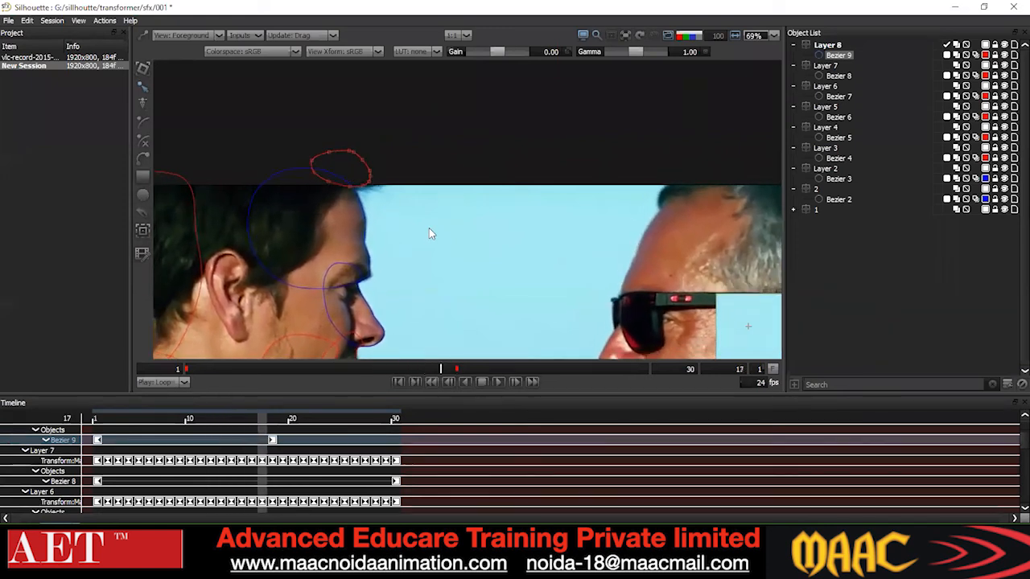
{"action": "key", "text": "x"}
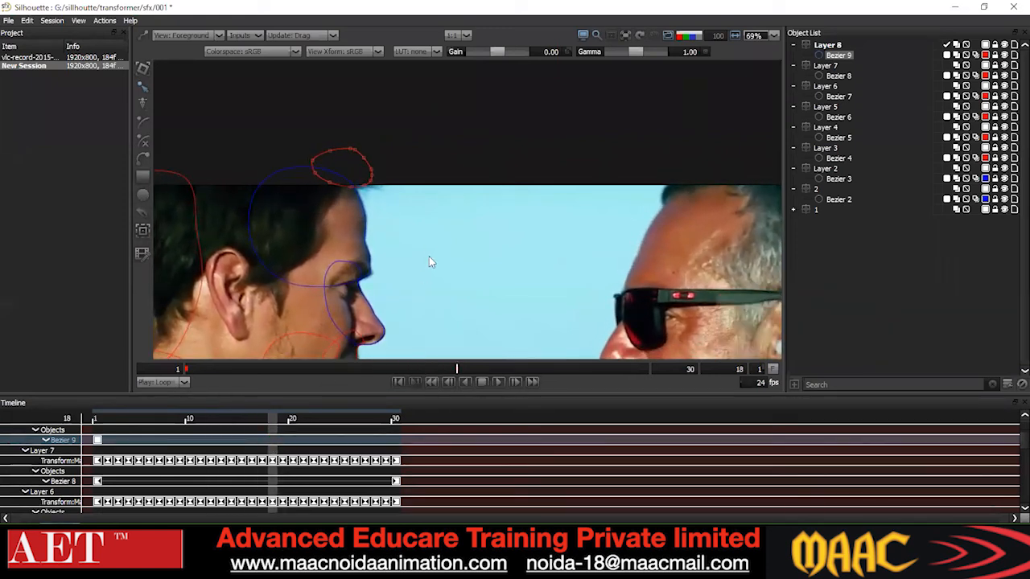
{"action": "key", "text": "z"}
{"action": "key", "text": "z"}
{"action": "key", "text": "z"}
{"action": "key", "text": "z"}
{"action": "key", "text": "z"}
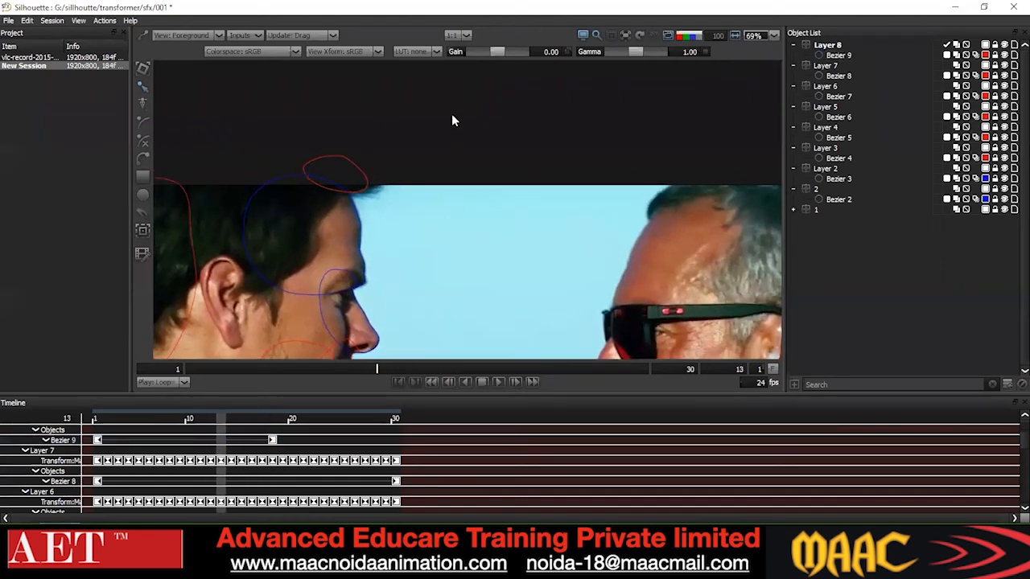
{"action": "key", "text": "z"}
{"action": "key", "text": "x"}
{"action": "key", "text": "z"}
{"action": "key", "text": "x"}
{"action": "key", "text": "z"}
{"action": "key", "text": "x"}
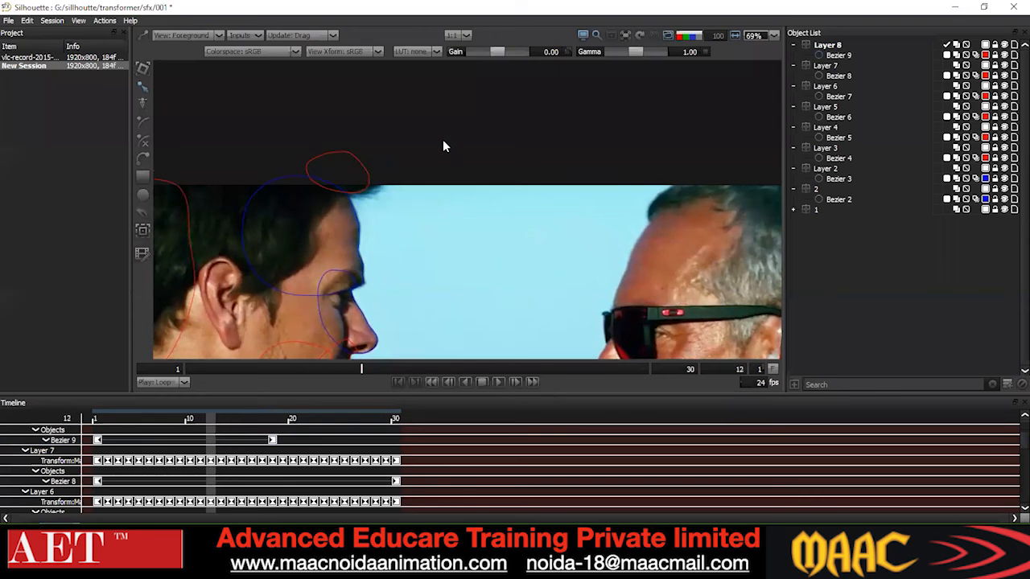
- Select all points of the hair-tuft shape at frame 12 and nudge them right and up onto the hair
{"action": "left_click", "coordinate": [369, 185]}
{"action": "left_click_drag", "start_coordinate": [424, 111], "coordinate": [282, 211]}
{"action": "key", "text": "Right"}
{"action": "key", "text": "Right"}
{"action": "key", "text": "Right"}
{"action": "key", "text": "Right"}
{"action": "key", "text": "Right"}
{"action": "key", "text": "Up"}
{"action": "key", "text": "Up"}
{"action": "left_click_drag", "start_coordinate": [505, 187], "coordinate": [507, 206]}
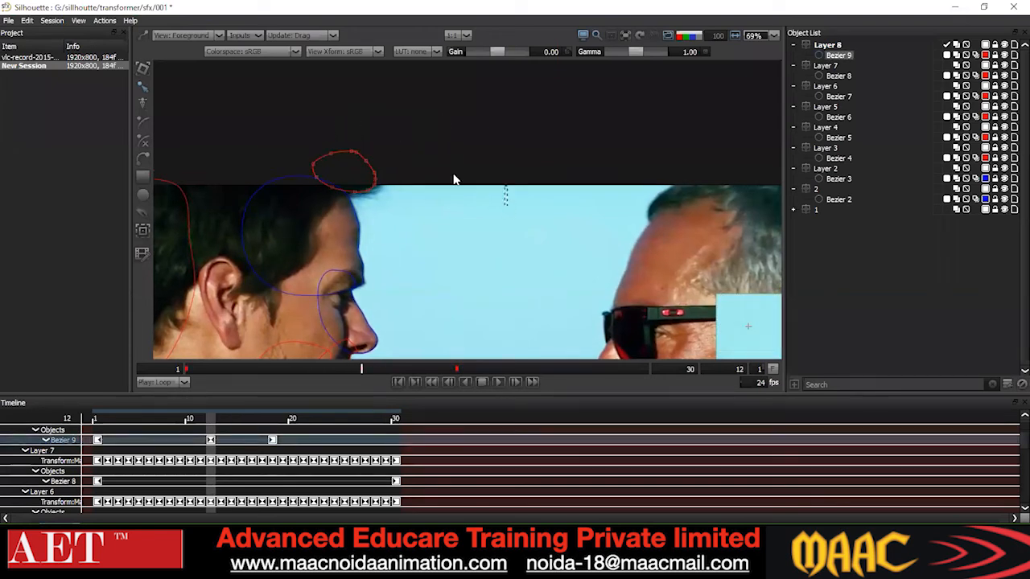
- Delete the hair-tuft shape's key at frame 18 and its layer's tracking keys from frame 13 to 18
{"action": "scroll", "coordinate": [454, 176], "scroll_direction": "down", "scroll_amount": 2}
{"action": "key", "text": "x"}
{"action": "key", "text": "x"}
{"action": "key", "text": "Delete"}
{"action": "scroll", "coordinate": [1012, 449], "scroll_direction": "up", "scroll_amount": 2}
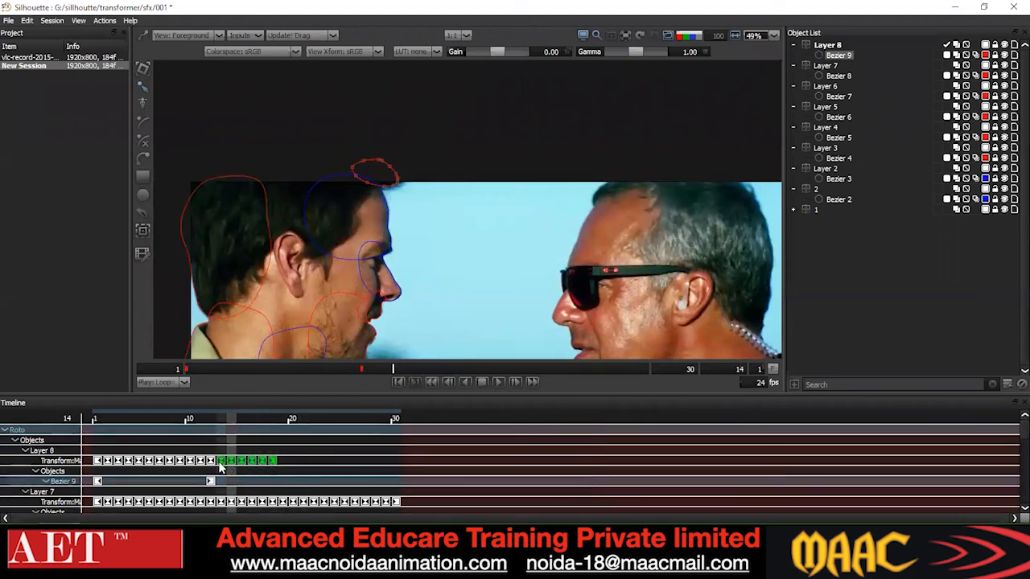
{"action": "key", "text": "Delete"}
- Delete the hair-tuft shape together with its layer, Layer 8
{"action": "left_click_drag", "start_coordinate": [378, 377], "coordinate": [330, 384]}
{"action": "left_click_drag", "start_coordinate": [473, 103], "coordinate": [230, 298]}
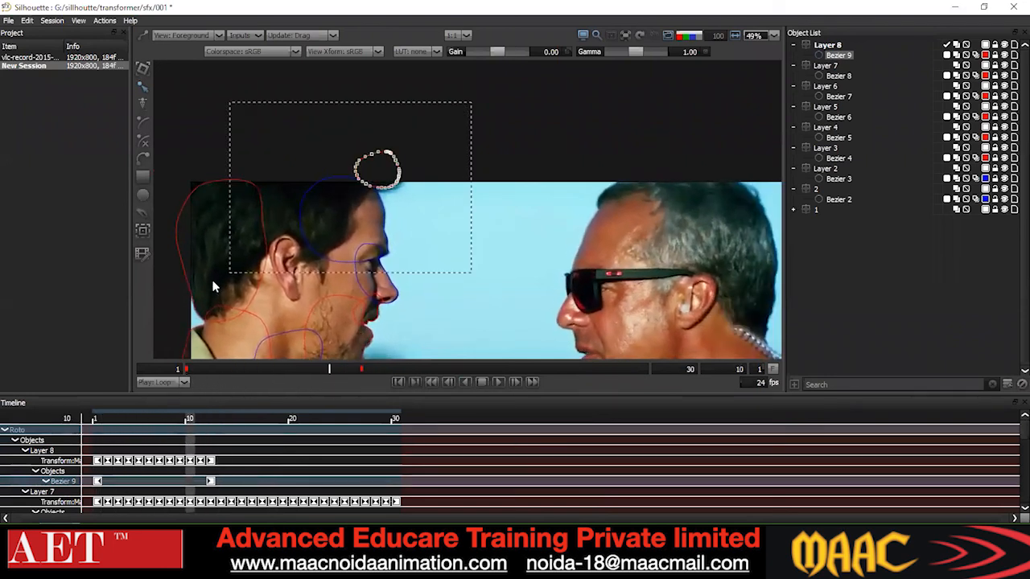
{"action": "key", "text": "Delete"}
{"action": "right_click", "coordinate": [823, 44]}
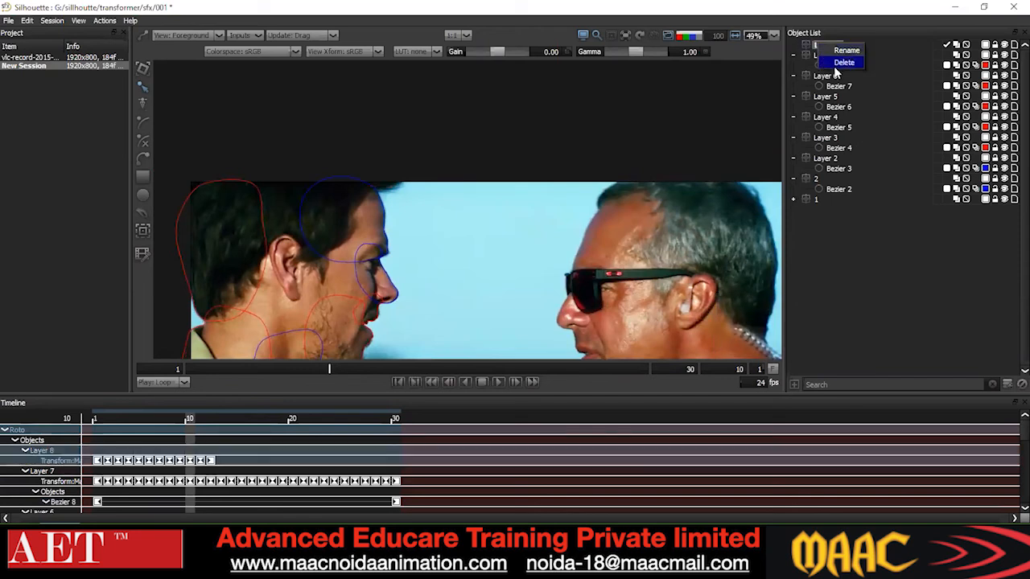
{"action": "left_click", "coordinate": [836, 65]}
- Add a new layer and, at frame 1, draw a closed Bezier shape around the hair tuft above the dark-haired man's forehead
{"action": "left_click", "coordinate": [1008, 385]}
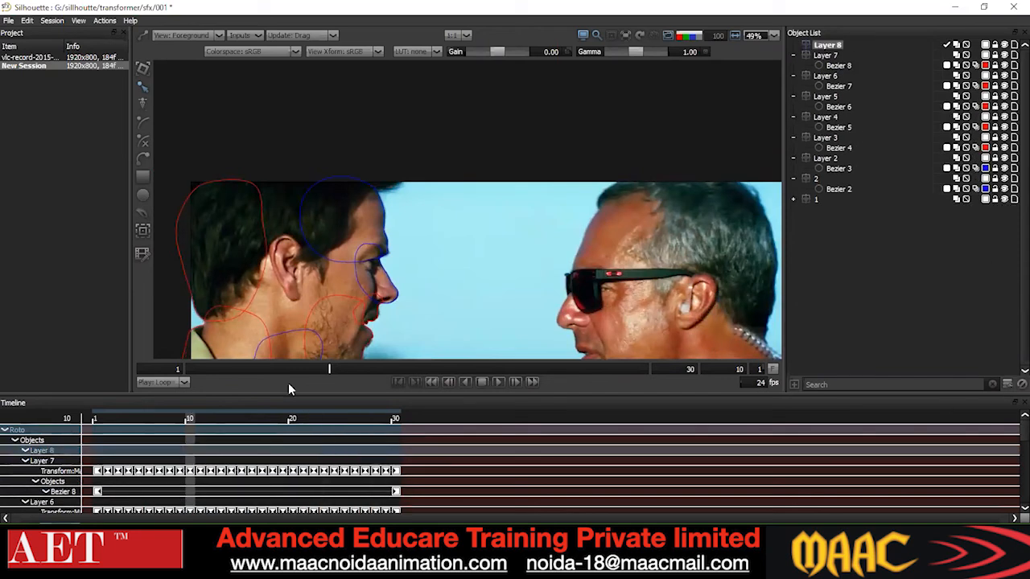
{"action": "left_click_drag", "start_coordinate": [288, 383], "coordinate": [99, 391]}
{"action": "left_click", "coordinate": [141, 159]}
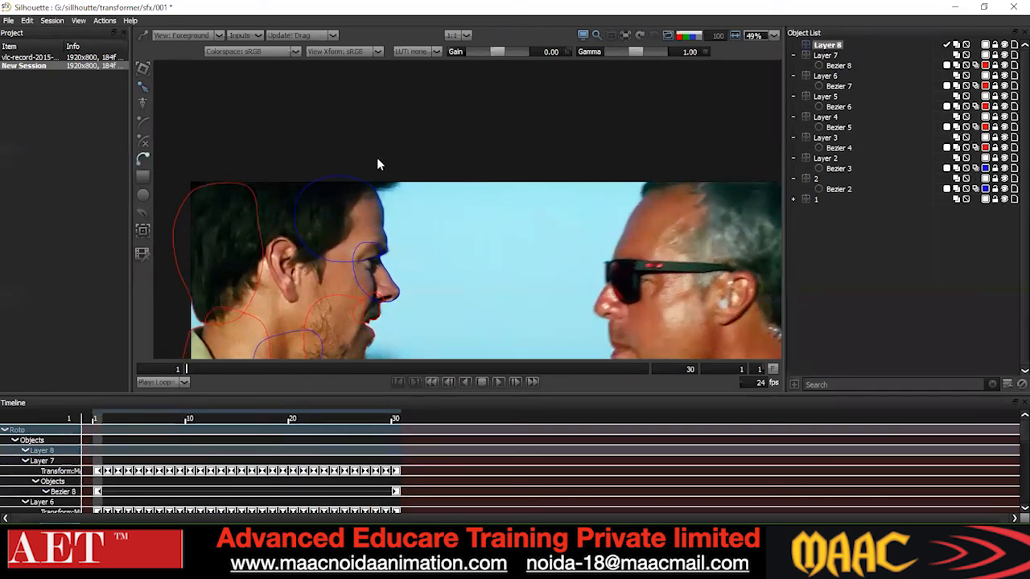
{"action": "scroll", "coordinate": [376, 157], "scroll_direction": "up", "scroll_amount": 3}
{"action": "left_click", "coordinate": [379, 157]}
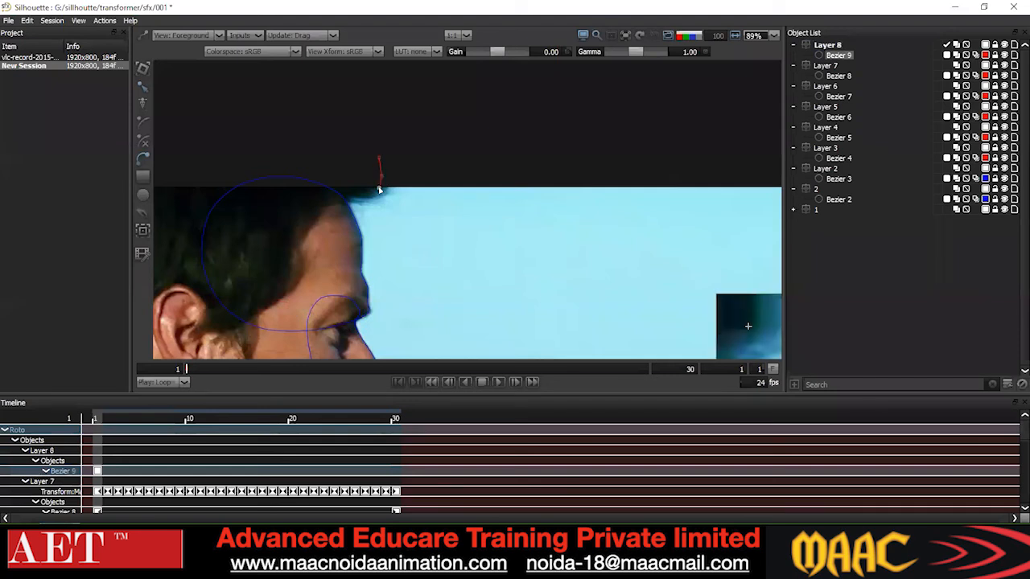
{"action": "left_click", "coordinate": [324, 197]}
{"action": "left_click", "coordinate": [311, 185]}
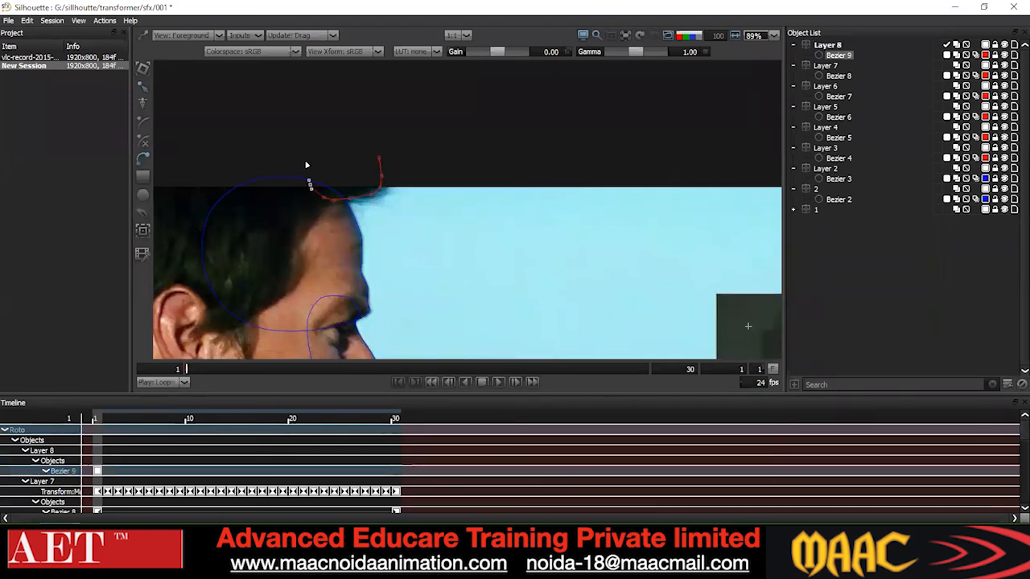
{"action": "left_click", "coordinate": [306, 164]}
{"action": "left_click", "coordinate": [313, 142]}
{"action": "left_click", "coordinate": [344, 129]}
{"action": "left_click", "coordinate": [359, 129]}
{"action": "left_click", "coordinate": [370, 134]}
{"action": "left_click", "coordinate": [380, 158]}
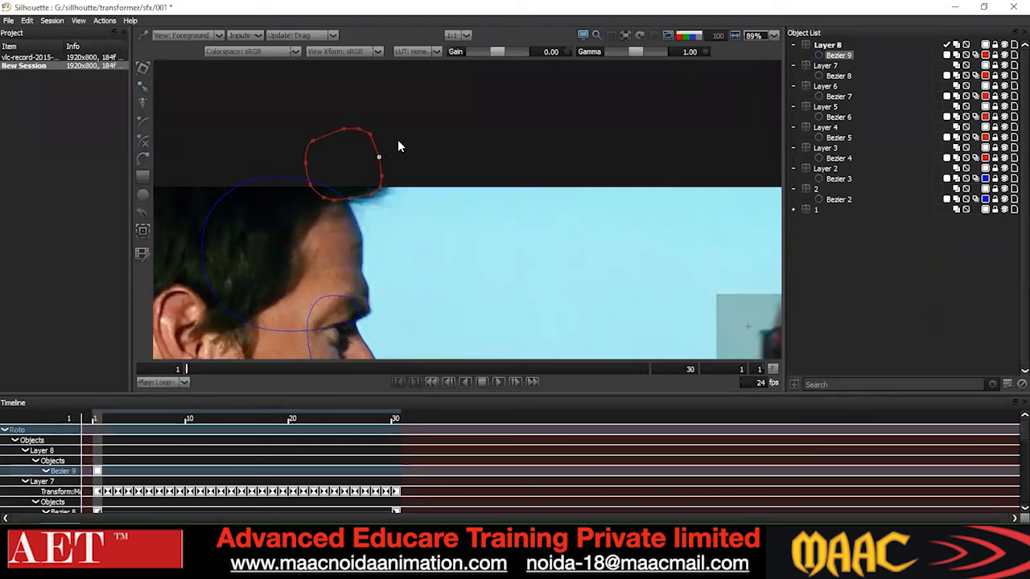
- Select all points of the hair-tuft shape and convert them to Cardinal
{"action": "scroll", "coordinate": [390, 142], "scroll_direction": "down", "scroll_amount": 2}
{"action": "left_click_drag", "start_coordinate": [448, 111], "coordinate": [281, 226]}
{"action": "left_click_drag", "start_coordinate": [476, 88], "coordinate": [297, 198]}
{"action": "right_click", "coordinate": [446, 108]}
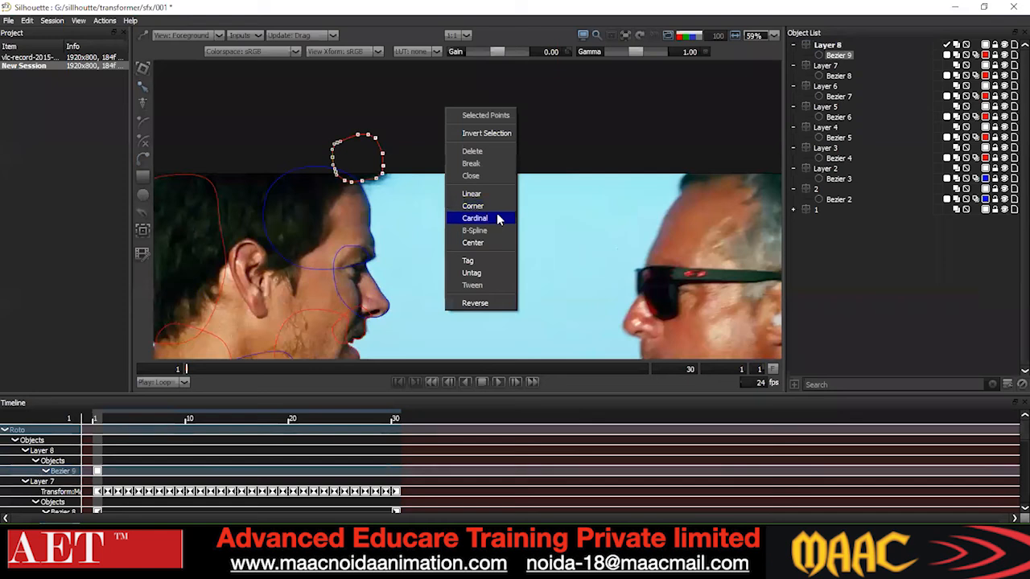
{"action": "left_click", "coordinate": [499, 218]}
{"action": "scroll", "coordinate": [478, 216], "scroll_direction": "down", "scroll_amount": 3}
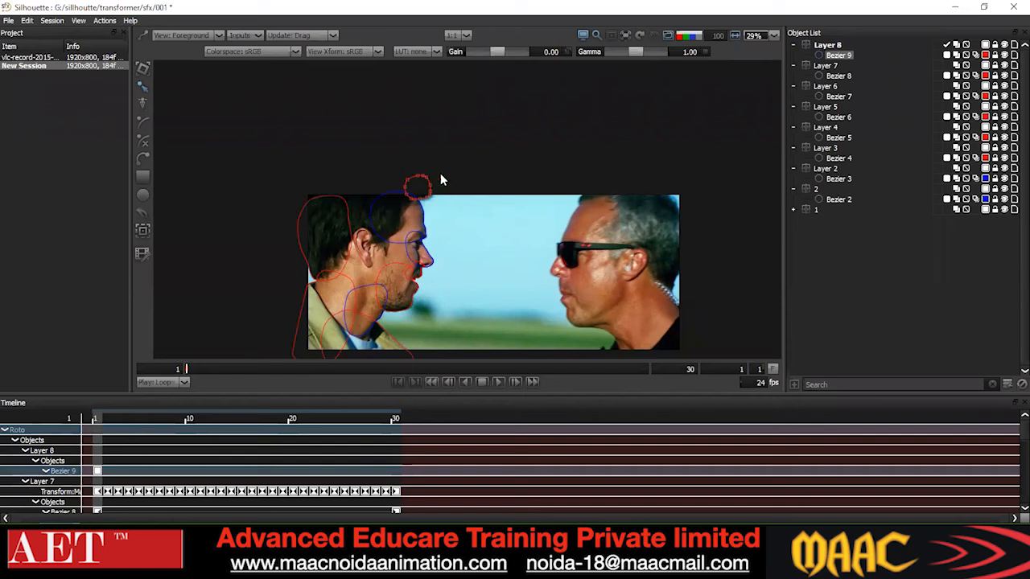
{"action": "scroll", "coordinate": [440, 173], "scroll_direction": "up", "scroll_amount": 3}
{"action": "right_click", "coordinate": [469, 131]}
{"action": "left_click", "coordinate": [498, 242]}
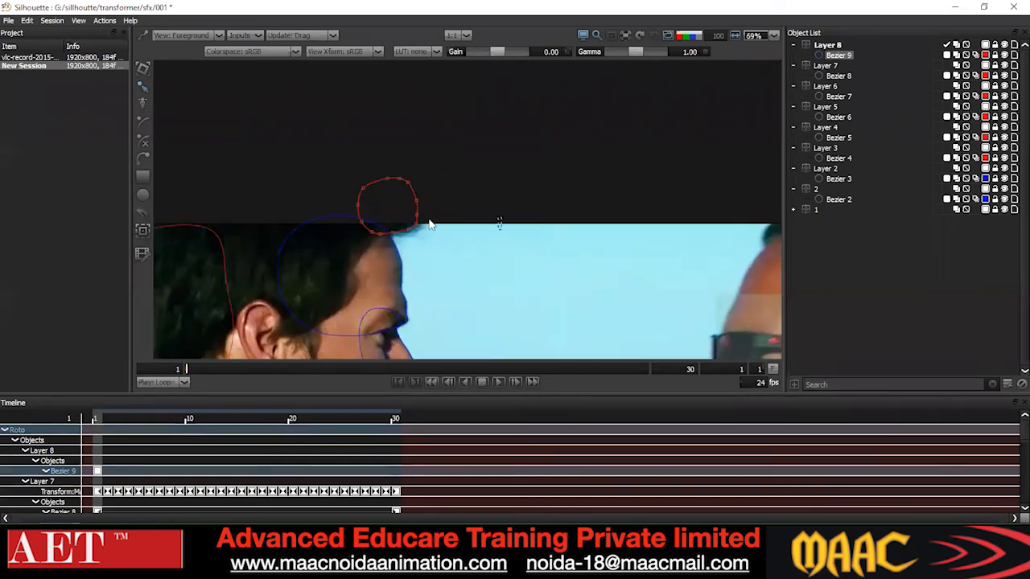
- Reselect the points of the hair-tuft outline and reapply a point type to round its remaining corners
{"action": "scroll", "coordinate": [403, 246], "scroll_direction": "up", "scroll_amount": 2}
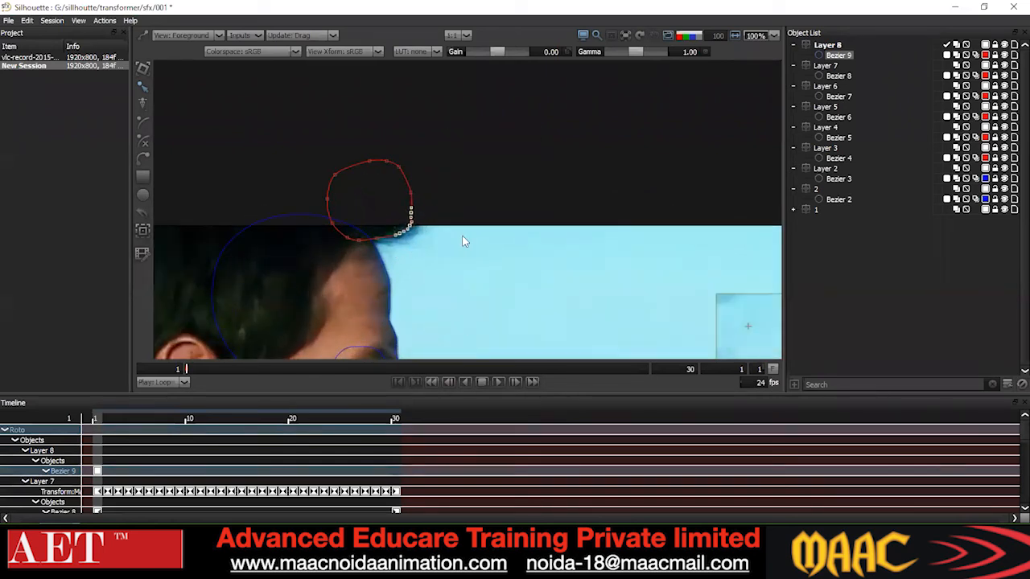
{"action": "scroll", "coordinate": [421, 231], "scroll_direction": "down", "scroll_amount": 1}
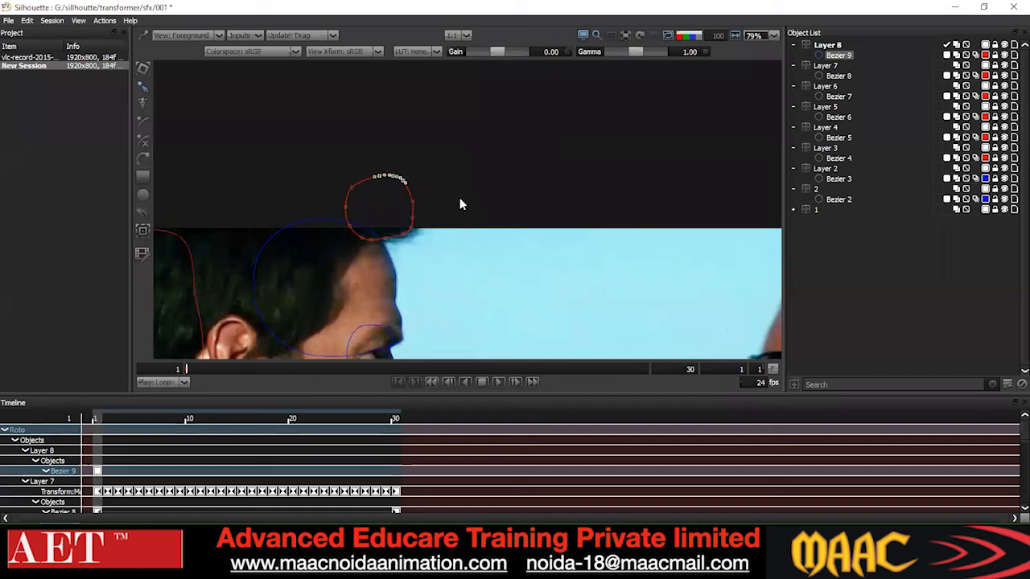
{"action": "left_click_drag", "start_coordinate": [313, 154], "coordinate": [359, 209]}
{"action": "left_click", "coordinate": [513, 179]}
{"action": "left_click_drag", "start_coordinate": [196, 299], "coordinate": [496, 164]}
{"action": "right_click", "coordinate": [496, 163]}
{"action": "left_click", "coordinate": [530, 266]}
- At frame 11, select all points of the hair-tuft shape and nudge them right and slightly up to follow the hair
{"action": "scroll", "coordinate": [547, 234], "scroll_direction": "down", "scroll_amount": 1}
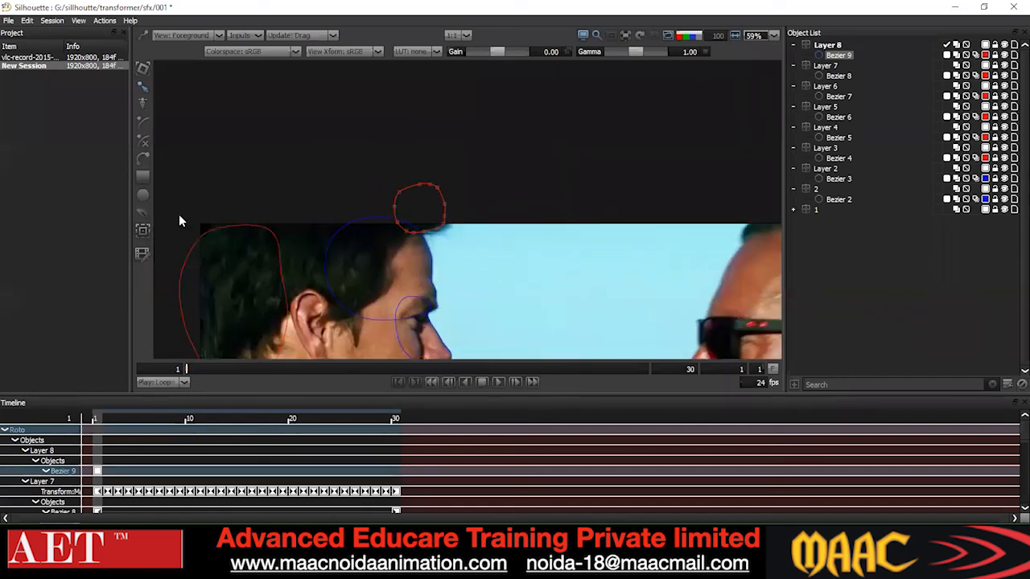
{"action": "key", "text": "x"}
{"action": "key", "text": "x"}
{"action": "key", "text": "x"}
{"action": "key", "text": "x"}
{"action": "key", "text": "x"}
{"action": "key", "text": "x"}
{"action": "key", "text": "x"}
{"action": "key", "text": "x"}
{"action": "key", "text": "x"}
{"action": "key", "text": "x"}
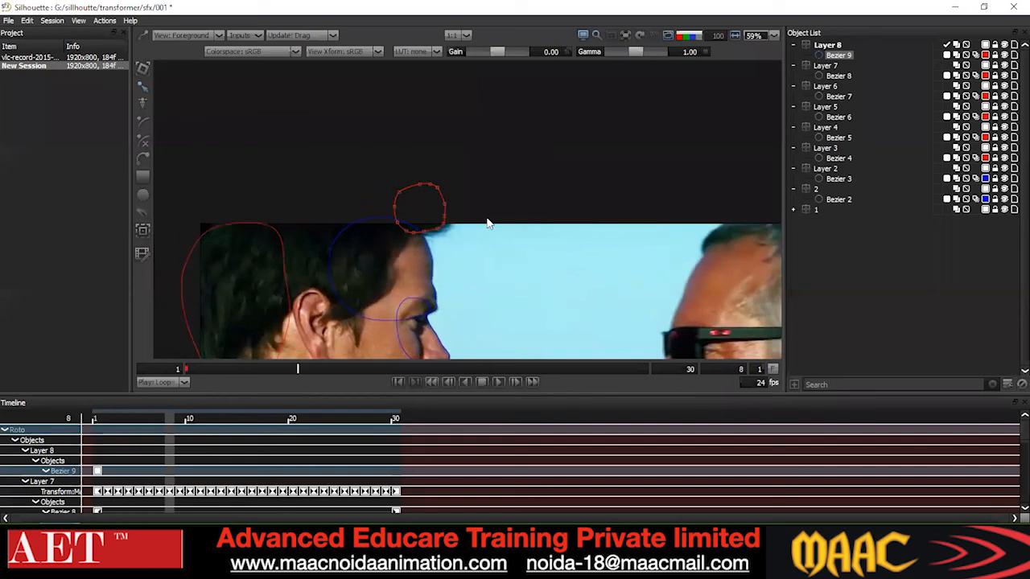
{"action": "left_click_drag", "start_coordinate": [552, 138], "coordinate": [226, 257]}
{"action": "key", "text": "Right"}
{"action": "key", "text": "Right"}
{"action": "key", "text": "Right"}
{"action": "key", "text": "Right"}
{"action": "key", "text": "Right"}
{"action": "key", "text": "Right"}
{"action": "key", "text": "Right"}
{"action": "key", "text": "Right"}
{"action": "key", "text": "Right"}
{"action": "key", "text": "Right"}
{"action": "key", "text": "Right"}
{"action": "key", "text": "Right"}
{"action": "key", "text": "Right"}
{"action": "key", "text": "Right"}
{"action": "key", "text": "Right"}
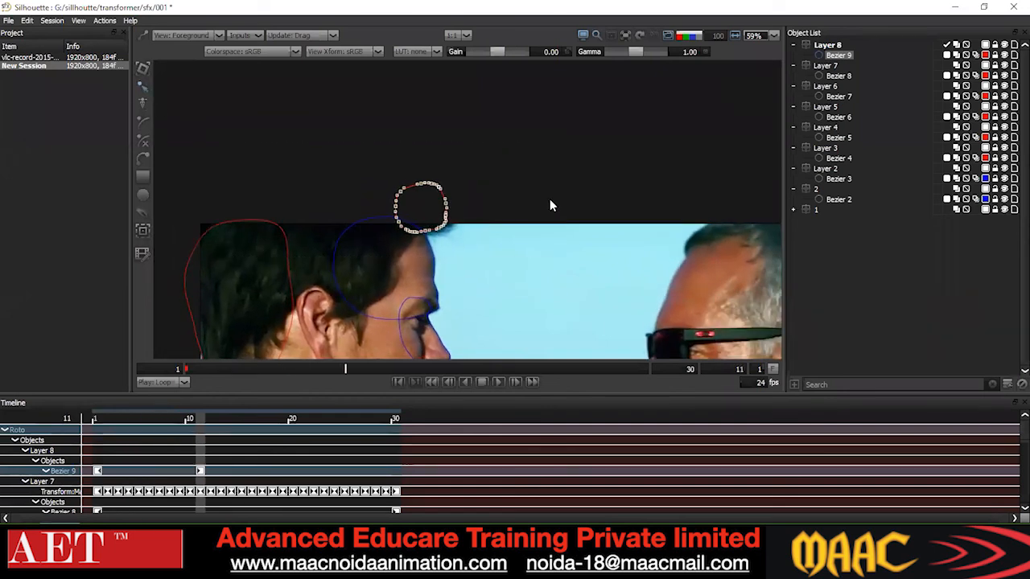
{"action": "key", "text": "Right"}
{"action": "key", "text": "Right"}
{"action": "key", "text": "Up"}
{"action": "key", "text": "Up"}
{"action": "left_click", "coordinate": [550, 200]}
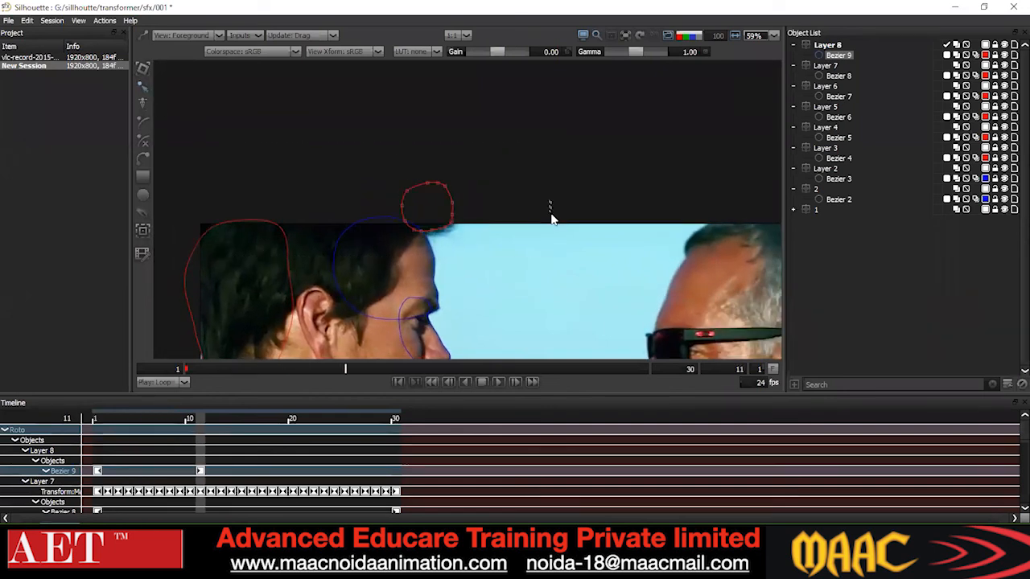
- At frame 18, nudge all points of the hair-tuft shape slightly right and up onto the hair
{"action": "key", "text": "x"}
{"action": "key", "text": "x"}
{"action": "key", "text": "x"}
{"action": "key", "text": "x"}
{"action": "key", "text": "x"}
{"action": "key", "text": "x"}
{"action": "key", "text": "x"}
{"action": "left_click_drag", "start_coordinate": [566, 137], "coordinate": [366, 264]}
{"action": "key", "text": "Right"}
{"action": "key", "text": "Right"}
{"action": "key", "text": "Up"}
{"action": "key", "text": "Up"}
{"action": "key", "text": "Up"}
{"action": "key", "text": "Up"}
{"action": "key", "text": "Up"}
{"action": "key", "text": "Up"}
{"action": "key", "text": "Up"}
{"action": "key", "text": "Up"}
{"action": "key", "text": "Up"}
{"action": "key", "text": "Up"}
- At frame 26, nudge all points of the hair-tuft shape slightly up
{"action": "key", "text": "x"}
{"action": "key", "text": "x"}
{"action": "key", "text": "x"}
{"action": "key", "text": "x"}
{"action": "key", "text": "x"}
{"action": "key", "text": "x"}
{"action": "key", "text": "x"}
{"action": "key", "text": "x"}
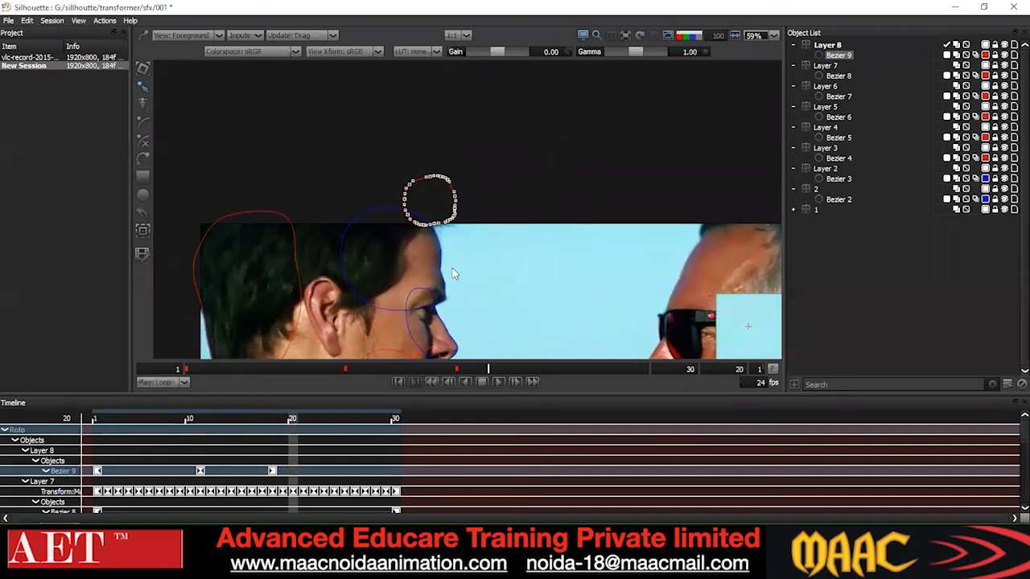
{"action": "key", "text": "Up"}
{"action": "key", "text": "Up"}
{"action": "key", "text": "Up"}
- At frame 30, nudge all points of the hair-tuft shape up to match the hair
{"action": "key", "text": "x"}
{"action": "key", "text": "x"}
{"action": "key", "text": "x"}
{"action": "key", "text": "x"}
{"action": "key", "text": "x"}
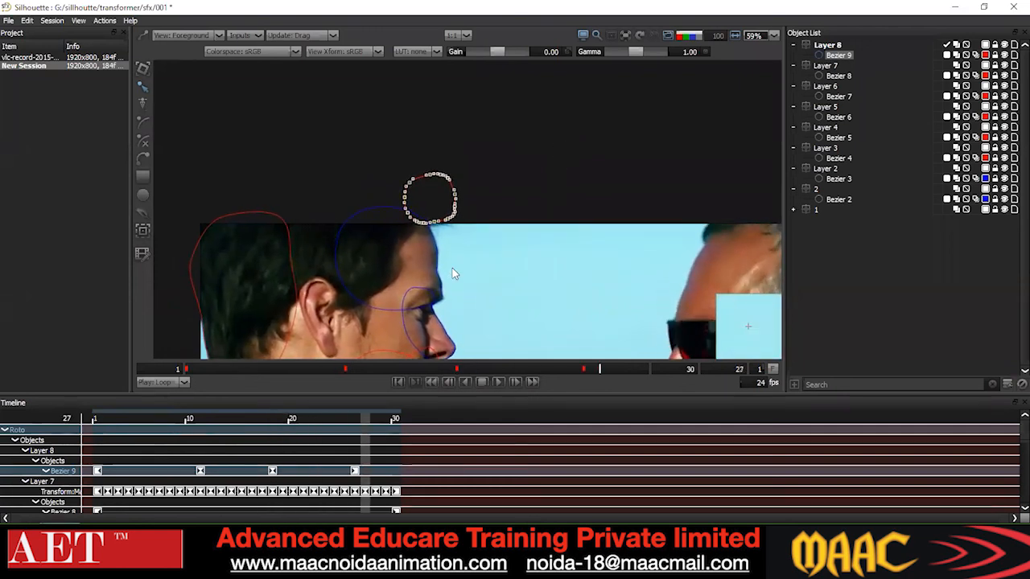
{"action": "key", "text": "z"}
{"action": "key", "text": "Up"}
{"action": "key", "text": "Up"}
{"action": "key", "text": "Up"}
{"action": "key", "text": "Up"}
{"action": "key", "text": "Up"}
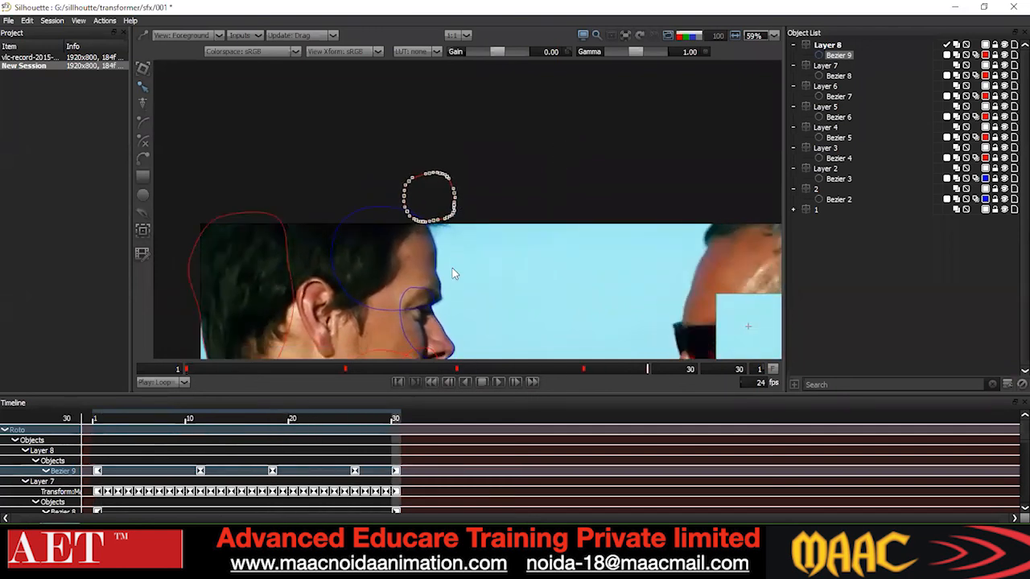
- Step back from frame 30 to frame 1 to examine how the hair-tuft shape follows the hair
{"action": "key", "text": "z"}
{"action": "key", "text": "z"}
{"action": "key", "text": "z"}
{"action": "key", "text": "z"}
{"action": "key", "text": "z"}
{"action": "key", "text": "z"}
{"action": "key", "text": "z"}
{"action": "key", "text": "z"}
{"action": "key", "text": "z"}
{"action": "key", "text": "z"}
{"action": "key", "text": "z"}
{"action": "key", "text": "z"}
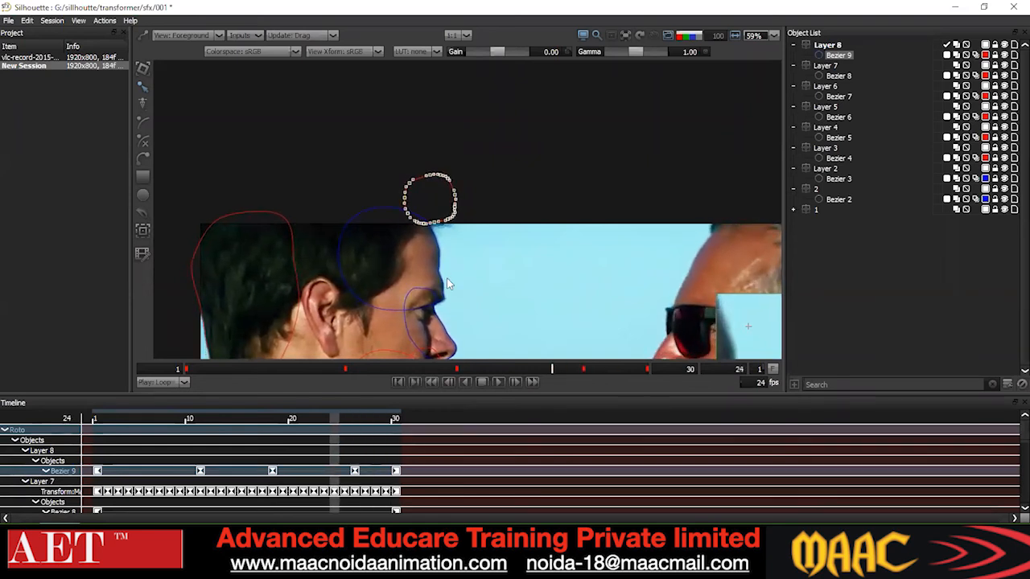
{"action": "key", "text": "z"}
{"action": "key", "text": "z"}
{"action": "key", "text": "z"}
{"action": "key", "text": "z"}
{"action": "key", "text": "z"}
{"action": "key", "text": "z"}
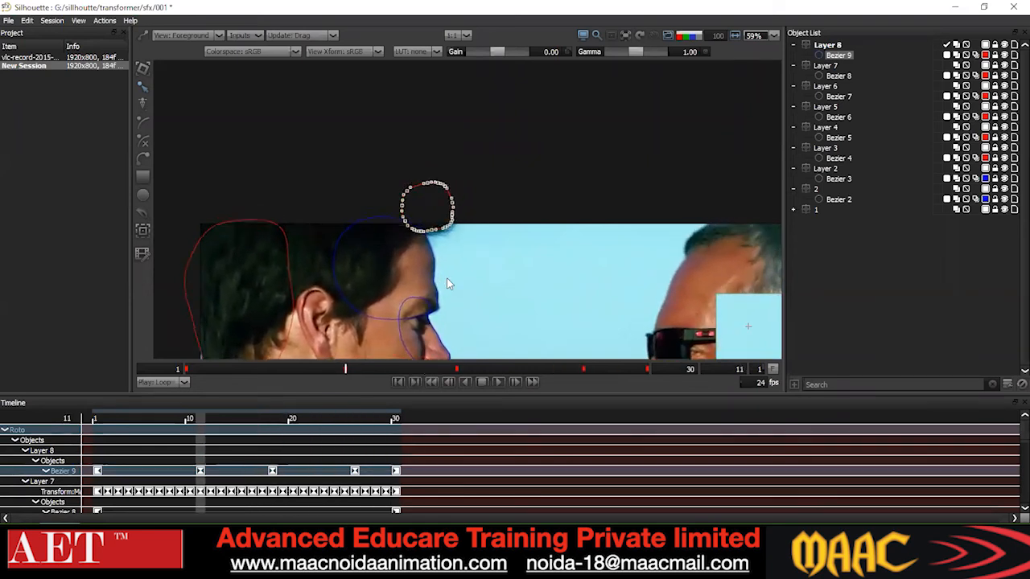
{"action": "key", "text": "z"}
{"action": "key", "text": "z"}
{"action": "key", "text": "z"}
{"action": "key", "text": "z"}
{"action": "key", "text": "z"}
{"action": "key", "text": "z"}
{"action": "key", "text": "z"}
{"action": "key", "text": "z"}
{"action": "key", "text": "z"}
{"action": "key", "text": "z"}
{"action": "key", "text": "z"}
- Show the Output view at frame 1 to examine which parts of the head the shapes cover, and return to the Foreground view
{"action": "scroll", "coordinate": [503, 294], "scroll_direction": "down", "scroll_amount": 3}
{"action": "left_click_drag", "start_coordinate": [502, 294], "coordinate": [445, 162]}
{"action": "scroll", "coordinate": [483, 173], "scroll_direction": "up", "scroll_amount": 1}
{"action": "scroll", "coordinate": [483, 239], "scroll_direction": "up", "scroll_amount": 3}
{"action": "scroll", "coordinate": [480, 225], "scroll_direction": "down", "scroll_amount": 3}
{"action": "key", "text": "2"}
{"action": "scroll", "coordinate": [457, 231], "scroll_direction": "up", "scroll_amount": 4}
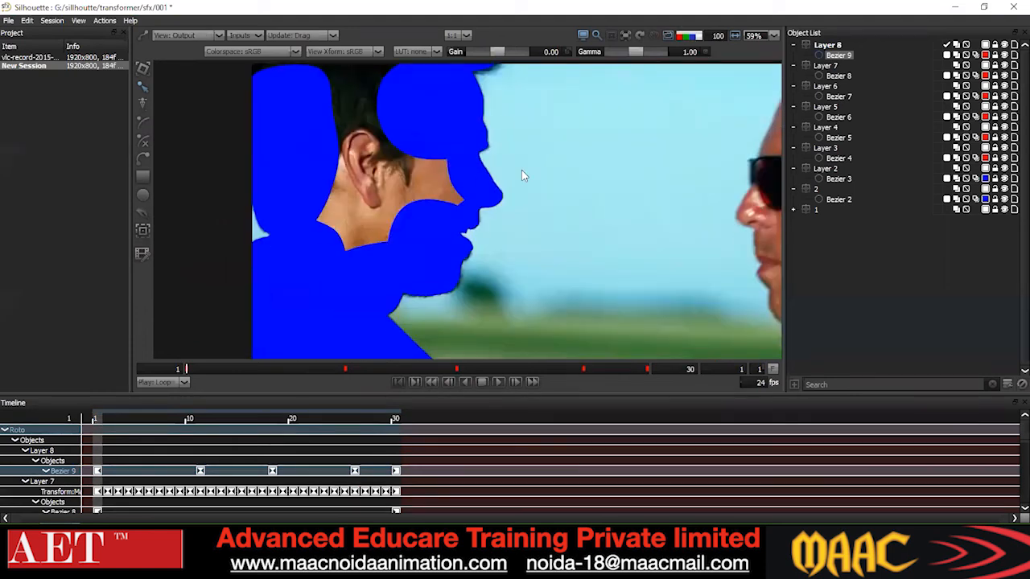
{"action": "scroll", "coordinate": [408, 330], "scroll_direction": "down", "scroll_amount": 1}
{"action": "left_click_drag", "start_coordinate": [369, 68], "coordinate": [376, 140]}
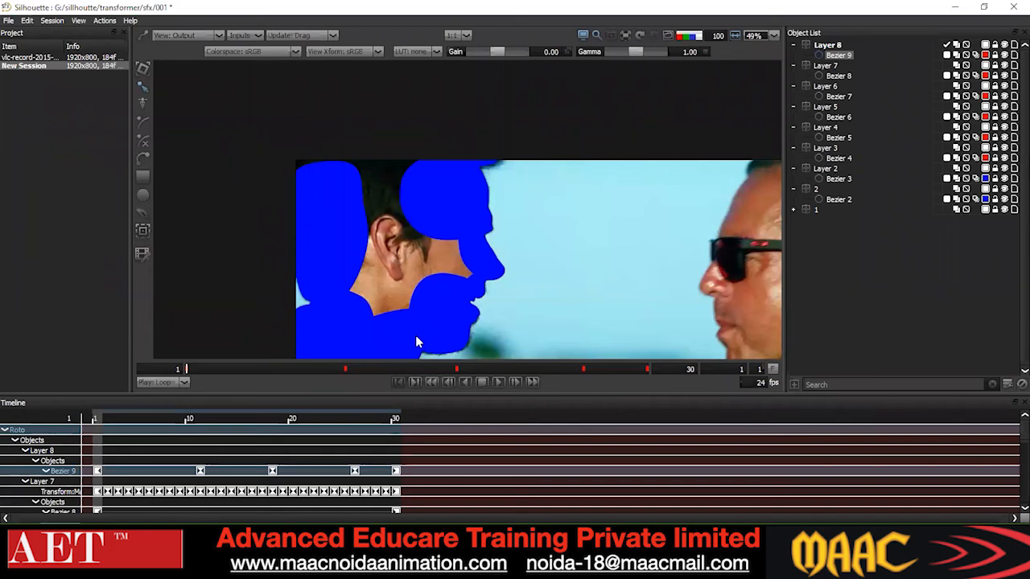
{"action": "key", "text": "f"}
- Add a new layer and draw a closed Bezier shape over the uncovered top hair and ear, extending above the frame, at frame 1
{"action": "left_click", "coordinate": [995, 385]}
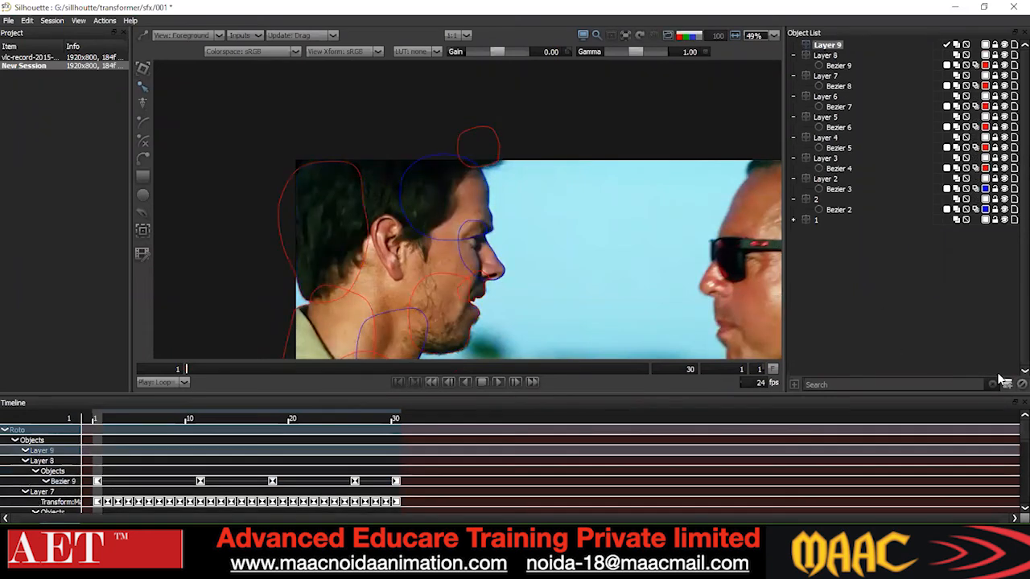
{"action": "left_click_drag", "start_coordinate": [340, 163], "coordinate": [314, 155]}
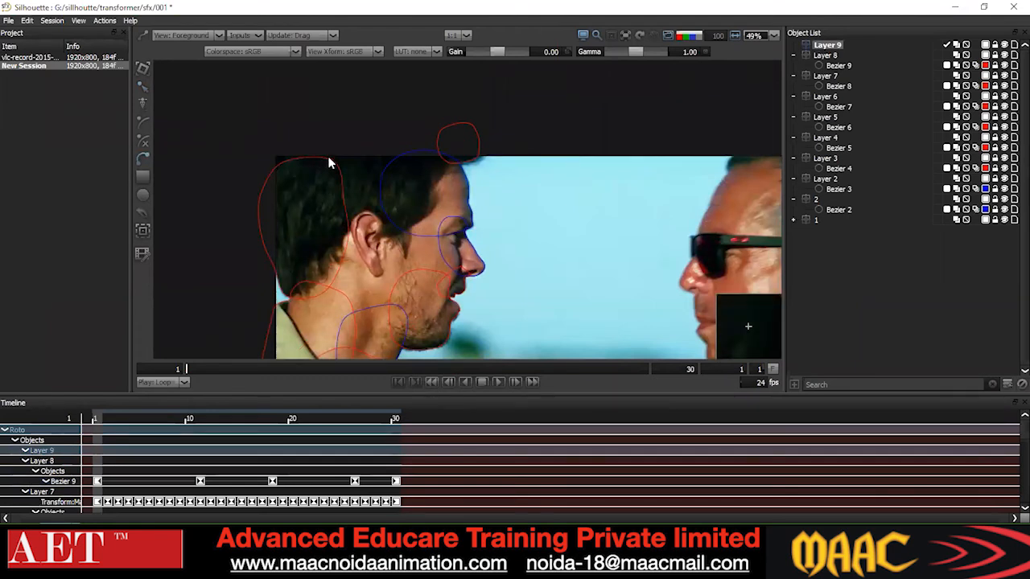
{"action": "left_click", "coordinate": [284, 126]}
{"action": "left_click", "coordinate": [255, 149]}
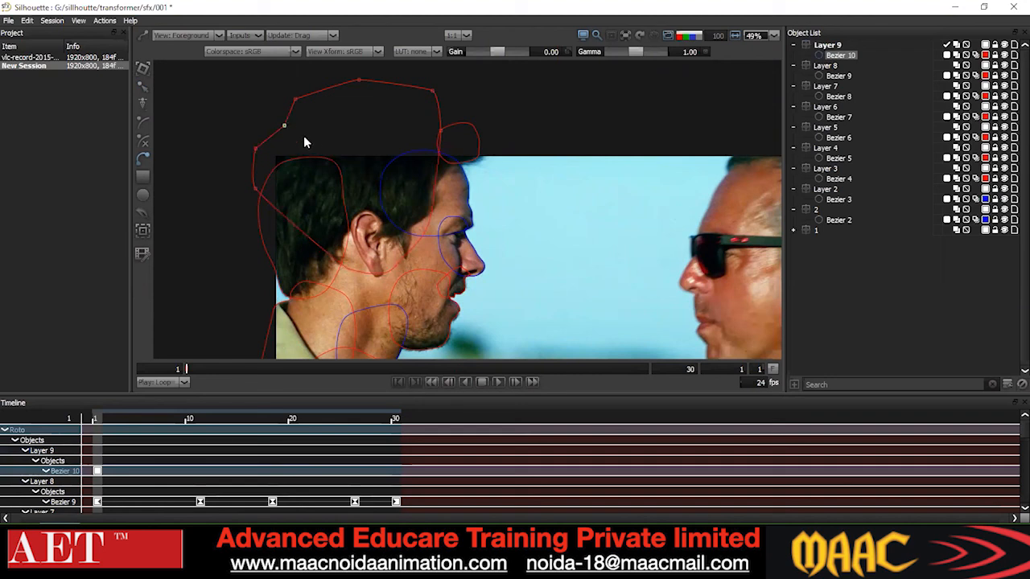
{"action": "left_click_drag", "start_coordinate": [284, 119], "coordinate": [283, 107]}
{"action": "left_click_drag", "start_coordinate": [357, 166], "coordinate": [336, 216]}
- Select all points of the new top-of-head shape and convert them to Cardinal
{"action": "left_click_drag", "start_coordinate": [536, 94], "coordinate": [153, 359]}
{"action": "right_click", "coordinate": [577, 100]}
{"action": "left_click", "coordinate": [613, 213]}
- Advance to frame 18 and reposition the top-of-head shape to follow the hair
{"action": "scroll", "coordinate": [552, 201], "scroll_direction": "down", "scroll_amount": 2}
{"action": "left_click", "coordinate": [448, 382]}
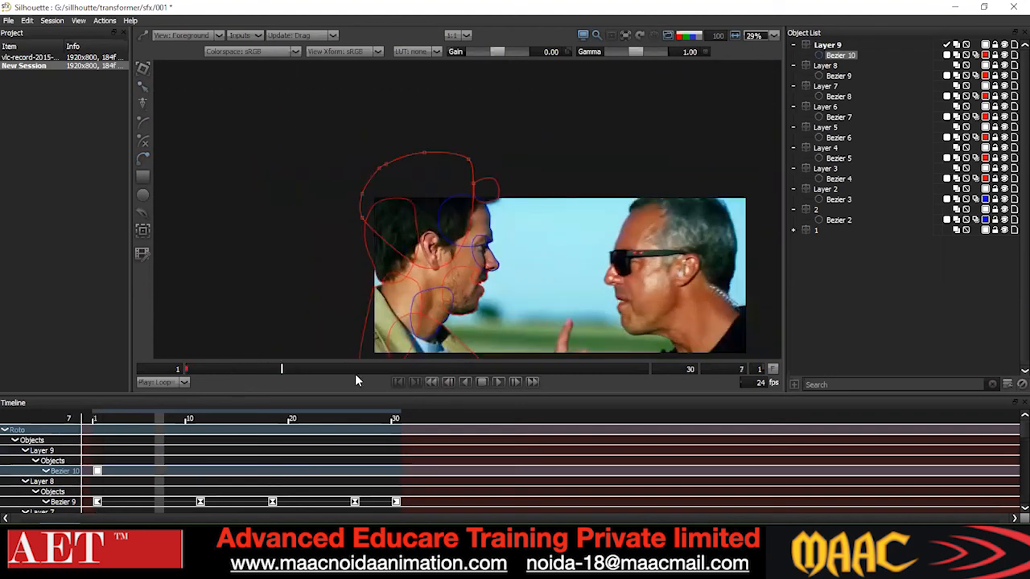
{"action": "key", "text": "r"}
{"action": "left_click_drag", "start_coordinate": [266, 140], "coordinate": [598, 295]}
{"action": "key", "text": "Right"}
{"action": "key", "text": "Right"}
{"action": "key", "text": "Right"}
{"action": "key", "text": "Right"}
{"action": "key", "text": "Right"}
{"action": "key", "text": "Right"}
{"action": "key", "text": "Right"}
{"action": "key", "text": "Right"}
{"action": "key", "text": "Right"}
{"action": "key", "text": "Right"}
{"action": "key", "text": "Right"}
{"action": "left_click_drag", "start_coordinate": [298, 154], "coordinate": [382, 233]}
- Go to frame 30 and reposition the top-of-head shape to match the head
{"action": "left_click_drag", "start_coordinate": [471, 374], "coordinate": [656, 383]}
{"action": "left_click_drag", "start_coordinate": [323, 131], "coordinate": [568, 282]}
{"action": "key", "text": "Right"}
{"action": "key", "text": "Right"}
{"action": "left_click", "coordinate": [569, 282]}
{"action": "left_click_drag", "start_coordinate": [485, 271], "coordinate": [483, 196]}
- Draw a closed Bezier shape over the uncovered cheek and temple at frame 30 and convert all its points to Cardinal
{"action": "scroll", "coordinate": [483, 195], "scroll_direction": "up", "scroll_amount": 3}
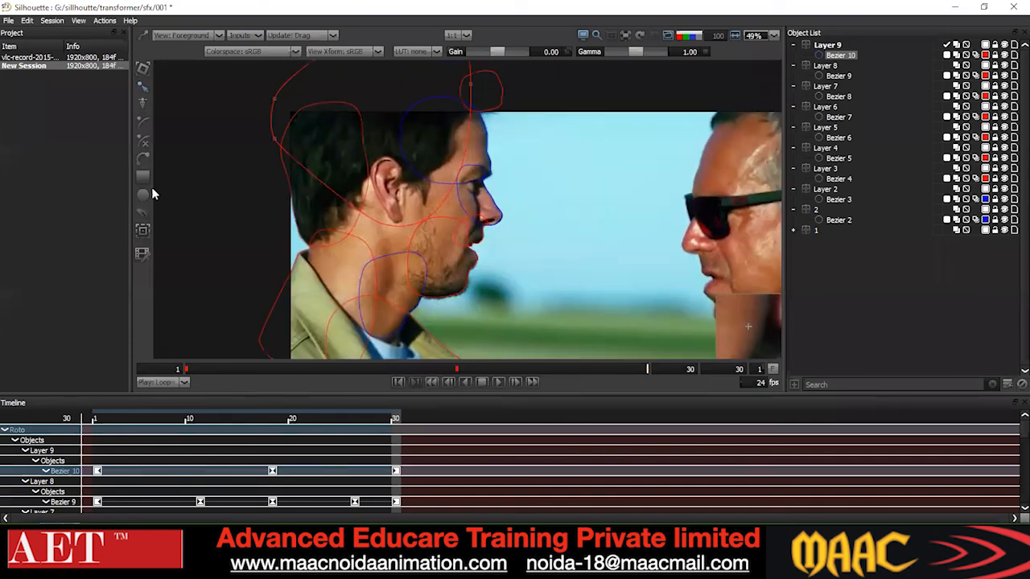
{"action": "left_click", "coordinate": [425, 163]}
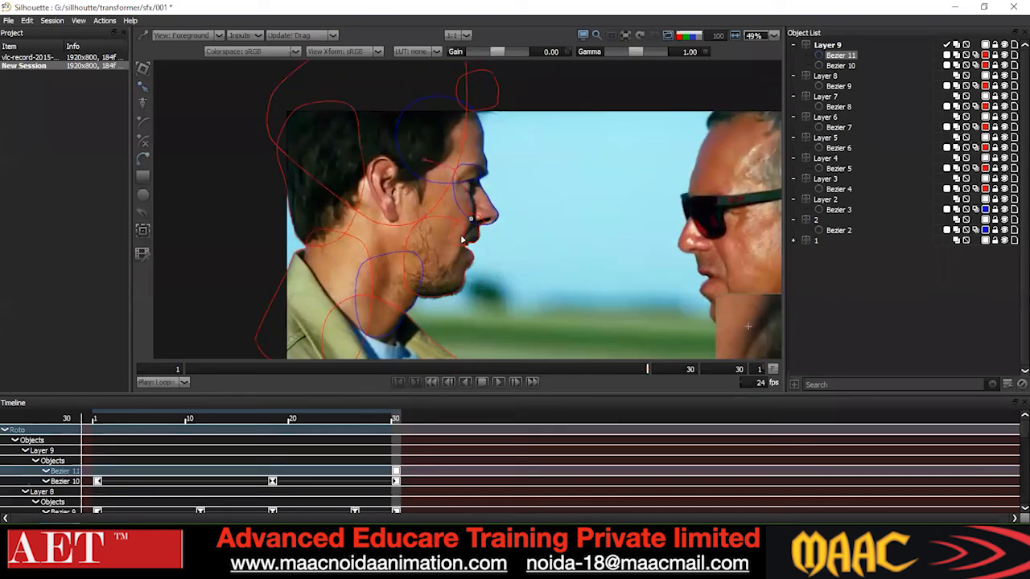
{"action": "left_click_drag", "start_coordinate": [599, 115], "coordinate": [251, 301]}
{"action": "right_click", "coordinate": [552, 131]}
{"action": "left_click", "coordinate": [593, 241]}
{"action": "left_click", "coordinate": [381, 182]}
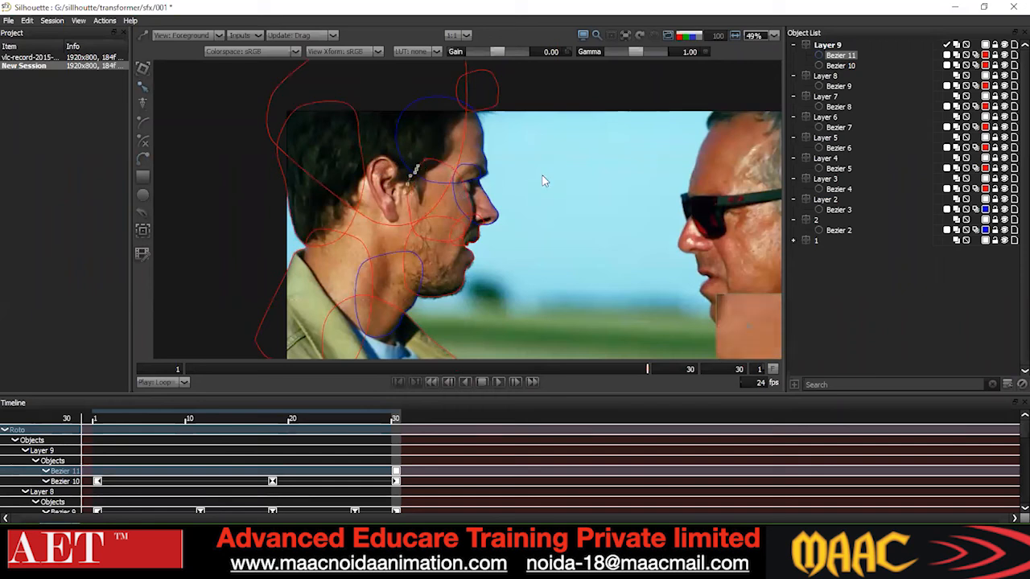
- Step back to frame 19 and shift the whole cheek shape slightly up and to the right to follow the face
{"action": "key", "text": "z"}
{"action": "key", "text": "z"}
{"action": "key", "text": "z"}
{"action": "key", "text": "z"}
{"action": "key", "text": "z"}
{"action": "key", "text": "z"}
{"action": "key", "text": "z"}
{"action": "key", "text": "z"}
{"action": "key", "text": "z"}
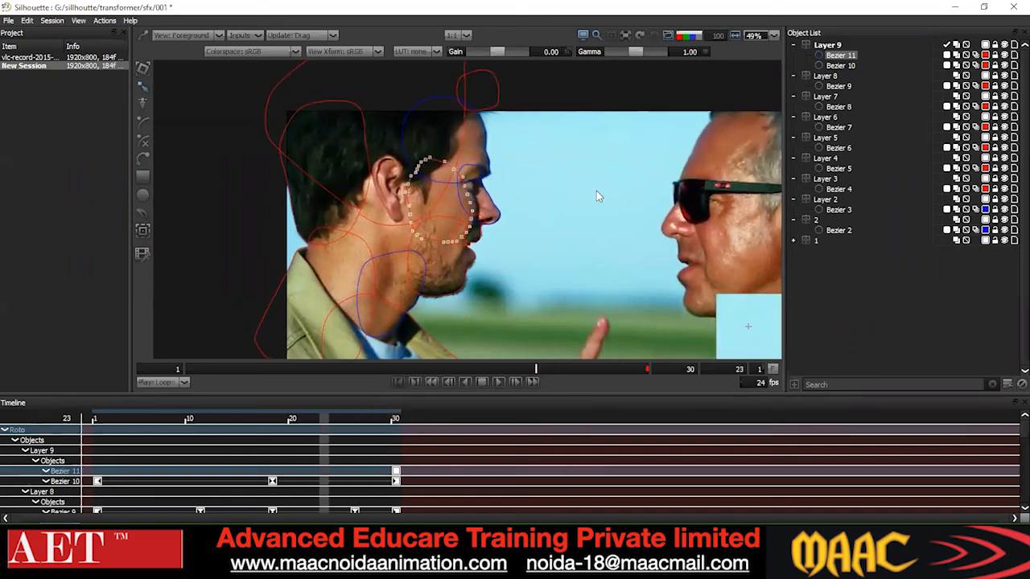
{"action": "key", "text": "z"}
{"action": "key", "text": "z"}
{"action": "left_click_drag", "start_coordinate": [278, 136], "coordinate": [559, 311]}
{"action": "key", "text": "Right"}
{"action": "key", "text": "Right"}
{"action": "key", "text": "Right"}
{"action": "key", "text": "Right"}
{"action": "key", "text": "Right"}
{"action": "key", "text": "Right"}
{"action": "key", "text": "Right"}
{"action": "key", "text": "Right"}
{"action": "key", "text": "Right"}
{"action": "key", "text": "Right"}
{"action": "key", "text": "Right"}
{"action": "key", "text": "Right"}
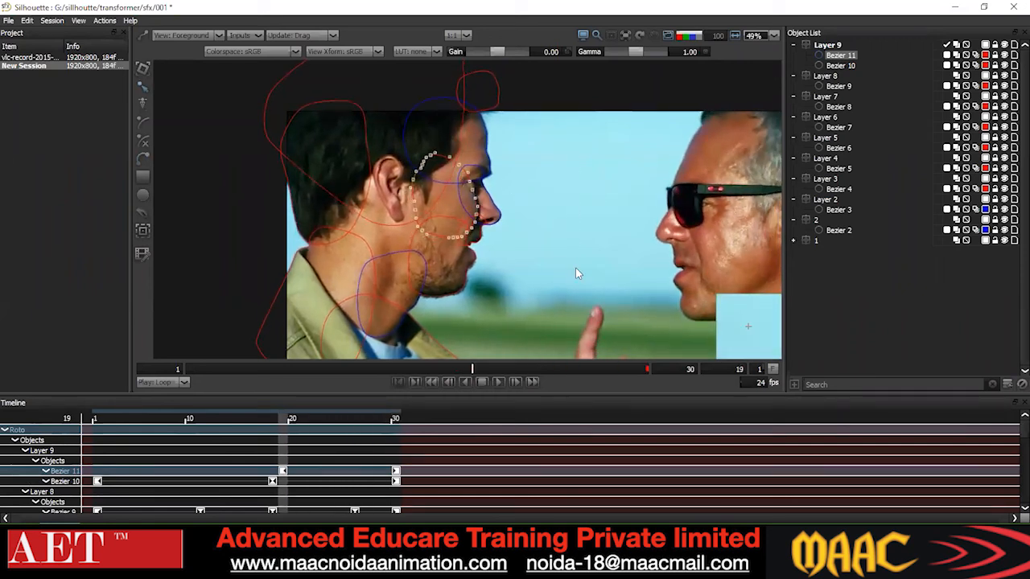
- Step back to frame 13 and reposition the whole cheek shape to match the face
{"action": "left_click_drag", "start_coordinate": [585, 277], "coordinate": [577, 314]}
{"action": "key", "text": "z"}
{"action": "key", "text": "z"}
{"action": "key", "text": "z"}
{"action": "key", "text": "z"}
{"action": "key", "text": "z"}
{"action": "key", "text": "z"}
{"action": "left_click_drag", "start_coordinate": [547, 133], "coordinate": [180, 299]}
- Step back to frame 3 and shift the whole cheek shape to the right toward the nose
{"action": "key", "text": "z"}
{"action": "key", "text": "z"}
{"action": "key", "text": "z"}
{"action": "key", "text": "z"}
{"action": "key", "text": "z"}
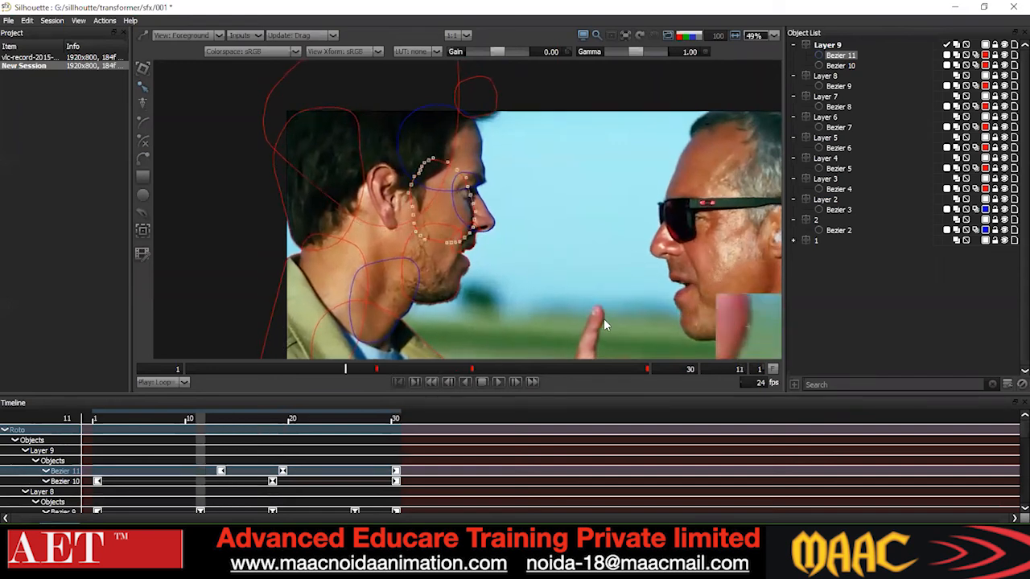
{"action": "key", "text": "z"}
{"action": "key", "text": "z"}
{"action": "key", "text": "z"}
{"action": "key", "text": "z"}
{"action": "key", "text": "z"}
{"action": "scroll", "coordinate": [466, 256], "scroll_direction": "up", "scroll_amount": 2}
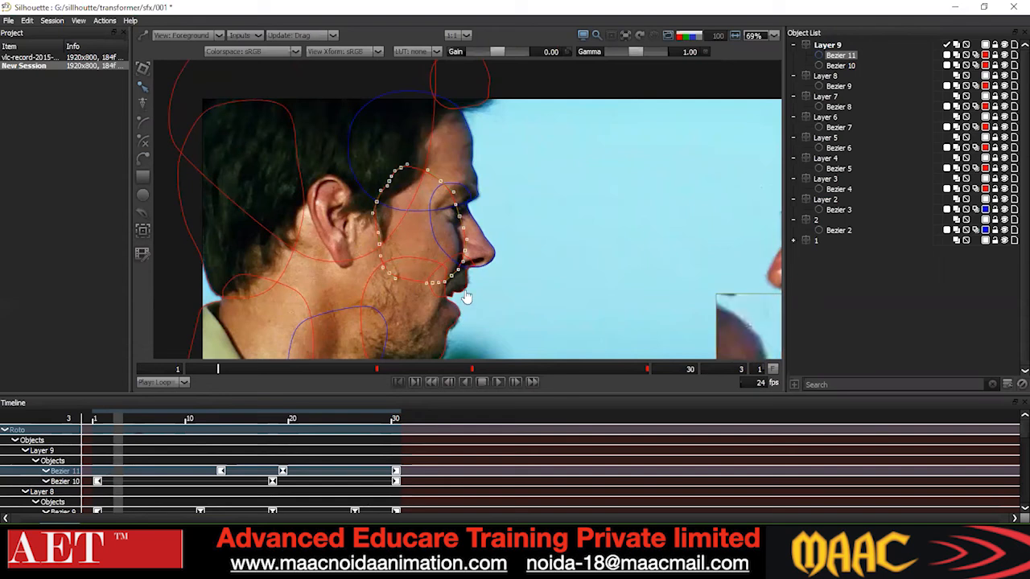
{"action": "key", "text": "shift+Right"}
{"action": "key", "text": "shift+Right"}
{"action": "key", "text": "shift+Right"}
{"action": "key", "text": "shift+Right"}
{"action": "key", "text": "shift+Right"}
{"action": "key", "text": "shift+Right"}
{"action": "key", "text": "shift+Right"}
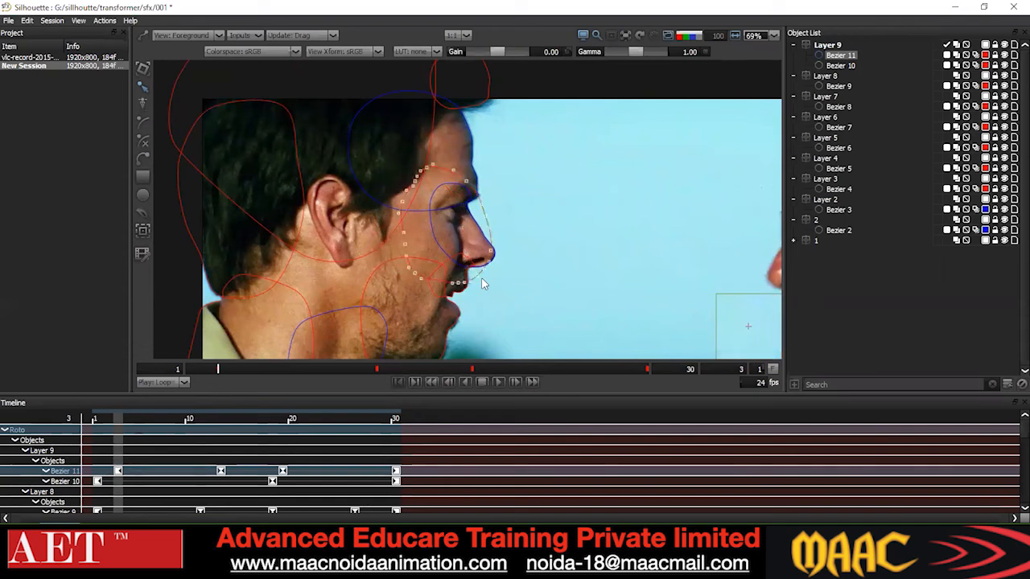
- Show the Output view at frame 3 to examine the coverage of the face, and return to the Foreground view
{"action": "key", "text": "a"}
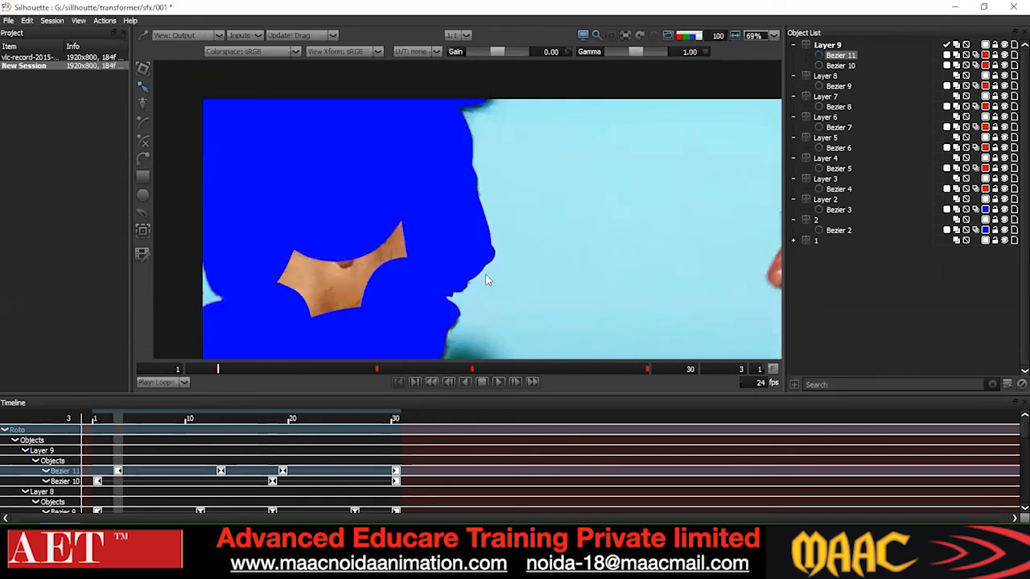
{"action": "key", "text": "a"}
{"action": "key", "text": "a"}
{"action": "key", "text": "a"}
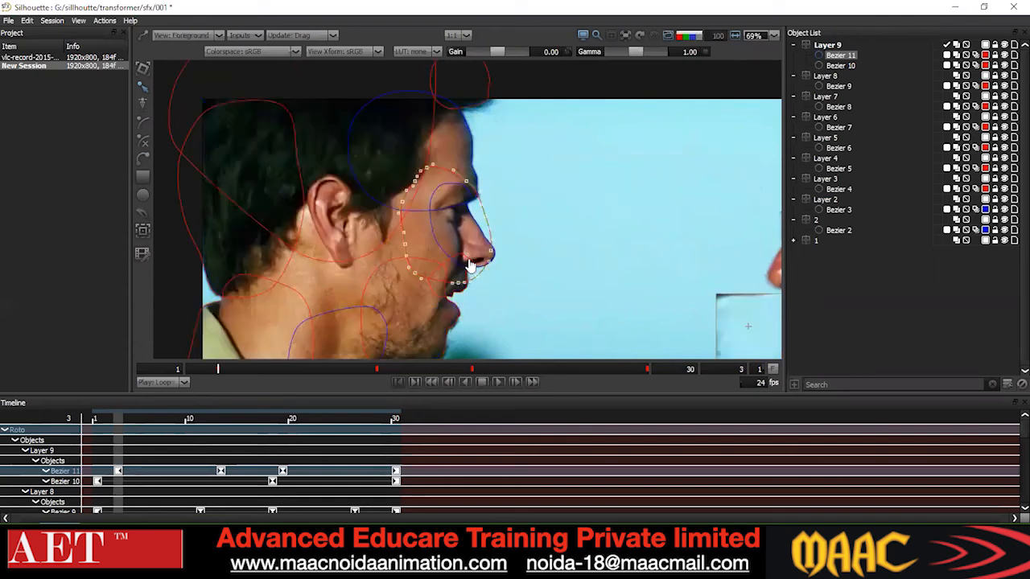
- Delete the cheek shape's keyframe at frame 3 and reposition the shape inside the face at frame 9
{"action": "left_click", "coordinate": [377, 369]}
{"action": "scroll", "coordinate": [350, 276], "scroll_direction": "up", "scroll_amount": 2}
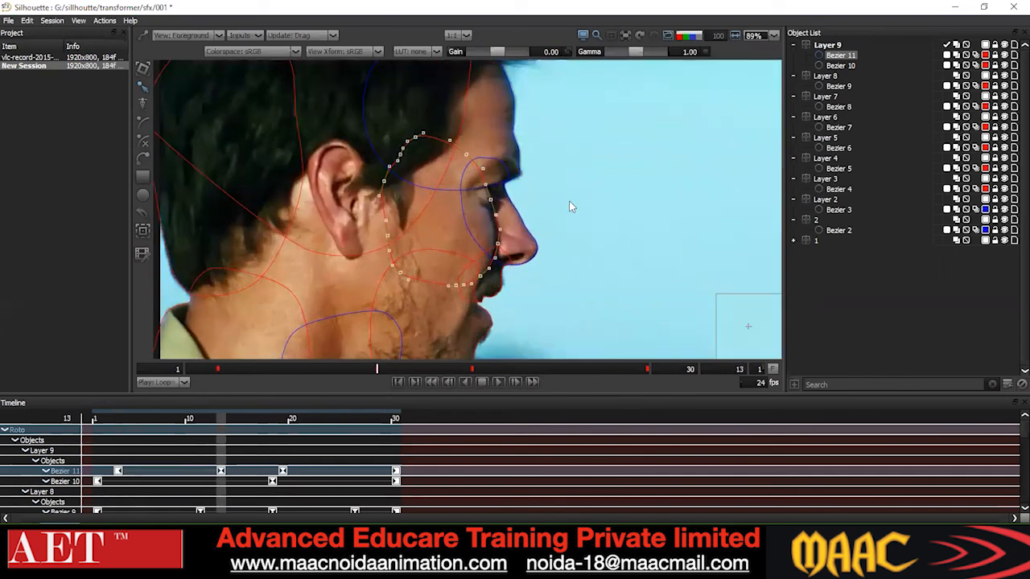
{"action": "left_click_drag", "start_coordinate": [569, 200], "coordinate": [543, 172]}
{"action": "key", "text": "Left"}
{"action": "key", "text": "Left"}
{"action": "key", "text": "Left"}
{"action": "key", "text": "Left"}
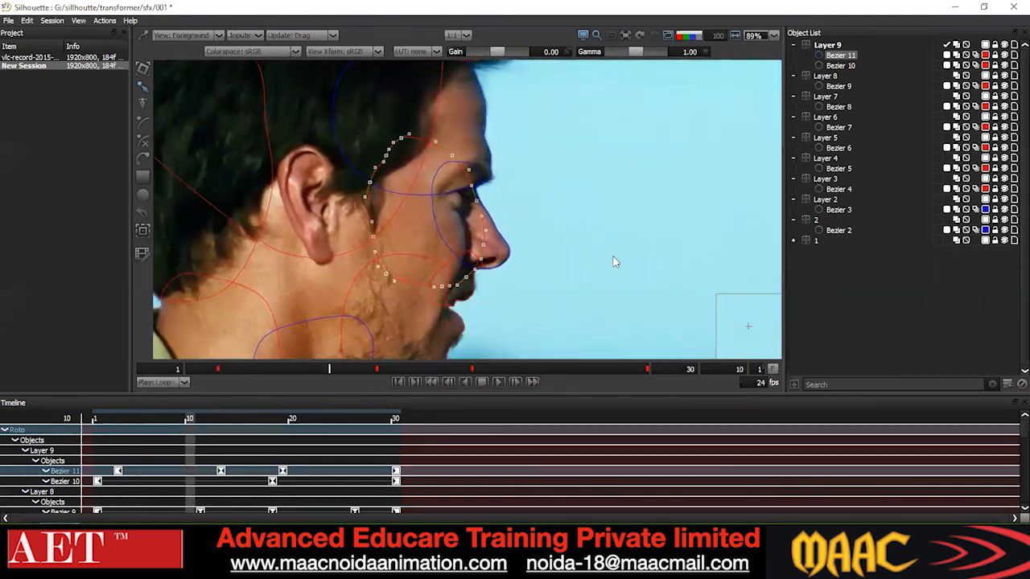
{"action": "left_click", "coordinate": [117, 470]}
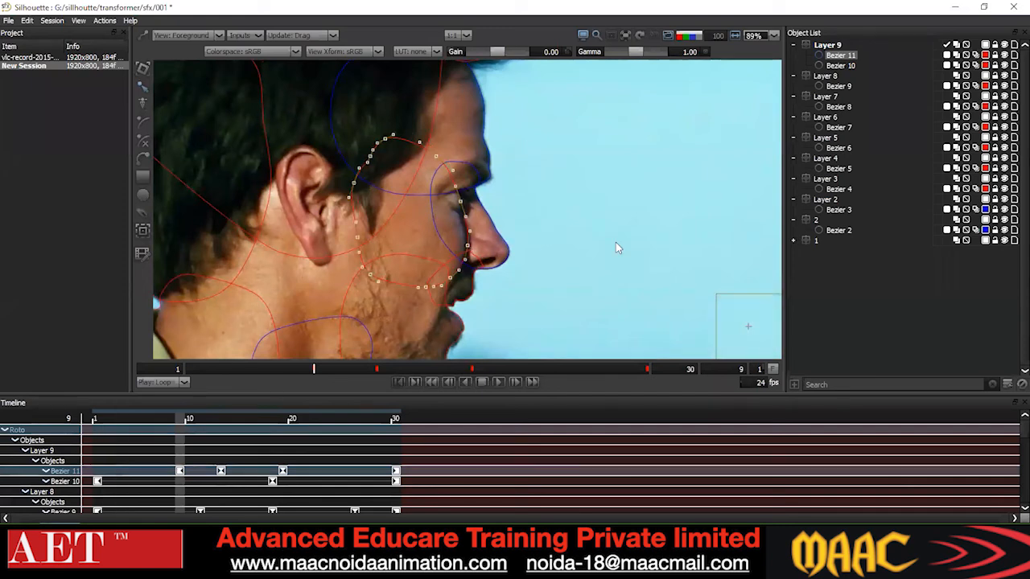
- Step back to frame 1 and set the cheek shape's position there
{"action": "key", "text": "Left"}
{"action": "key", "text": "Left"}
{"action": "key", "text": "Left"}
{"action": "key", "text": "Left"}
{"action": "key", "text": "Left"}
{"action": "key", "text": "Left"}
{"action": "key", "text": "Left"}
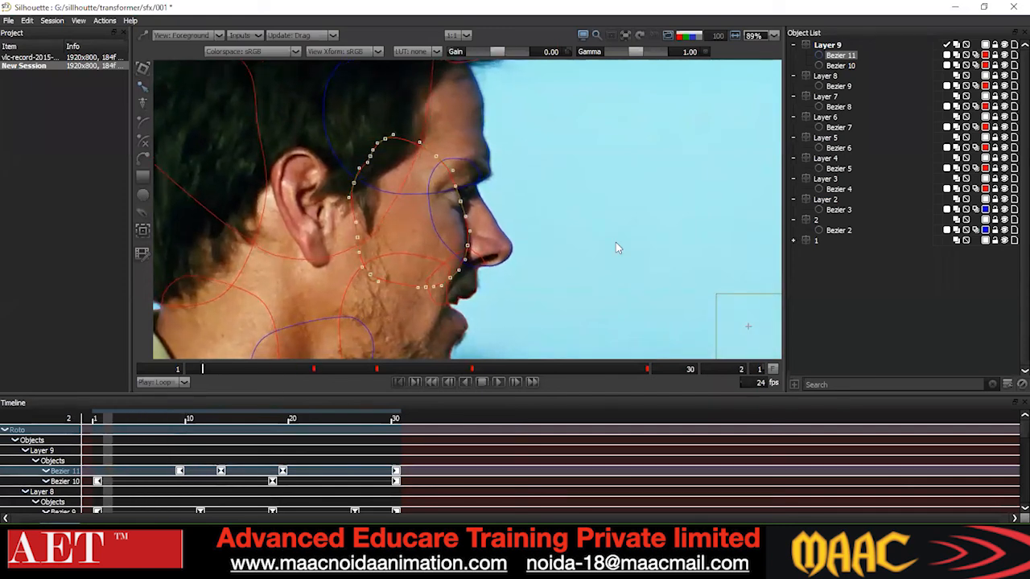
{"action": "key", "text": "Left"}
{"action": "left_click_drag", "start_coordinate": [505, 231], "coordinate": [510, 229]}
- Step forward from frame 1 to frame 20 to examine how the cheek shape follows the face
{"action": "key", "text": "Right"}
{"action": "key", "text": "Right"}
{"action": "key", "text": "Right"}
{"action": "key", "text": "Right"}
{"action": "key", "text": "Right"}
{"action": "key", "text": "Right"}
{"action": "key", "text": "Right"}
{"action": "key", "text": "Right"}
{"action": "key", "text": "Right"}
{"action": "key", "text": "Right"}
{"action": "key", "text": "Right"}
{"action": "key", "text": "Right"}
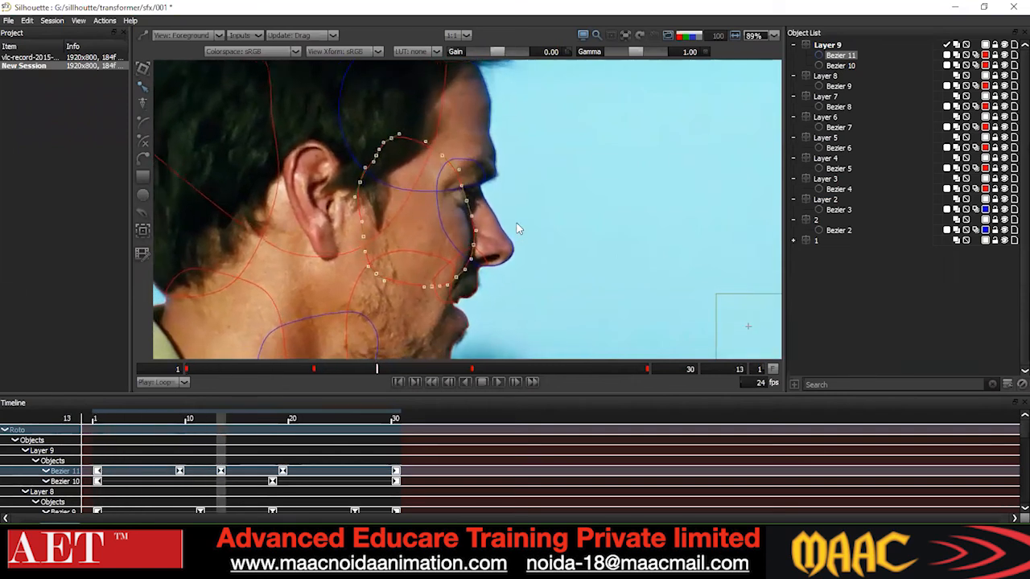
{"action": "key", "text": "Right"}
{"action": "key", "text": "Right"}
{"action": "key", "text": "Right"}
{"action": "key", "text": "Right"}
{"action": "key", "text": "Right"}
{"action": "key", "text": "Right"}
{"action": "key", "text": "Right"}
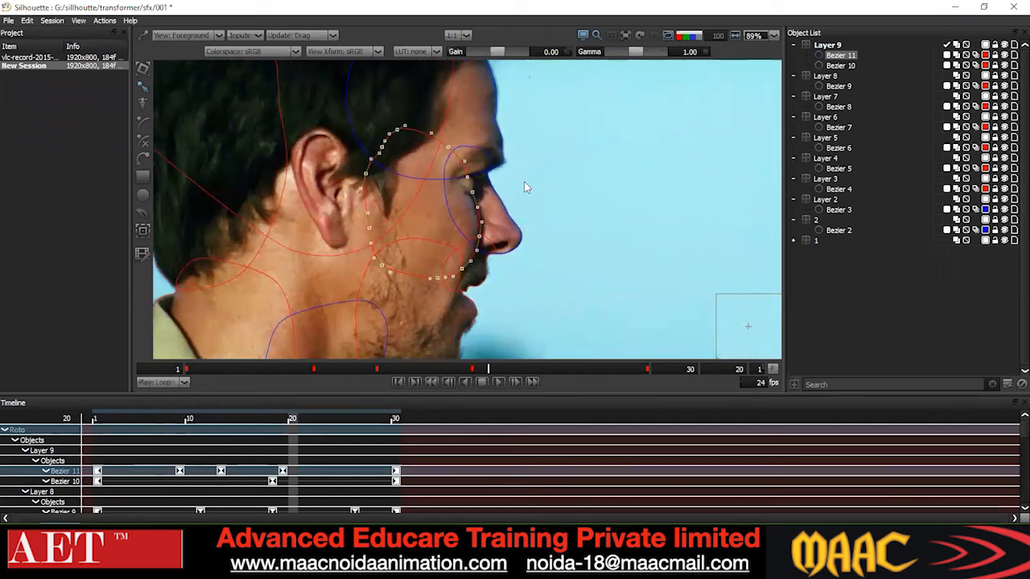
- Adjust the cheek shape's points along the temple hairline at frame 20
{"action": "scroll", "coordinate": [331, 233], "scroll_direction": "down", "scroll_amount": 3}
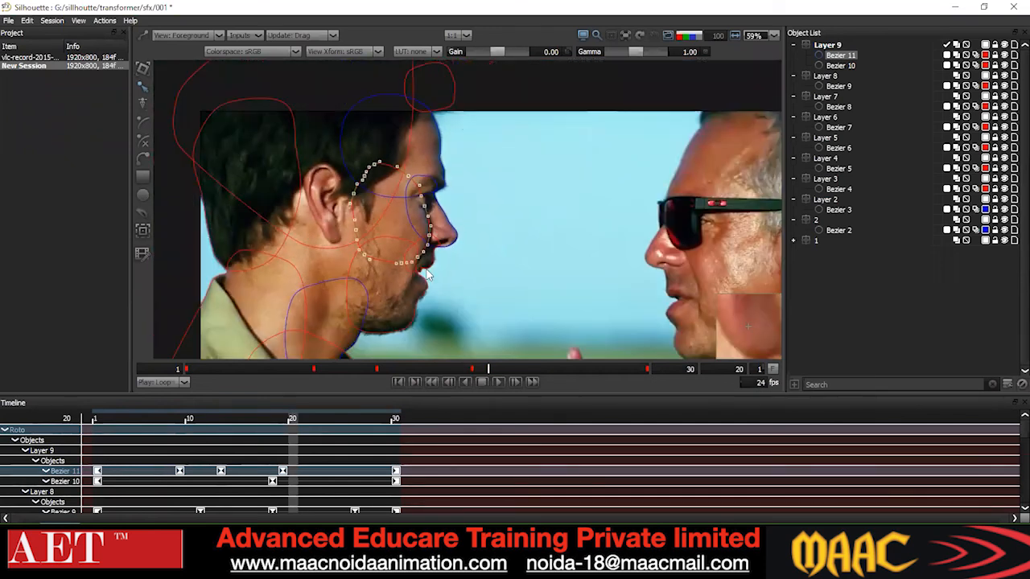
{"action": "left_click_drag", "start_coordinate": [474, 271], "coordinate": [467, 198]}
{"action": "scroll", "coordinate": [467, 228], "scroll_direction": "down", "scroll_amount": 1}
{"action": "scroll", "coordinate": [450, 241], "scroll_direction": "up", "scroll_amount": 2}
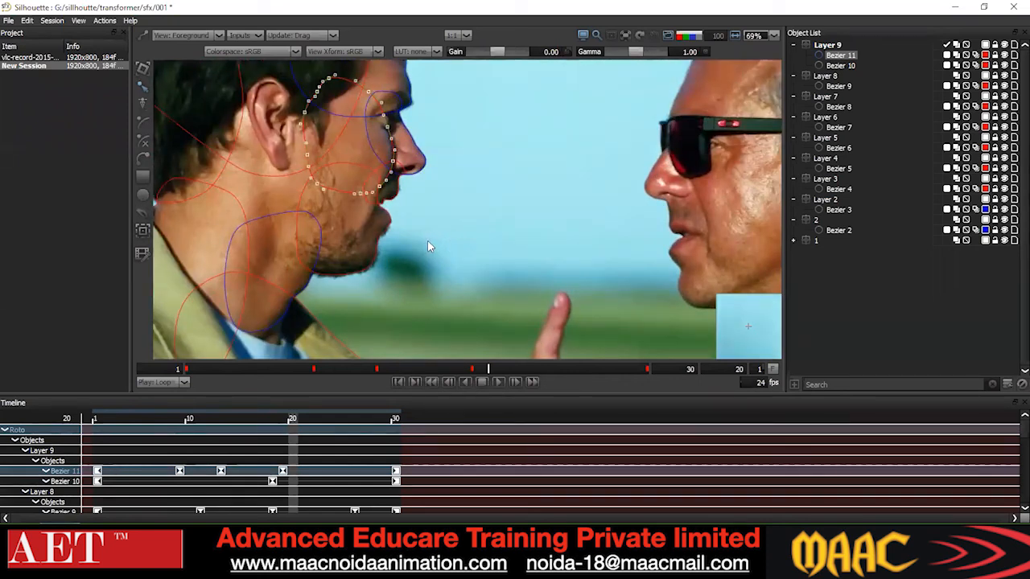
{"action": "left_click_drag", "start_coordinate": [400, 243], "coordinate": [410, 337]}
{"action": "scroll", "coordinate": [304, 209], "scroll_direction": "up", "scroll_amount": 1}
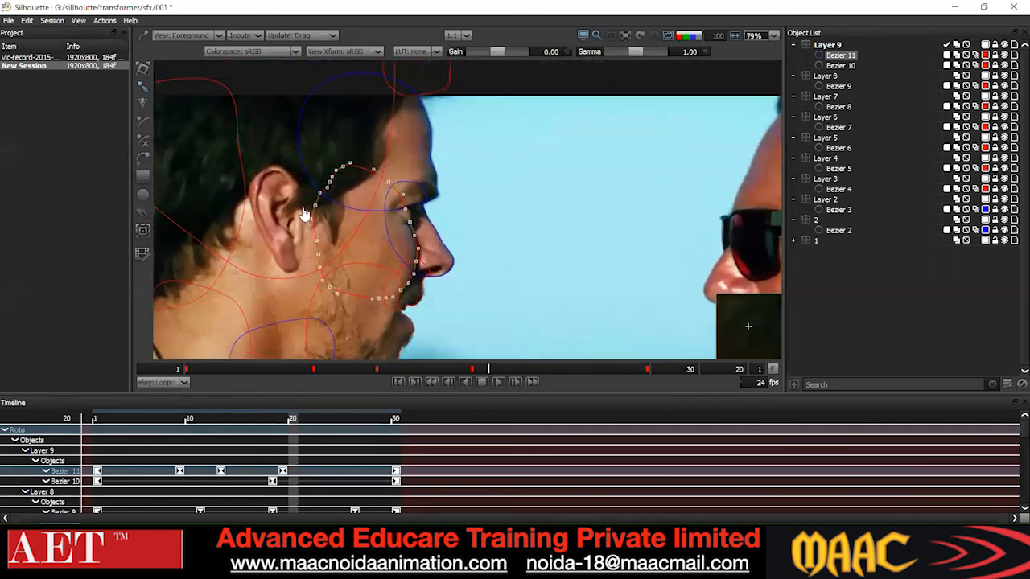
{"action": "scroll", "coordinate": [304, 212], "scroll_direction": "up", "scroll_amount": 1}
{"action": "left_click_drag", "start_coordinate": [306, 158], "coordinate": [321, 208]}
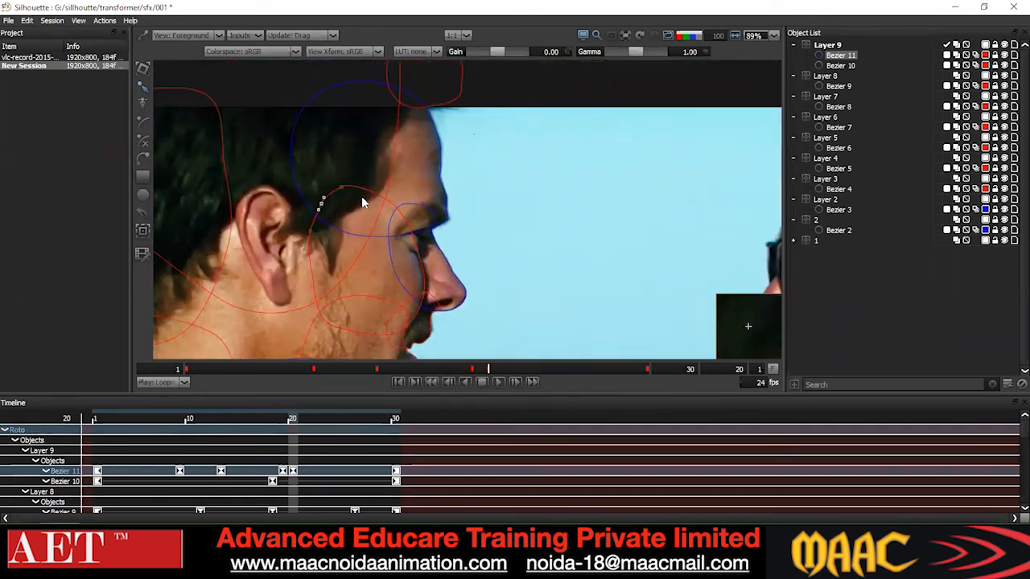
- Select all points of the cheek shape at frame 20 and convert them to Cardinal
{"action": "scroll", "coordinate": [510, 230], "scroll_direction": "down", "scroll_amount": 2}
{"action": "left_click_drag", "start_coordinate": [545, 161], "coordinate": [351, 320]}
{"action": "right_click", "coordinate": [524, 211]}
{"action": "left_click", "coordinate": [545, 322]}
{"action": "left_click_drag", "start_coordinate": [519, 282], "coordinate": [512, 231]}
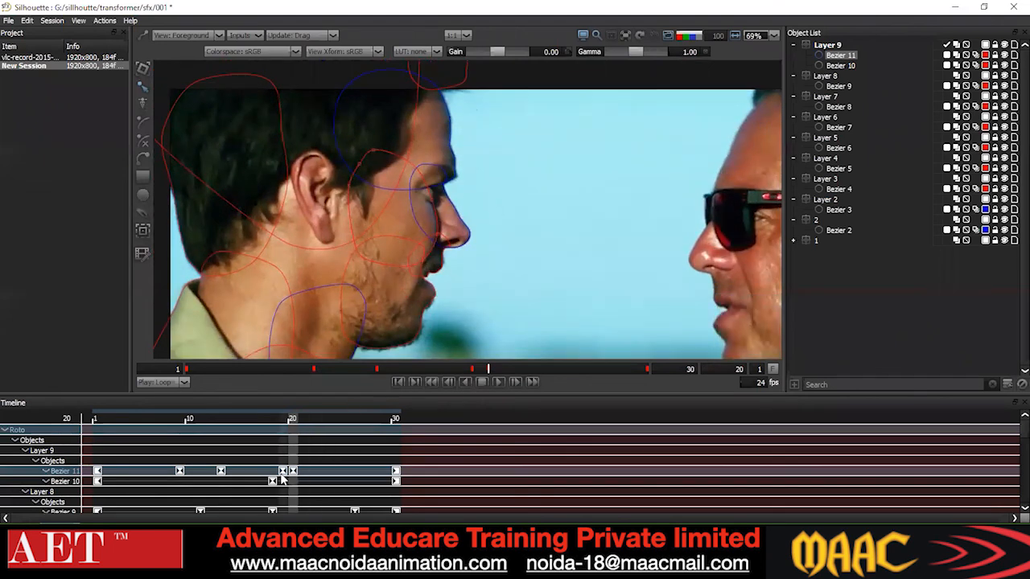
- Delete the cheek shape's keyframe at frame 19 and step back to frame 3 to examine how the shape follows the face
{"action": "key", "text": "Left"}
{"action": "key", "text": "Left"}
{"action": "key", "text": "Left"}
{"action": "key", "text": "Left"}
{"action": "key", "text": "Left"}
{"action": "key", "text": "Left"}
{"action": "key", "text": "Left"}
{"action": "key", "text": "Left"}
{"action": "key", "text": "Left"}
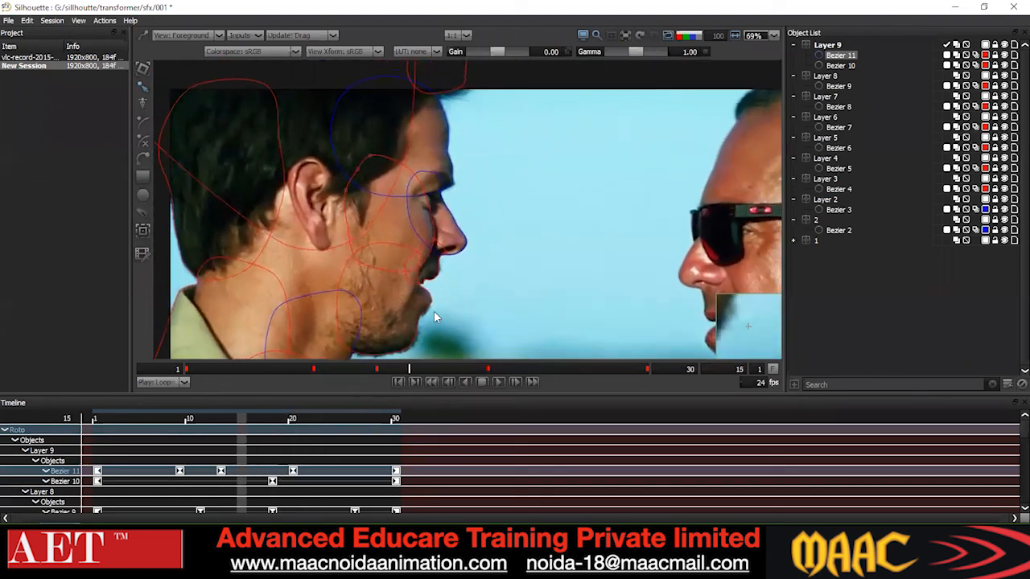
{"action": "key", "text": "Left"}
{"action": "key", "text": "Left"}
{"action": "key", "text": "Left"}
{"action": "key", "text": "Left"}
{"action": "key", "text": "Left"}
{"action": "key", "text": "Left"}
{"action": "key", "text": "Left"}
{"action": "key", "text": "Left"}
{"action": "key", "text": "Left"}
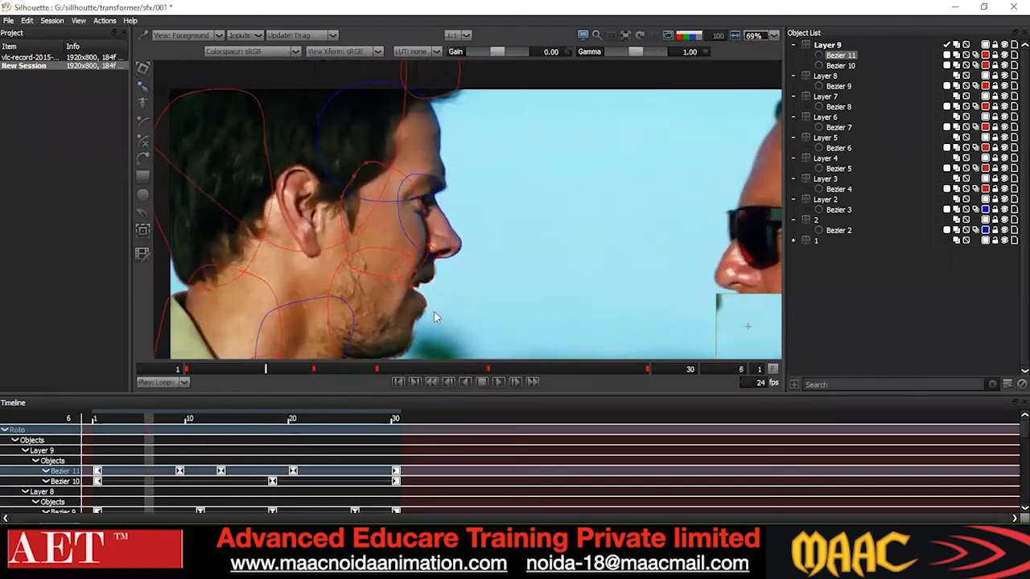
{"action": "key", "text": "Right"}
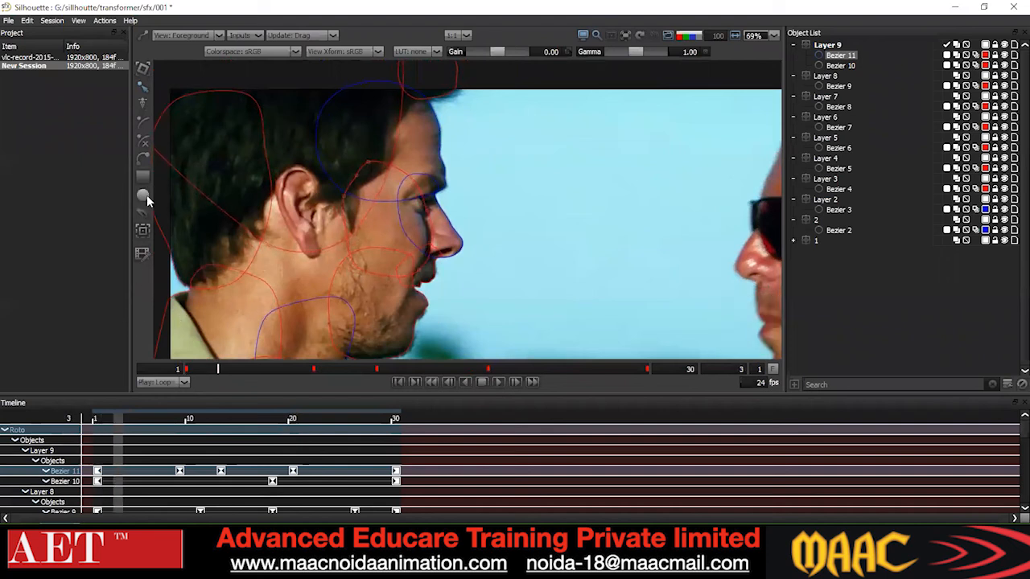
- Show the Output view at frame 3 to examine the uncovered skin below the ear, and return to the Foreground view
{"action": "key", "text": "2"}
{"action": "scroll", "coordinate": [429, 255], "scroll_direction": "down", "scroll_amount": 2}
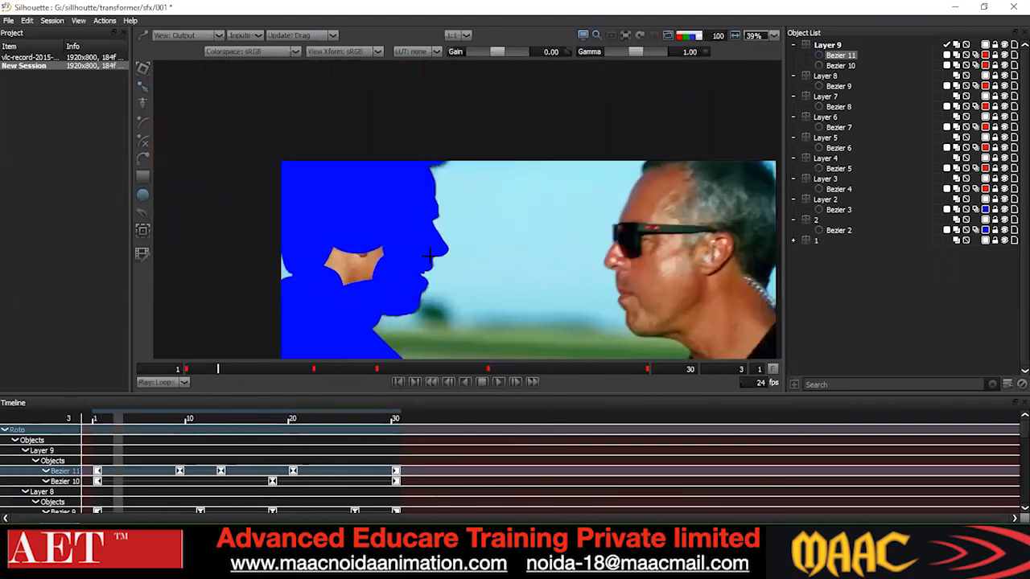
{"action": "key", "text": "1"}
- Draw a closed oval shape over the uncovered skin between the ear, cheek and neck at frame 3
{"action": "scroll", "coordinate": [352, 269], "scroll_direction": "up", "scroll_amount": 2}
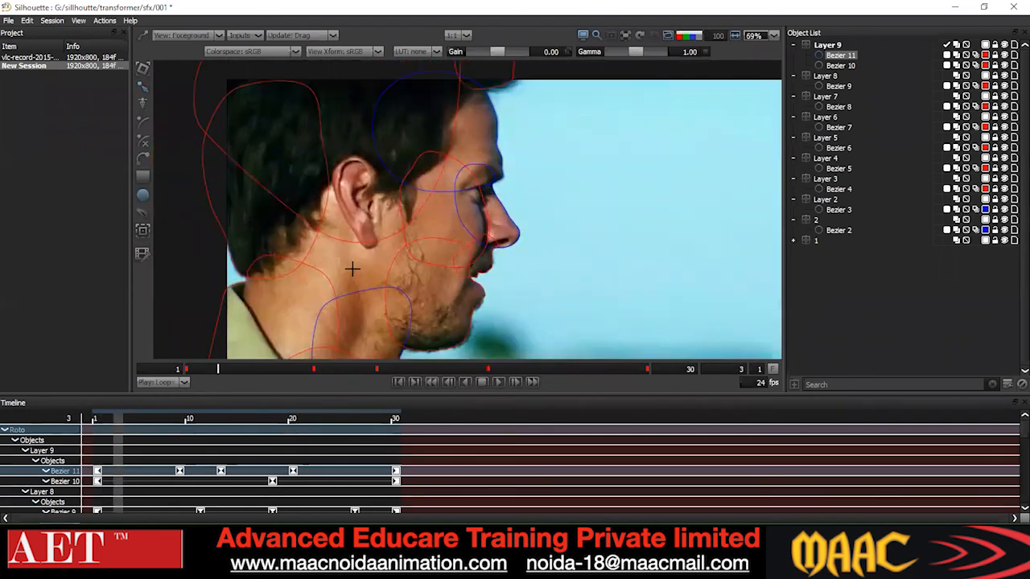
{"action": "left_click", "coordinate": [284, 218]}
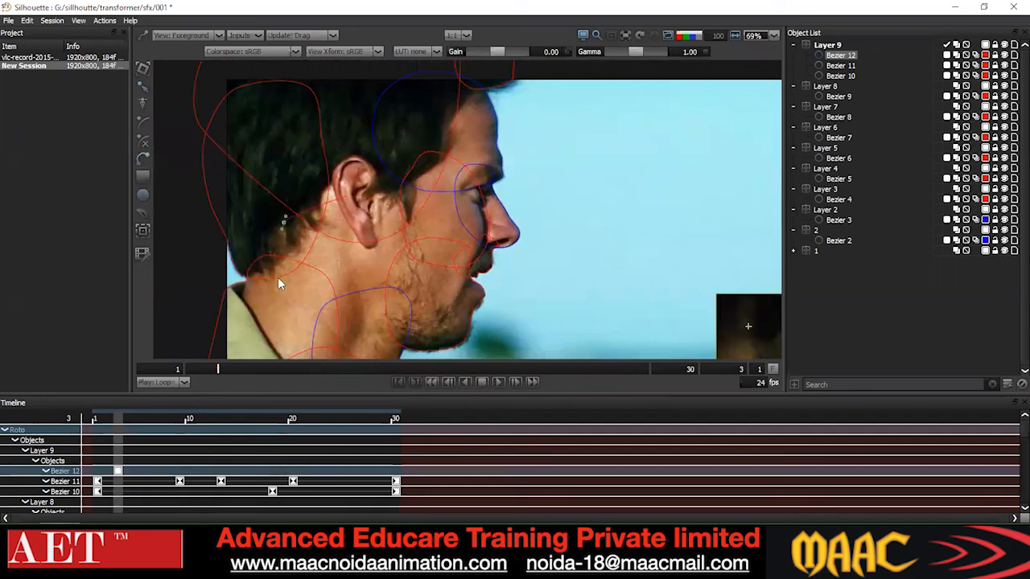
{"action": "left_click", "coordinate": [399, 190]}
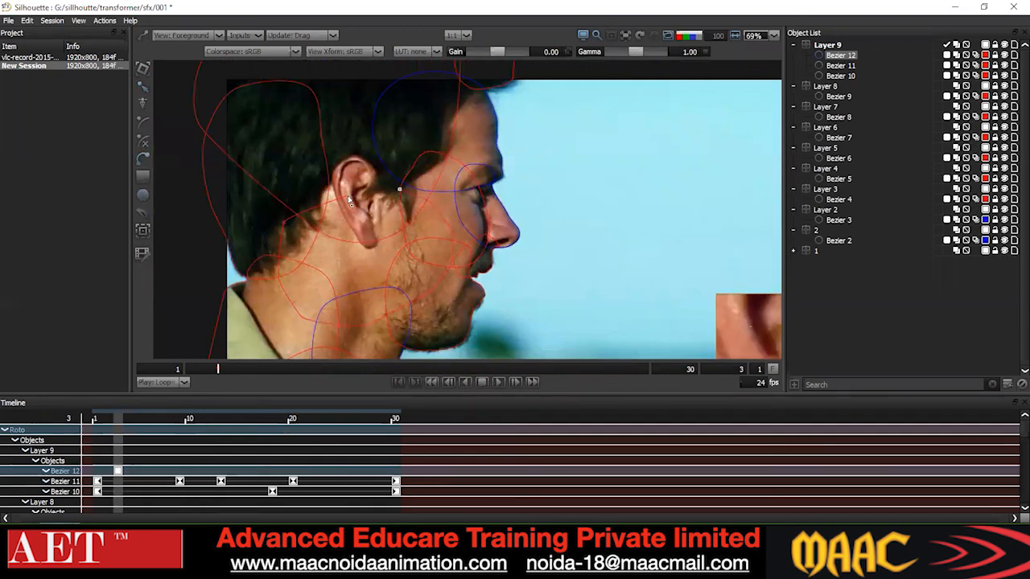
{"action": "right_click", "coordinate": [518, 146]}
{"action": "left_click", "coordinate": [537, 255]}
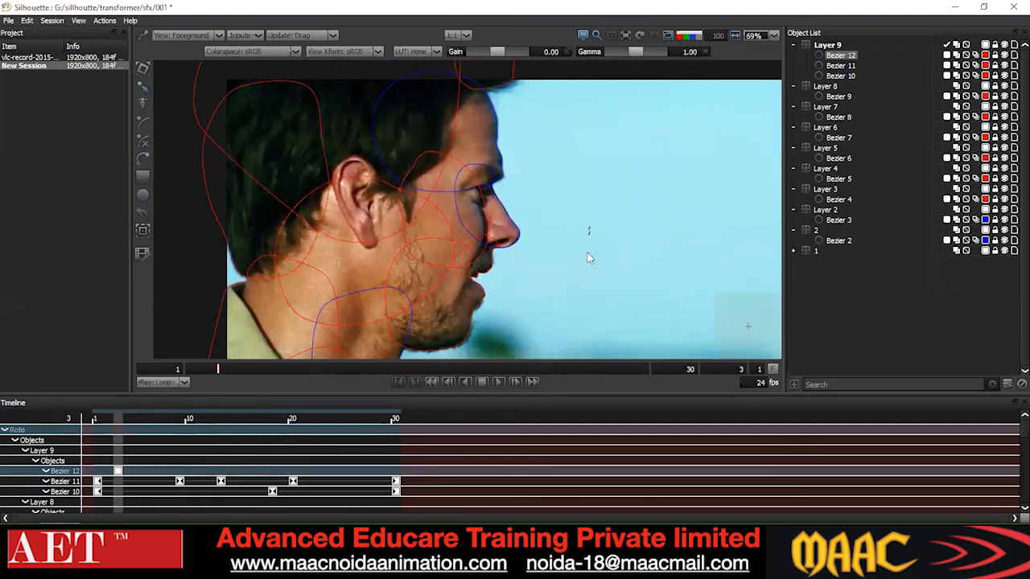
- Reposition the new cheek-and-neck shape at frames 22 and 30 so it follows the man's face
{"action": "scroll", "coordinate": [587, 254], "scroll_direction": "down", "scroll_amount": 1}
{"action": "left_click_drag", "start_coordinate": [219, 372], "coordinate": [519, 374]}
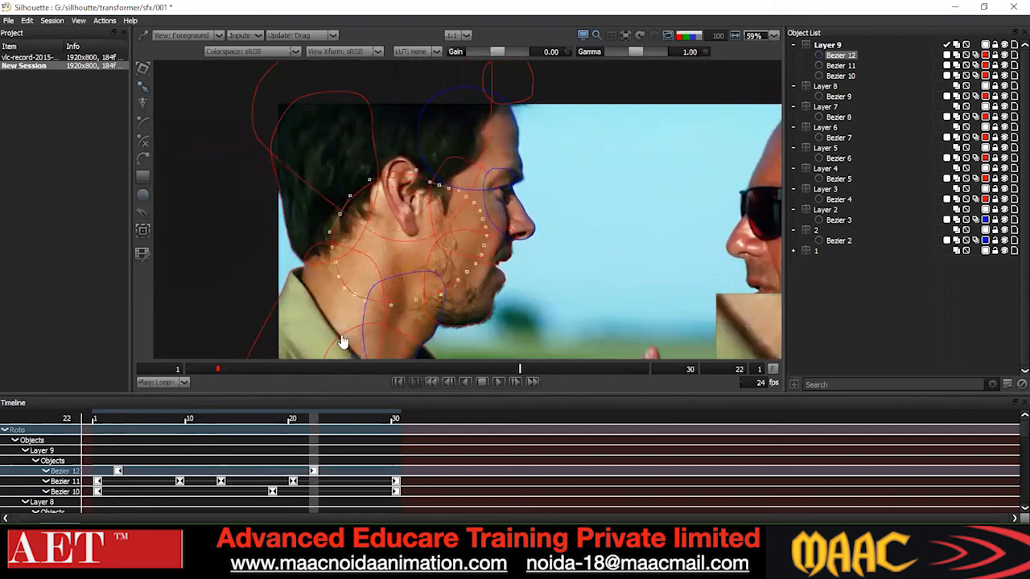
{"action": "left_click_drag", "start_coordinate": [531, 370], "coordinate": [648, 370]}
{"action": "key", "text": "Left"}
{"action": "key", "text": "Left"}
{"action": "key", "text": "Left"}
{"action": "key", "text": "Left"}
{"action": "key", "text": "Left"}
{"action": "key", "text": "Left"}
{"action": "key", "text": "Left"}
{"action": "key", "text": "Left"}
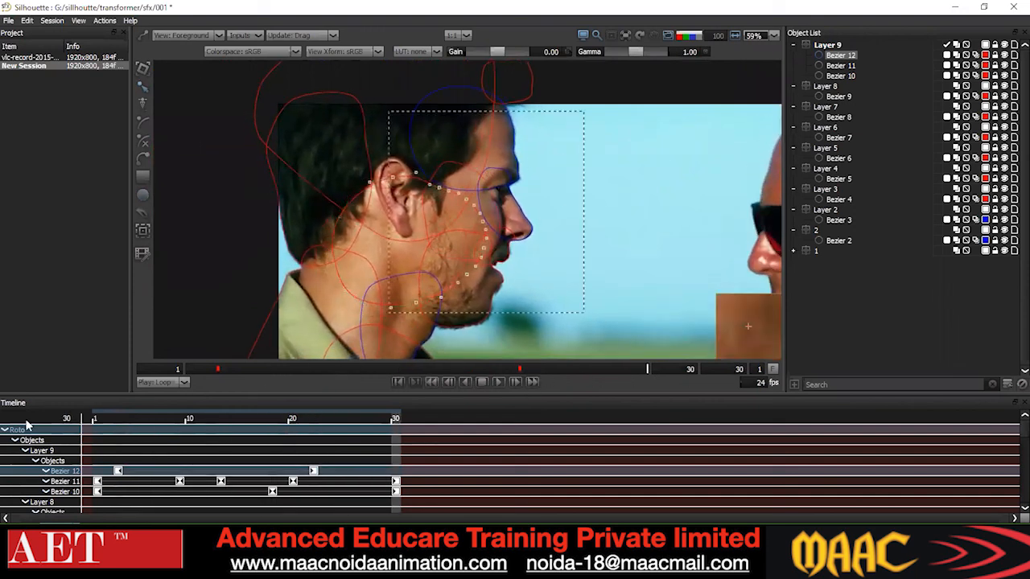
{"action": "key", "text": "Down"}
{"action": "key", "text": "Down"}
{"action": "key", "text": "Down"}
{"action": "key", "text": "Down"}
{"action": "key", "text": "Down"}
{"action": "key", "text": "Right"}
{"action": "key", "text": "Right"}
{"action": "key", "text": "Right"}
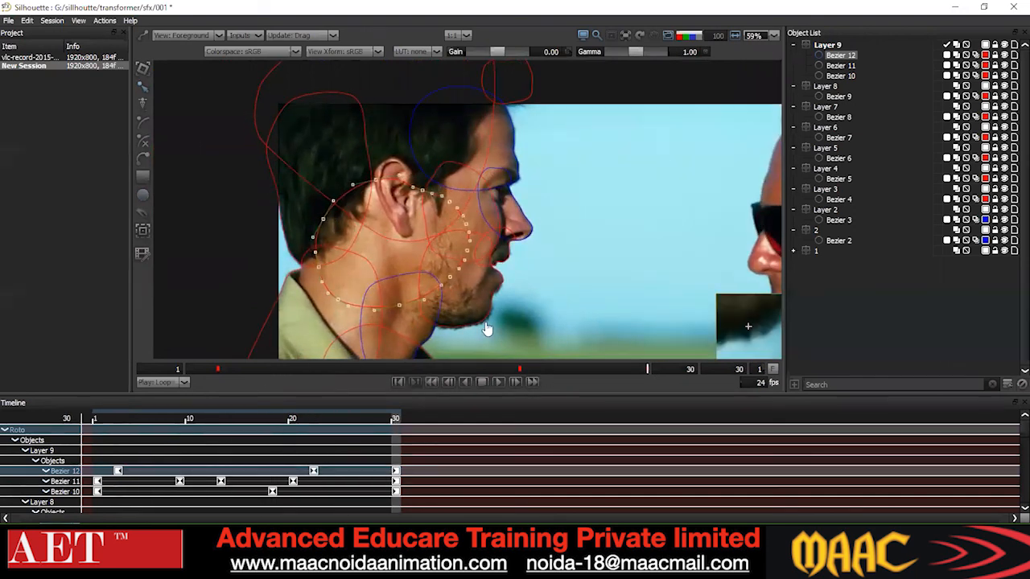
- Show the Output view and play the frames to examine the shapes' combined coverage
{"action": "key", "text": "3"}
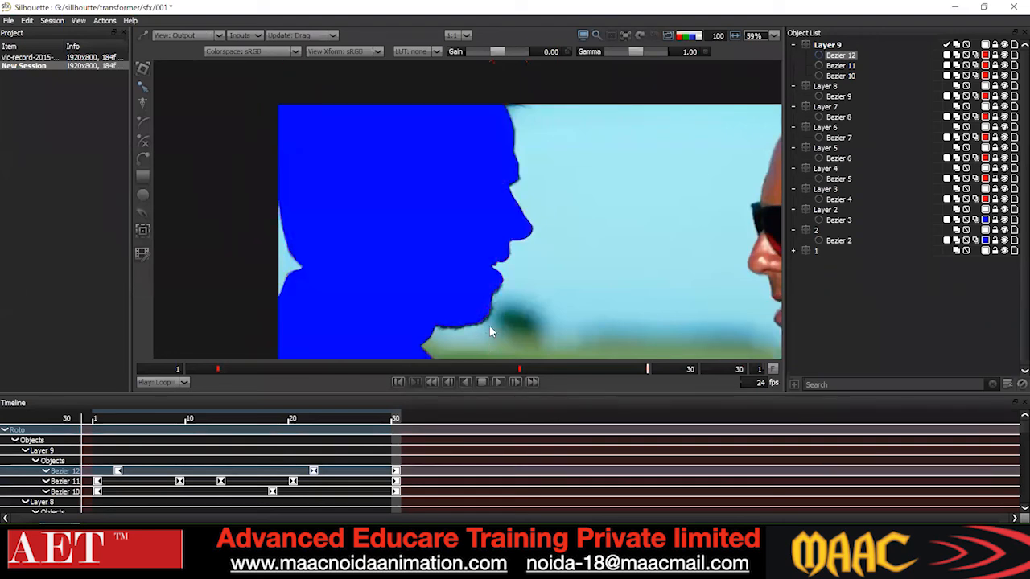
{"action": "scroll", "coordinate": [489, 330], "scroll_direction": "down", "scroll_amount": 1}
{"action": "left_click_drag", "start_coordinate": [477, 279], "coordinate": [448, 190]}
{"action": "left_click_drag", "start_coordinate": [626, 368], "coordinate": [495, 381]}
{"action": "left_click", "coordinate": [496, 383]}
- Adjust the jacket shape's lower corner point outside the image at frames 30, 20 and 8
{"action": "scroll", "coordinate": [386, 272], "scroll_direction": "up", "scroll_amount": 3}
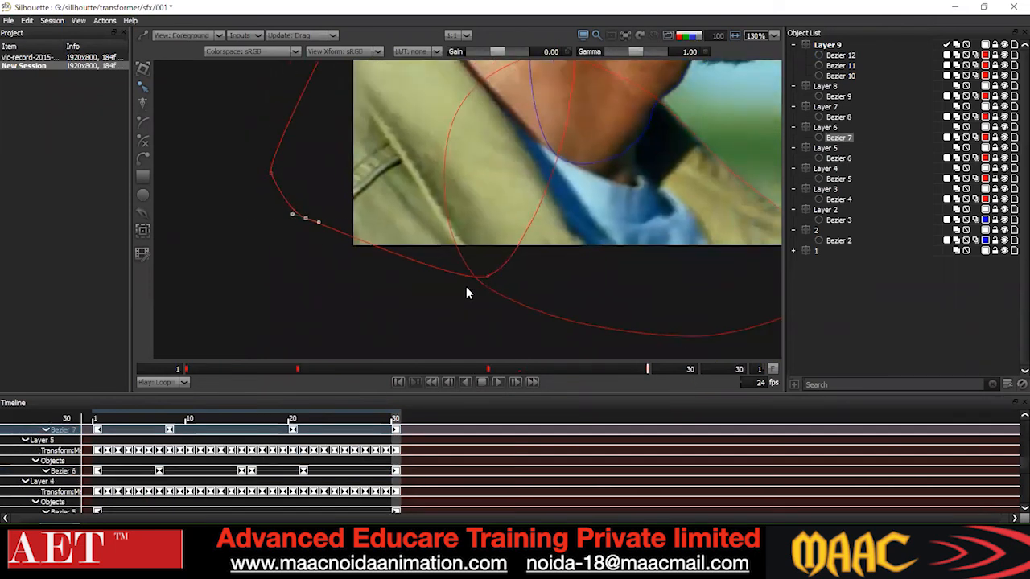
{"action": "left_click", "coordinate": [487, 369]}
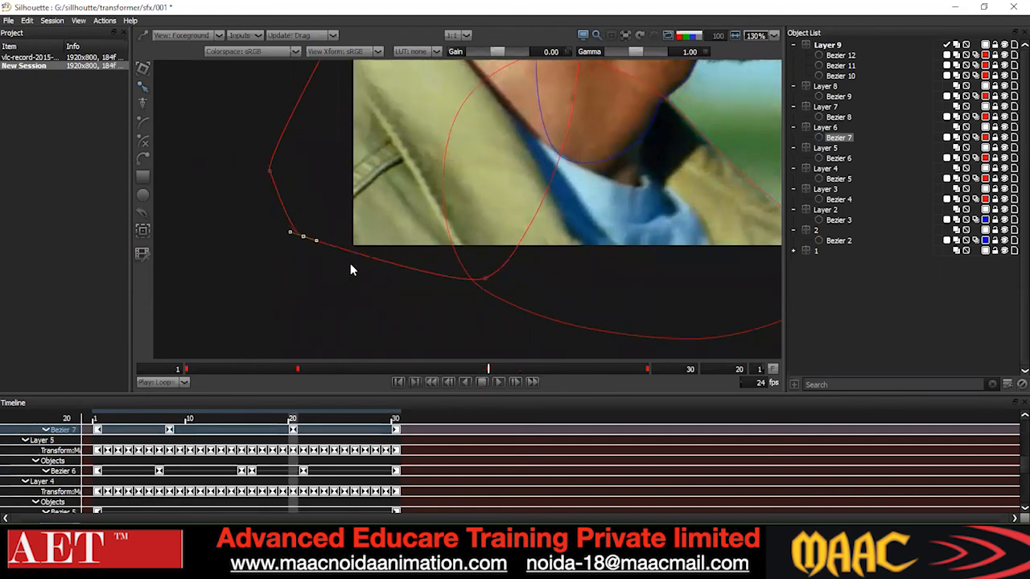
{"action": "left_click", "coordinate": [297, 369]}
{"action": "scroll", "coordinate": [393, 301], "scroll_direction": "down", "scroll_amount": 5}
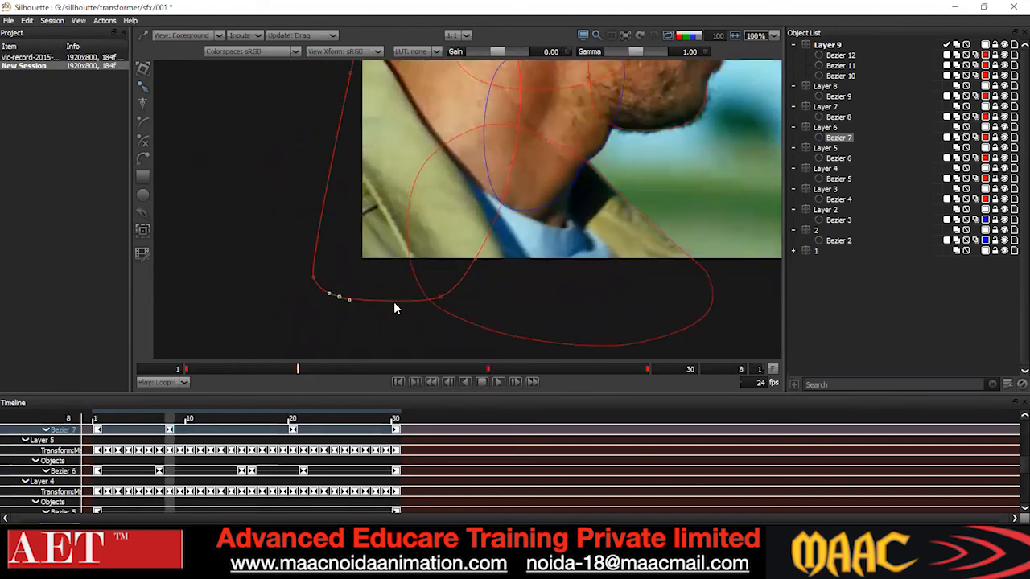
- Play the Output view from frame 1 and enlarge the viewer to examine the man's filled outline
{"action": "key", "text": "3"}
{"action": "left_click_drag", "start_coordinate": [314, 368], "coordinate": [187, 370]}
{"action": "scroll", "coordinate": [569, 240], "scroll_direction": "down", "scroll_amount": 2}
{"action": "left_click_drag", "start_coordinate": [580, 226], "coordinate": [538, 318]}
{"action": "scroll", "coordinate": [562, 288], "scroll_direction": "up", "scroll_amount": 1}
{"action": "scroll", "coordinate": [558, 268], "scroll_direction": "up", "scroll_amount": 3}
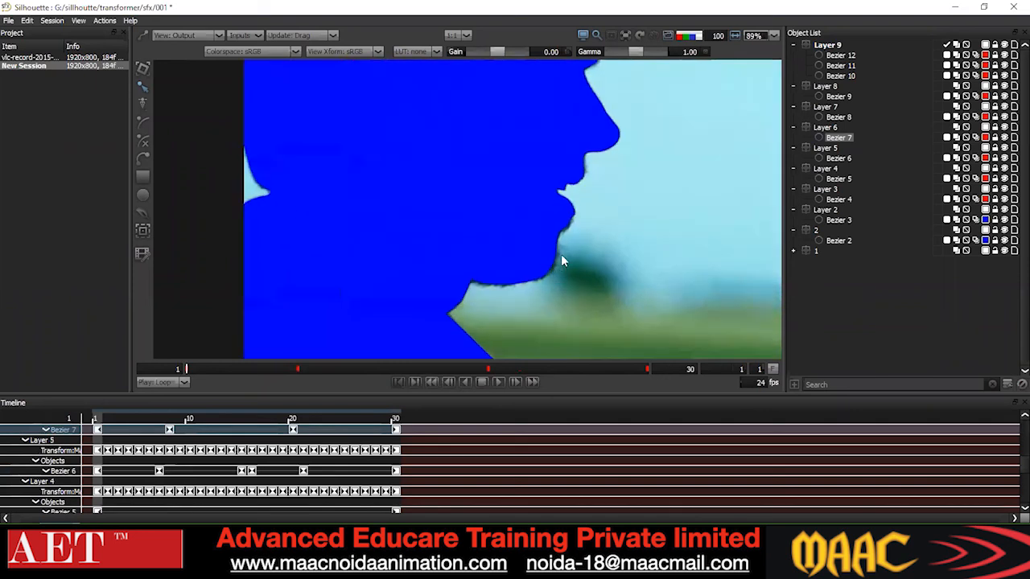
{"action": "scroll", "coordinate": [570, 289], "scroll_direction": "down", "scroll_amount": 4}
{"action": "left_click_drag", "start_coordinate": [576, 247], "coordinate": [563, 191]}
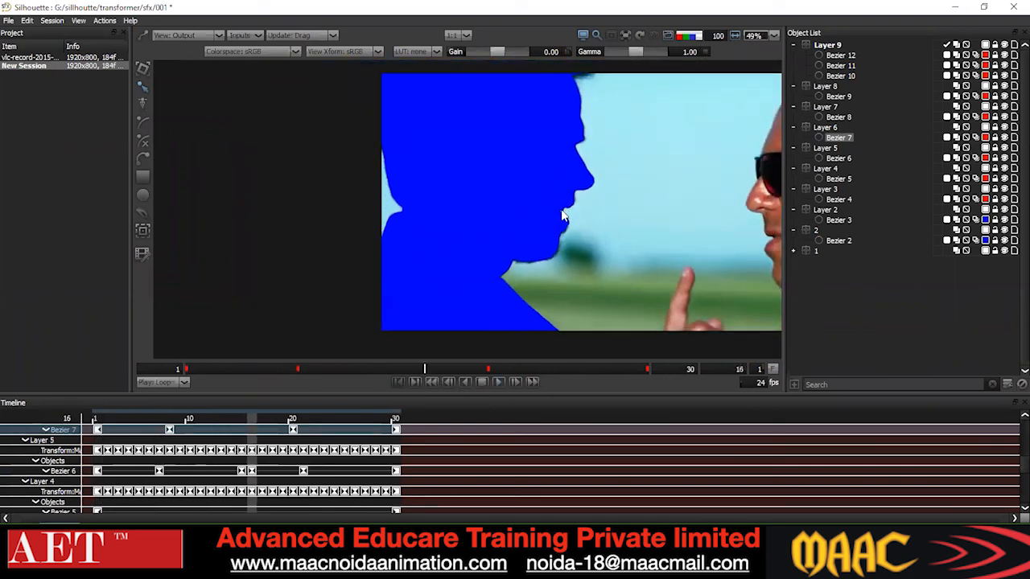
{"action": "key", "text": "grave"}
{"action": "left_click_drag", "start_coordinate": [780, 254], "coordinate": [754, 267]}
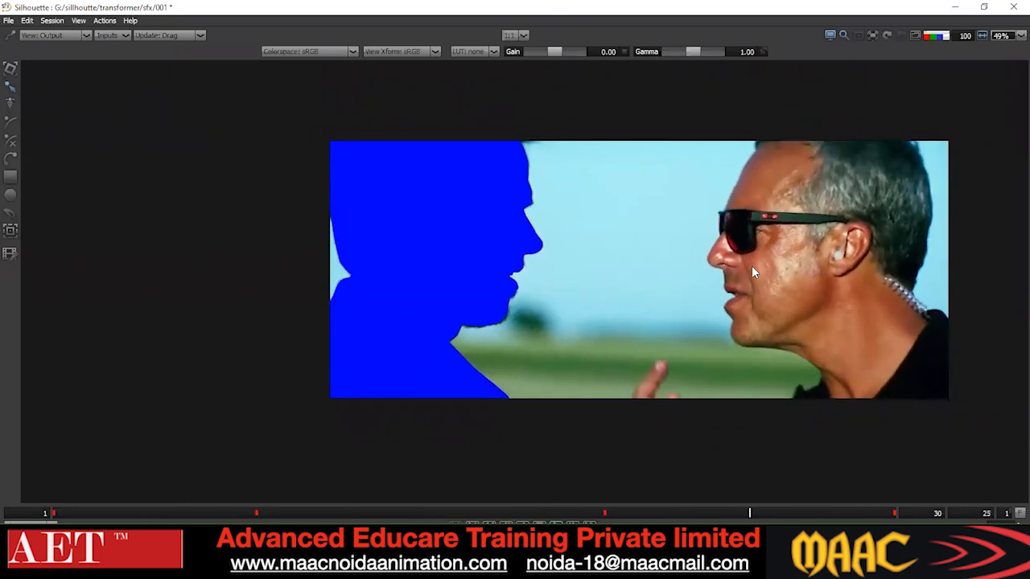
- Show the alpha matte during playback to examine the face, chin and neck edges for gaps or jitter
{"action": "key", "text": "a"}
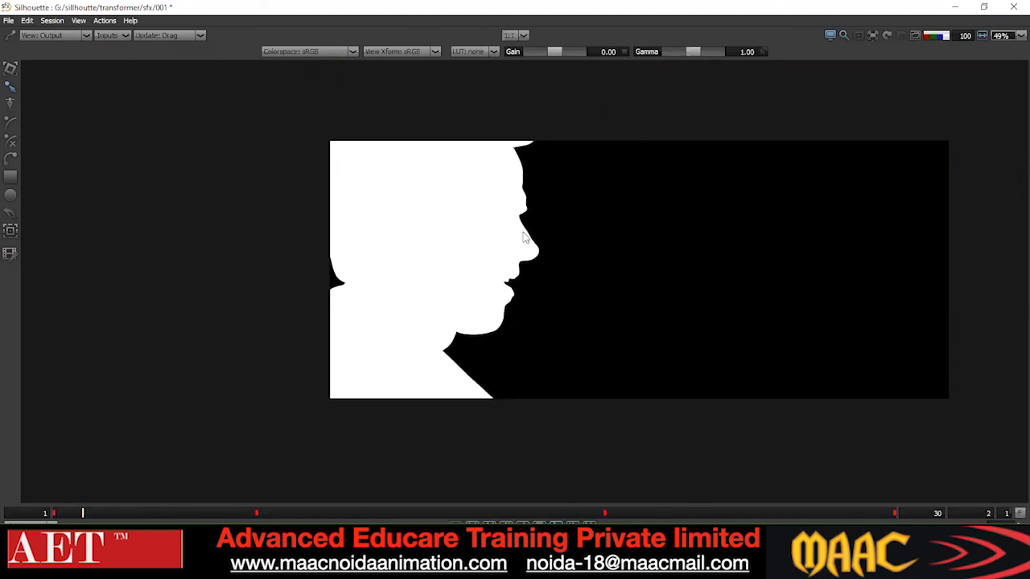
{"action": "key", "text": "a"}
{"action": "key", "text": "a"}
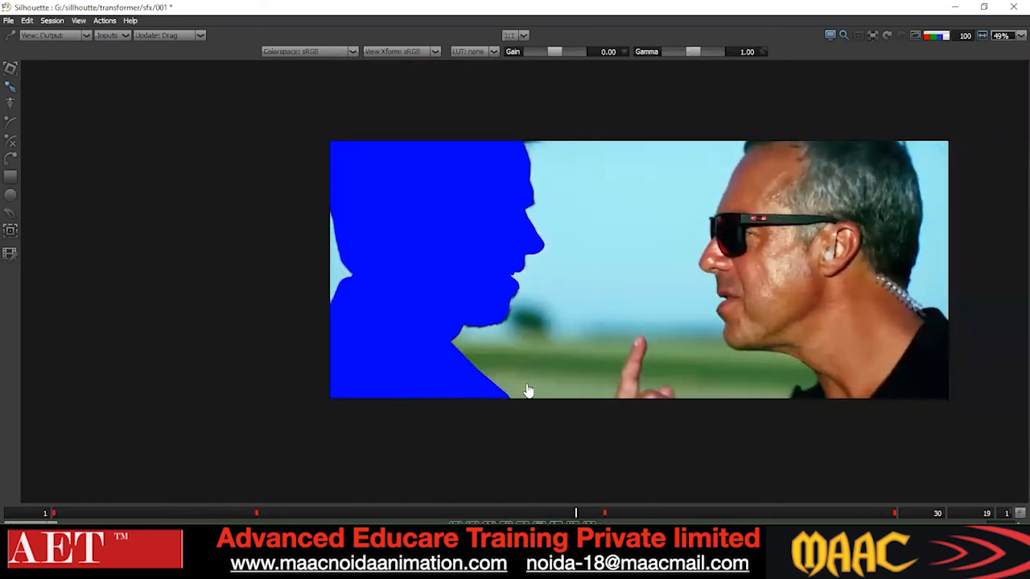
{"action": "scroll", "coordinate": [418, 428], "scroll_direction": "up", "scroll_amount": 3}
{"action": "key", "text": "s"}
{"action": "key", "text": "s"}
{"action": "key", "text": "a"}
{"action": "left_click_drag", "start_coordinate": [597, 209], "coordinate": [501, 305]}
{"action": "scroll", "coordinate": [501, 304], "scroll_direction": "up", "scroll_amount": 2}
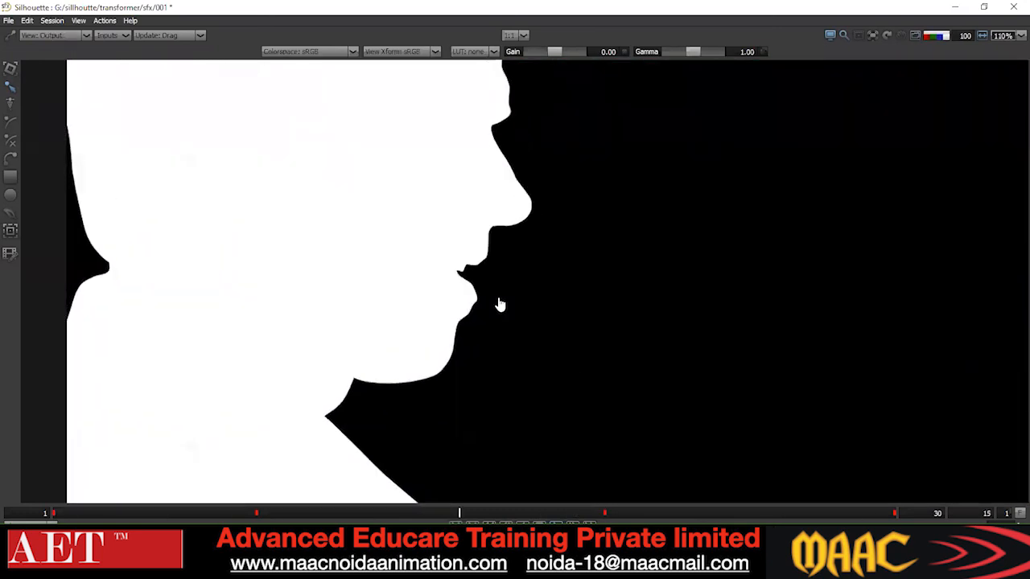
{"action": "scroll", "coordinate": [496, 291], "scroll_direction": "up", "scroll_amount": 2}
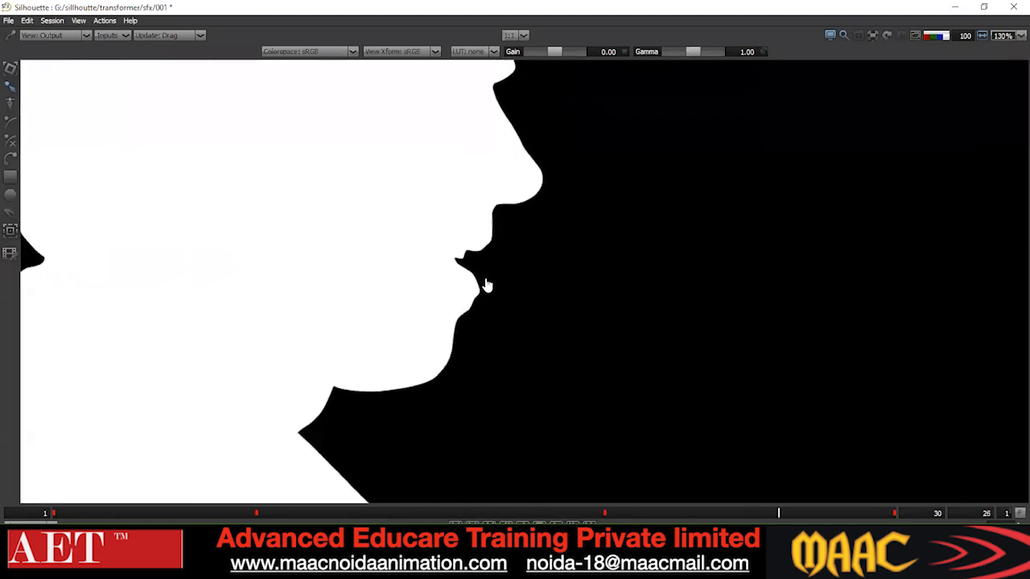
{"action": "scroll", "coordinate": [451, 322], "scroll_direction": "up", "scroll_amount": 1}
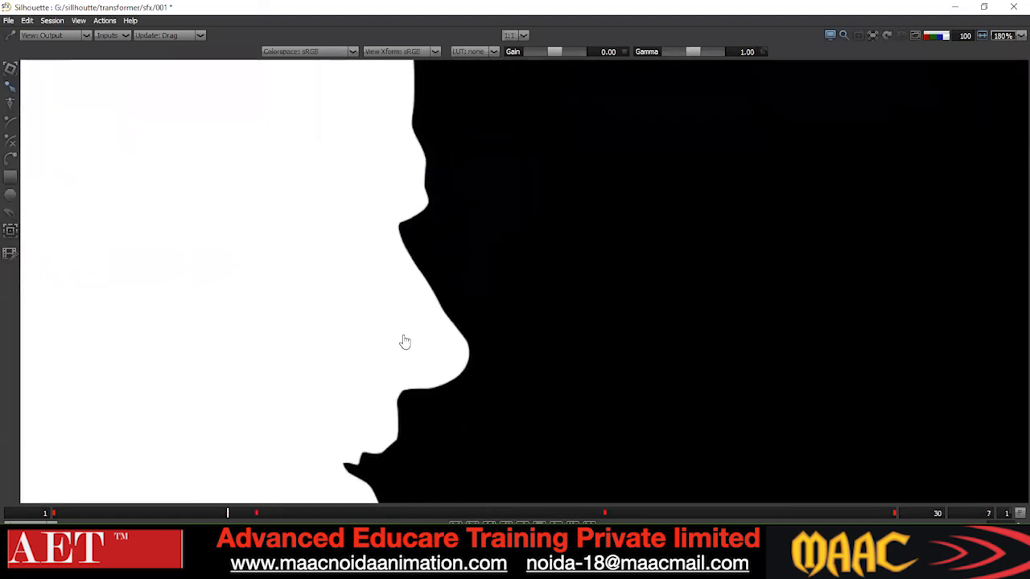
{"action": "scroll", "coordinate": [338, 413], "scroll_direction": "down", "scroll_amount": 1}
{"action": "scroll", "coordinate": [334, 425], "scroll_direction": "down", "scroll_amount": 2}
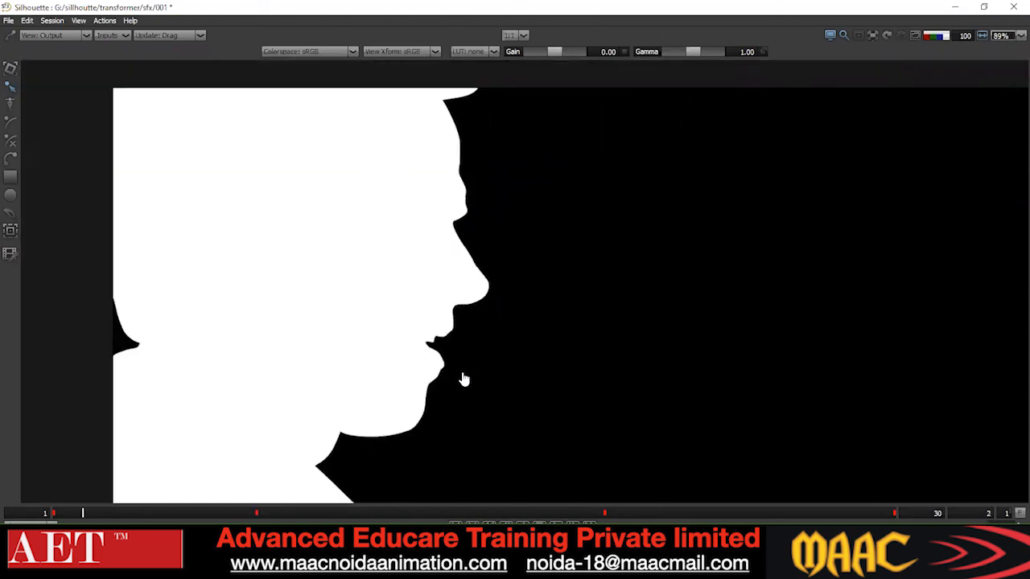
{"action": "scroll", "coordinate": [452, 414], "scroll_direction": "down", "scroll_amount": 1}
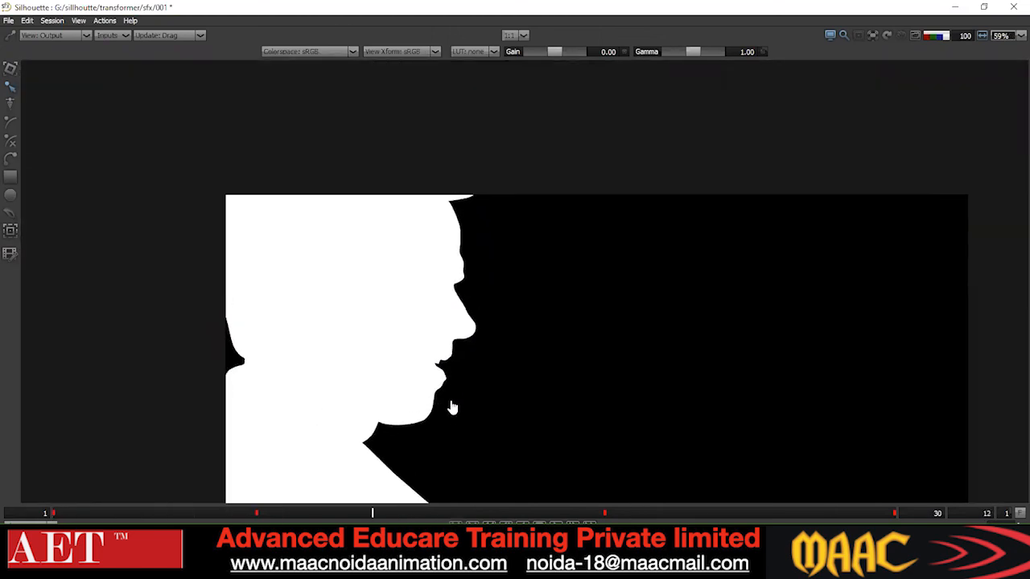
{"action": "left_click_drag", "start_coordinate": [451, 407], "coordinate": [488, 288]}
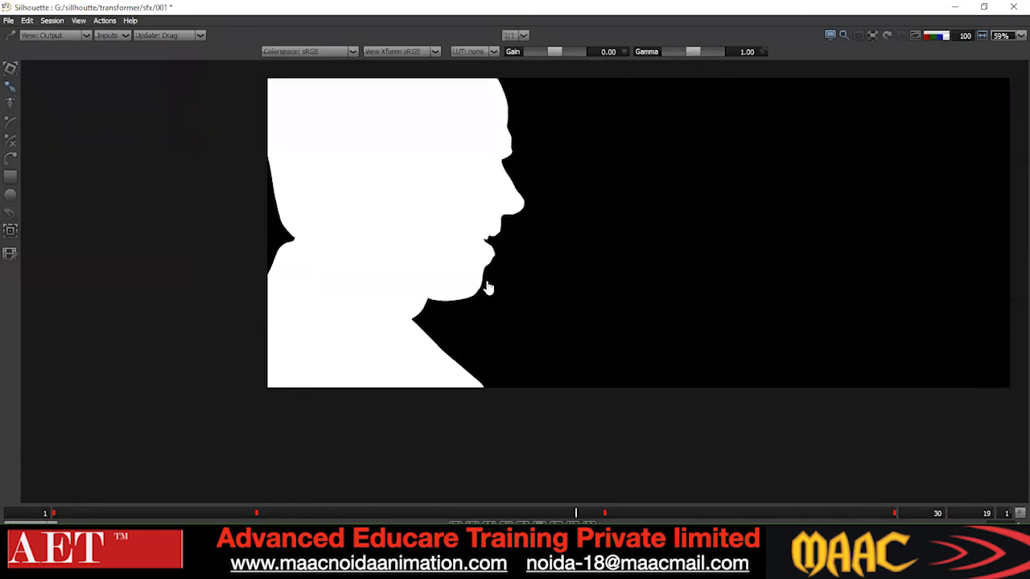
{"action": "scroll", "coordinate": [489, 287], "scroll_direction": "down", "scroll_amount": 1}
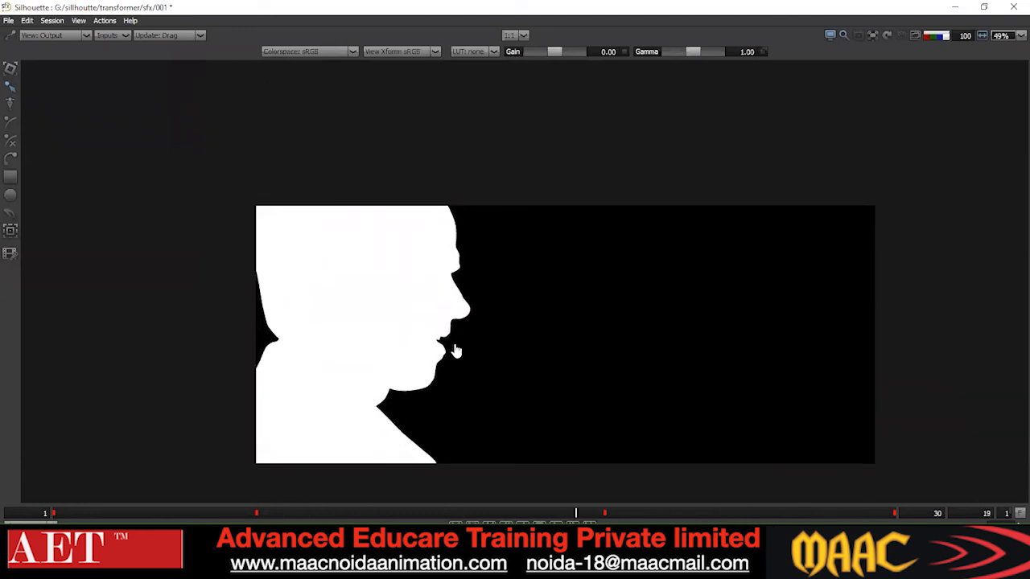
- Compare the Foreground view with the Composite view and examine the cut-out man's hair, face and neck edges
{"action": "key", "text": "1"}
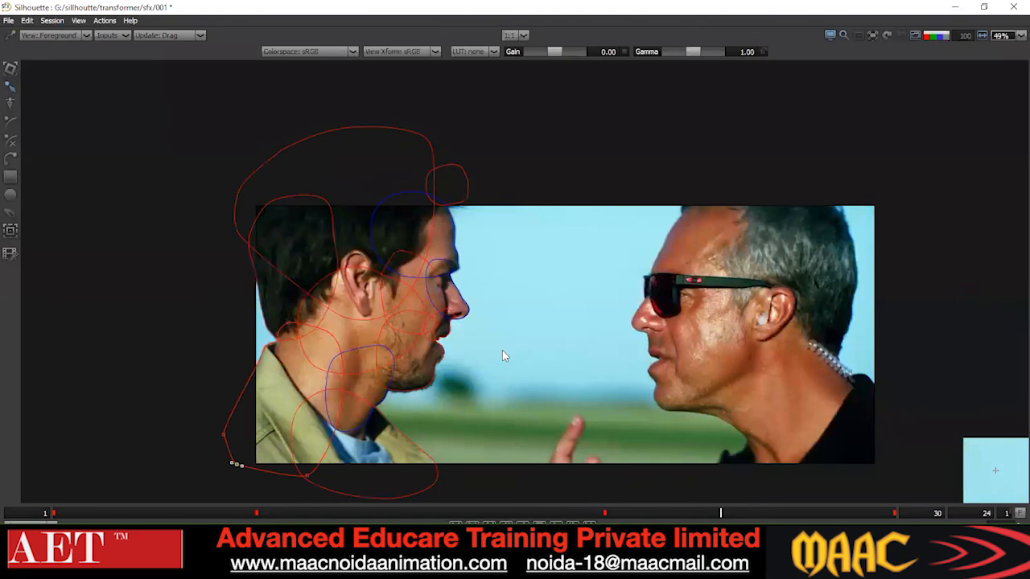
{"action": "key", "text": "3"}
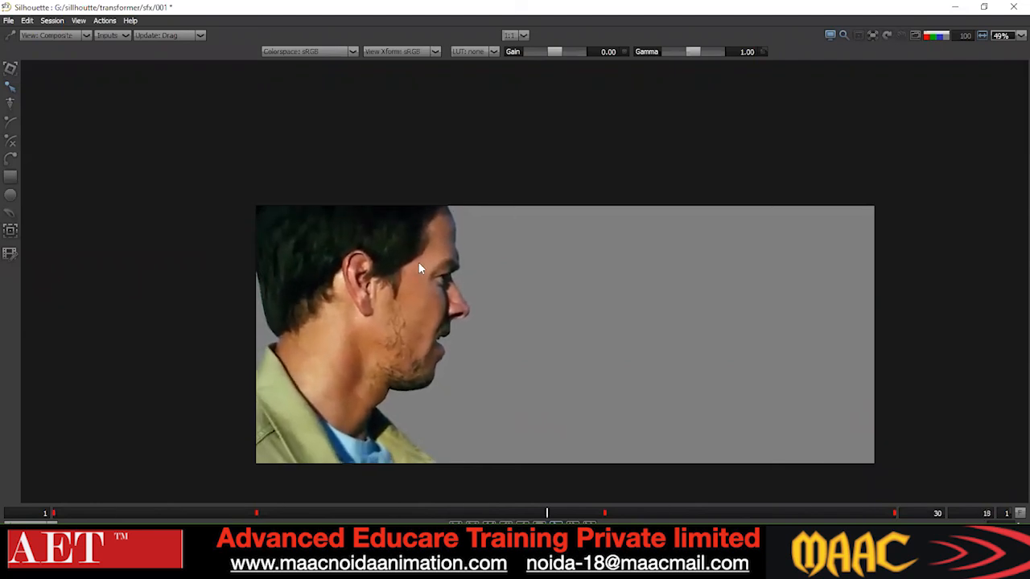
{"action": "scroll", "coordinate": [450, 255], "scroll_direction": "up", "scroll_amount": 5}
{"action": "left_click_drag", "start_coordinate": [419, 218], "coordinate": [522, 74]}
{"action": "left_click_drag", "start_coordinate": [273, 287], "coordinate": [366, 271]}
{"action": "left_click_drag", "start_coordinate": [274, 239], "coordinate": [93, 426]}
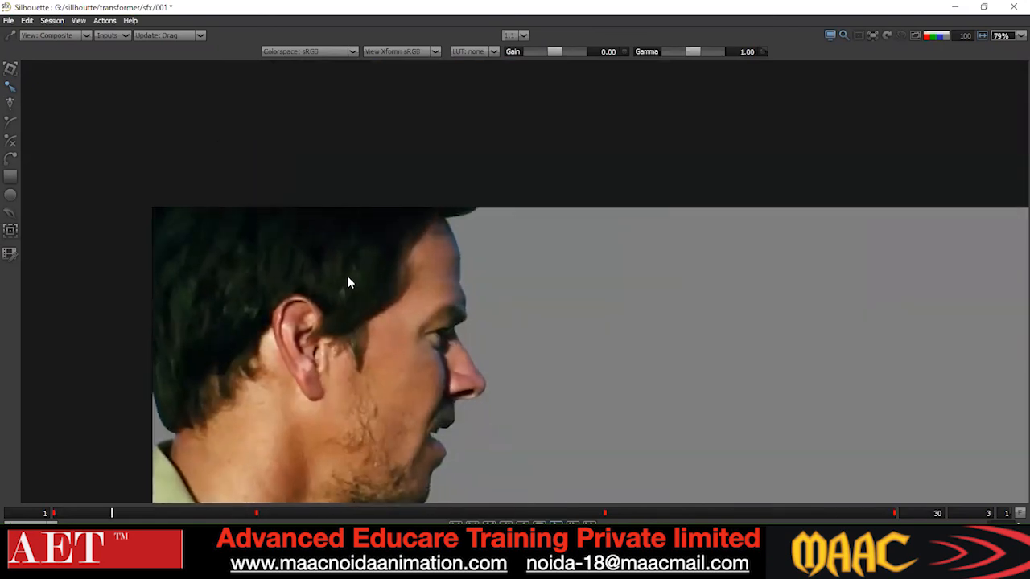
{"action": "left_click_drag", "start_coordinate": [362, 273], "coordinate": [496, 157]}
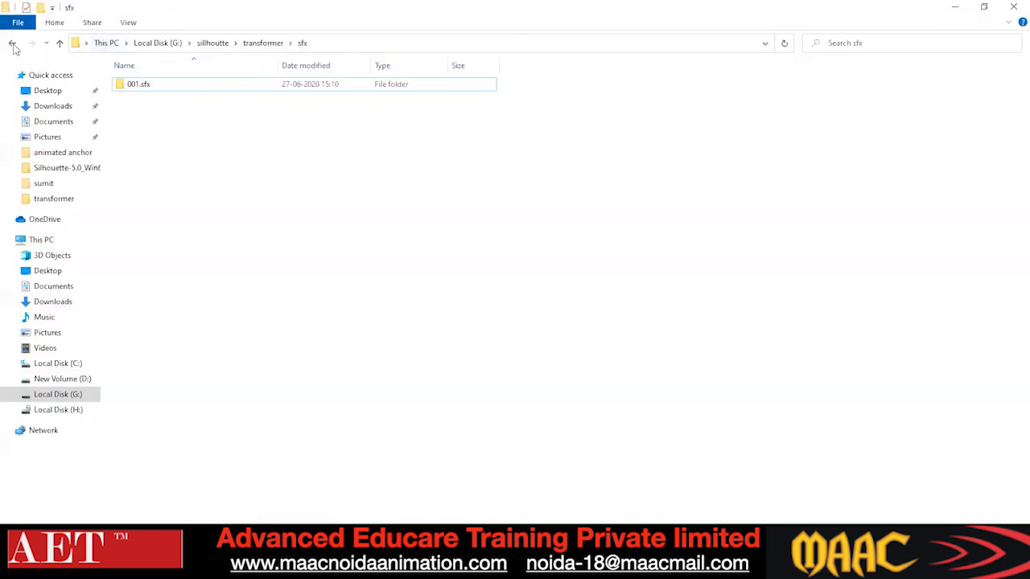
- Switch to File Explorer and open the first image of the wrong turn folder in sillhoutte
{"action": "left_click", "coordinate": [13, 45]}
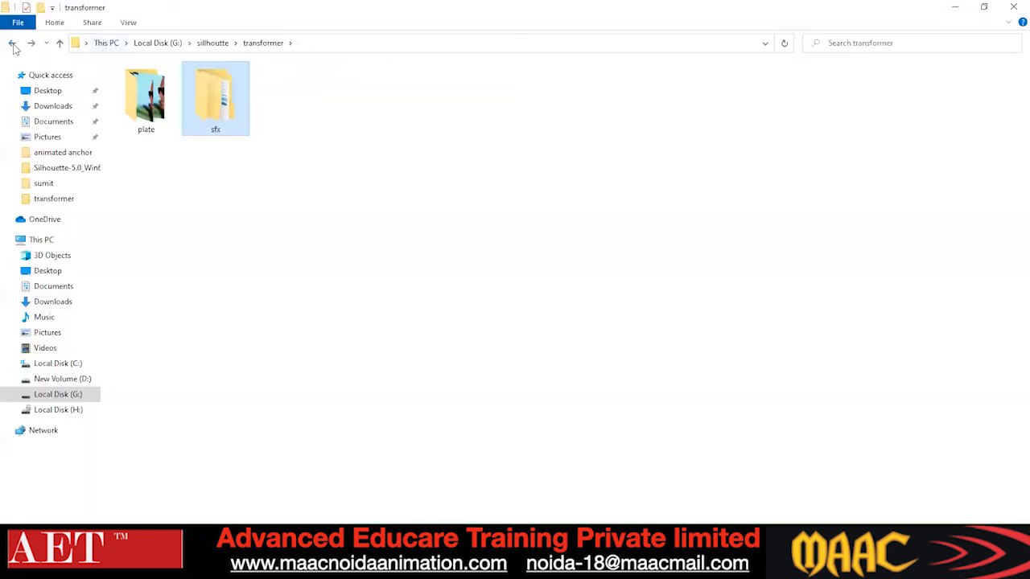
{"action": "left_click", "coordinate": [13, 45]}
{"action": "left_click", "coordinate": [176, 110]}
{"action": "left_click", "coordinate": [169, 138]}
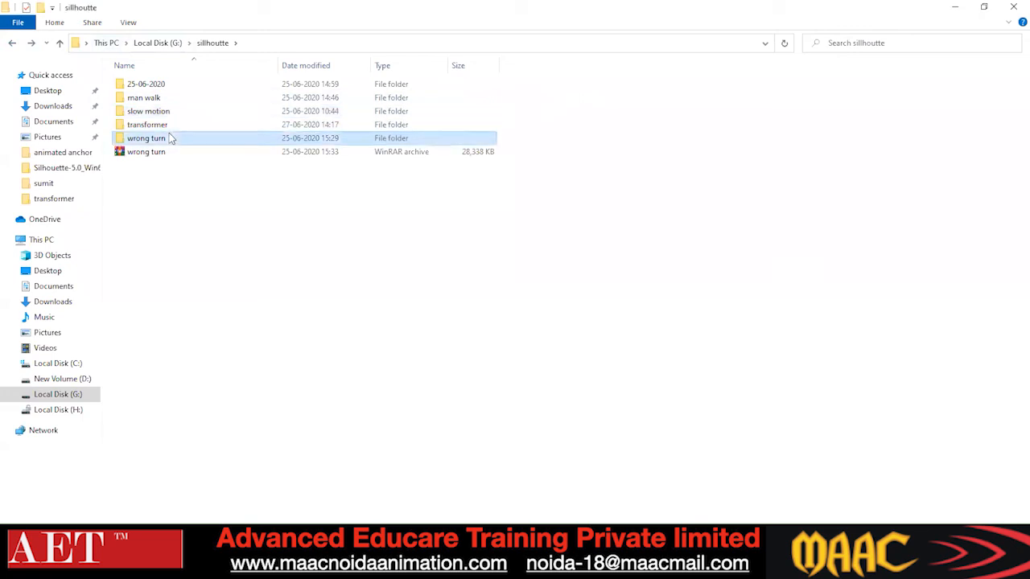
{"action": "double_click", "coordinate": [169, 136]}
{"action": "double_click", "coordinate": [166, 107]}
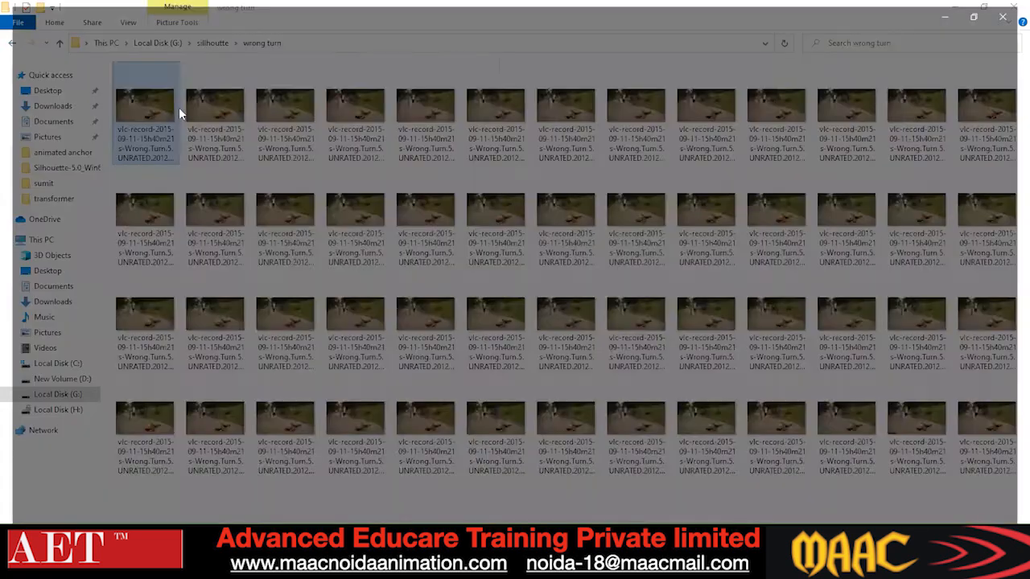
- Go through the wrong turn image sequence up to frame 052 to examine the moving people, and close the image viewer
{"action": "key", "text": "Right"}
{"action": "key", "text": "Right"}
{"action": "key", "text": "Right"}
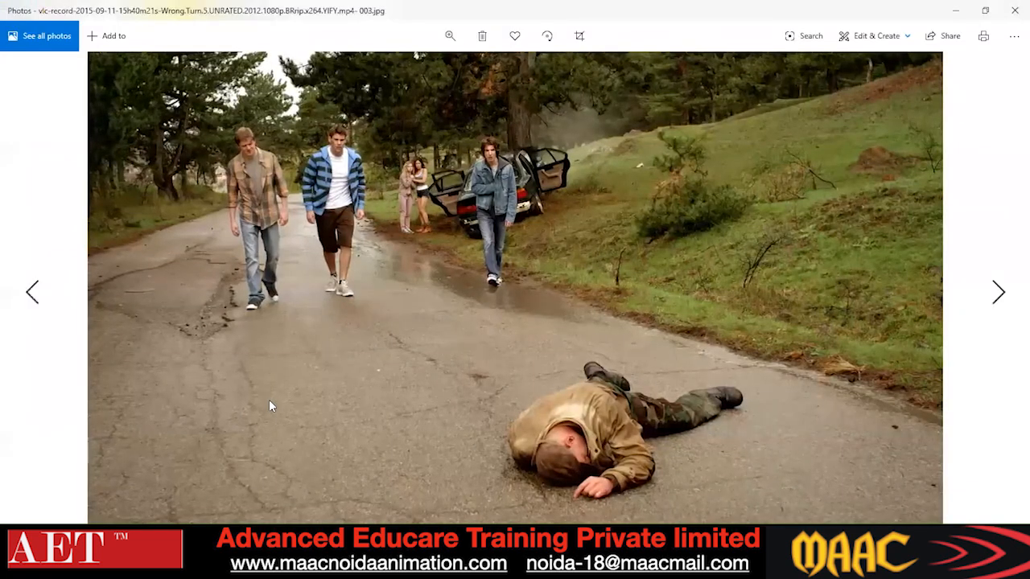
{"action": "key", "text": "Left"}
{"action": "left_click", "coordinate": [997, 292]}
{"action": "left_click", "coordinate": [998, 292]}
{"action": "left_click", "coordinate": [997, 292]}
{"action": "left_click", "coordinate": [997, 292]}
{"action": "left_click", "coordinate": [998, 292]}
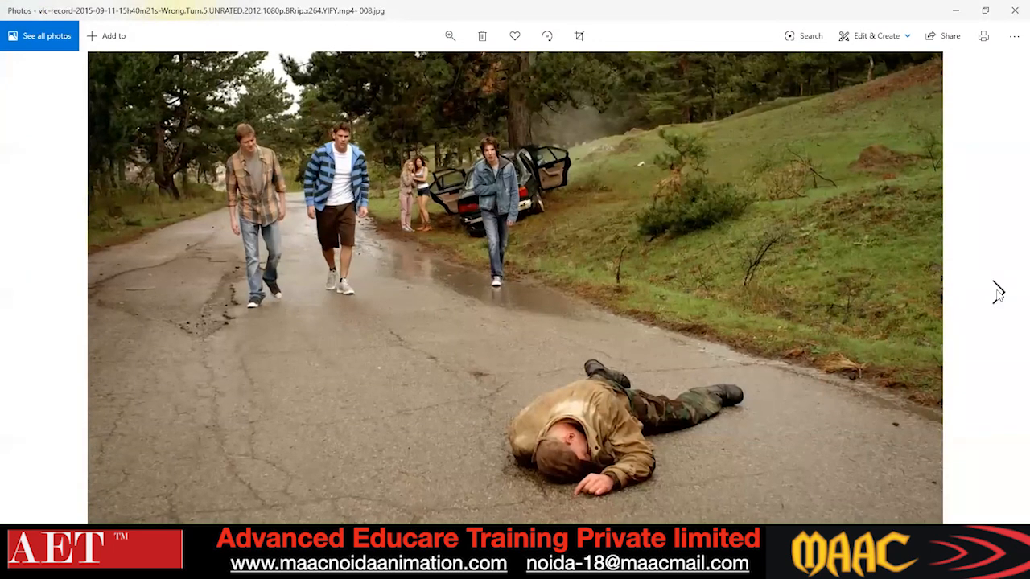
{"action": "key", "text": "Right"}
{"action": "key", "text": "Right"}
{"action": "key", "text": "Right"}
{"action": "key", "text": "Right"}
{"action": "key", "text": "Right"}
{"action": "key", "text": "Right"}
{"action": "key", "text": "Right"}
{"action": "key", "text": "Right"}
{"action": "key", "text": "Right"}
{"action": "key", "text": "Right"}
{"action": "key", "text": "Right"}
{"action": "key", "text": "Right"}
{"action": "key", "text": "Right"}
{"action": "key", "text": "Right"}
{"action": "key", "text": "Right"}
{"action": "key", "text": "Right"}
{"action": "key", "text": "Right"}
{"action": "key", "text": "Right"}
{"action": "key", "text": "Right"}
{"action": "key", "text": "Right"}
{"action": "key", "text": "Right"}
{"action": "key", "text": "Right"}
{"action": "key", "text": "Right"}
{"action": "key", "text": "Right"}
{"action": "key", "text": "Right"}
{"action": "key", "text": "Right"}
{"action": "key", "text": "Right"}
{"action": "key", "text": "Right"}
{"action": "key", "text": "Right"}
{"action": "key", "text": "Right"}
{"action": "key", "text": "Right"}
{"action": "key", "text": "Right"}
{"action": "key", "text": "Right"}
{"action": "key", "text": "Right"}
{"action": "key", "text": "Right"}
{"action": "key", "text": "Right"}
{"action": "key", "text": "Right"}
{"action": "key", "text": "Right"}
{"action": "key", "text": "Right"}
{"action": "key", "text": "Right"}
{"action": "key", "text": "Right"}
{"action": "key", "text": "Right"}
{"action": "key", "text": "Right"}
{"action": "key", "text": "Right"}
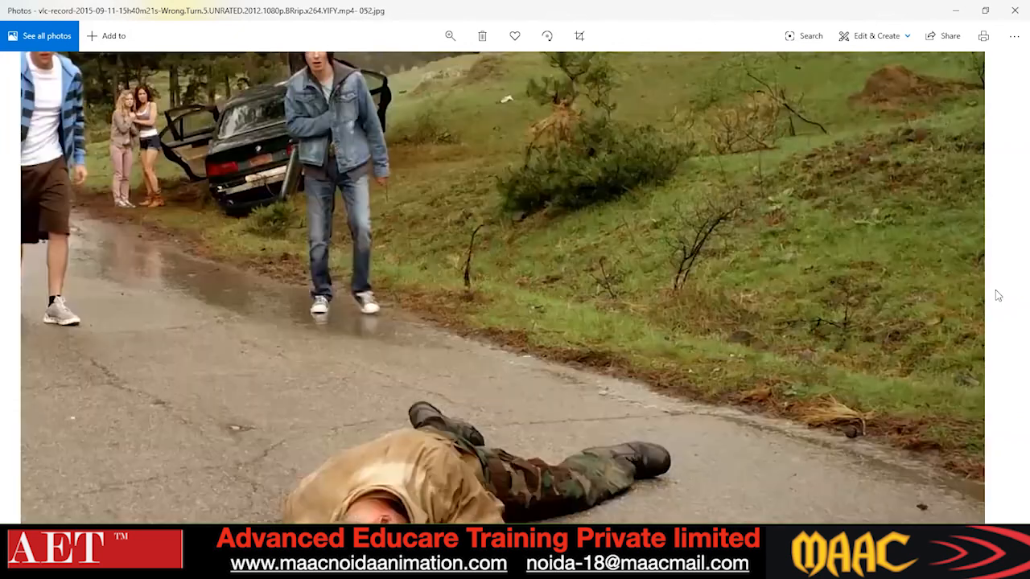
{"action": "scroll", "coordinate": [816, 314], "scroll_direction": "up", "scroll_amount": 1}
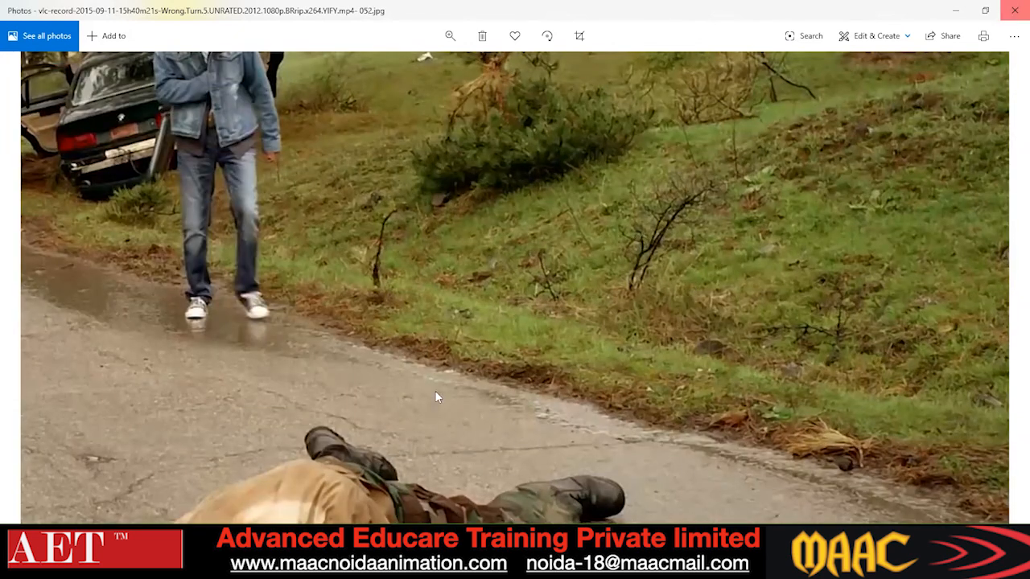
{"action": "left_click", "coordinate": [1015, 11]}
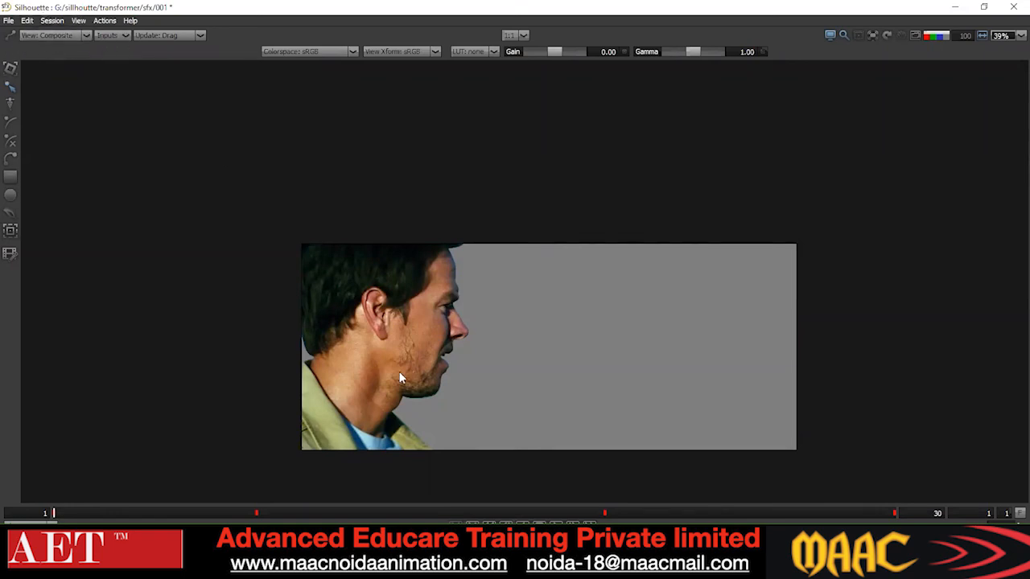
- Display the Foreground view and toggle the shape outlines repeatedly to compare them with the dark-haired man's edges
{"action": "left_click", "coordinate": [79, 36]}
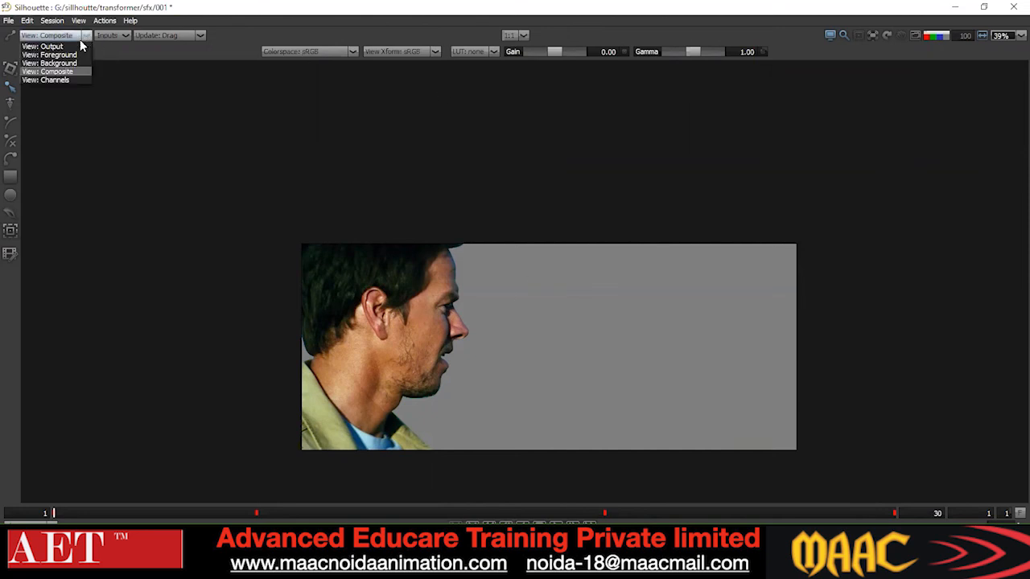
{"action": "left_click", "coordinate": [75, 55]}
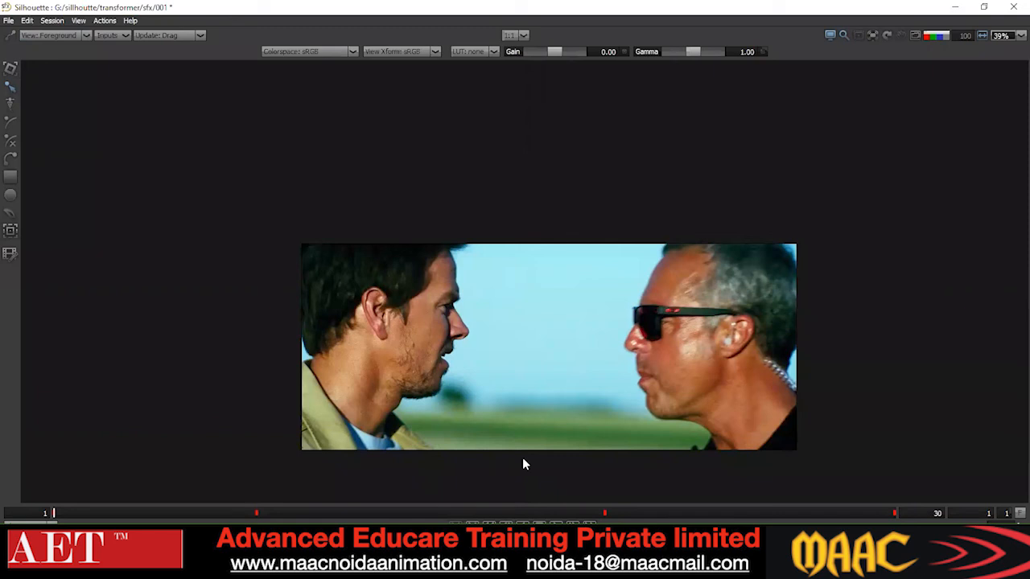
{"action": "key", "text": "o"}
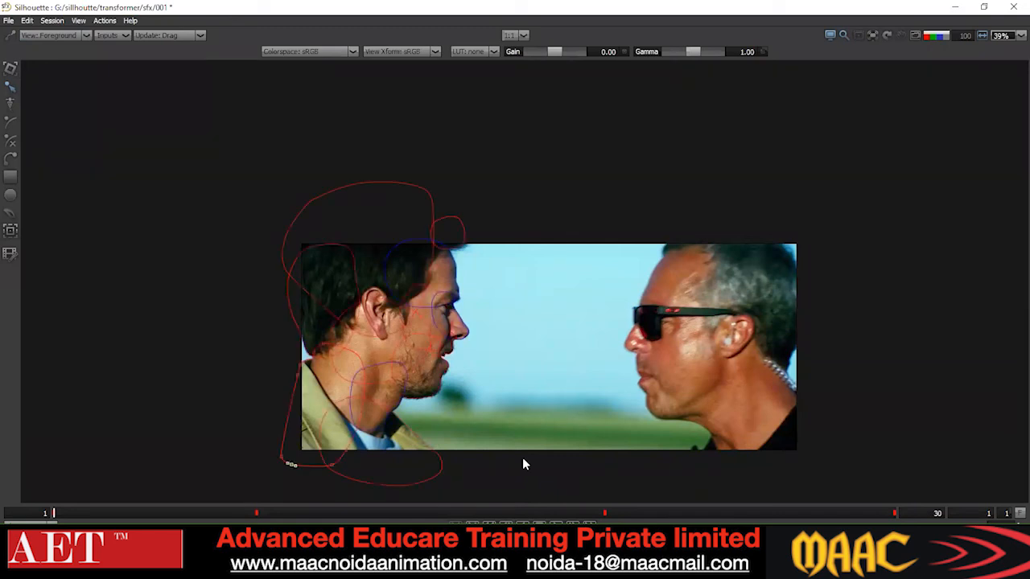
{"action": "key", "text": "o"}
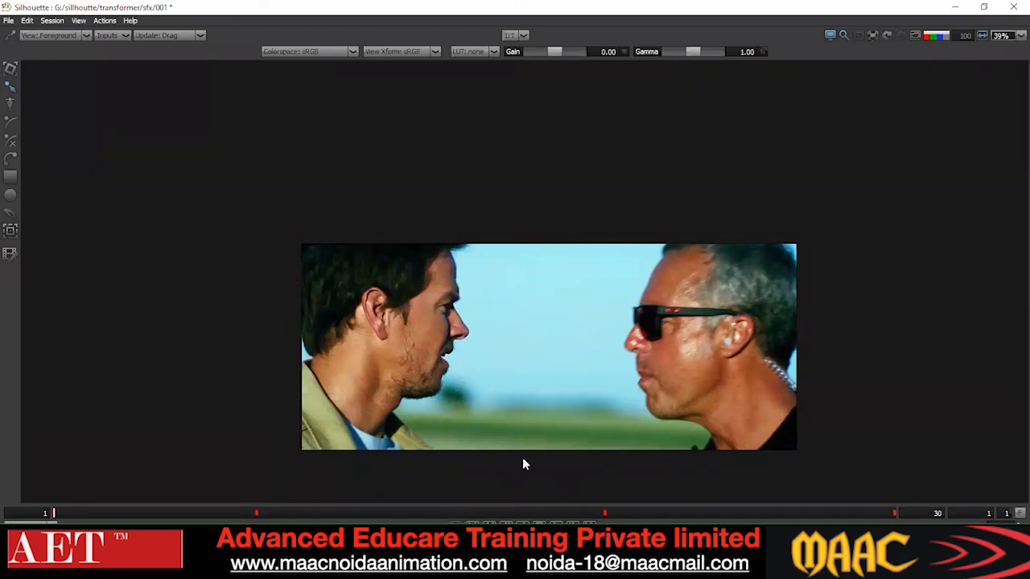
{"action": "key", "text": "o"}
{"action": "key", "text": "o"}
{"action": "key", "text": "o"}
{"action": "key", "text": "o"}
{"action": "key", "text": "o"}
{"action": "key", "text": "o"}
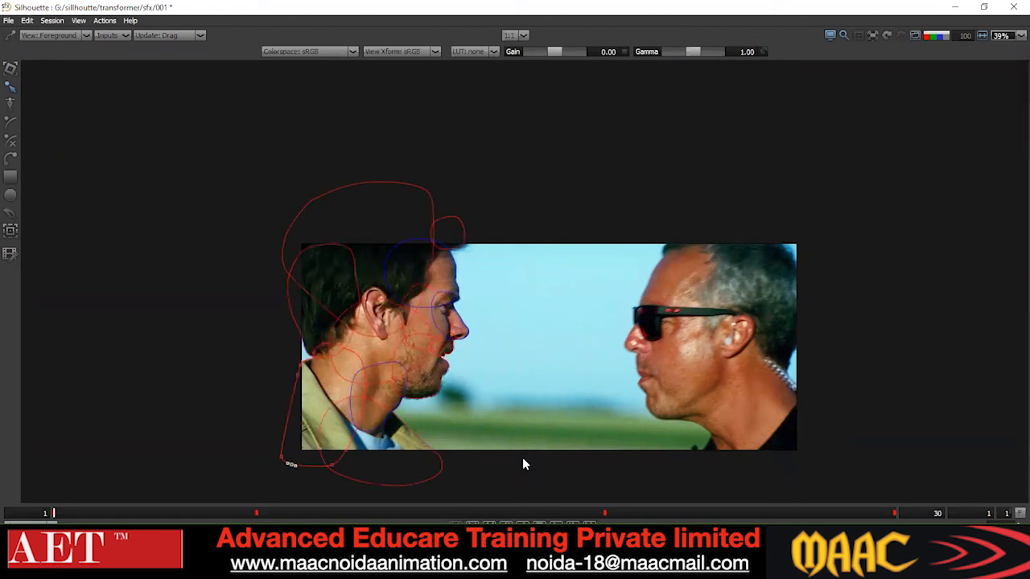
{"action": "key", "text": "o"}
{"action": "key", "text": "o"}
{"action": "key", "text": "o"}
- Save the project as 002 in the G:/sillhoutte/transformer/sfx folder
{"action": "key", "text": "ctrl+s"}
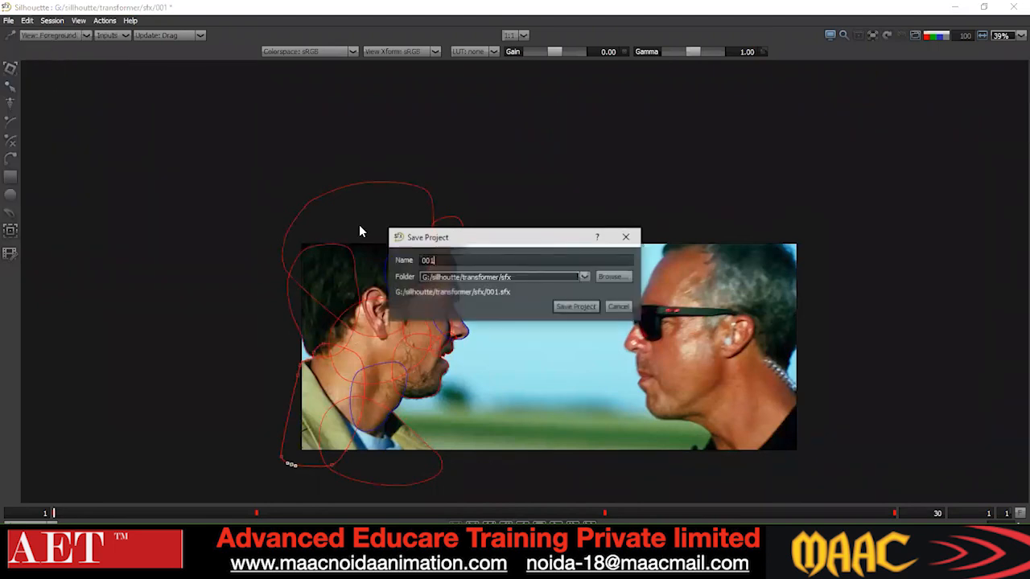
{"action": "key", "text": "BackSpace"}
{"action": "type", "text": "2"}
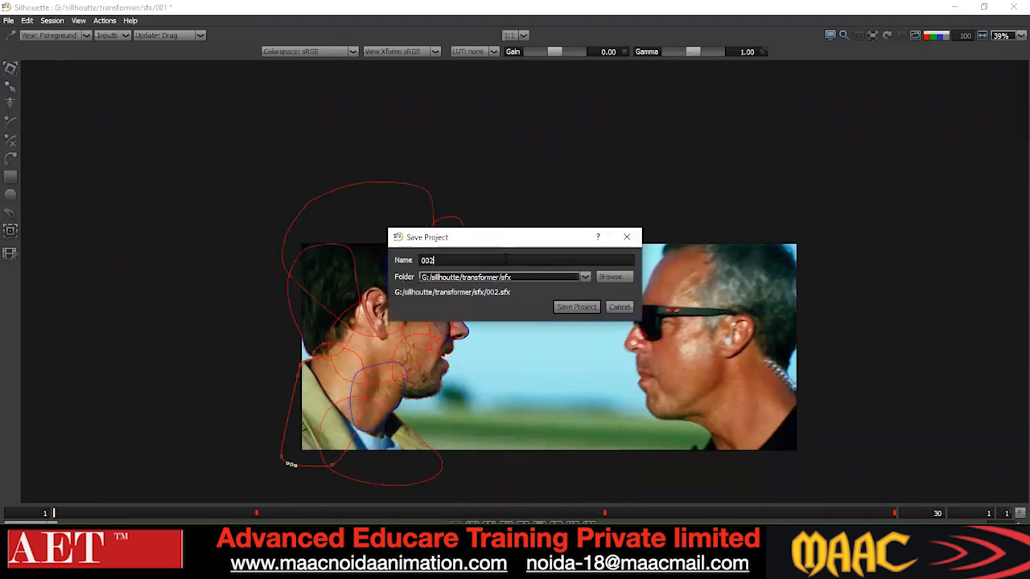
{"action": "key", "text": "Return"}
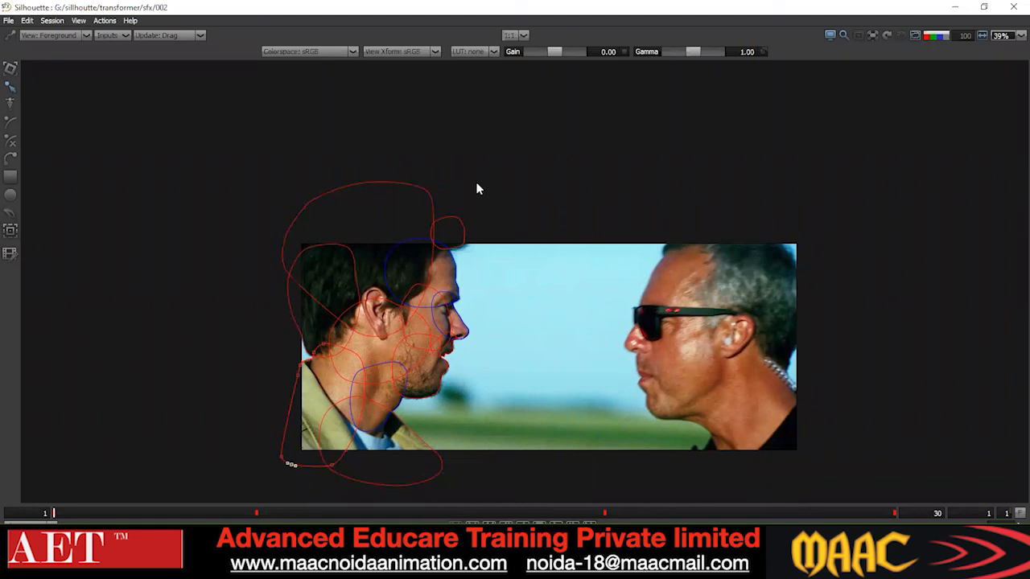
- Restore the full workspace layout and collapse all expanded layers in the object list
{"action": "key", "text": "grave"}
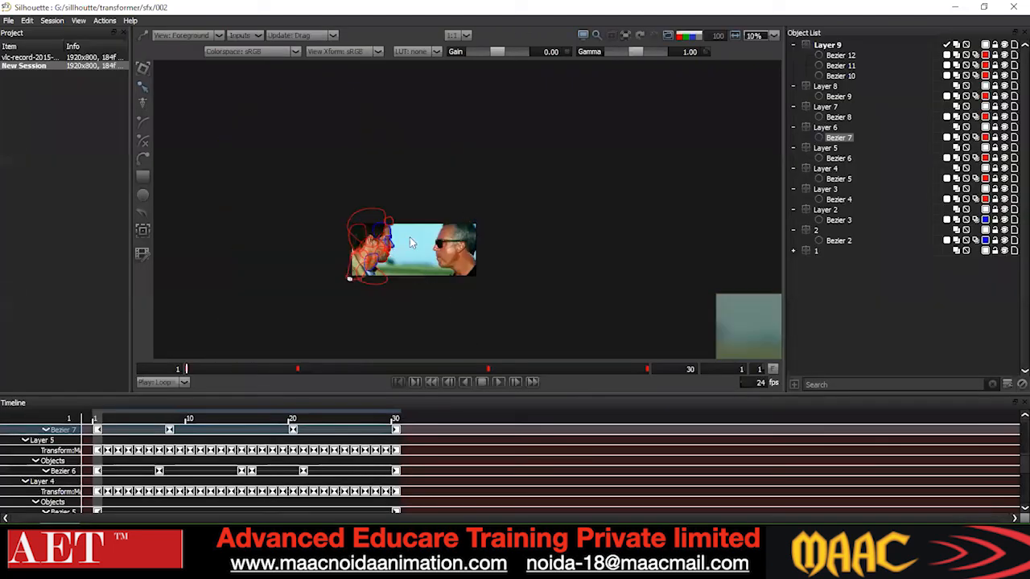
{"action": "left_click", "coordinate": [794, 46]}
{"action": "left_click", "coordinate": [793, 56]}
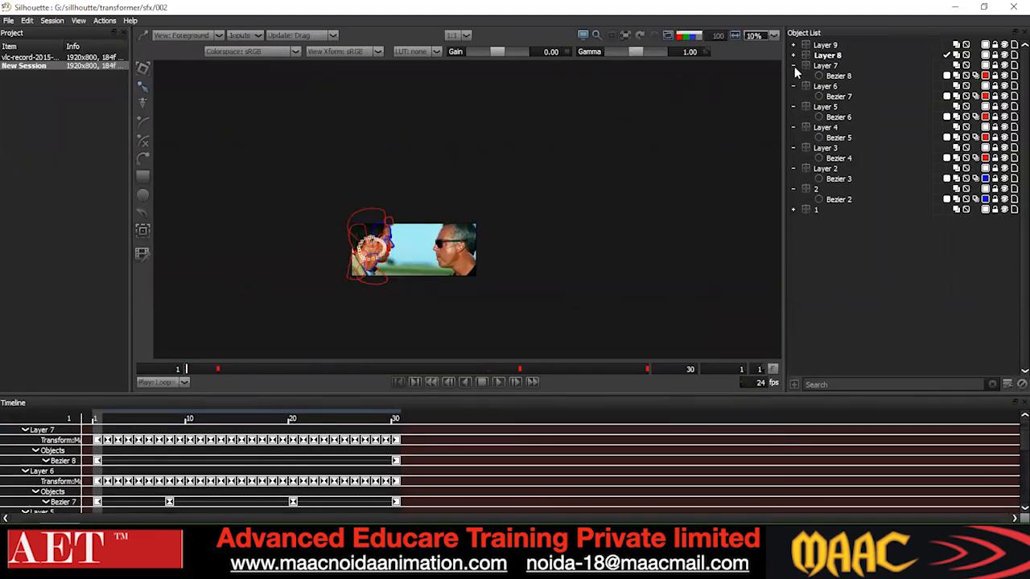
{"action": "left_click", "coordinate": [794, 66]}
{"action": "left_click", "coordinate": [793, 76]}
{"action": "left_click", "coordinate": [794, 86]}
{"action": "left_click", "coordinate": [794, 96]}
{"action": "left_click", "coordinate": [793, 107]}
{"action": "left_click", "coordinate": [793, 117]}
{"action": "left_click", "coordinate": [793, 127]}
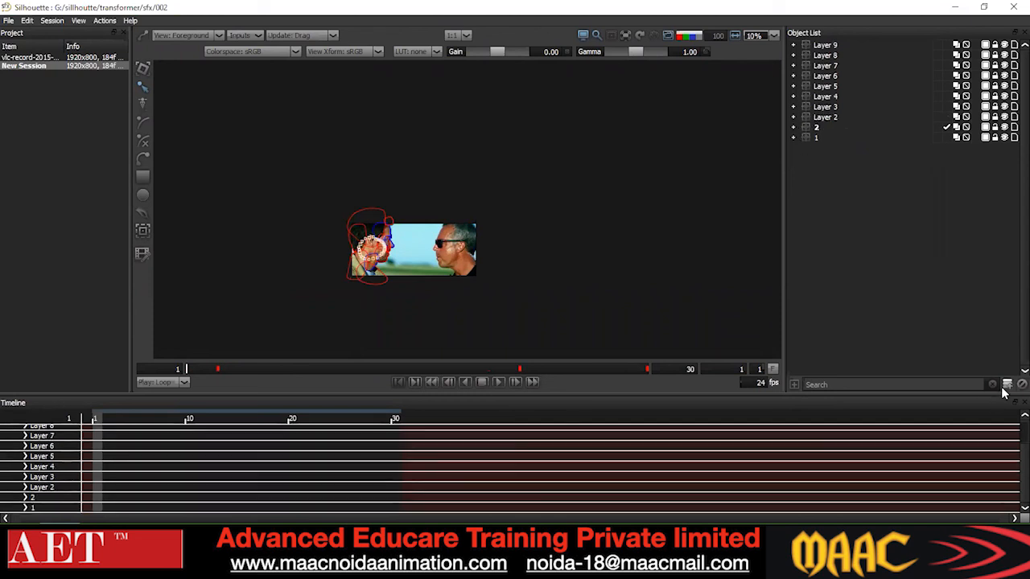
- Group all layers from Layer 9 down to layer 1 into a new parent layer and collapse it
{"action": "left_click", "coordinate": [828, 47]}
{"action": "left_click", "coordinate": [816, 137], "text": "shift"}
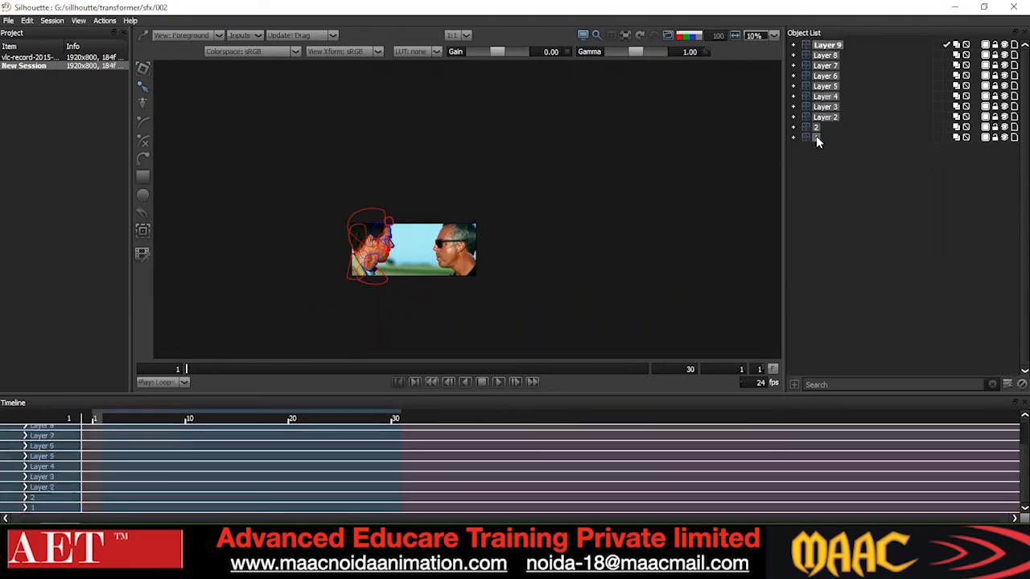
{"action": "left_click_drag", "start_coordinate": [816, 139], "coordinate": [1006, 387]}
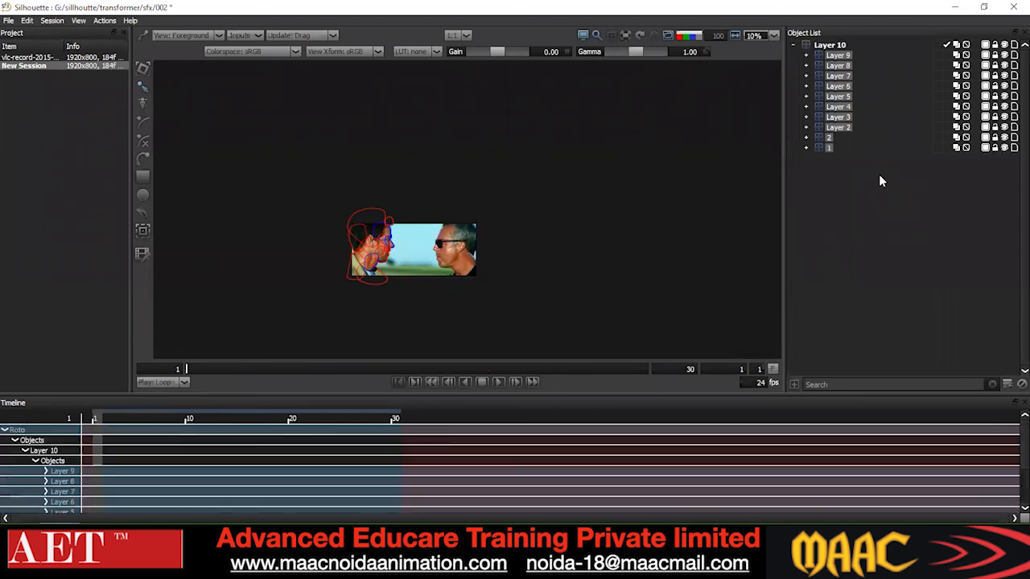
{"action": "left_click", "coordinate": [794, 45]}
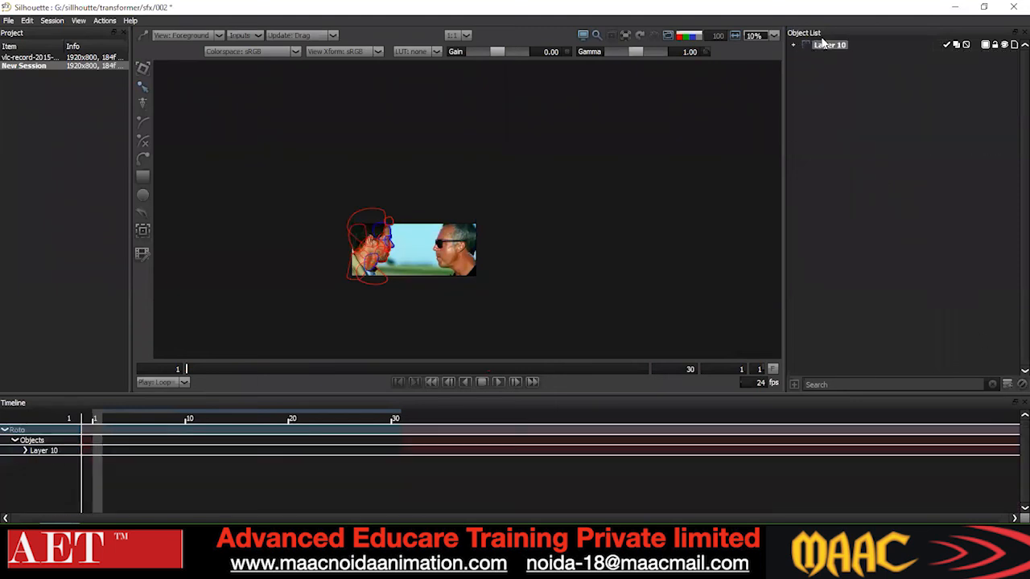
- Rename the new parent layer to "character 1"
{"action": "right_click", "coordinate": [824, 46]}
{"action": "left_click", "coordinate": [849, 53]}
{"action": "key", "text": "BackSpace"}
{"action": "type", "text": "character 1"}
{"action": "key", "text": "Return"}
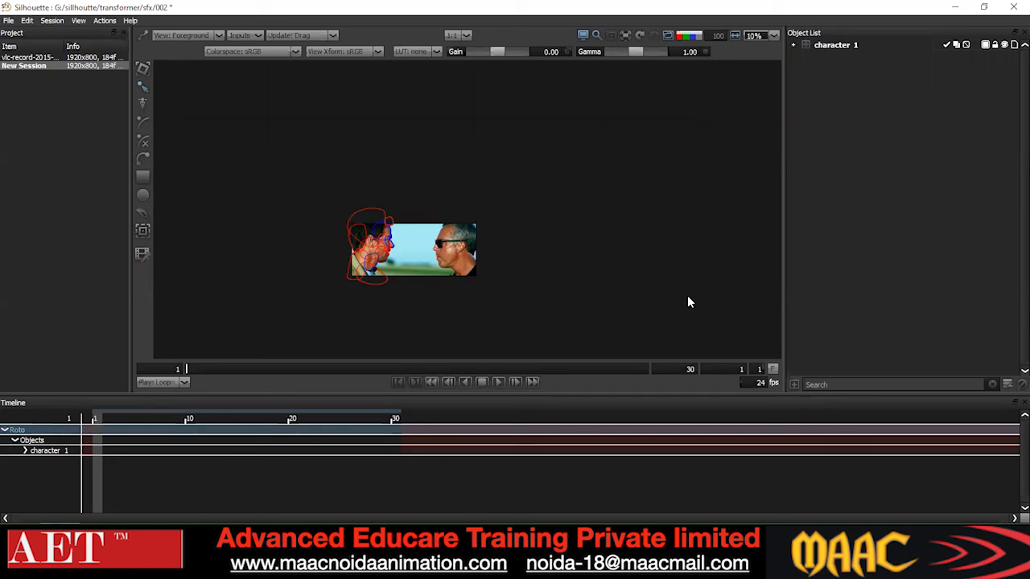
- Recolour the outline of the chin and mouth shape in Layer 4, trying orange first and settling on green
{"action": "scroll", "coordinate": [338, 253], "scroll_direction": "up", "scroll_amount": 2}
{"action": "left_click_drag", "start_coordinate": [344, 271], "coordinate": [257, 252]}
{"action": "scroll", "coordinate": [346, 228], "scroll_direction": "up", "scroll_amount": 2}
{"action": "scroll", "coordinate": [344, 241], "scroll_direction": "down", "scroll_amount": 2}
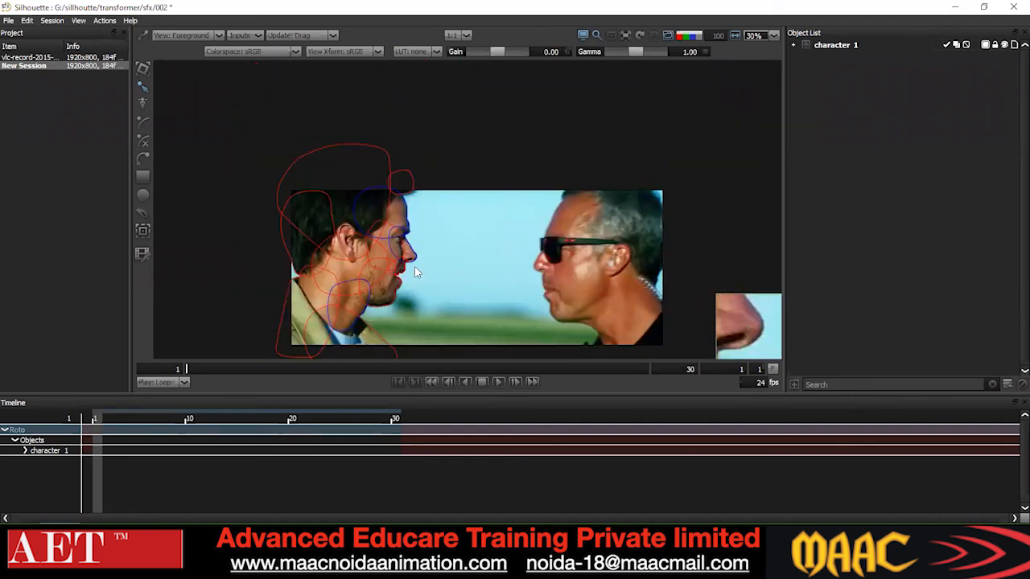
{"action": "scroll", "coordinate": [406, 262], "scroll_direction": "up", "scroll_amount": 3}
{"action": "left_click", "coordinate": [287, 291]}
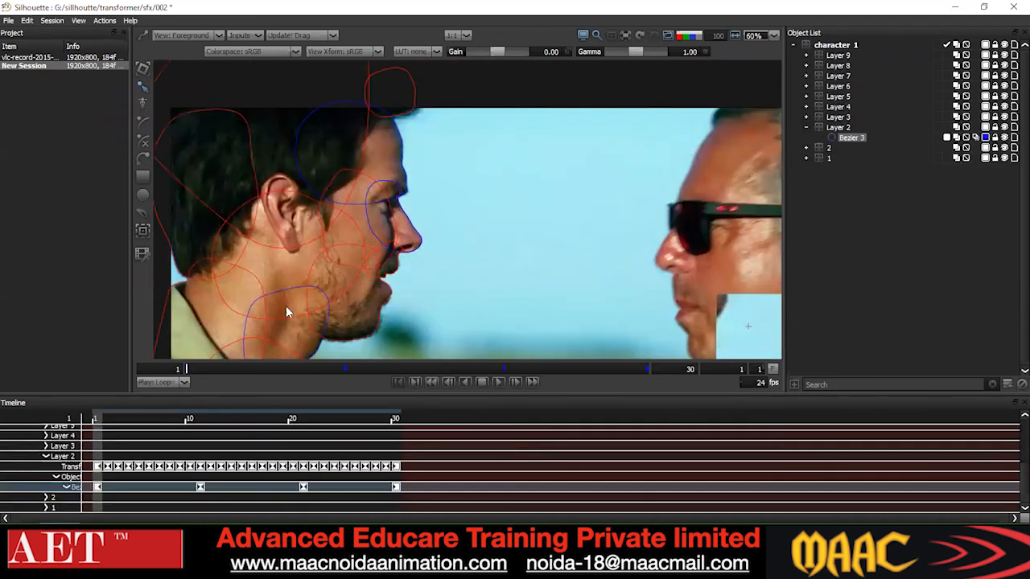
{"action": "left_click", "coordinate": [372, 325]}
{"action": "left_click", "coordinate": [985, 116]}
{"action": "left_click", "coordinate": [424, 241]}
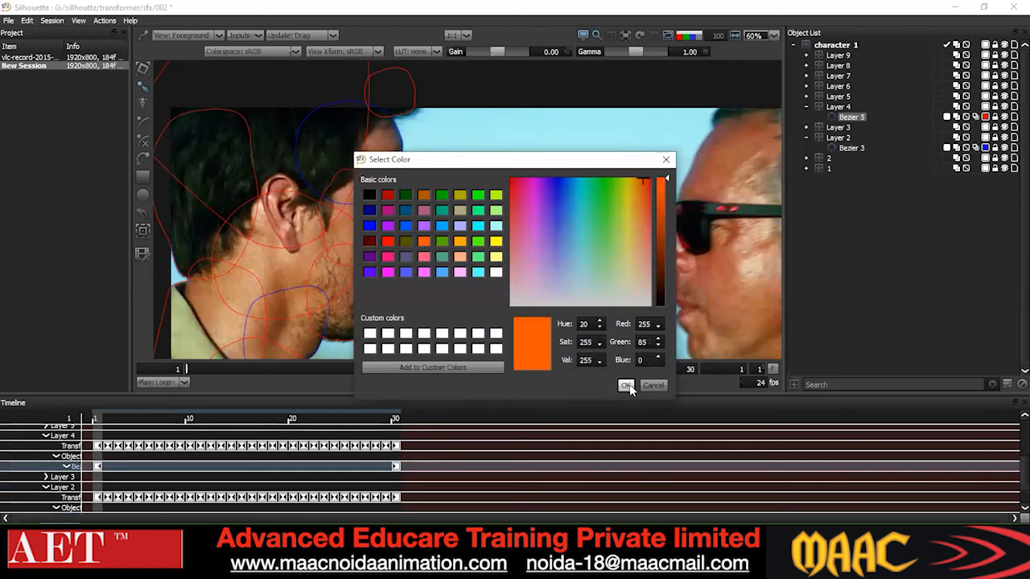
{"action": "left_click", "coordinate": [625, 385]}
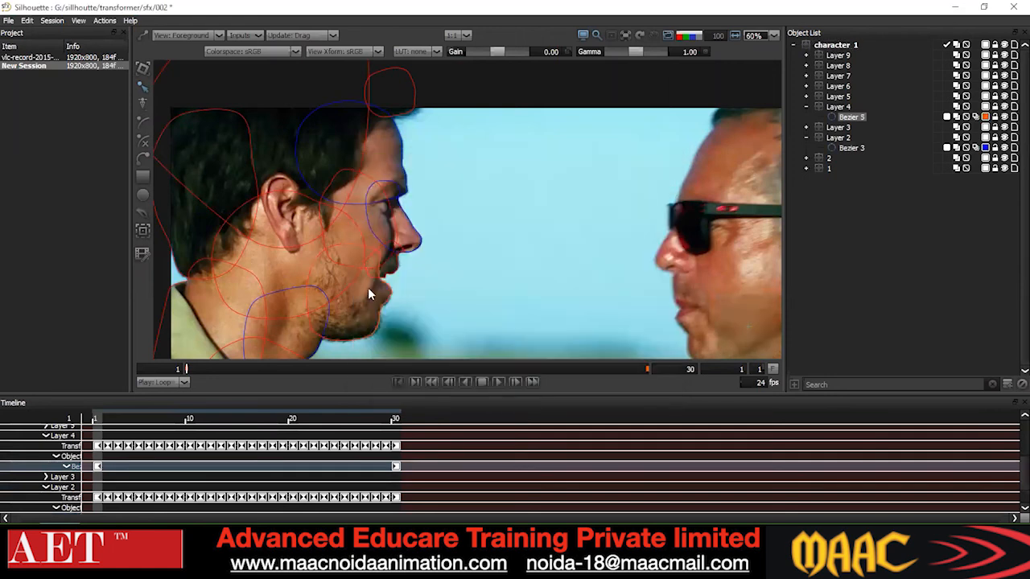
{"action": "left_click", "coordinate": [985, 116]}
{"action": "left_click", "coordinate": [444, 195]}
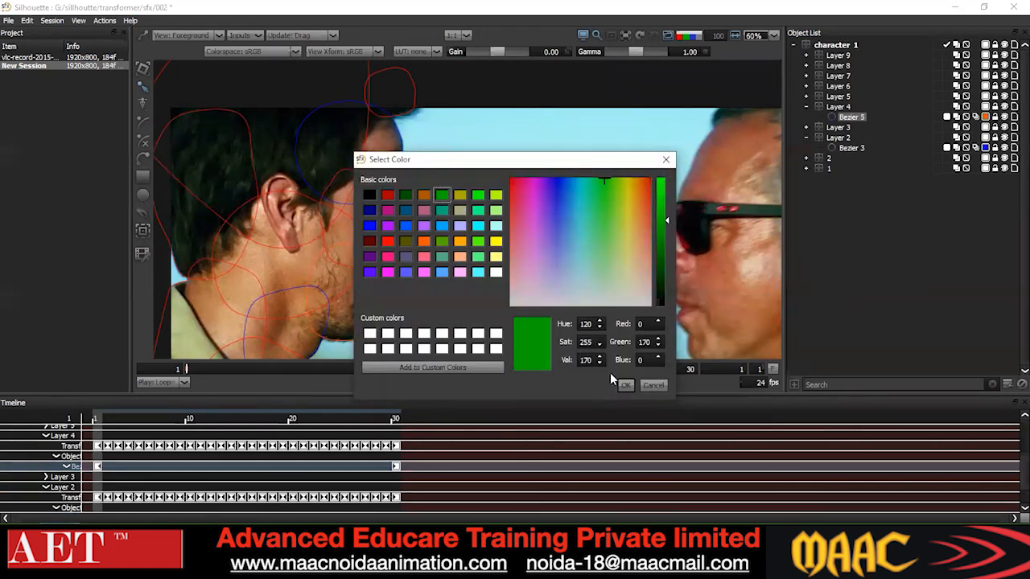
{"action": "left_click", "coordinate": [625, 384]}
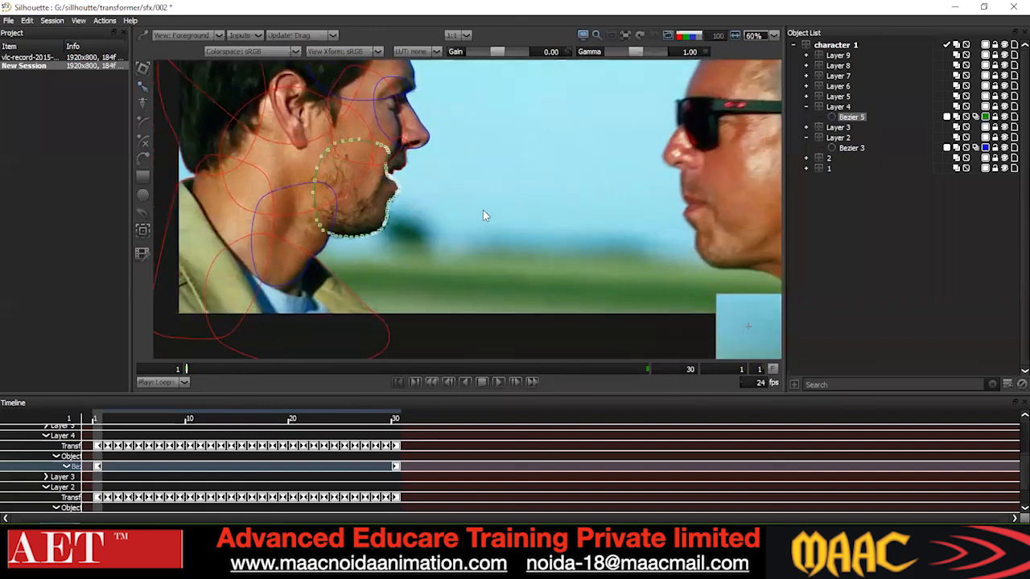
- Select the shirt collar shape and the blue forehead shape in turn, and select all the forehead shape's points
{"action": "left_click_drag", "start_coordinate": [454, 278], "coordinate": [457, 326]}
{"action": "left_click", "coordinate": [372, 329]}
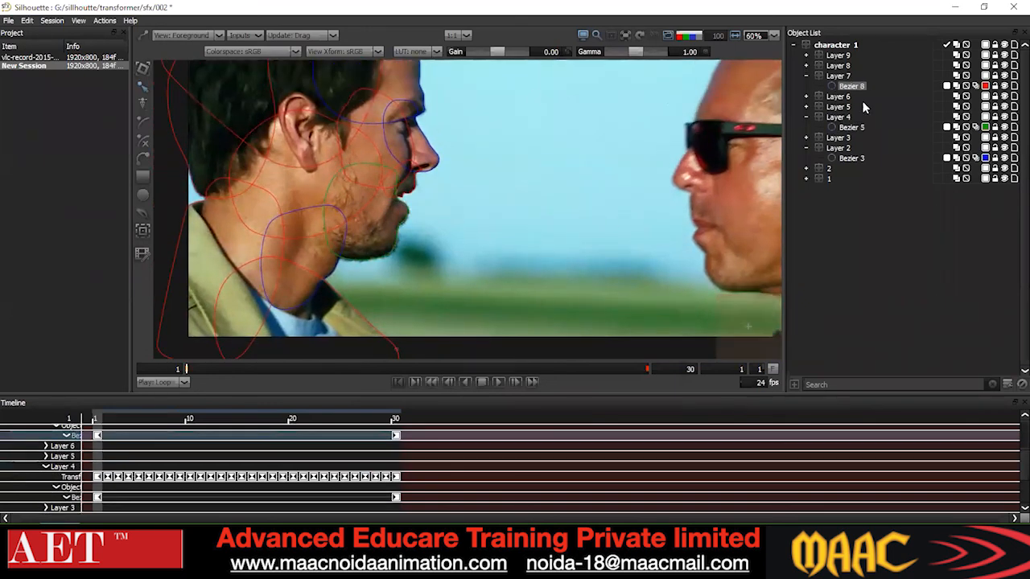
{"action": "scroll", "coordinate": [287, 237], "scroll_direction": "down", "scroll_amount": 2}
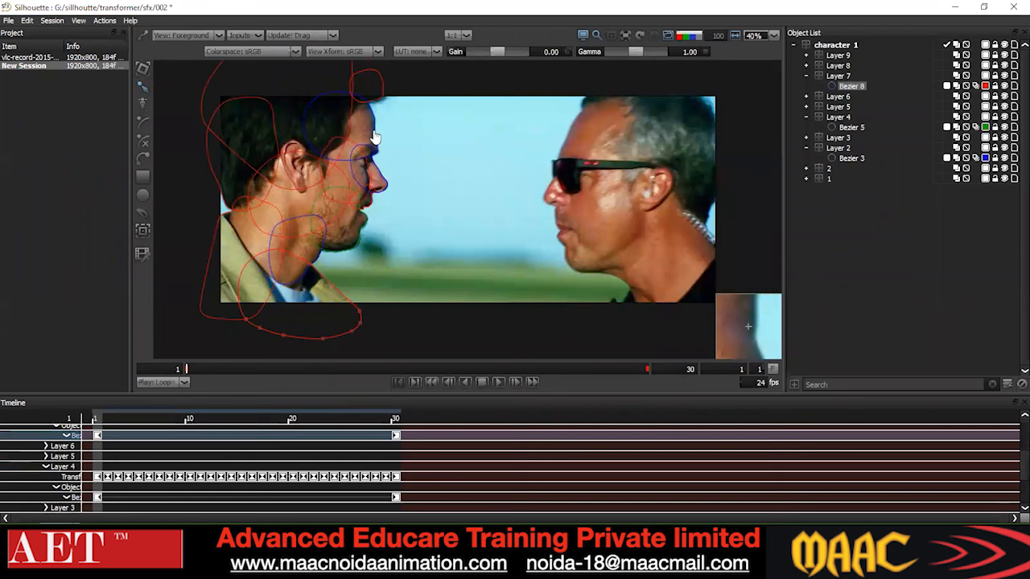
{"action": "left_click", "coordinate": [344, 117]}
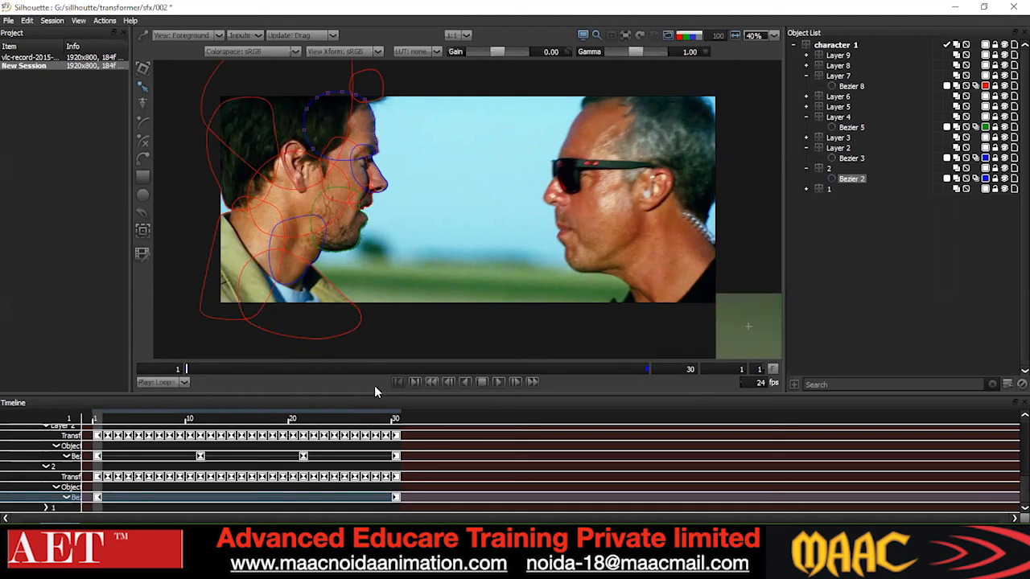
{"action": "left_click_drag", "start_coordinate": [420, 85], "coordinate": [161, 304]}
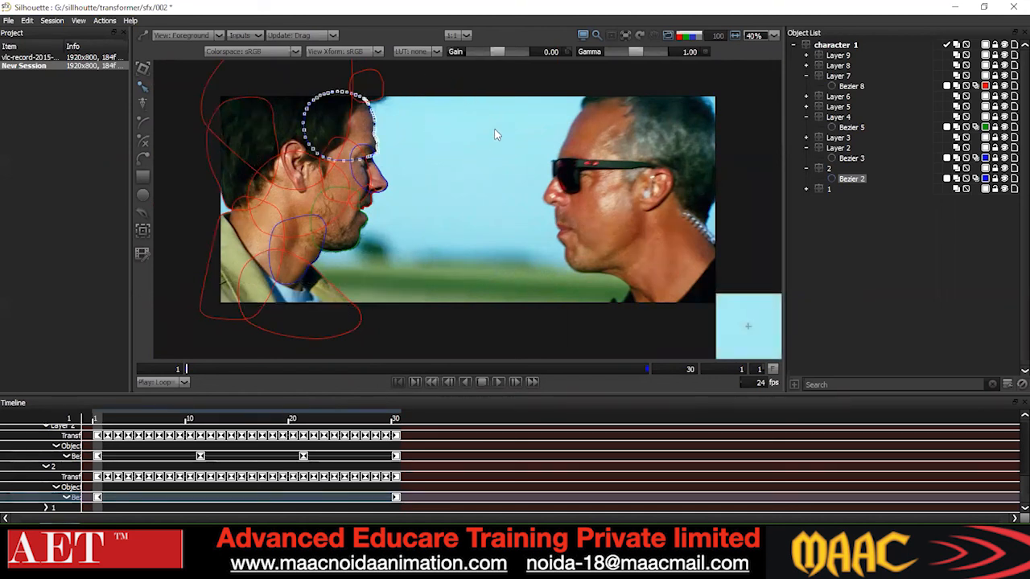